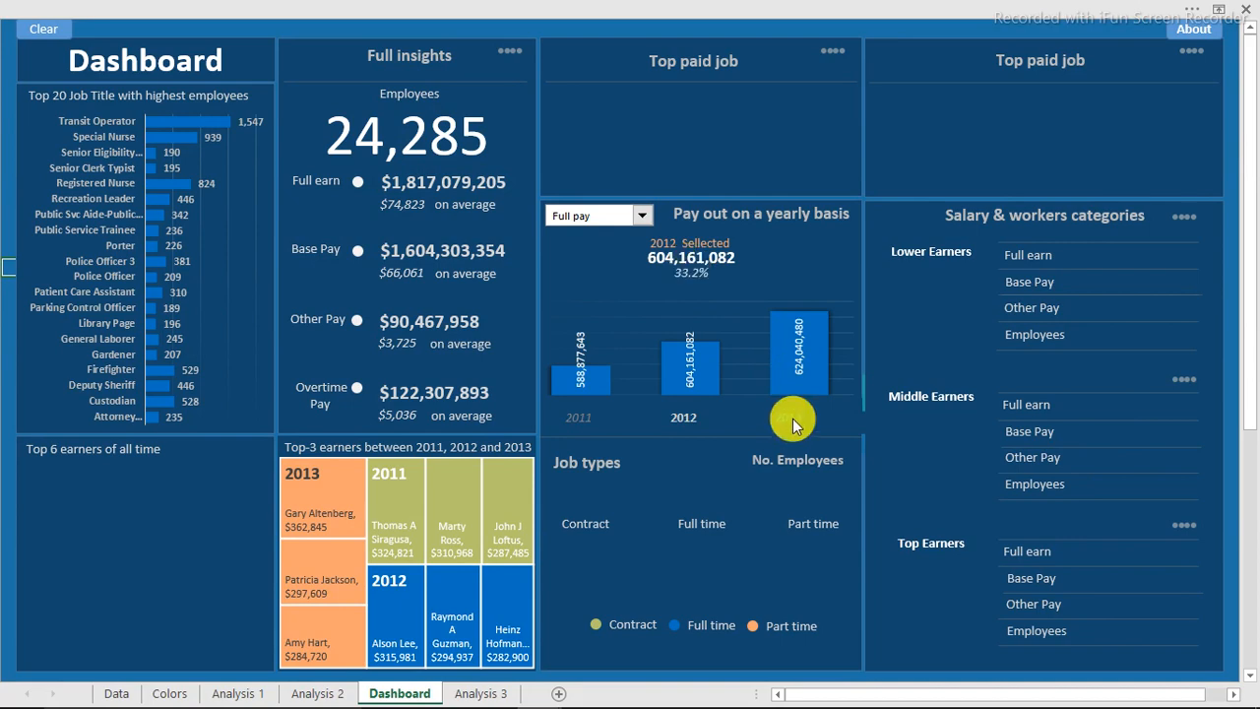
Select 2013 in the yearly pay-out chart and switch to the finished dashboard workbook.
{"action": "left_click", "coordinate": [796, 421]}
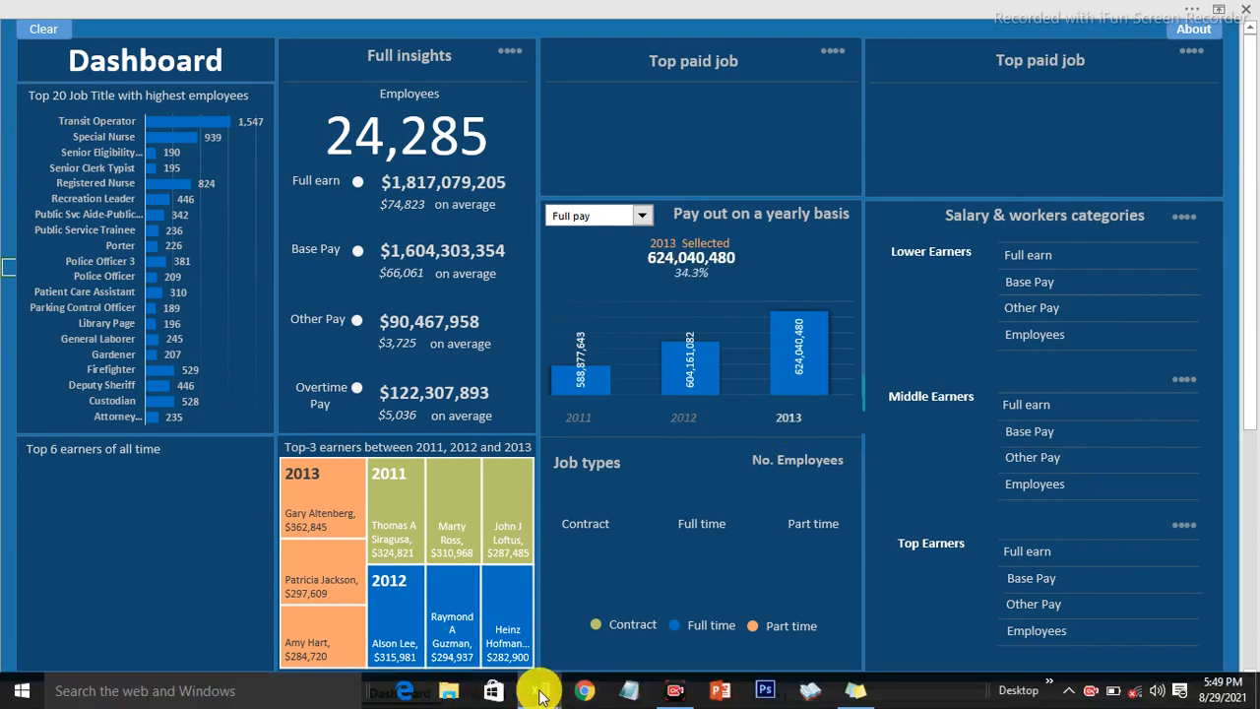
{"action": "mouse_move", "coordinate": [539, 690]}
{"action": "left_click", "coordinate": [643, 602]}
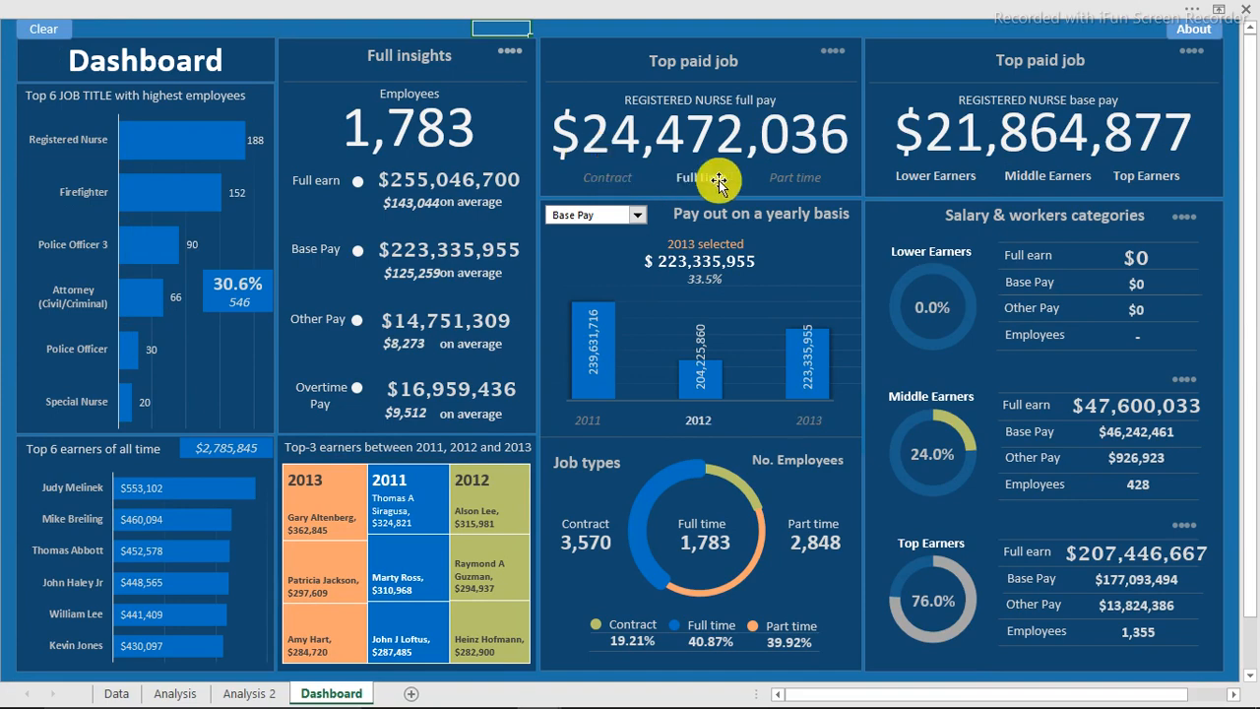
Explore the finished dashboard's Contract filter and About summary, and return to the draft dashboard workbook.
{"action": "left_click", "coordinate": [597, 181]}
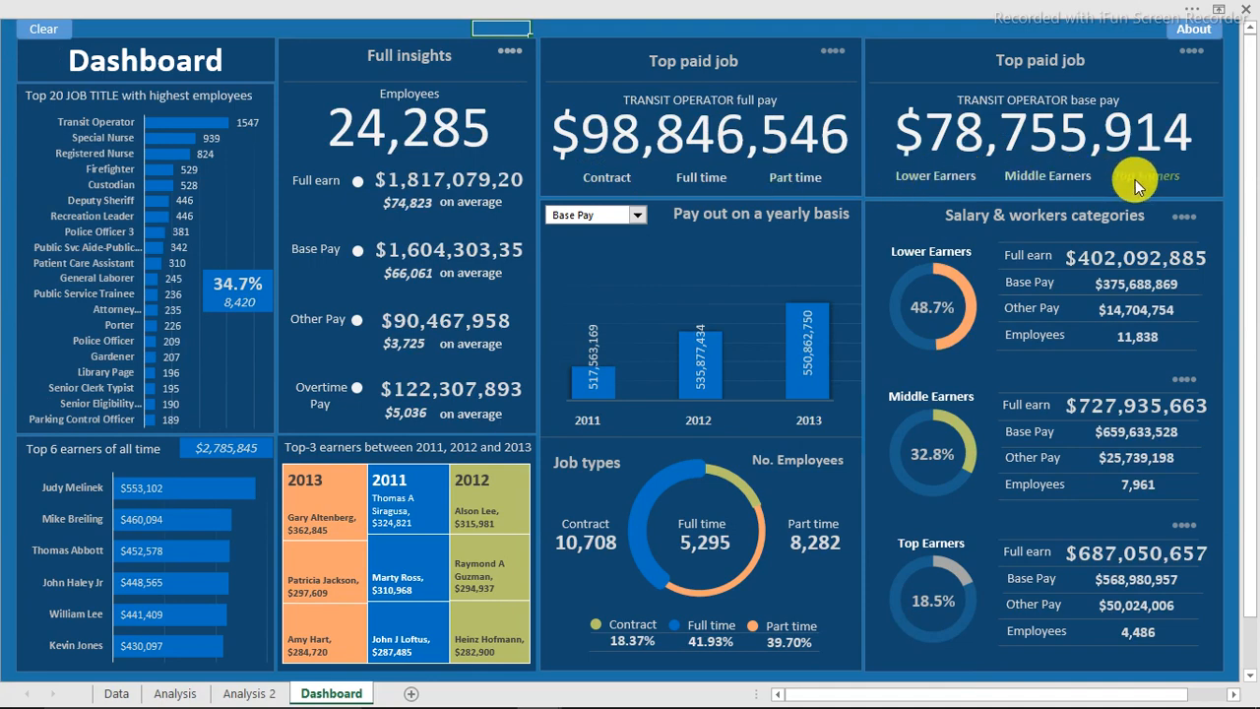
{"action": "left_click", "coordinate": [1192, 33]}
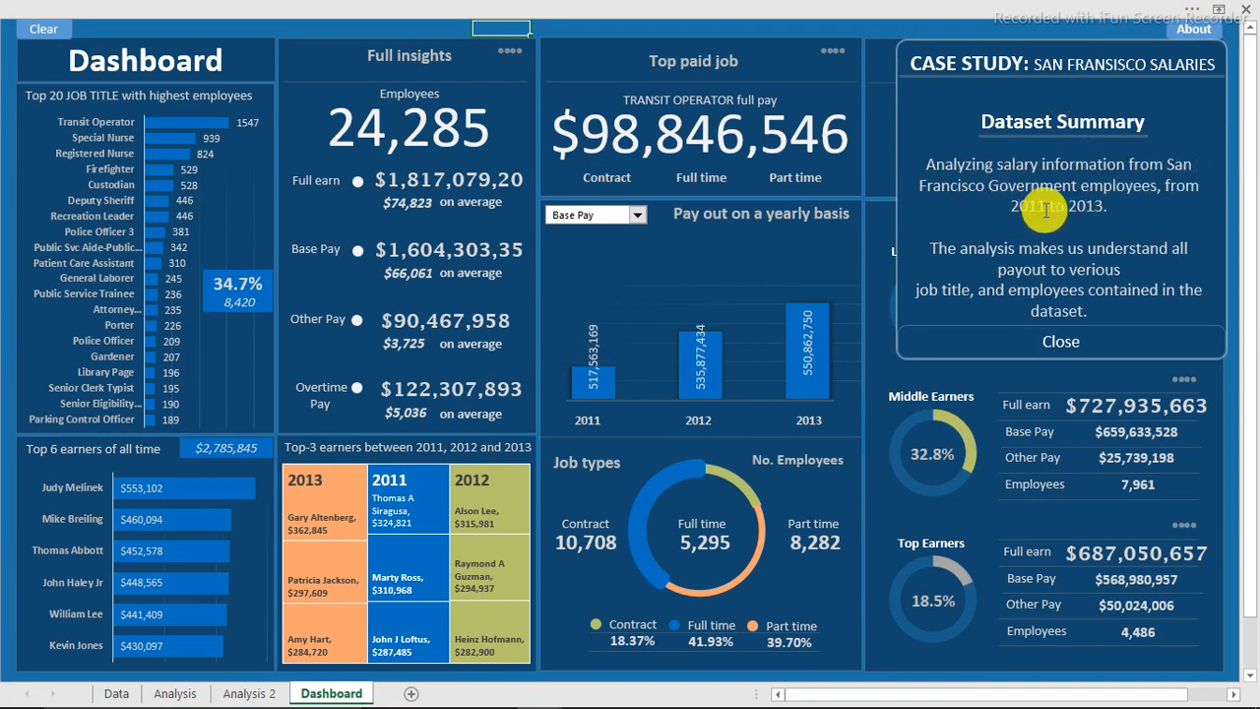
{"action": "left_click", "coordinate": [1084, 343]}
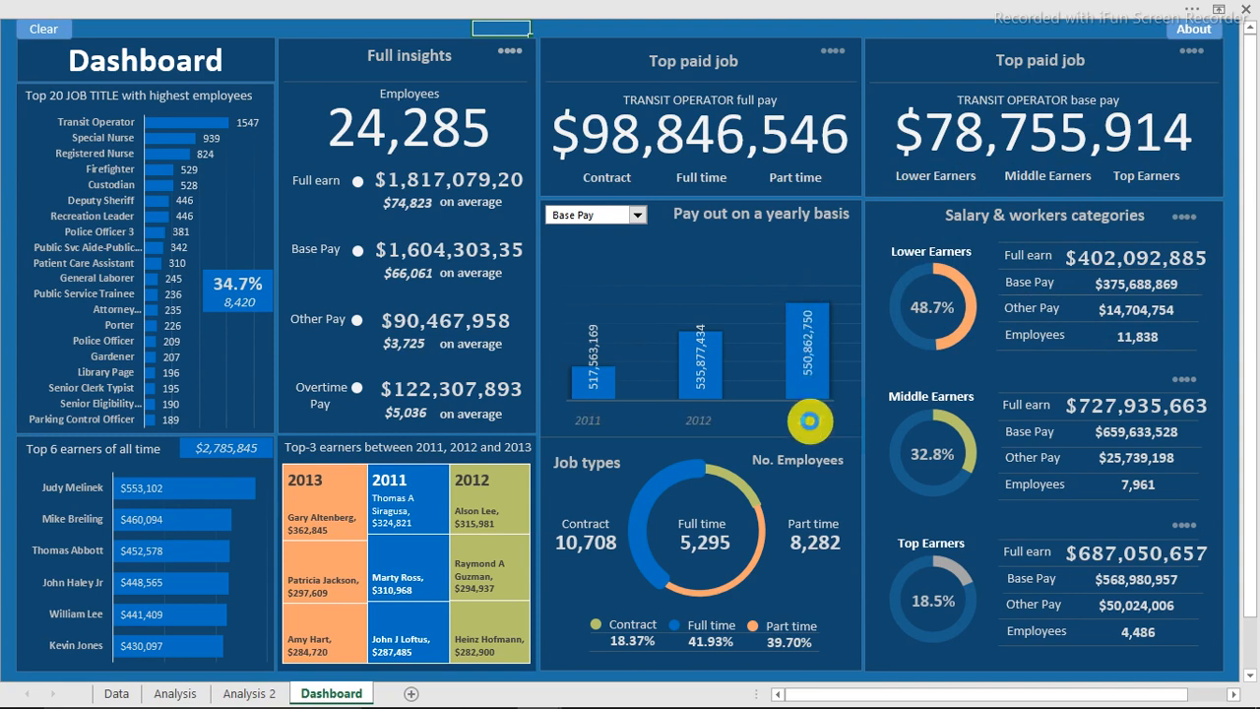
{"action": "left_click", "coordinate": [800, 340]}
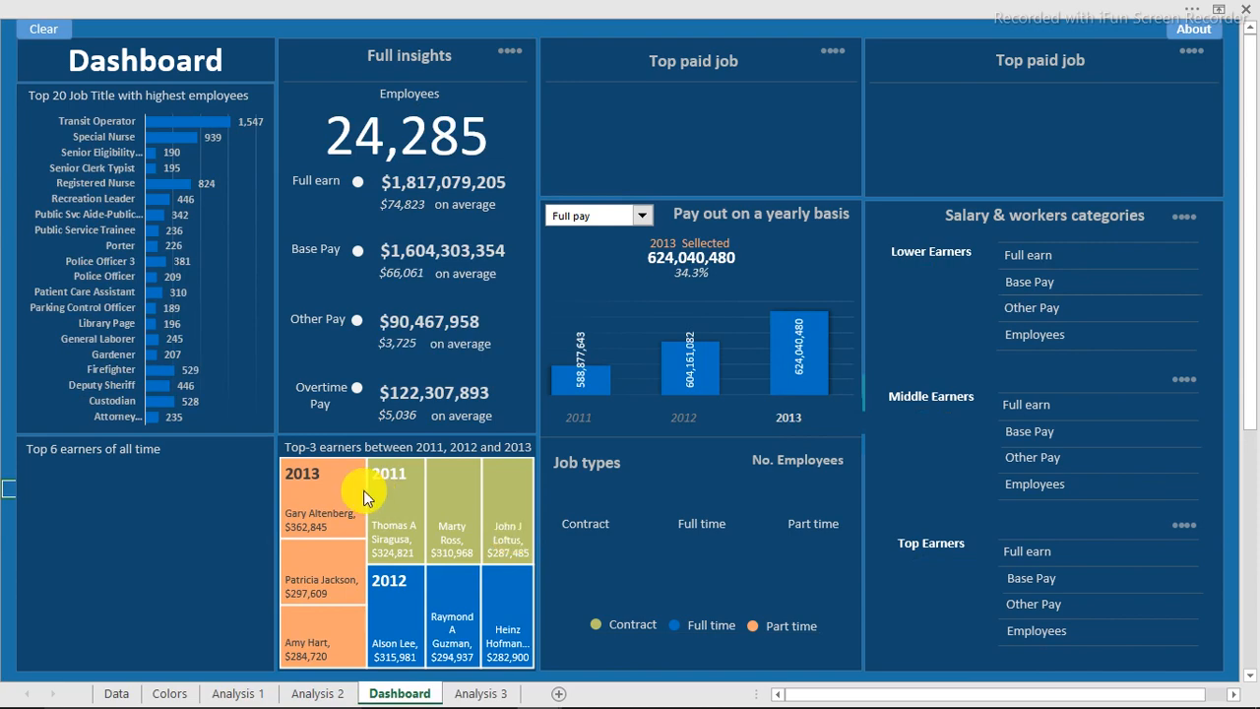
Examine the Data sheet's full pay, salary category and job type columns with their salary ranges, and the Colors sheet's colour codes.
{"action": "left_click", "coordinate": [118, 694]}
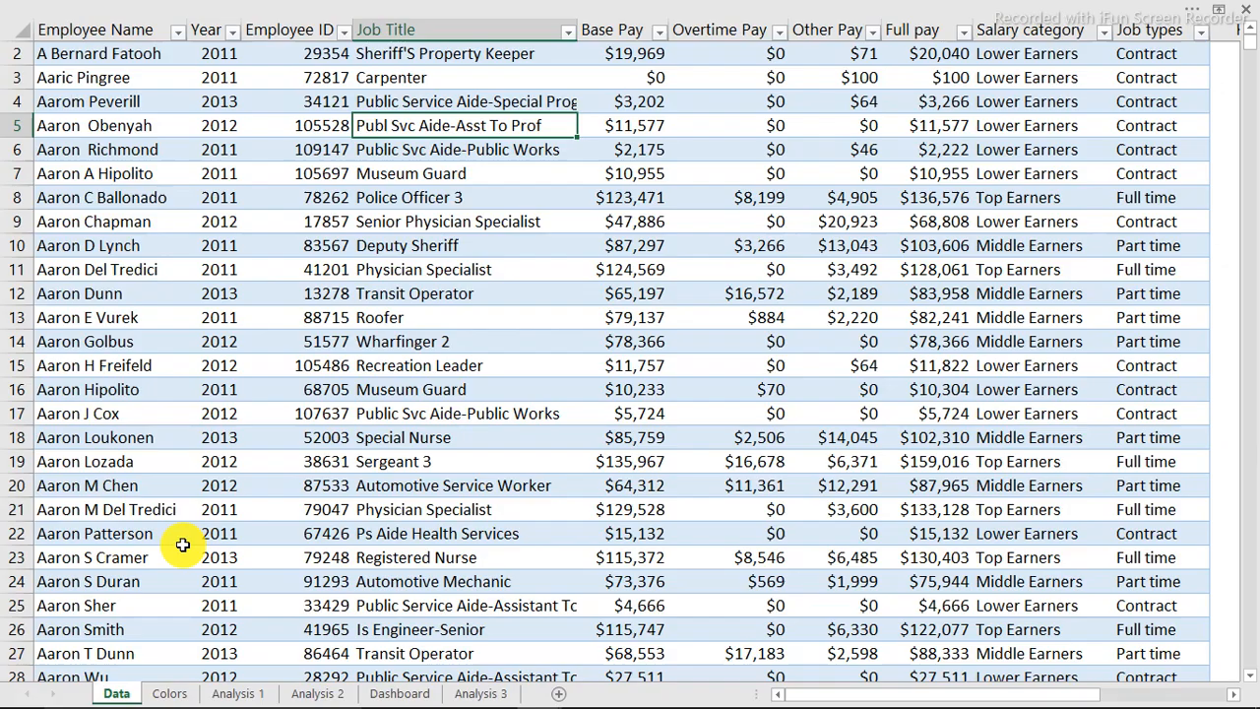
{"action": "left_click", "coordinate": [376, 292]}
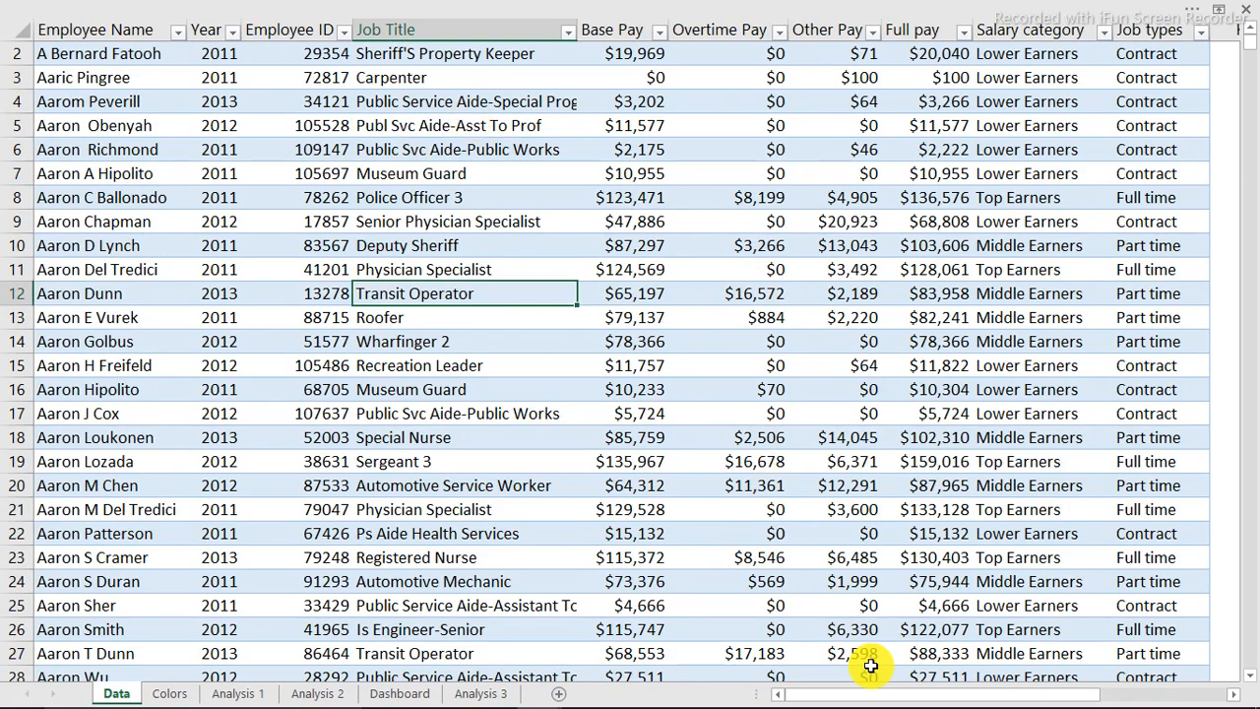
{"action": "left_click_drag", "start_coordinate": [870, 697], "coordinate": [931, 689]}
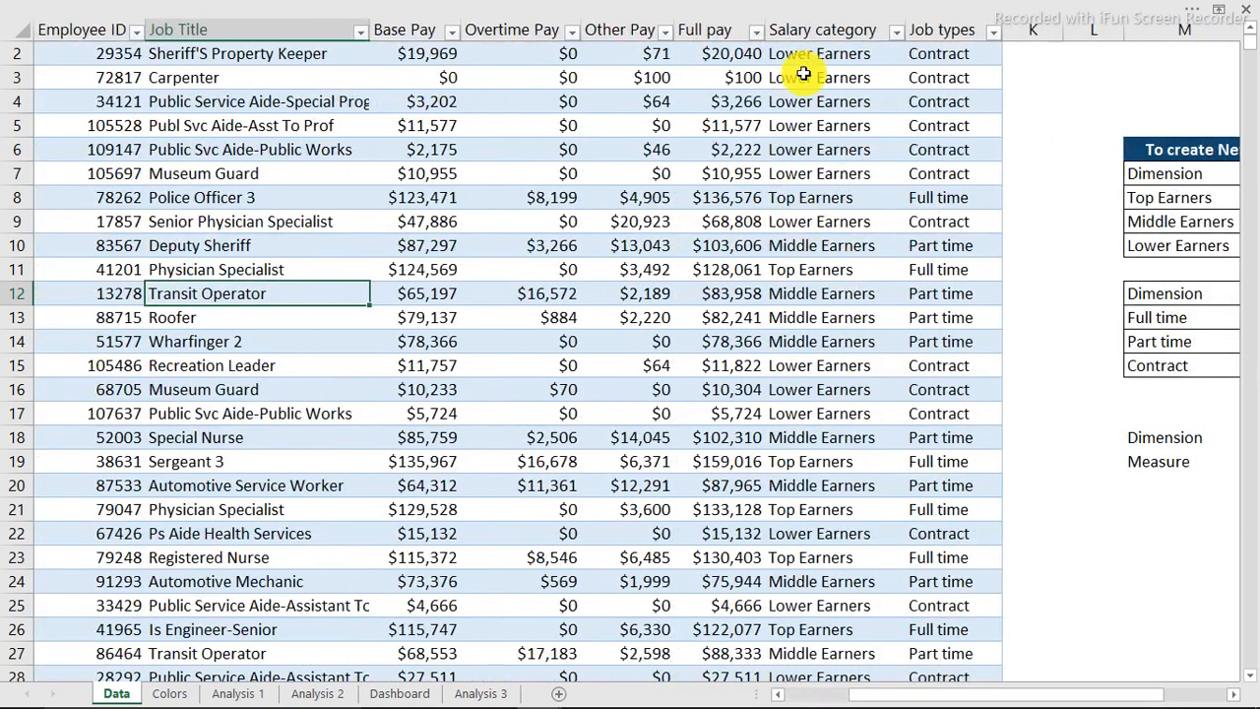
{"action": "left_click_drag", "start_coordinate": [708, 30], "coordinate": [968, 34]}
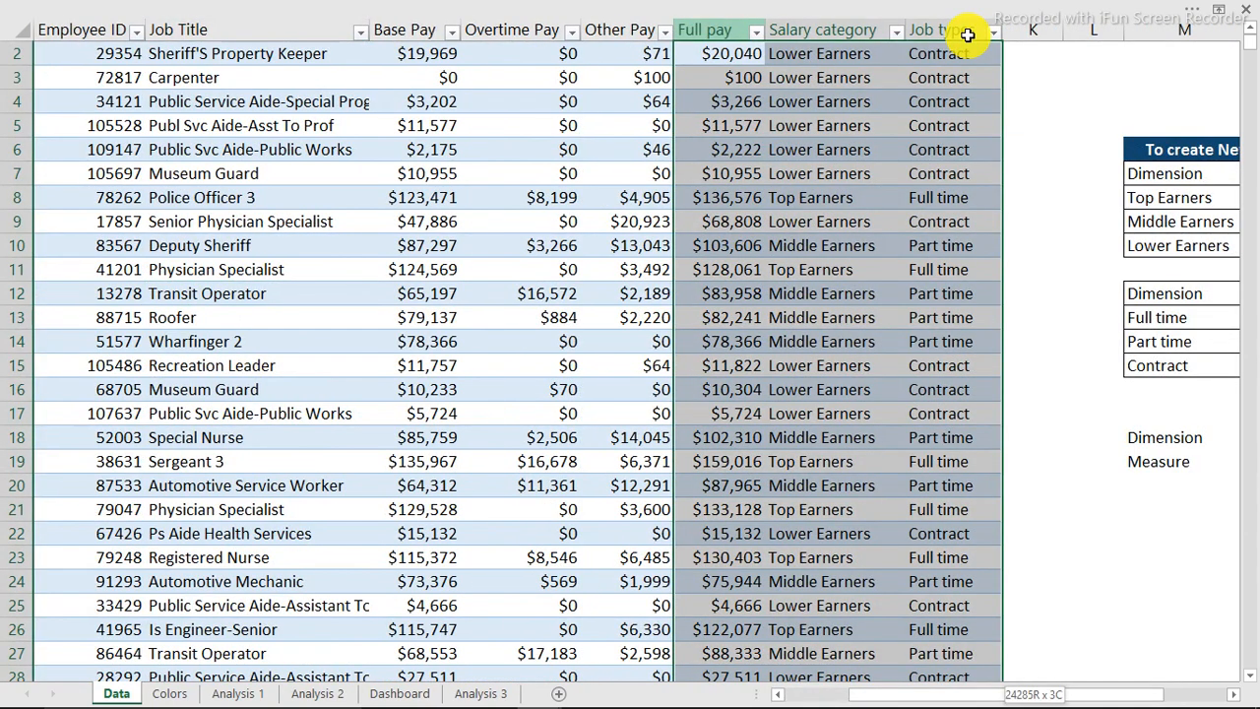
{"action": "left_click", "coordinate": [830, 79]}
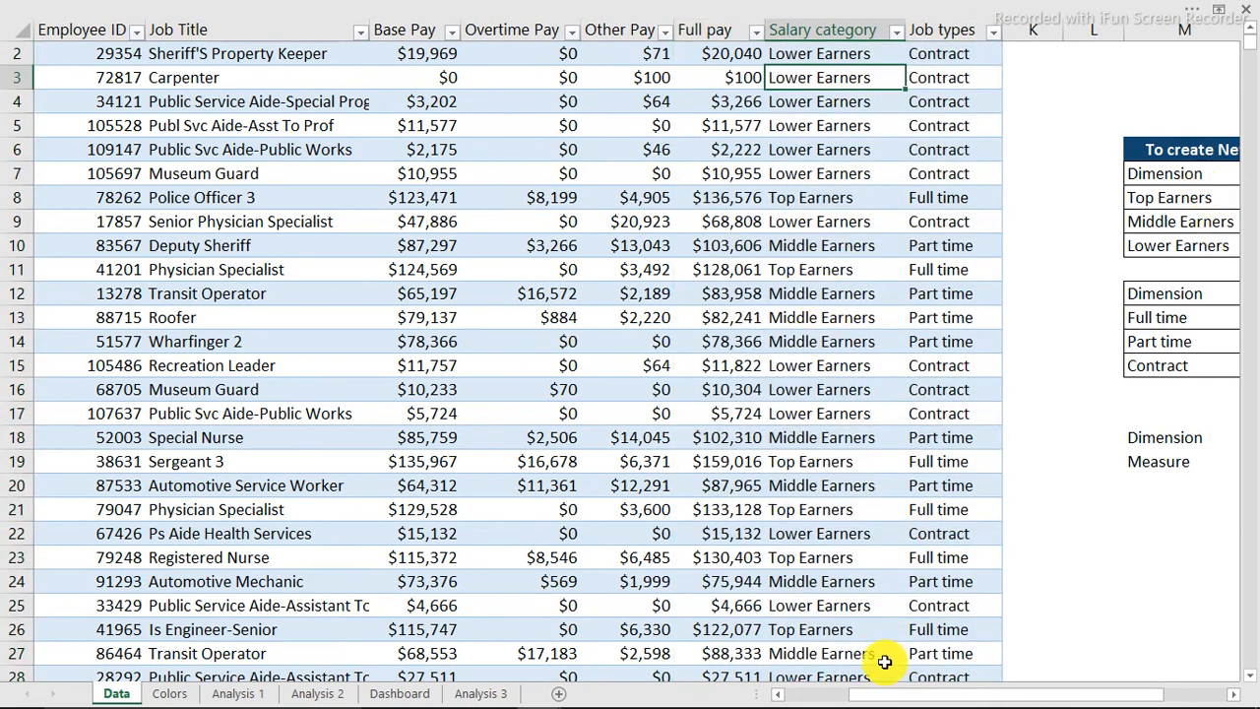
{"action": "left_click_drag", "start_coordinate": [902, 696], "coordinate": [935, 695]}
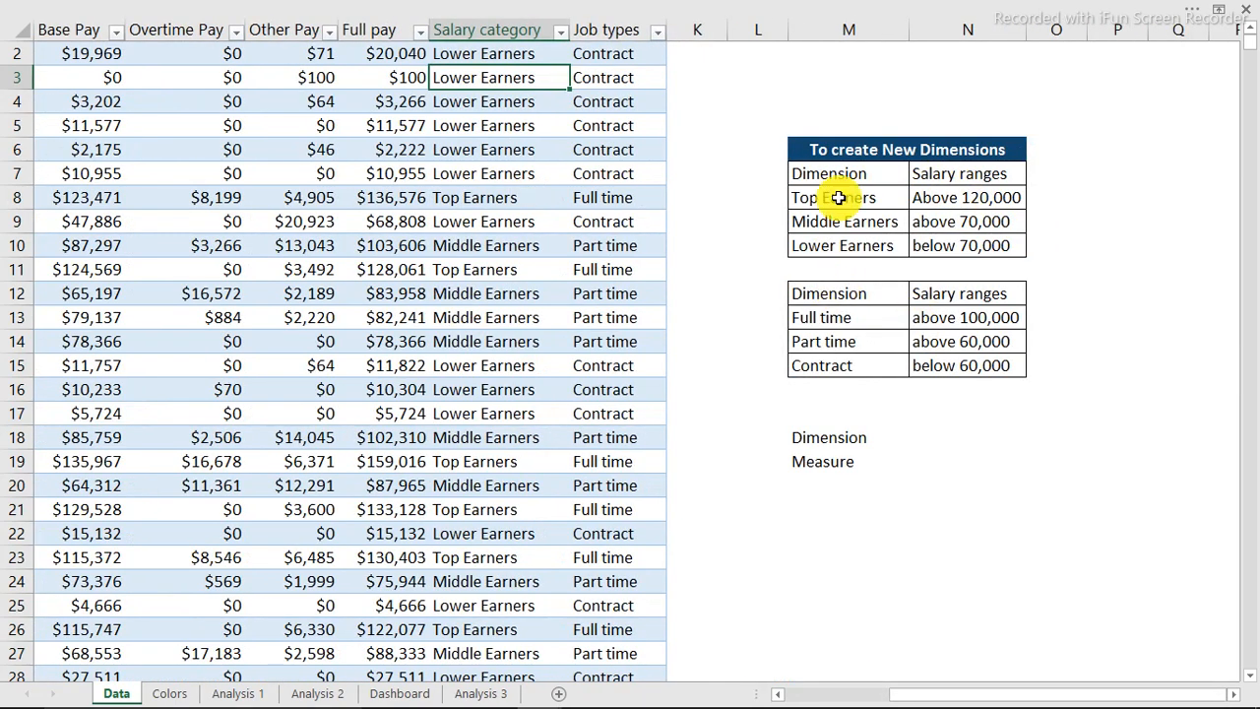
{"action": "left_click", "coordinate": [172, 693]}
{"action": "left_click", "coordinate": [66, 270]}
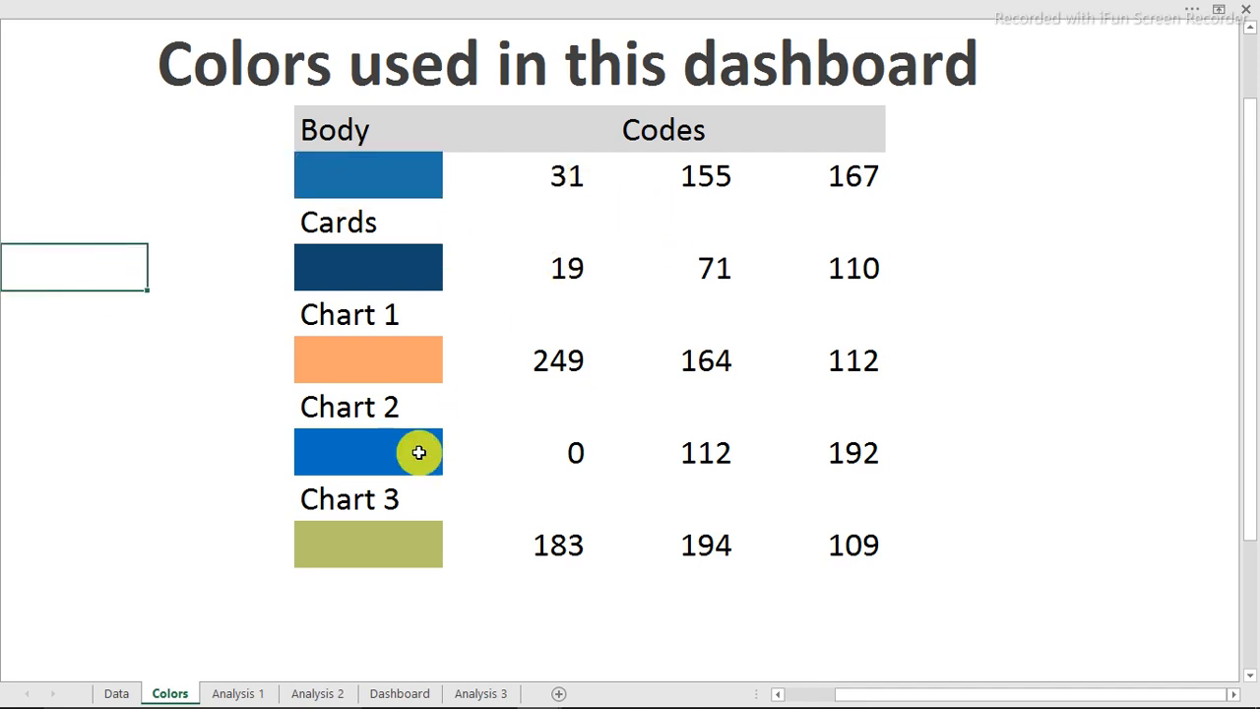
Review the Analysis 3 sheet back to its first tables, the best paid jobs by job title.
{"action": "left_click", "coordinate": [480, 693]}
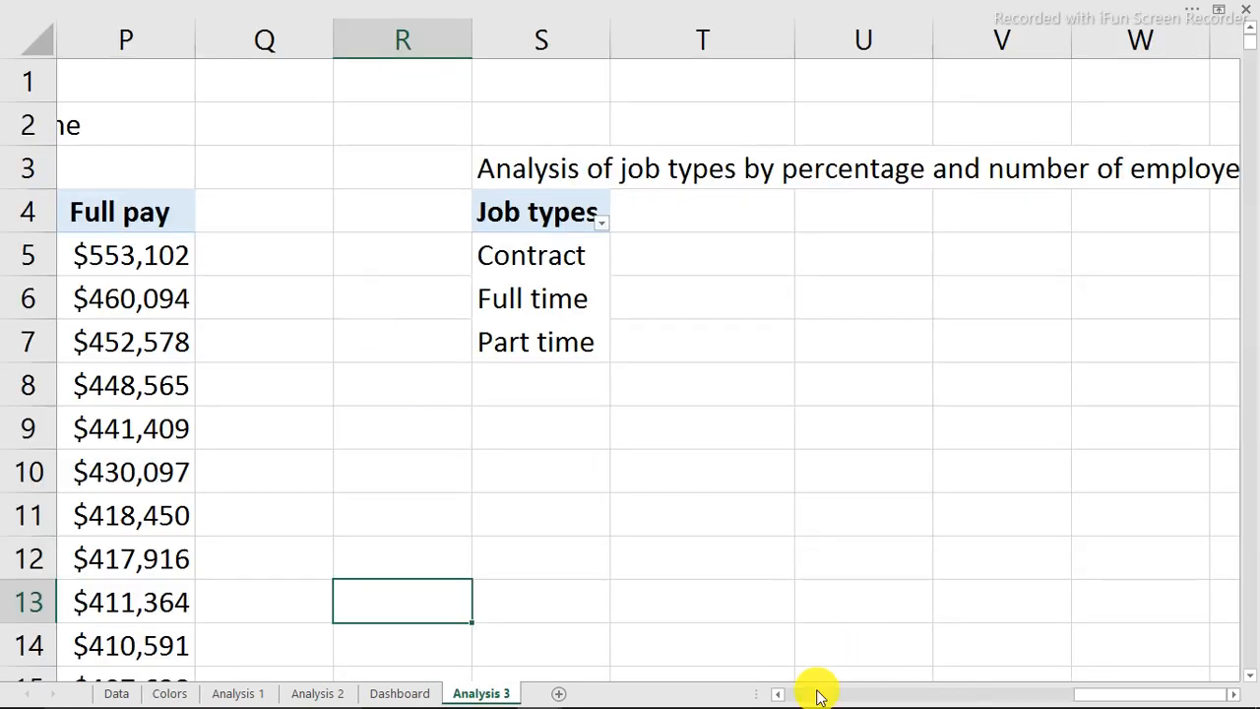
{"action": "scroll", "coordinate": [778, 694], "scroll_direction": "left", "scroll_amount": 10}
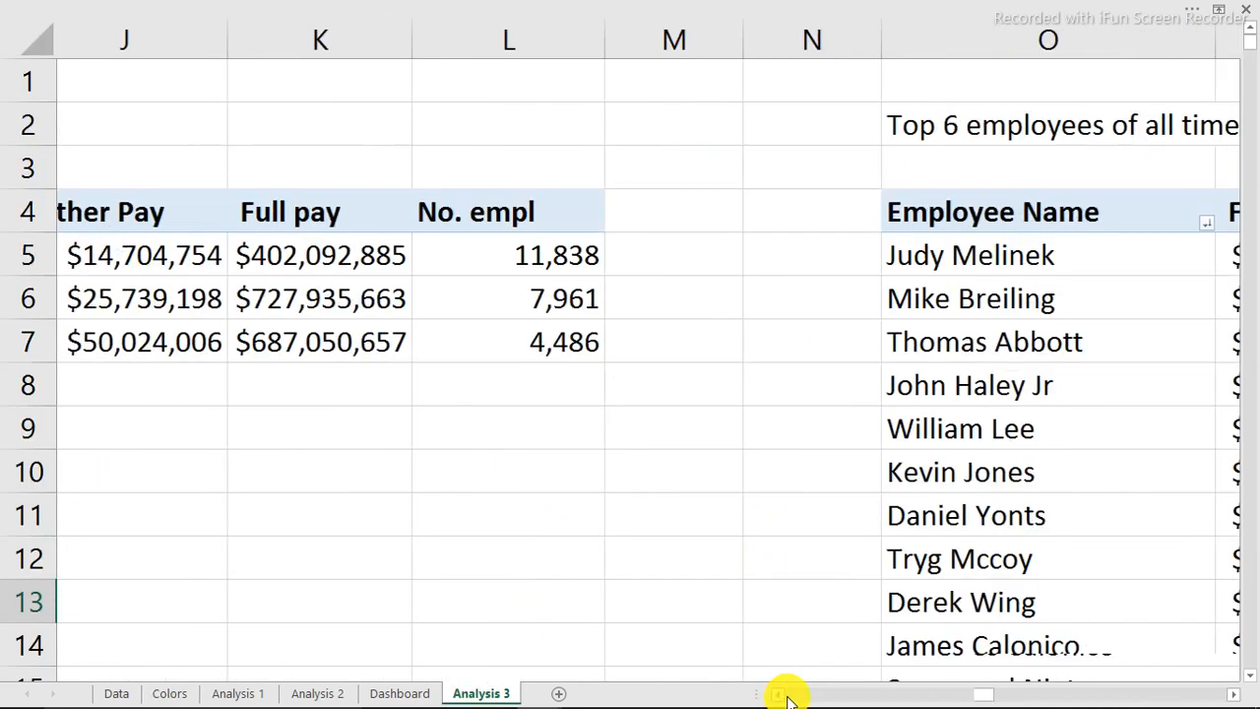
{"action": "left_click", "coordinate": [355, 322]}
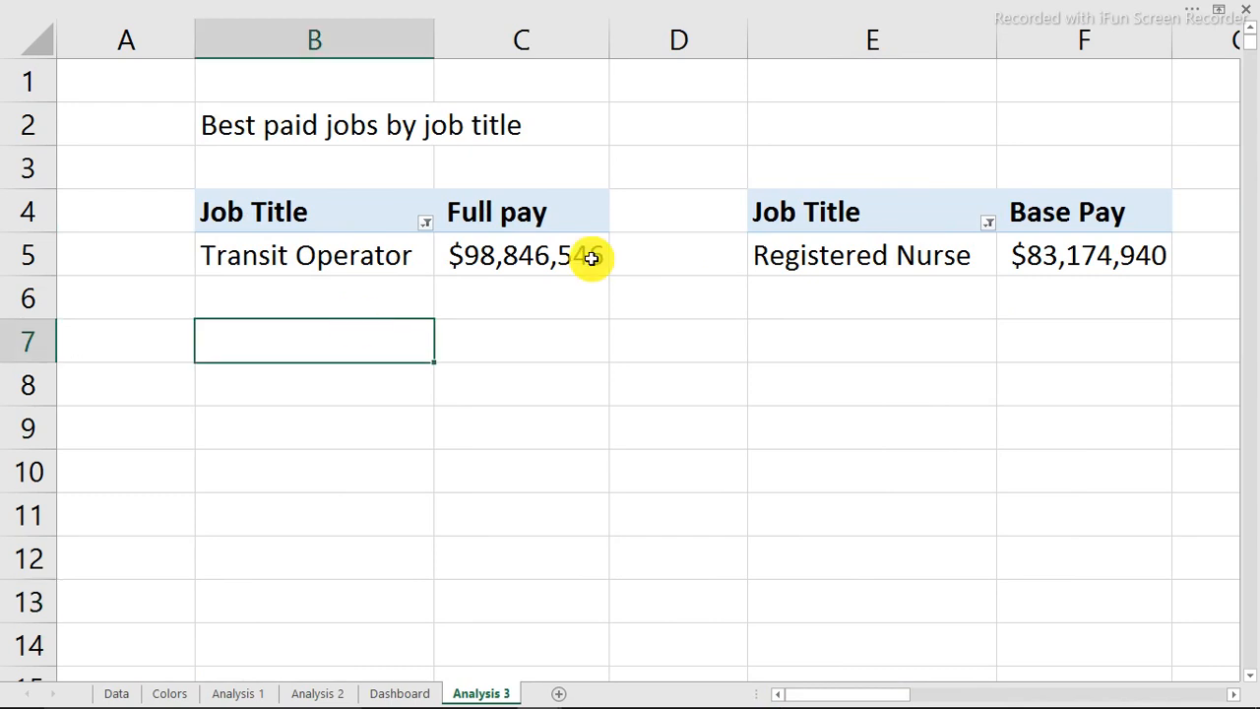
{"action": "left_click", "coordinate": [583, 256]}
{"action": "left_click", "coordinate": [241, 131]}
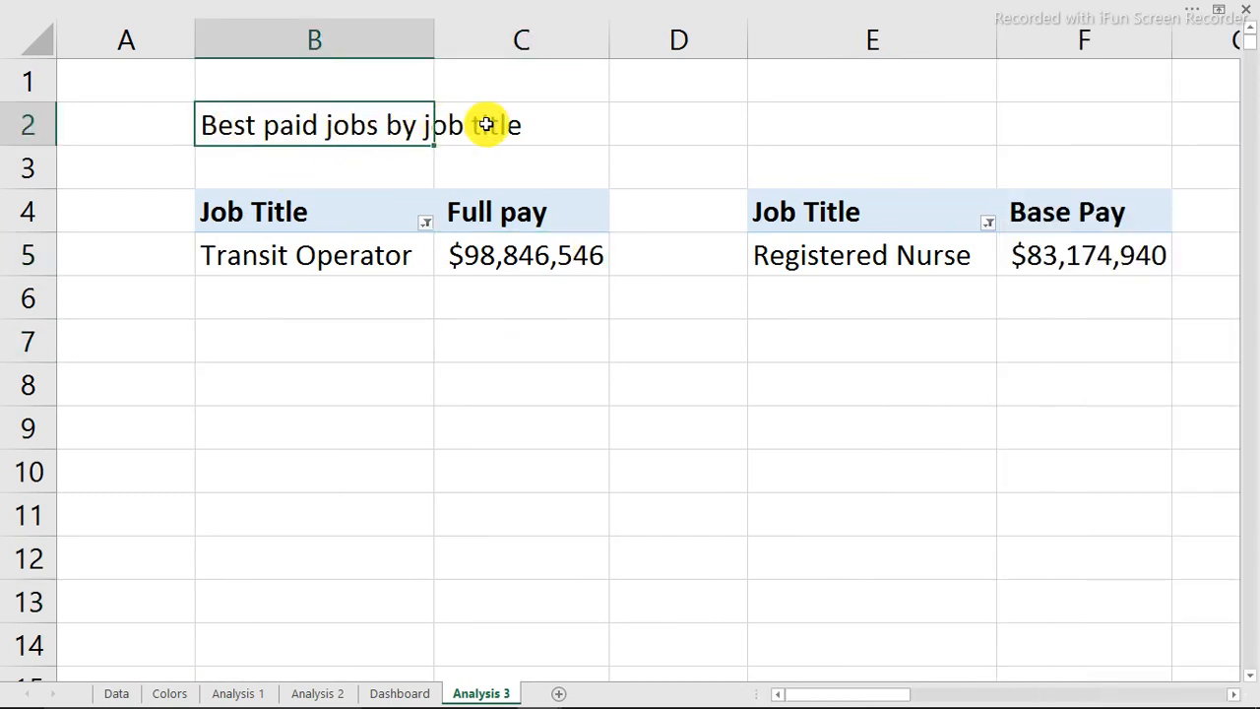
Show the field list for the Full pay pivot table and clear its Job Title filter.
{"action": "left_click", "coordinate": [395, 261]}
{"action": "right_click", "coordinate": [395, 261]}
{"action": "key", "text": "Escape"}
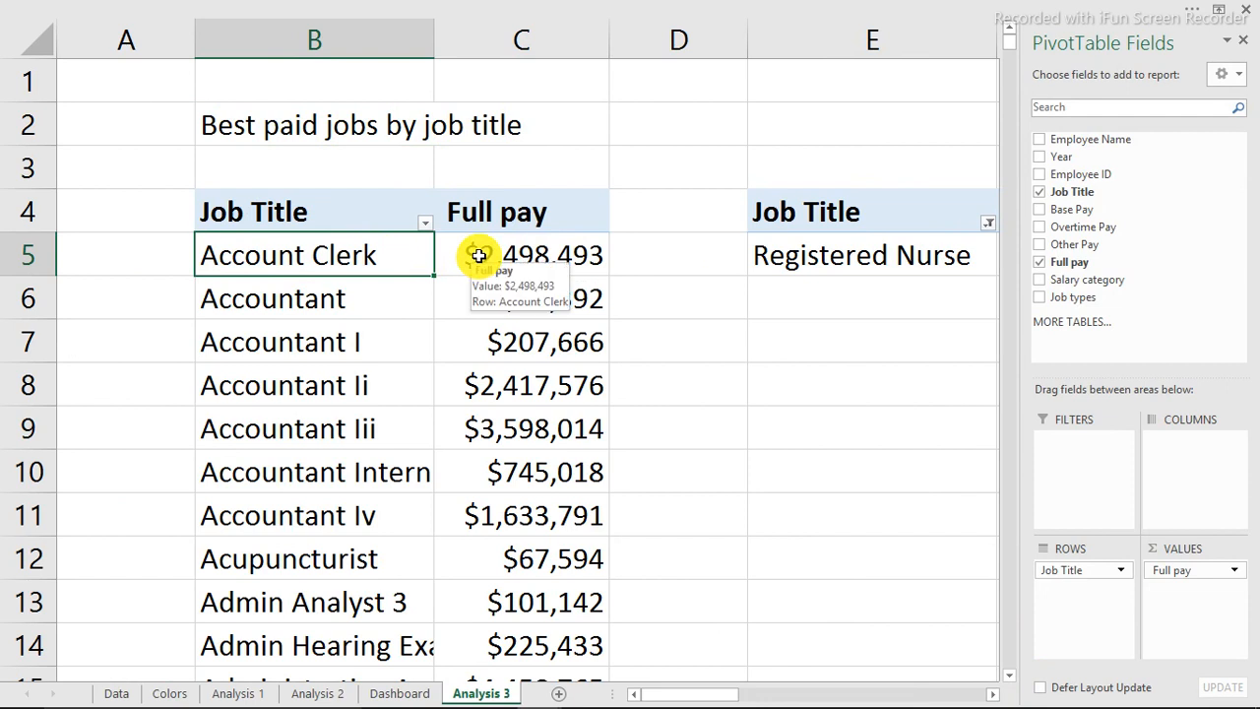
Filter the Job Title rows of the Full pay pivot table to the top 1 item by Full pay.
{"action": "right_click", "coordinate": [369, 258]}
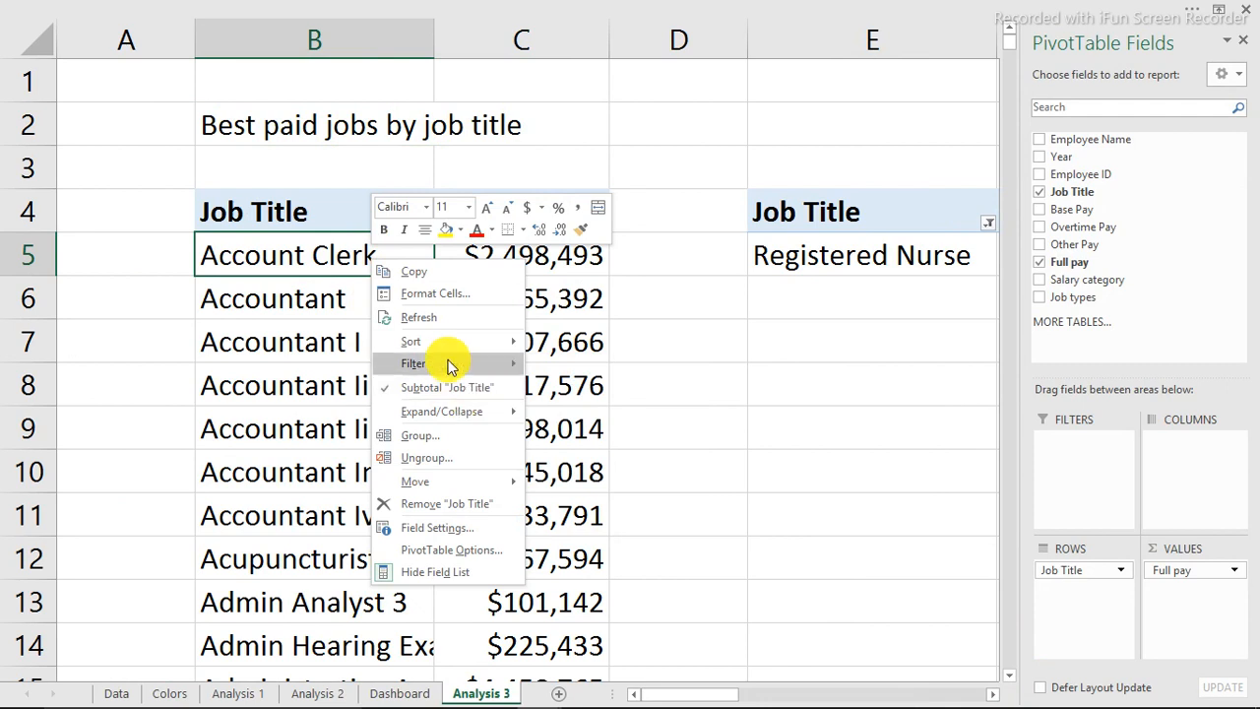
{"action": "mouse_move", "coordinate": [448, 365]}
{"action": "left_click", "coordinate": [578, 437]}
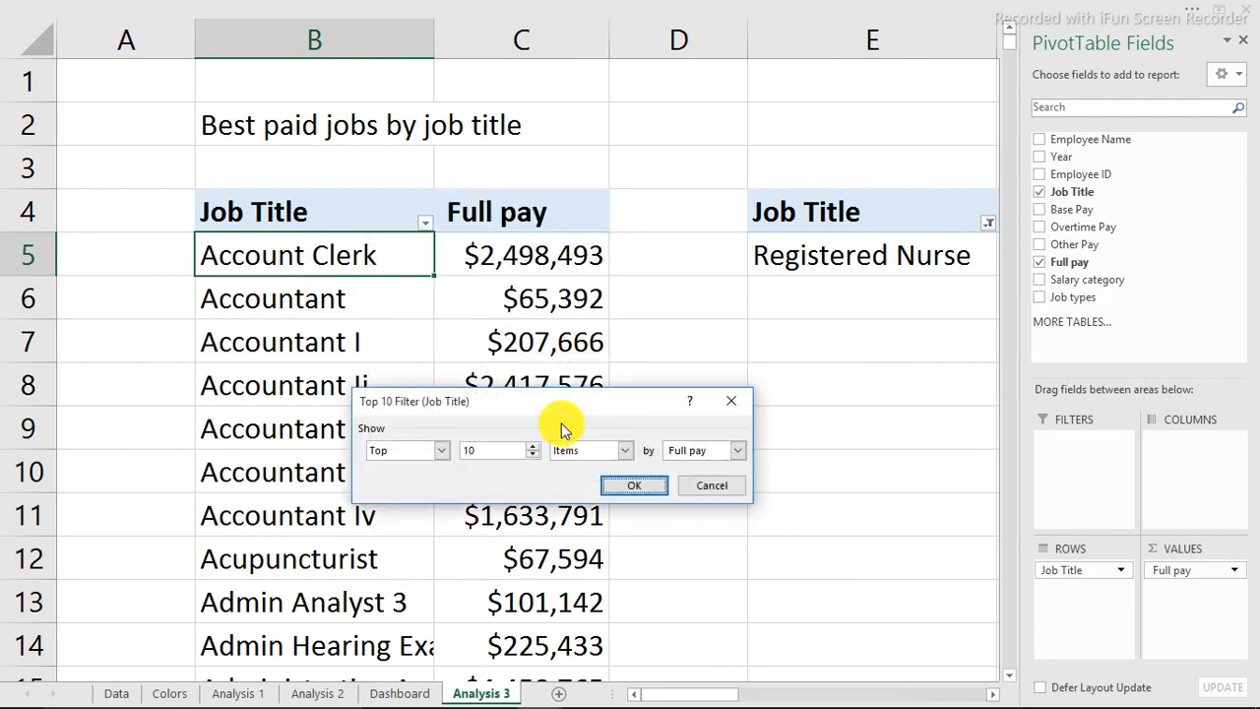
{"action": "double_click", "coordinate": [492, 450]}
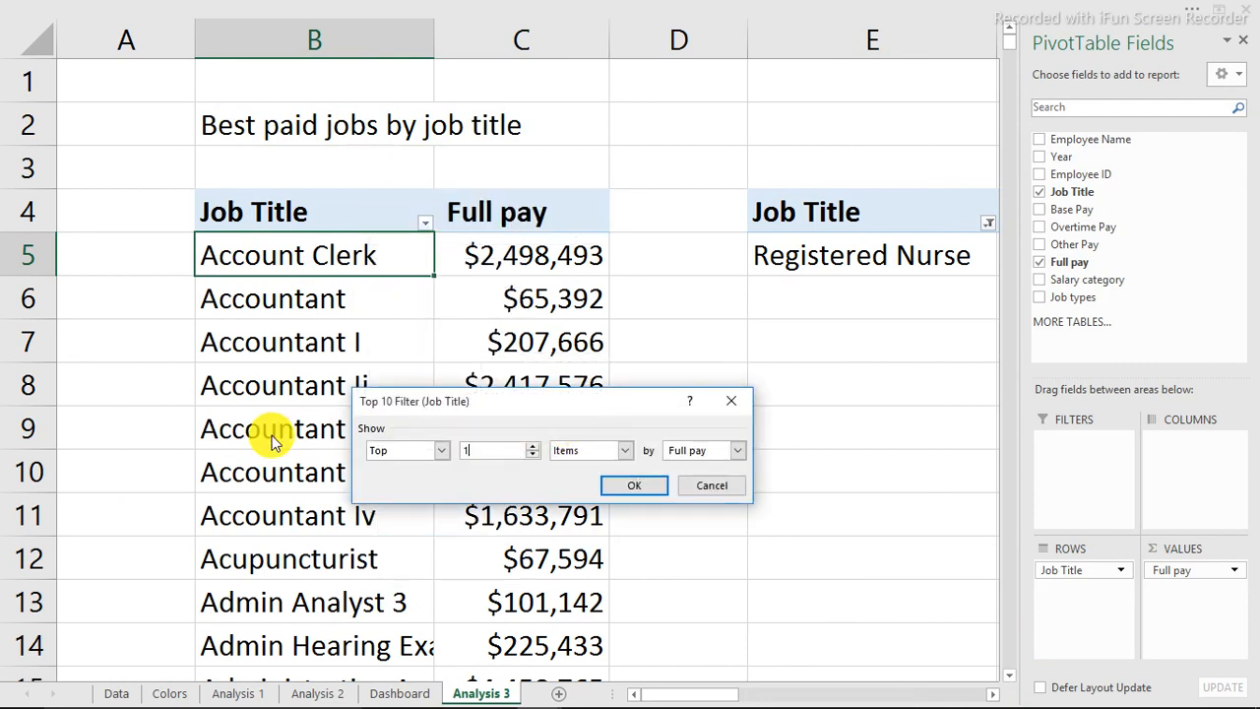
{"action": "type", "text": "1"}
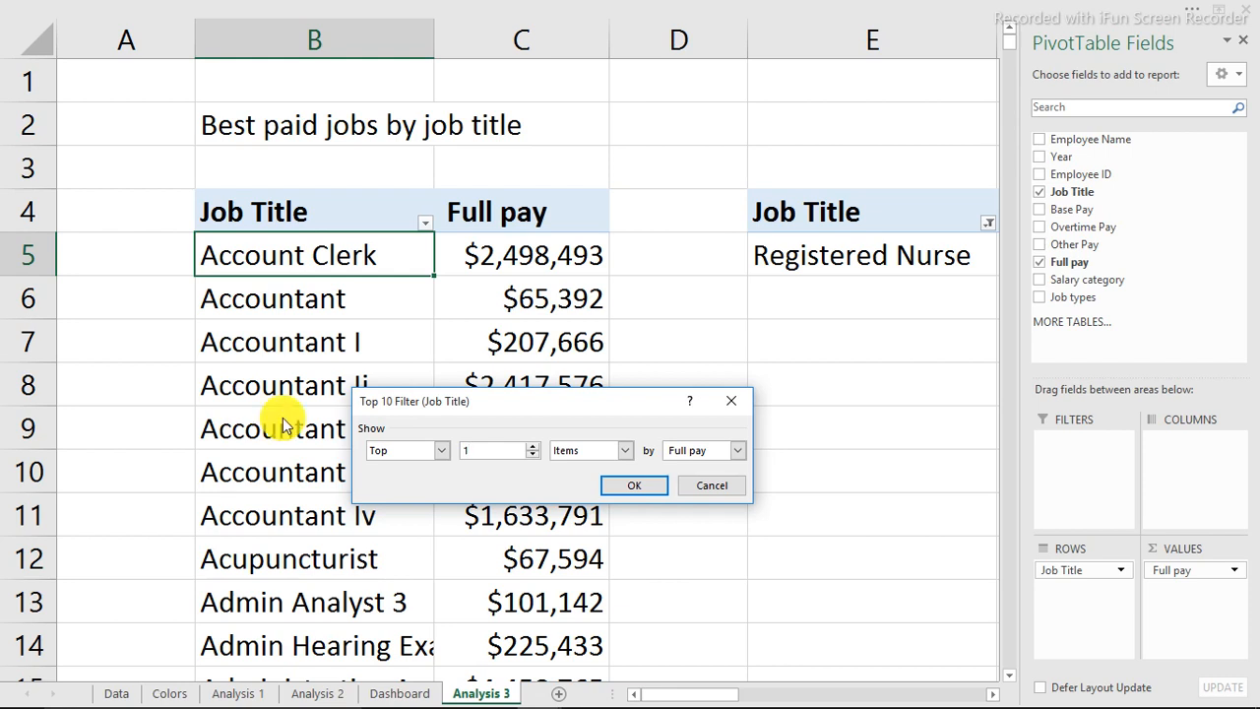
{"action": "left_click", "coordinate": [635, 486]}
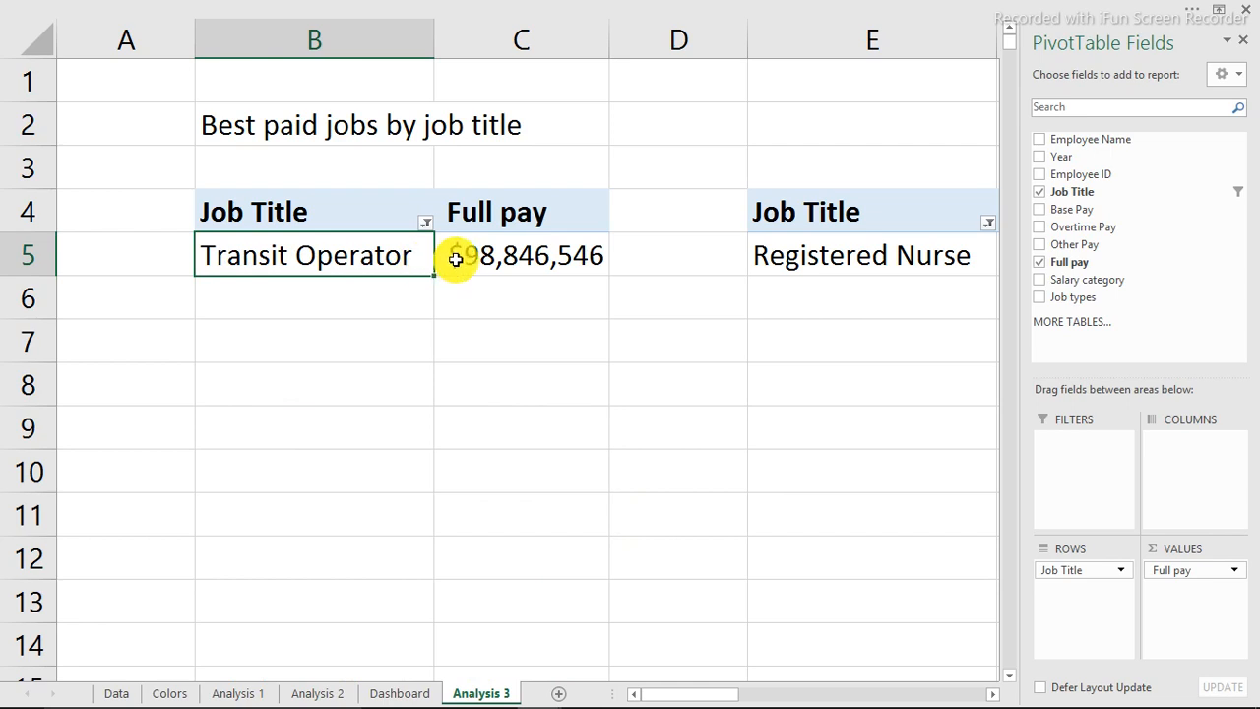
Inspect the Base Pay pivot table and the fields it uses for job title and base pay.
{"action": "left_click", "coordinate": [830, 253]}
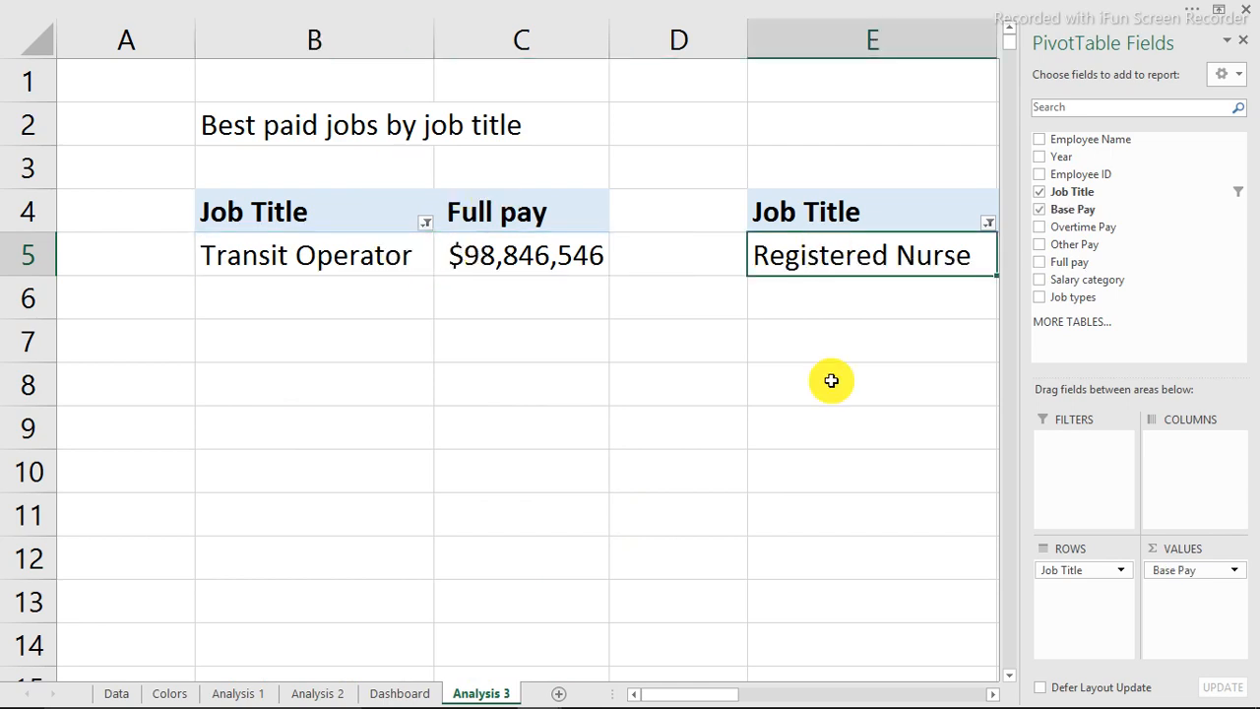
{"action": "left_click_drag", "start_coordinate": [732, 697], "coordinate": [764, 697]}
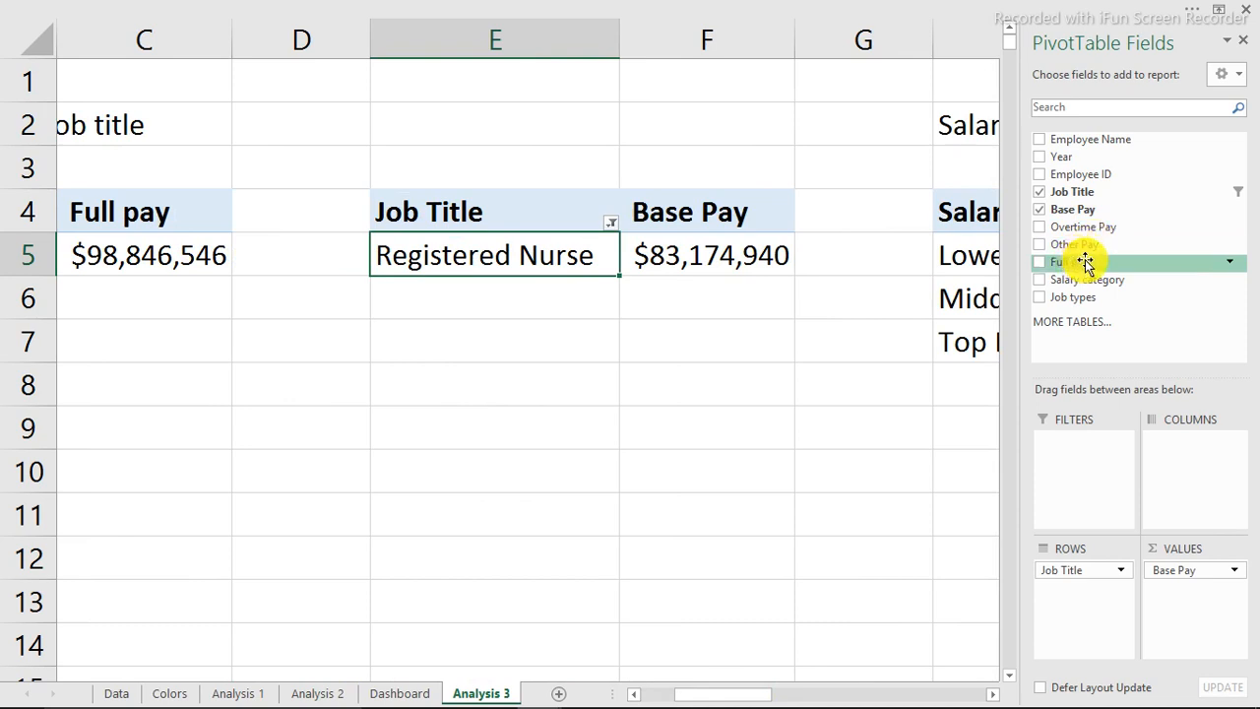
{"action": "mouse_move", "coordinate": [840, 697]}
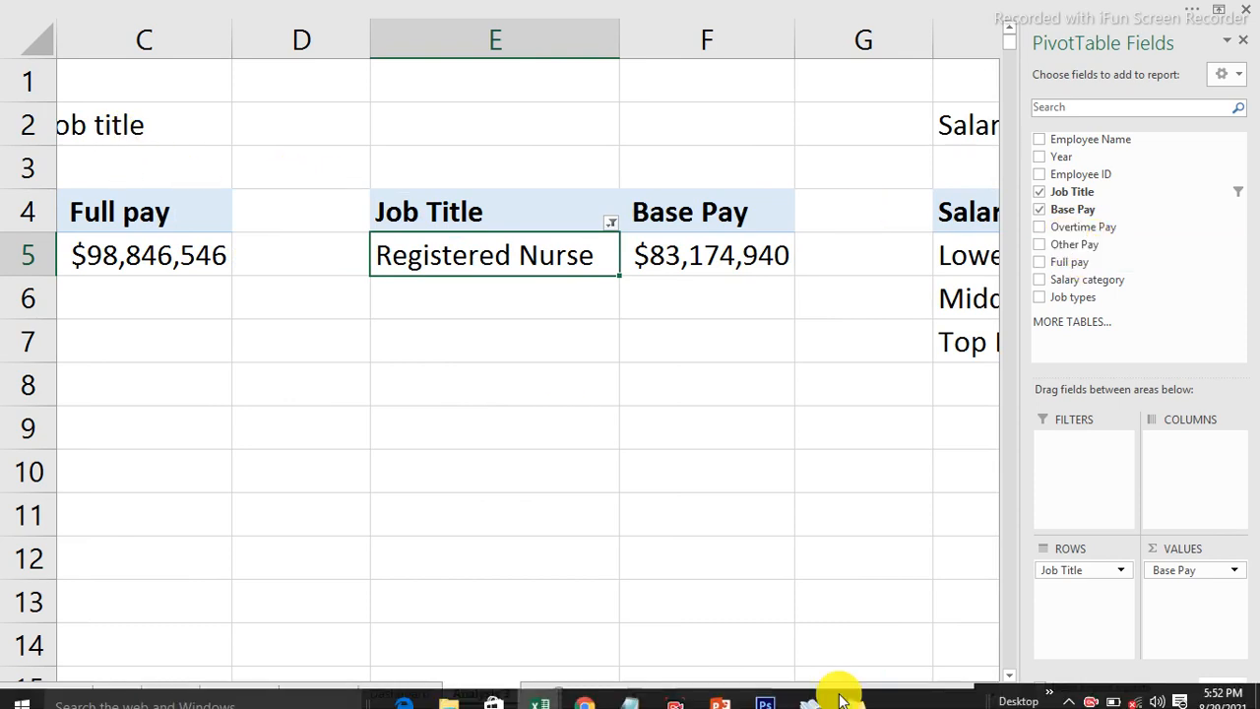
Center the heading "Best paid jobs by job title" across B2:F2 with Center Across Selection, without merging the cells.
{"action": "left_click_drag", "start_coordinate": [731, 695], "coordinate": [714, 694]}
{"action": "left_click_drag", "start_coordinate": [82, 125], "coordinate": [916, 124]}
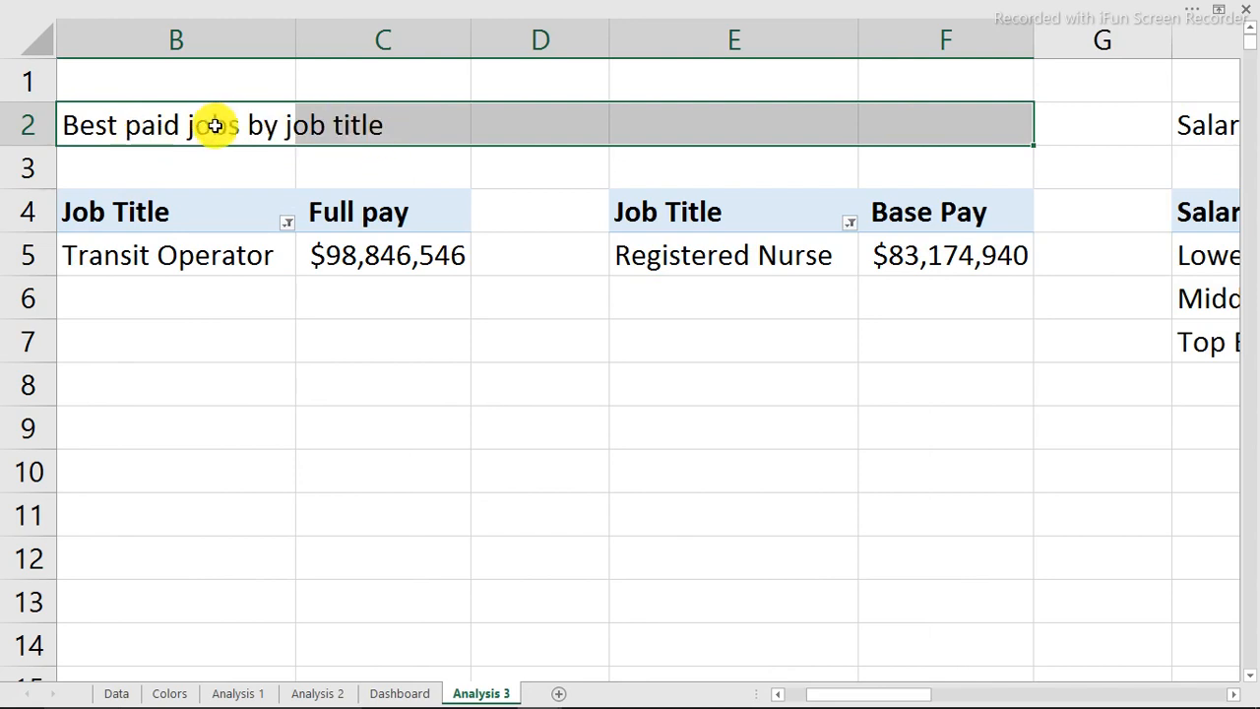
{"action": "key", "text": "ctrl+1"}
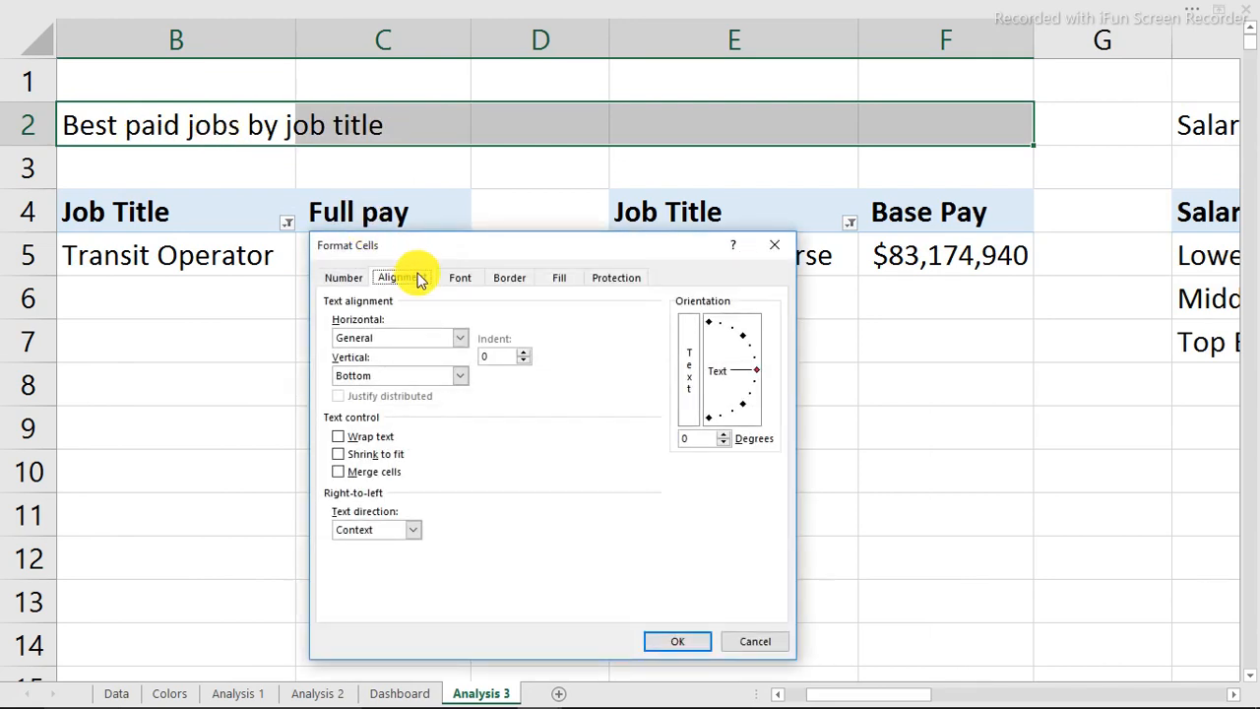
{"action": "left_click", "coordinate": [347, 280]}
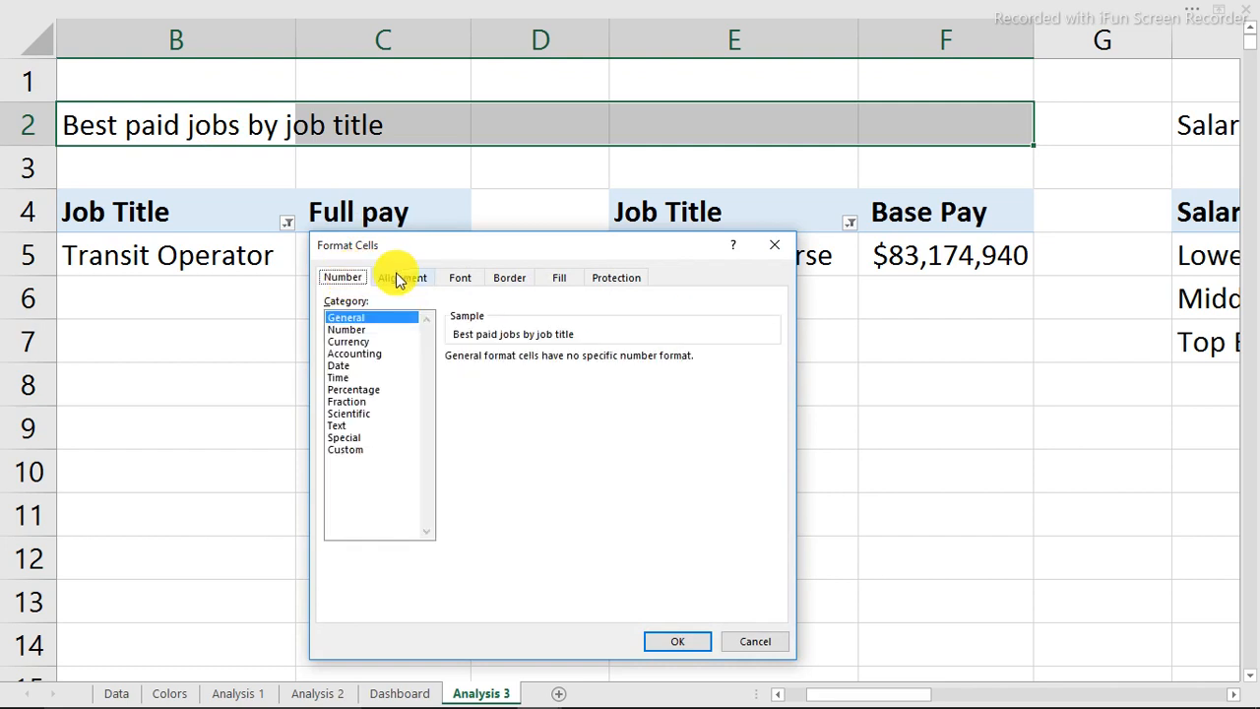
{"action": "left_click", "coordinate": [398, 280]}
{"action": "left_click", "coordinate": [459, 337]}
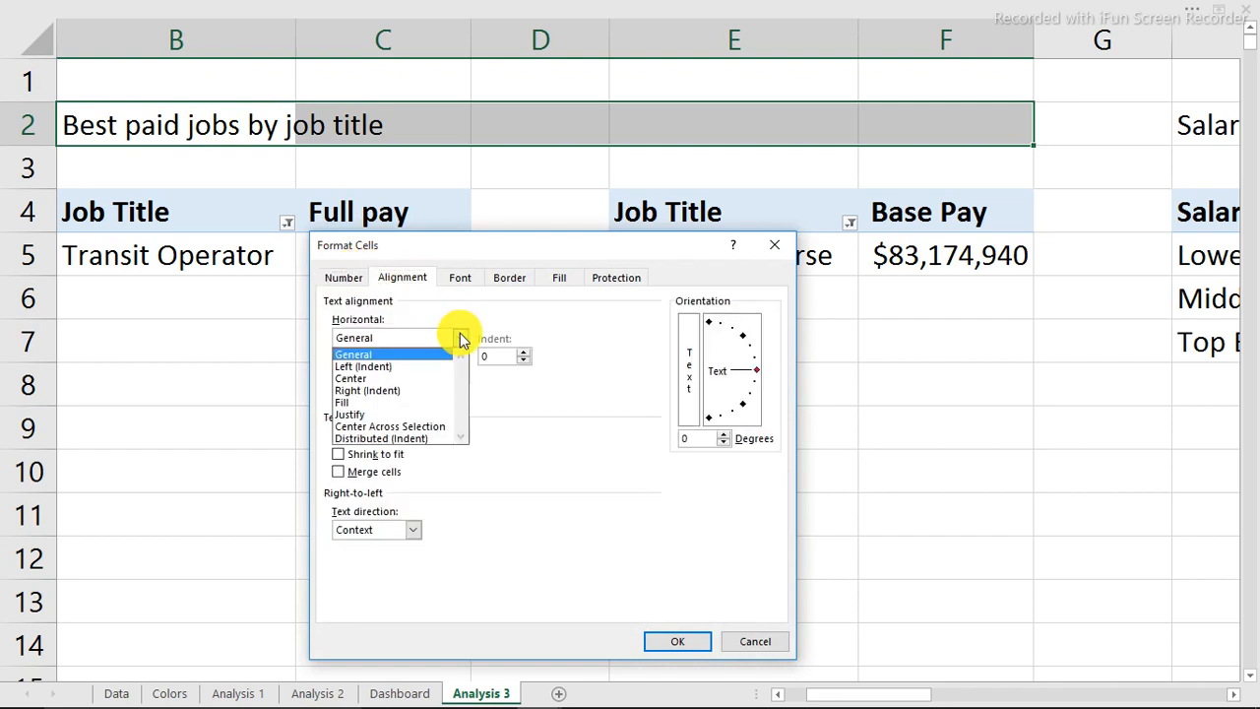
{"action": "left_click", "coordinate": [389, 426]}
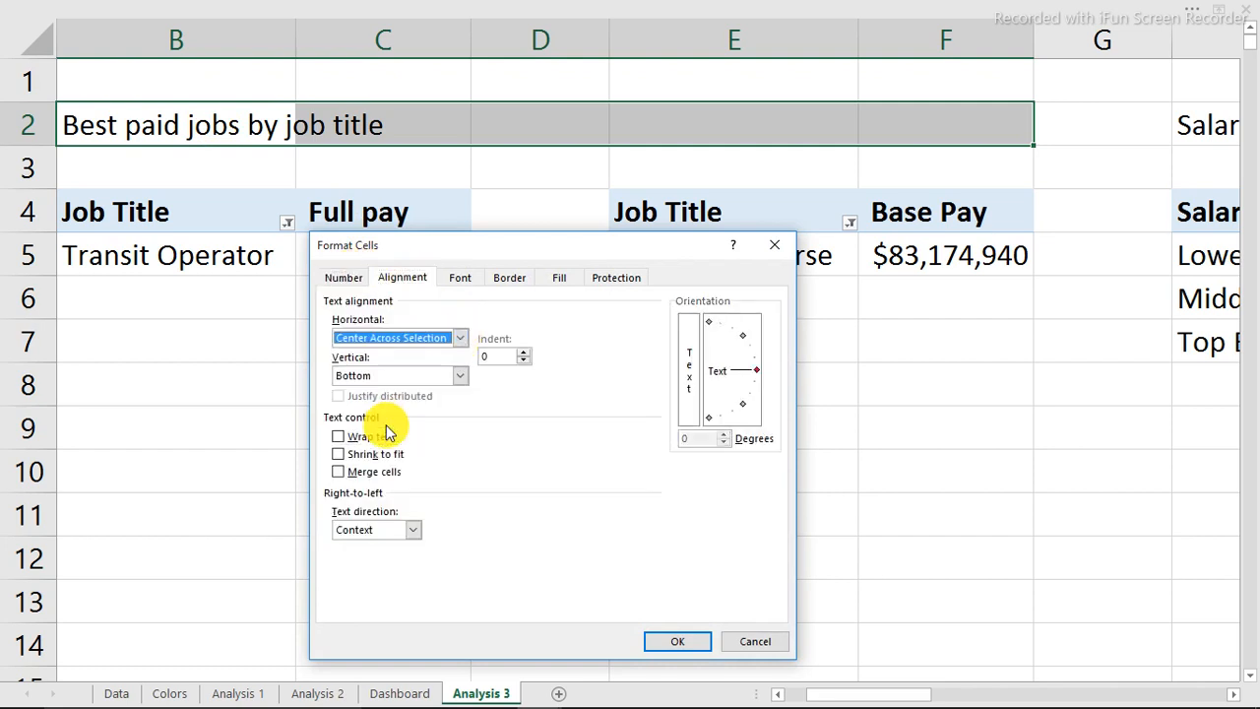
{"action": "left_click", "coordinate": [675, 641]}
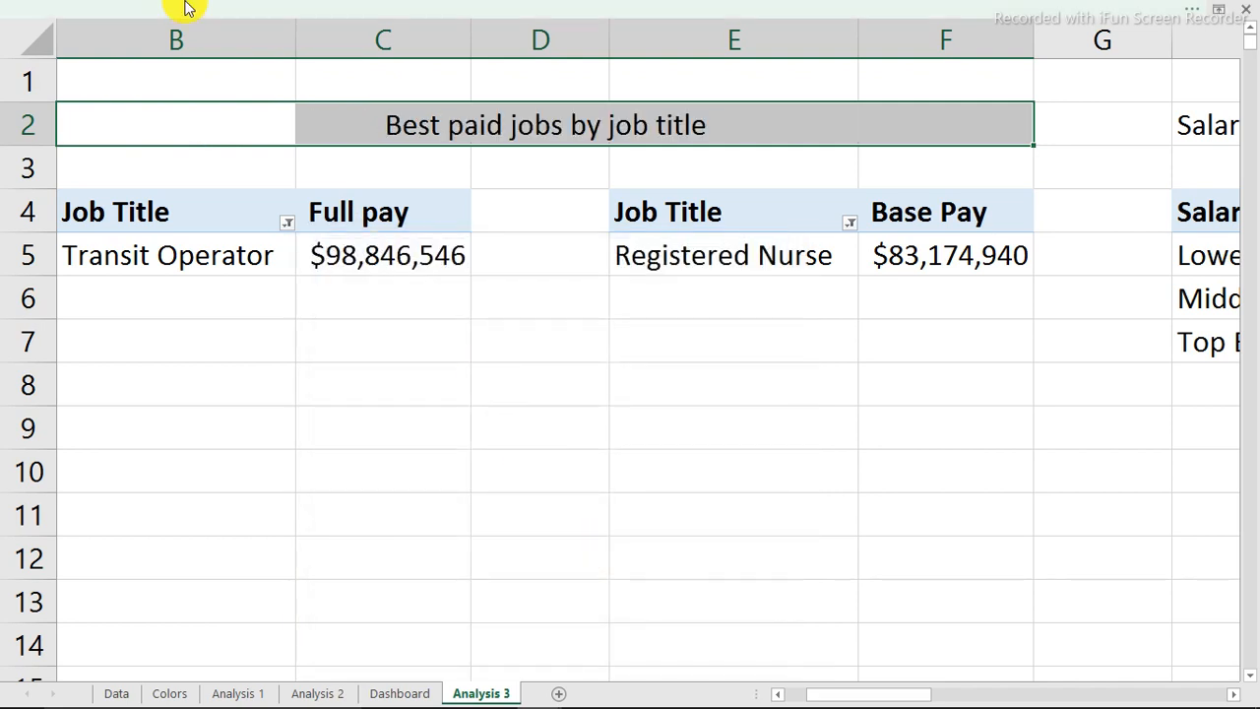
Format the heading "Best paid jobs by job title" in B2:F2 with a dark blue fill and bold white text.
{"action": "left_click", "coordinate": [226, 9]}
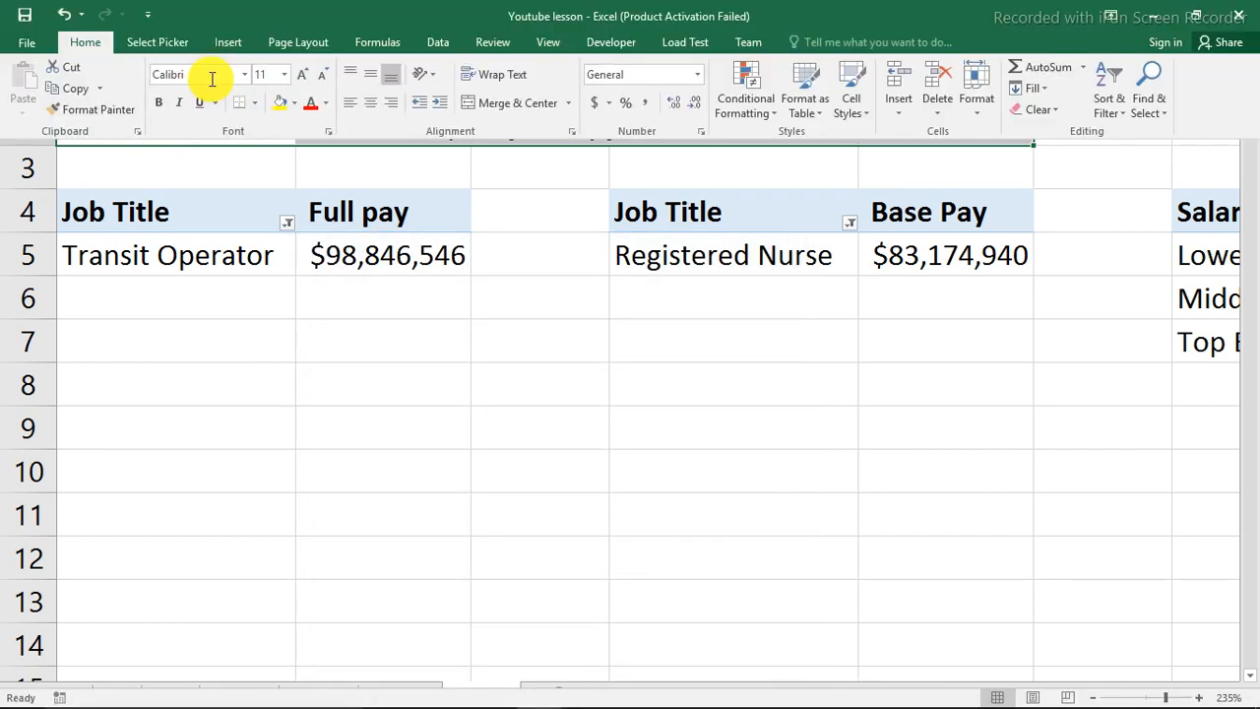
{"action": "left_click", "coordinate": [296, 104]}
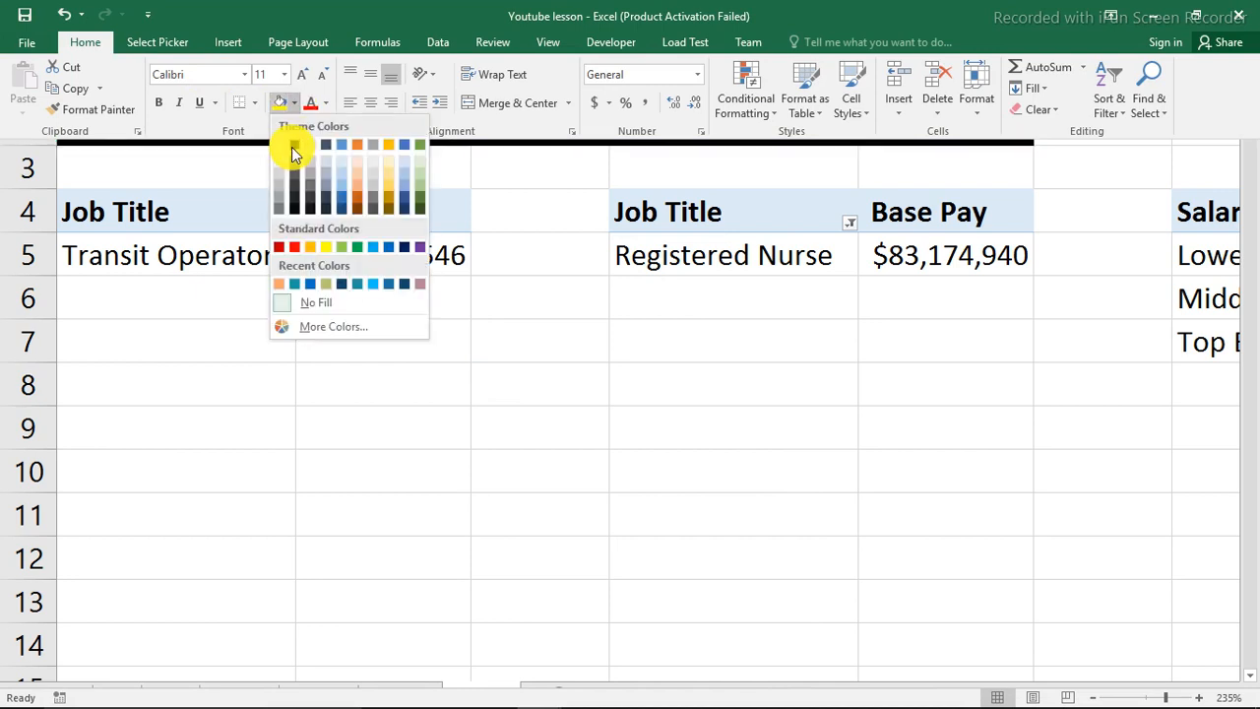
{"action": "left_click", "coordinate": [343, 284]}
{"action": "left_click", "coordinate": [329, 104]}
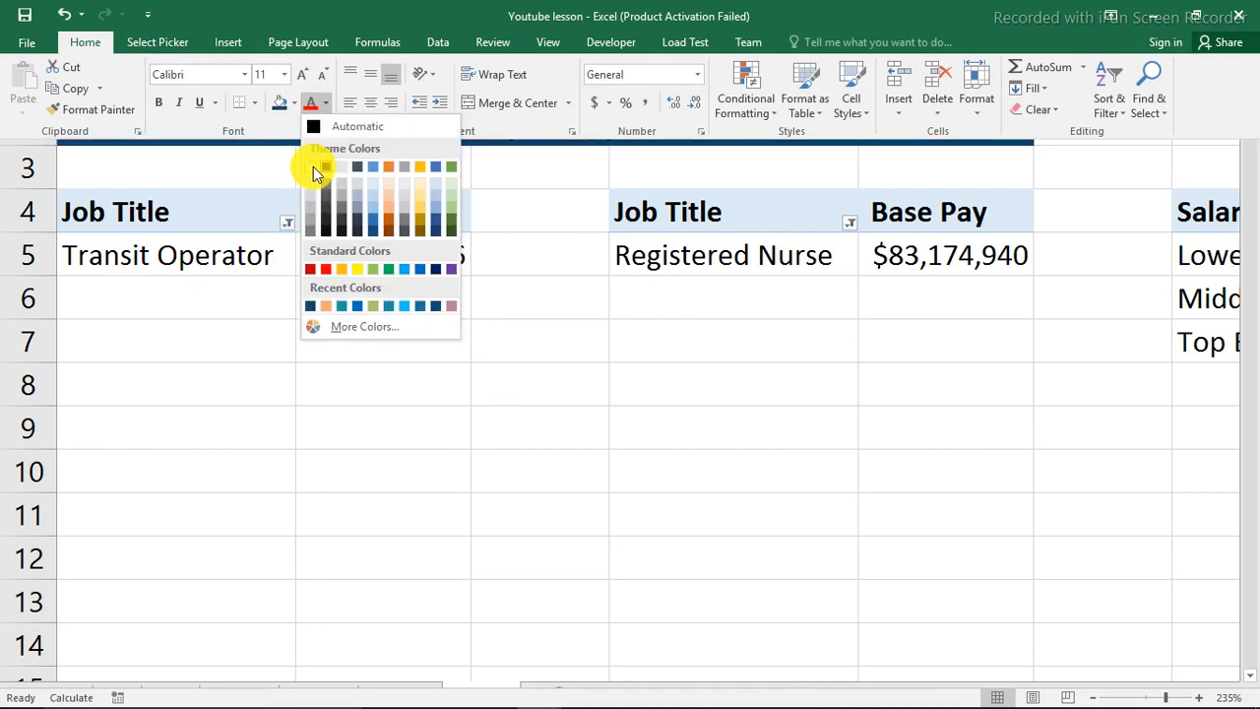
{"action": "left_click", "coordinate": [315, 168]}
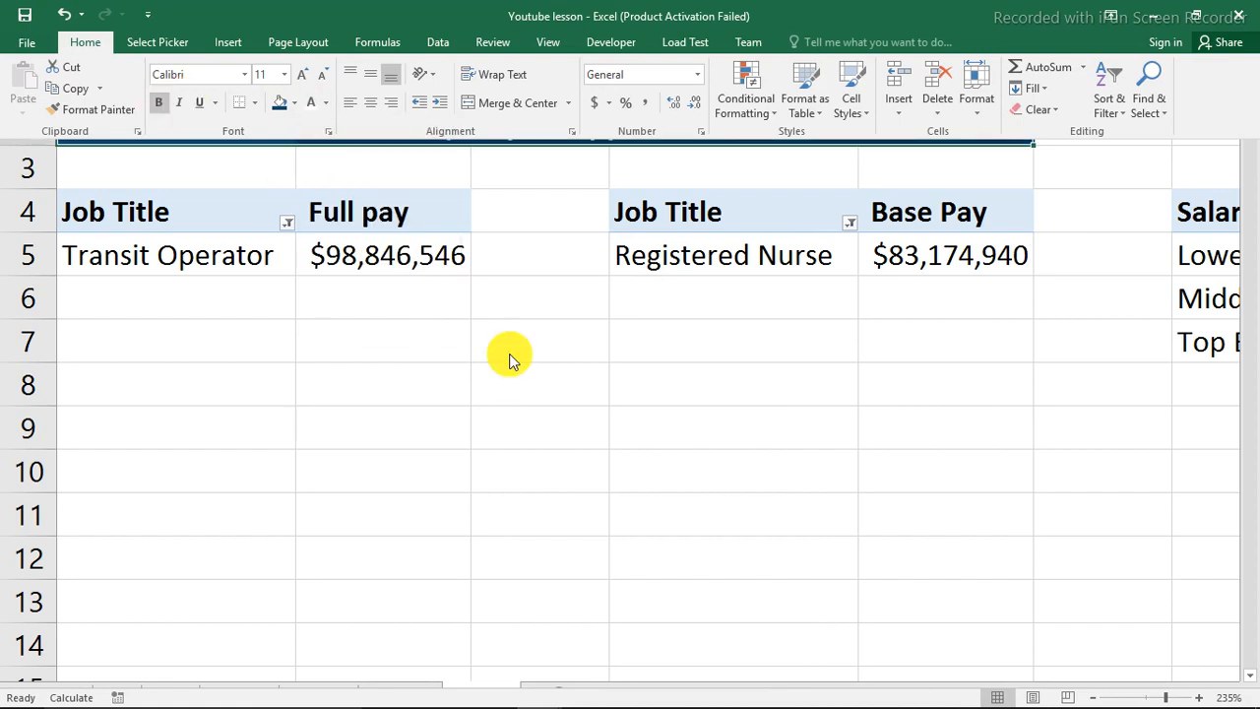
{"action": "left_click", "coordinate": [633, 315]}
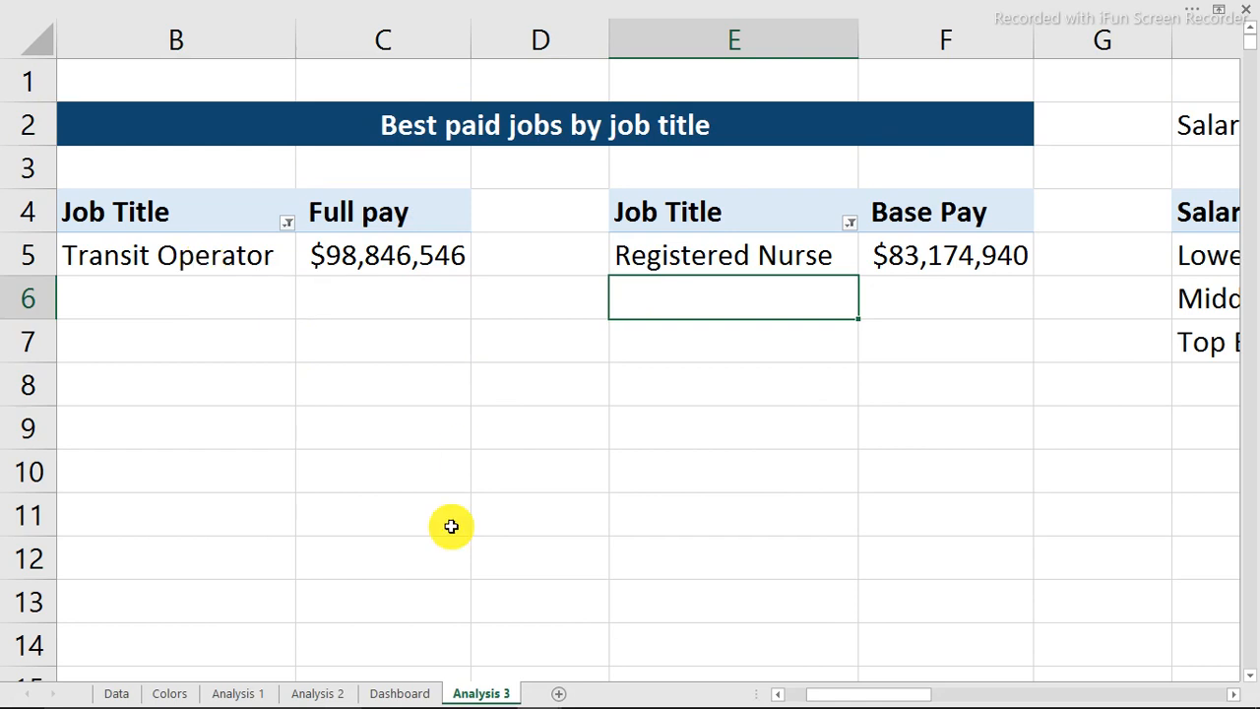
Connect the Full pay pivot table to the Job types, Salary category and Year slicers through Filter Connections.
{"action": "left_click", "coordinate": [226, 260]}
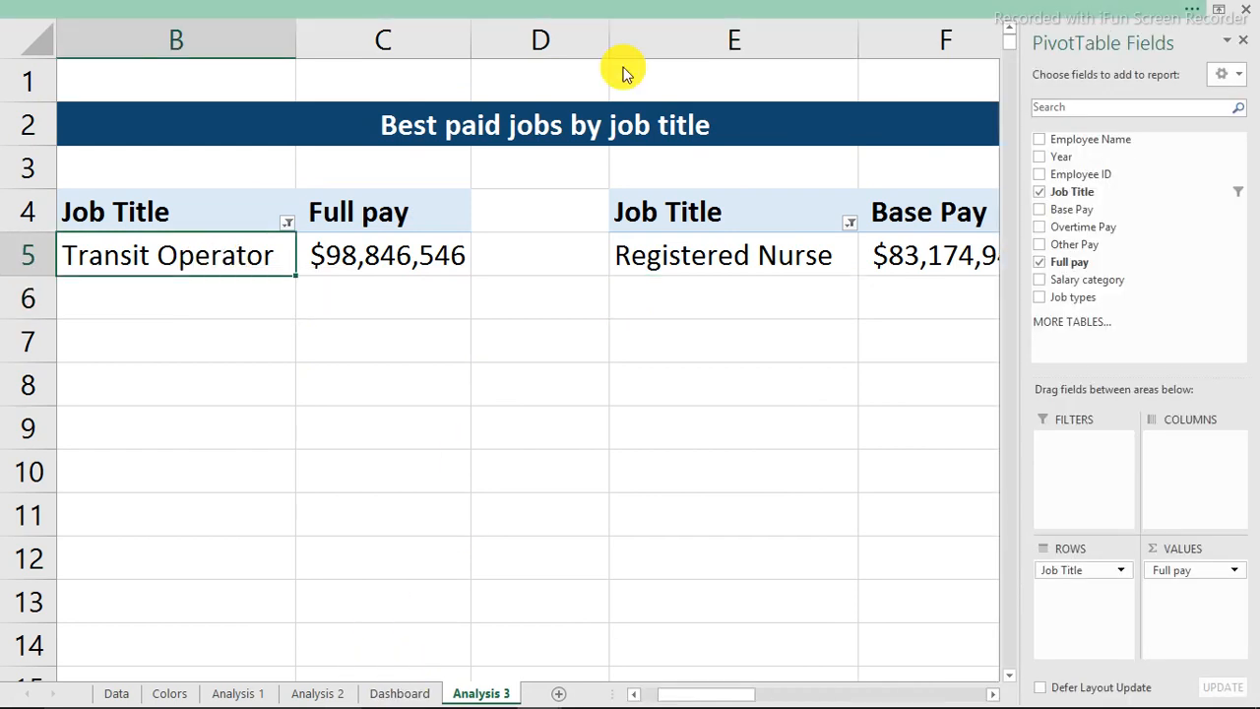
{"action": "left_click", "coordinate": [640, 9]}
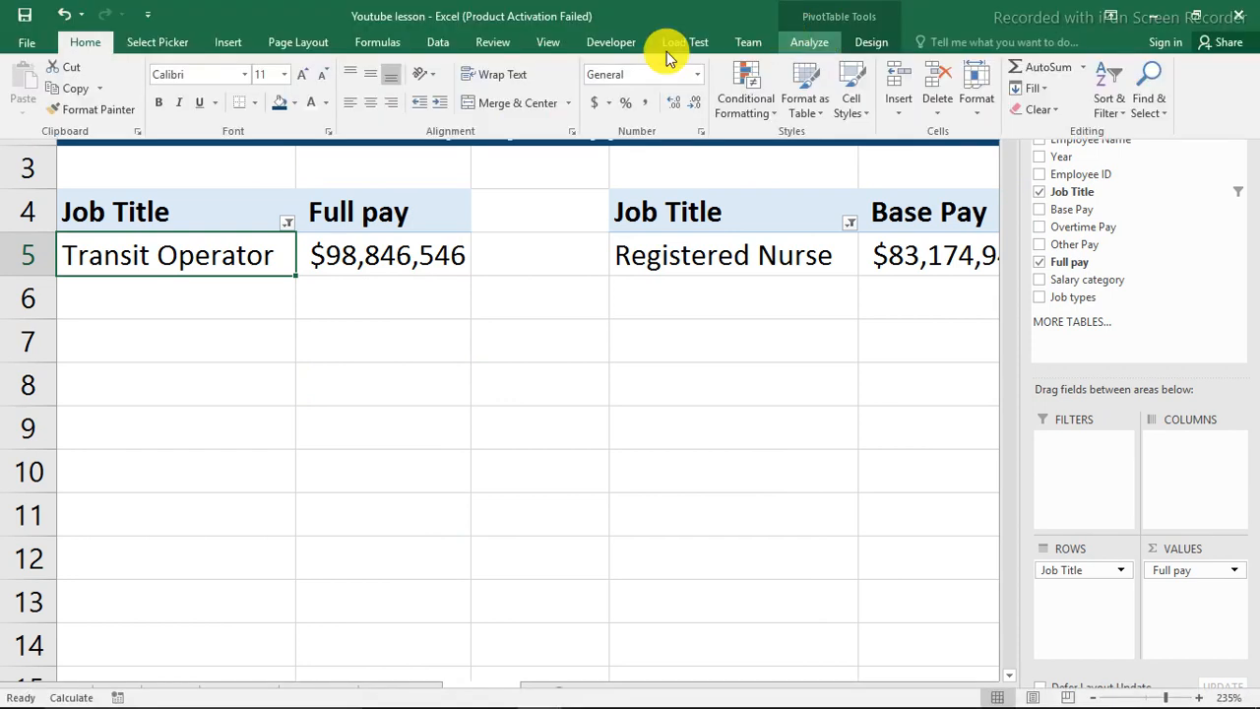
{"action": "left_click", "coordinate": [822, 40]}
{"action": "left_click", "coordinate": [523, 83]}
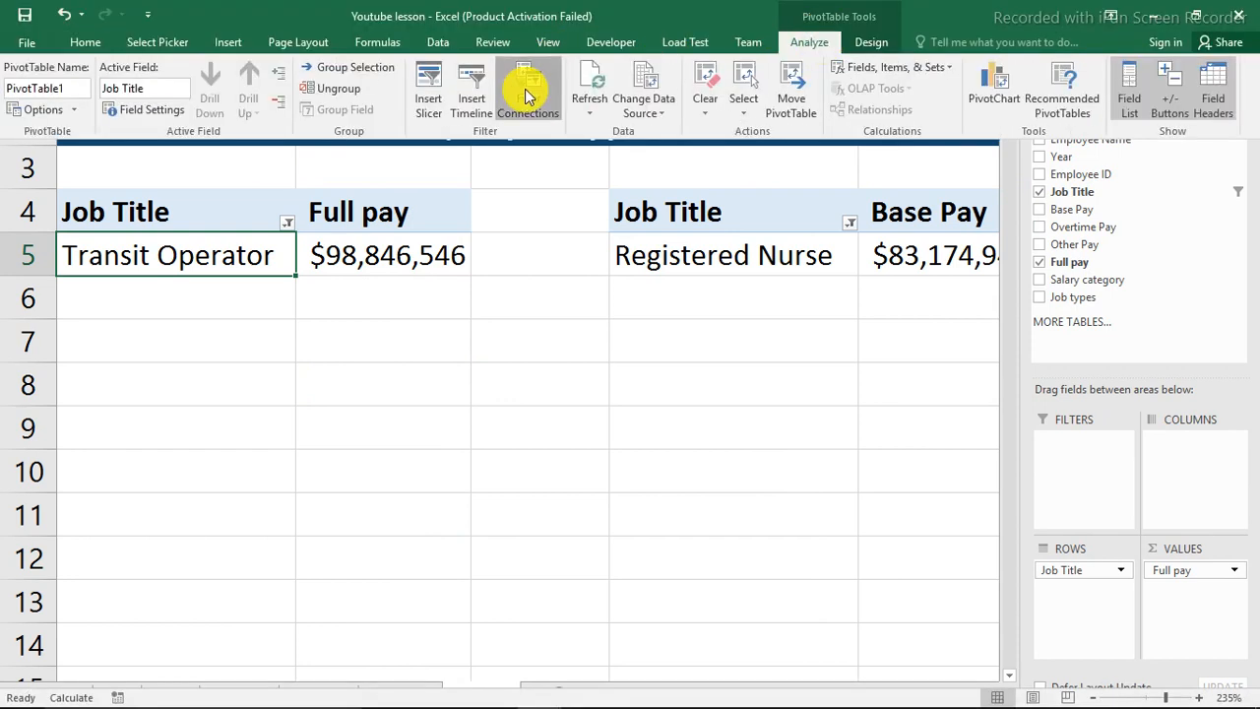
{"action": "left_click", "coordinate": [426, 412]}
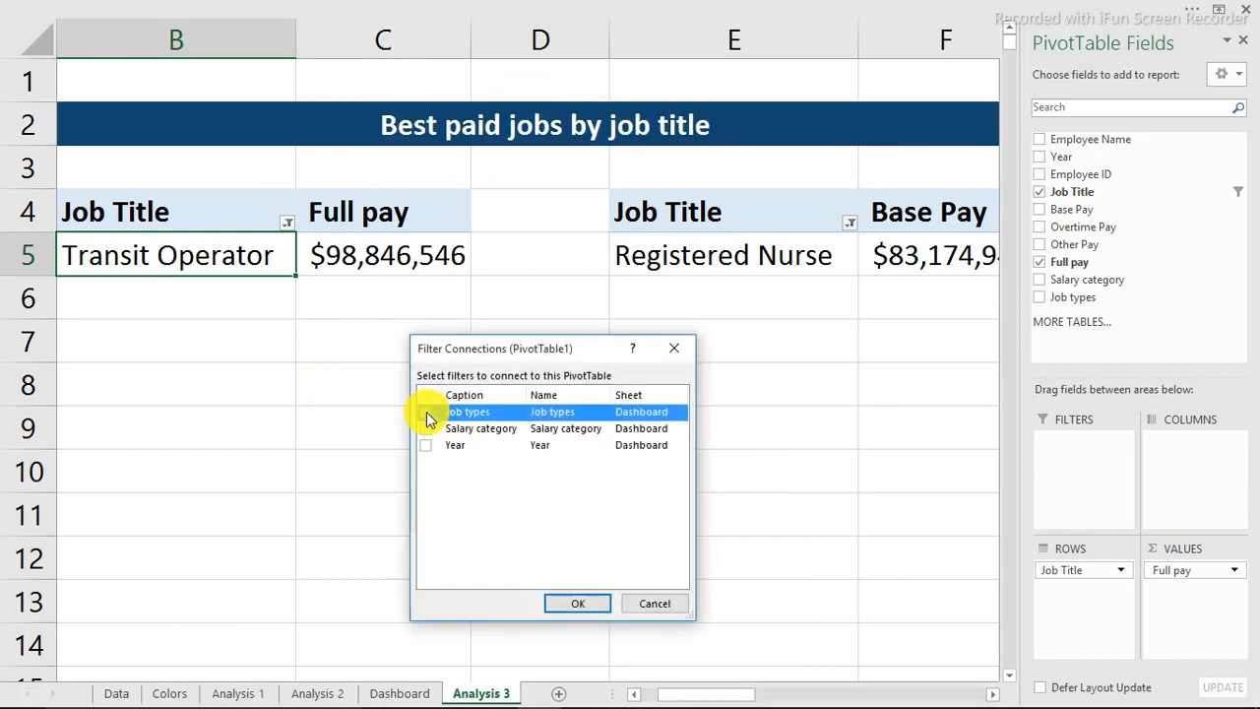
{"action": "left_click", "coordinate": [426, 428]}
{"action": "left_click", "coordinate": [426, 445]}
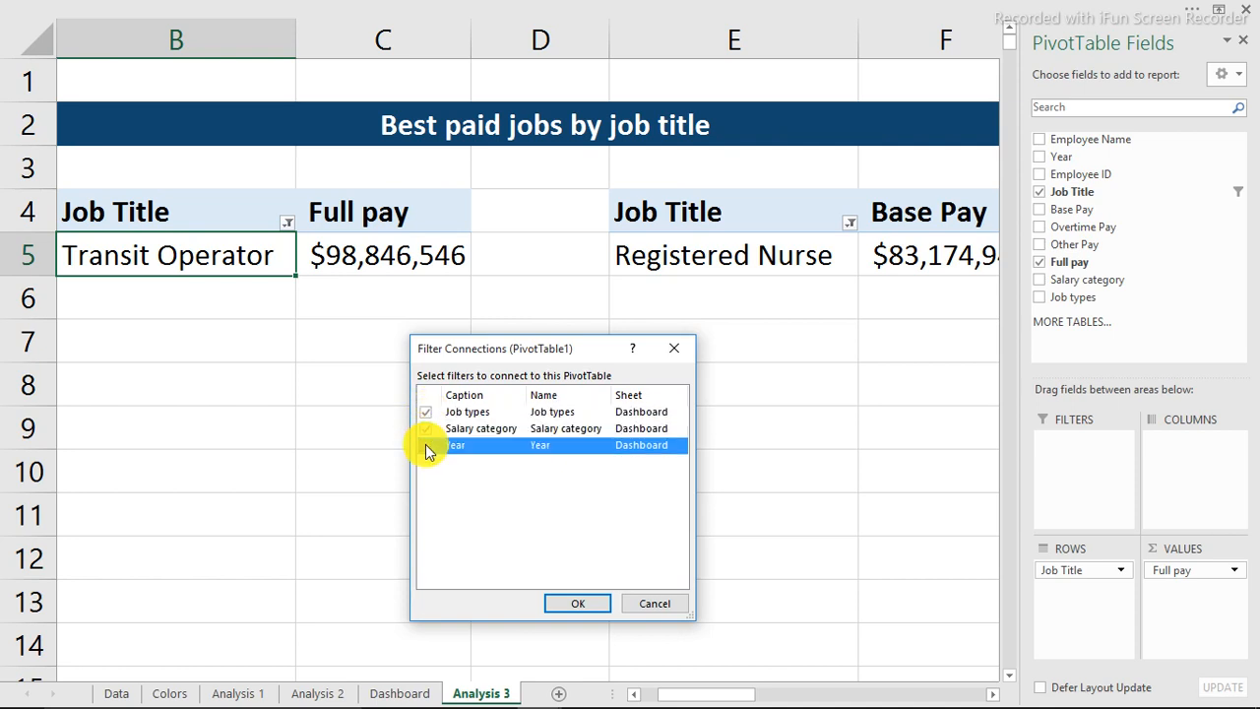
{"action": "left_click", "coordinate": [569, 604]}
Connect the Base Pay pivot table to the Job types, Salary category and Year slicers through Filter Connections.
{"action": "left_click", "coordinate": [707, 253]}
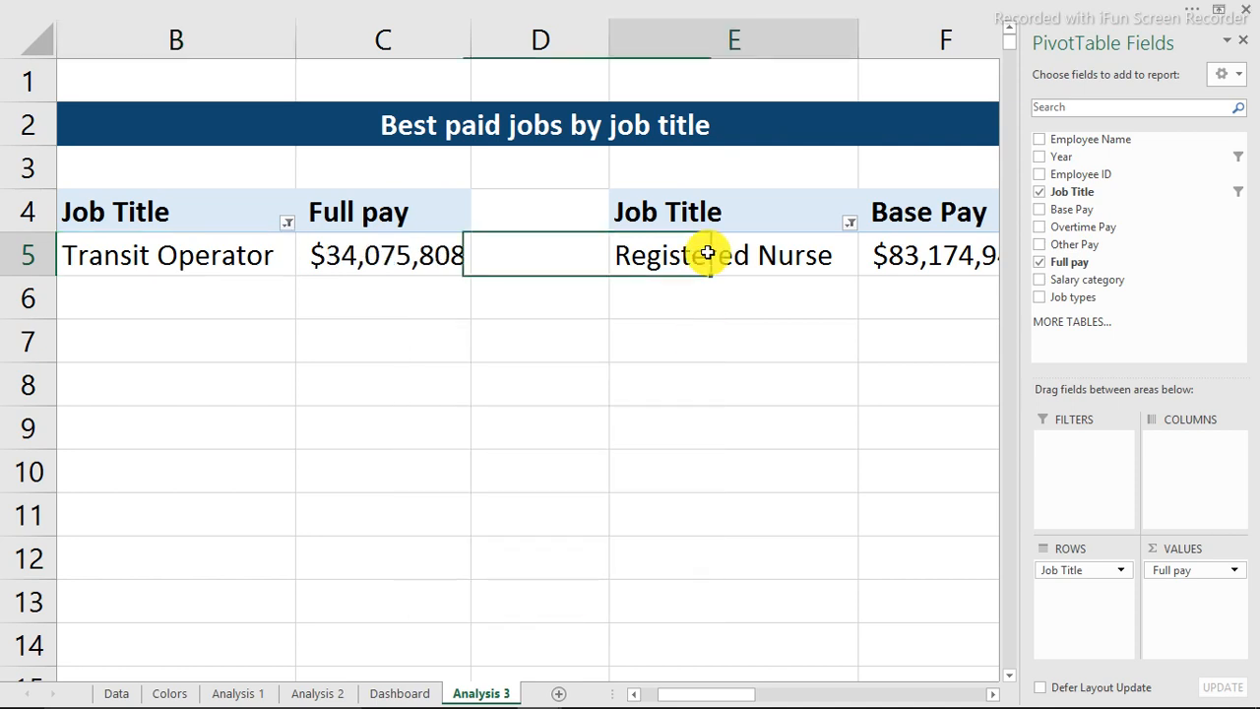
{"action": "left_click", "coordinate": [780, 10]}
{"action": "left_click", "coordinate": [529, 106]}
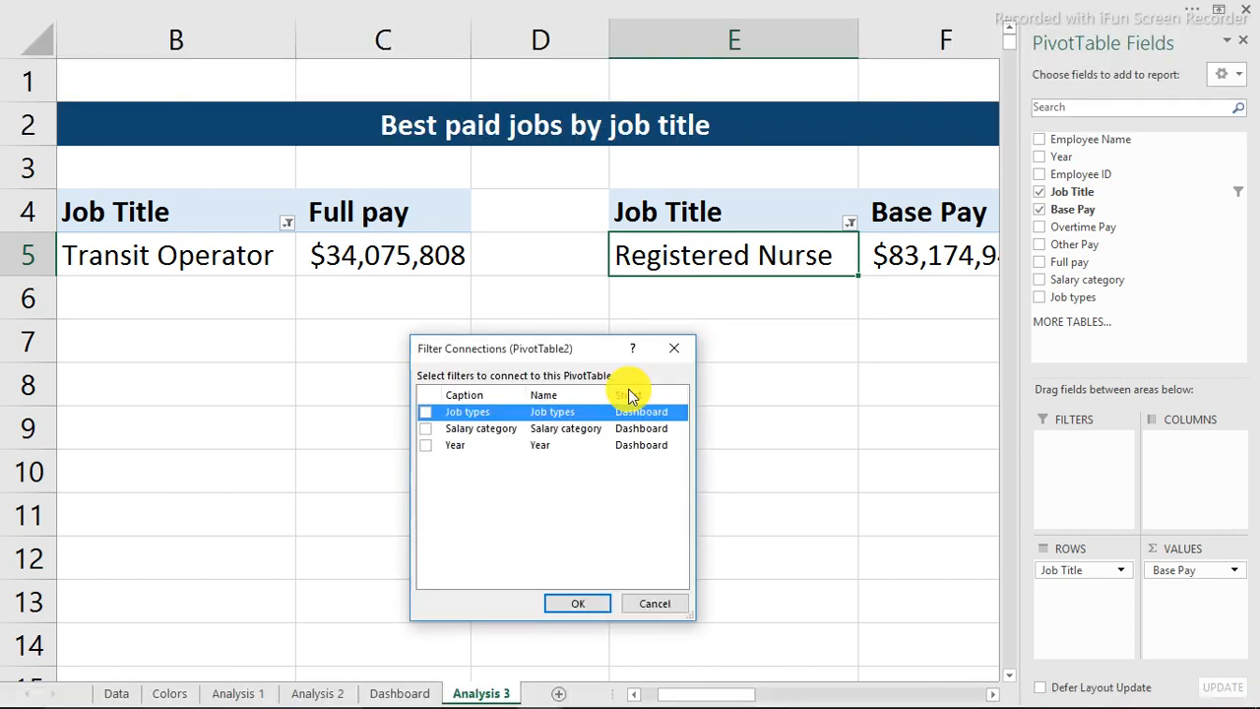
{"action": "left_click", "coordinate": [425, 429]}
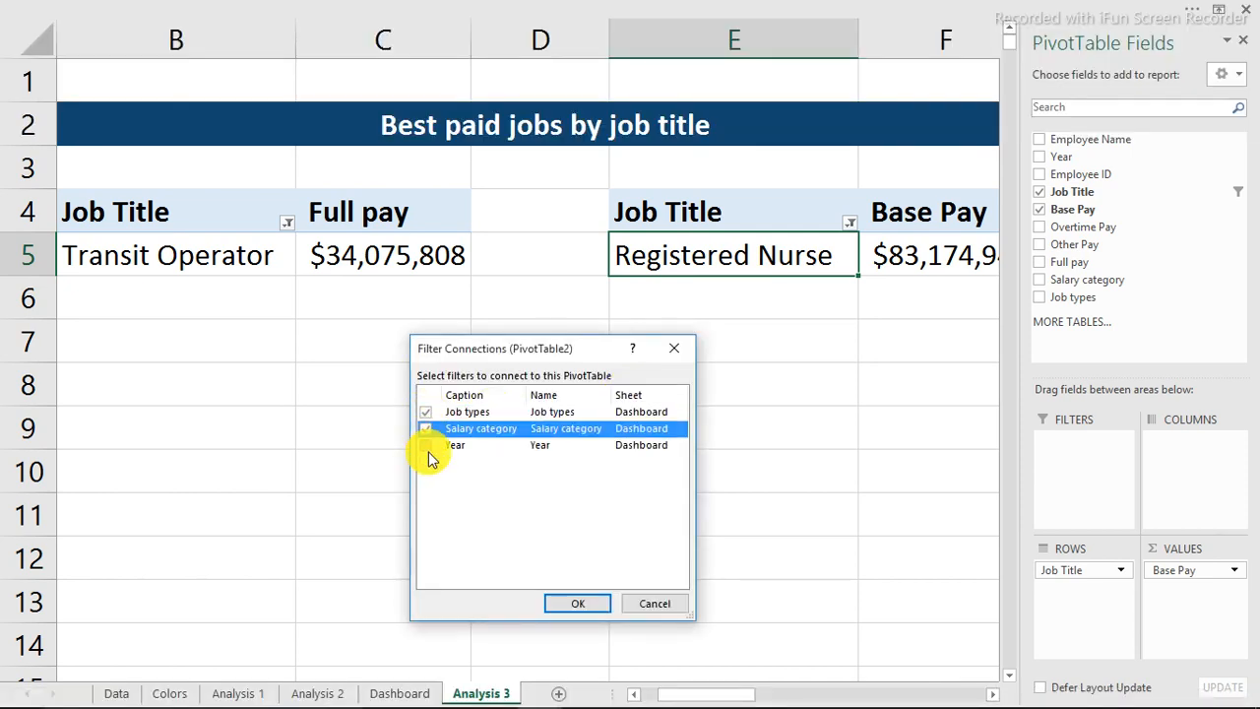
{"action": "left_click", "coordinate": [425, 446]}
{"action": "left_click", "coordinate": [602, 606]}
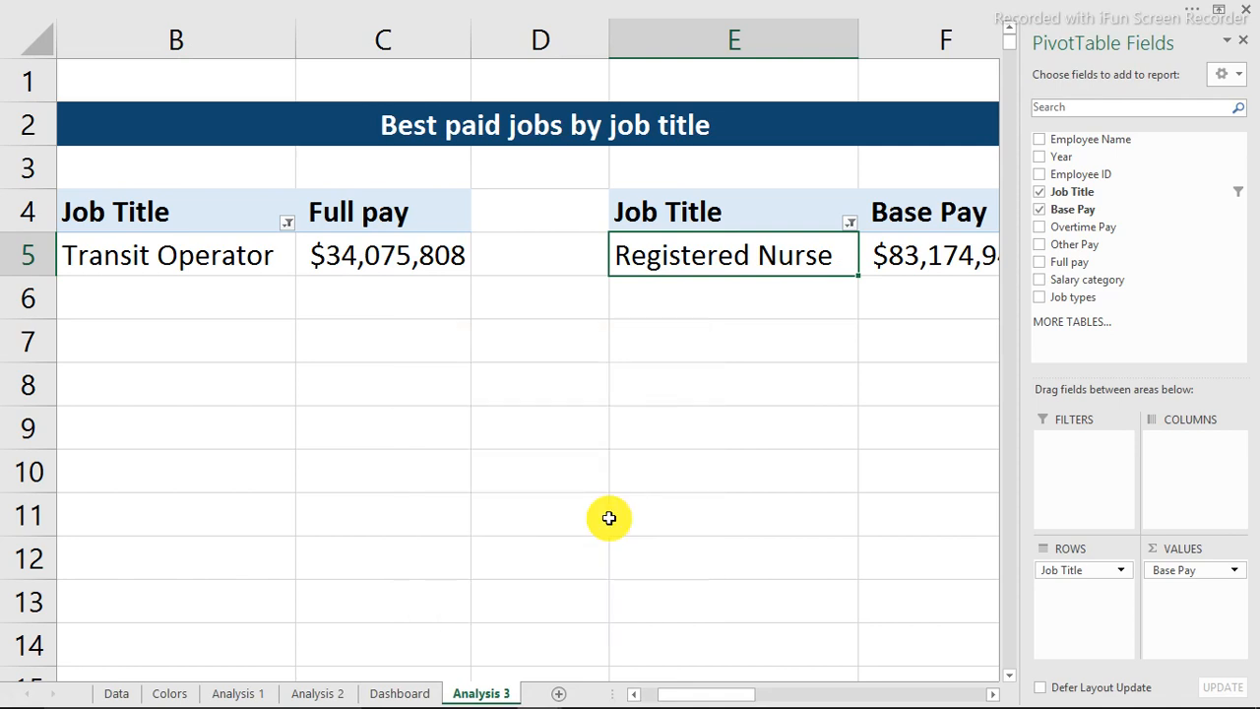
Switch to the Dashboard sheet and try the year slicer under the yearly pay-out chart, choosing 2012 and finally 2011.
{"action": "left_click", "coordinate": [412, 694]}
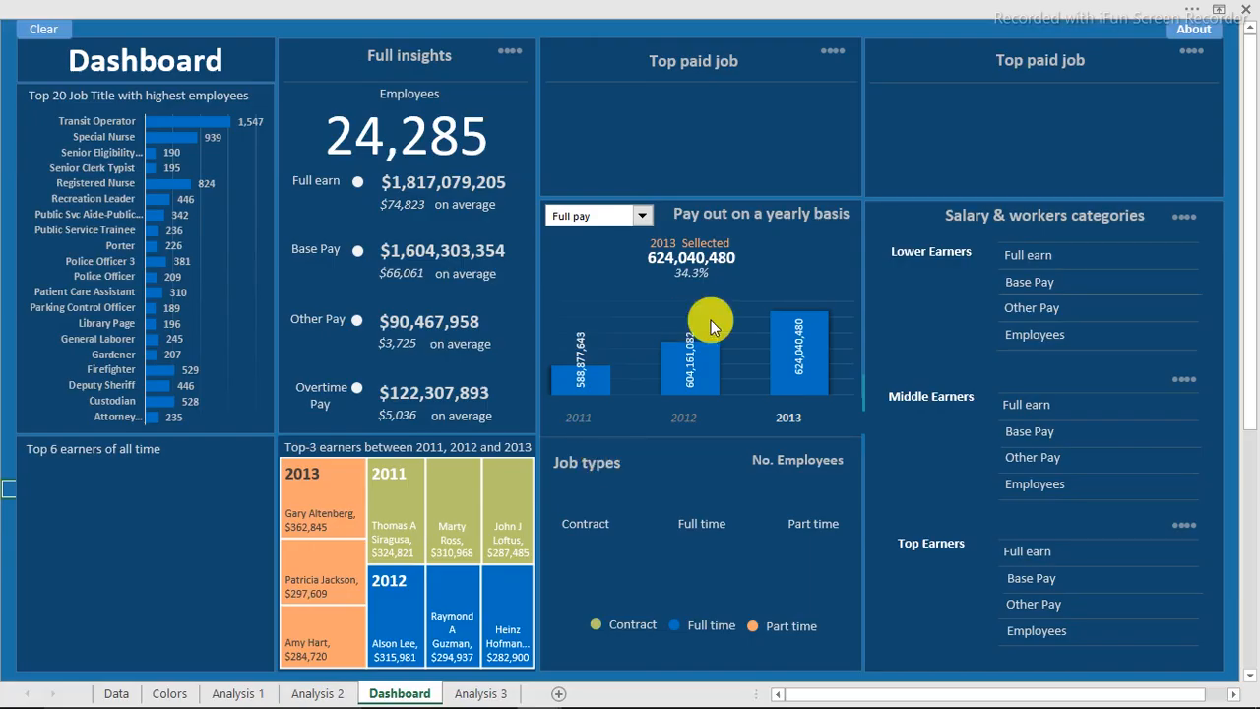
{"action": "left_click", "coordinate": [684, 420]}
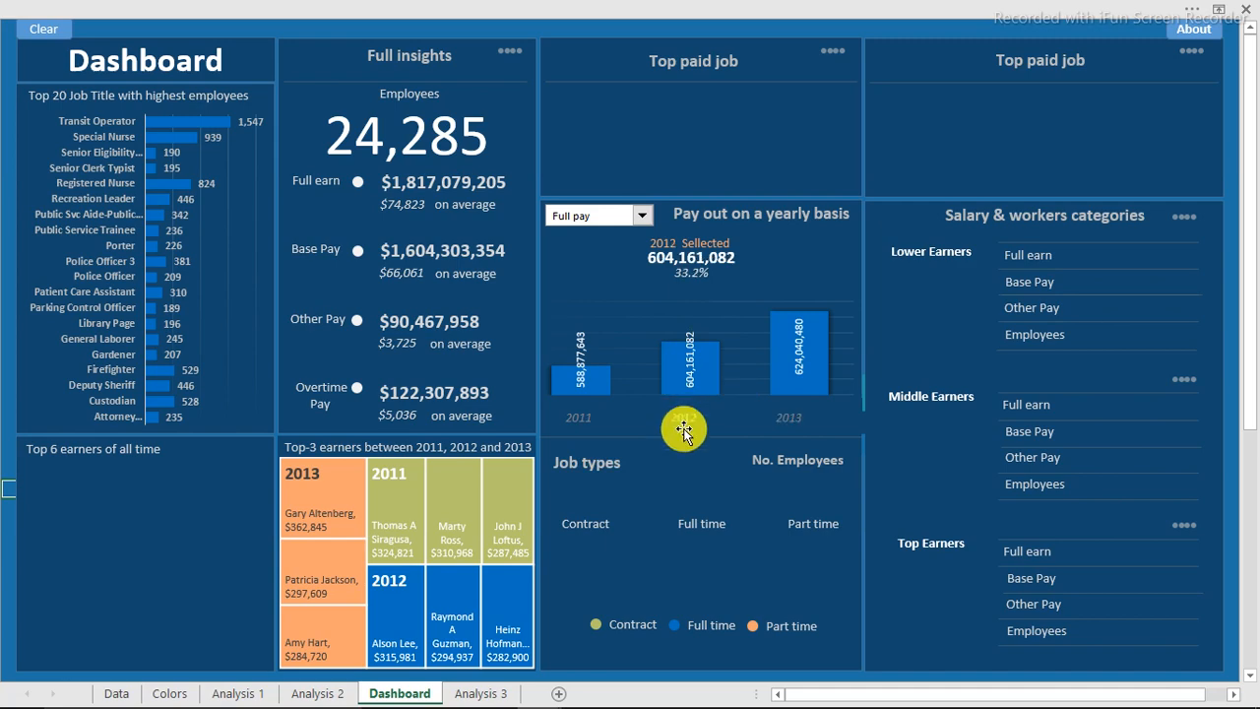
{"action": "left_click", "coordinate": [580, 417]}
Move the Job types and Salary category slicers together from below the dashboard onto the Full insights area.
{"action": "scroll", "coordinate": [365, 554], "scroll_direction": "down", "scroll_amount": 3}
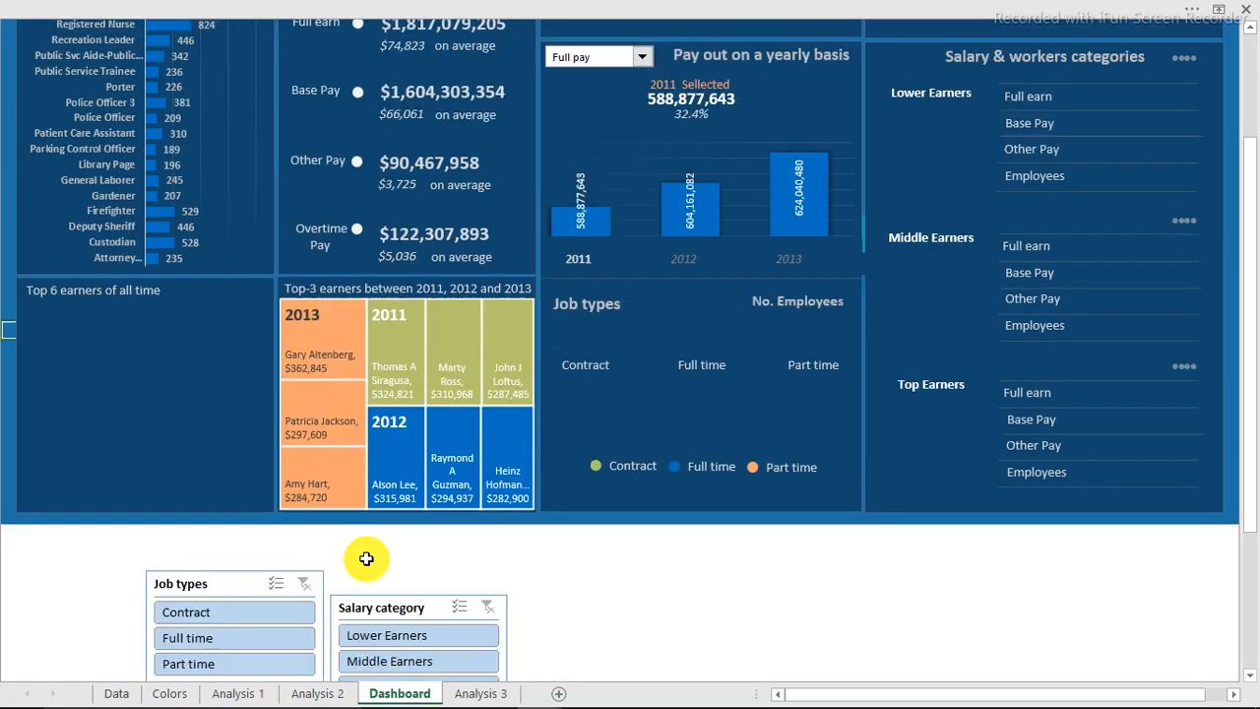
{"action": "left_click", "coordinate": [300, 586]}
{"action": "left_click", "coordinate": [423, 603], "text": "ctrl"}
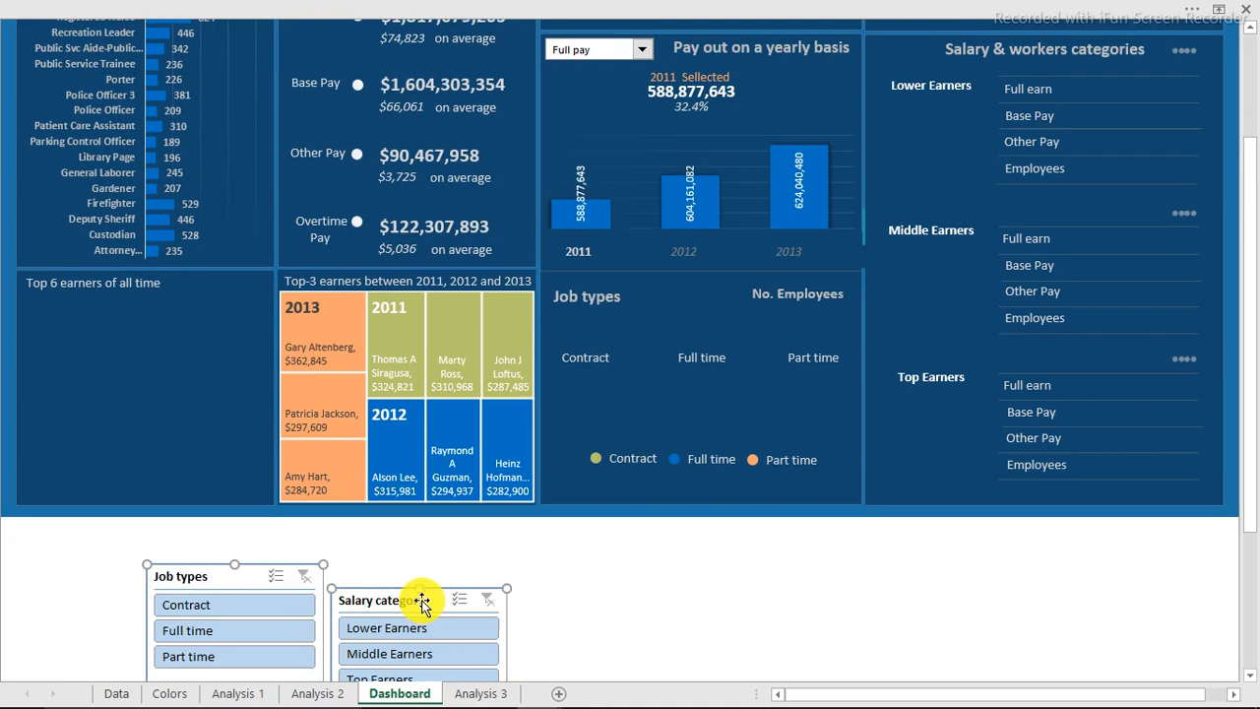
{"action": "left_click_drag", "start_coordinate": [421, 602], "coordinate": [701, 80]}
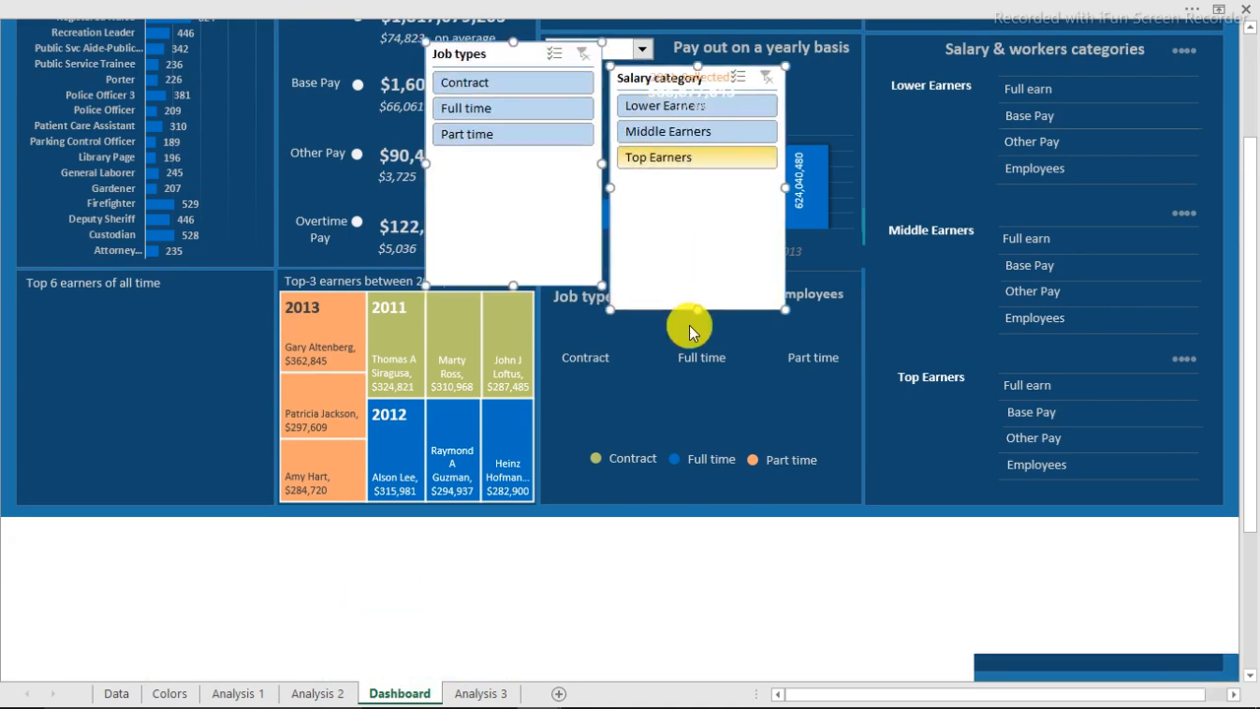
{"action": "scroll", "coordinate": [690, 327], "scroll_direction": "up", "scroll_amount": 3}
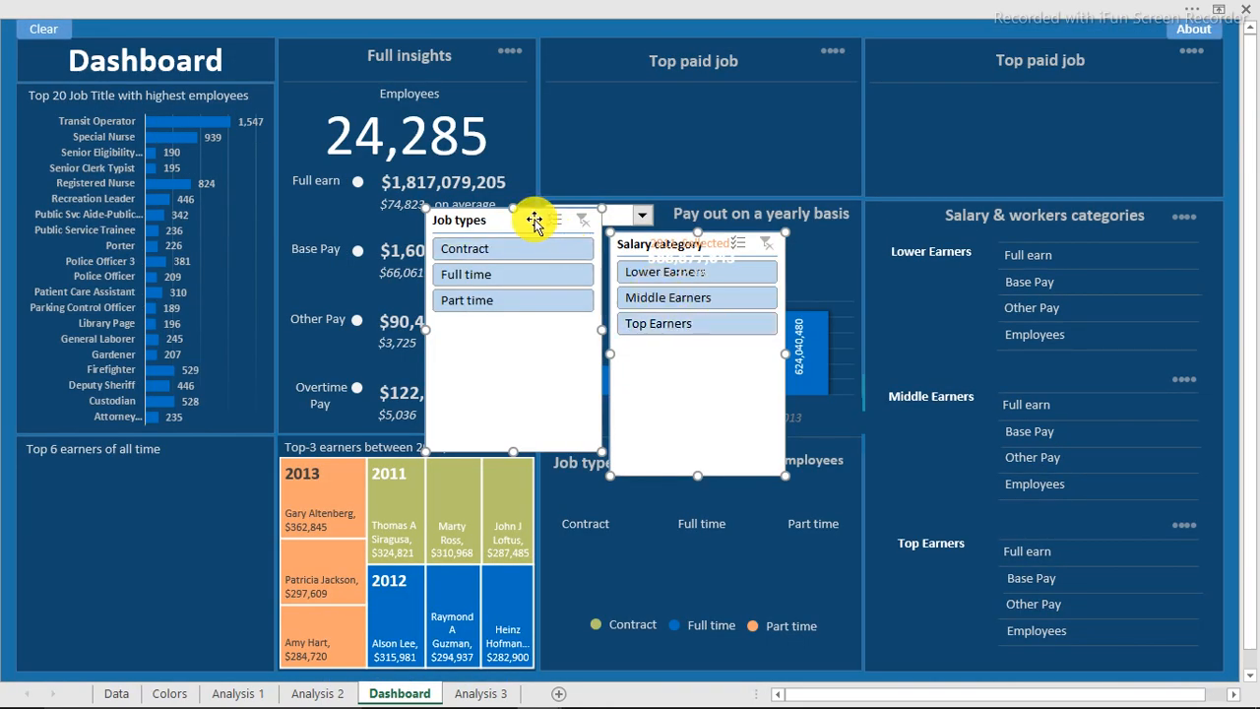
{"action": "left_click_drag", "start_coordinate": [536, 219], "coordinate": [348, 170]}
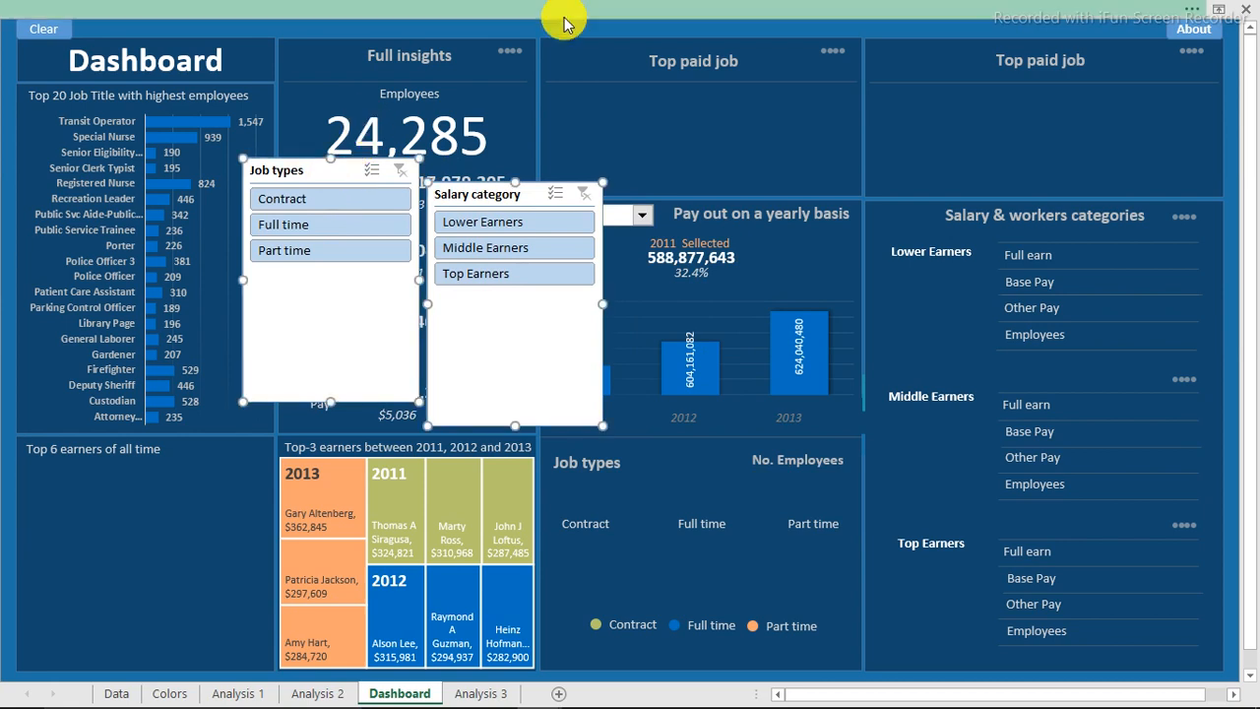
Set the Job types and Salary category slicers to show their buttons in 3 columns.
{"action": "left_click", "coordinate": [832, 11]}
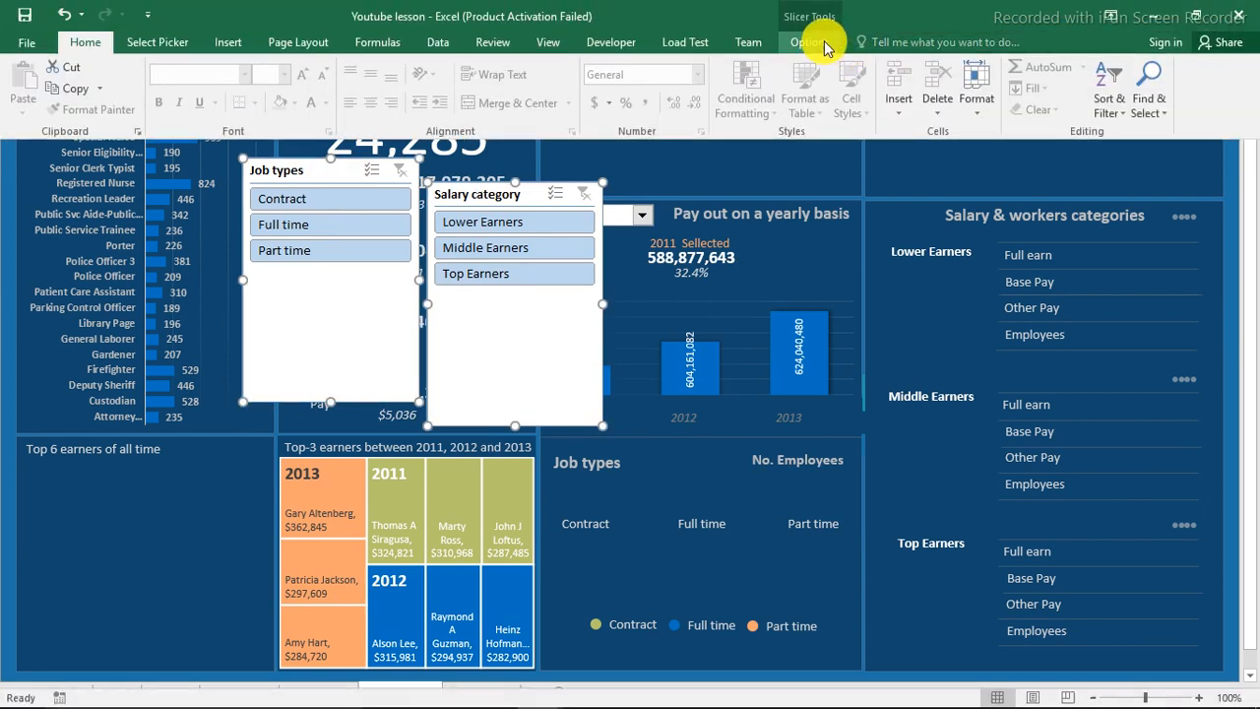
{"action": "left_click", "coordinate": [824, 42]}
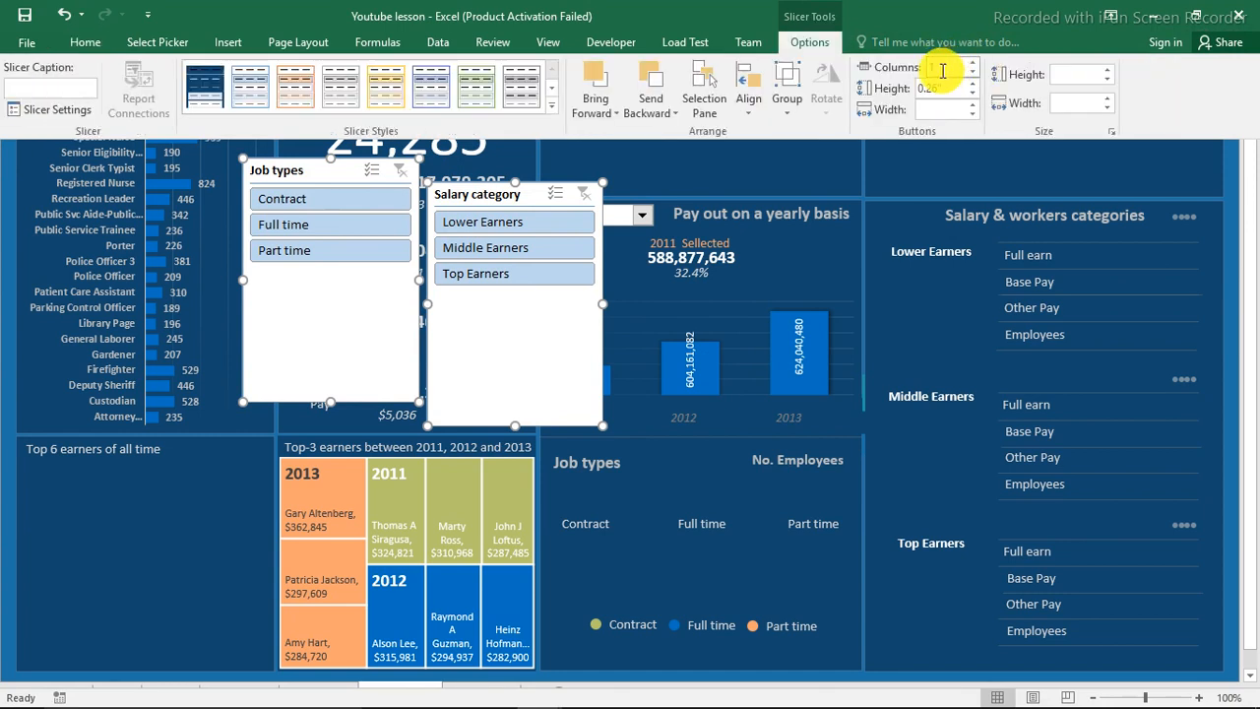
{"action": "left_click_drag", "start_coordinate": [950, 69], "coordinate": [878, 69]}
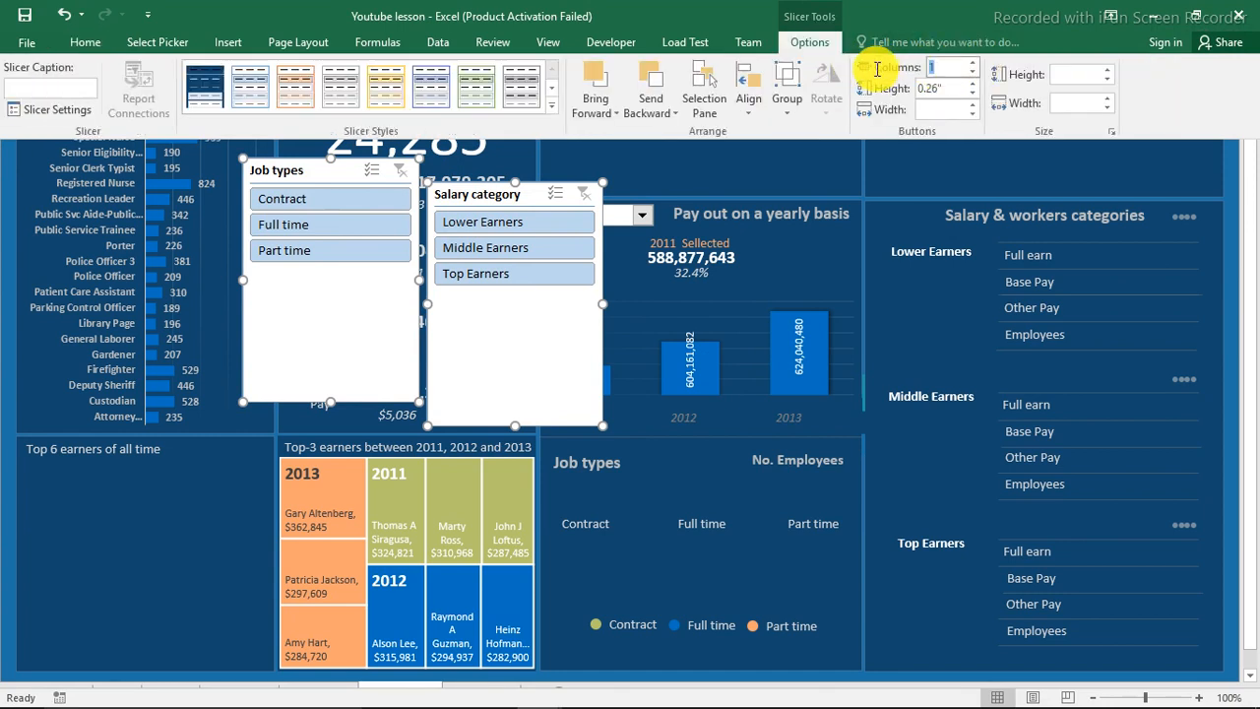
{"action": "type", "text": "3"}
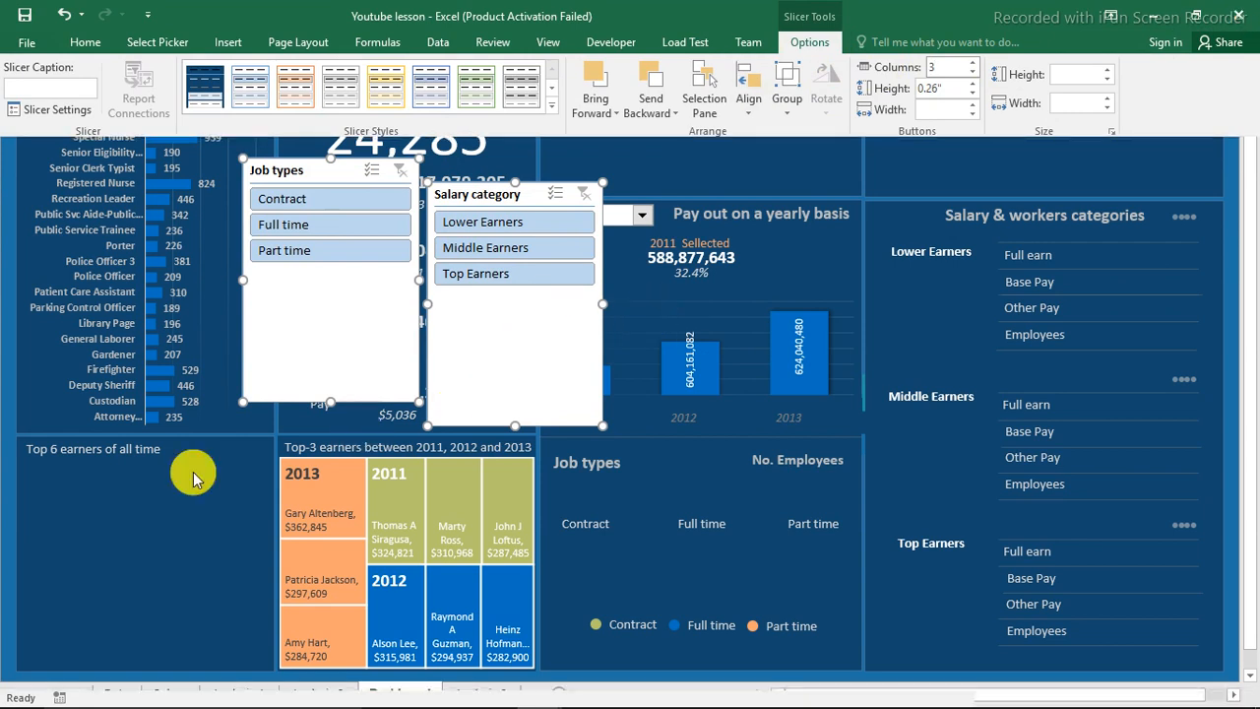
{"action": "left_click", "coordinate": [194, 474]}
Make the Salary category slicer shorter and wider so its labels fit, and move it over the first Top paid job panel.
{"action": "left_click", "coordinate": [529, 422]}
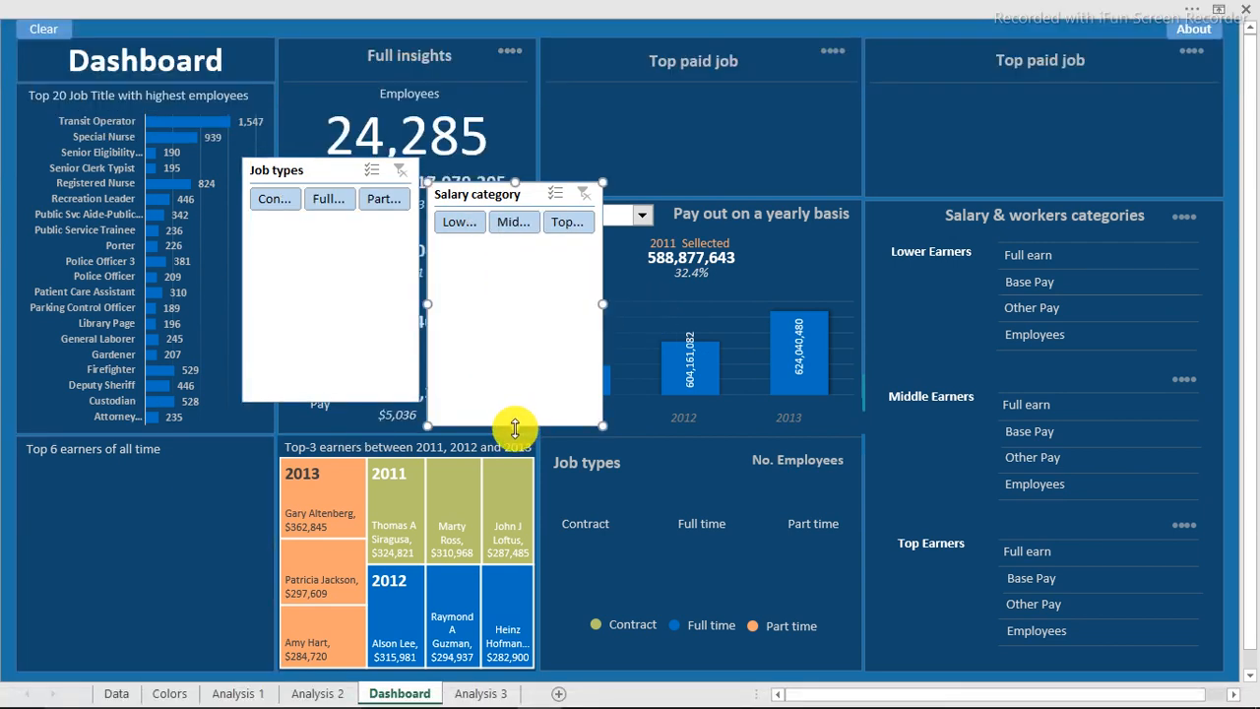
{"action": "left_click_drag", "start_coordinate": [515, 428], "coordinate": [535, 253]}
{"action": "left_click_drag", "start_coordinate": [599, 219], "coordinate": [788, 204]}
{"action": "left_click_drag", "start_coordinate": [703, 191], "coordinate": [816, 143]}
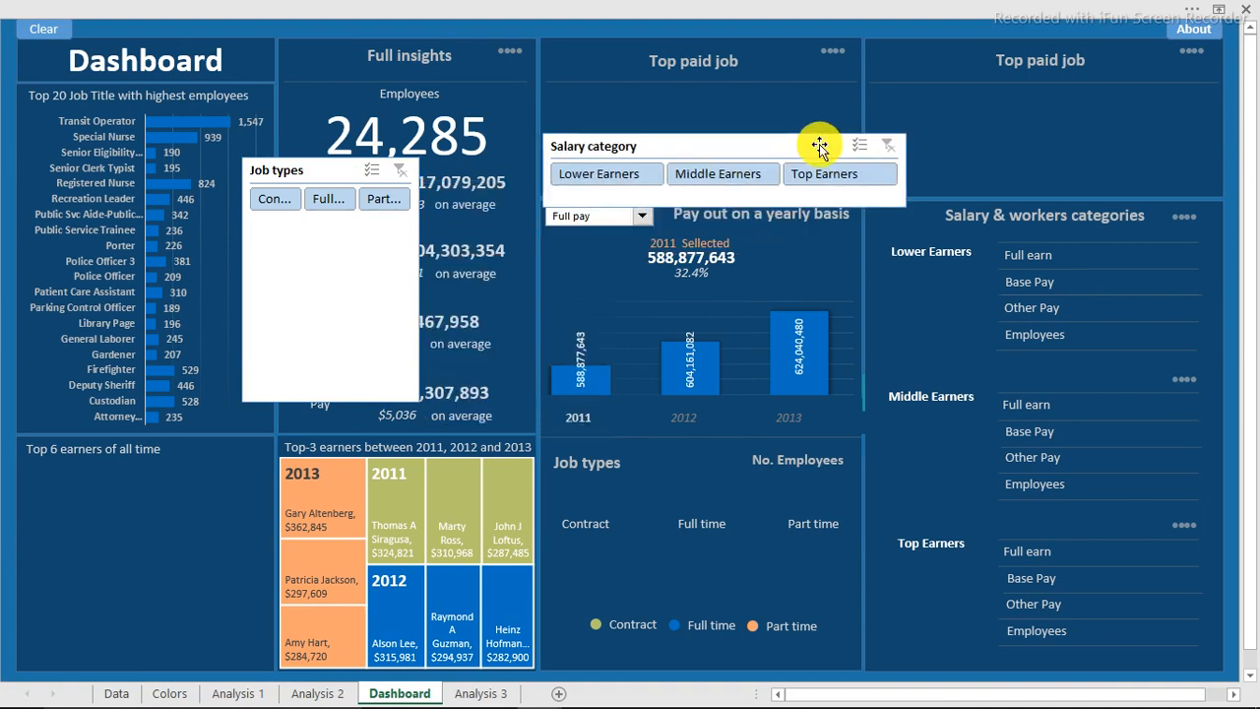
Turn off the header of the Salary category slicer and hide its items with no data.
{"action": "right_click", "coordinate": [819, 145]}
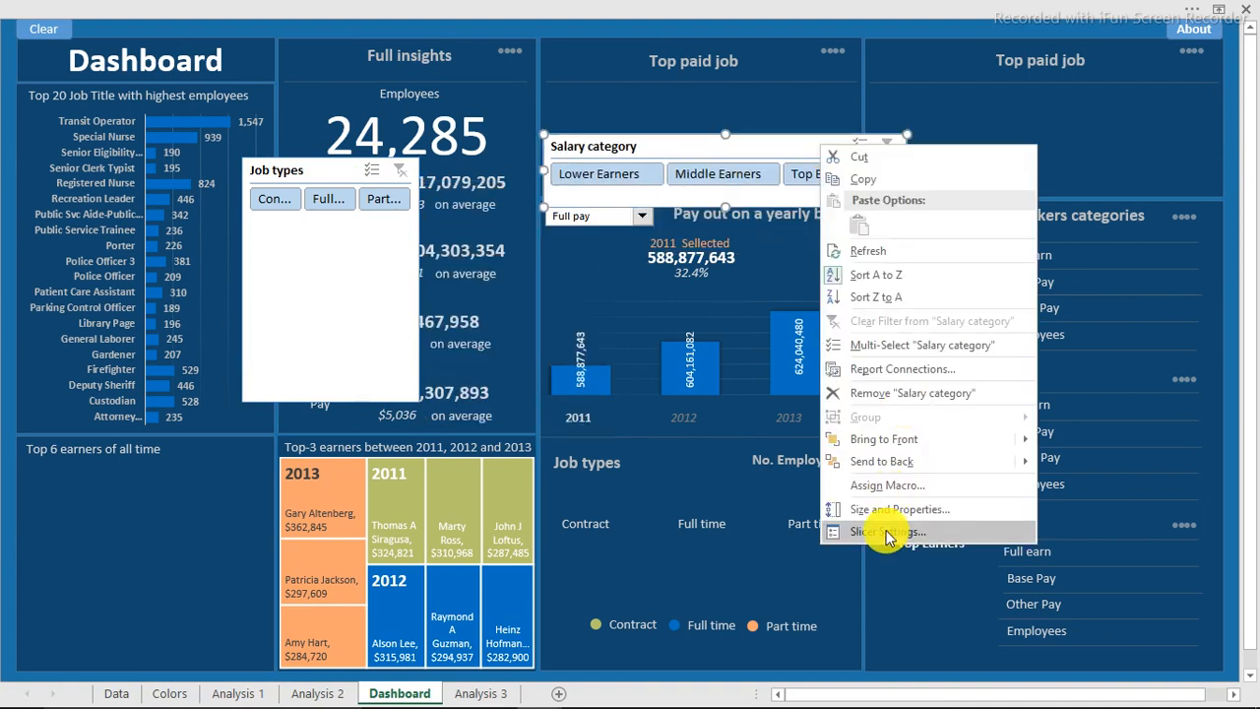
{"action": "left_click", "coordinate": [886, 533]}
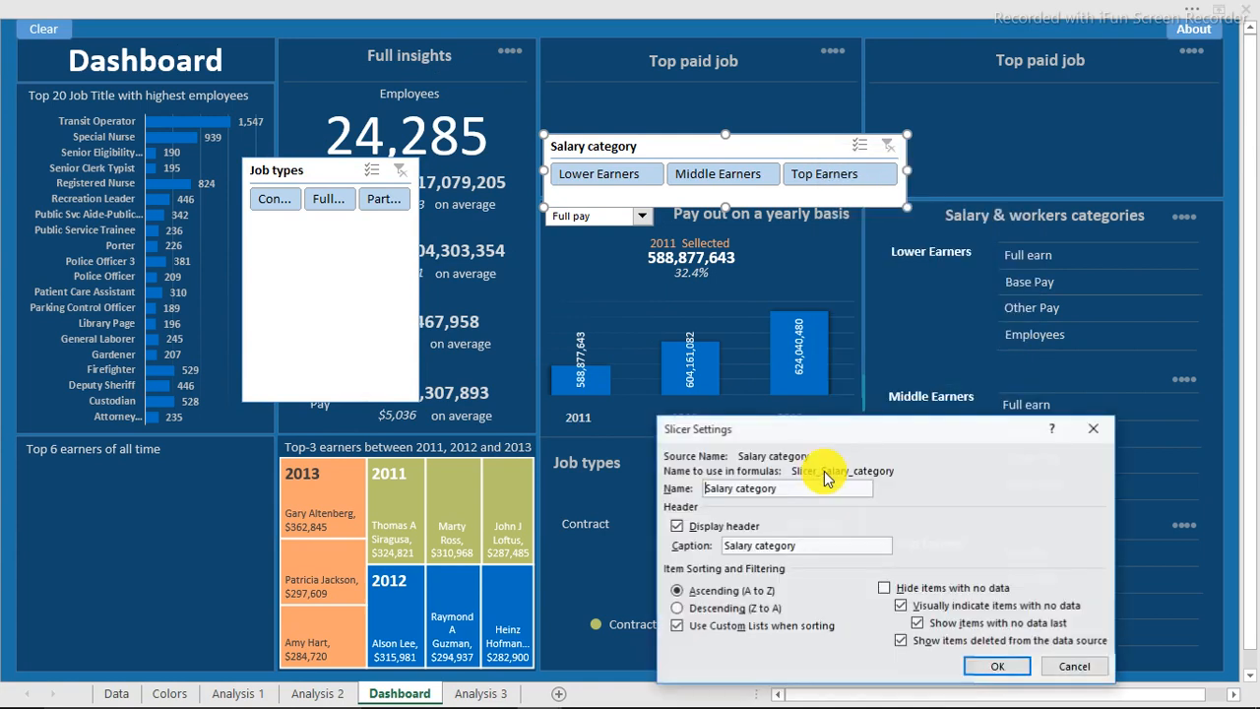
{"action": "left_click", "coordinate": [677, 527]}
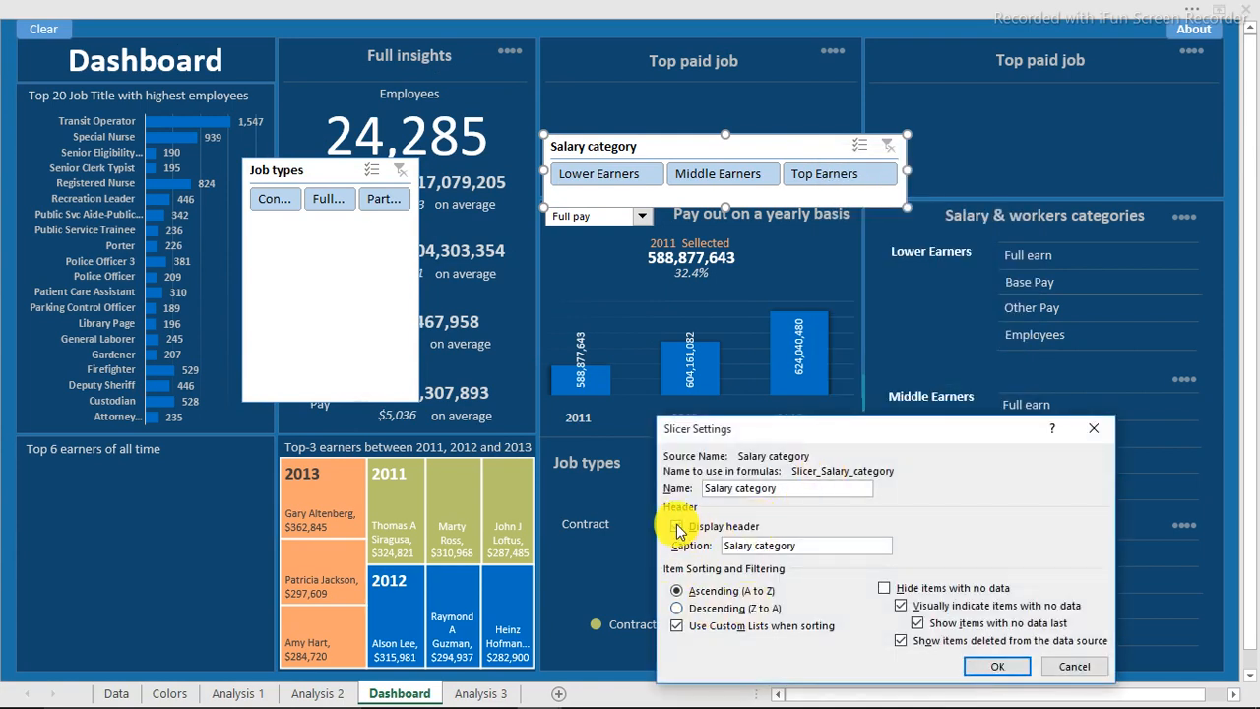
{"action": "left_click", "coordinate": [889, 589]}
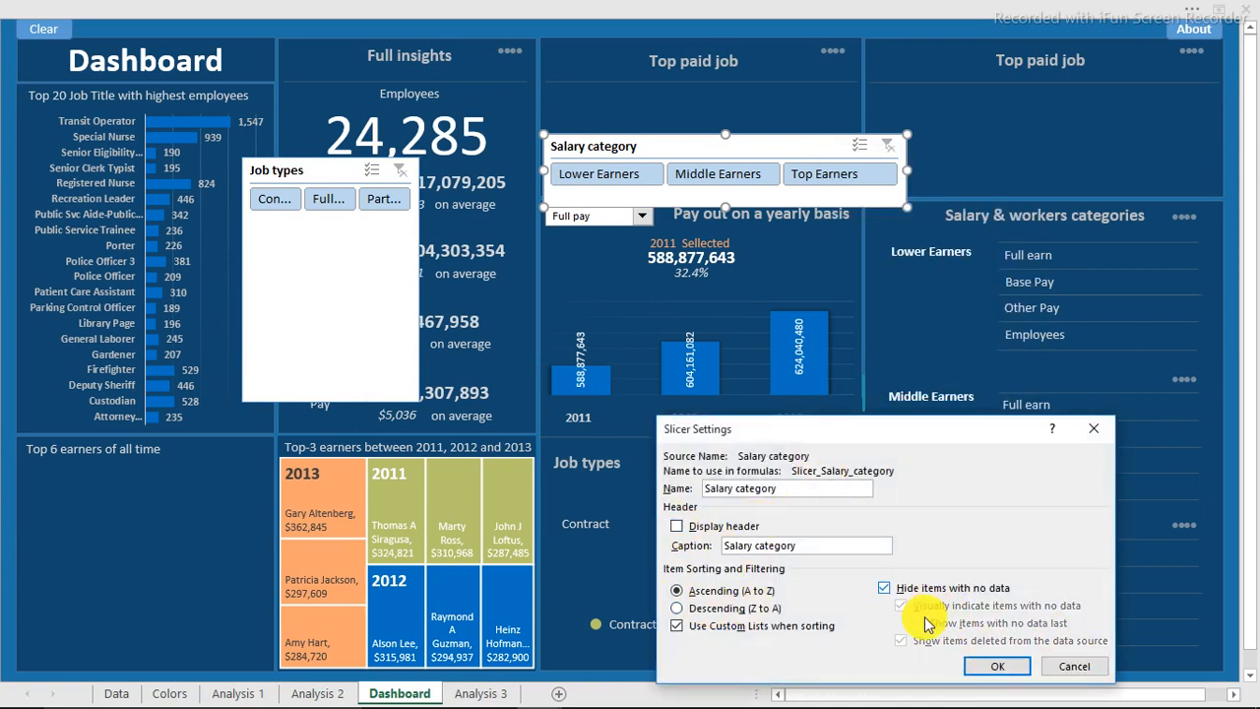
{"action": "left_click", "coordinate": [998, 665]}
Resize the Salary category slicer to about 0.44" by 3.55" and fit it along the lower edge of the first Top paid job panel.
{"action": "left_click_drag", "start_coordinate": [725, 208], "coordinate": [726, 174]}
{"action": "left_click_drag", "start_coordinate": [898, 166], "coordinate": [793, 191]}
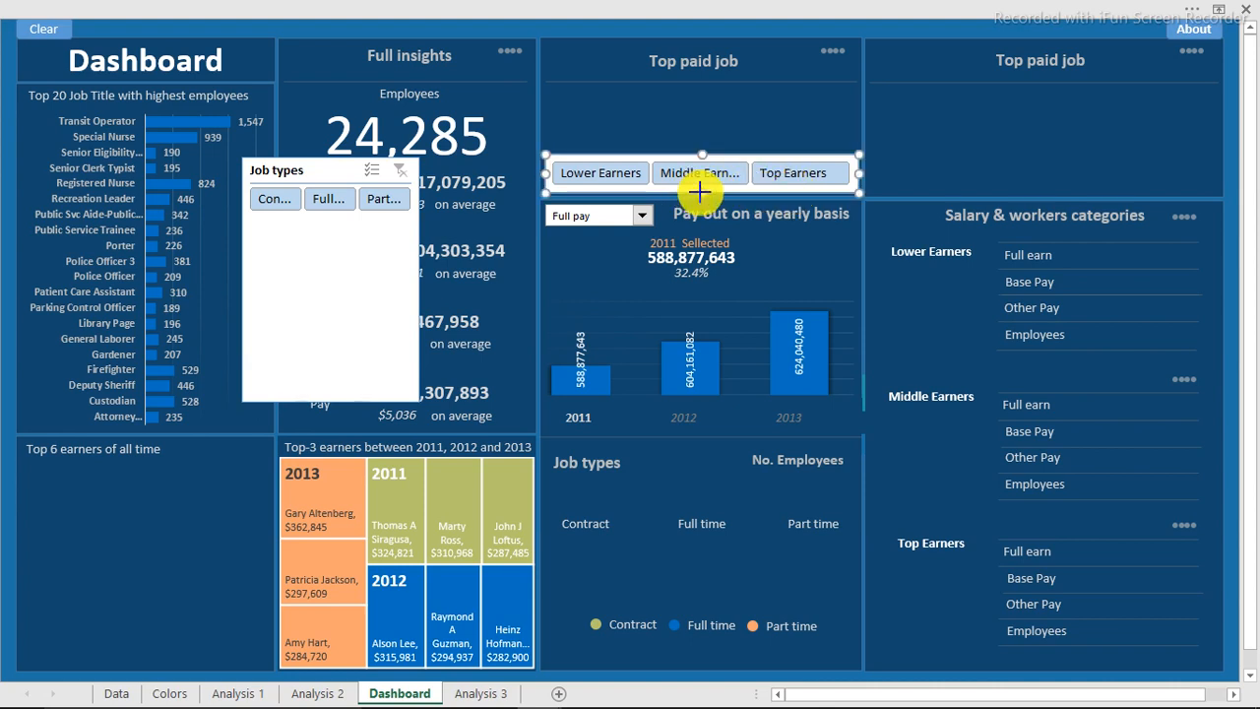
{"action": "left_click_drag", "start_coordinate": [700, 192], "coordinate": [700, 187]}
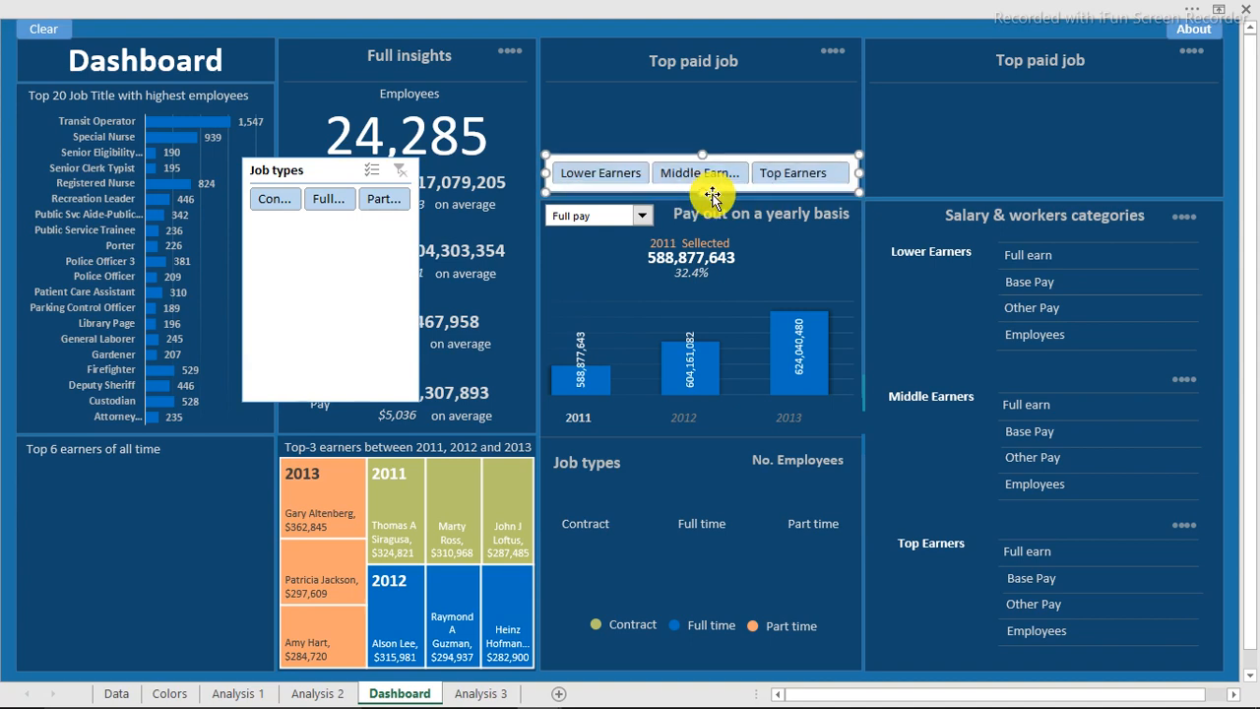
Apply the first slicer style, with no visible background, to the Salary category slicer, and select the Job types slicer.
{"action": "left_click", "coordinate": [577, 12]}
{"action": "left_click", "coordinate": [200, 87]}
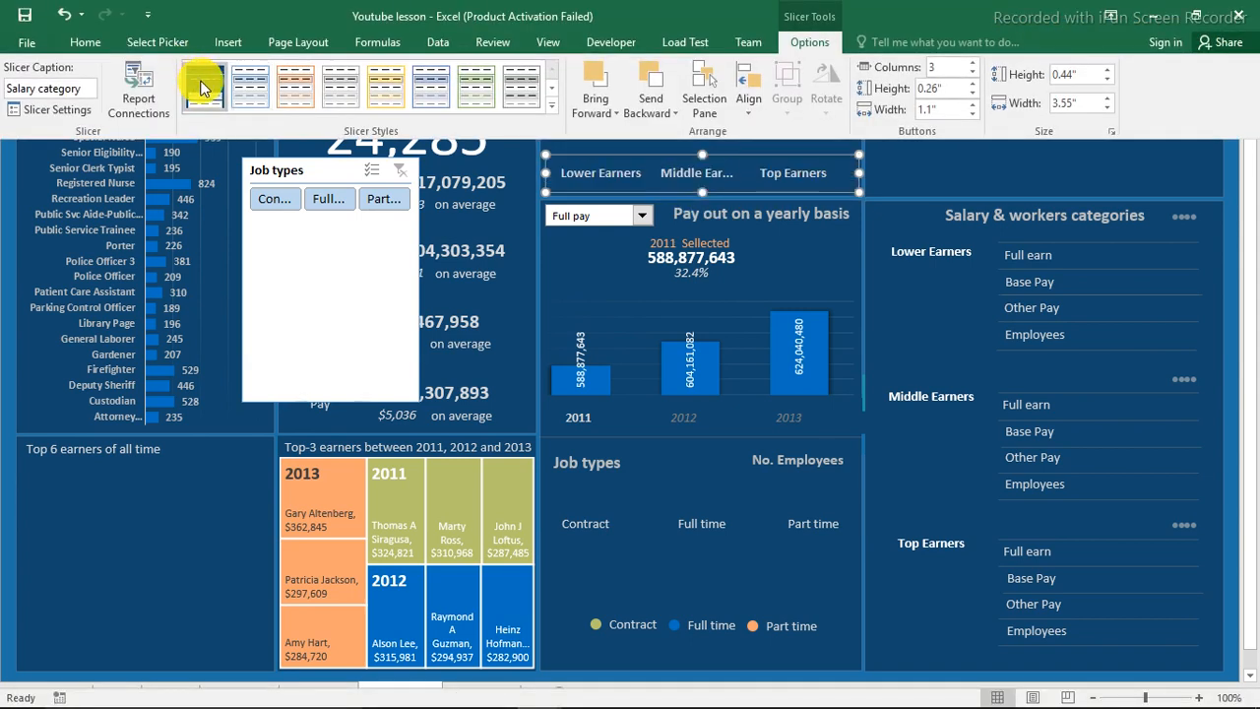
{"action": "left_click", "coordinate": [316, 180]}
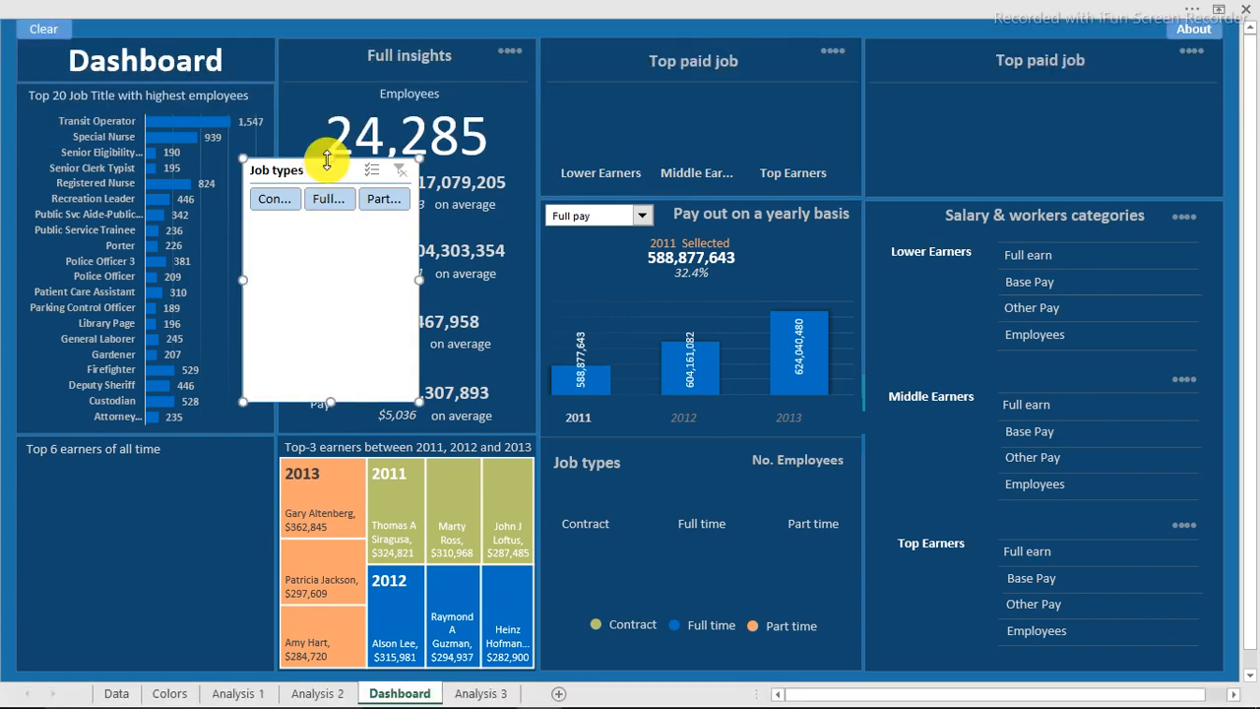
Apply the first slicer style, with no visible background, to the Job types slicer.
{"action": "left_click", "coordinate": [227, 10]}
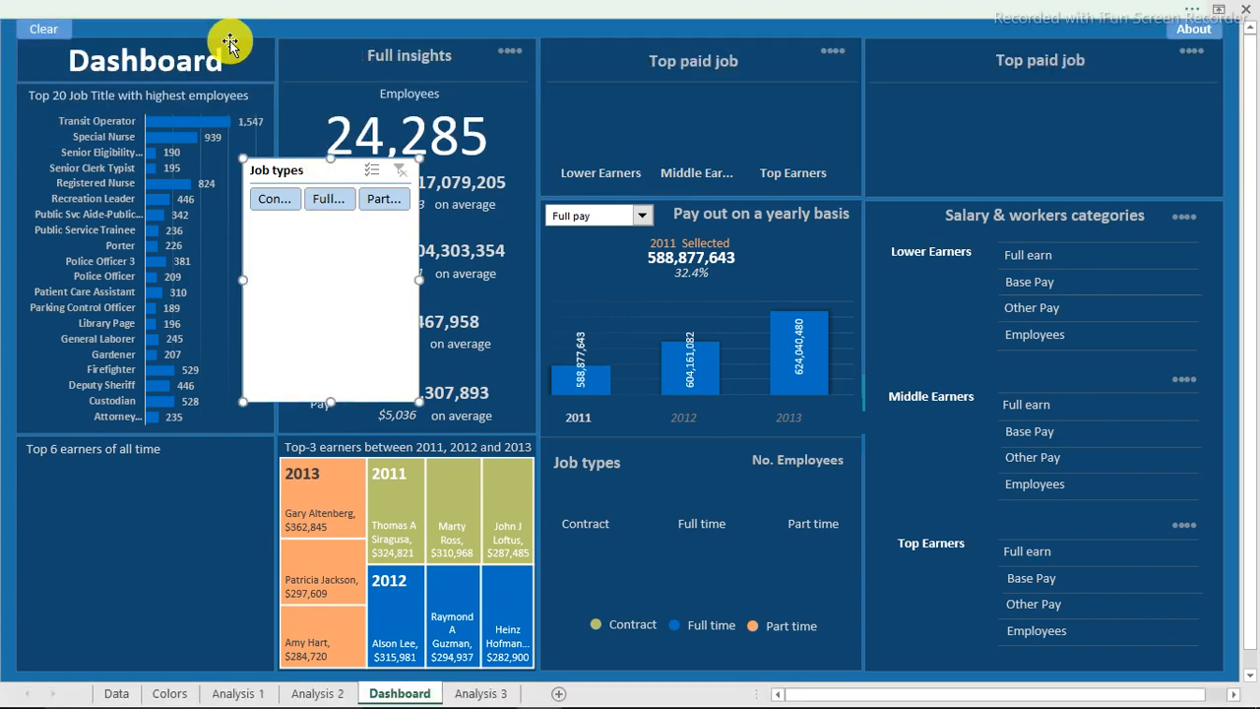
{"action": "left_click", "coordinate": [204, 86]}
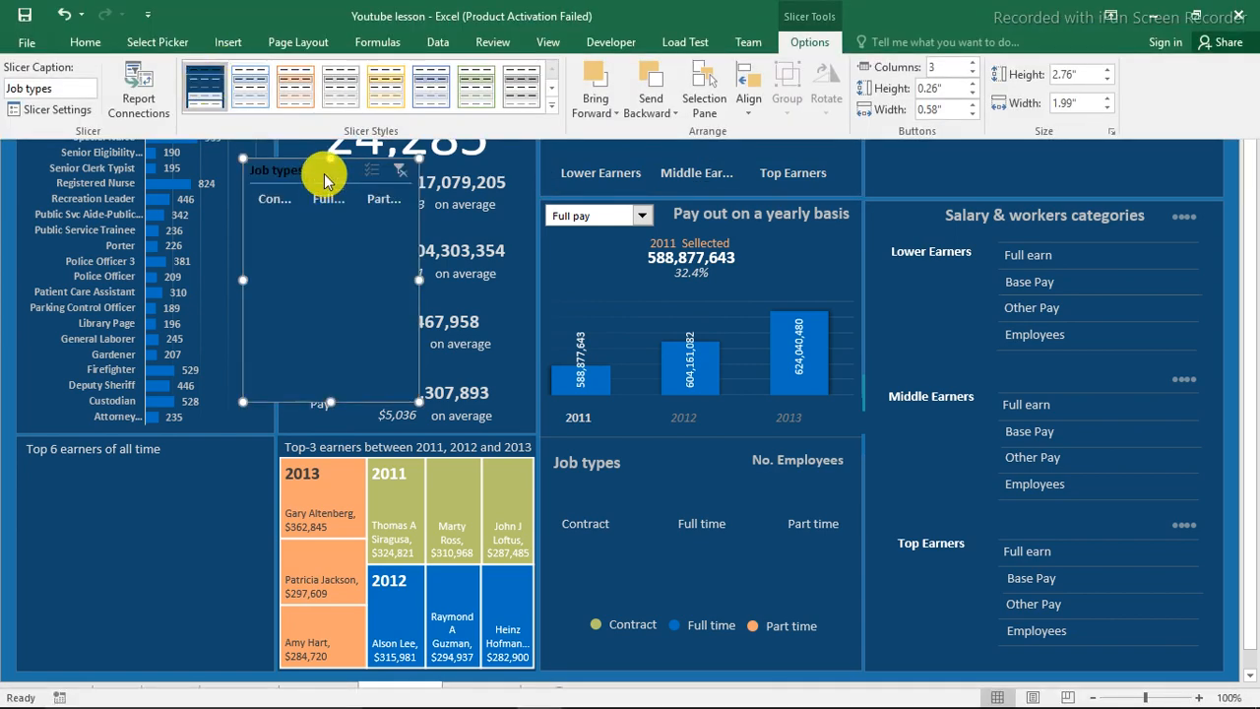
{"action": "left_click", "coordinate": [324, 189]}
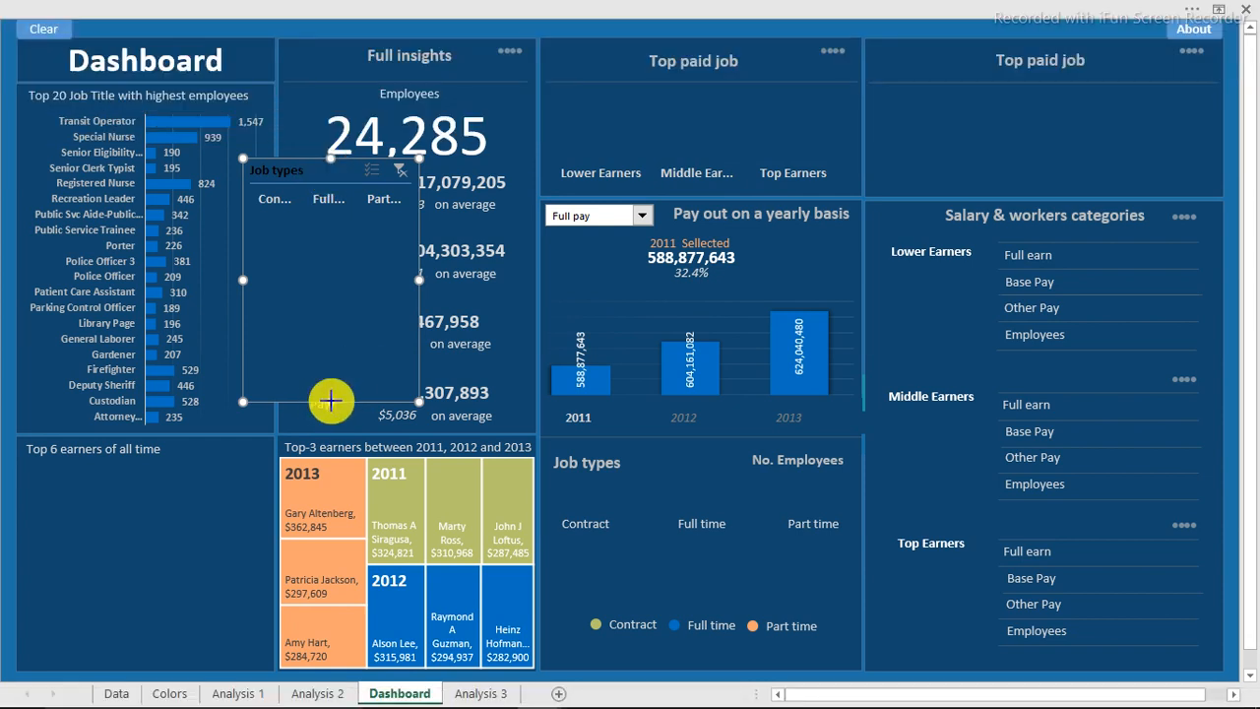
Make the Job types slicer shorter and wider so its labels fit, and move it clear of the Top paid job panel.
{"action": "left_click_drag", "start_coordinate": [329, 401], "coordinate": [359, 232]}
{"action": "left_click_drag", "start_coordinate": [417, 196], "coordinate": [603, 200]}
{"action": "left_click_drag", "start_coordinate": [491, 166], "coordinate": [387, 238]}
Move the Salary category slicer to the lower edge of the second Top paid job panel and widen it to show its full labels.
{"action": "left_click", "coordinate": [687, 155]}
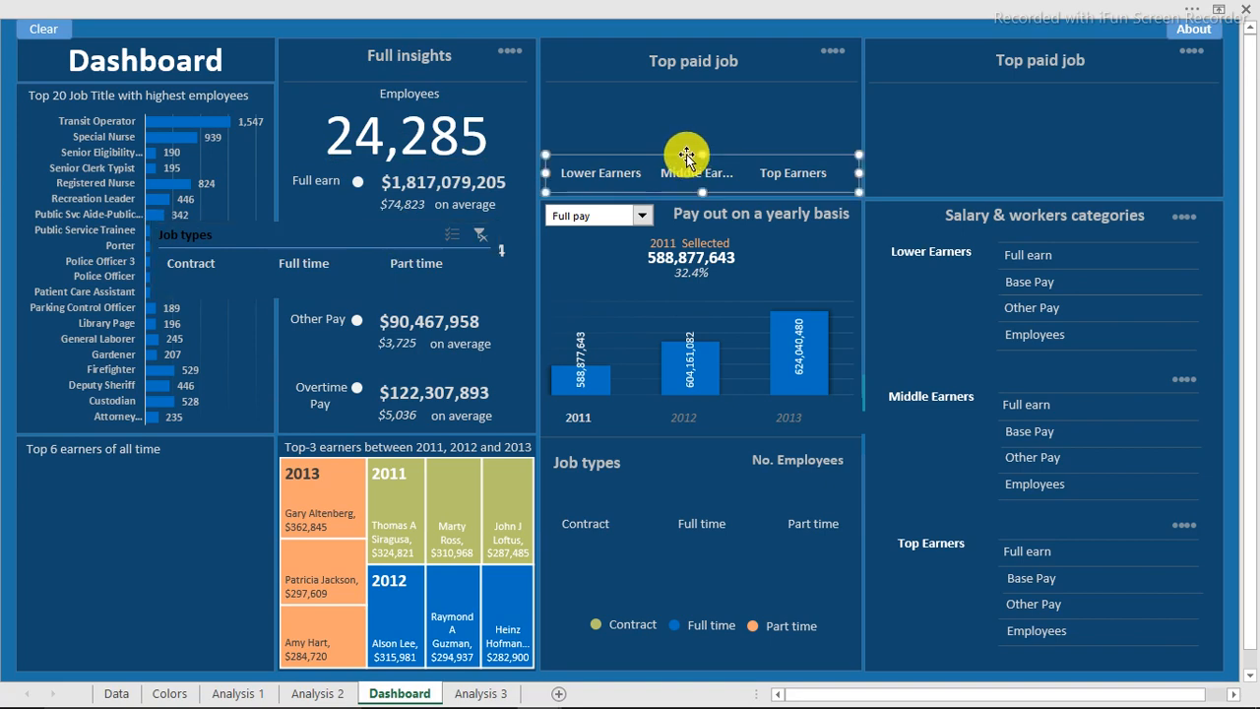
{"action": "left_click_drag", "start_coordinate": [675, 160], "coordinate": [1048, 160]}
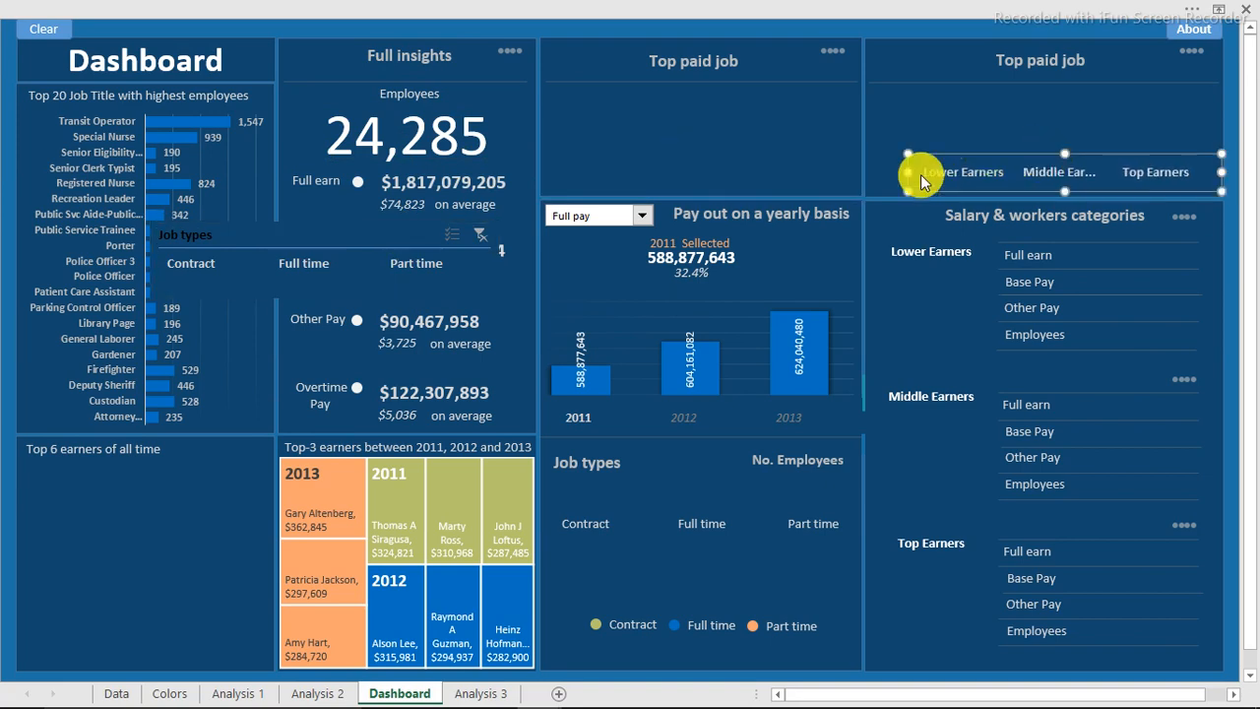
{"action": "left_click_drag", "start_coordinate": [908, 171], "coordinate": [870, 172]}
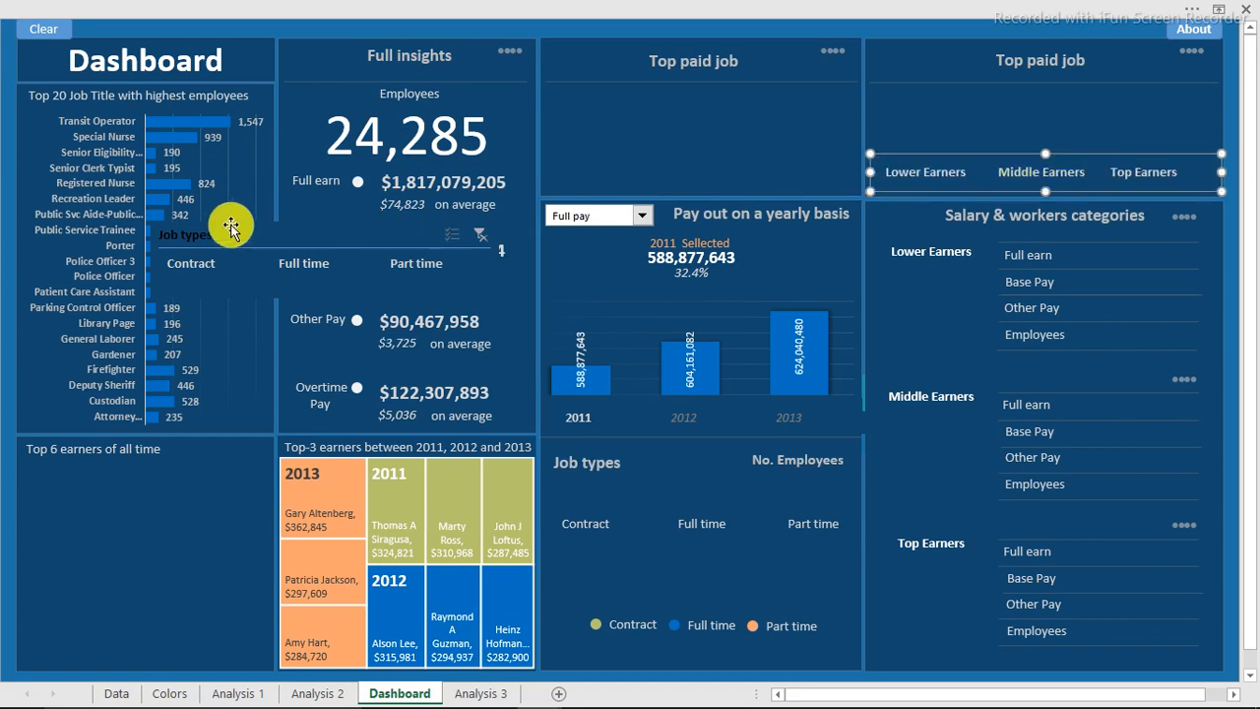
Turn off the header of the Job types slicer and hide its items with no data.
{"action": "left_click", "coordinate": [331, 241]}
{"action": "right_click", "coordinate": [331, 241]}
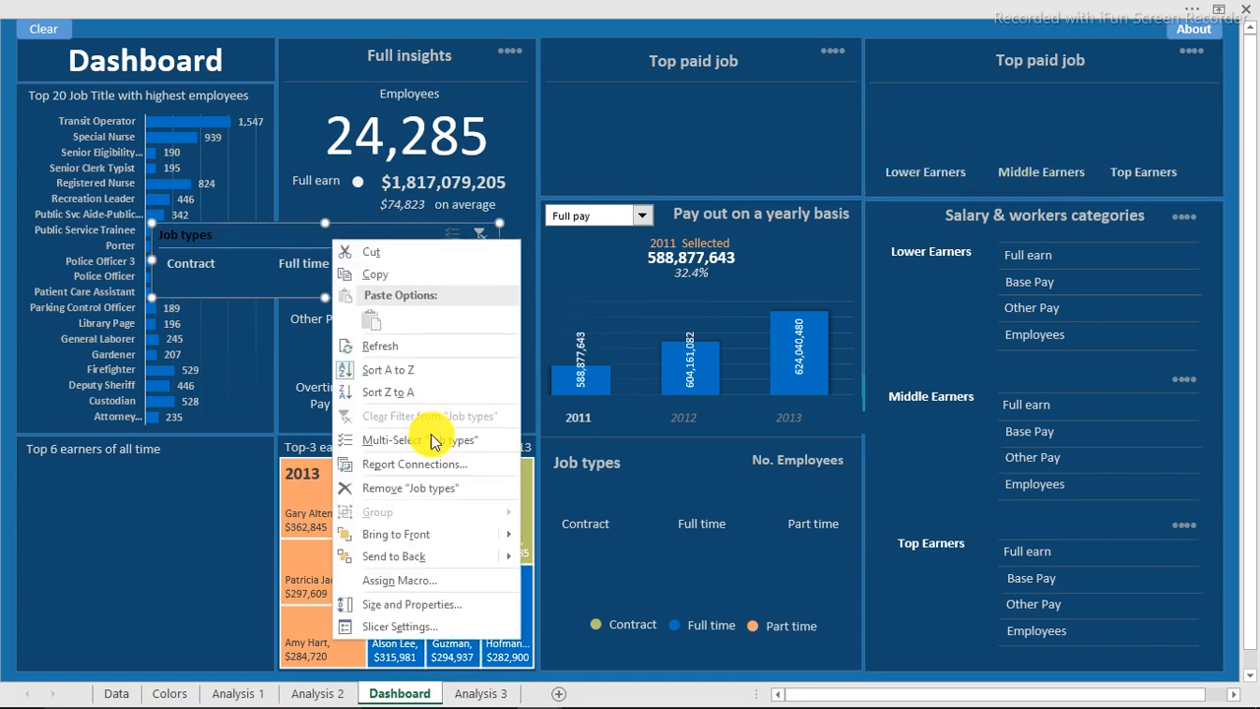
{"action": "left_click", "coordinate": [412, 628]}
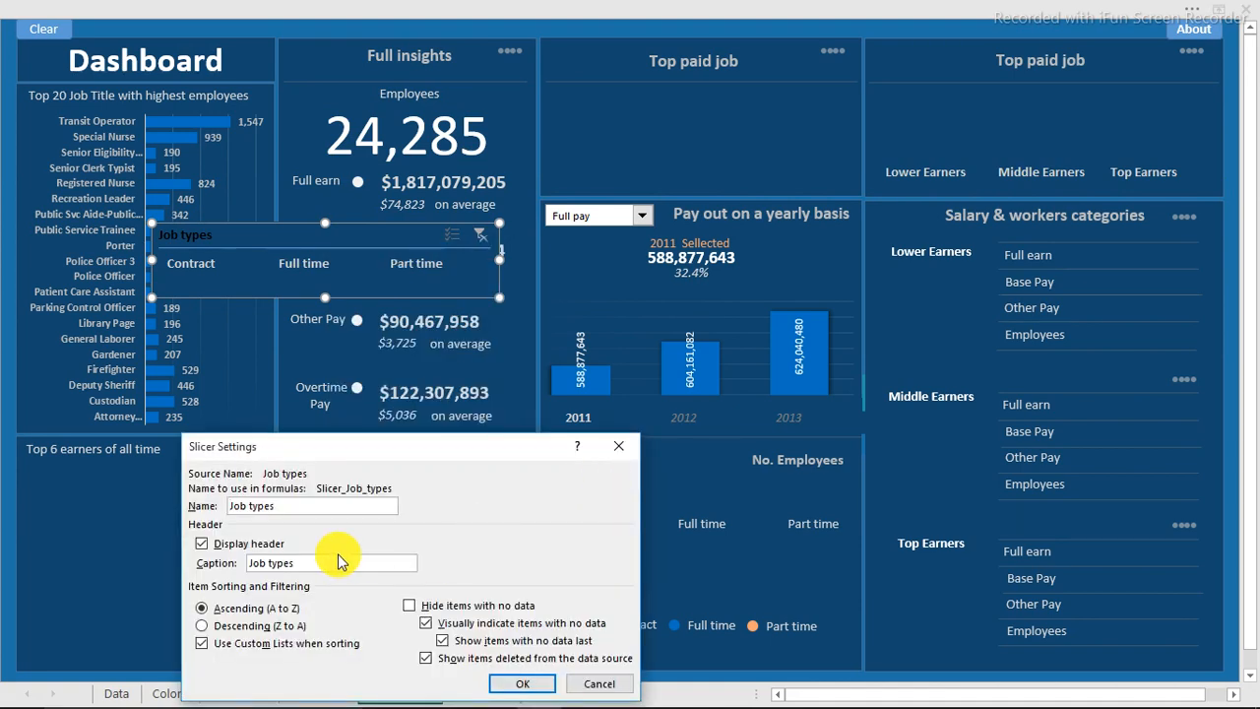
{"action": "left_click", "coordinate": [200, 546]}
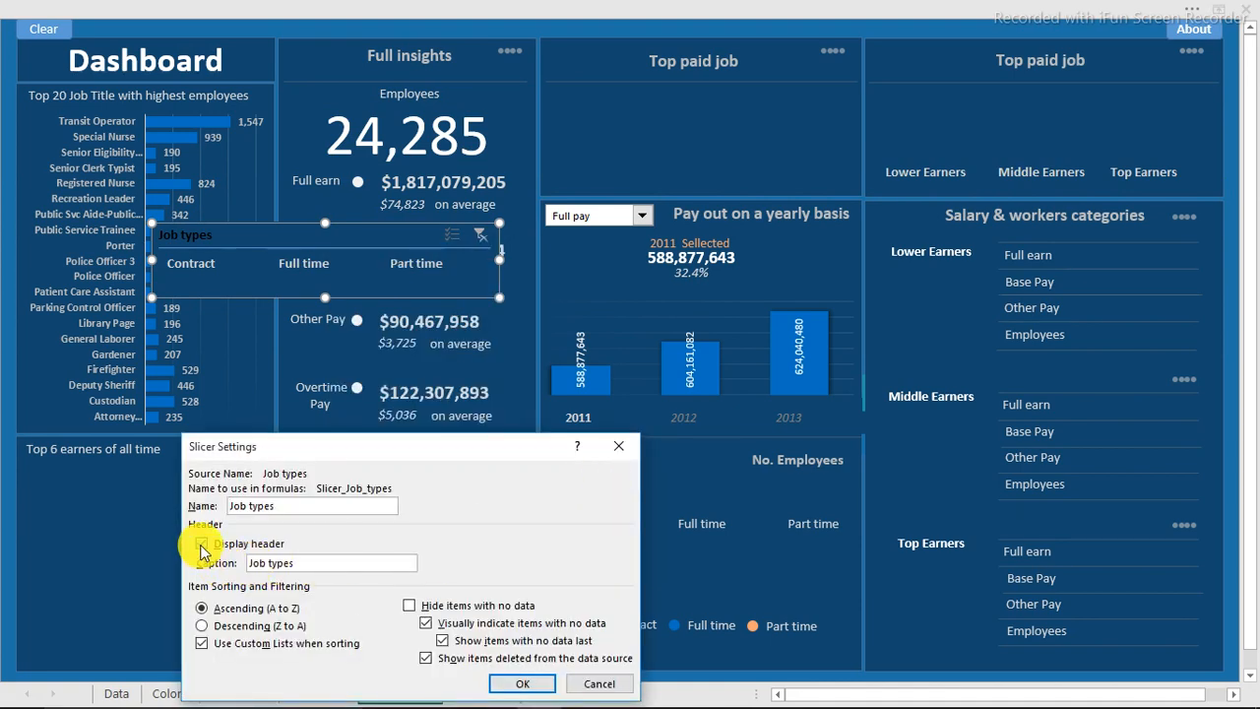
{"action": "left_click", "coordinate": [410, 605]}
{"action": "left_click", "coordinate": [513, 687]}
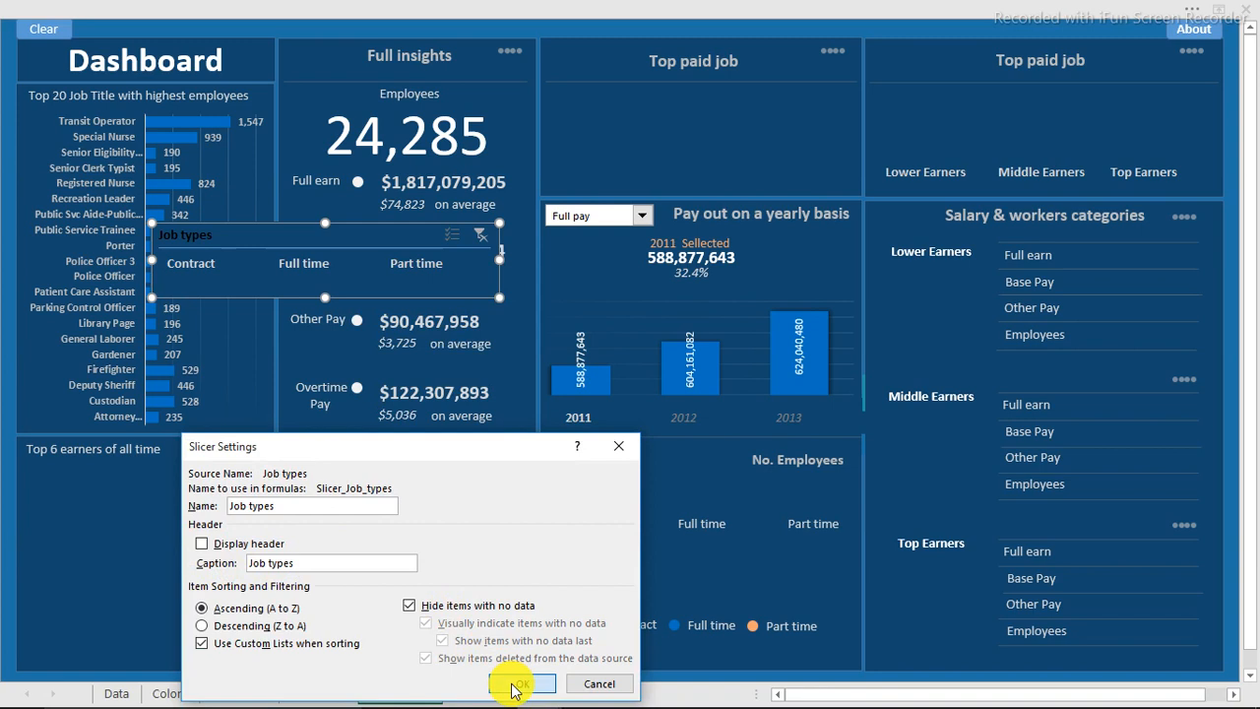
Shrink the Job types slicer to one row and fit it along the lower edge of the first Top paid job panel.
{"action": "left_click_drag", "start_coordinate": [326, 299], "coordinate": [742, 195]}
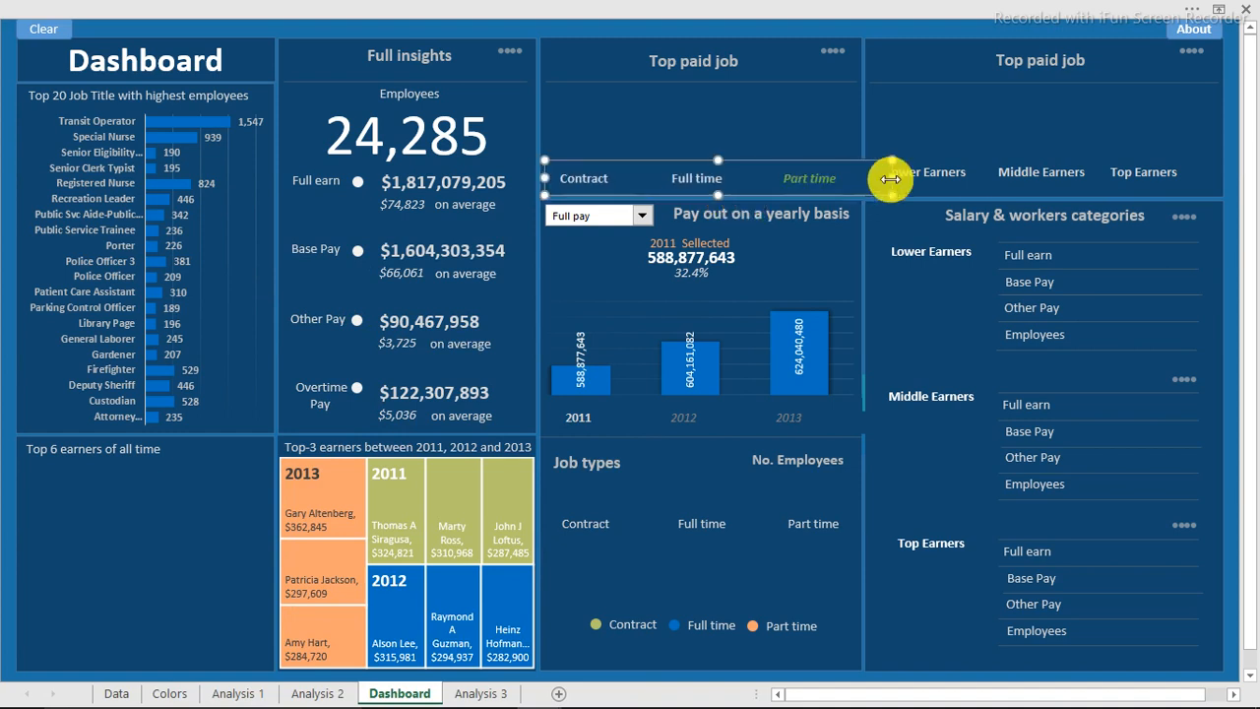
{"action": "left_click", "coordinate": [886, 172]}
{"action": "left_click_drag", "start_coordinate": [857, 180], "coordinate": [859, 180]}
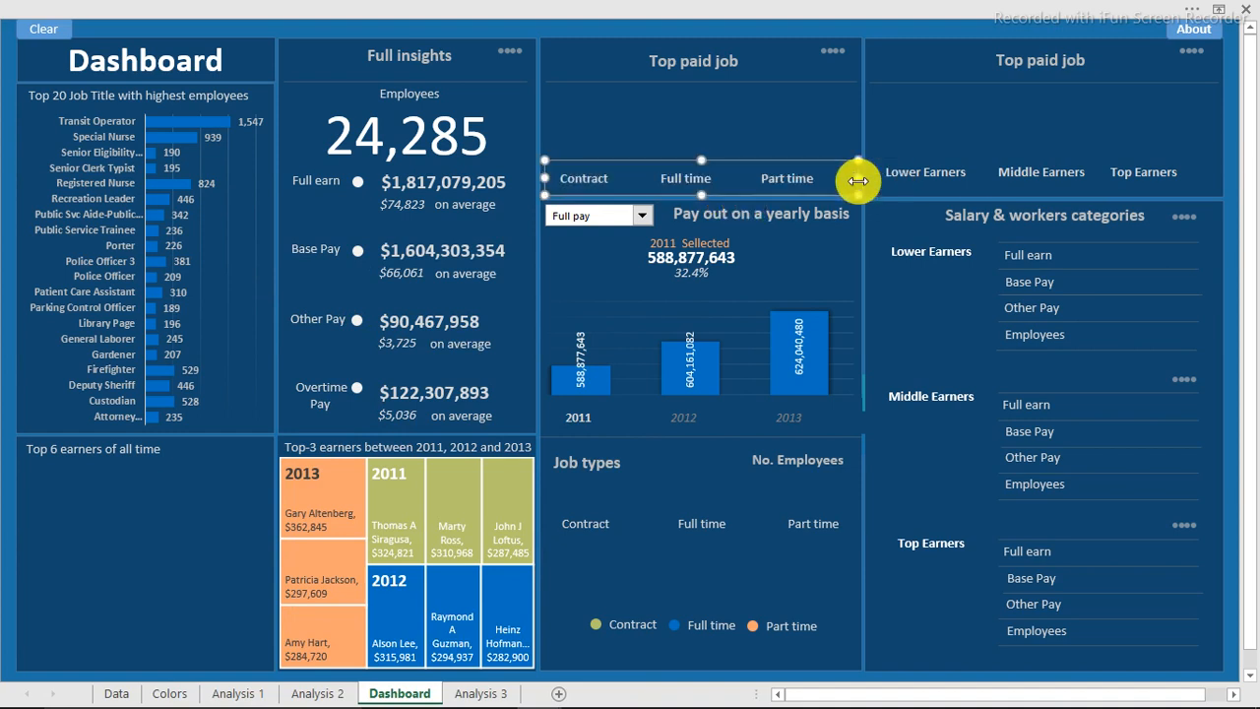
{"action": "left_click", "coordinate": [442, 29]}
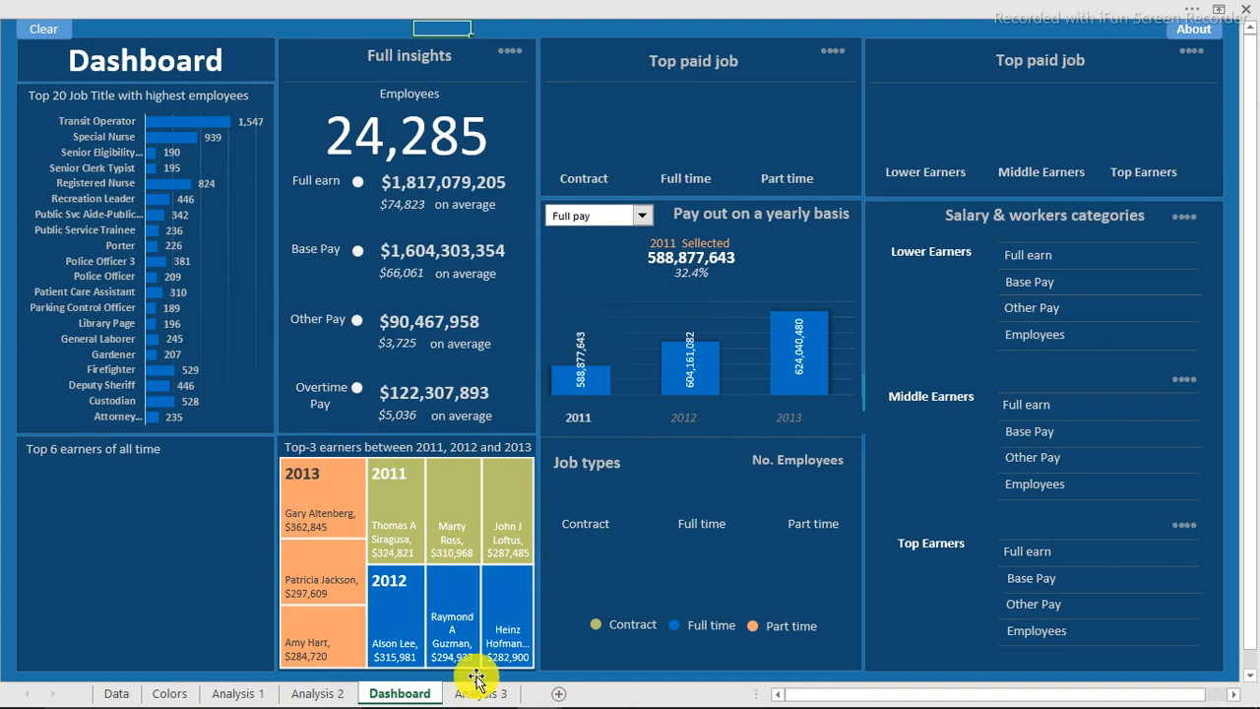
Duplicate the first panel's Top paid job title below itself, and show the formula bar.
{"action": "left_click", "coordinate": [712, 61]}
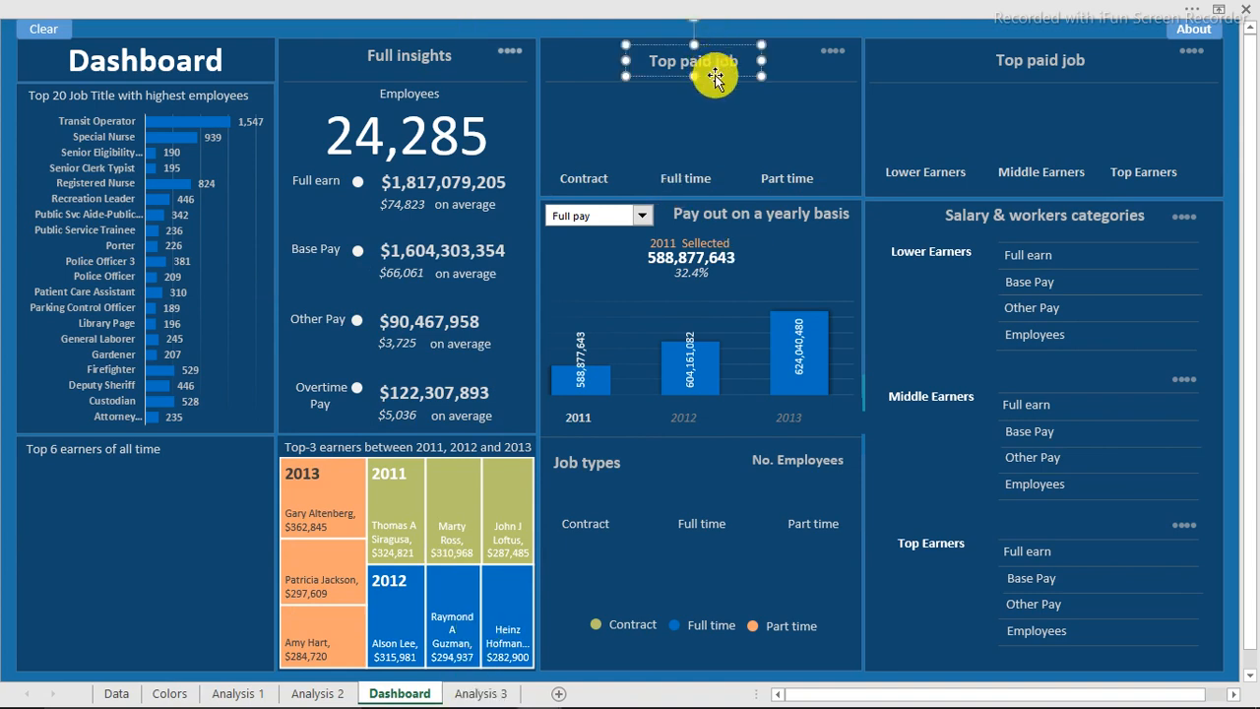
{"action": "left_click_drag", "start_coordinate": [715, 73], "coordinate": [715, 160]}
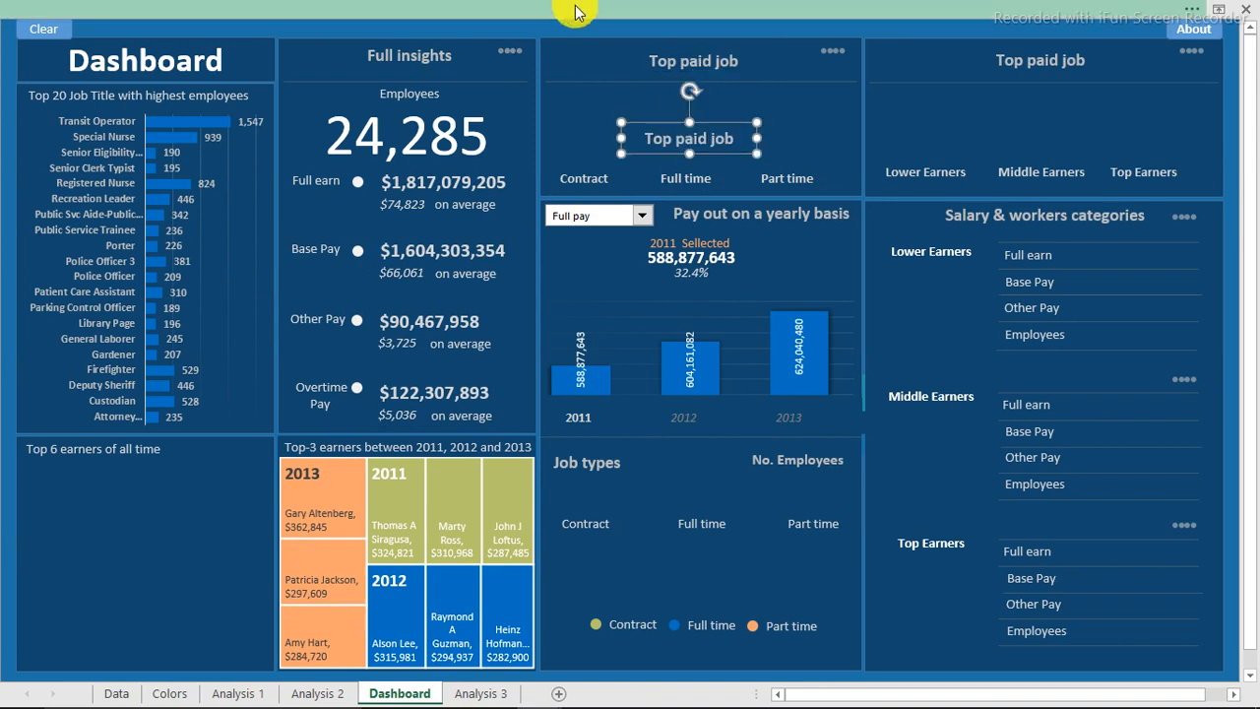
{"action": "left_click", "coordinate": [504, 12]}
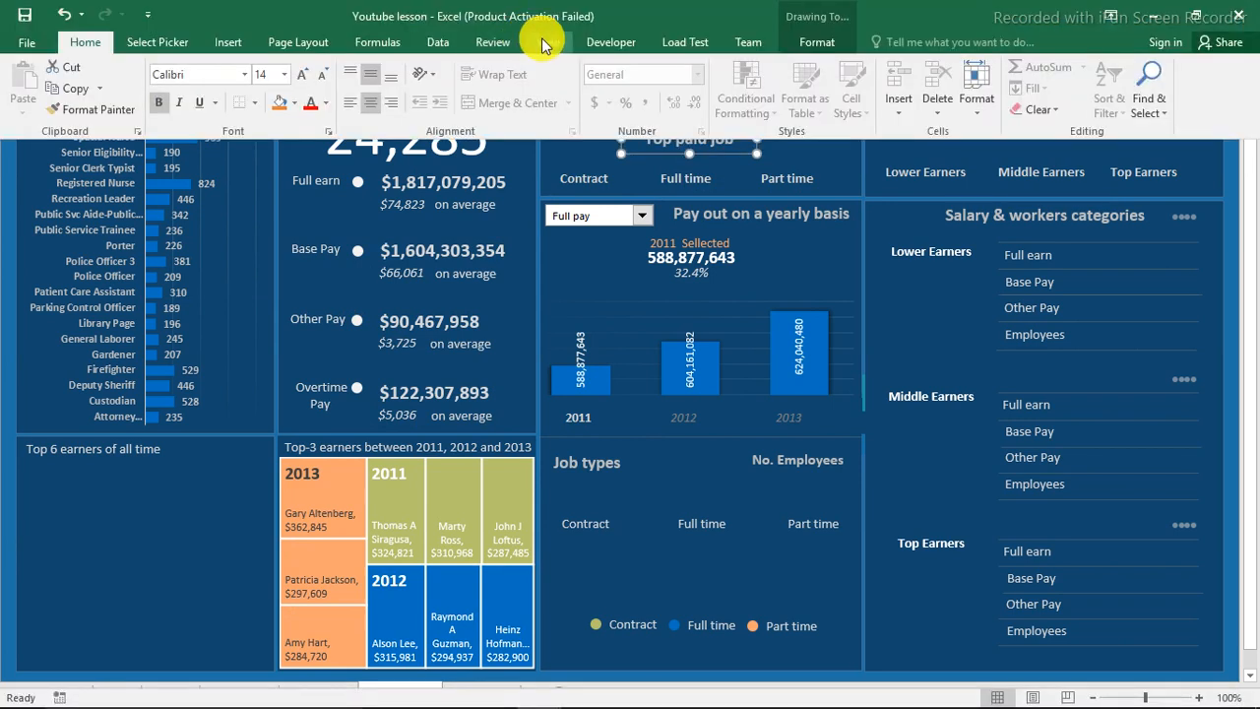
{"action": "left_click", "coordinate": [549, 42]}
{"action": "left_click", "coordinate": [293, 75]}
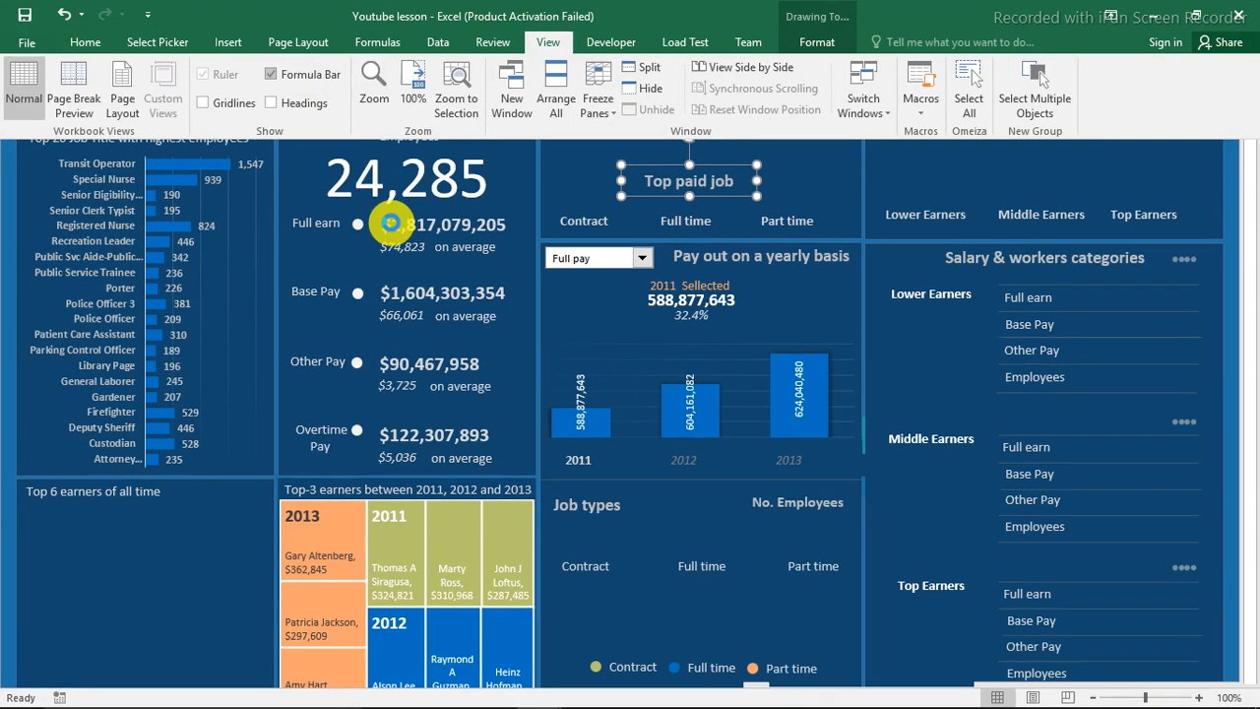
{"action": "left_click", "coordinate": [294, 145]}
Link the duplicated title text box to cell B5 of the Analysis 3 sheet.
{"action": "left_click", "coordinate": [277, 40]}
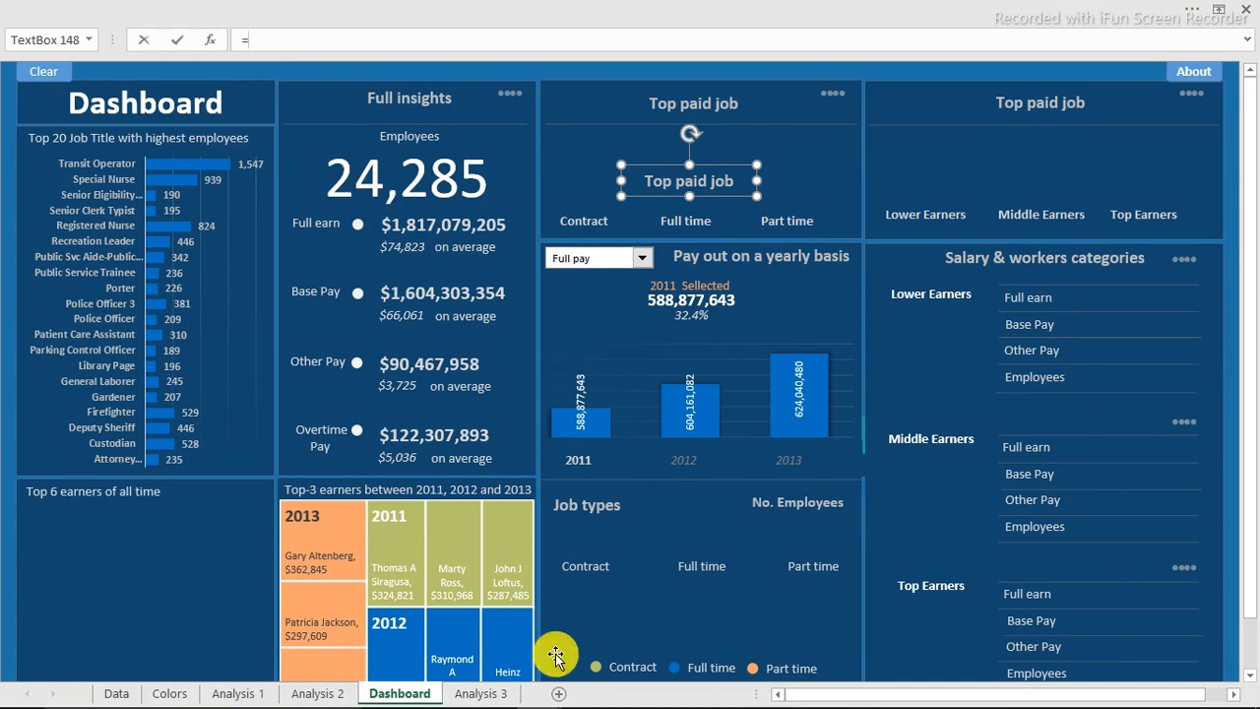
{"action": "left_click", "coordinate": [470, 695]}
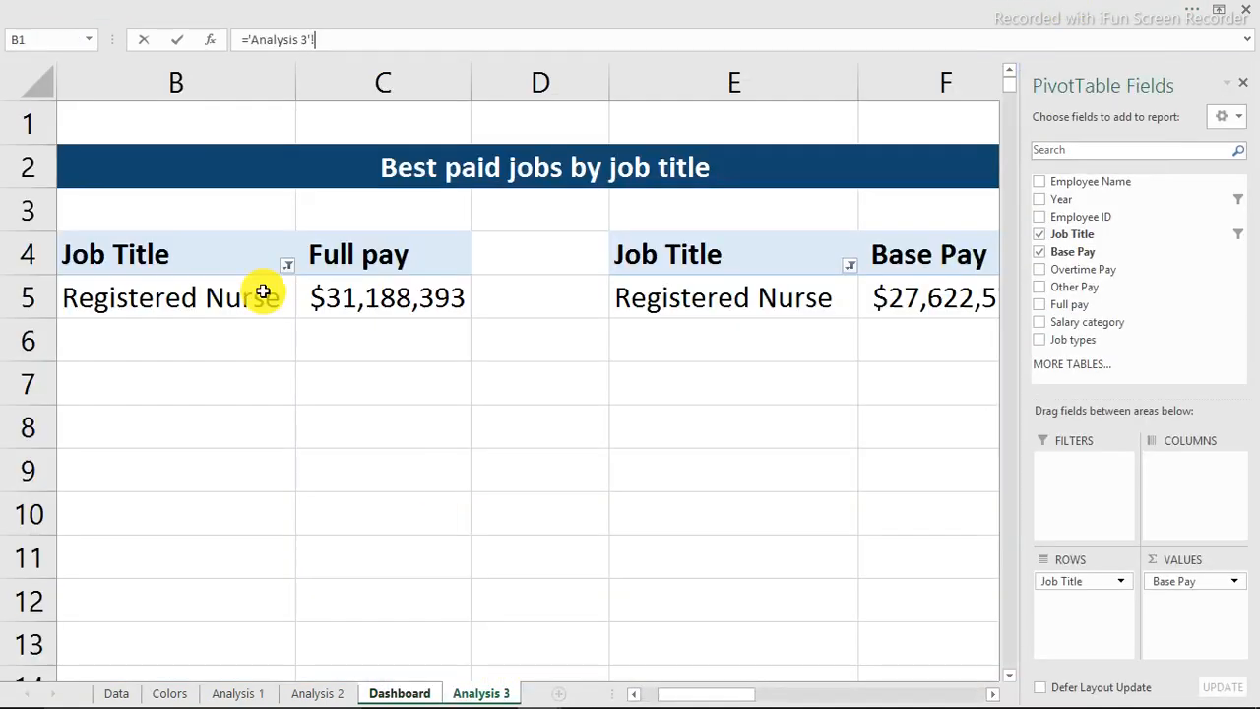
{"action": "left_click", "coordinate": [169, 301]}
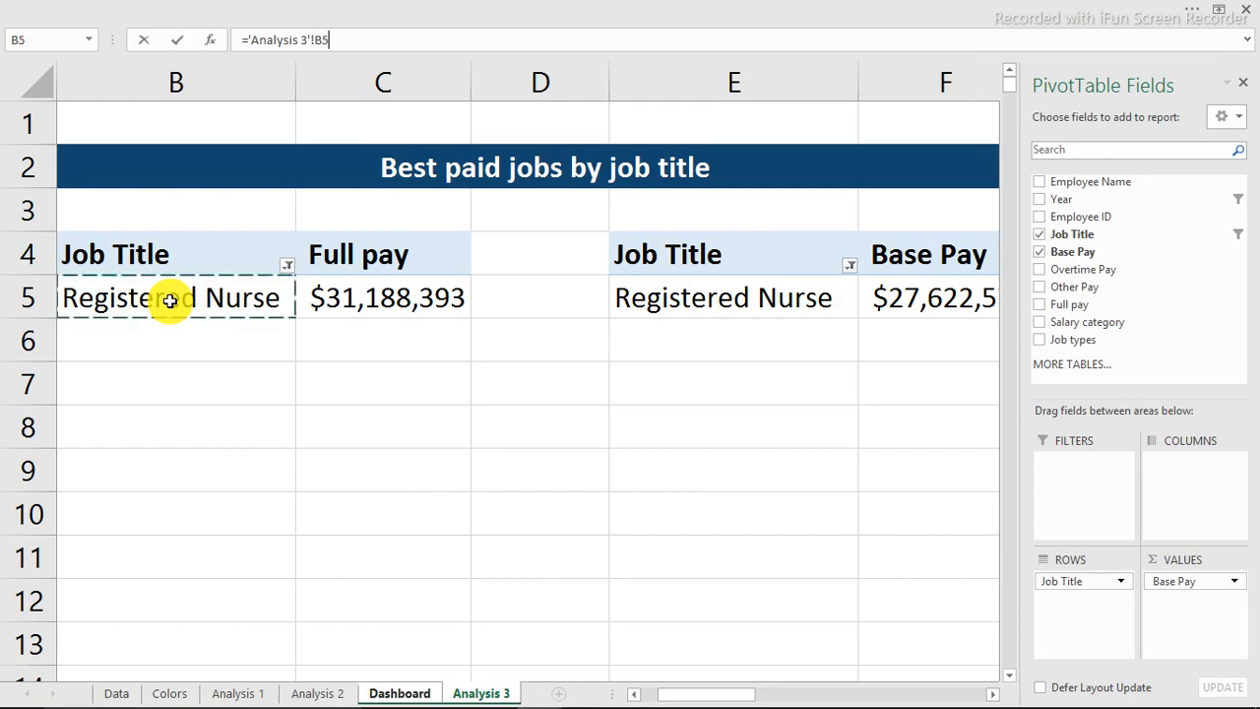
{"action": "key", "text": "Return"}
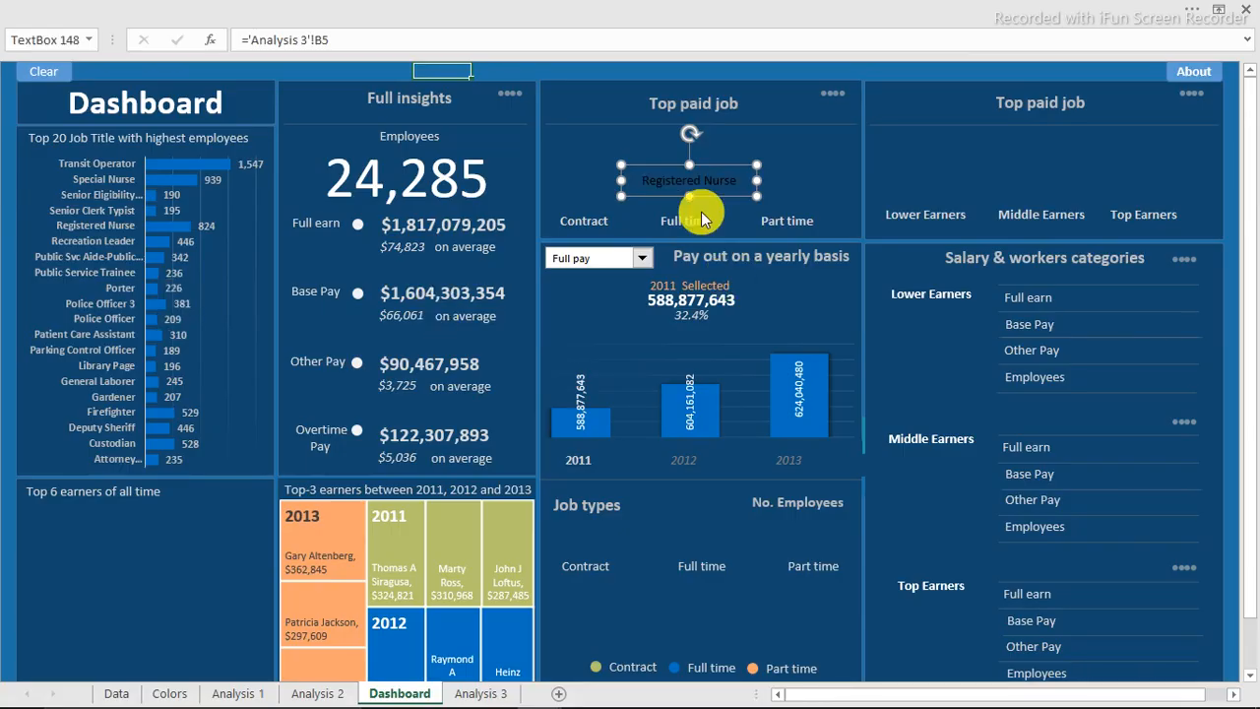
Duplicate the linked job title text box just below it, and link the copy to the full pay in cell C5 of Analysis 3.
{"action": "mouse_move", "coordinate": [710, 195]}
{"action": "left_mouse_down"}
{"action": "mouse_move", "coordinate": [711, 158]}
{"action": "mouse_move", "coordinate": [712, 191]}
{"action": "left_mouse_up"}
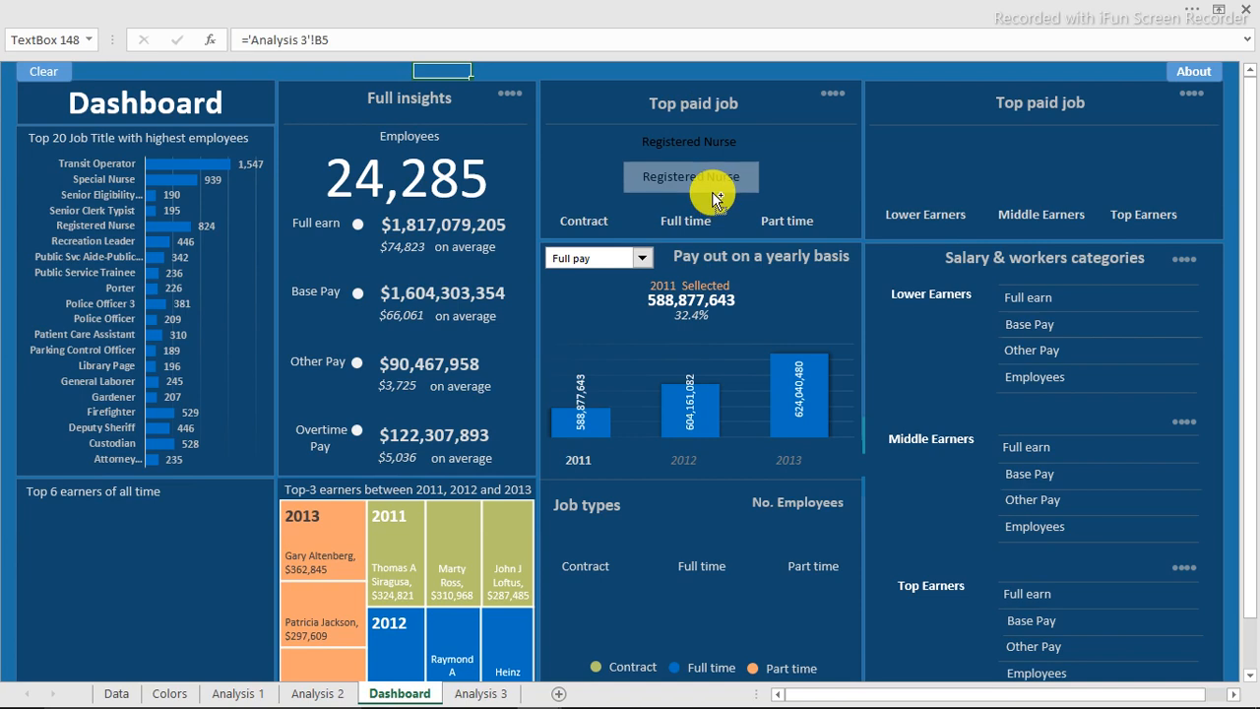
{"action": "left_click_drag", "start_coordinate": [273, 40], "coordinate": [244, 41]}
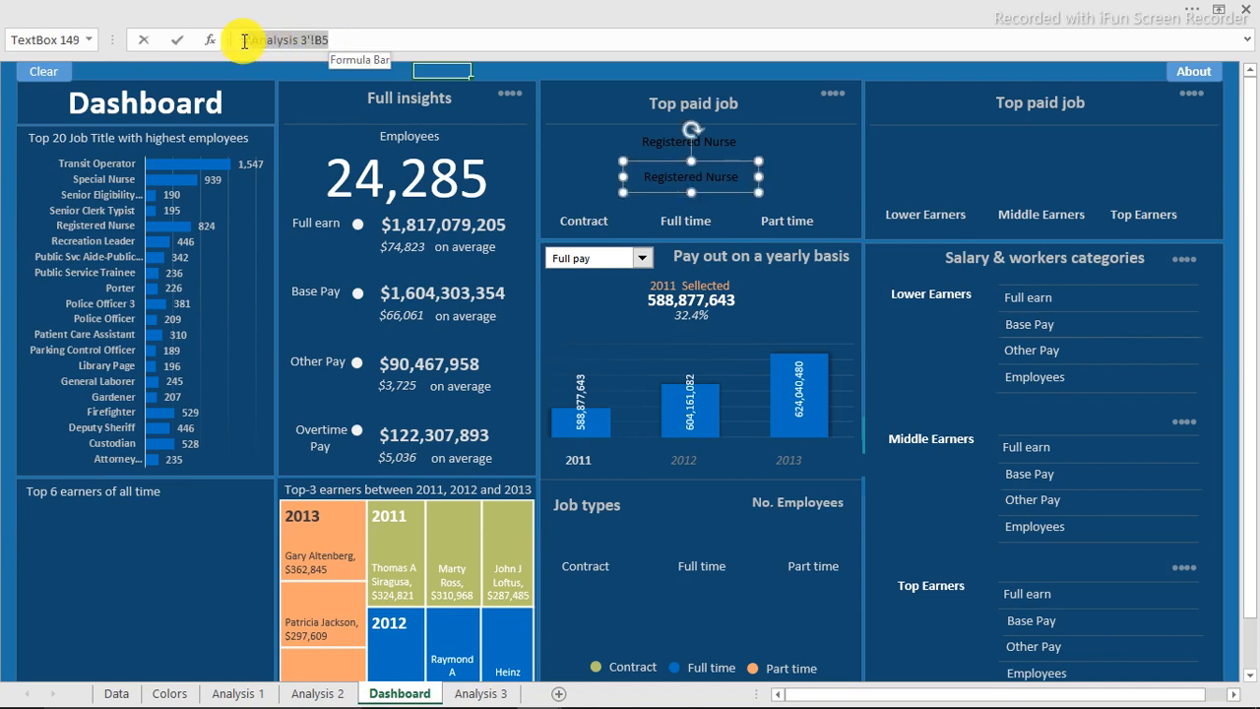
{"action": "key", "text": "BackSpace"}
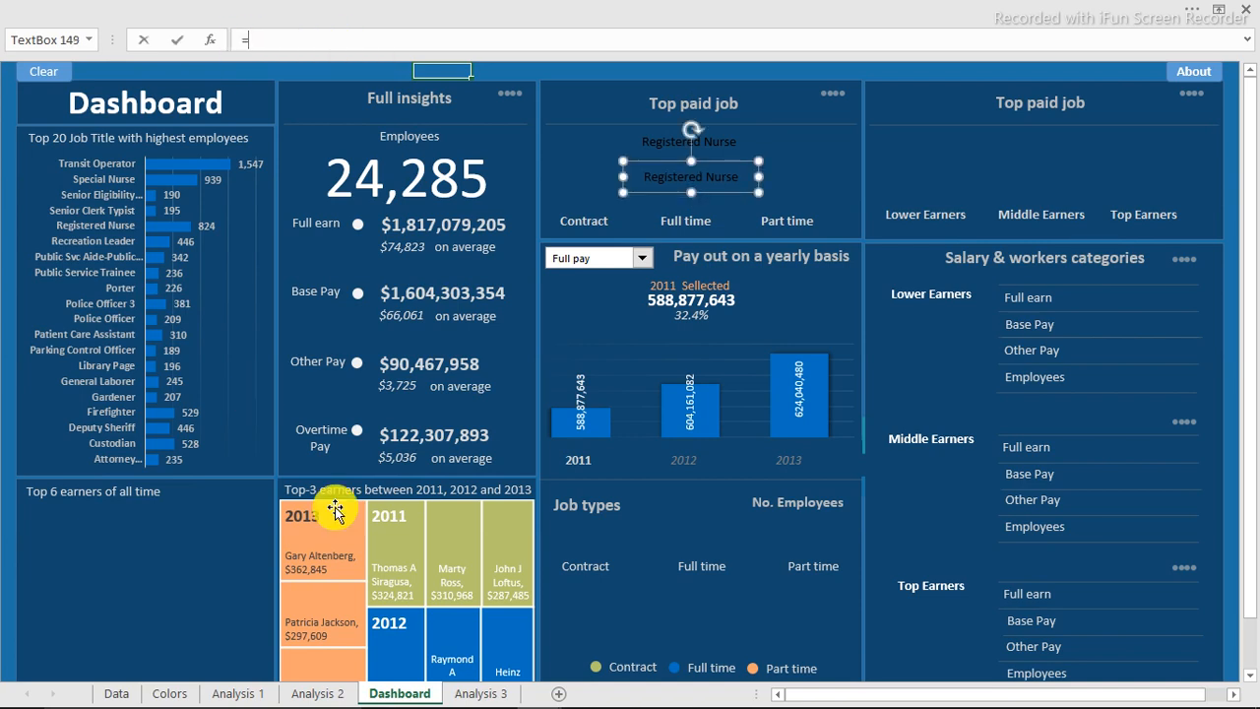
{"action": "left_click", "coordinate": [479, 694]}
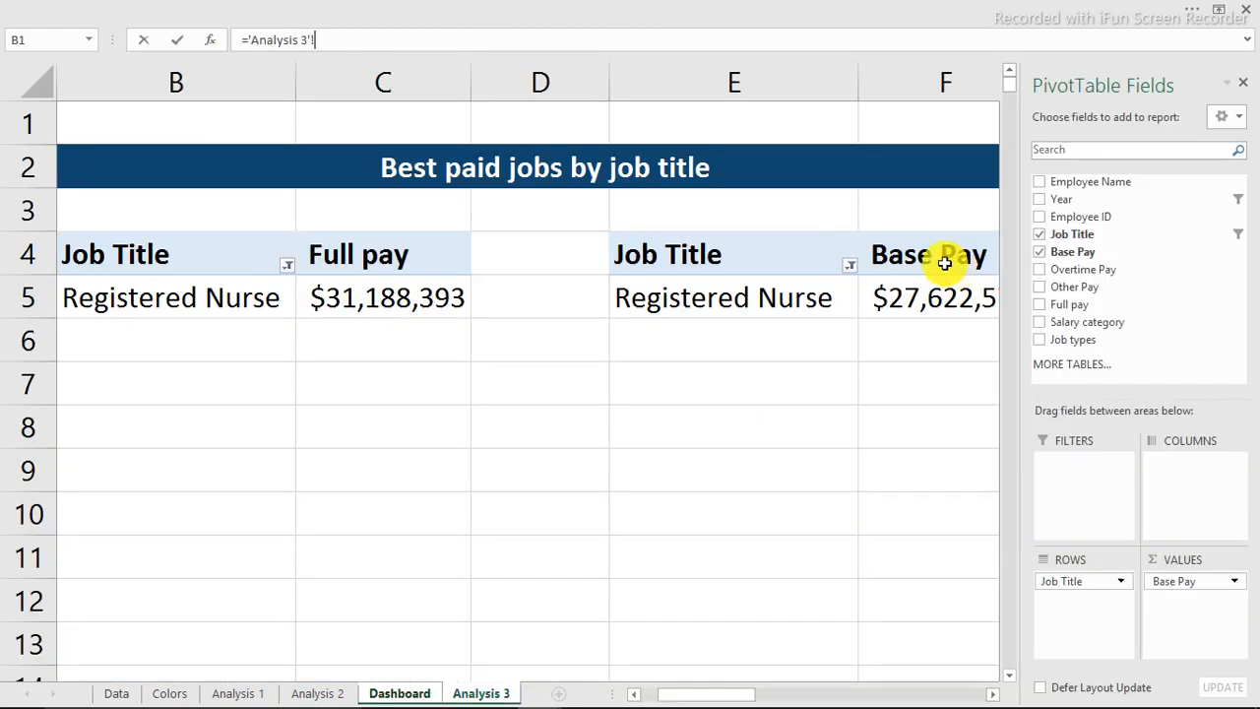
{"action": "left_click", "coordinate": [348, 298]}
{"action": "key", "text": "Return"}
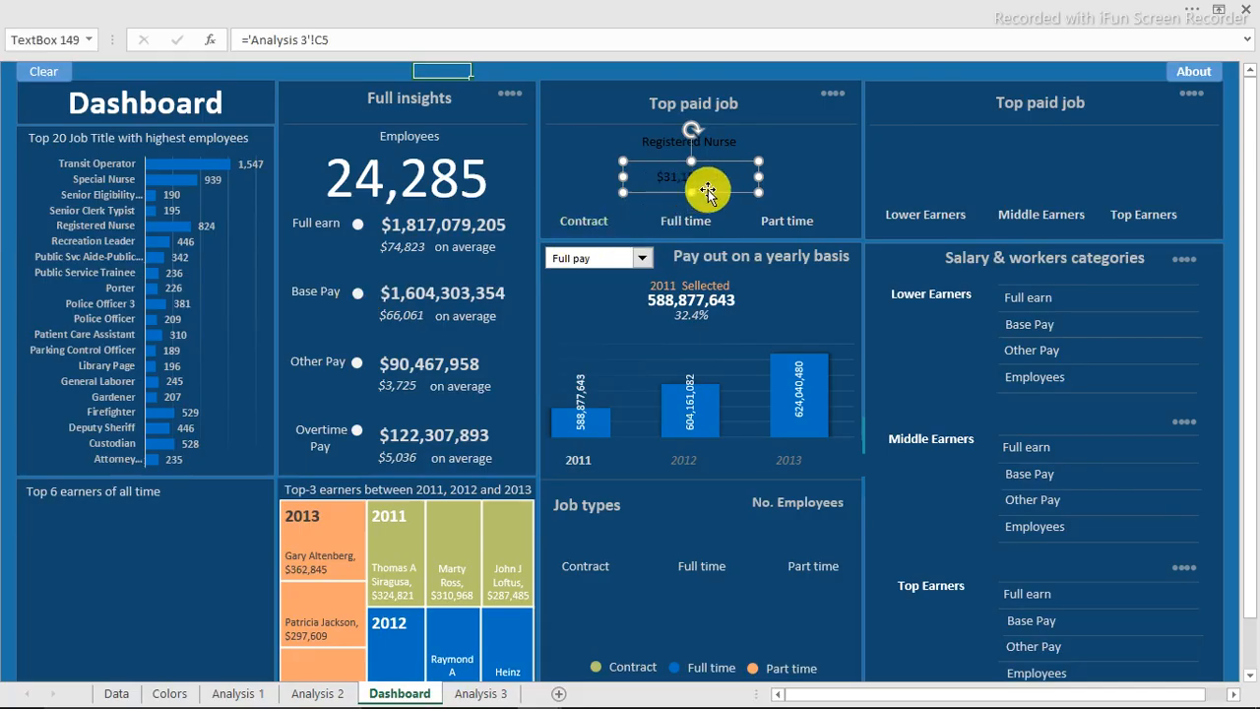
Switch the Job types slicer to Full time, Part time and Contract in turn, and examine the linked job title and pay text boxes.
{"action": "left_click", "coordinate": [498, 69]}
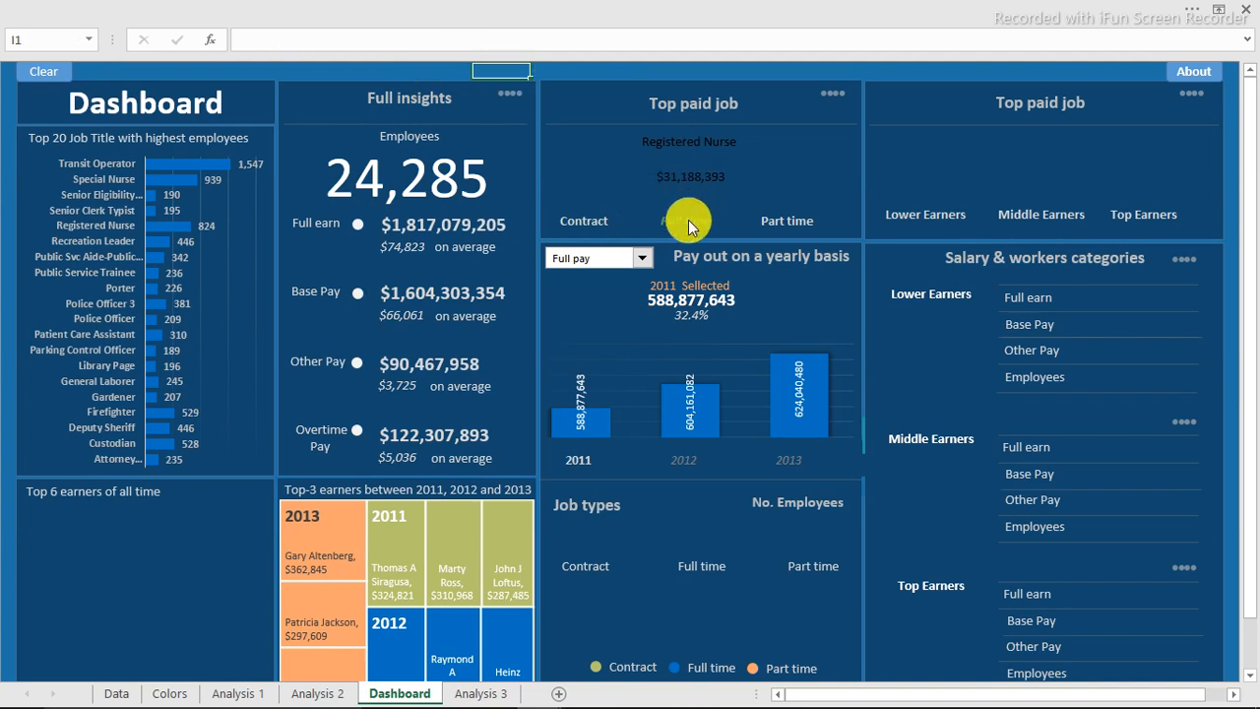
{"action": "left_click", "coordinate": [685, 219]}
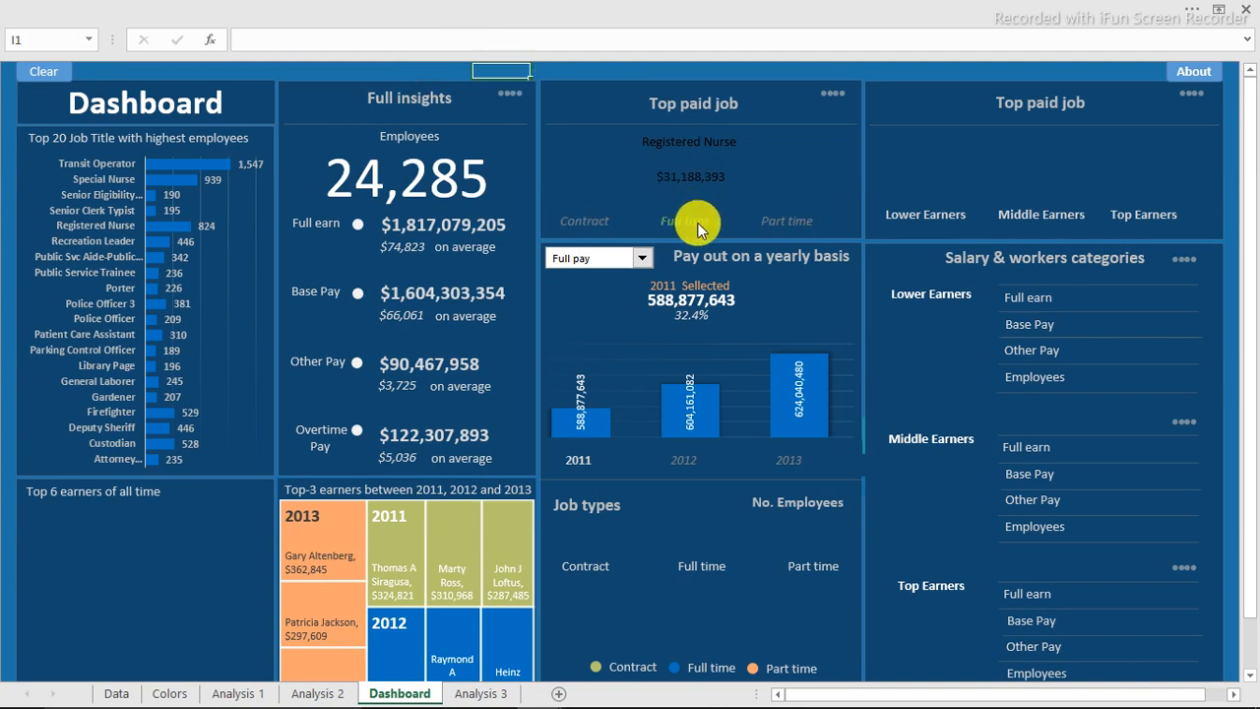
{"action": "left_click", "coordinate": [785, 223]}
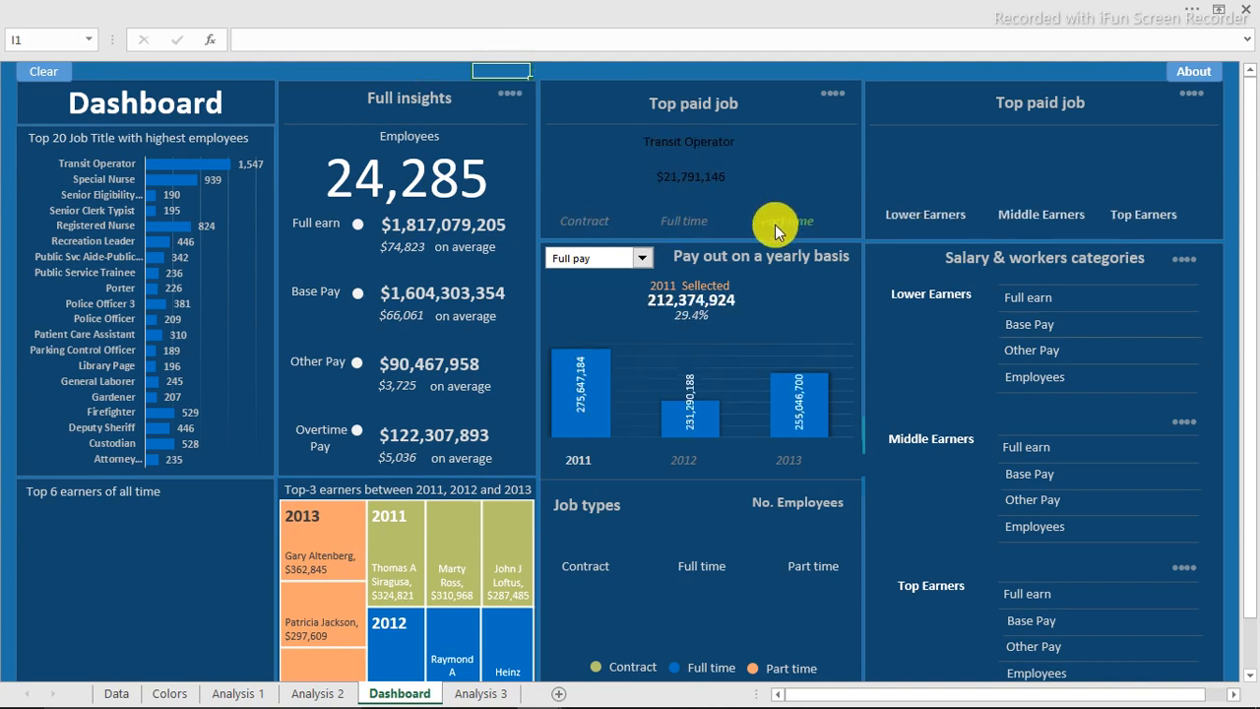
{"action": "left_click", "coordinate": [589, 218]}
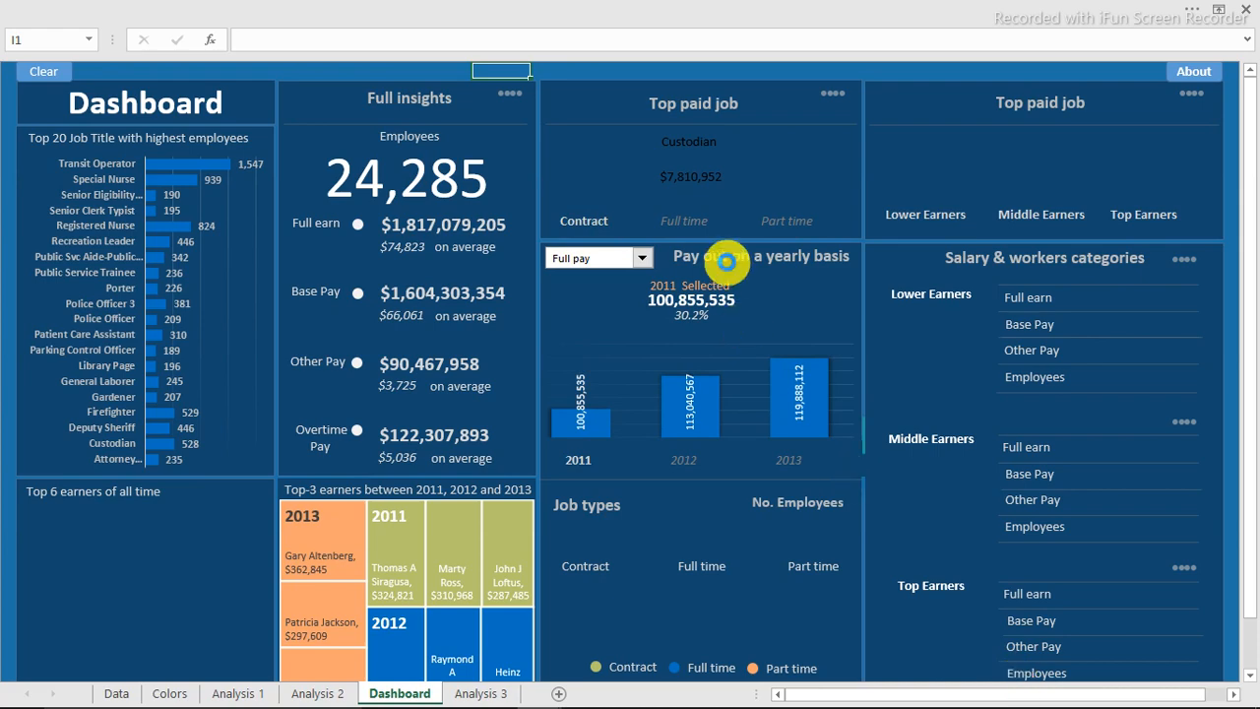
{"action": "scroll", "coordinate": [727, 261], "scroll_direction": "up", "scroll_amount": 2}
{"action": "scroll", "coordinate": [728, 262], "scroll_direction": "up", "scroll_amount": 3}
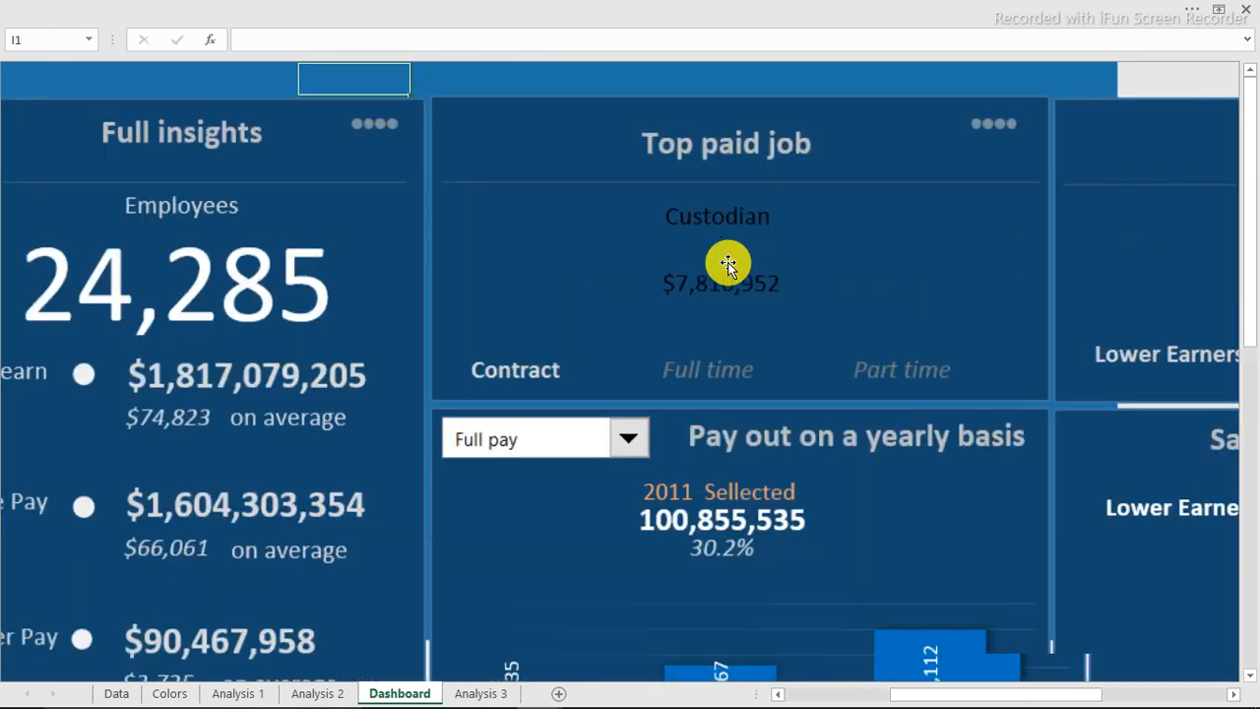
{"action": "scroll", "coordinate": [728, 263], "scroll_direction": "up", "scroll_amount": 3}
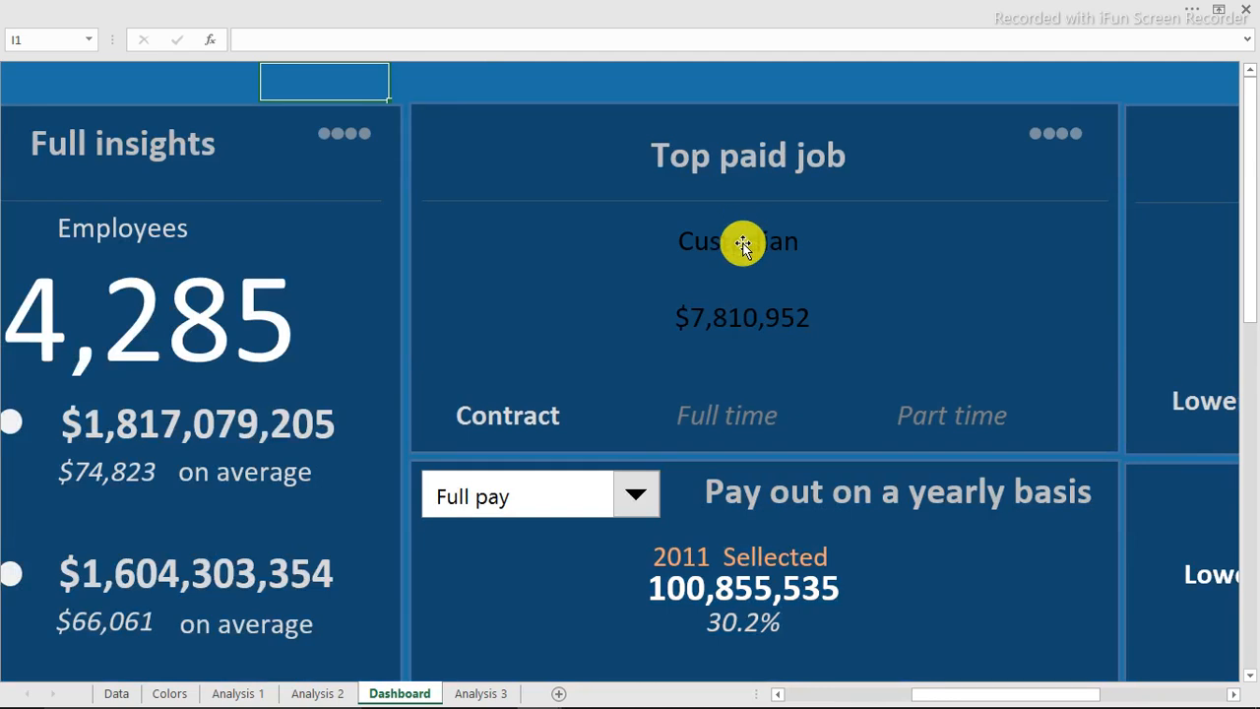
{"action": "left_click", "coordinate": [740, 240]}
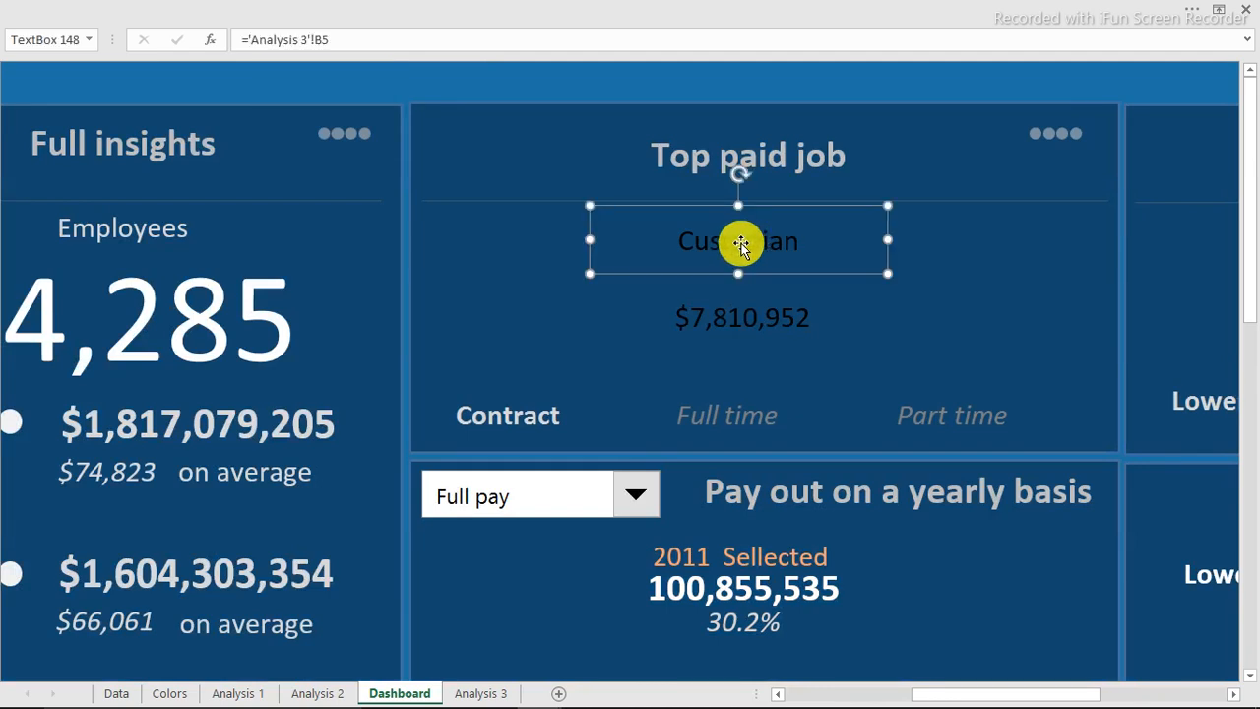
In cell B3 of the Analysis 3 sheet, enter the formula =B5&" "& " full pay".
{"action": "left_click", "coordinate": [481, 694]}
{"action": "left_click", "coordinate": [311, 202]}
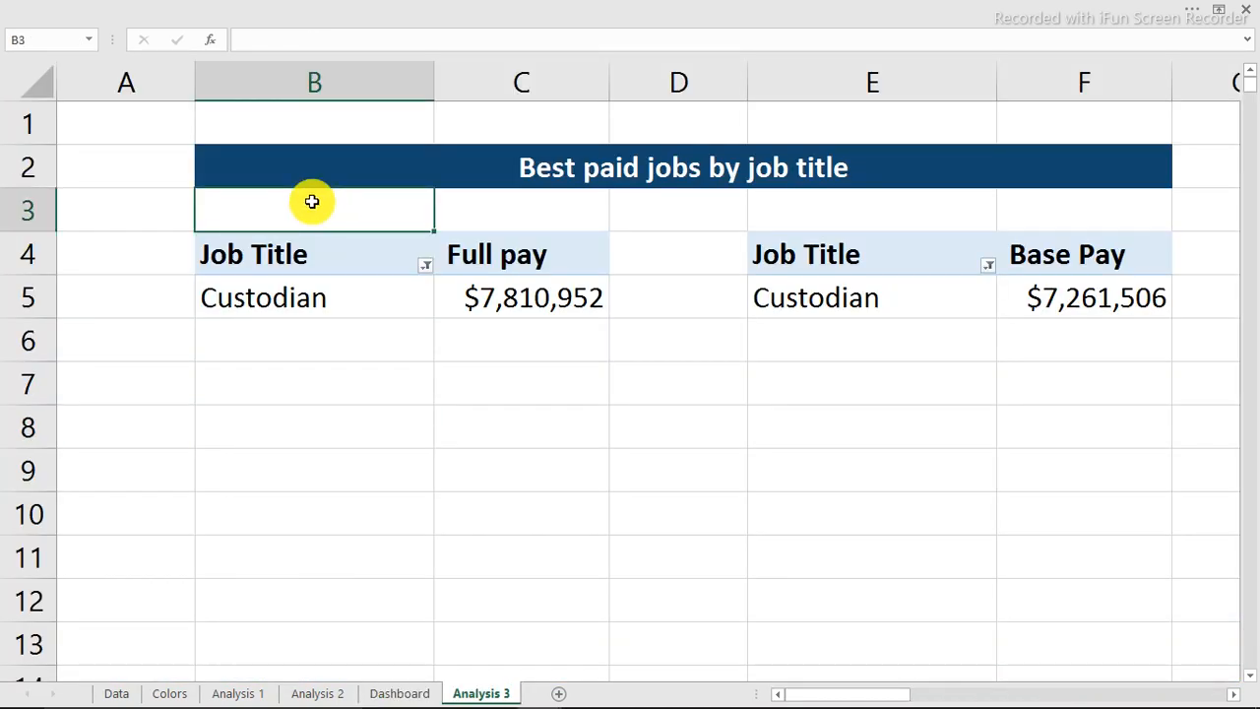
{"action": "type", "text": "="}
{"action": "left_click", "coordinate": [291, 298]}
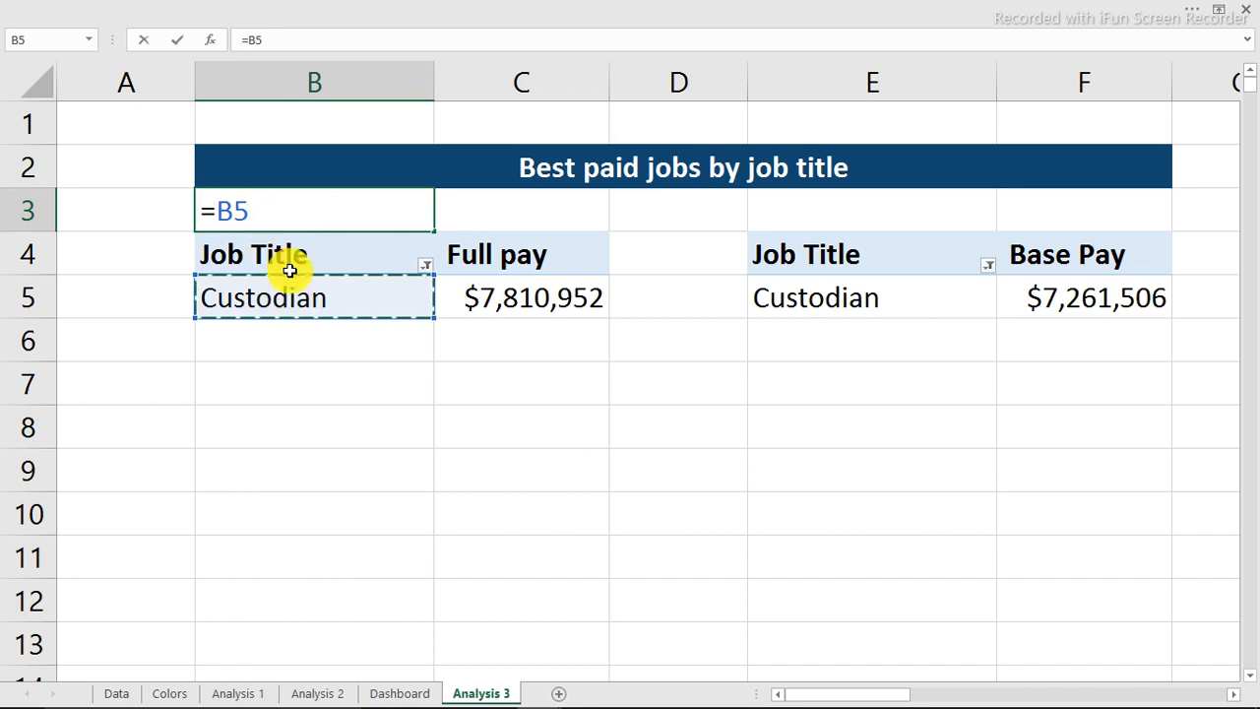
{"action": "type", "text": "&"}
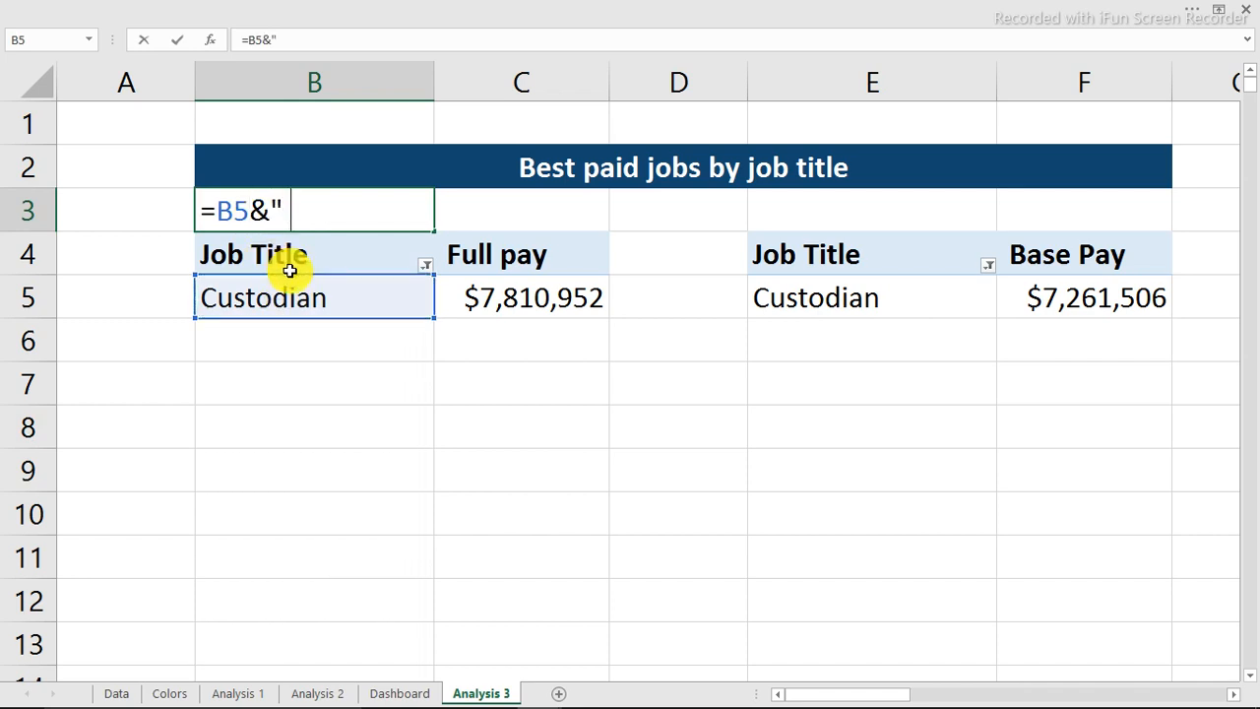
{"action": "type", "text": "\" \"& \" full pay\""}
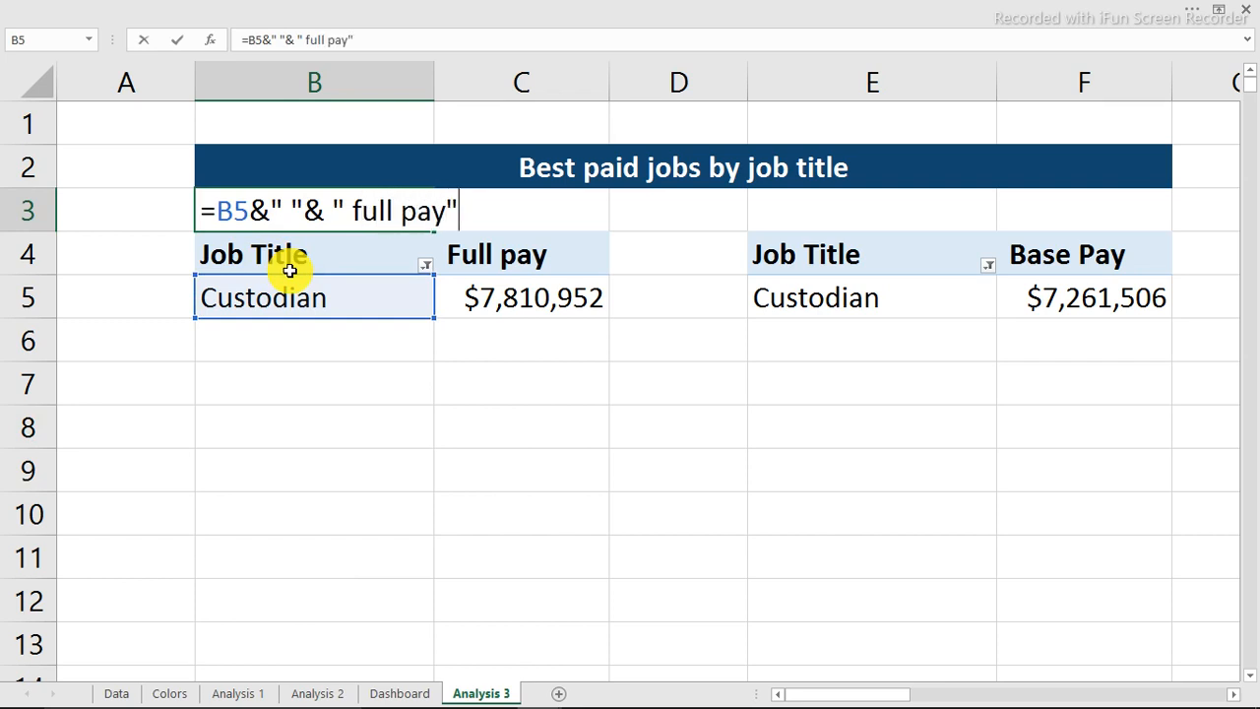
{"action": "key", "text": "ctrl+Return"}
{"action": "left_click", "coordinate": [289, 271]}
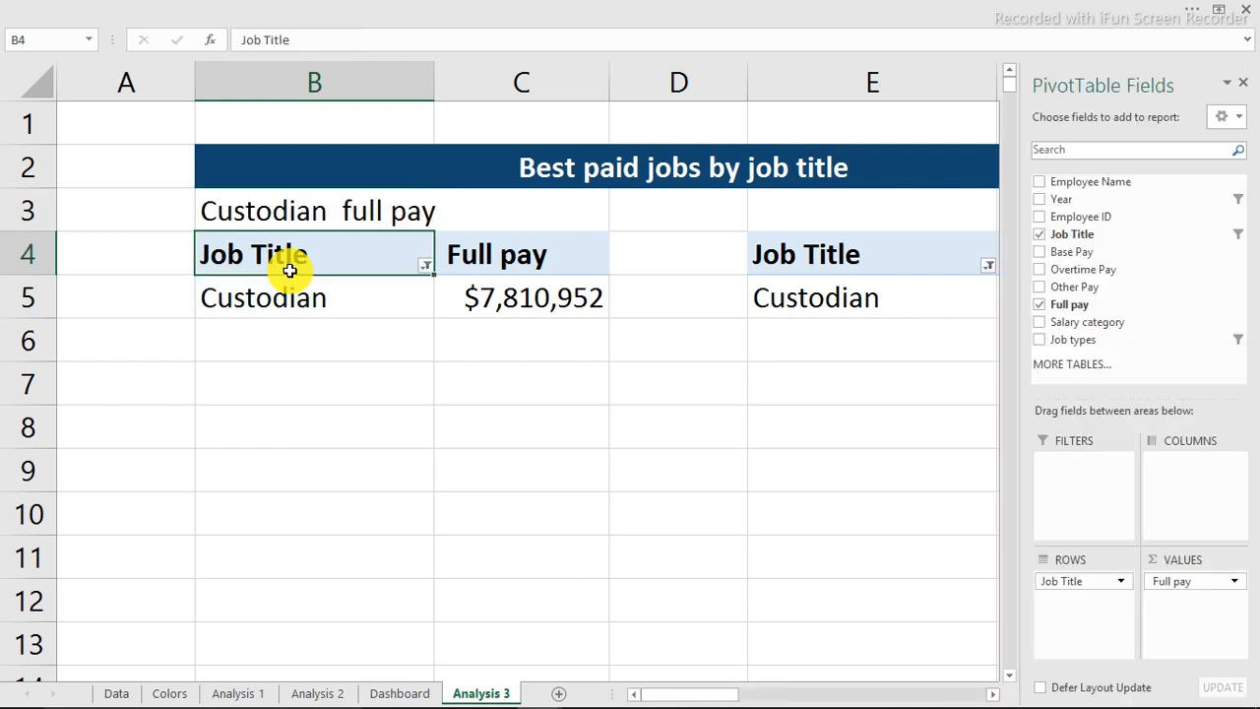
Copy the formula text from B3 into E3 and point its reference at the job title in E5.
{"action": "left_click", "coordinate": [399, 217]}
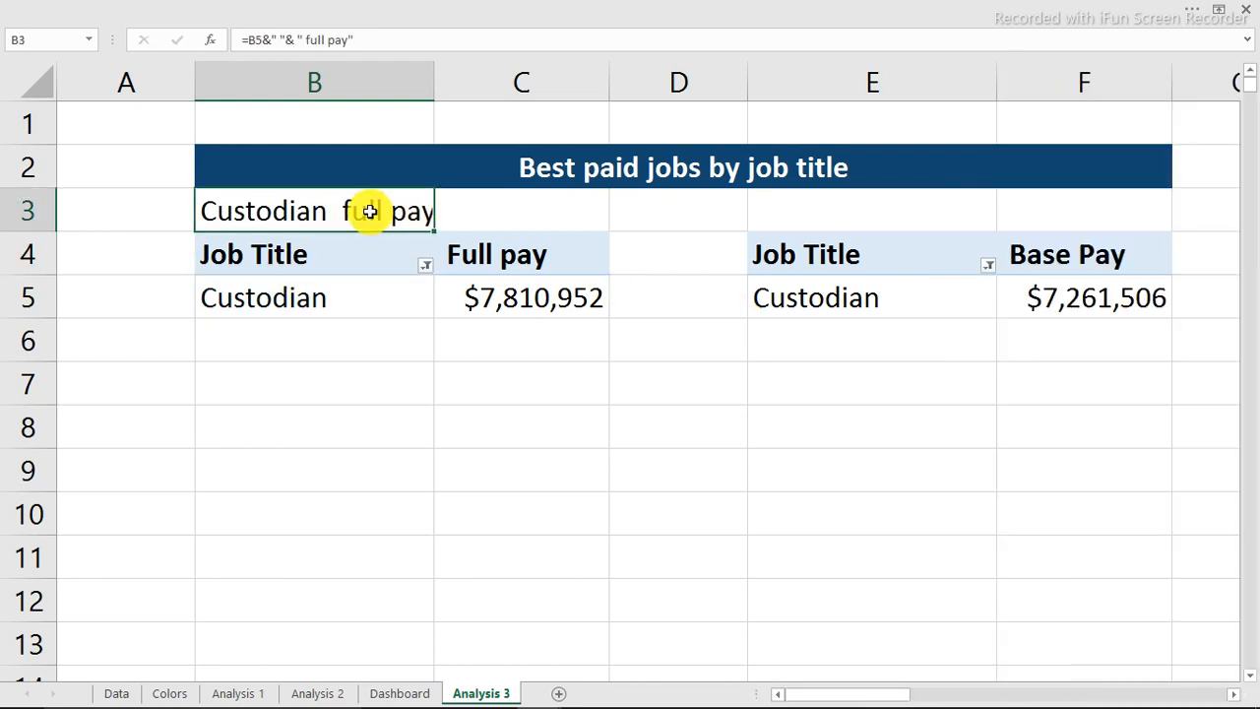
{"action": "left_click_drag", "start_coordinate": [383, 35], "coordinate": [135, 34]}
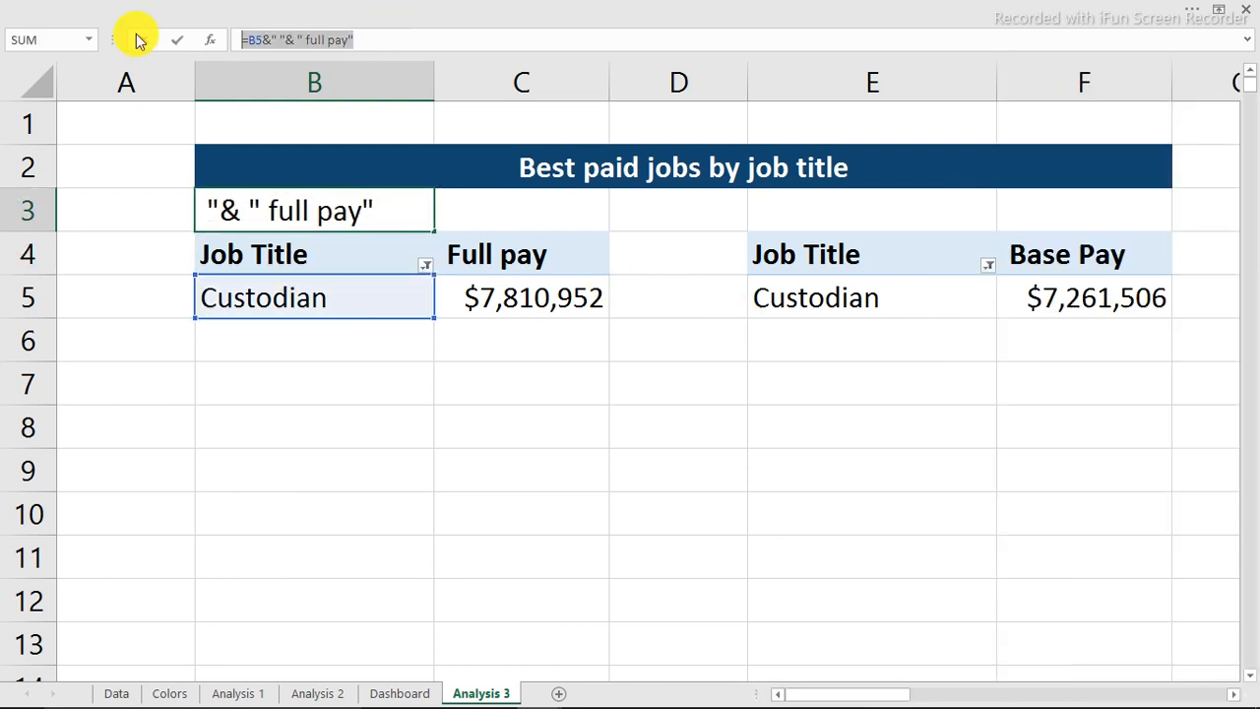
{"action": "key", "text": "Escape"}
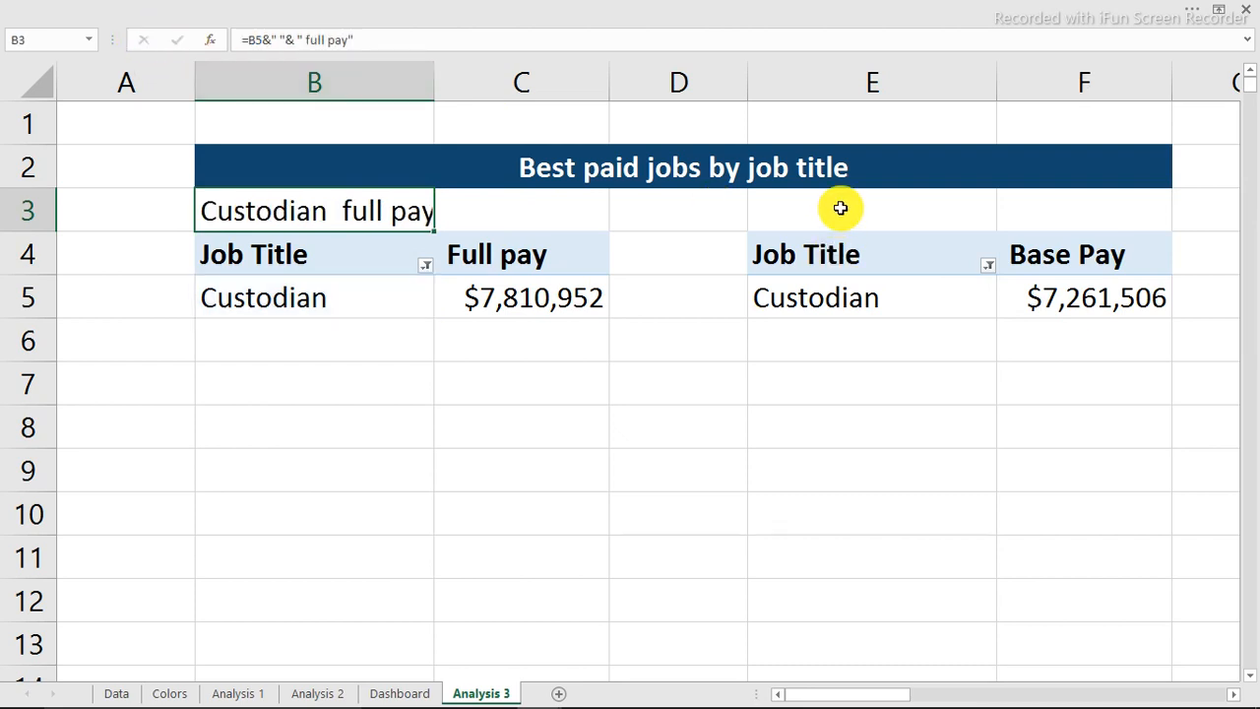
{"action": "left_click", "coordinate": [840, 208]}
{"action": "key", "text": "ctrl+v"}
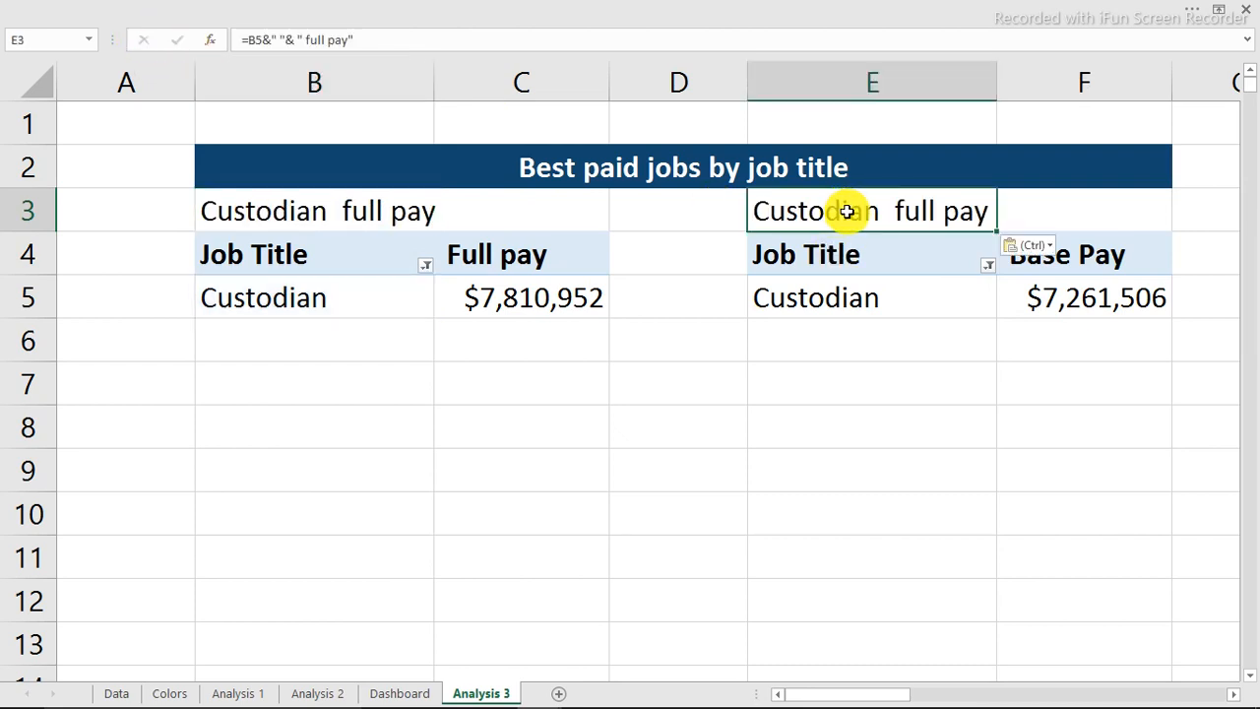
{"action": "double_click", "coordinate": [840, 208]}
{"action": "left_click_drag", "start_coordinate": [300, 320], "coordinate": [839, 283]}
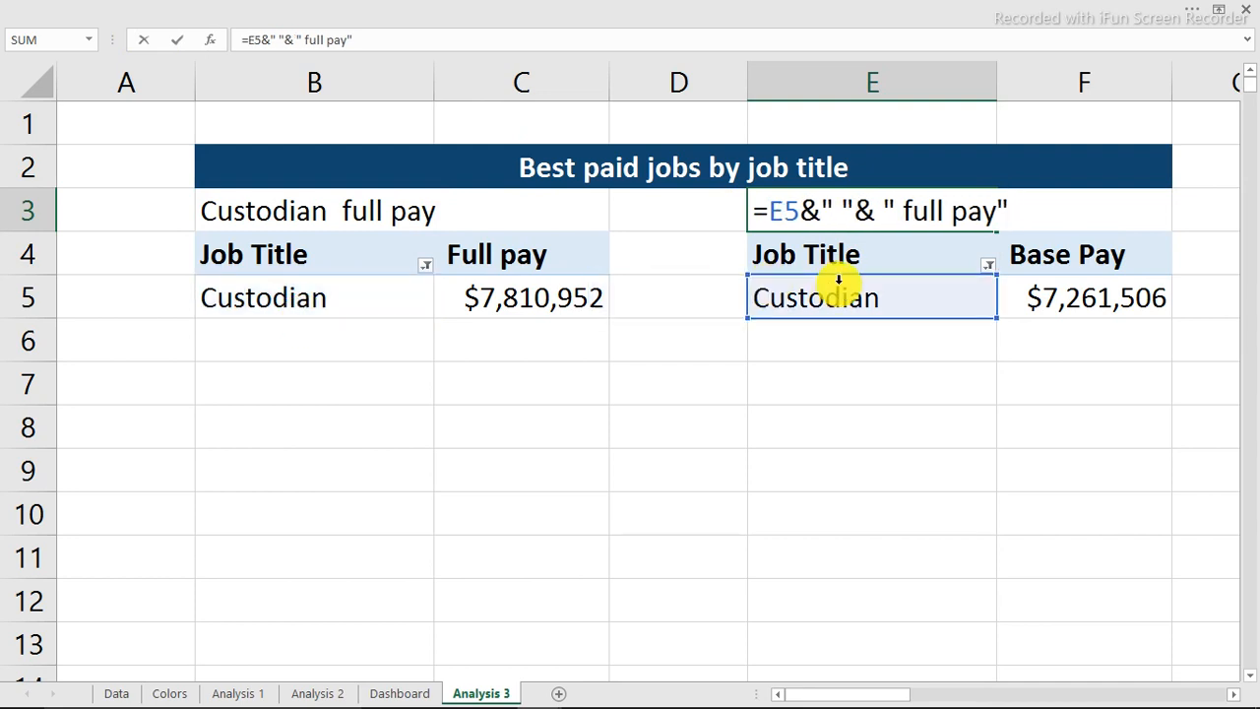
{"action": "key", "text": "Return"}
Change the label text in E3's formula from "full pay" to "base pay".
{"action": "left_click", "coordinate": [952, 210]}
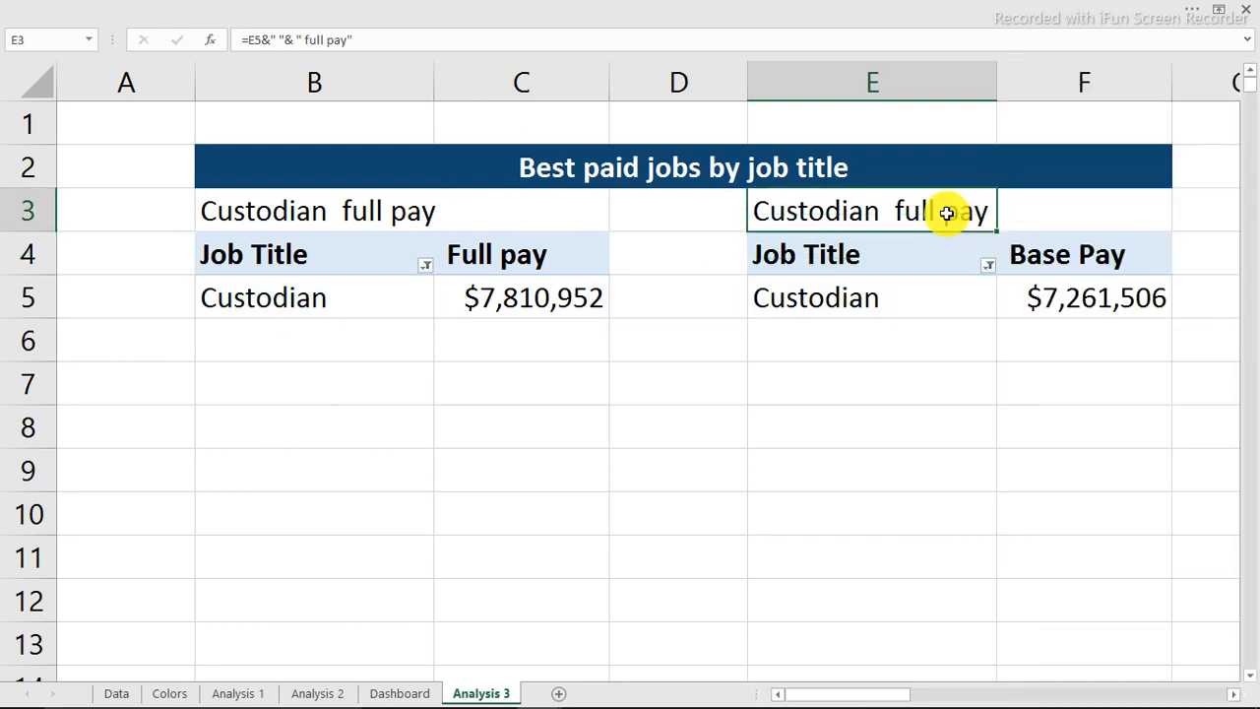
{"action": "double_click", "coordinate": [946, 211]}
{"action": "left_click_drag", "start_coordinate": [902, 211], "coordinate": [988, 211]}
{"action": "type", "text": "base"}
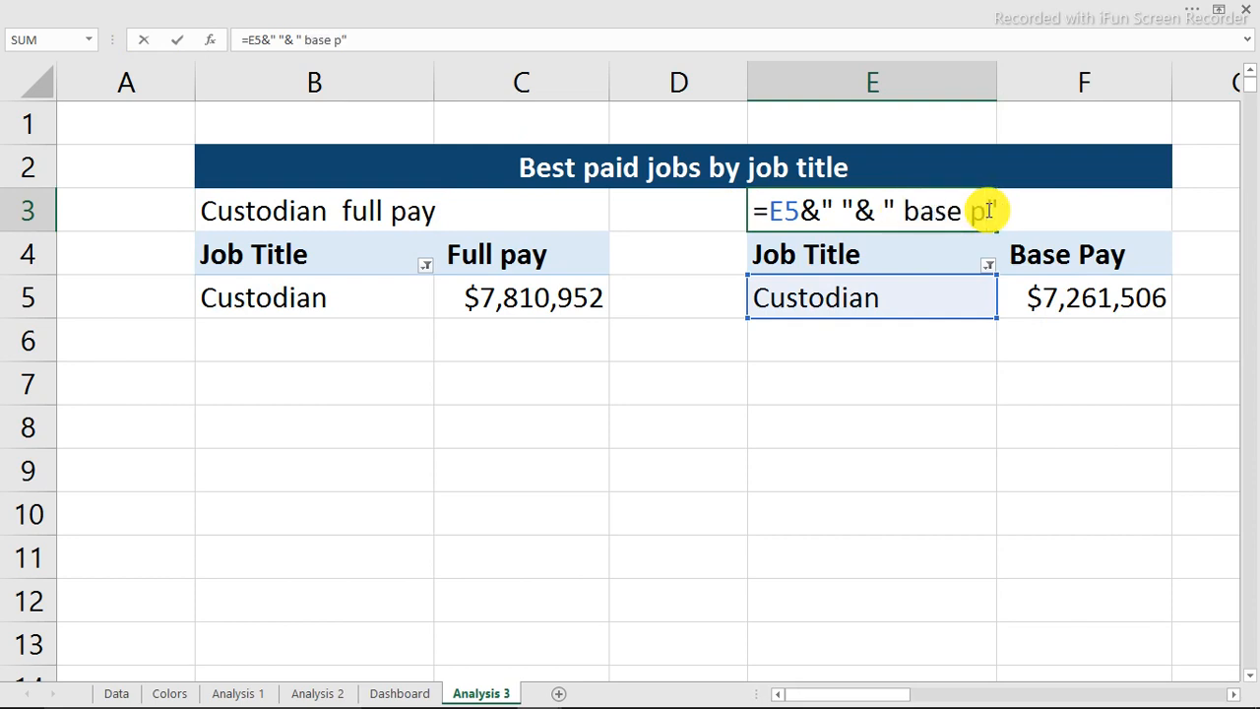
{"action": "key", "text": "Return"}
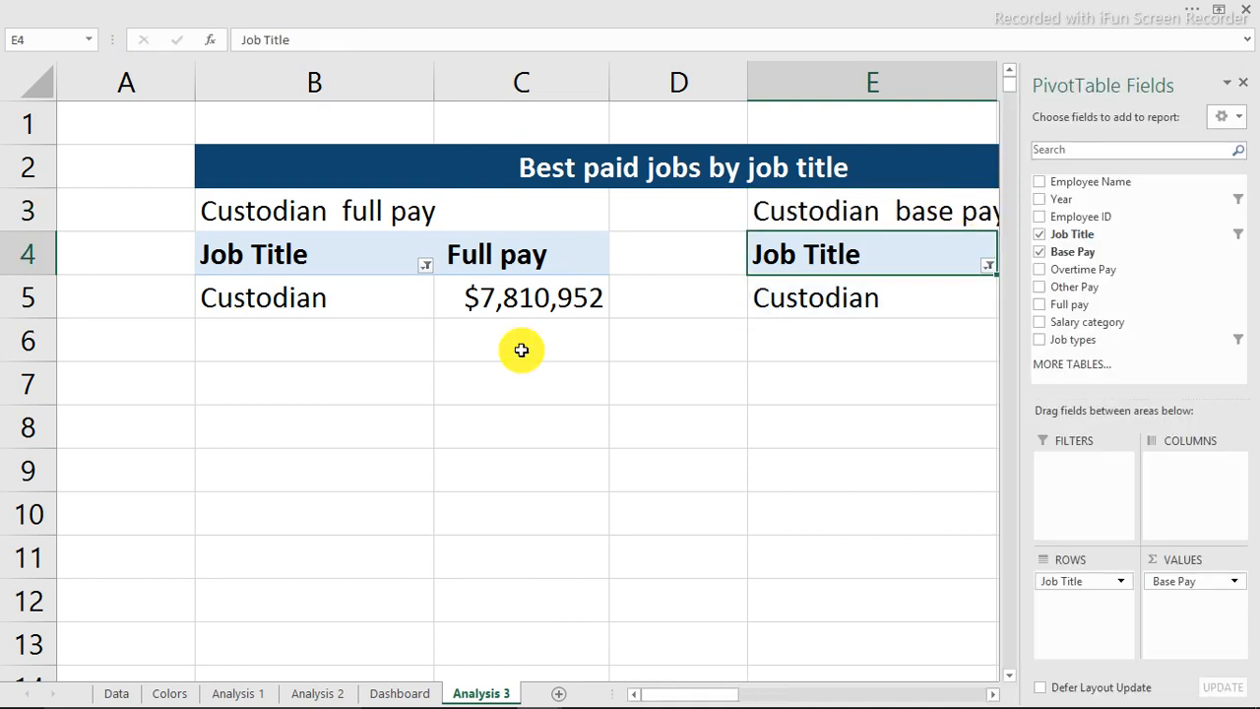
Relink the job title text box on the Dashboard sheet to cell B3 of Analysis 3.
{"action": "left_click", "coordinate": [402, 693]}
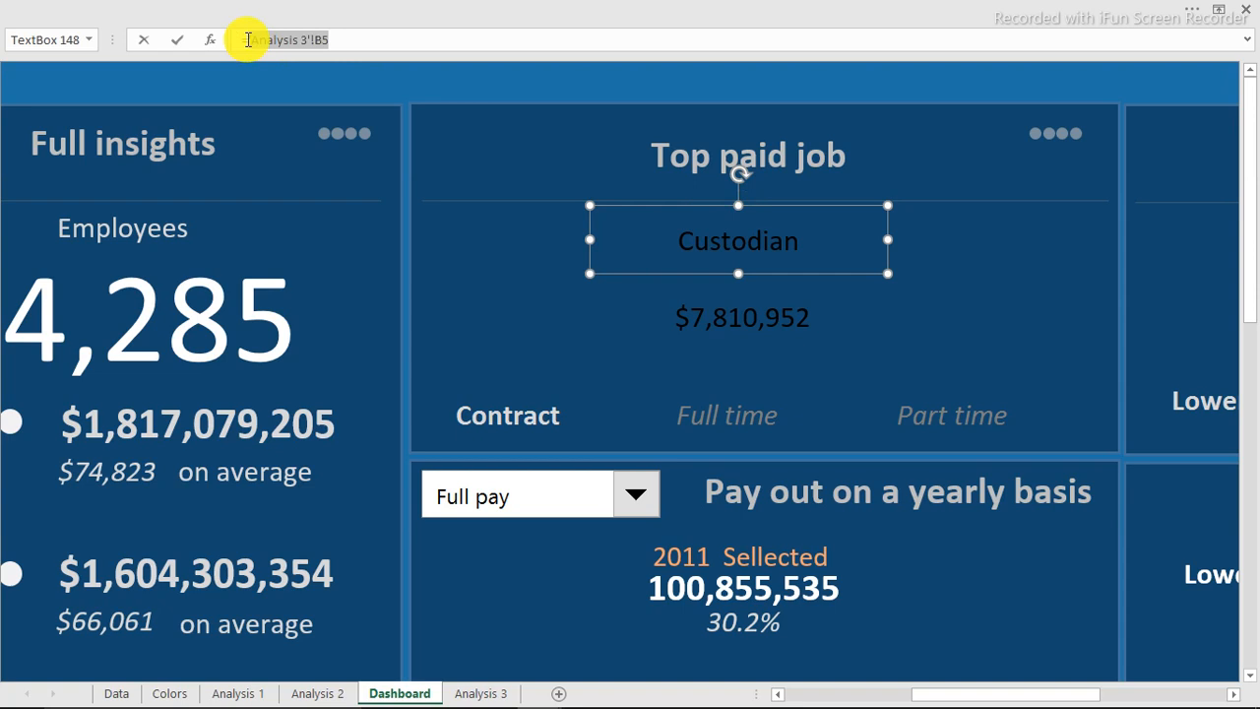
{"action": "mouse_move", "coordinate": [476, 661]}
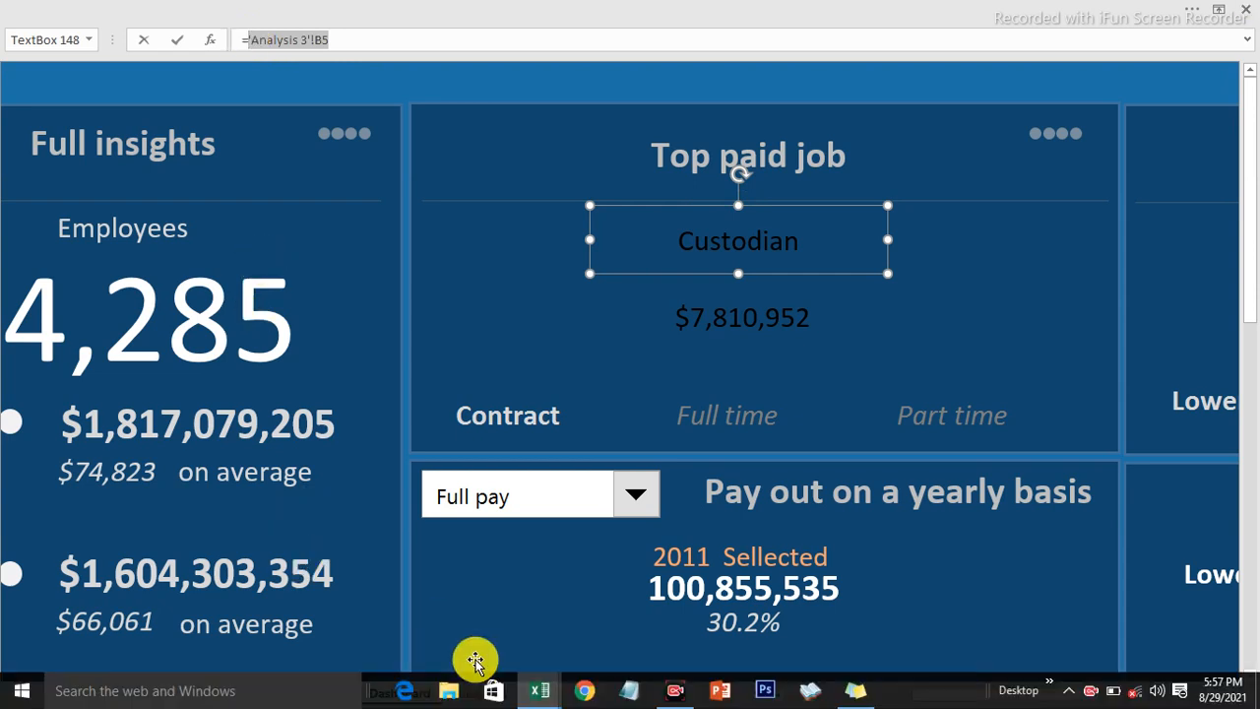
{"action": "left_click", "coordinate": [481, 693]}
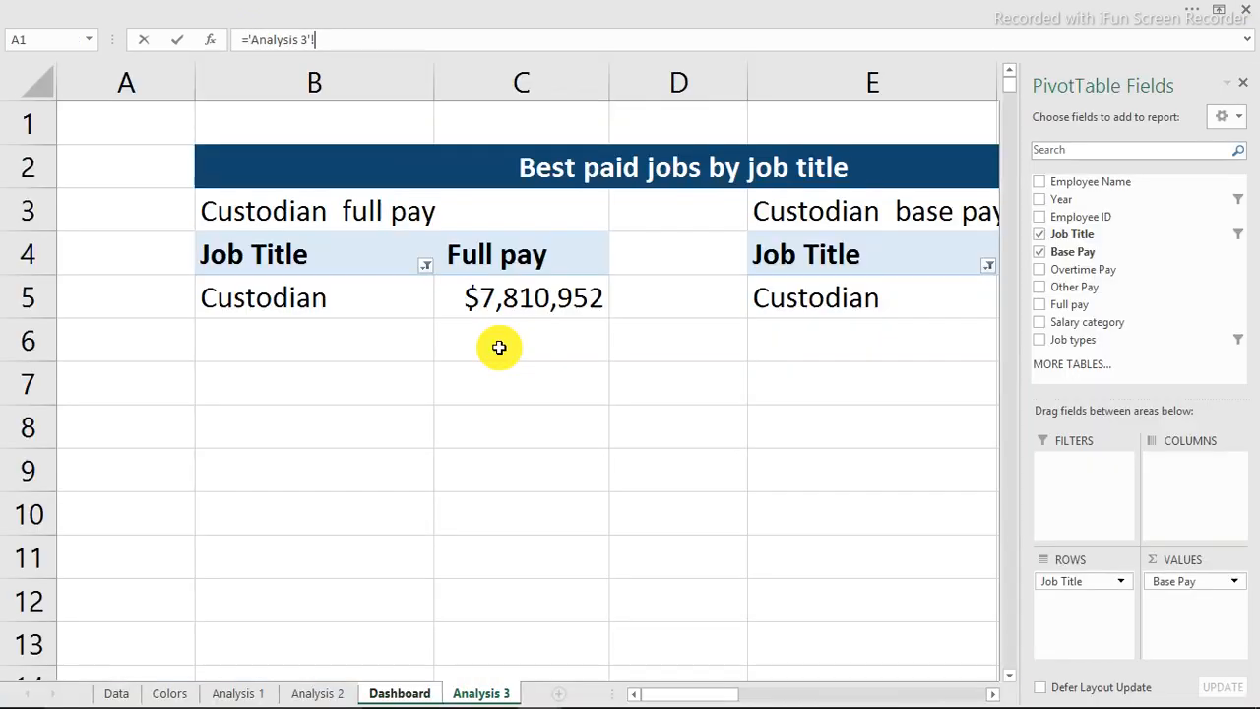
{"action": "left_click", "coordinate": [272, 203]}
{"action": "key", "text": "Return"}
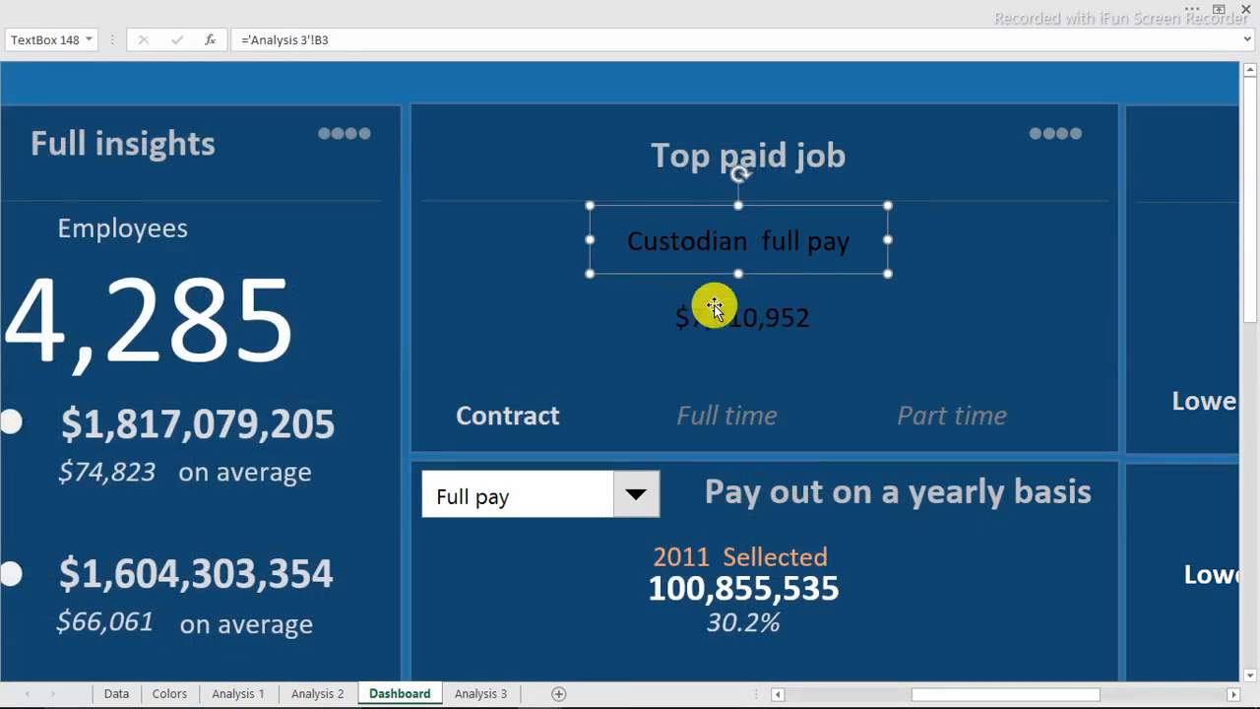
Switch the Job types slicer to Full time and then Part time, and widen the job title text box on both sides to fit its text.
{"action": "left_click", "coordinate": [739, 419]}
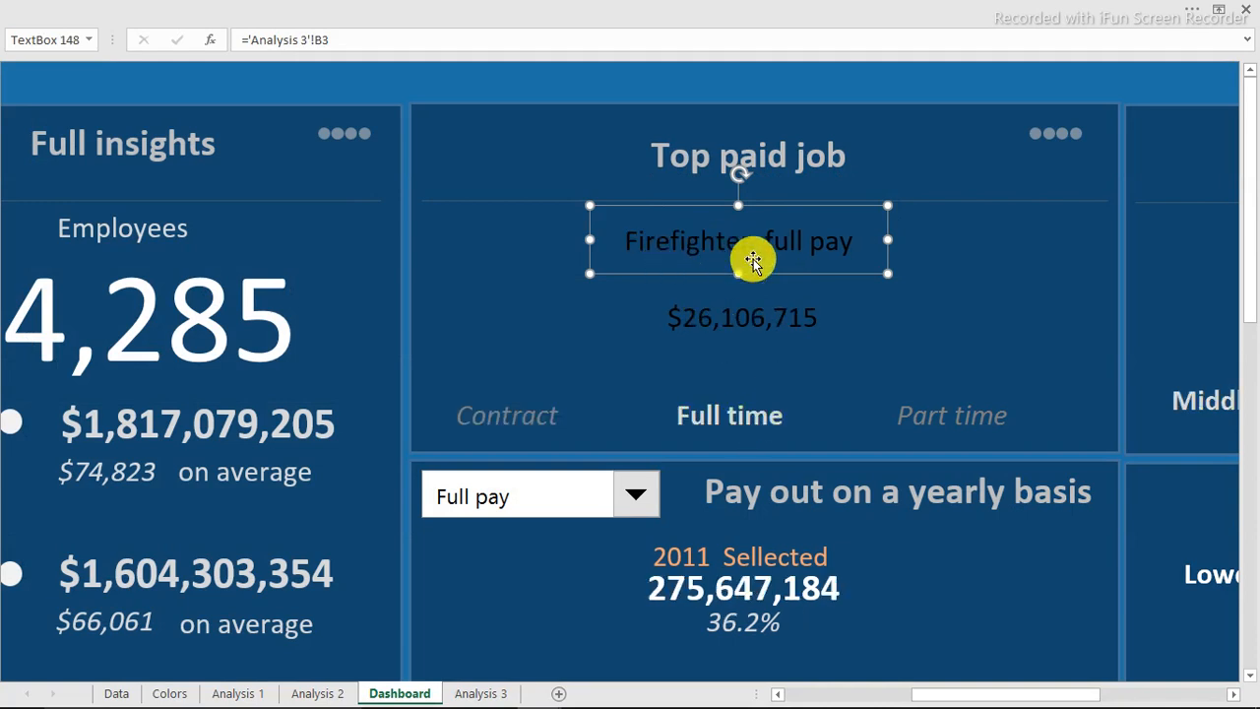
{"action": "left_click", "coordinate": [957, 413]}
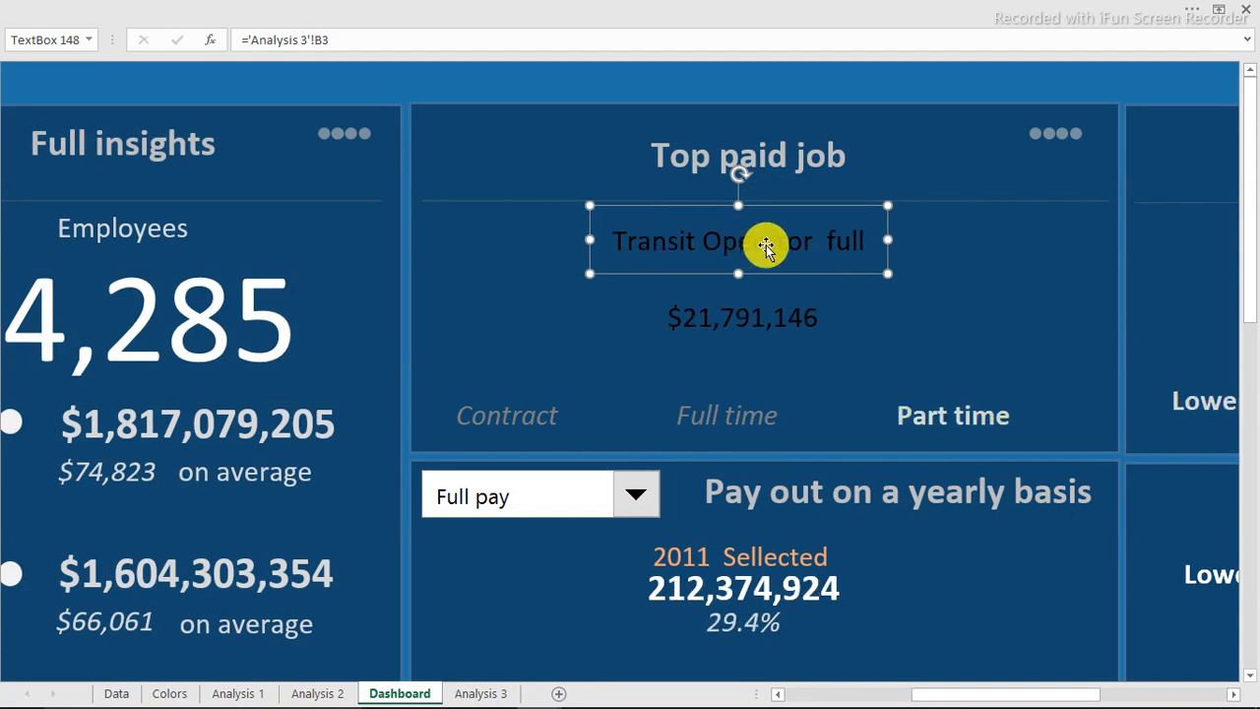
{"action": "left_click_drag", "start_coordinate": [889, 239], "coordinate": [973, 244]}
{"action": "left_click_drag", "start_coordinate": [591, 240], "coordinate": [475, 240]}
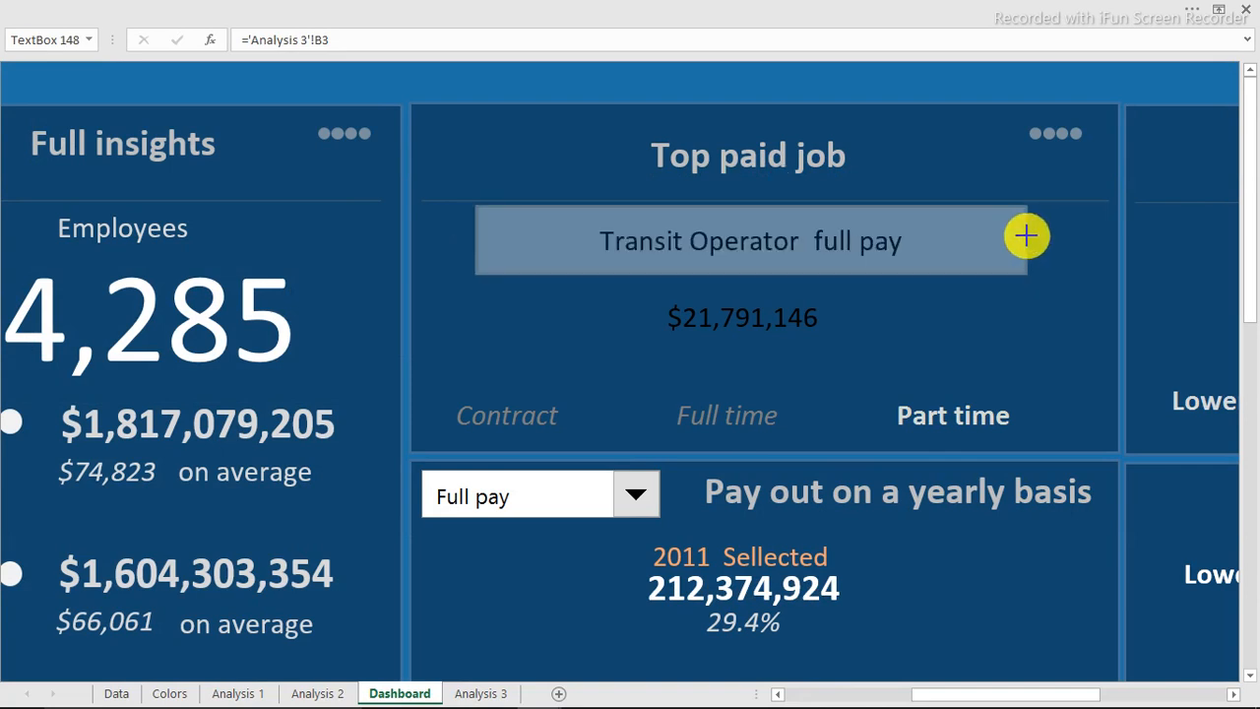
Stretch the pay text box across the full width of the Top paid job panel and make it taller.
{"action": "left_click", "coordinate": [775, 320]}
{"action": "left_click_drag", "start_coordinate": [890, 314], "coordinate": [934, 315]}
{"action": "left_click_drag", "start_coordinate": [590, 315], "coordinate": [551, 316]}
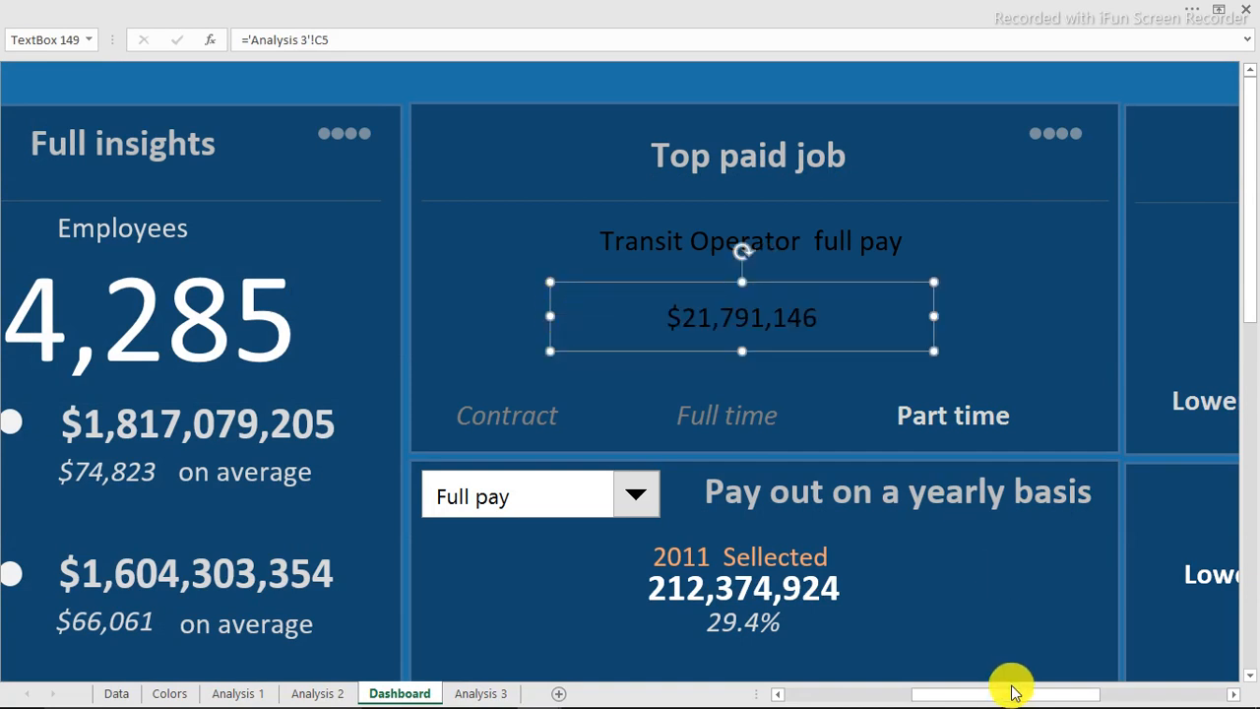
{"action": "left_click_drag", "start_coordinate": [938, 316], "coordinate": [1119, 317]}
{"action": "left_click_drag", "start_coordinate": [555, 317], "coordinate": [413, 317]}
{"action": "left_click_drag", "start_coordinate": [766, 365], "coordinate": [764, 388]}
Copy the formatting of the large employee count in Full insights onto the pay text box with Format Painter.
{"action": "left_click", "coordinate": [214, 294]}
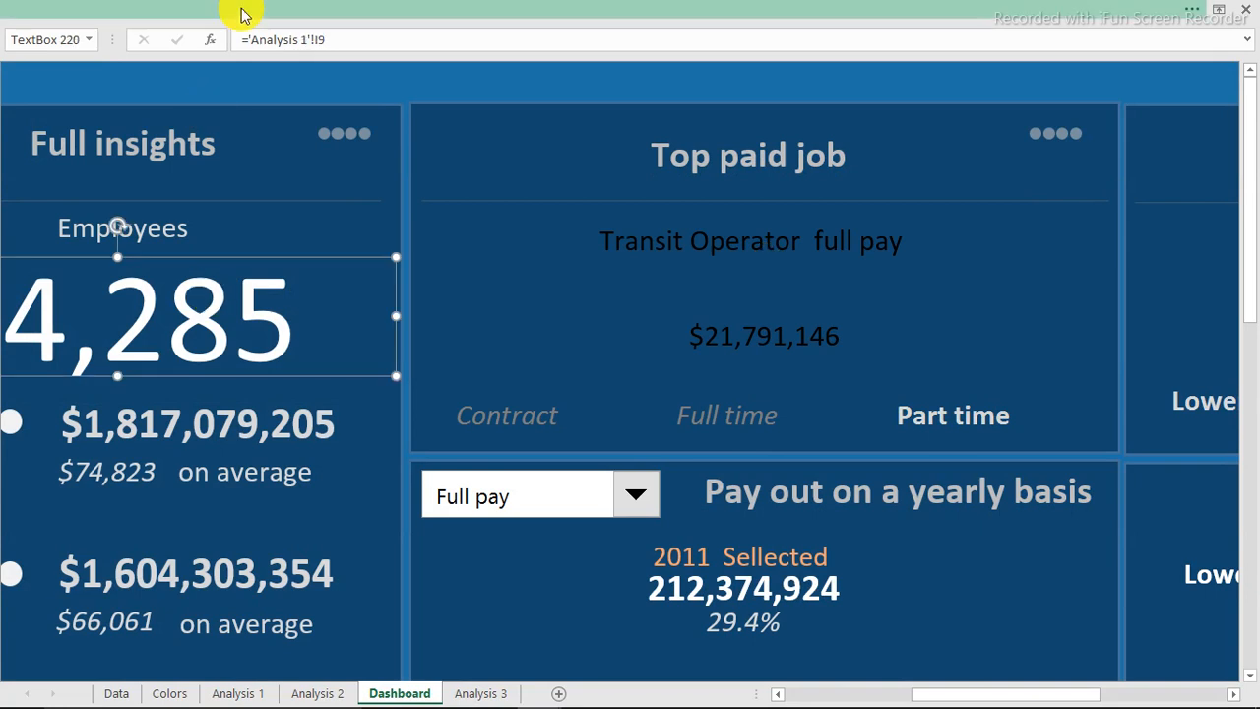
{"action": "left_click", "coordinate": [497, 11]}
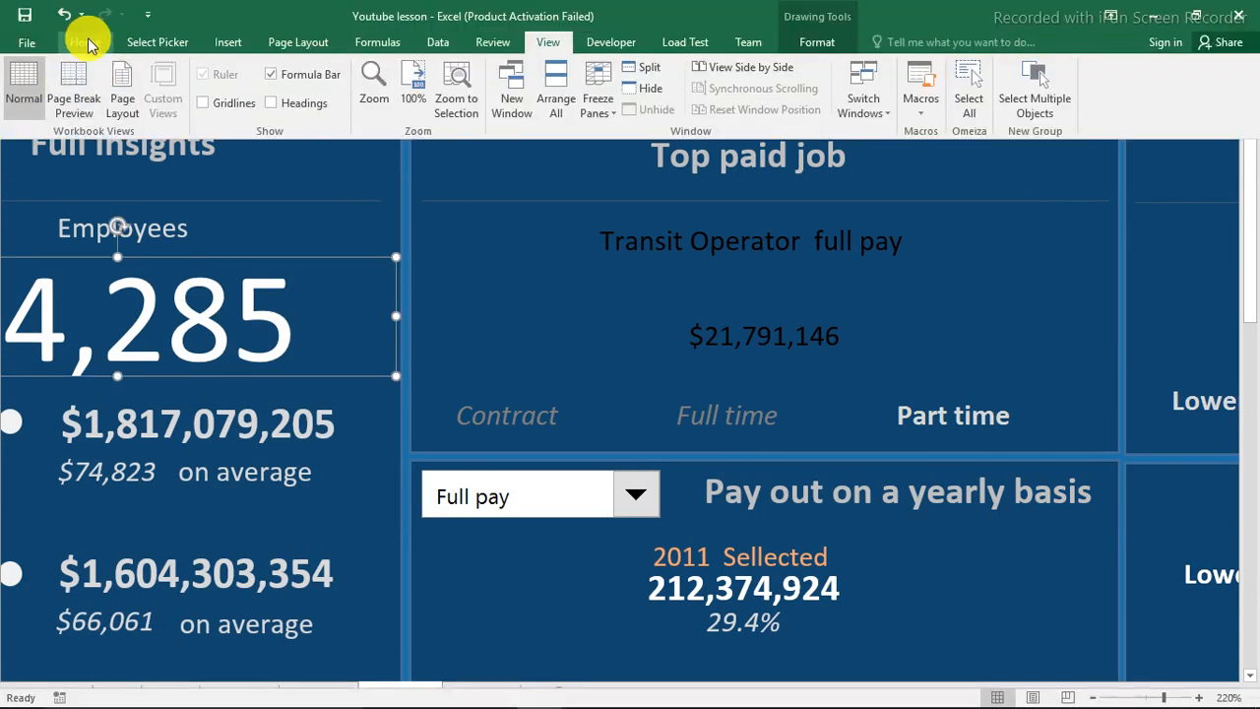
{"action": "left_click", "coordinate": [87, 42]}
{"action": "left_click", "coordinate": [89, 110]}
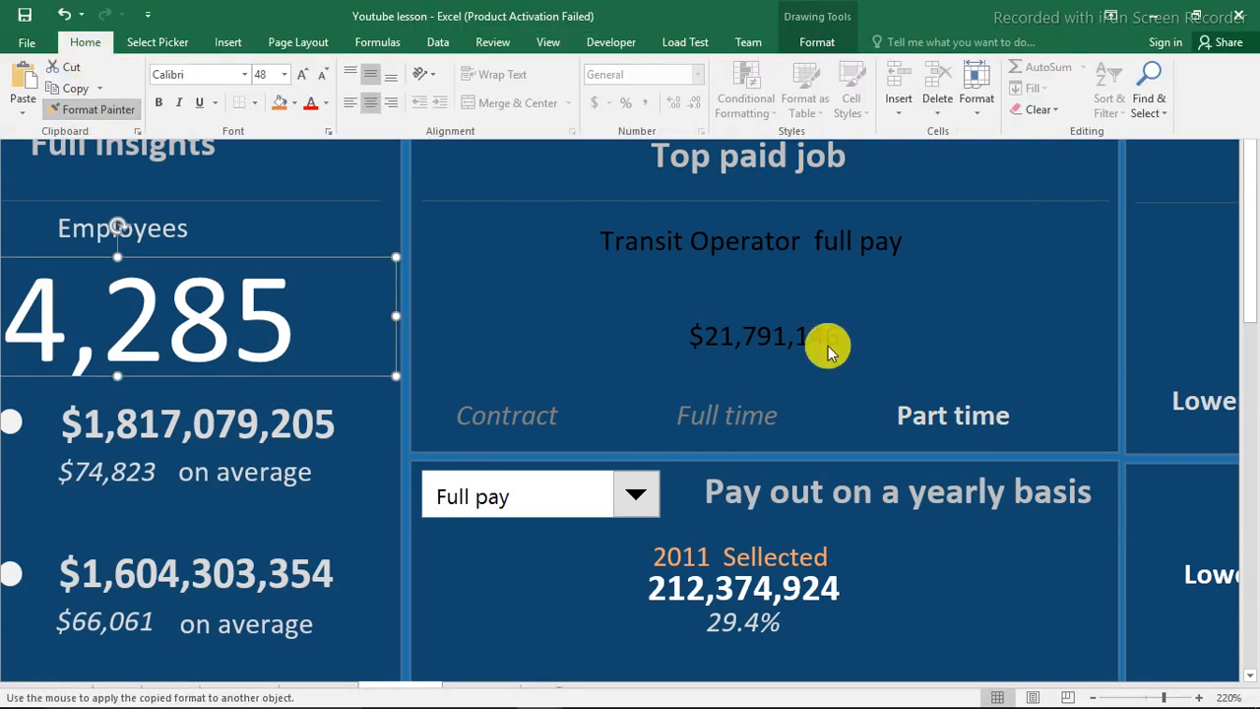
{"action": "left_click", "coordinate": [773, 338]}
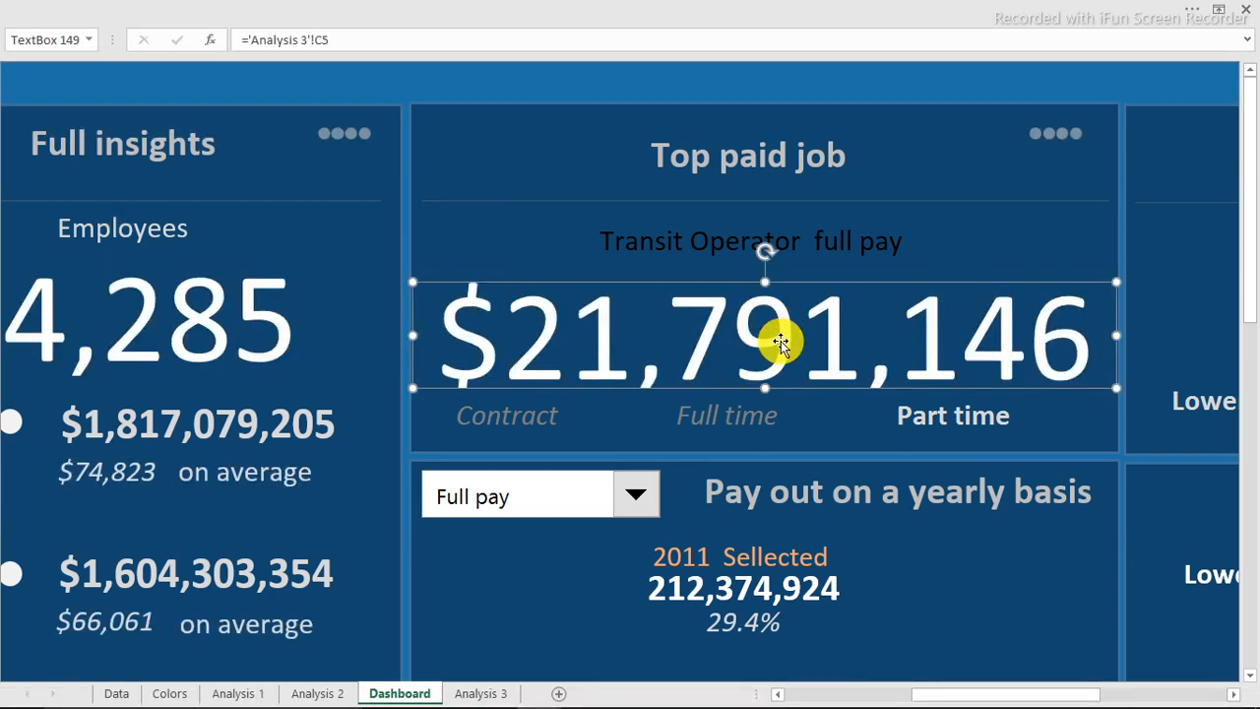
Set the job title text box's font colour to light grey, trying bold and switching it off again.
{"action": "left_click", "coordinate": [720, 247]}
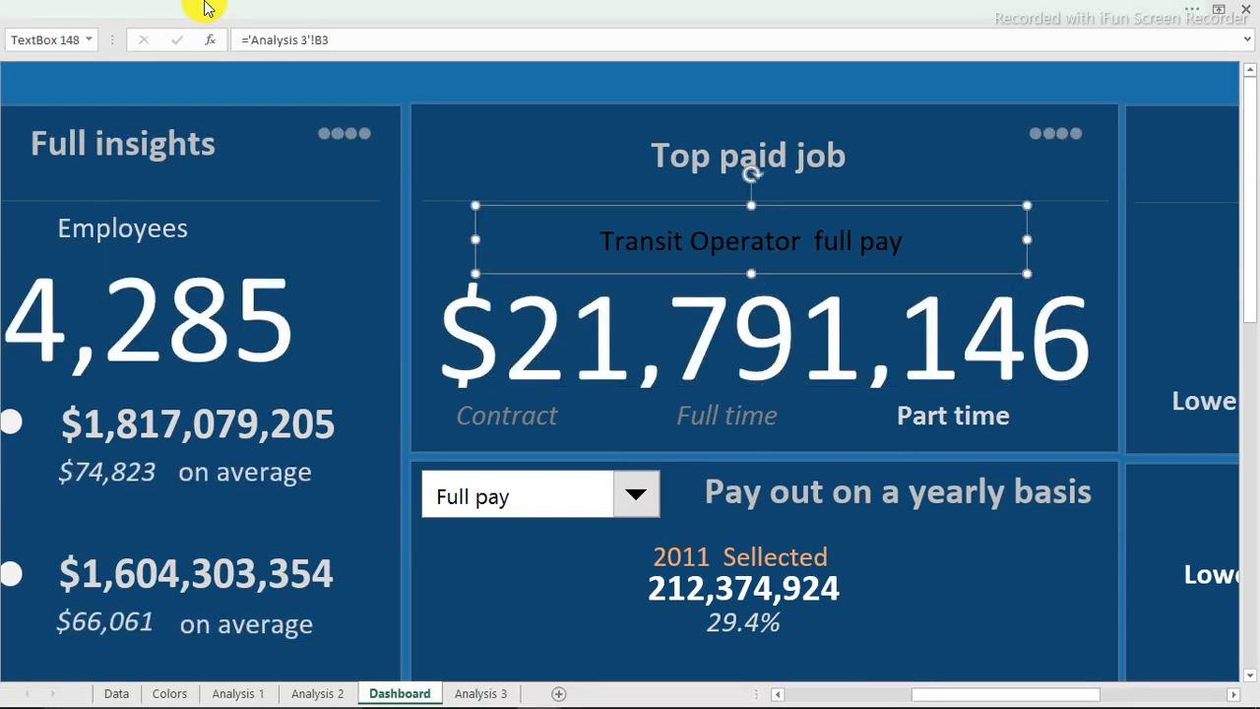
{"action": "left_click", "coordinate": [227, 8]}
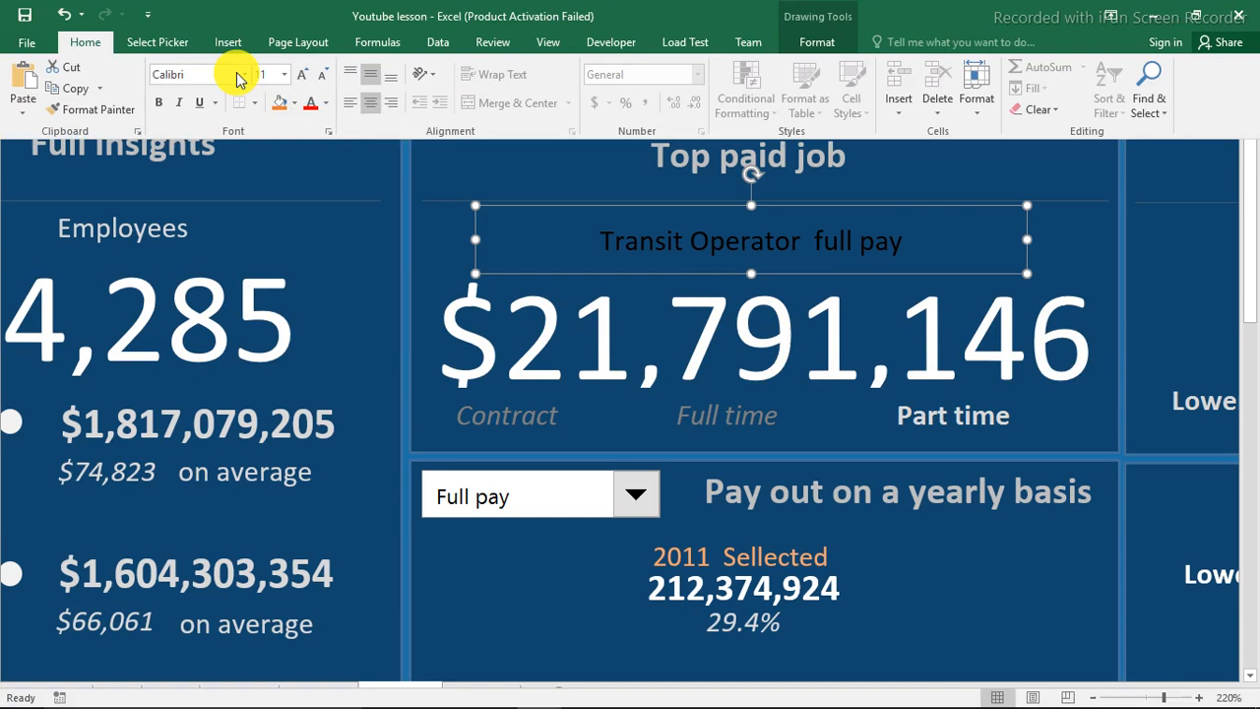
{"action": "left_click", "coordinate": [326, 103]}
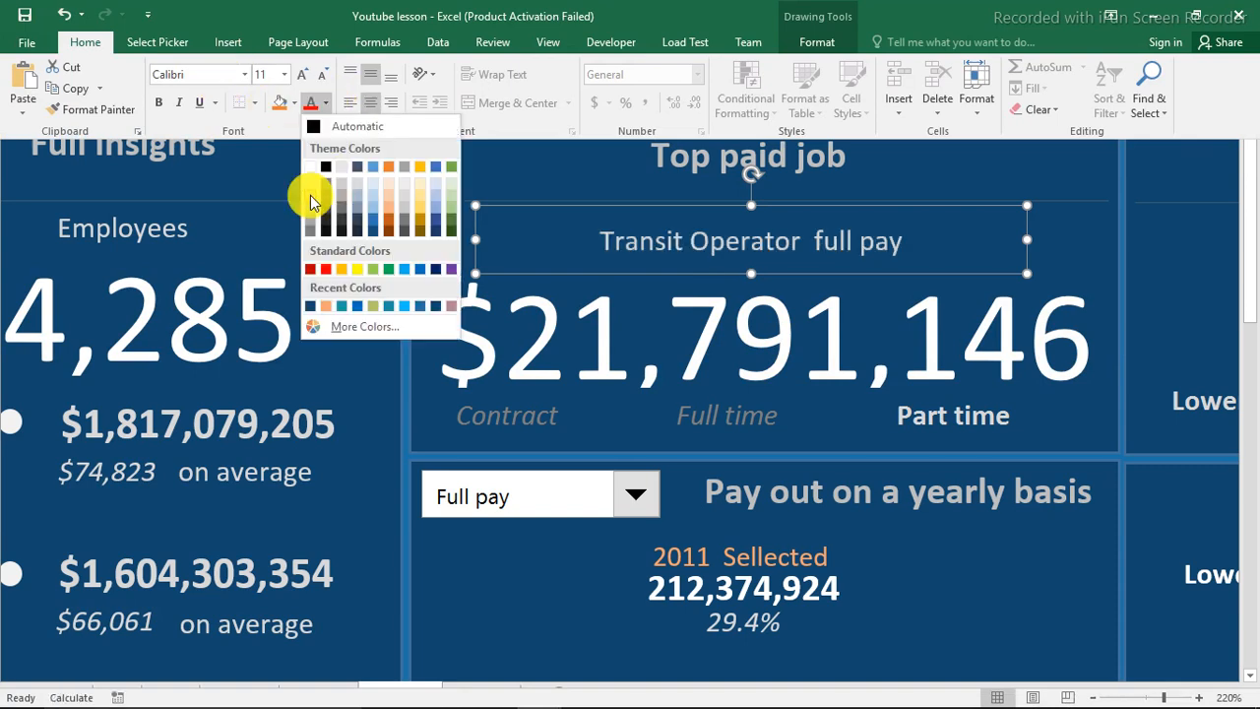
{"action": "left_click", "coordinate": [310, 196]}
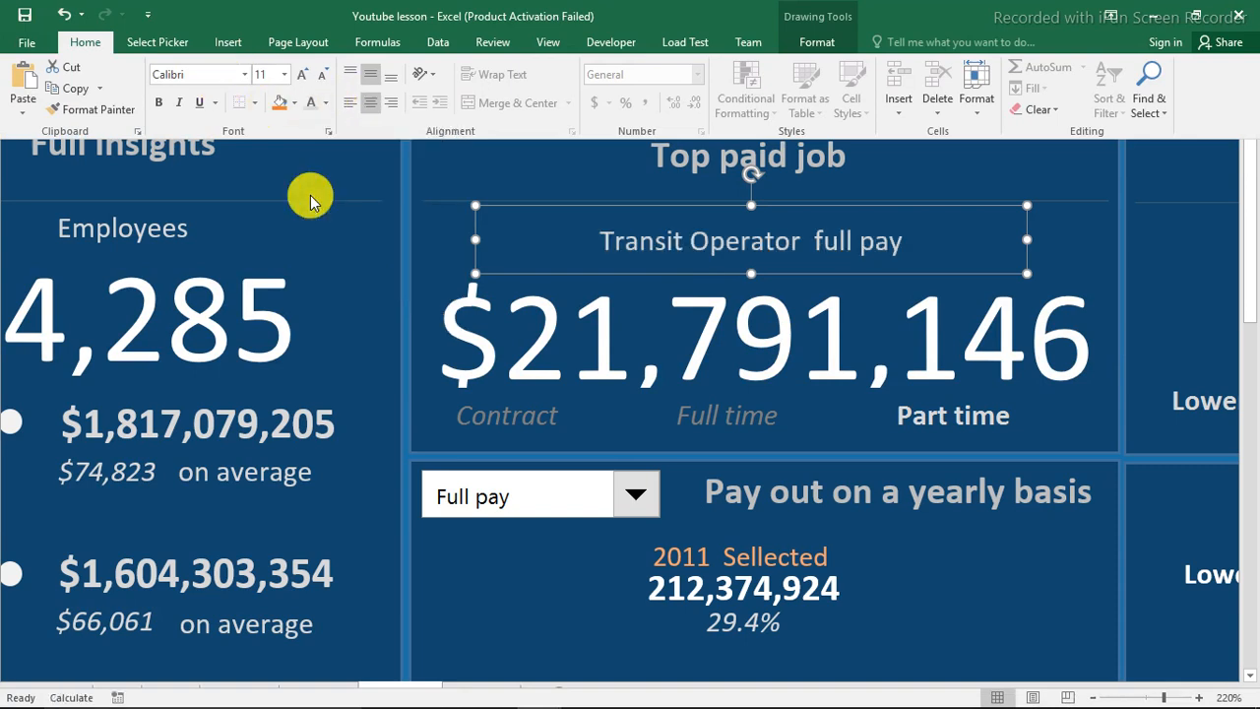
{"action": "left_click", "coordinate": [162, 103]}
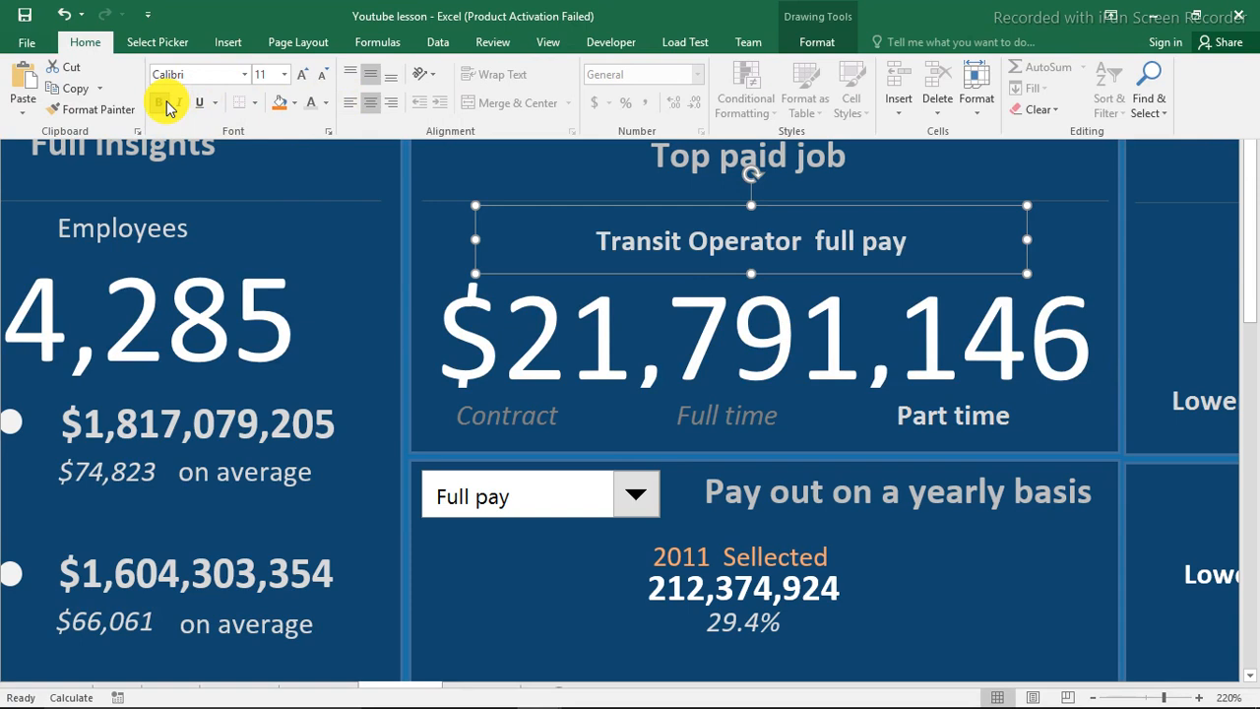
{"action": "left_click", "coordinate": [163, 104]}
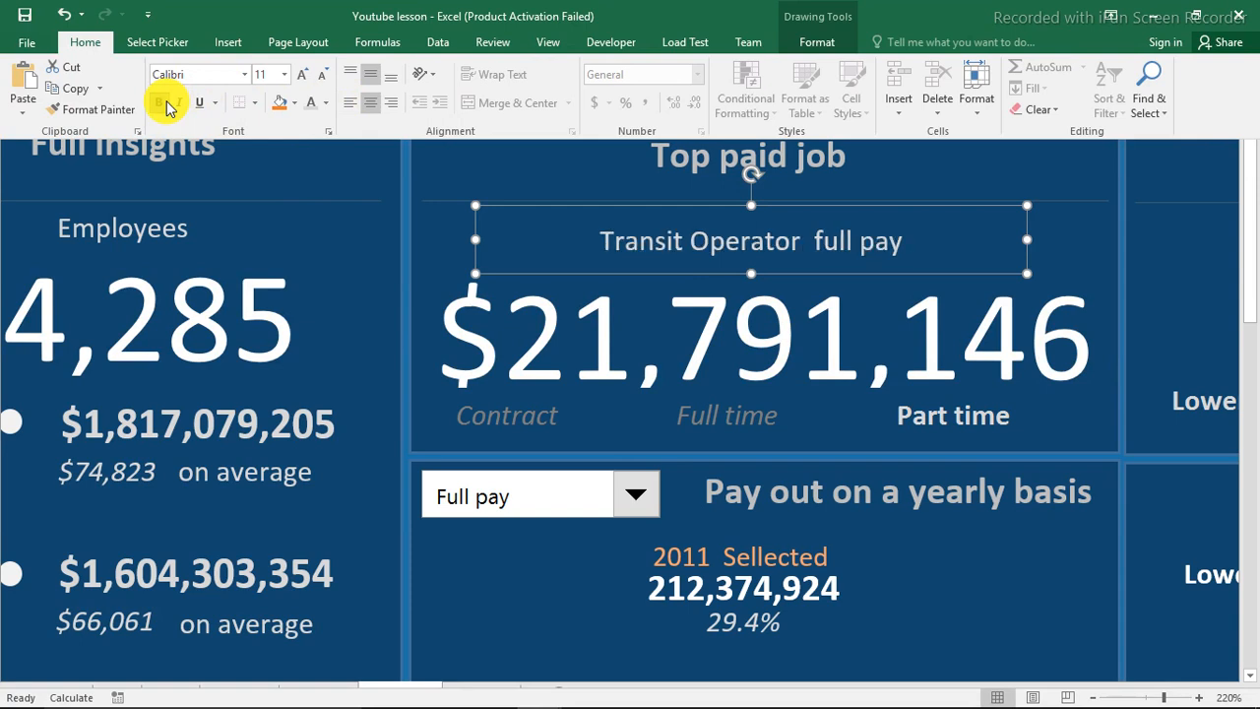
Move the pay text box slightly up, away from the slicer, and switch Job types to Full time and then Contract.
{"action": "left_click", "coordinate": [742, 371]}
{"action": "left_click", "coordinate": [747, 362]}
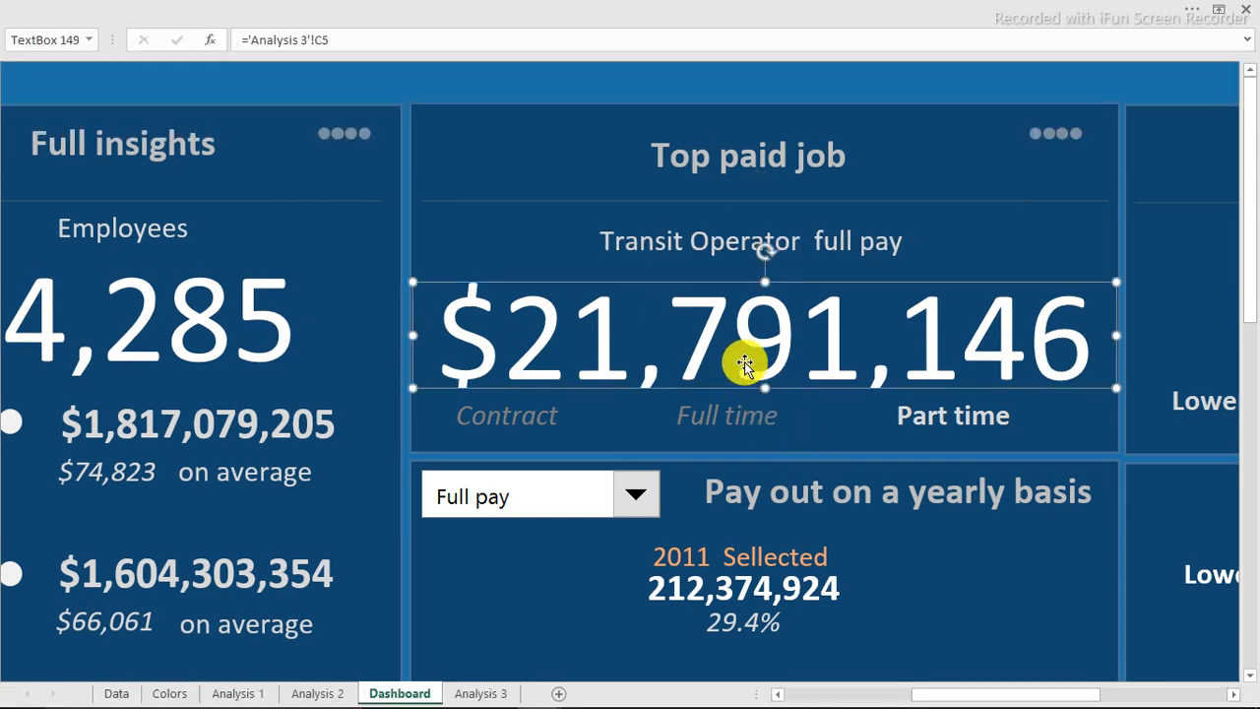
{"action": "mouse_move", "coordinate": [778, 385]}
{"action": "left_mouse_down"}
{"action": "mouse_move", "coordinate": [782, 375]}
{"action": "mouse_move", "coordinate": [766, 390]}
{"action": "left_mouse_up"}
{"action": "left_click", "coordinate": [739, 417]}
{"action": "left_click", "coordinate": [528, 417]}
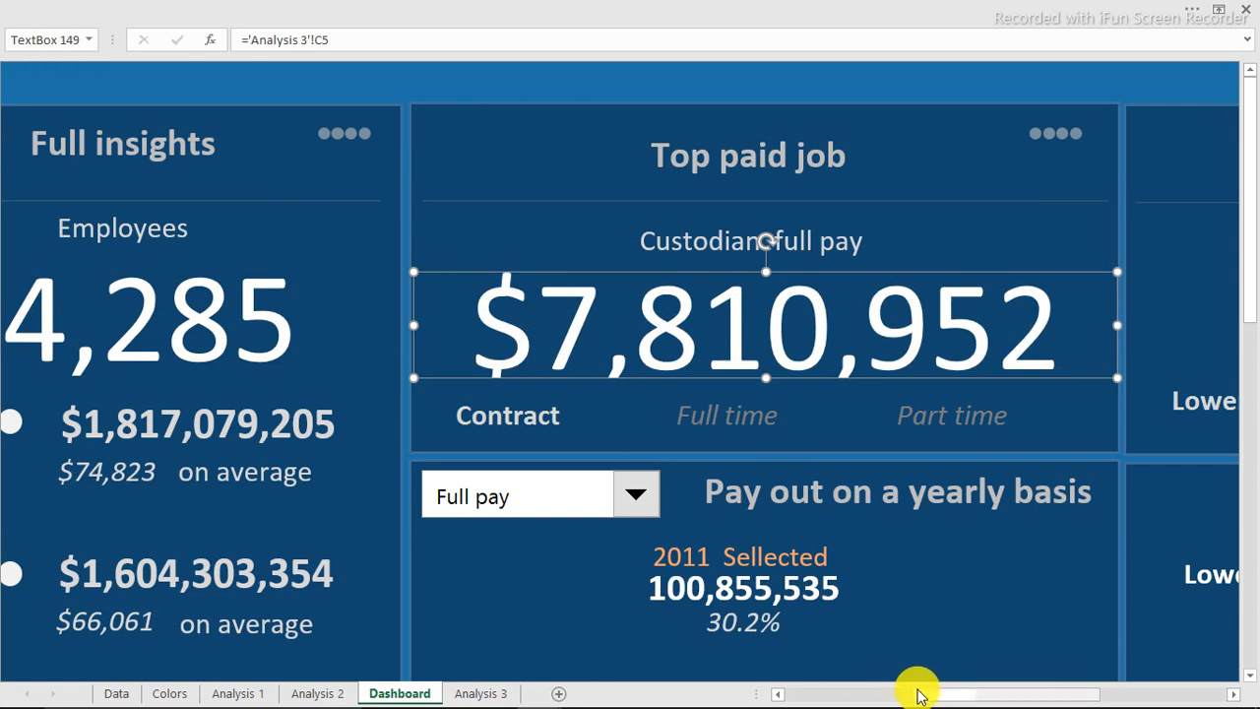
Duplicate the job title and pay text boxes together into the second Top paid job panel, above the earner categories.
{"action": "left_click_drag", "start_coordinate": [916, 694], "coordinate": [1022, 692]}
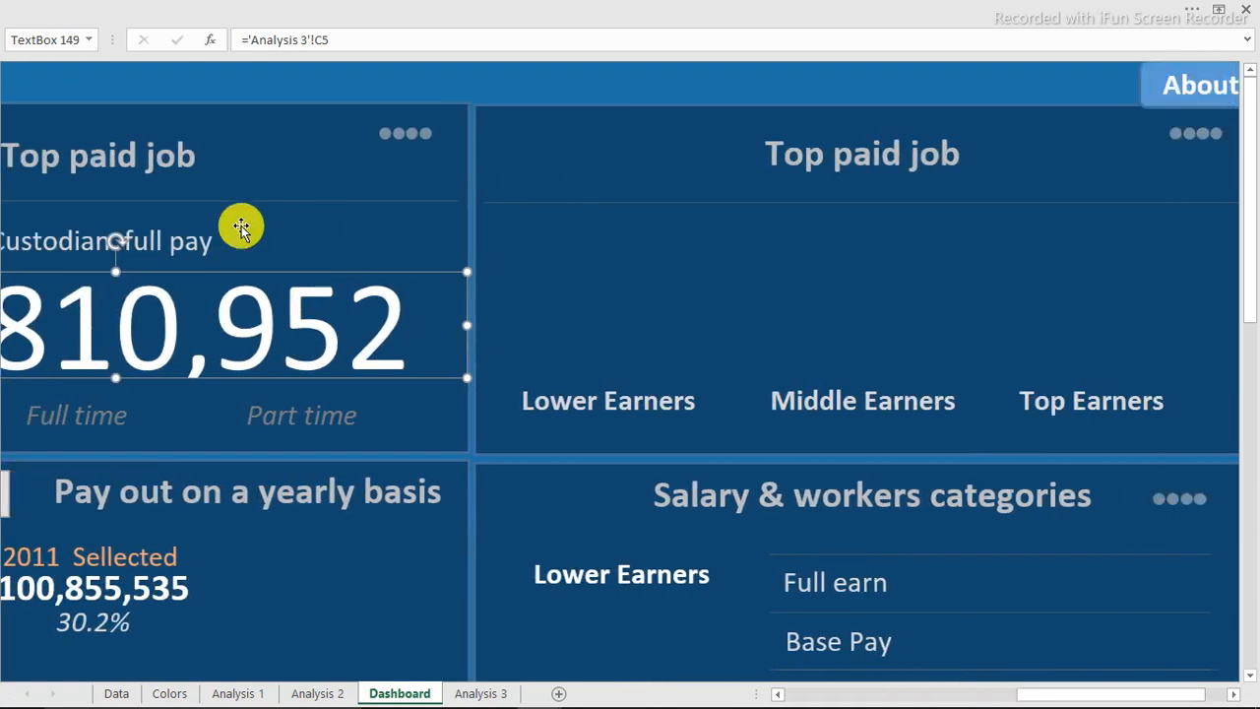
{"action": "left_click", "coordinate": [191, 243], "text": "shift"}
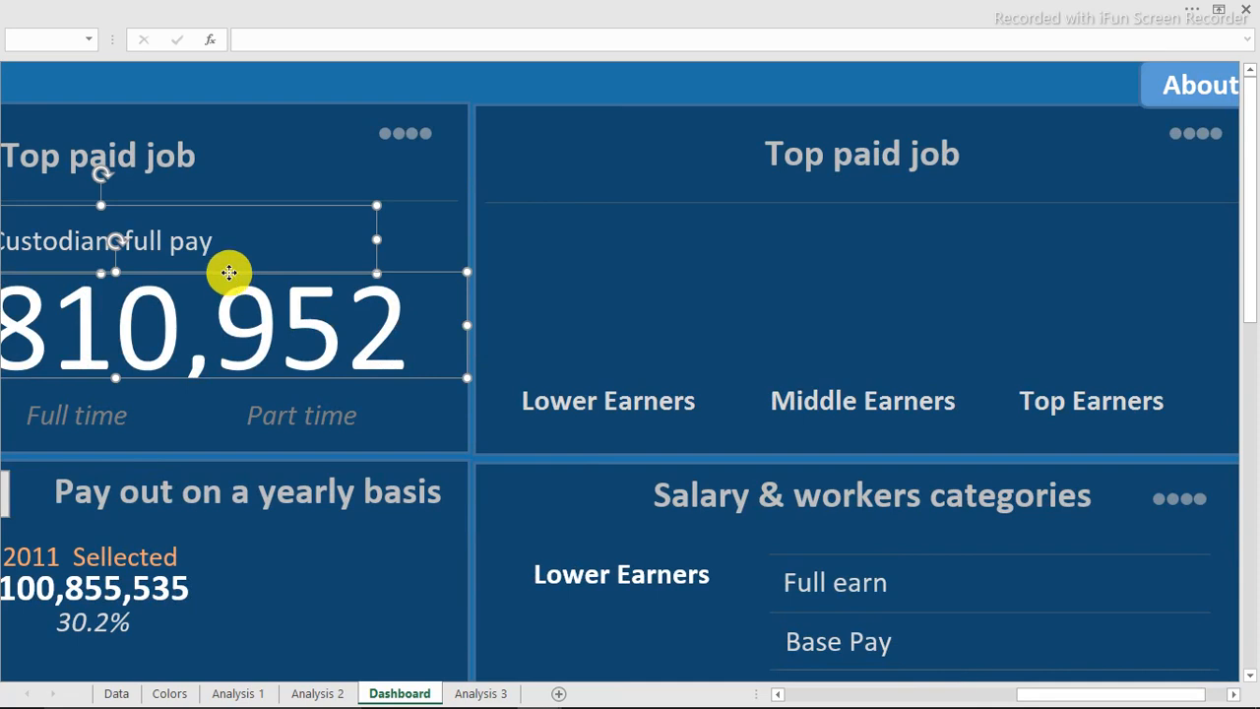
{"action": "left_click_drag", "start_coordinate": [228, 273], "coordinate": [966, 269]}
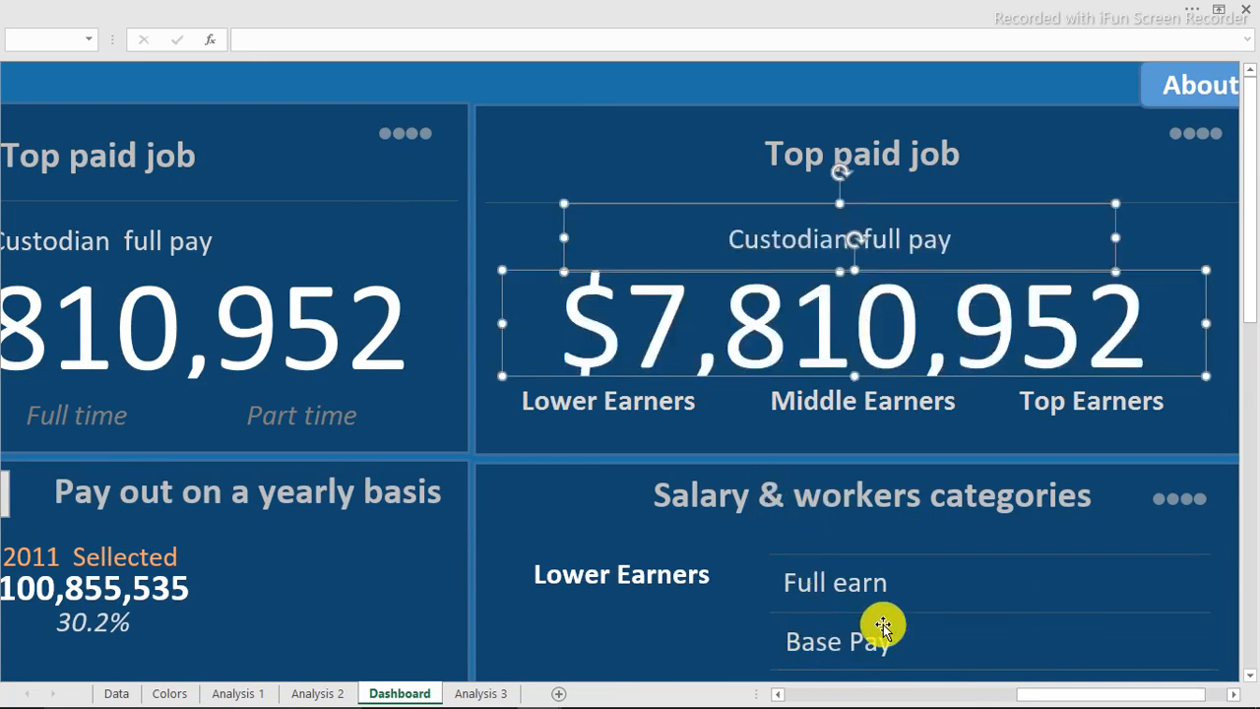
{"action": "left_click", "coordinate": [628, 65]}
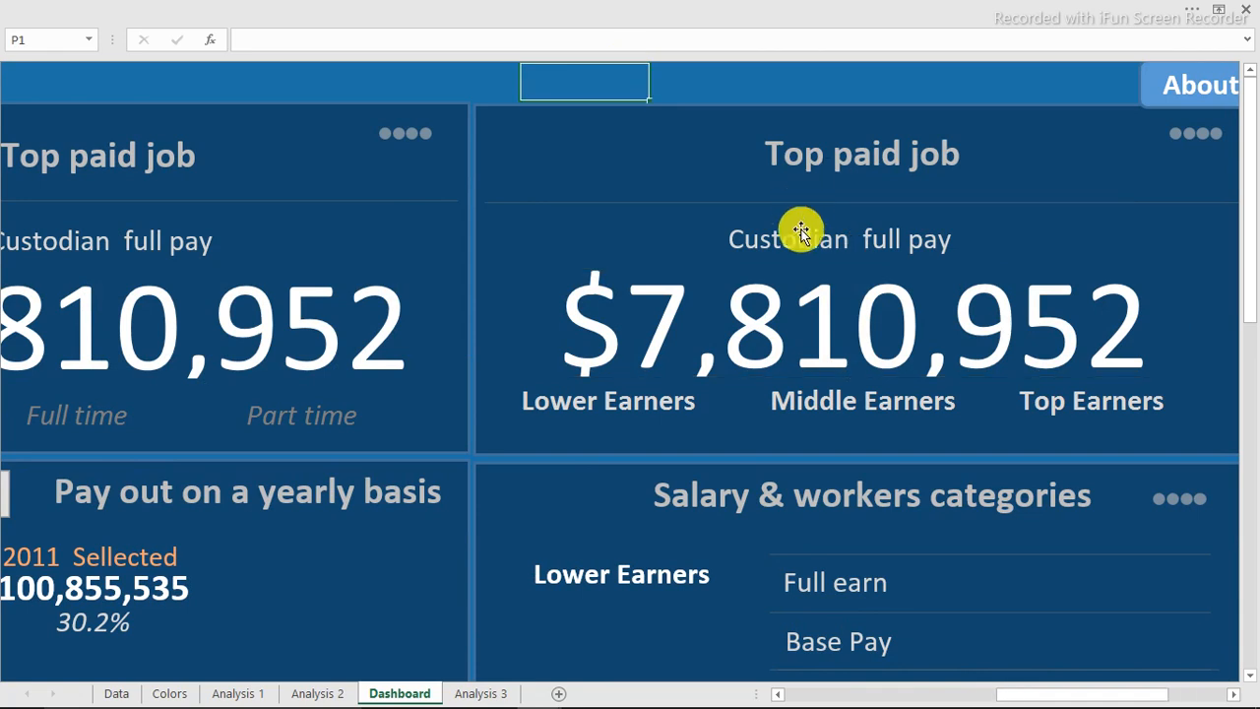
Link the copied job title text box to the base pay title in cell E3 of Analysis 3.
{"action": "left_click", "coordinate": [802, 232]}
{"action": "left_click_drag", "start_coordinate": [338, 38], "coordinate": [251, 43]}
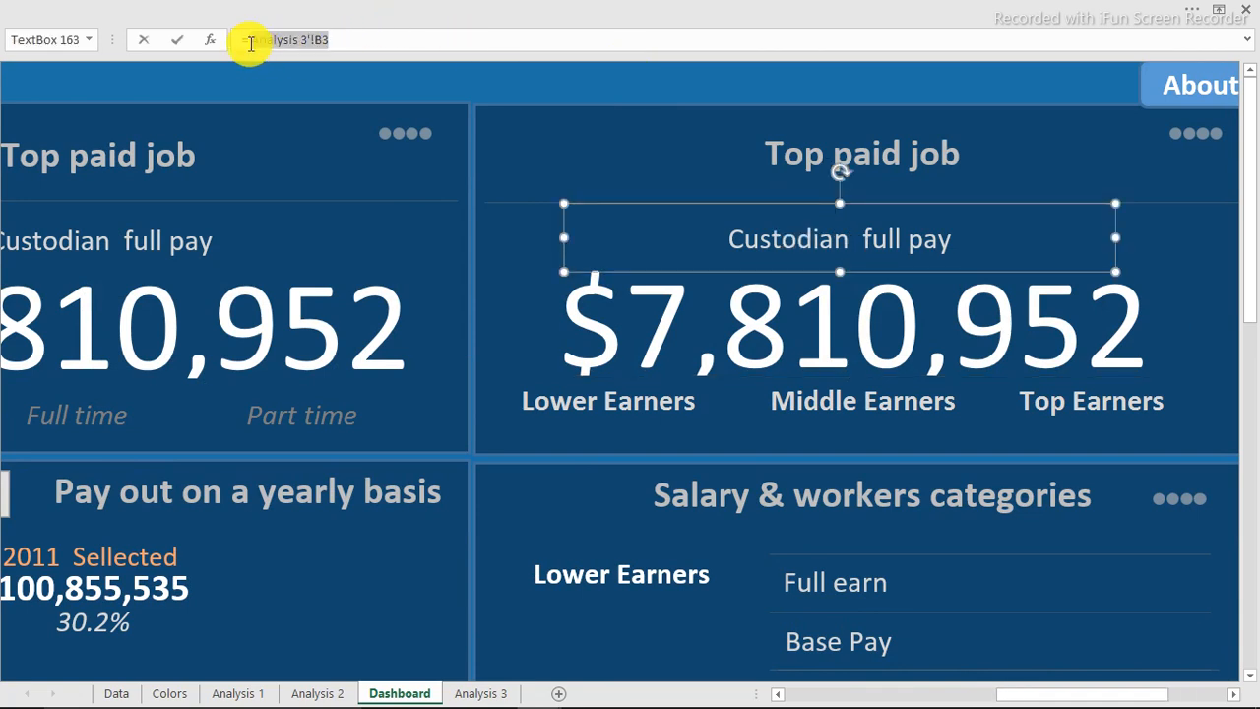
{"action": "left_click", "coordinate": [487, 692]}
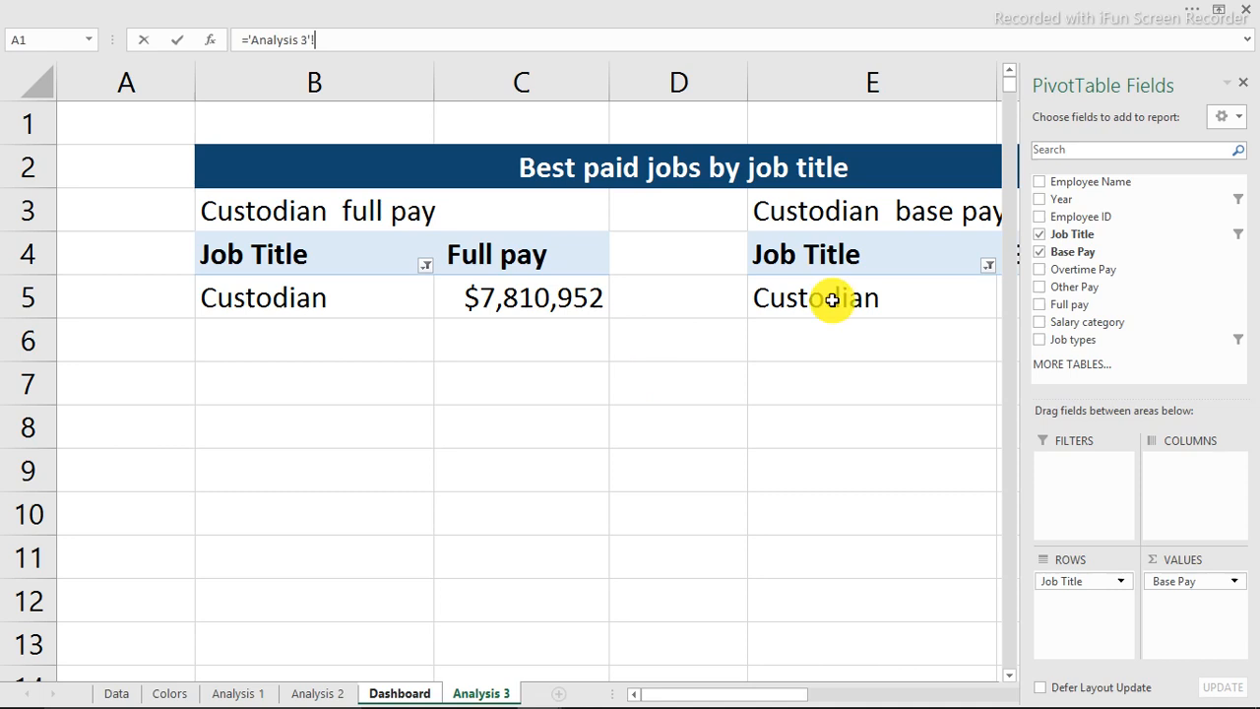
{"action": "left_click", "coordinate": [844, 213]}
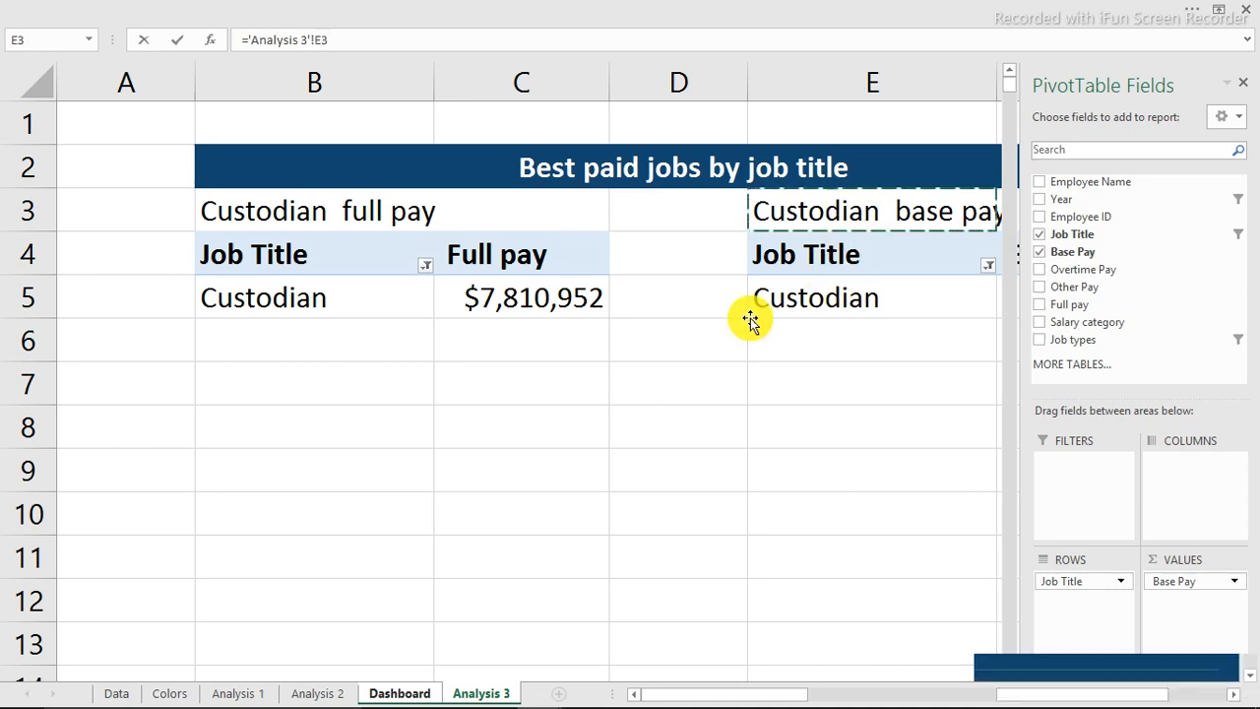
{"action": "key", "text": "Return"}
Link the copied pay text box to the Base Pay amount in cell F5 of Analysis 3.
{"action": "left_click", "coordinate": [807, 313]}
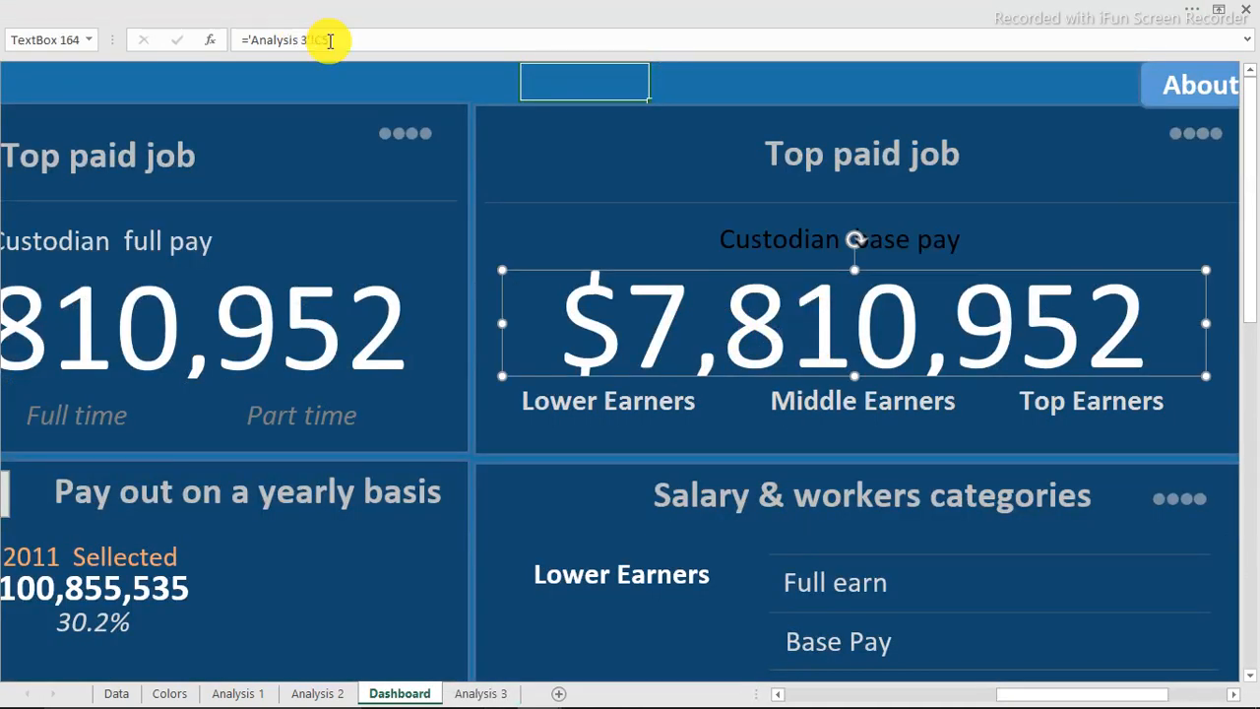
{"action": "left_click_drag", "start_coordinate": [329, 40], "coordinate": [239, 42]}
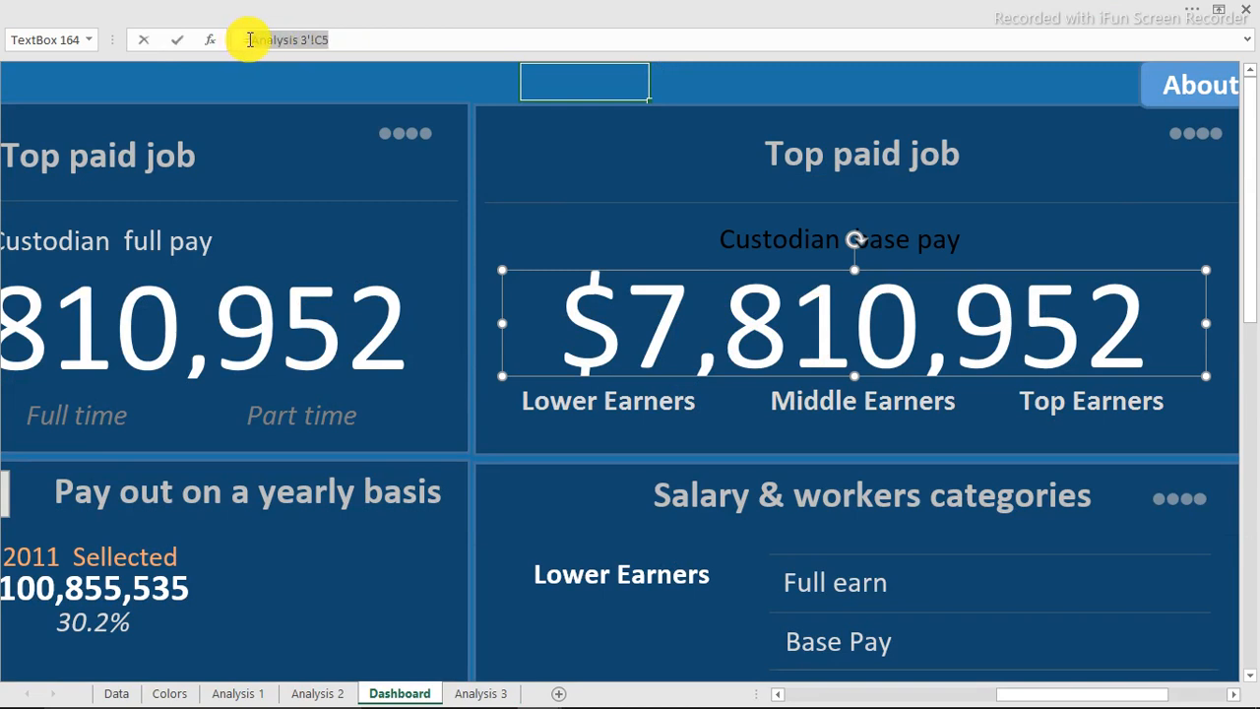
{"action": "left_click", "coordinate": [477, 693]}
{"action": "left_click_drag", "start_coordinate": [802, 692], "coordinate": [884, 697]}
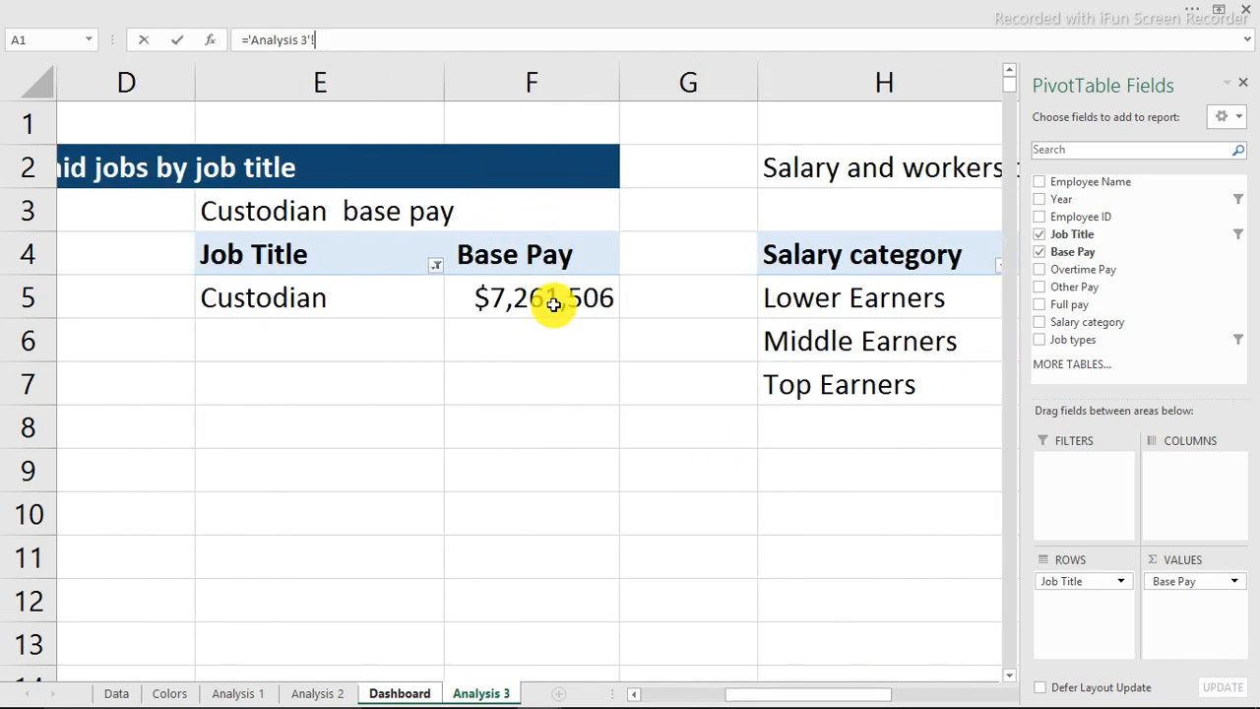
{"action": "left_click", "coordinate": [553, 305]}
{"action": "key", "text": "Return"}
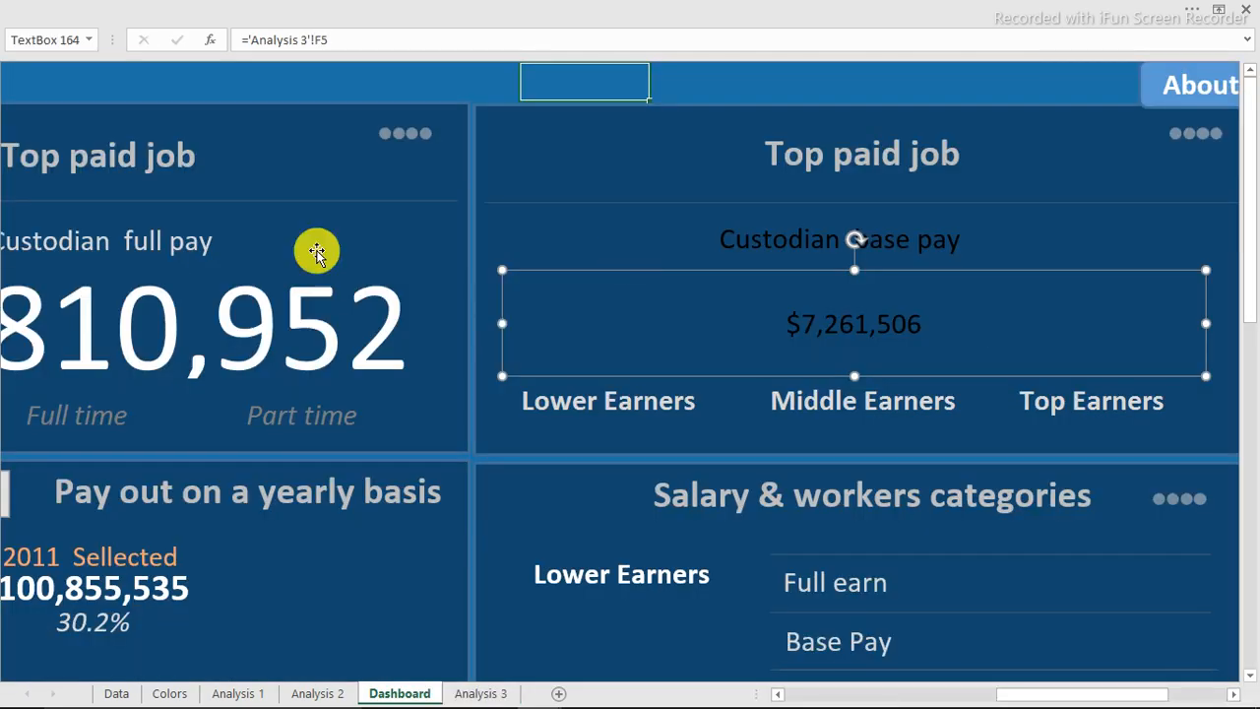
Copy the first panel's pay text box formatting onto the base pay amount with Format Painter.
{"action": "left_click", "coordinate": [168, 305]}
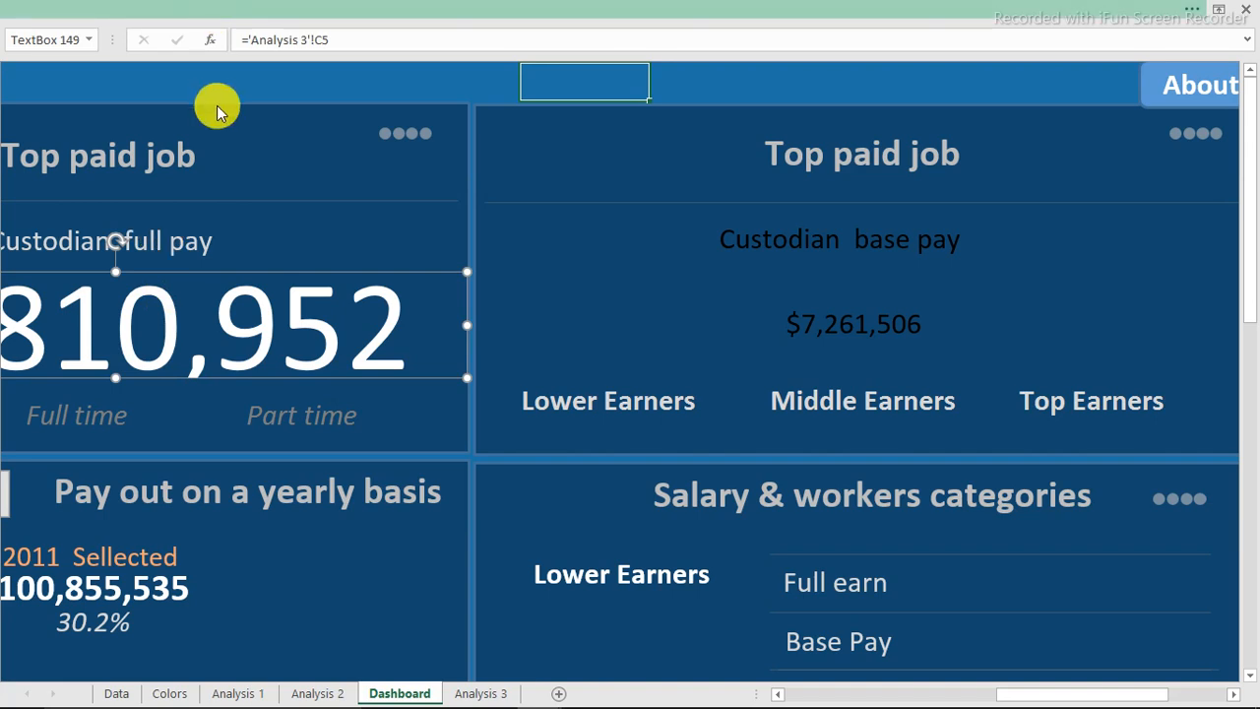
{"action": "left_click", "coordinate": [196, 10]}
{"action": "left_click", "coordinate": [91, 108]}
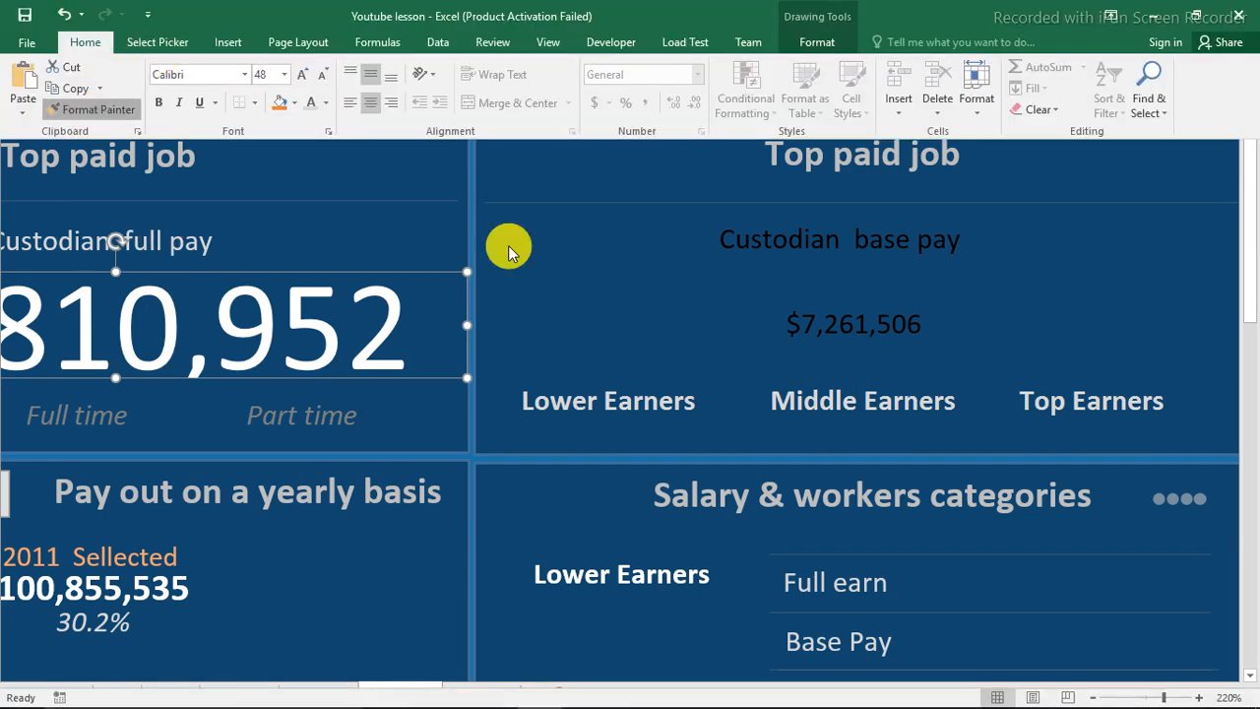
{"action": "left_click", "coordinate": [864, 332]}
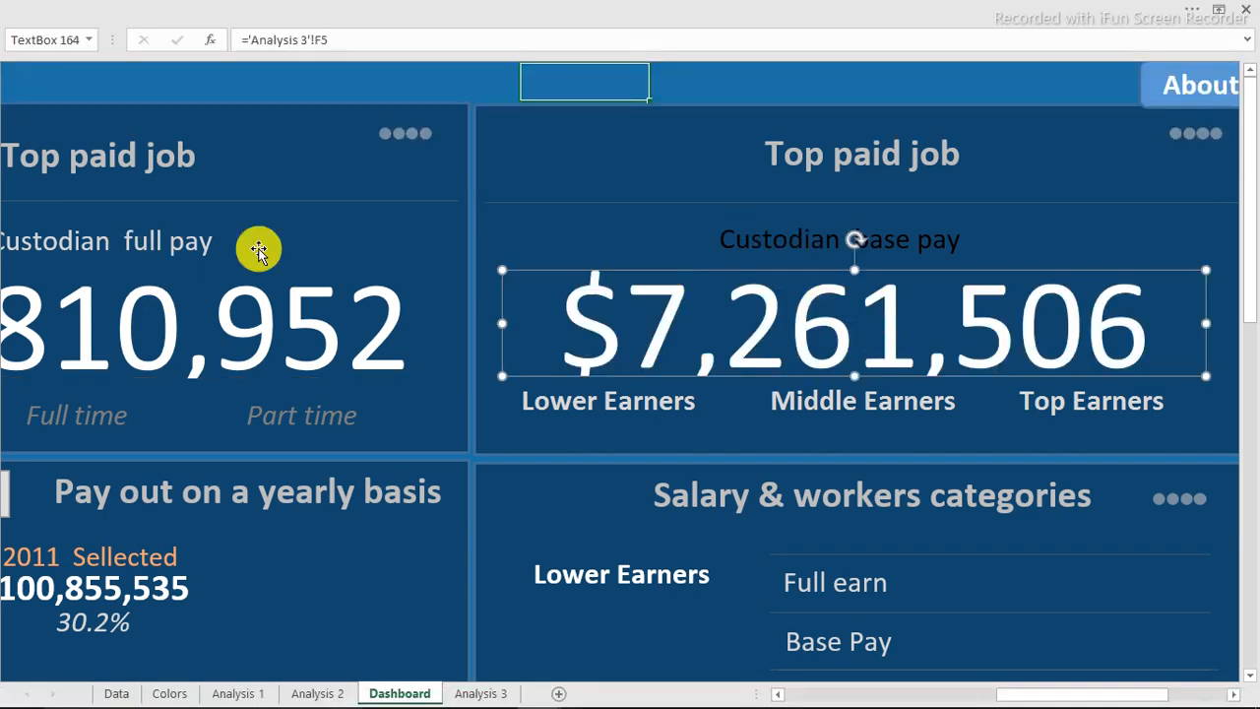
Copy the full pay job title's formatting onto the base pay job title with Format Painter.
{"action": "left_click", "coordinate": [207, 244]}
{"action": "left_click", "coordinate": [126, 7]}
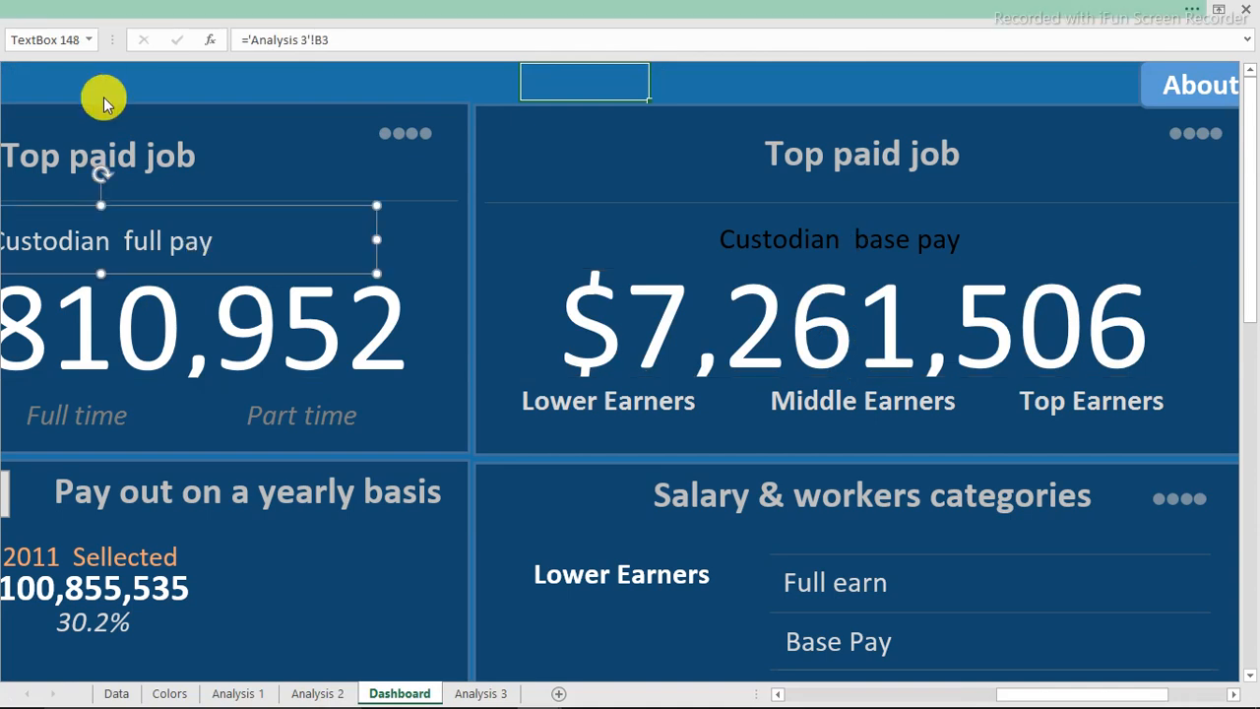
{"action": "left_click", "coordinate": [98, 108]}
{"action": "key", "text": "Escape"}
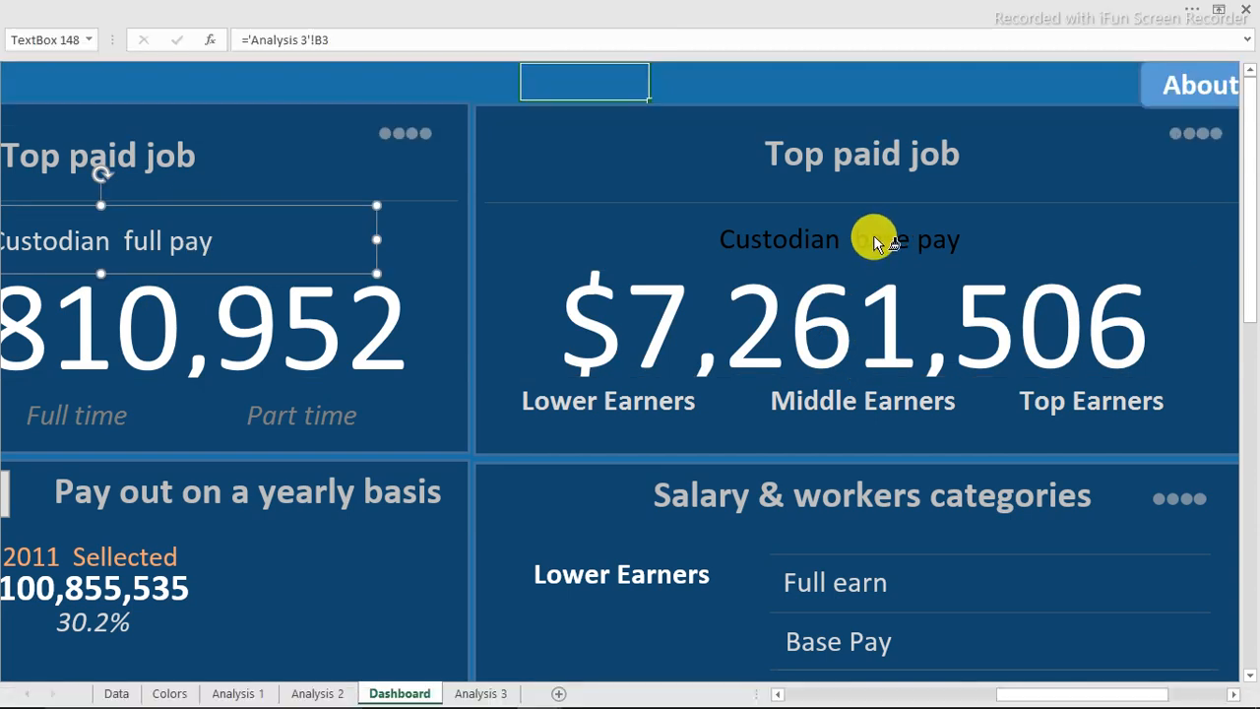
{"action": "left_click", "coordinate": [876, 241]}
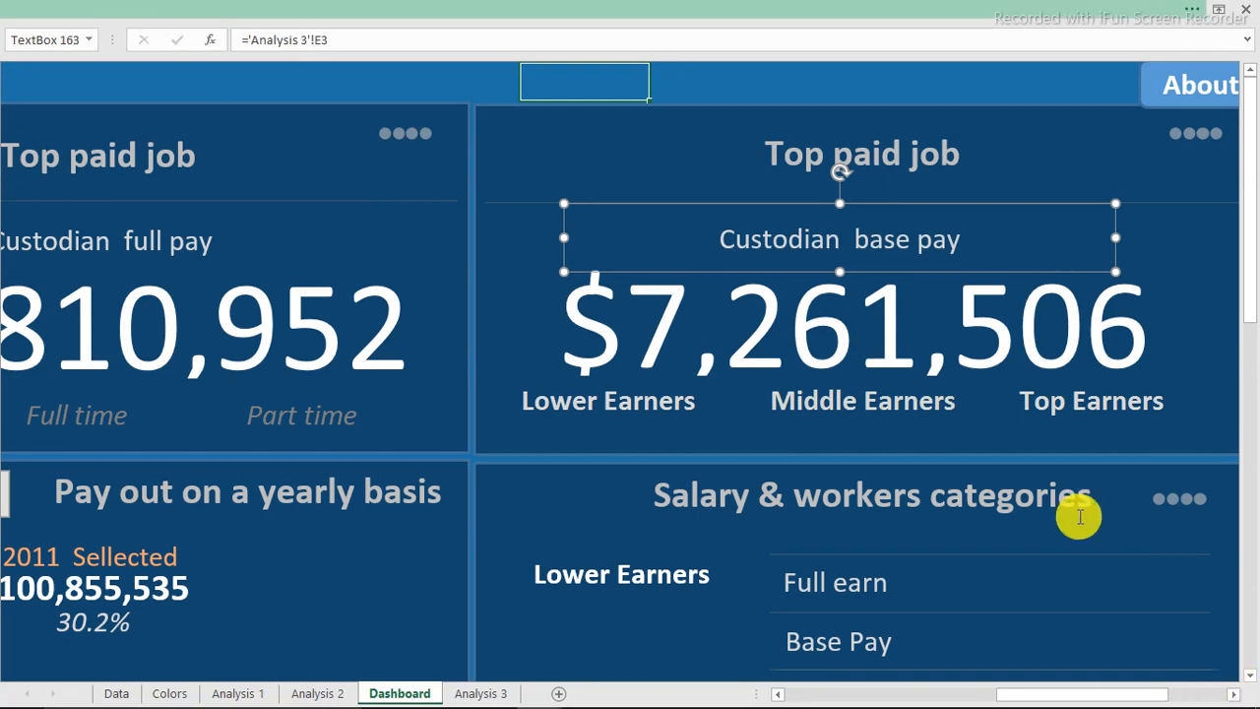
Zoom the dashboard out to 100% and test both Top paid job panels with job types Full time and Part time.
{"action": "left_click", "coordinate": [1151, 699]}
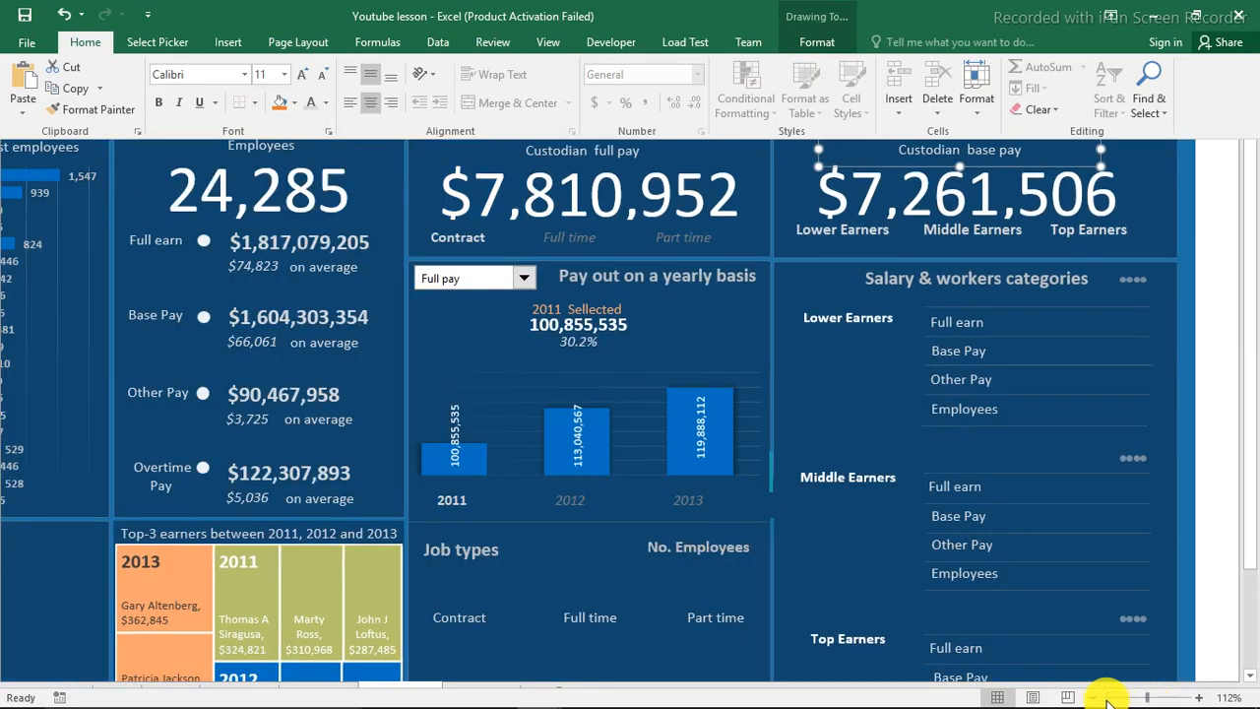
{"action": "left_click", "coordinate": [1096, 698]}
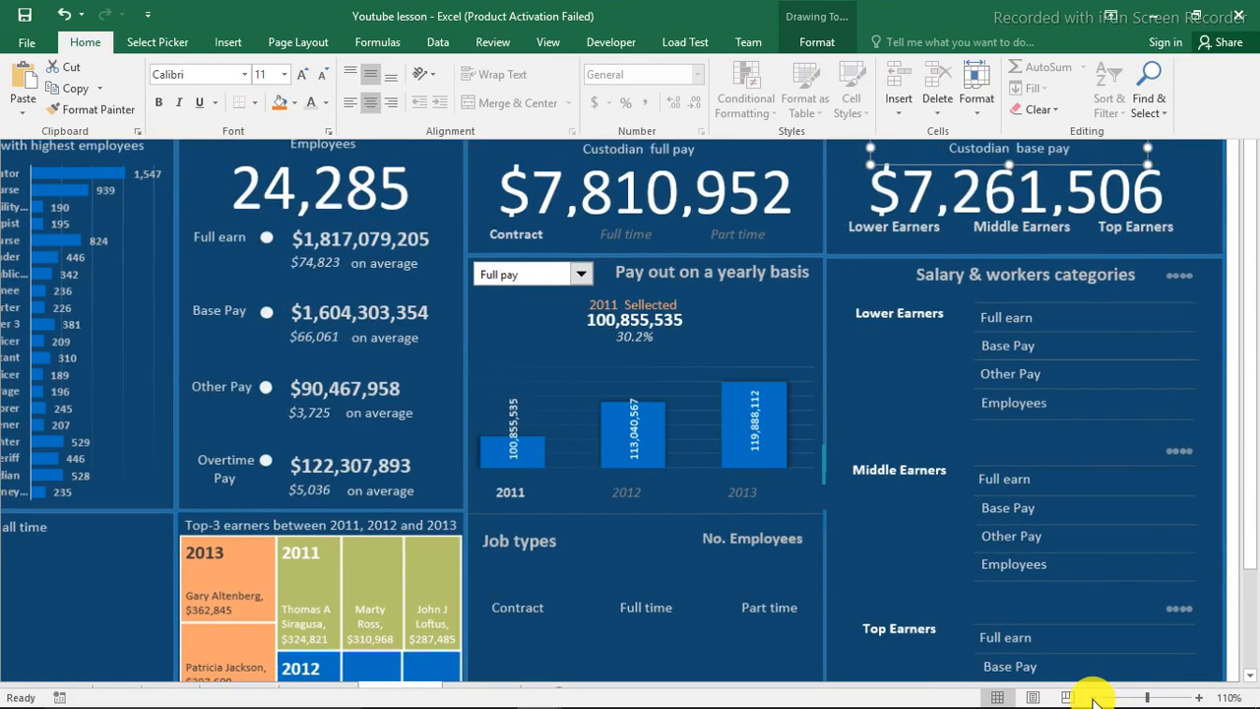
{"action": "left_click", "coordinate": [1093, 695]}
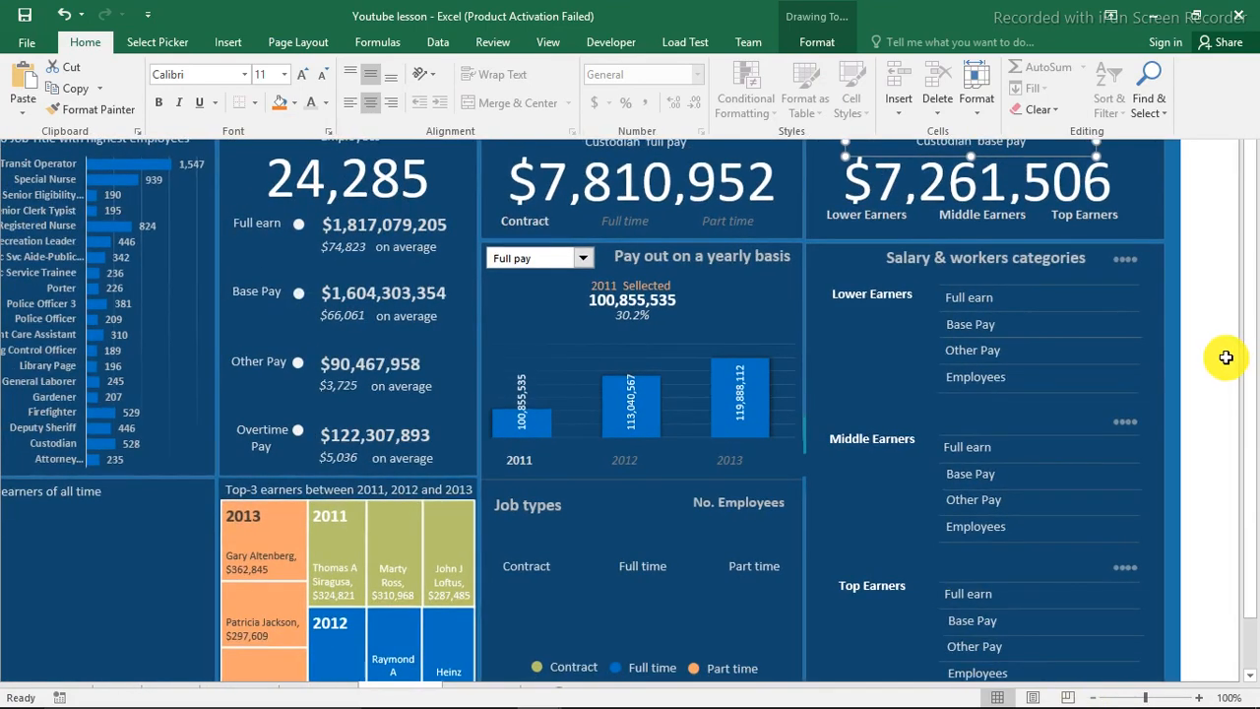
{"action": "key", "text": "ctrl+shift+F1"}
{"action": "left_click_drag", "start_coordinate": [1057, 690], "coordinate": [908, 689]}
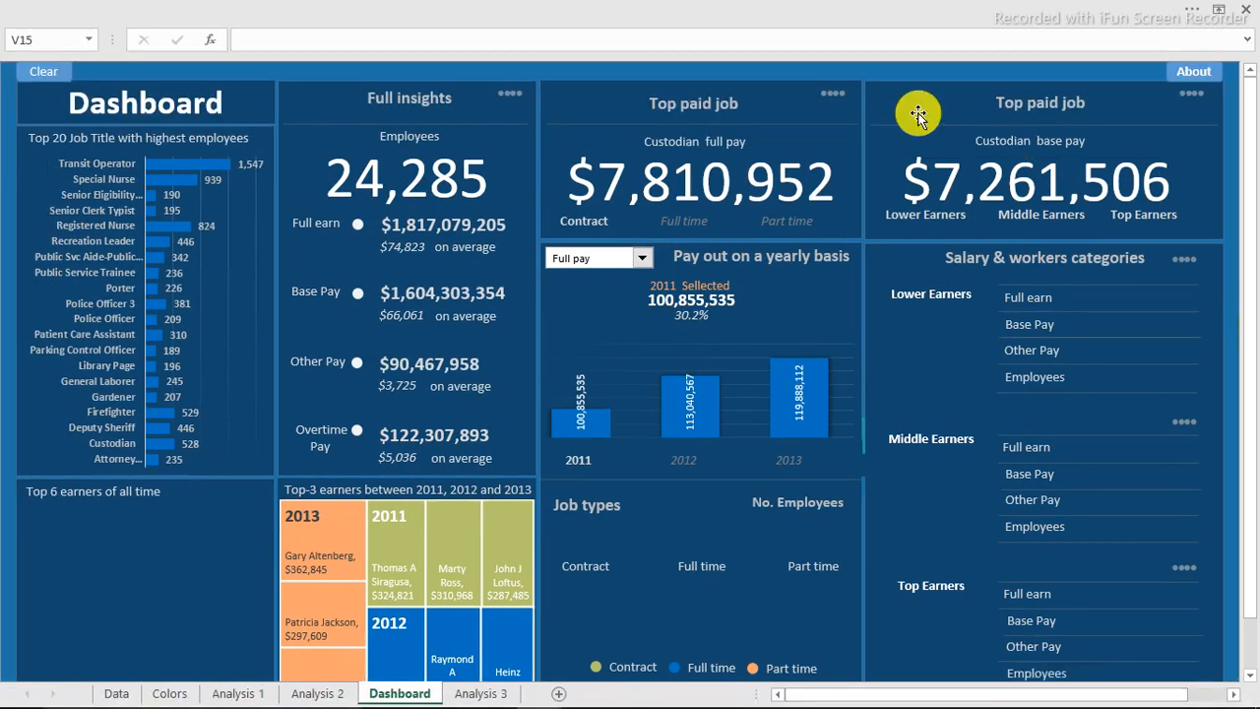
{"action": "left_click", "coordinate": [693, 223]}
{"action": "left_click", "coordinate": [794, 224]}
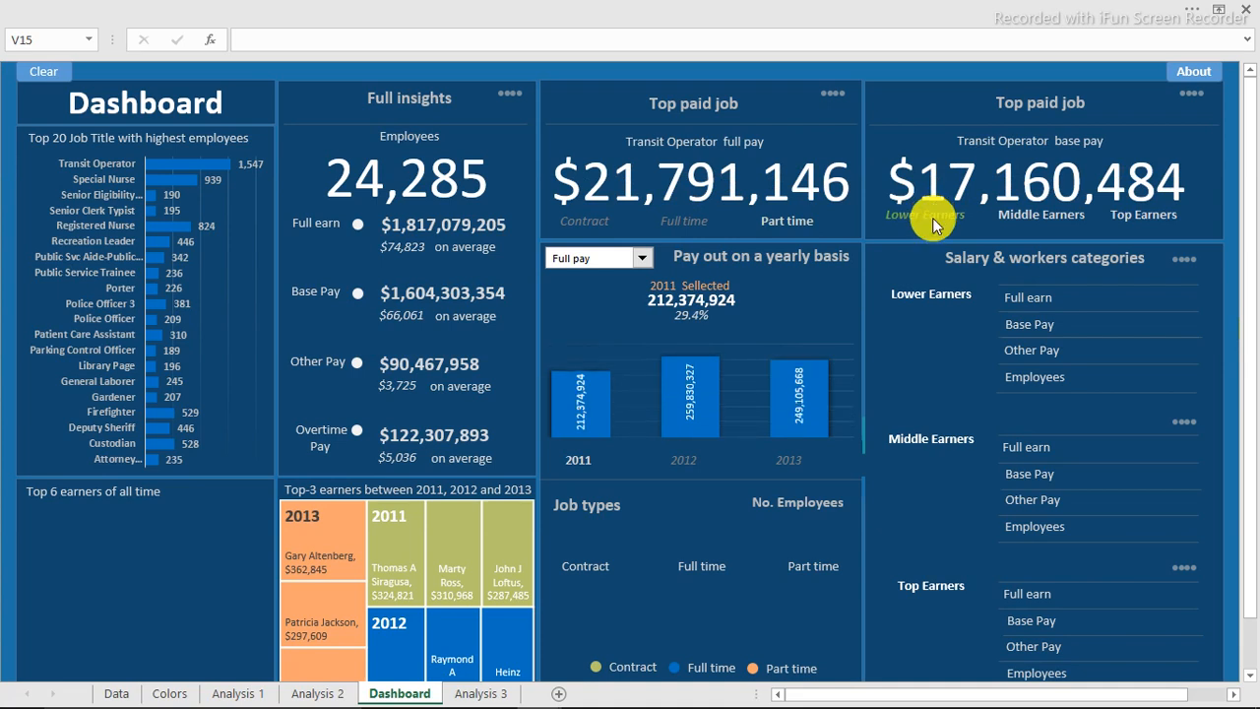
Filter the dashboard to Lower Earners and test the years 2012 and 2013 before returning to 2011.
{"action": "left_click", "coordinate": [932, 217]}
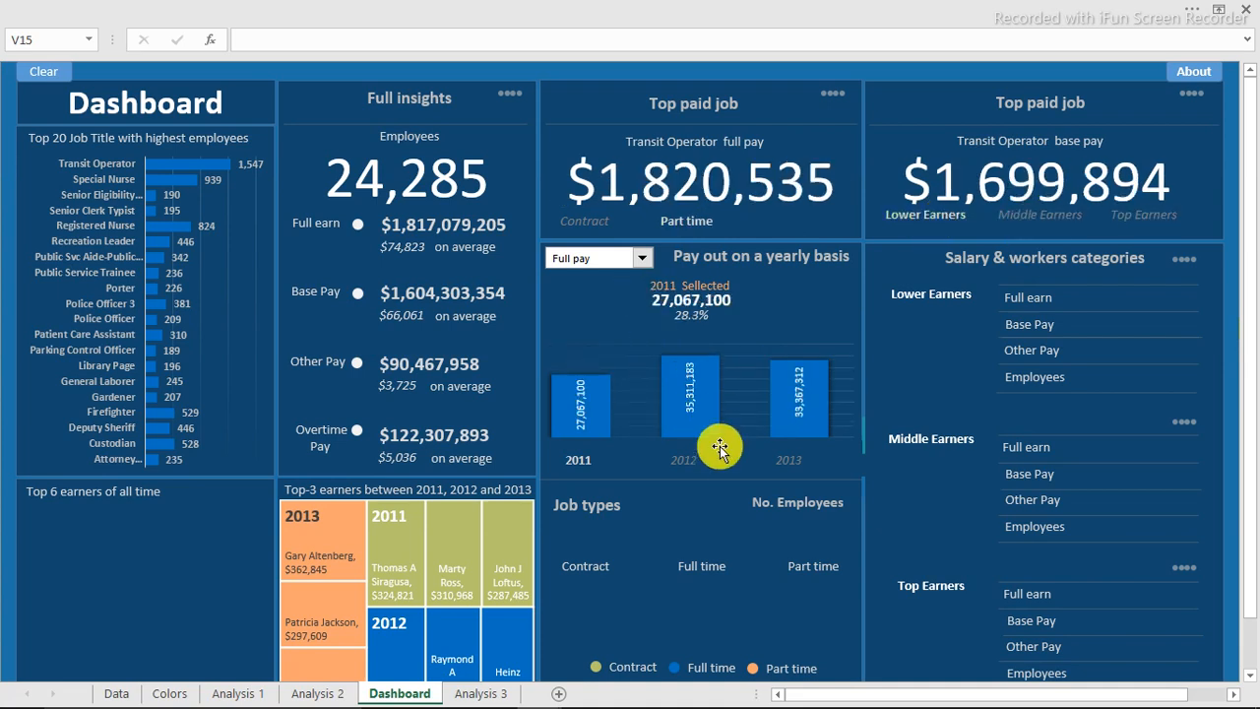
{"action": "left_click", "coordinate": [683, 461]}
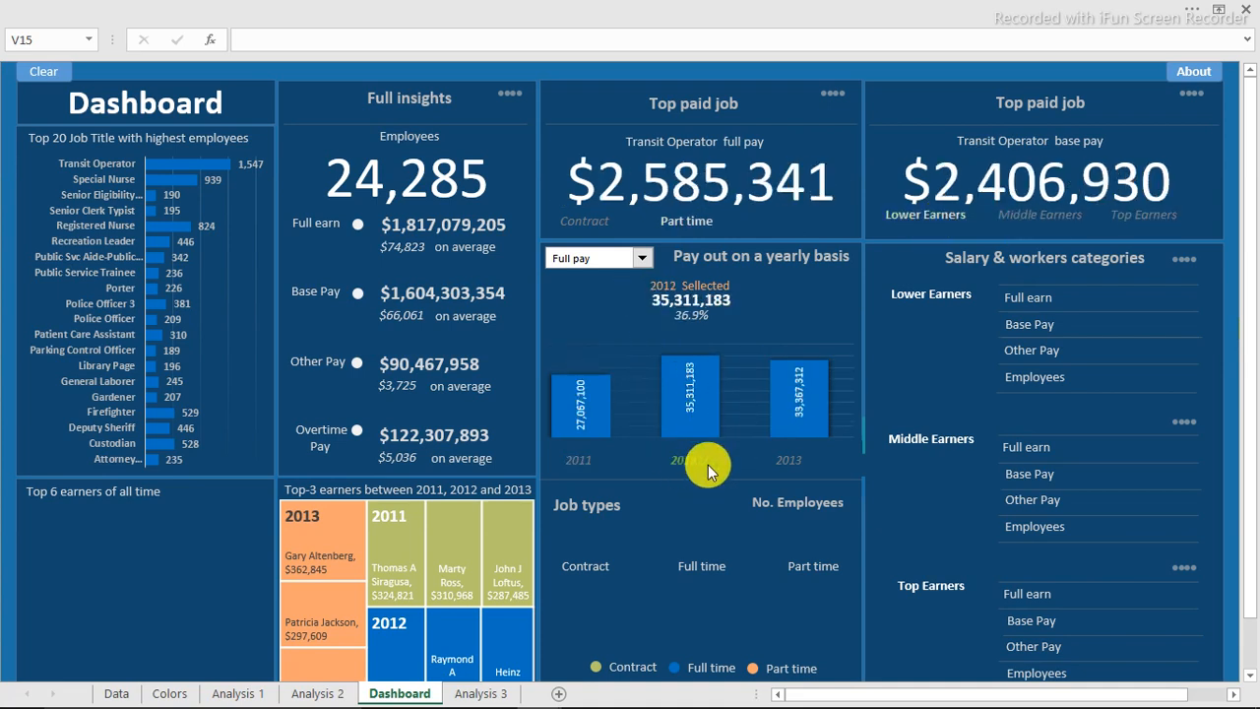
{"action": "left_click", "coordinate": [794, 464]}
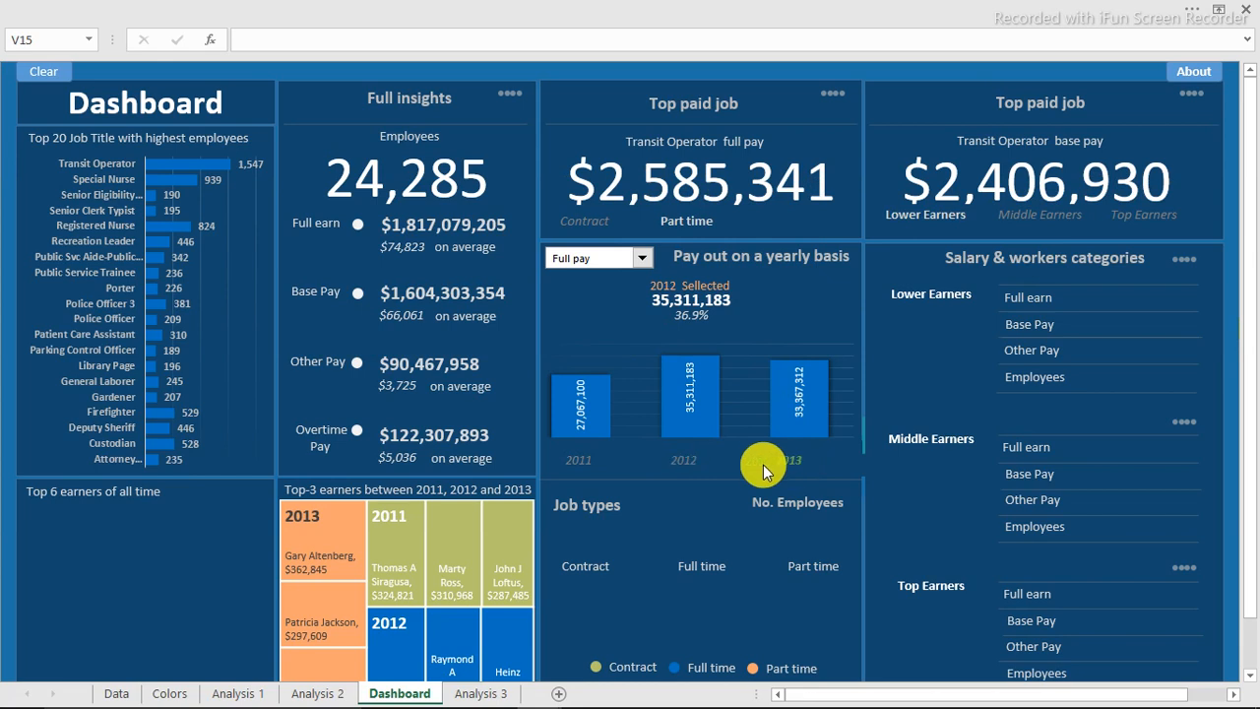
{"action": "left_click", "coordinate": [677, 458]}
{"action": "left_click", "coordinate": [583, 460]}
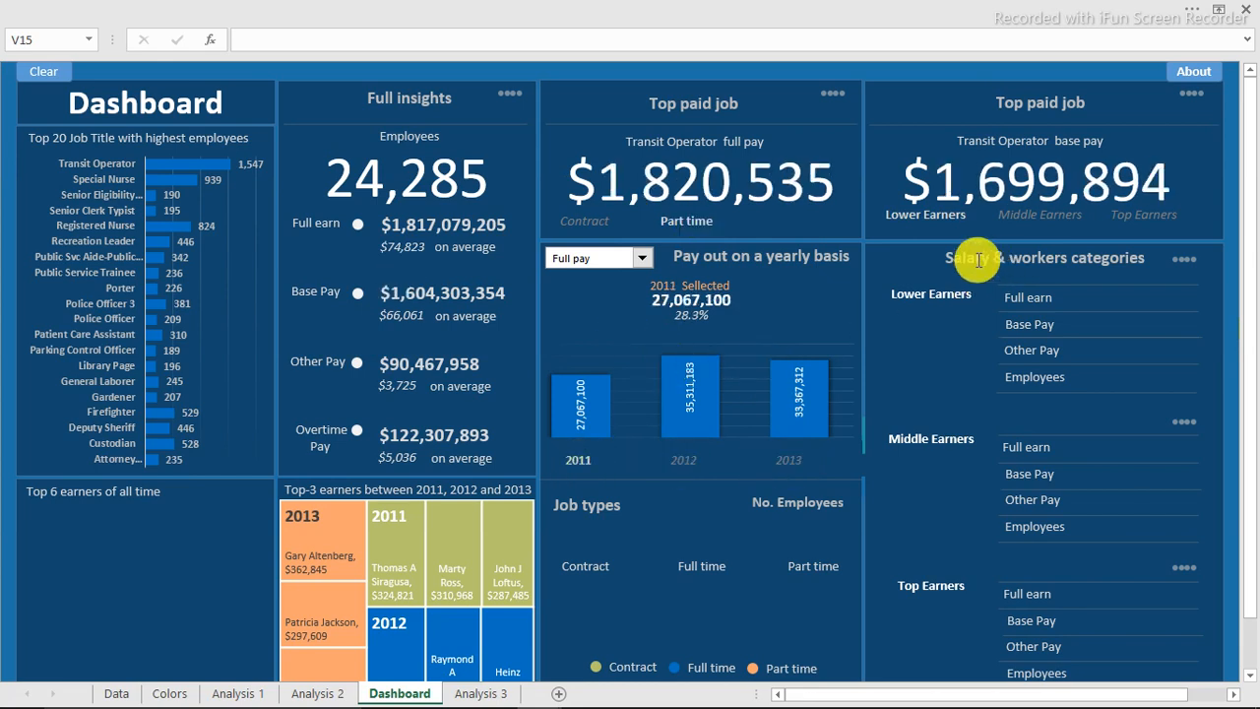
Switch the salary category to Middle Earners, then clear all dashboard filters.
{"action": "left_click", "coordinate": [1059, 217]}
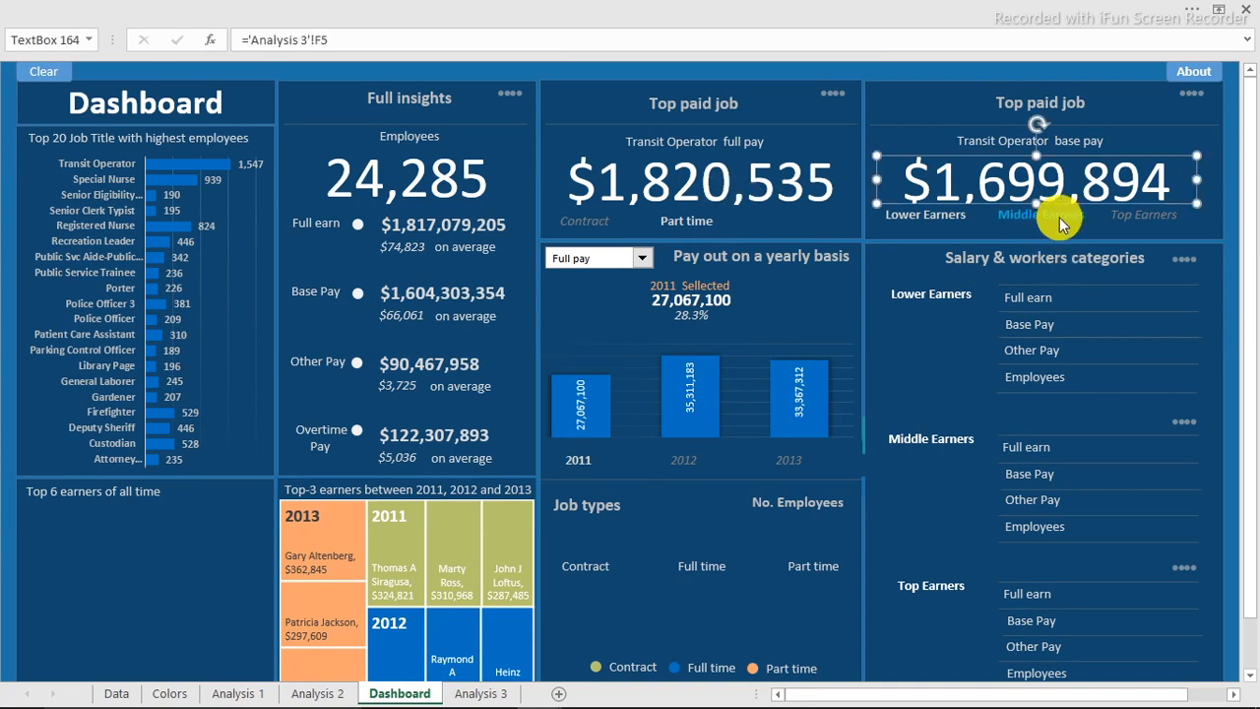
{"action": "left_click", "coordinate": [1059, 217]}
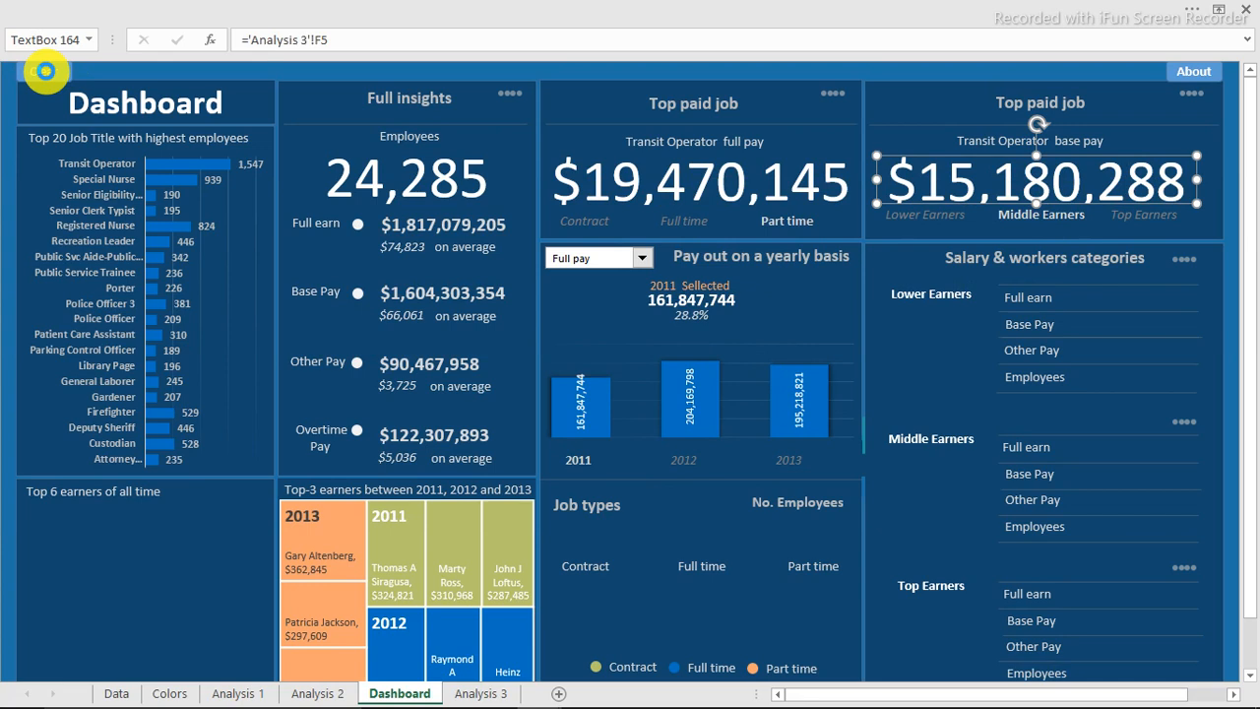
{"action": "left_click", "coordinate": [46, 77]}
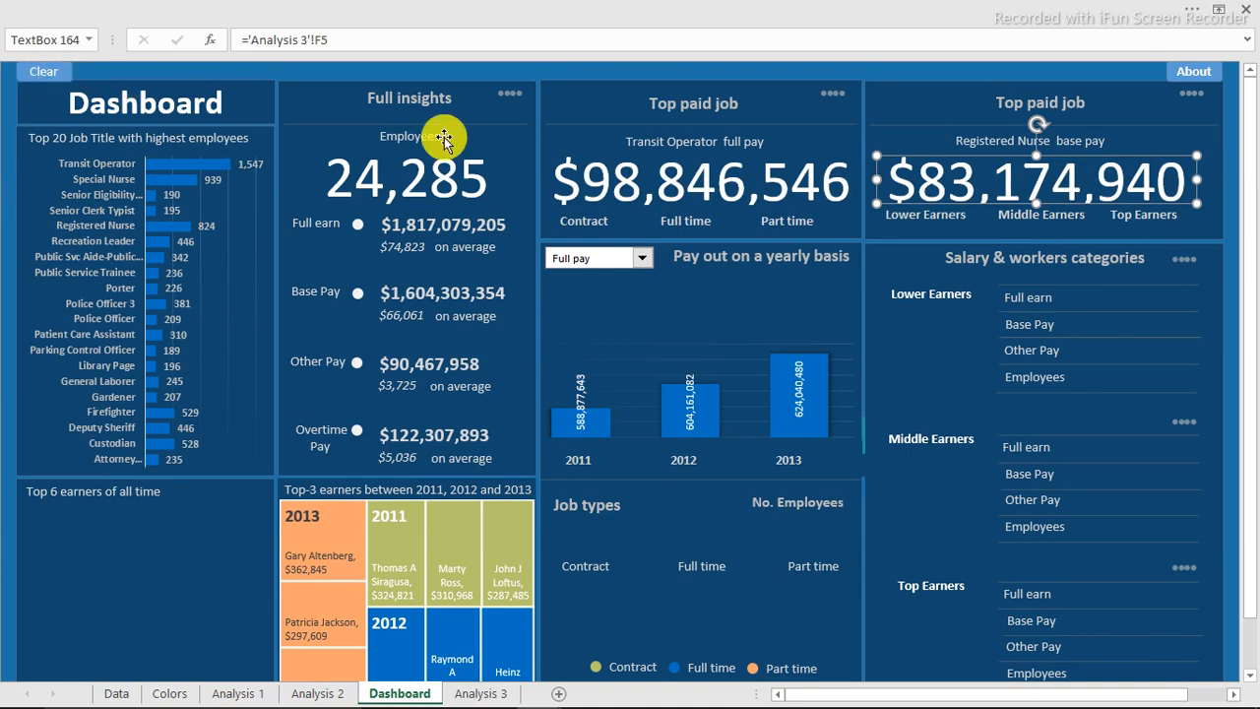
Examine the finished dashboard in the San Francisco Salaries Dashboard workbook and return to the Youtube lesson workbook.
{"action": "mouse_move", "coordinate": [989, 688]}
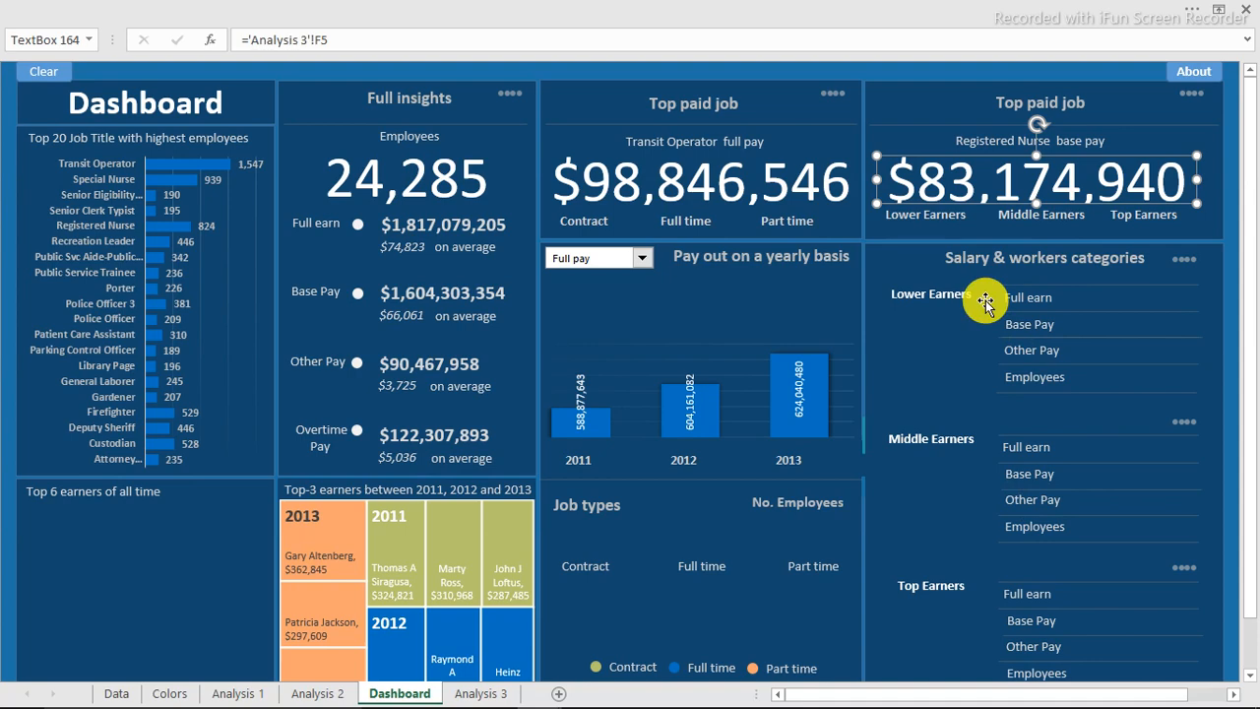
{"action": "mouse_move", "coordinate": [1040, 687]}
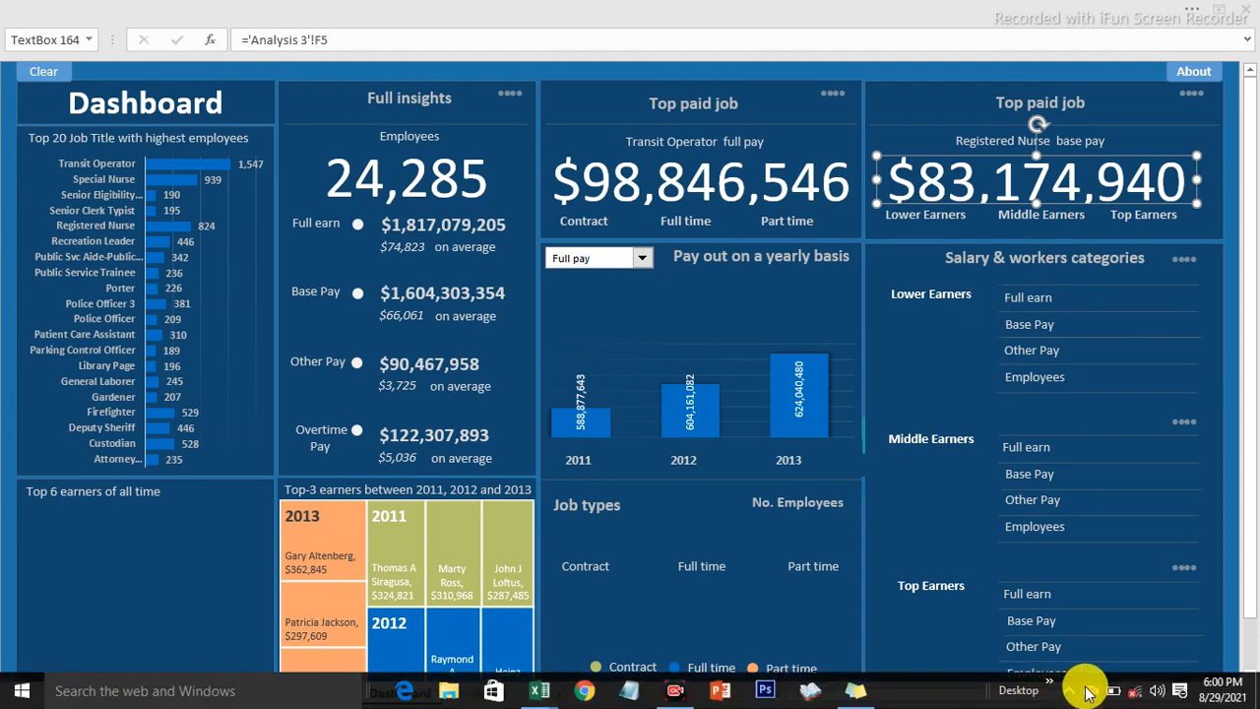
{"action": "key", "text": "alt+Tab"}
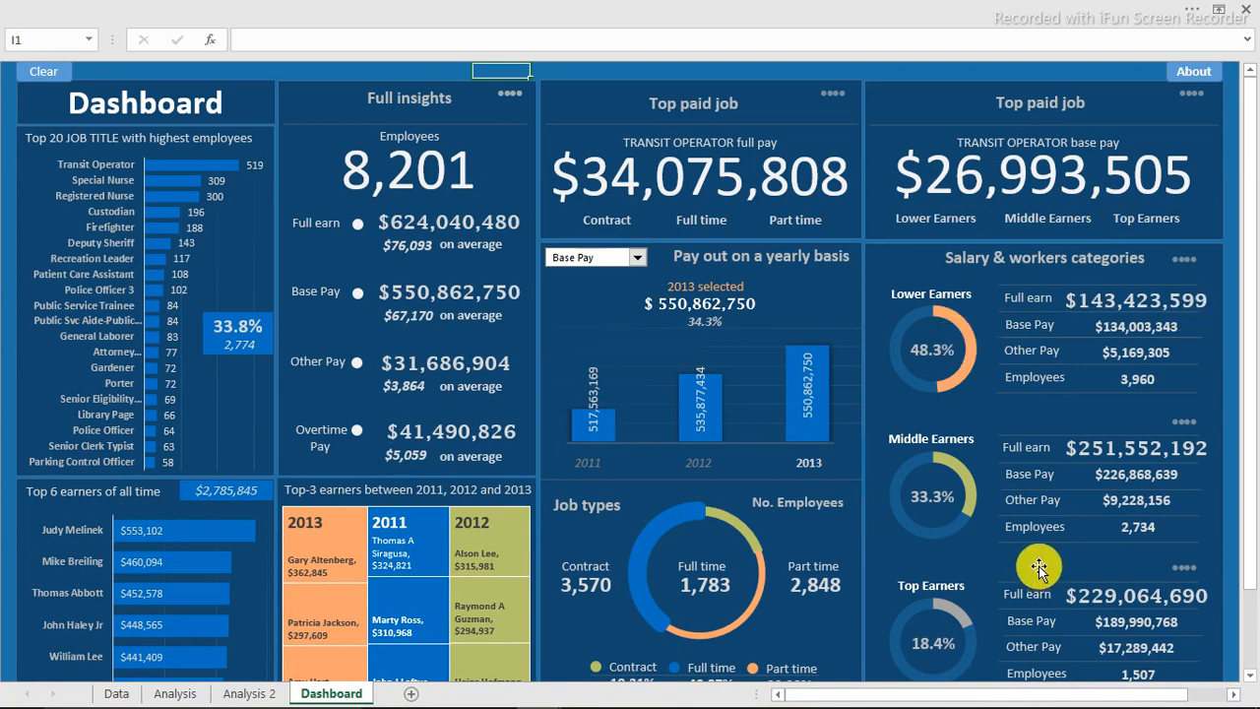
{"action": "mouse_move", "coordinate": [334, 699]}
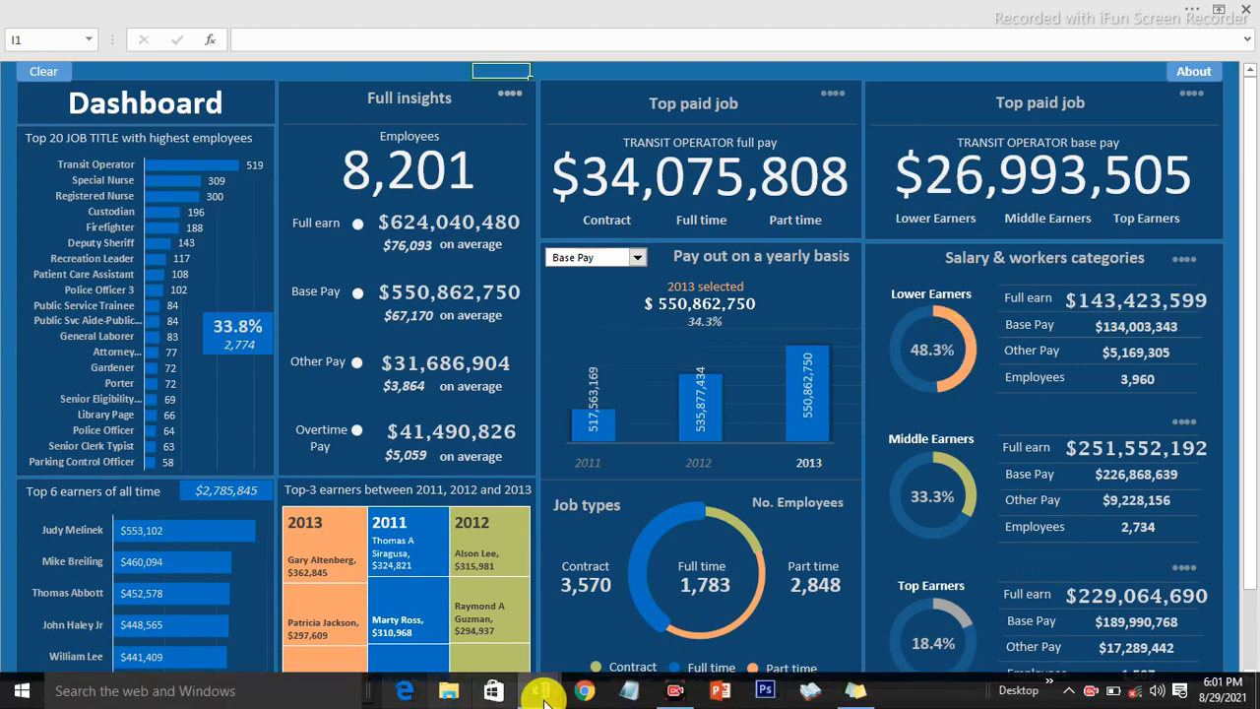
{"action": "mouse_move", "coordinate": [538, 701]}
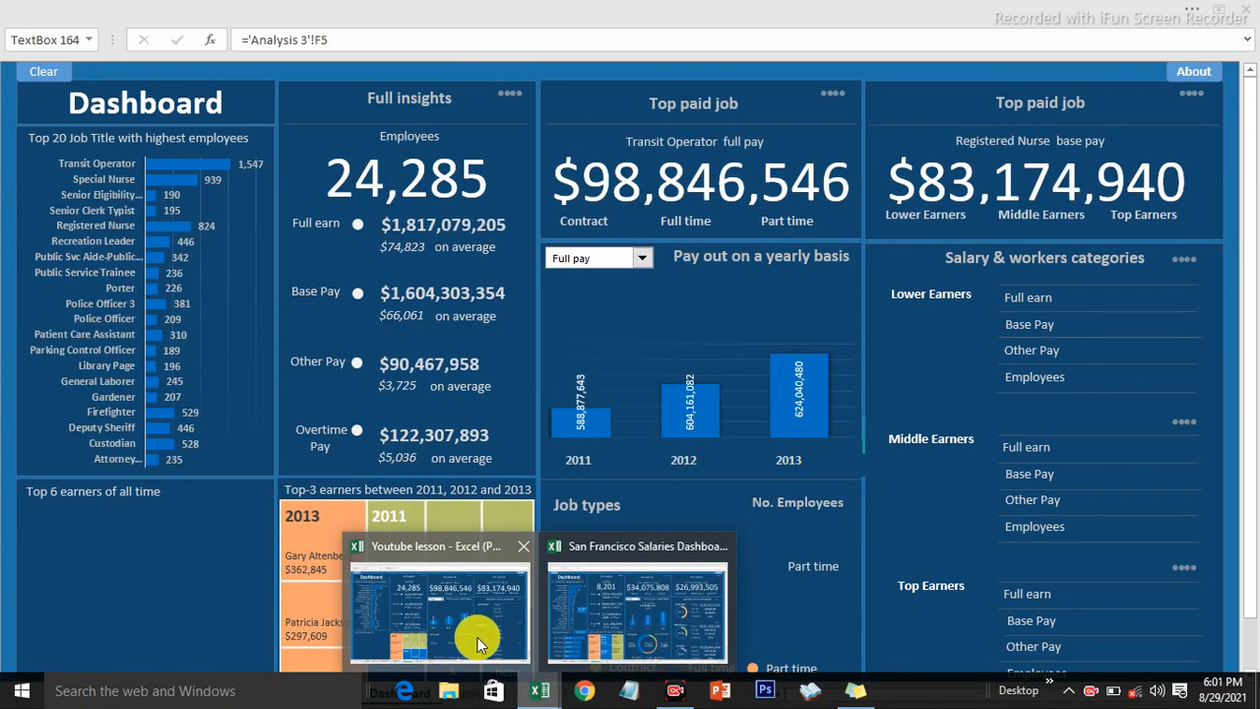
{"action": "left_click", "coordinate": [479, 645]}
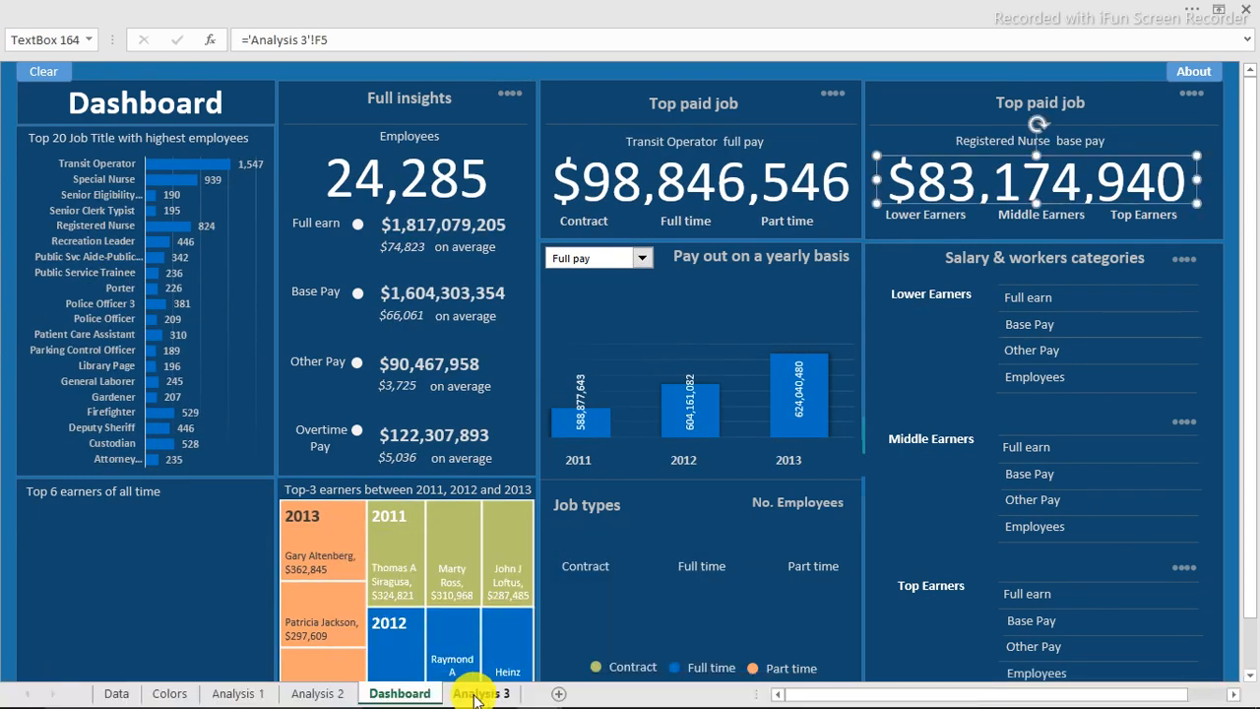
On the Analysis 3 sheet, add the Job types field to the values of the salary and workers categories pivot table.
{"action": "left_click", "coordinate": [476, 694]}
{"action": "left_click_drag", "start_coordinate": [726, 693], "coordinate": [773, 699]}
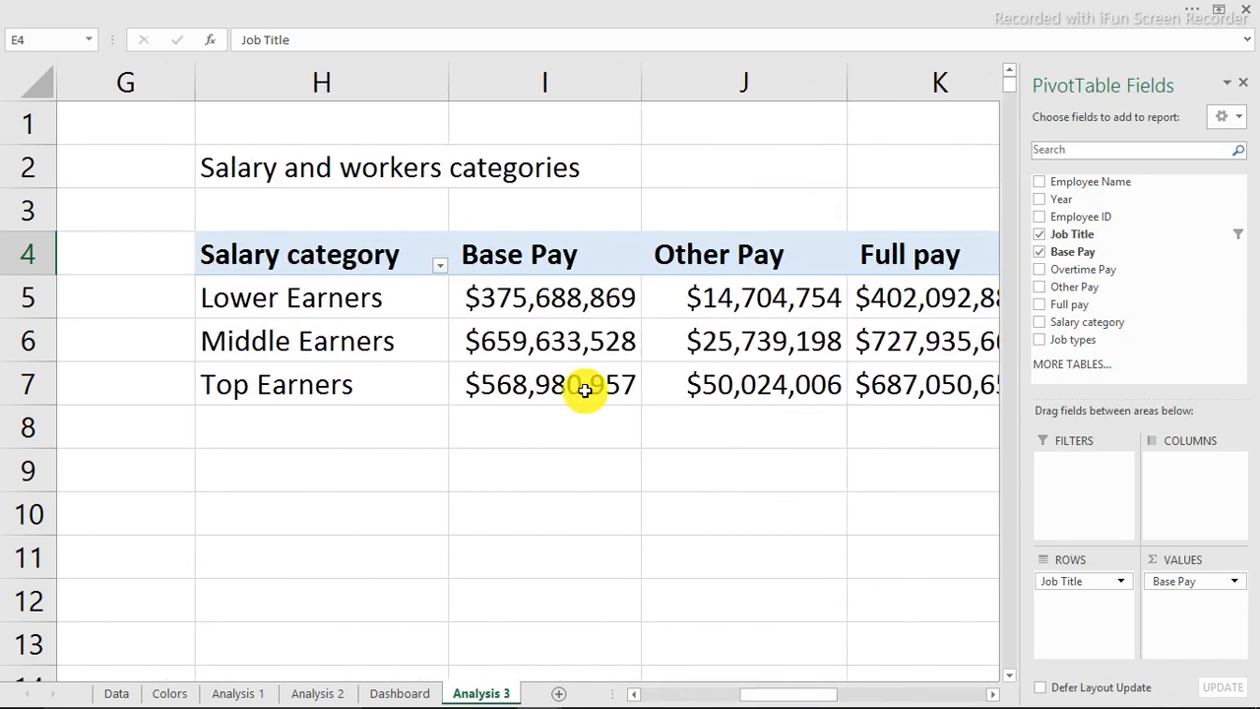
{"action": "left_click", "coordinate": [571, 341]}
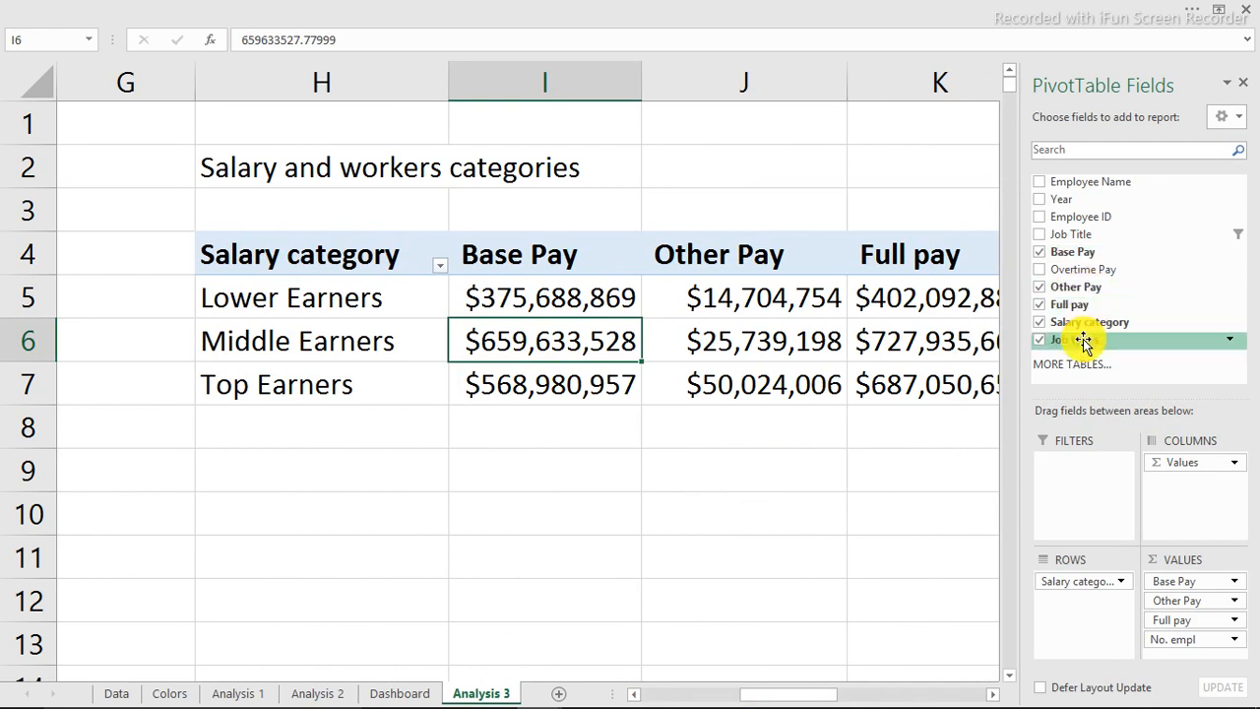
{"action": "mouse_move", "coordinate": [1087, 338]}
{"action": "left_mouse_down"}
{"action": "mouse_move", "coordinate": [1187, 548]}
{"action": "mouse_move", "coordinate": [1181, 583]}
{"action": "mouse_move", "coordinate": [1194, 583]}
{"action": "left_mouse_up"}
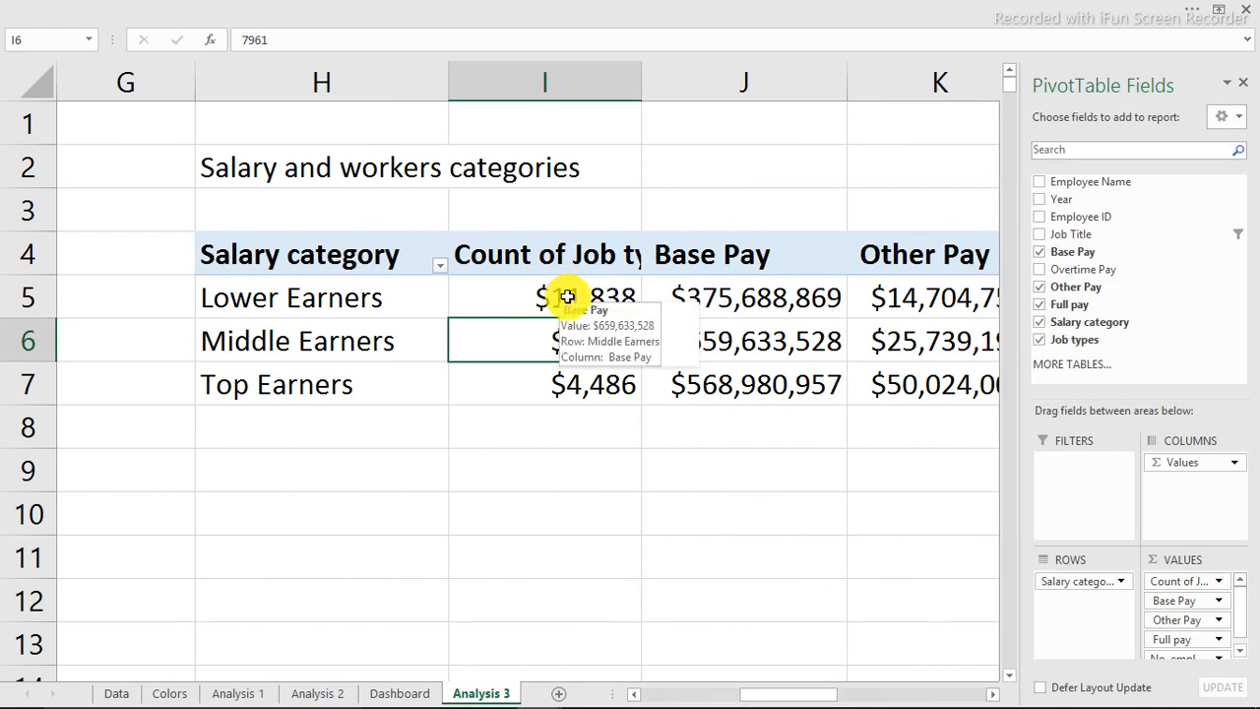
Show the Count of Job types values as % of Column Total.
{"action": "left_click", "coordinate": [567, 294]}
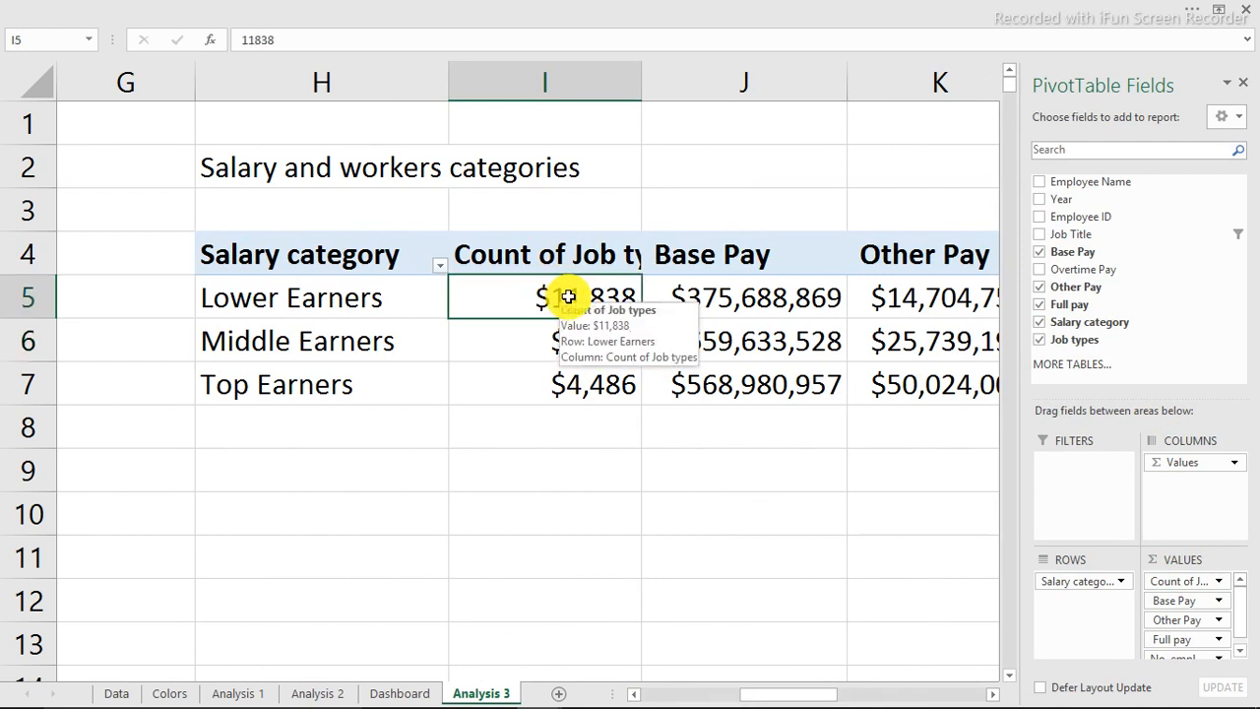
{"action": "right_click", "coordinate": [568, 297]}
{"action": "mouse_move", "coordinate": [647, 458]}
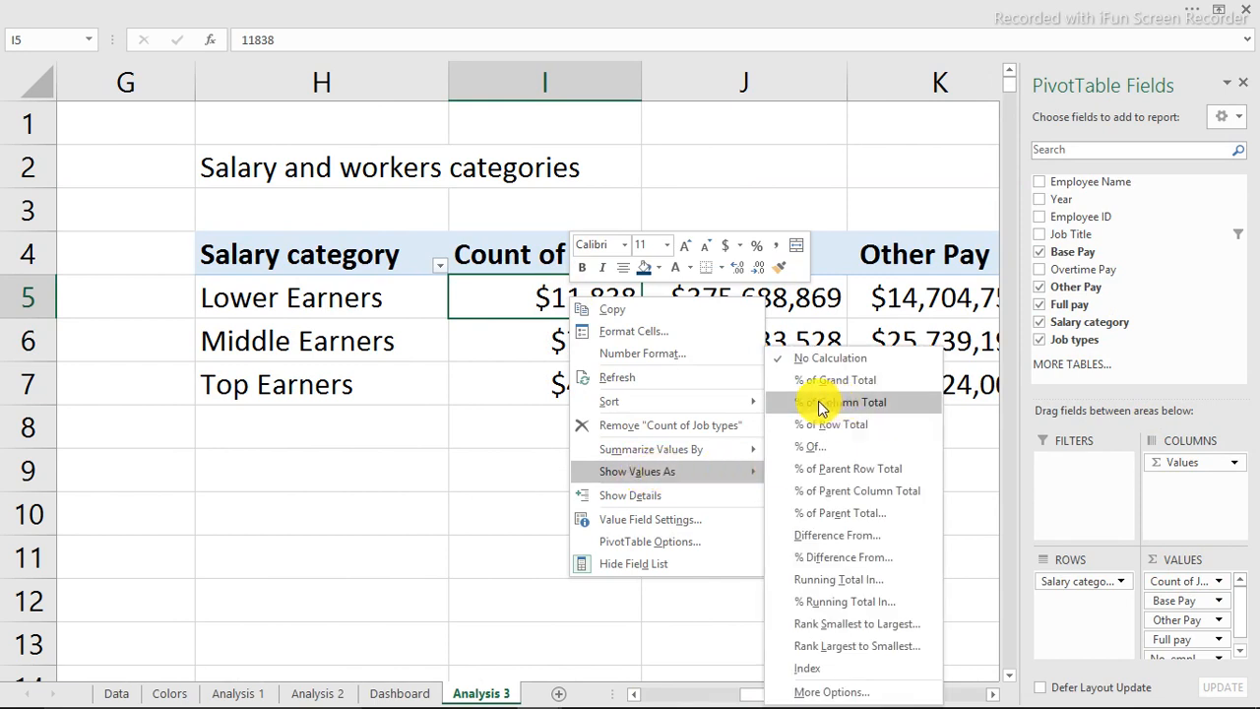
{"action": "left_click", "coordinate": [824, 407]}
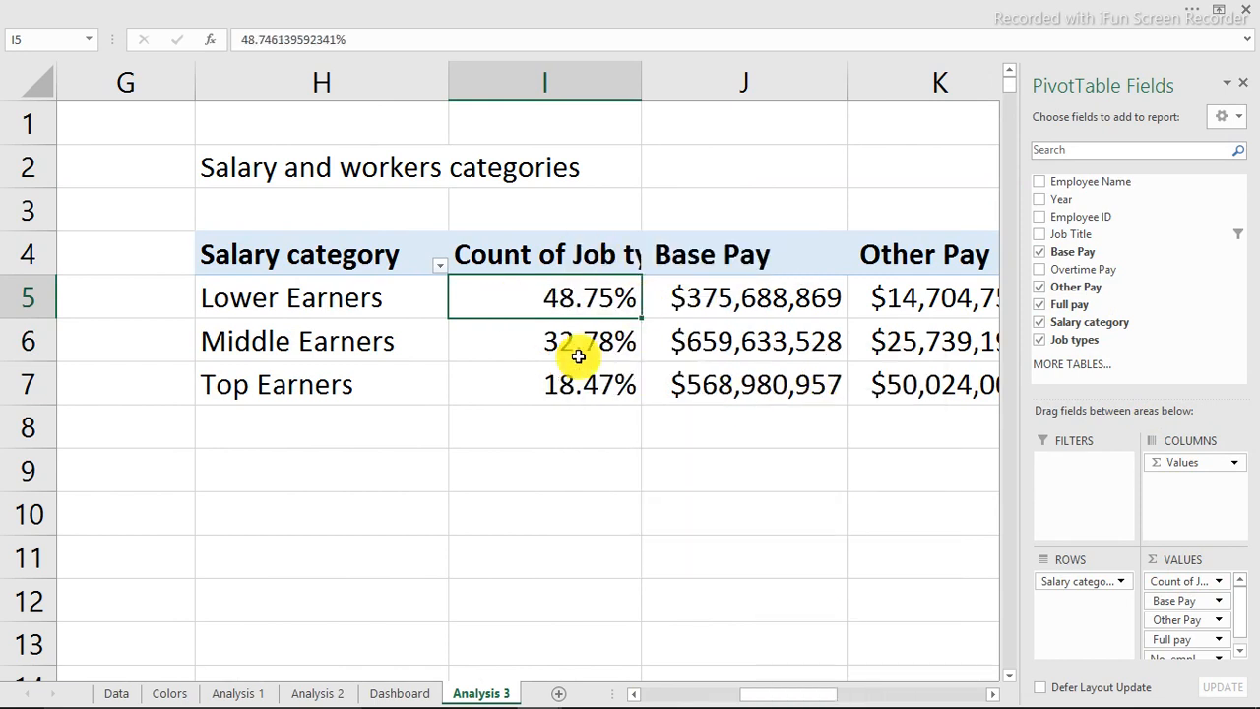
Build a linked helper table below the pivot table by entering =H4 in H9 and filling it through I12.
{"action": "left_click", "coordinate": [256, 469]}
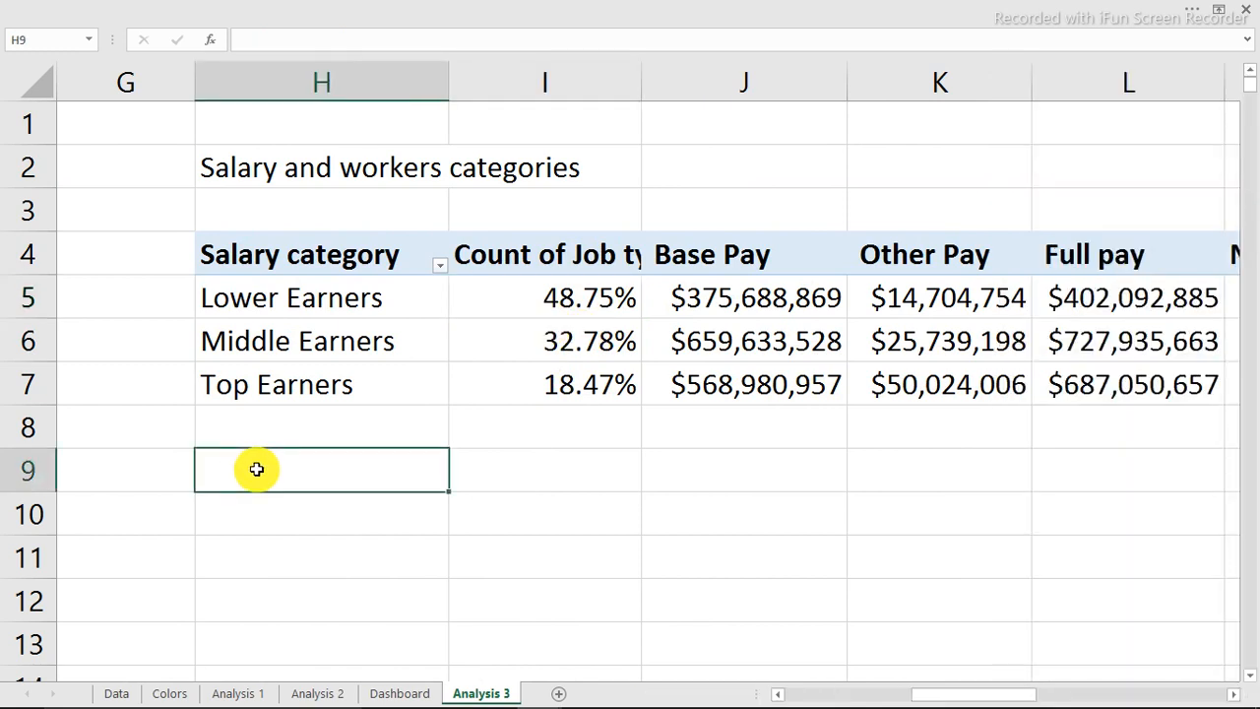
{"action": "type", "text": "="}
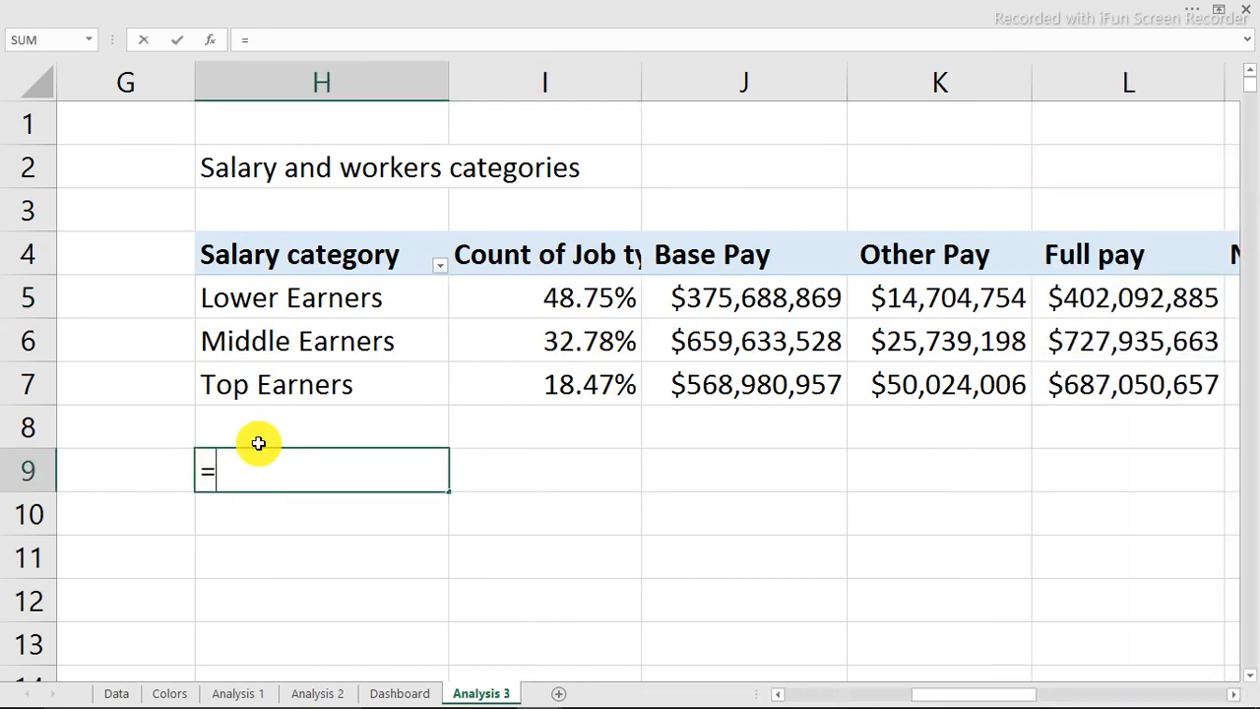
{"action": "left_click", "coordinate": [284, 259]}
{"action": "key", "text": "Return"}
{"action": "left_click", "coordinate": [394, 482]}
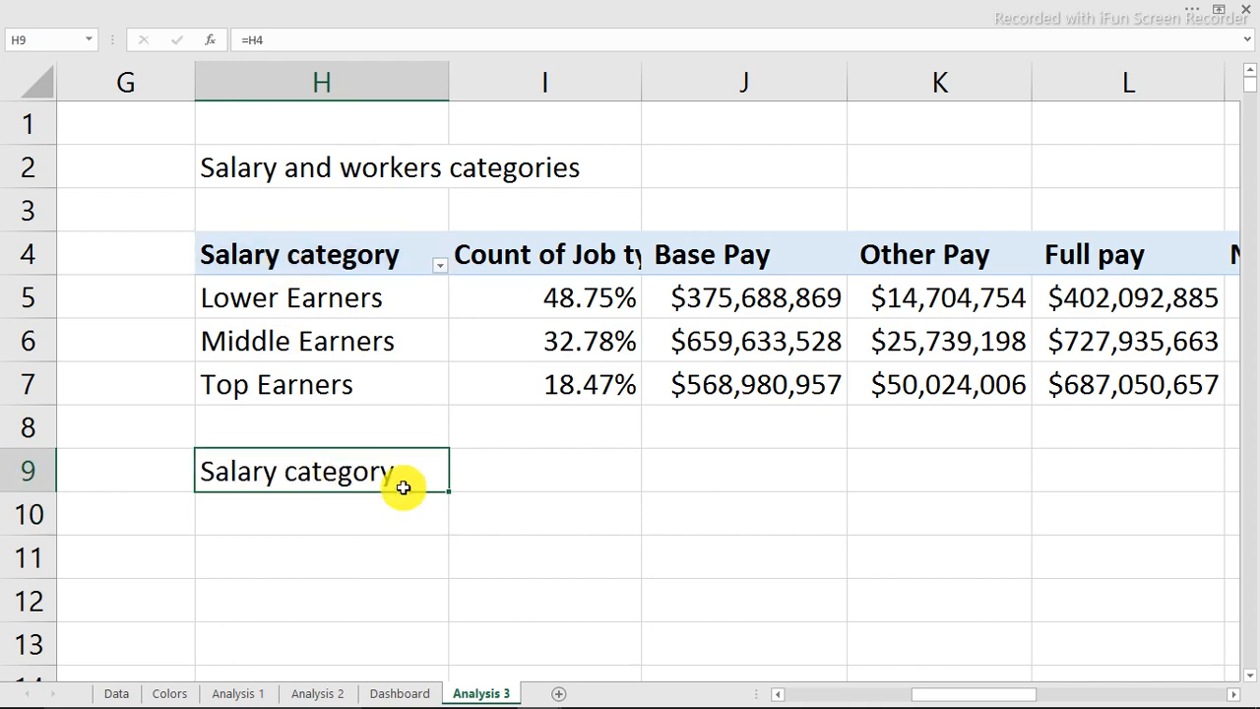
{"action": "left_click_drag", "start_coordinate": [538, 497], "coordinate": [599, 643]}
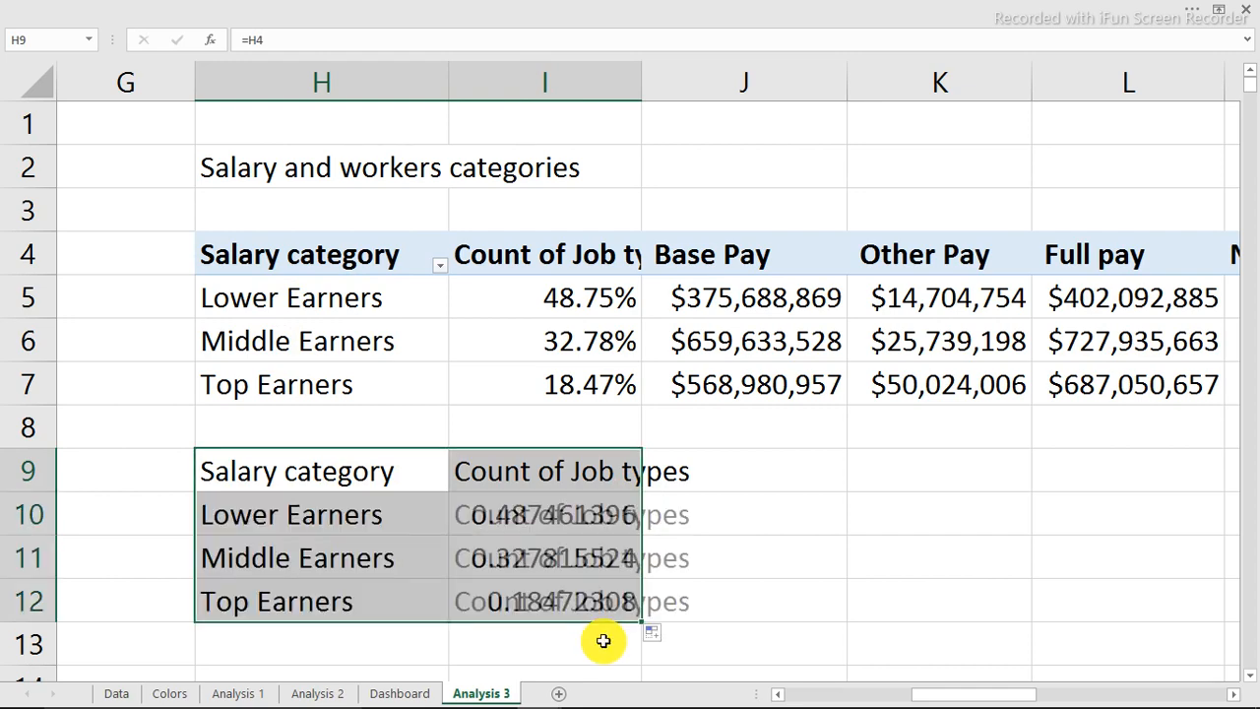
Rename the Count of Job types value field as "% of employees".
{"action": "double_click", "coordinate": [571, 258]}
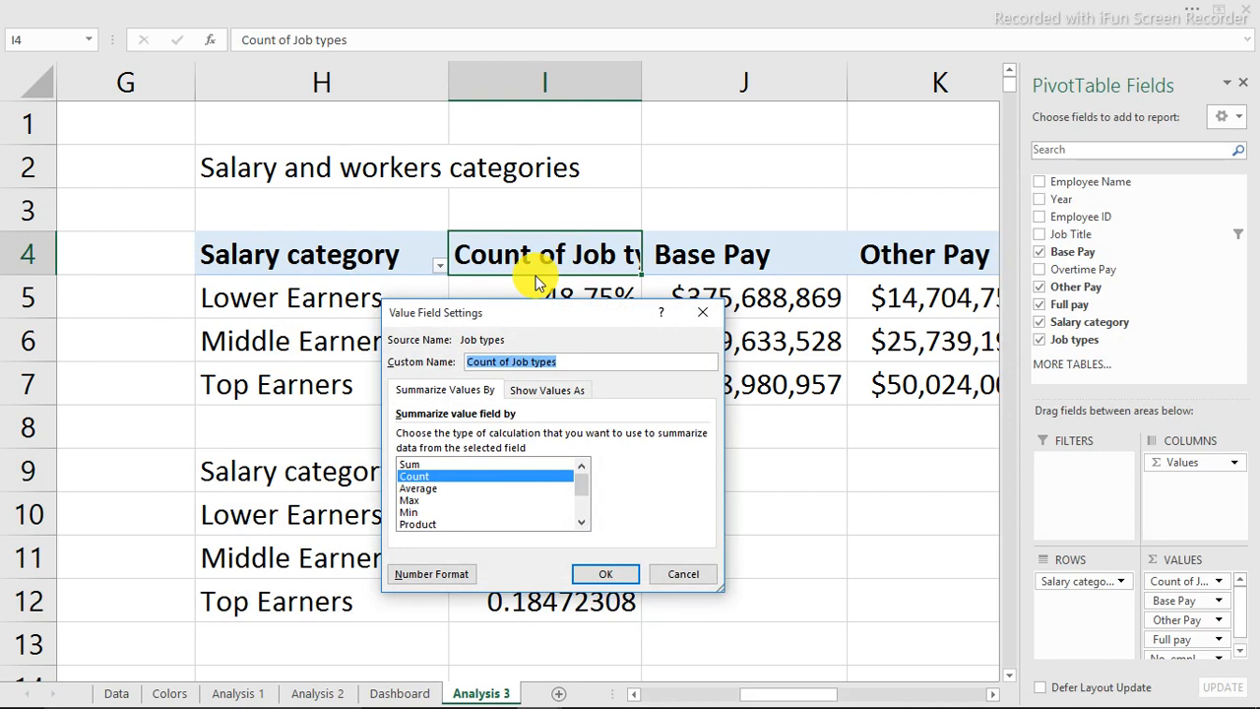
{"action": "type", "text": "% of employees"}
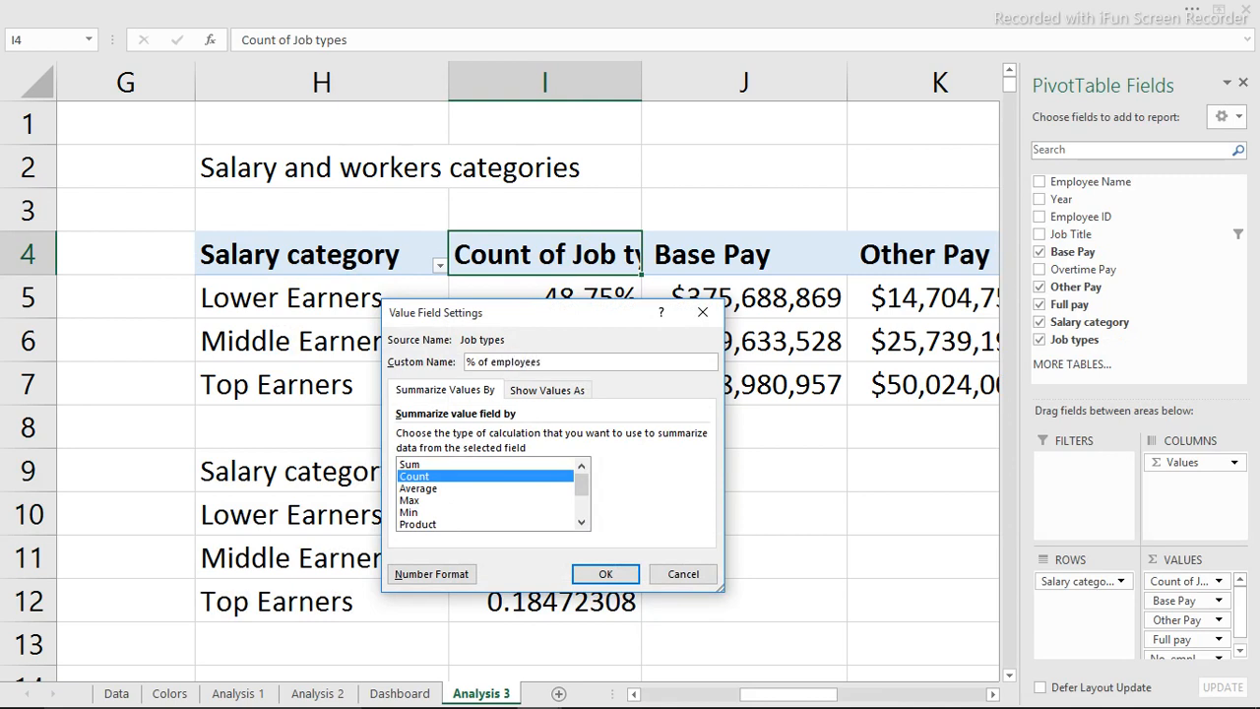
{"action": "key", "text": "Return"}
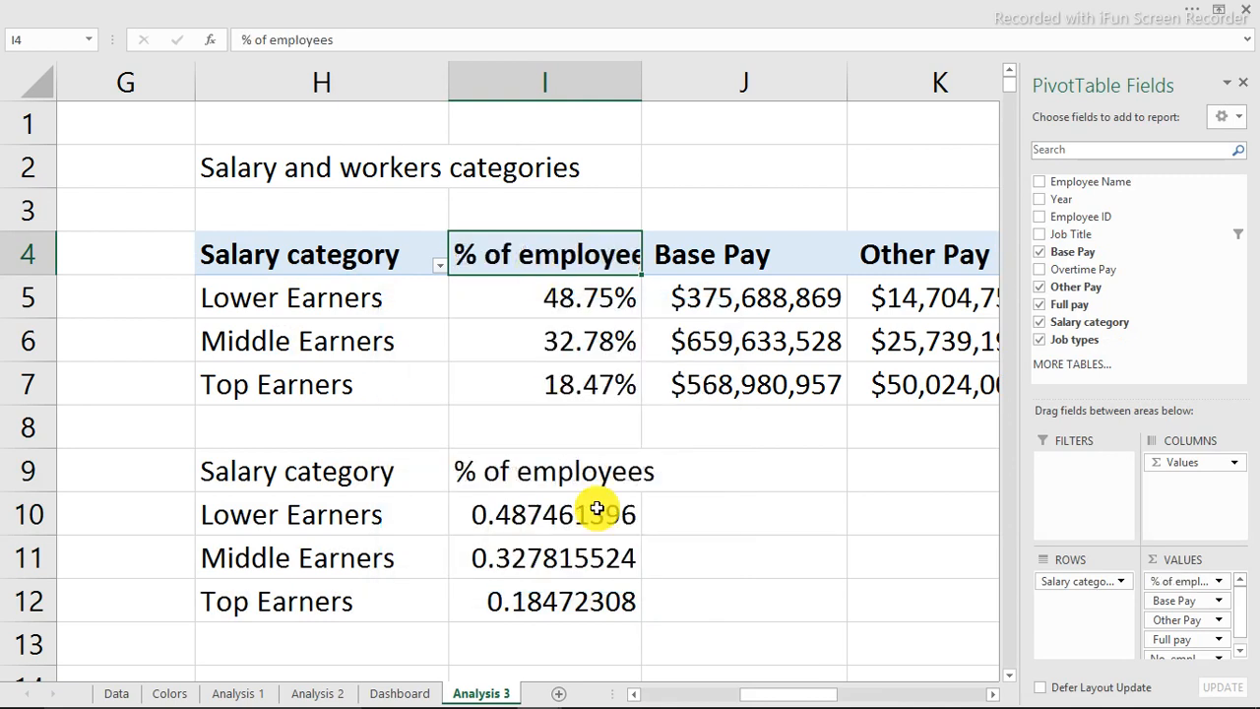
Copy the percentage formatting from the pivot values in I5:I7 to the helper cells I10:I12.
{"action": "left_click", "coordinate": [633, 524]}
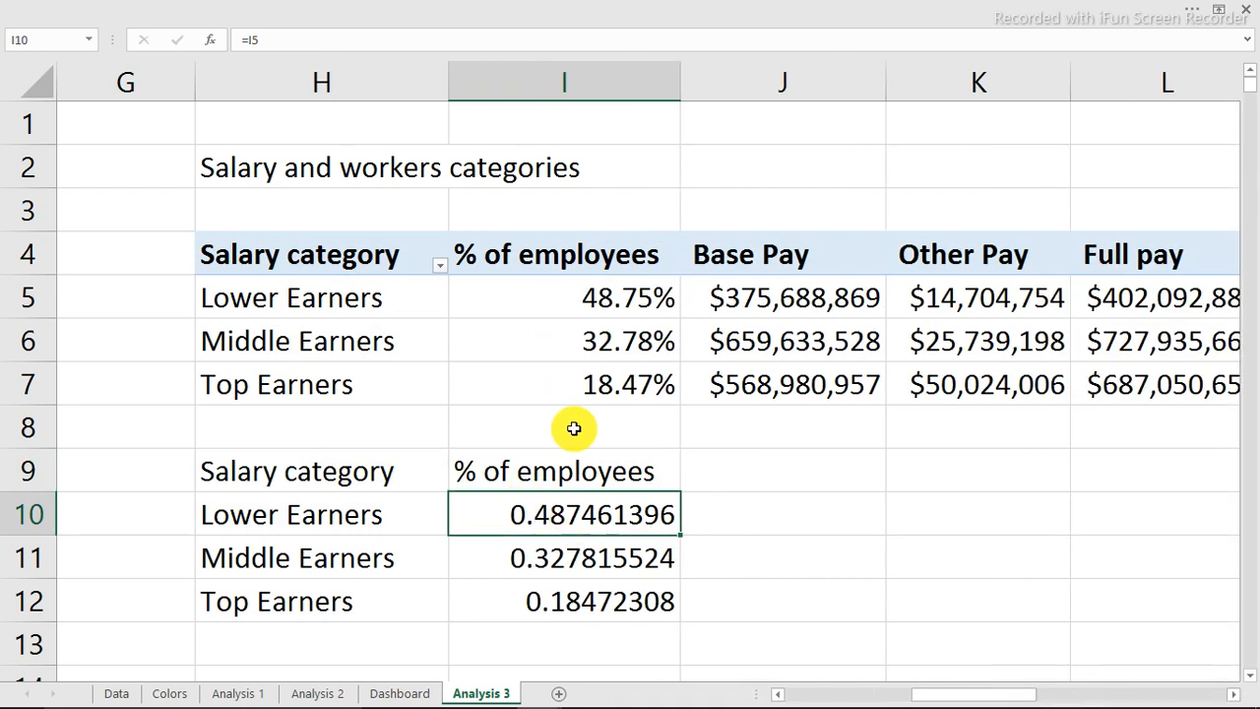
{"action": "left_click_drag", "start_coordinate": [605, 299], "coordinate": [609, 376]}
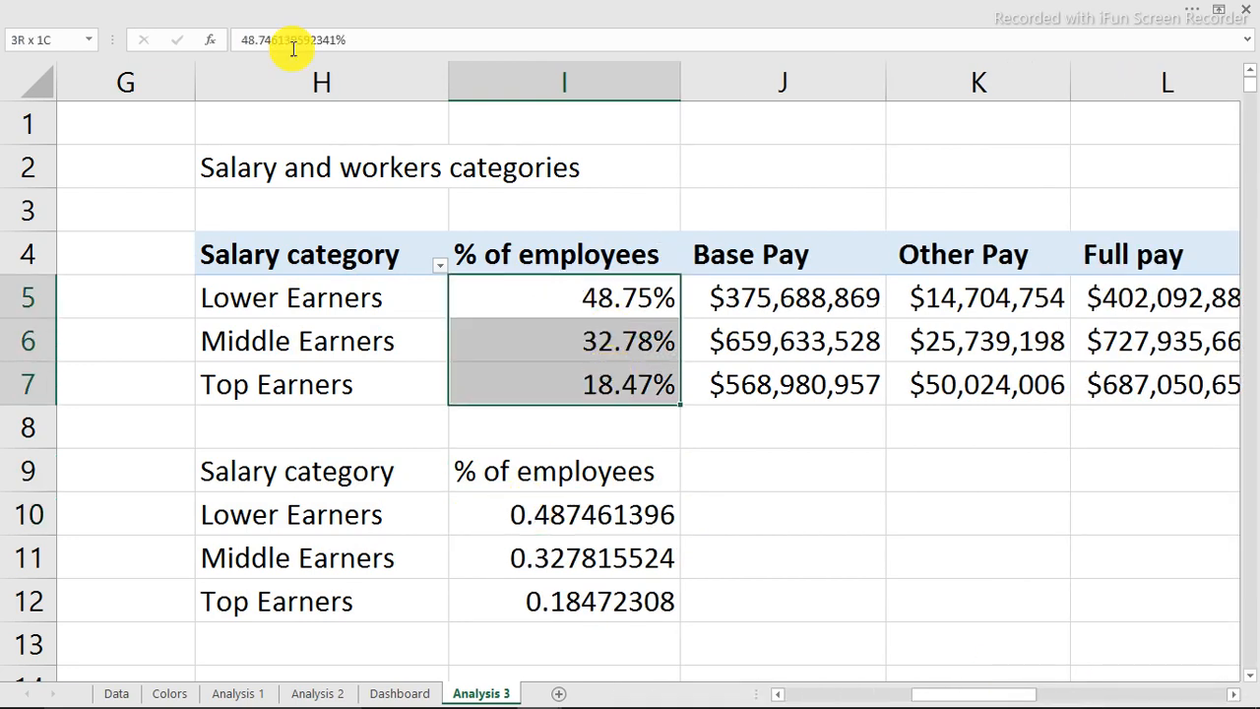
{"action": "left_click", "coordinate": [133, 8]}
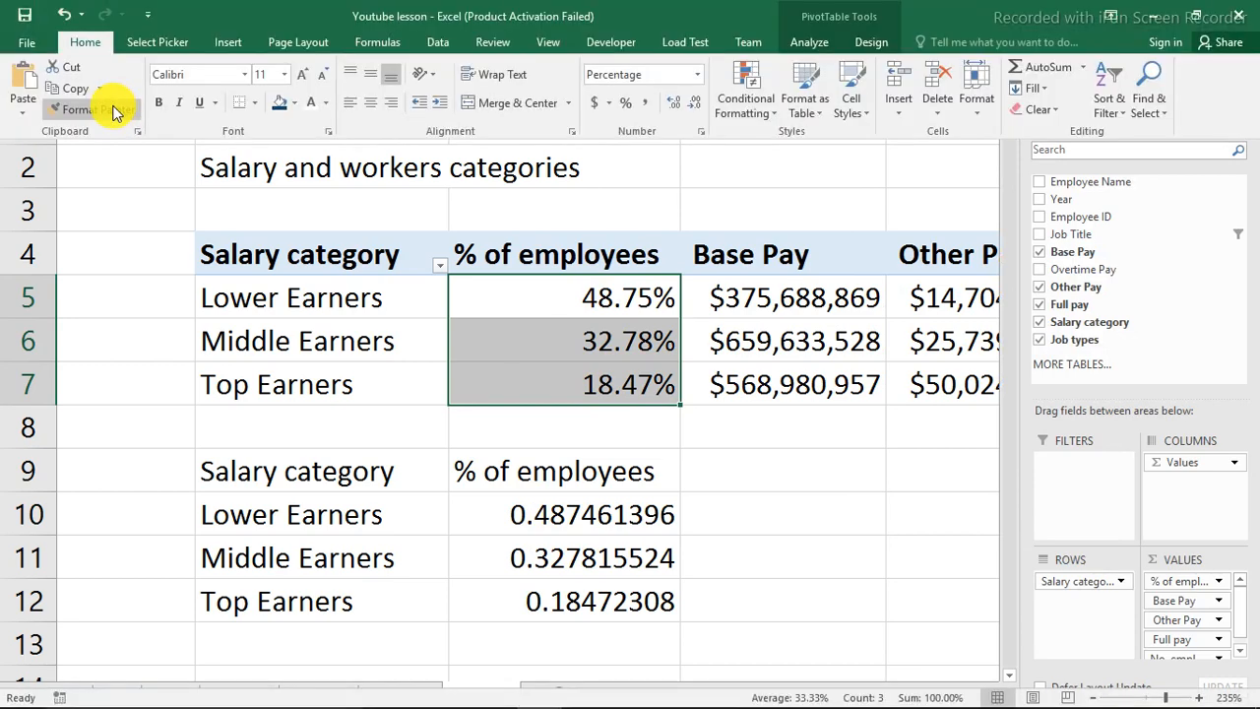
{"action": "left_click", "coordinate": [98, 109]}
{"action": "left_click", "coordinate": [611, 514]}
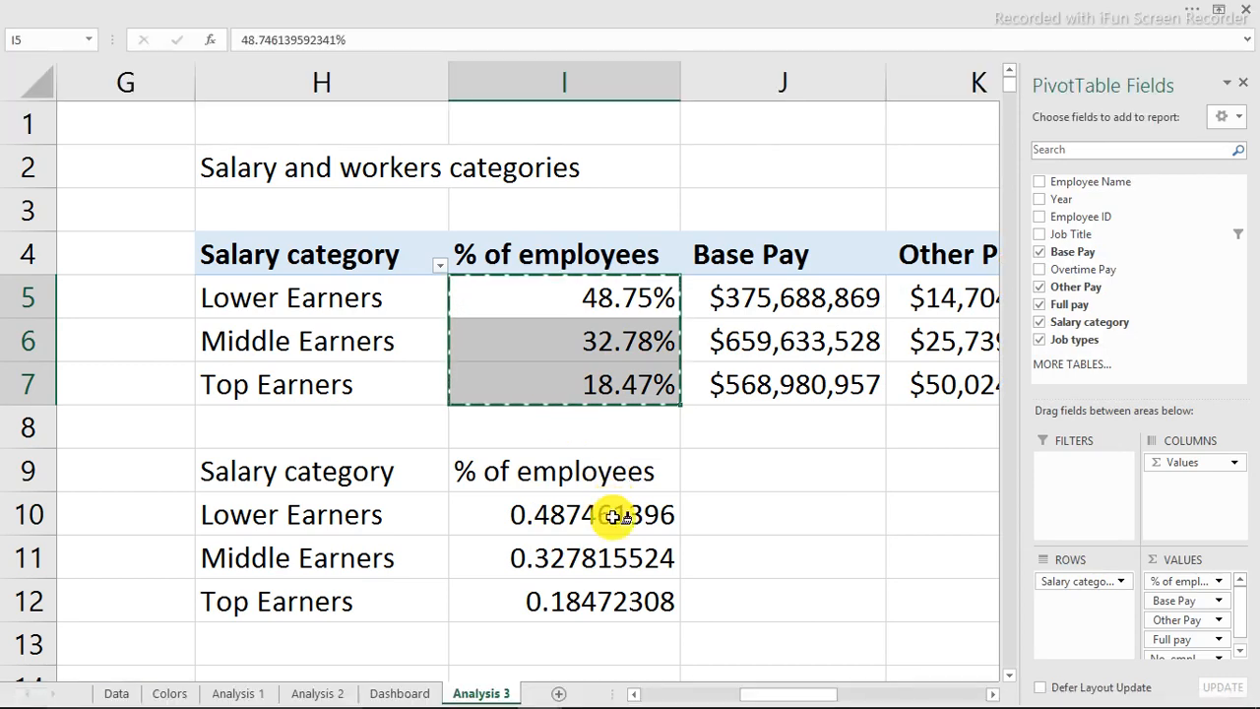
Add a "blank area" column with its header in J9 and the formula =100%-I10 in J10, filled down to J12.
{"action": "left_click", "coordinate": [741, 482]}
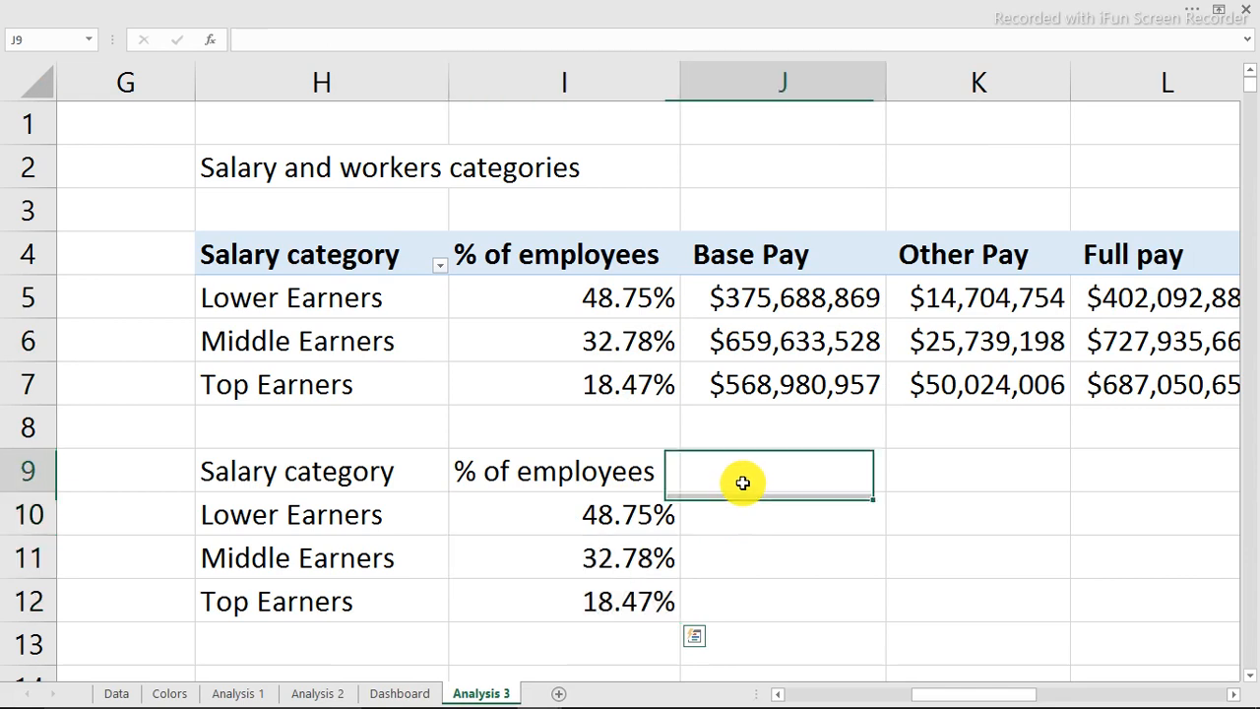
{"action": "type", "text": "blank area"}
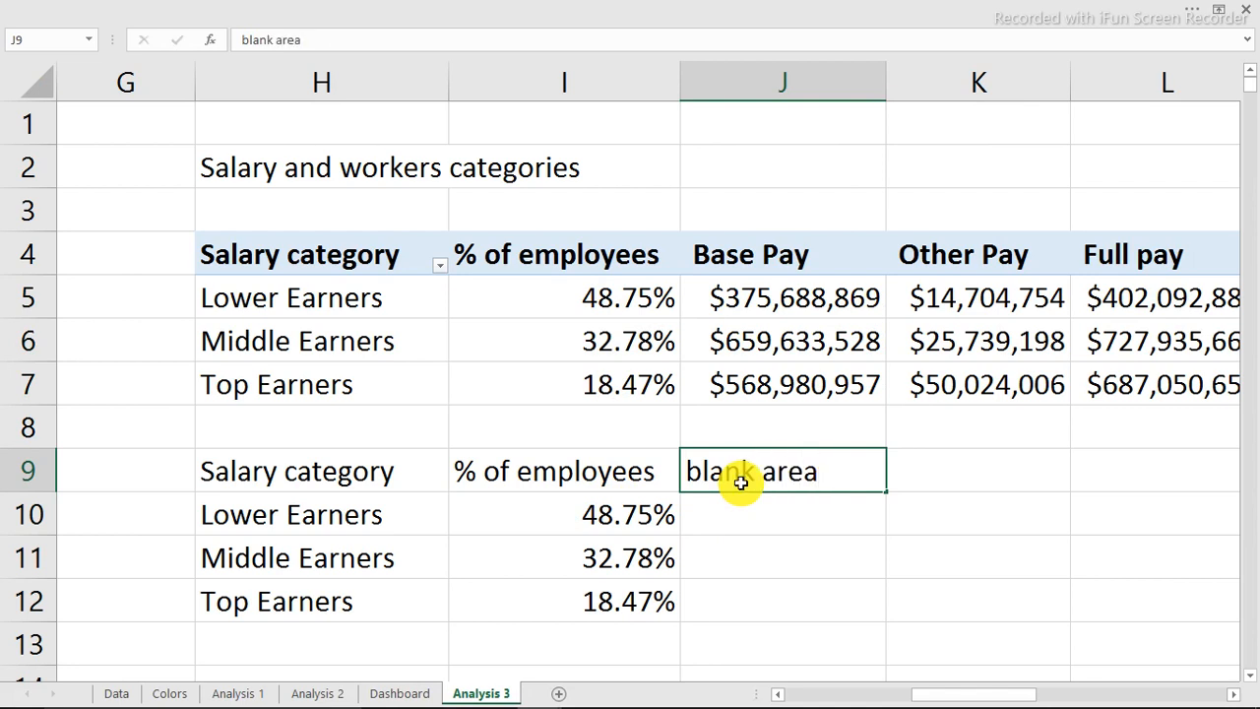
{"action": "key", "text": "Up"}
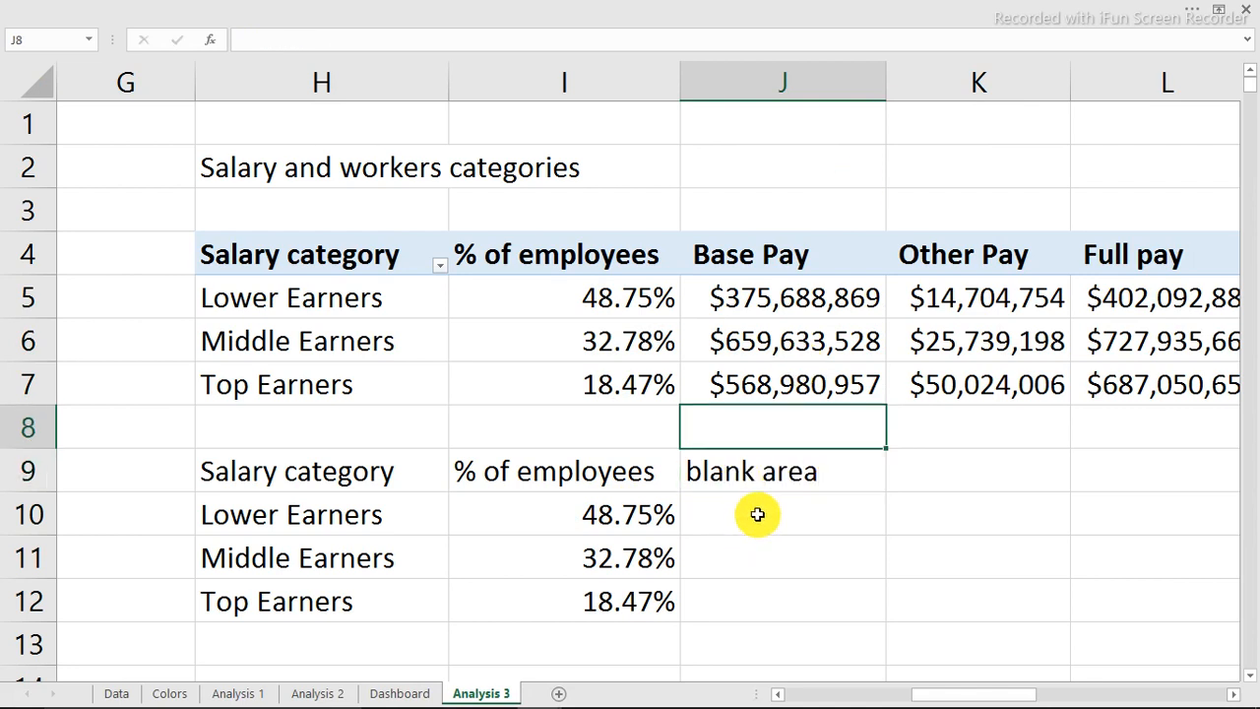
{"action": "left_click", "coordinate": [758, 514]}
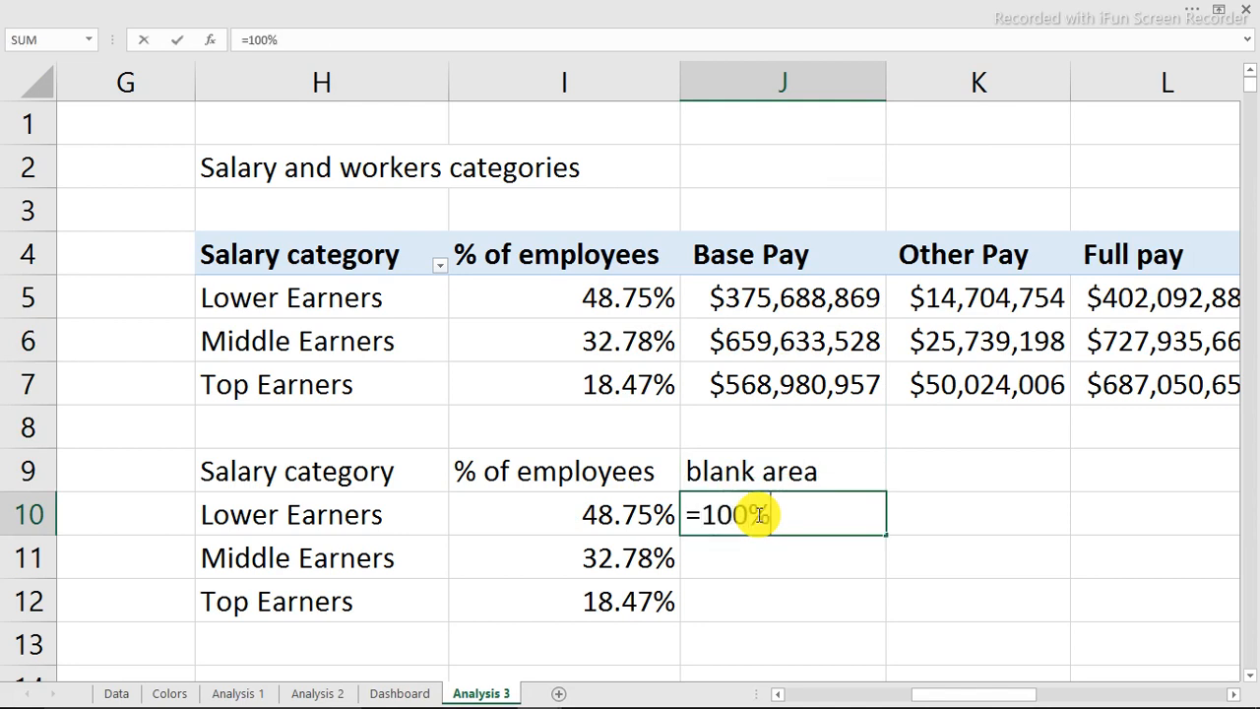
{"action": "type", "text": "=100%-"}
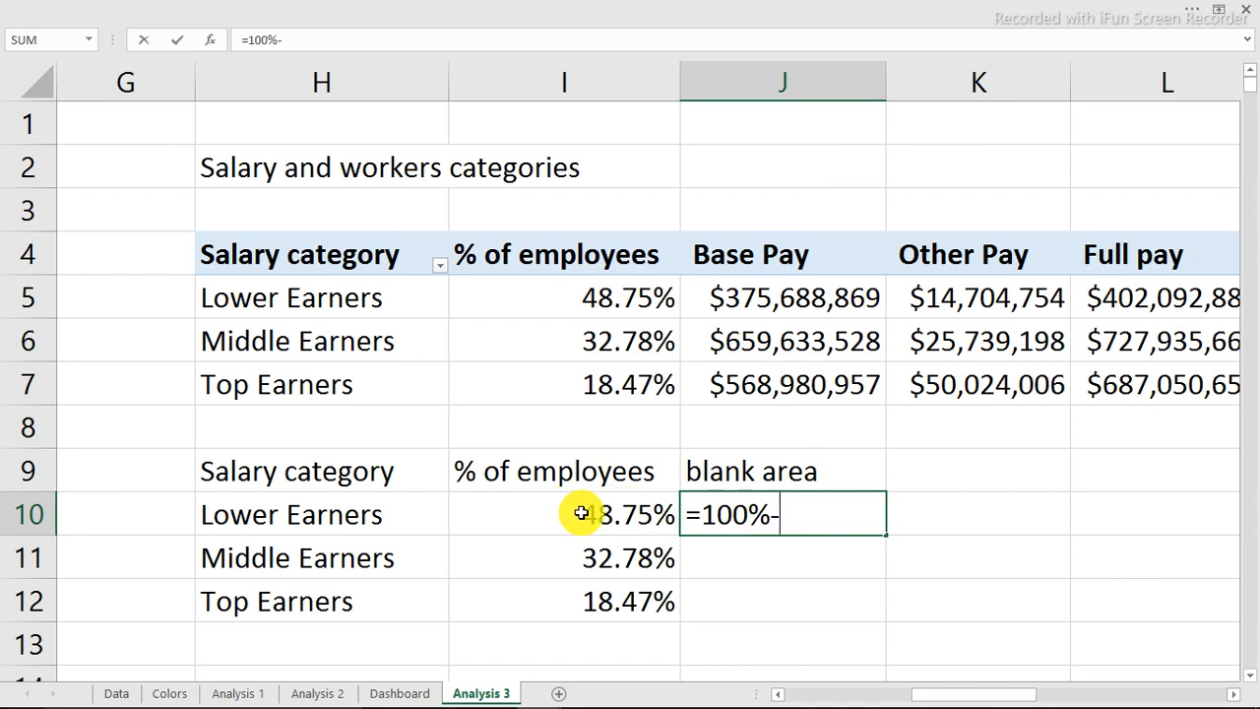
{"action": "left_click", "coordinate": [581, 513]}
{"action": "key", "text": "Return"}
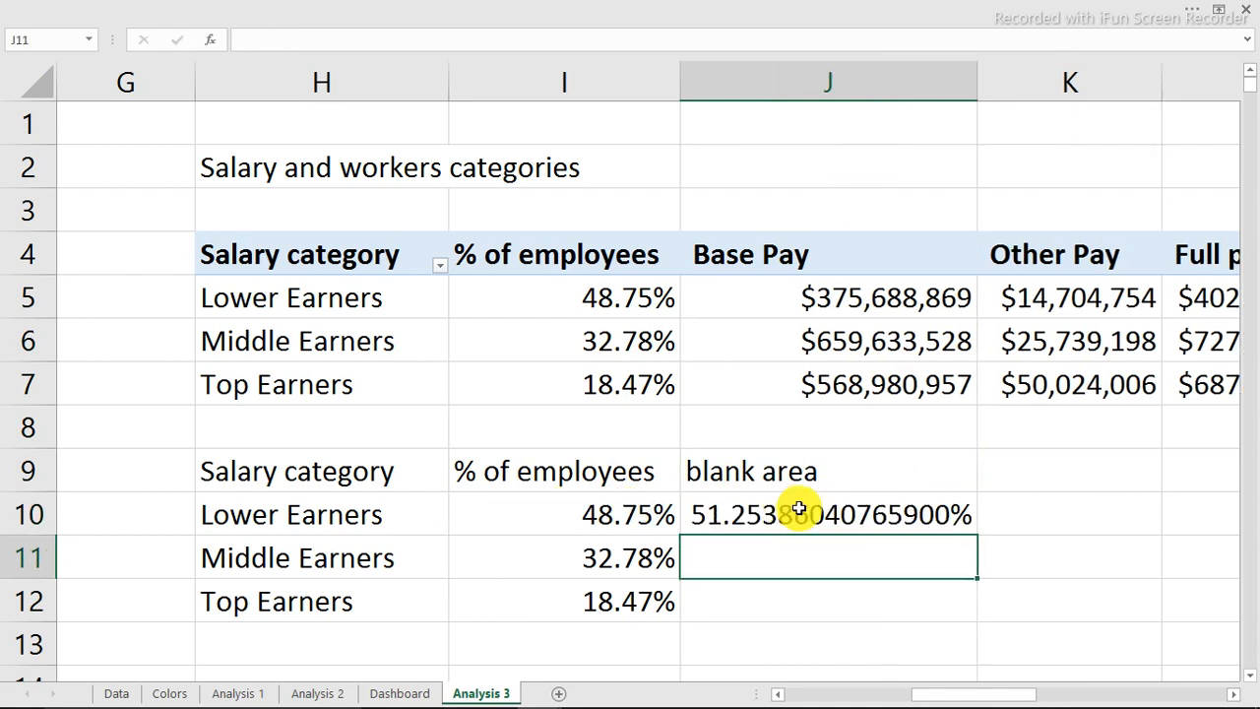
{"action": "left_click", "coordinate": [799, 514]}
{"action": "left_click_drag", "start_coordinate": [978, 536], "coordinate": [919, 586]}
Copy the percentage formatting from I10:I12 to the blank area values in J10:J12 and autofit column J.
{"action": "left_click", "coordinate": [641, 517]}
{"action": "left_click_drag", "start_coordinate": [644, 547], "coordinate": [641, 593]}
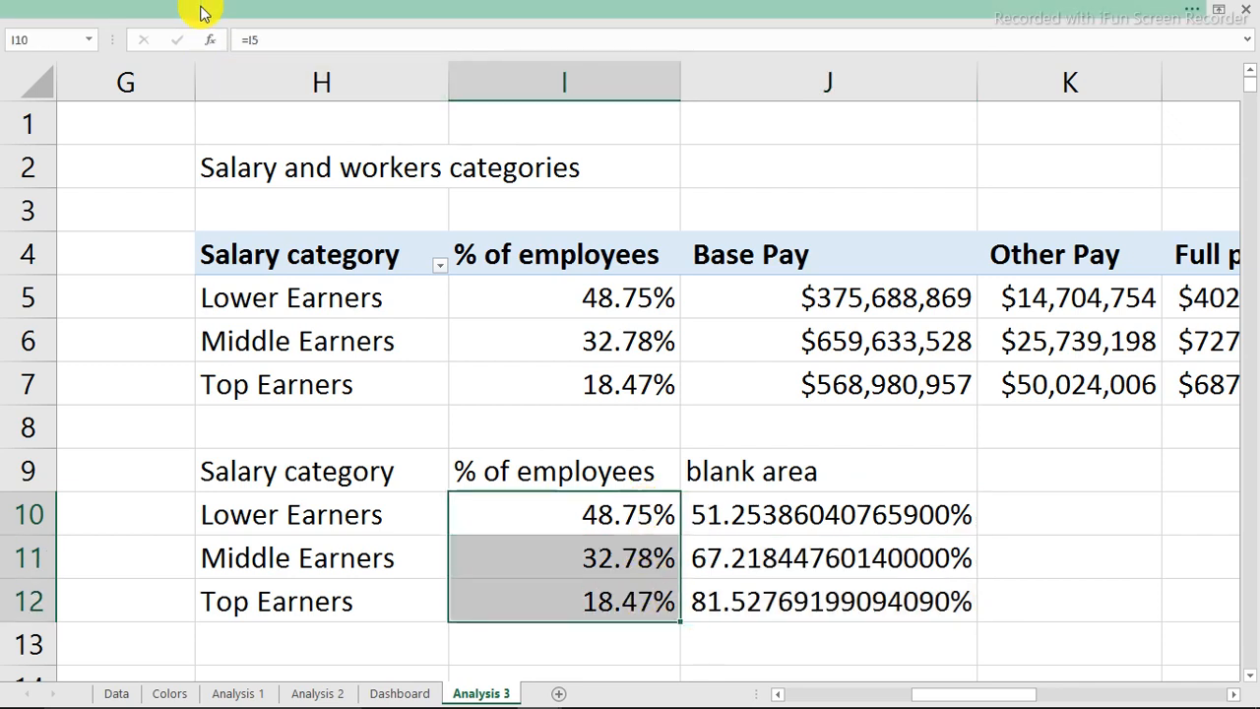
{"action": "left_click", "coordinate": [200, 10]}
{"action": "left_click", "coordinate": [91, 110]}
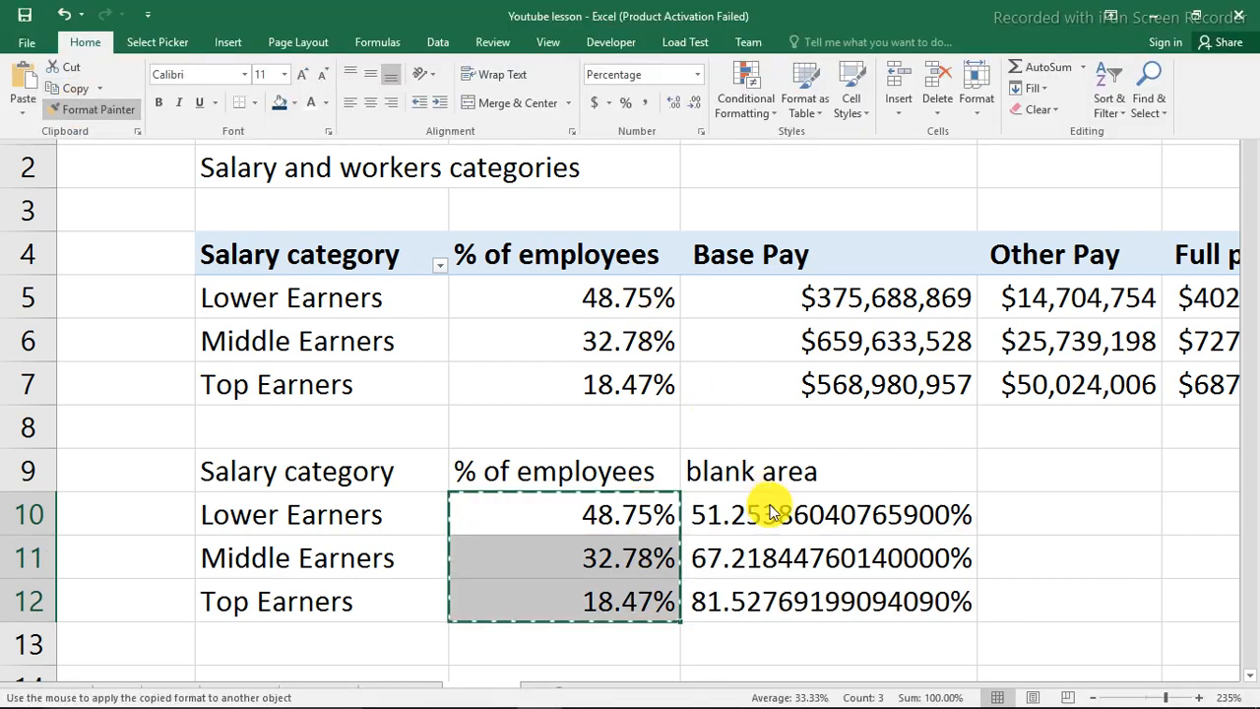
{"action": "left_click", "coordinate": [774, 501]}
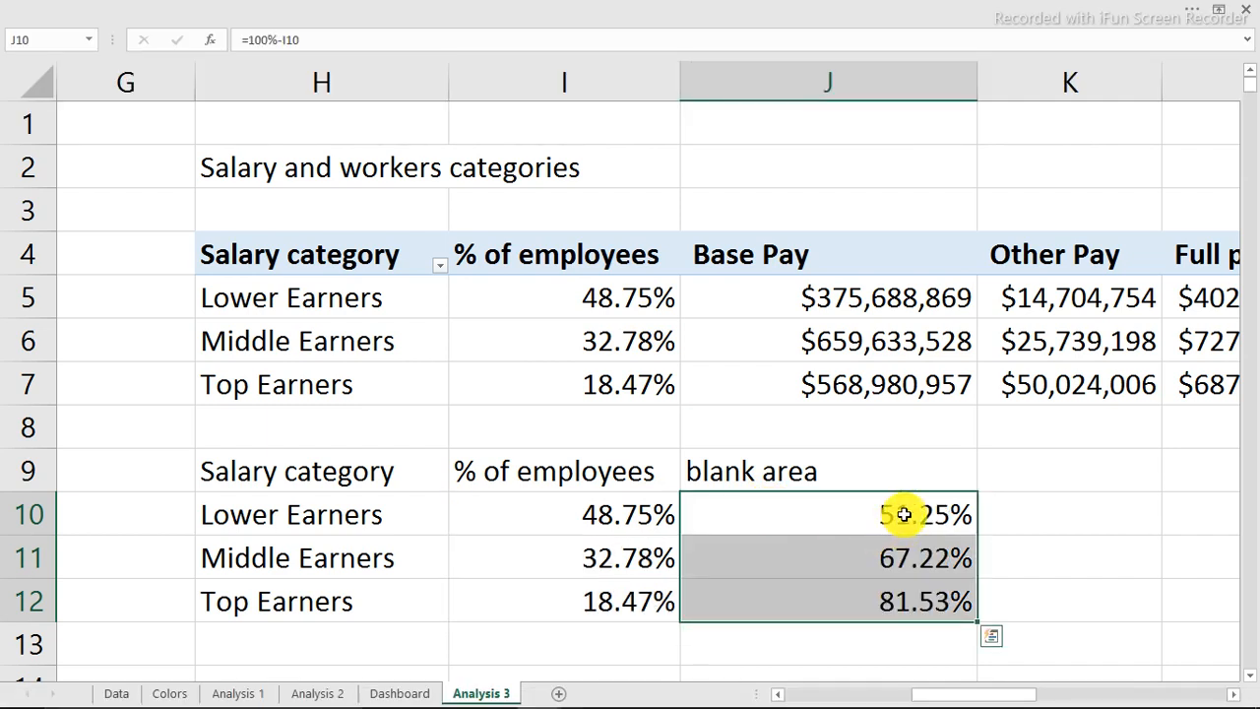
{"action": "double_click", "coordinate": [974, 73]}
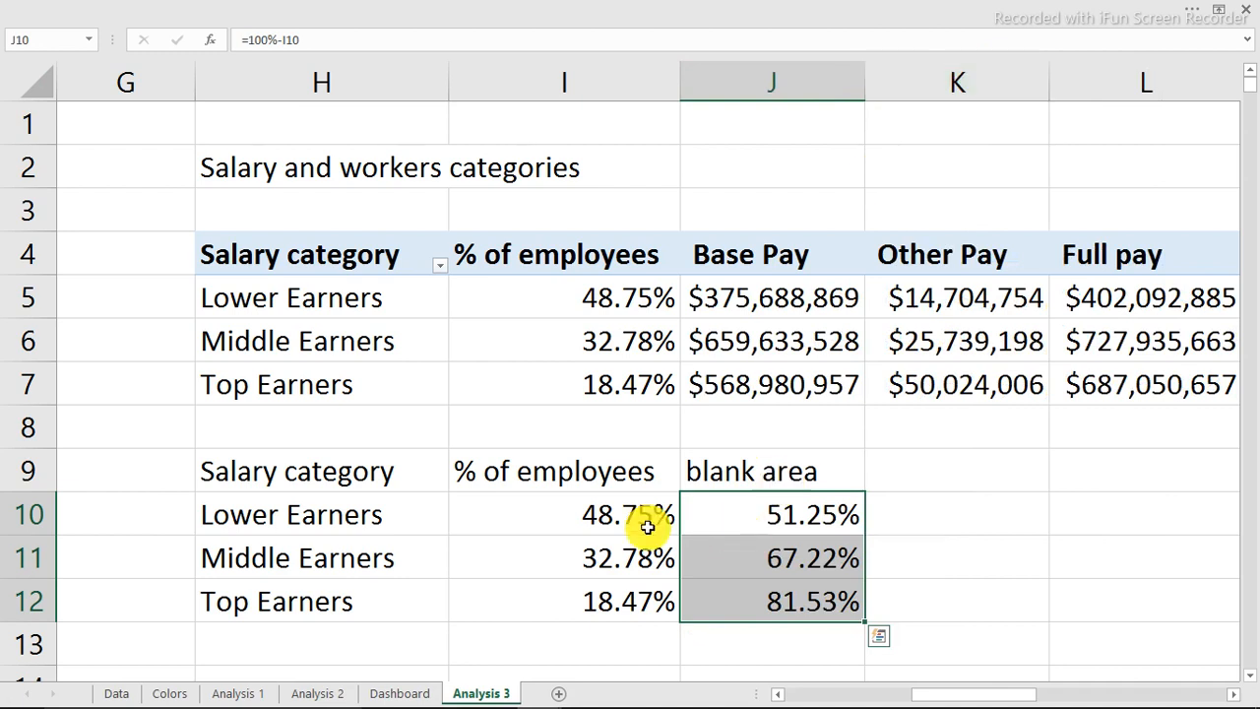
Check the row sums with =I10+J10 in K10 filled down to K12, and delete the check formulas.
{"action": "left_click", "coordinate": [919, 512]}
{"action": "type", "text": "="}
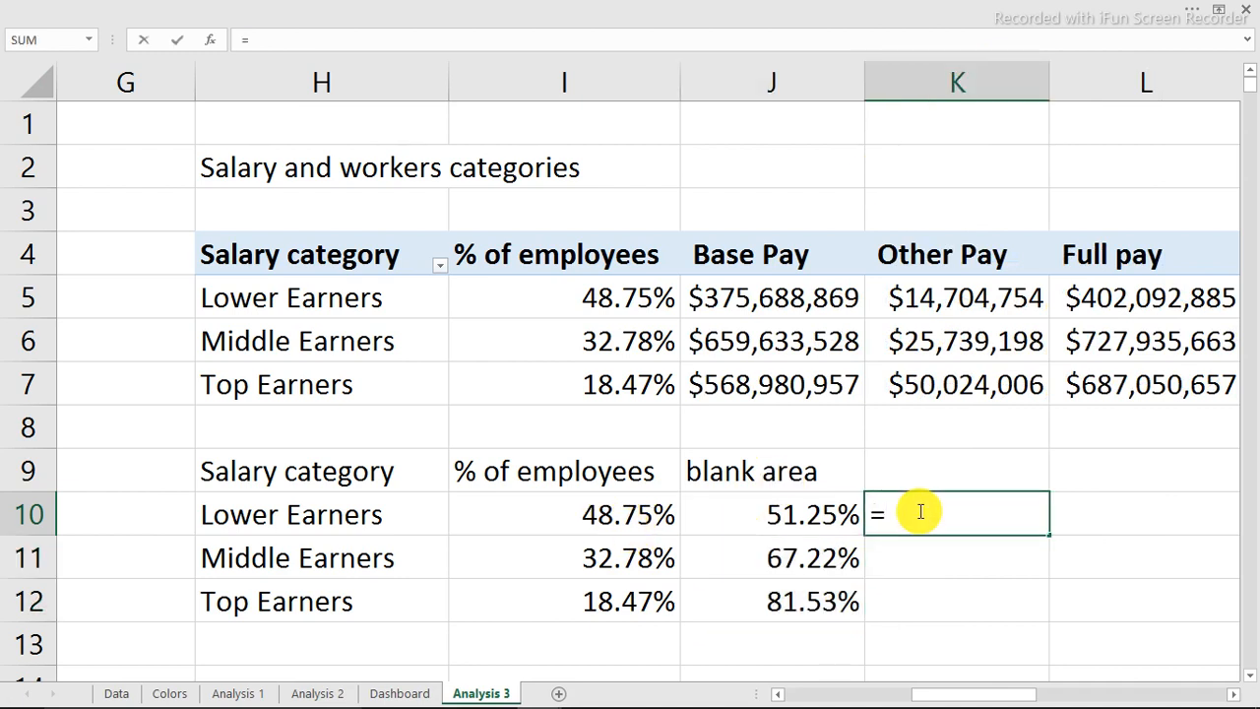
{"action": "left_click", "coordinate": [618, 516]}
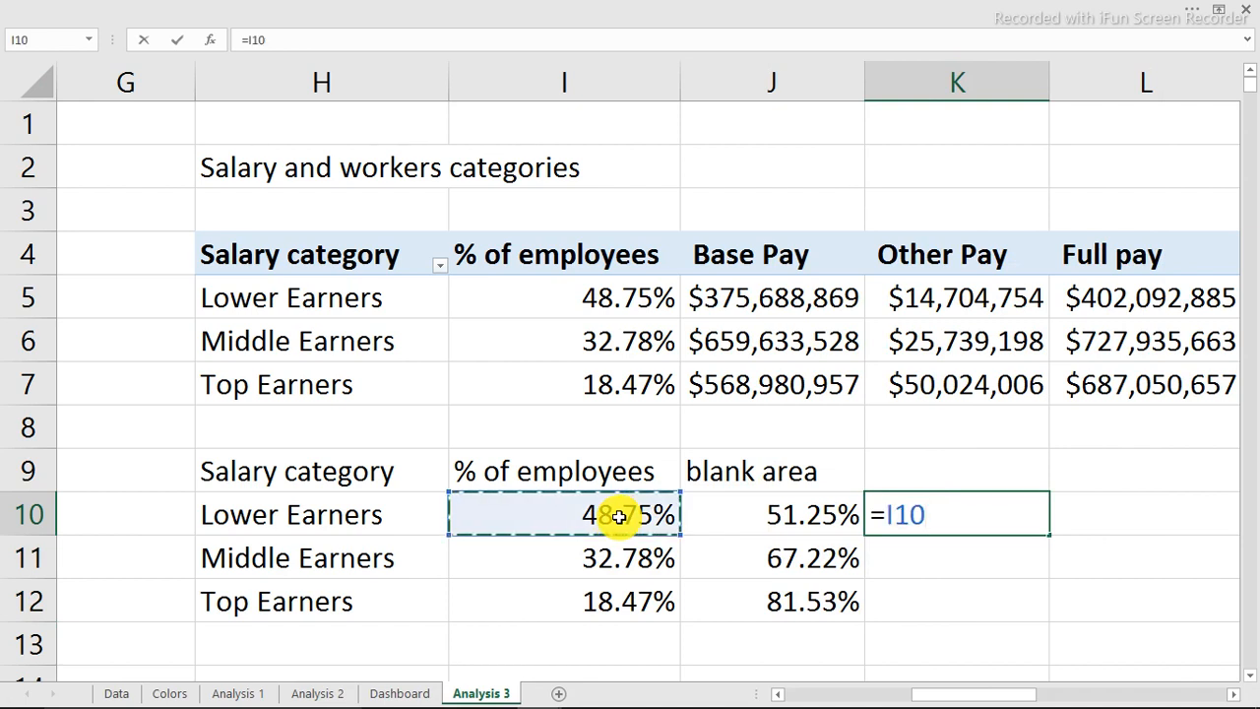
{"action": "type", "text": "+"}
{"action": "left_click", "coordinate": [767, 513]}
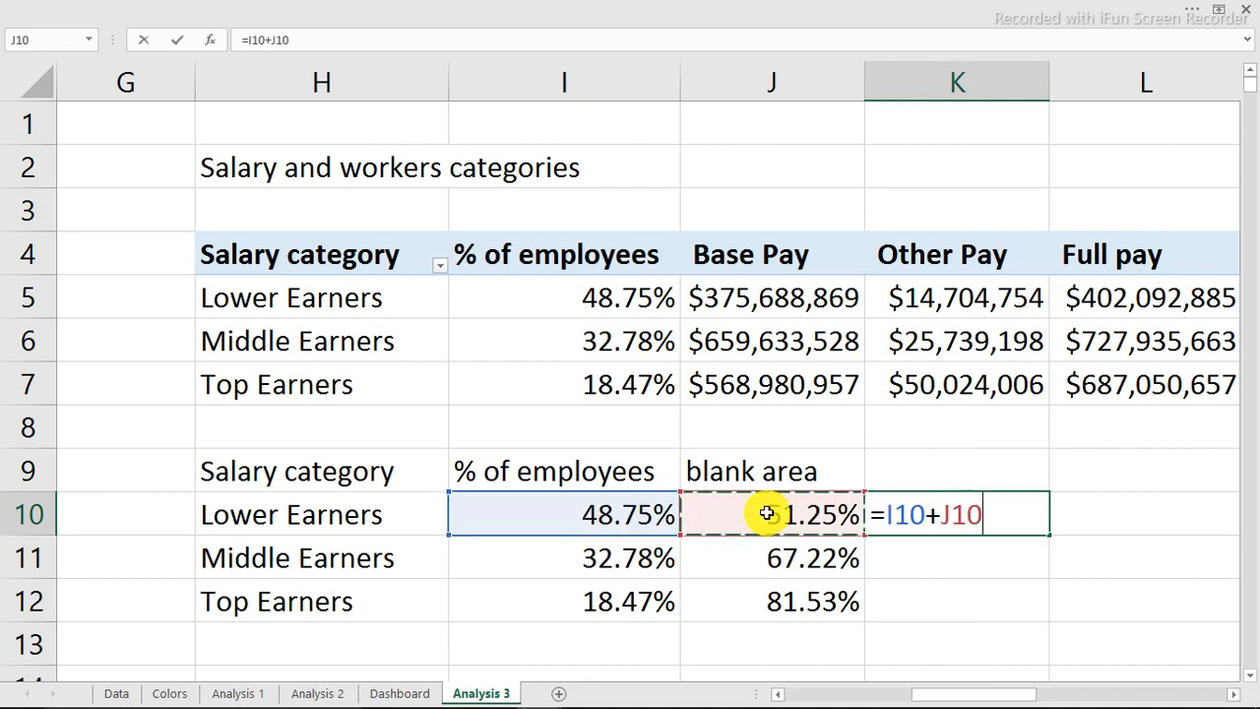
{"action": "key", "text": "ctrl+Return"}
{"action": "key", "text": "Return"}
{"action": "left_click", "coordinate": [912, 508]}
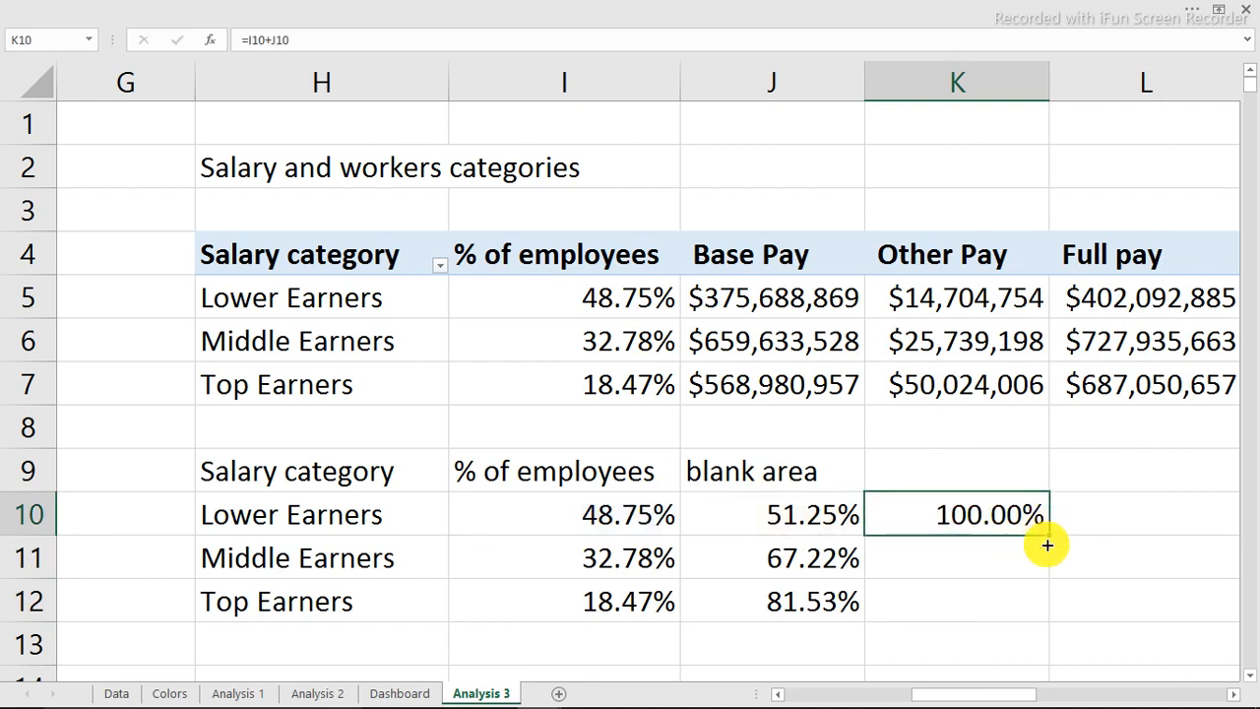
{"action": "left_click_drag", "start_coordinate": [1045, 540], "coordinate": [1038, 612]}
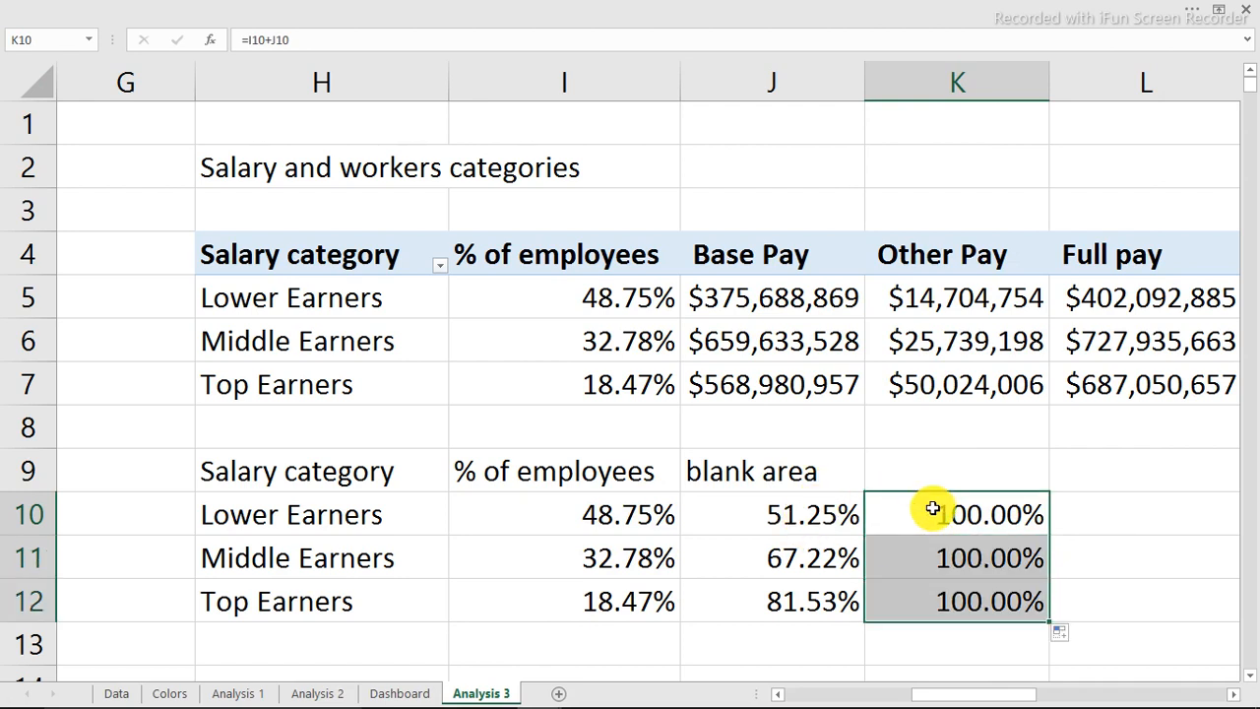
{"action": "key", "text": "Delete"}
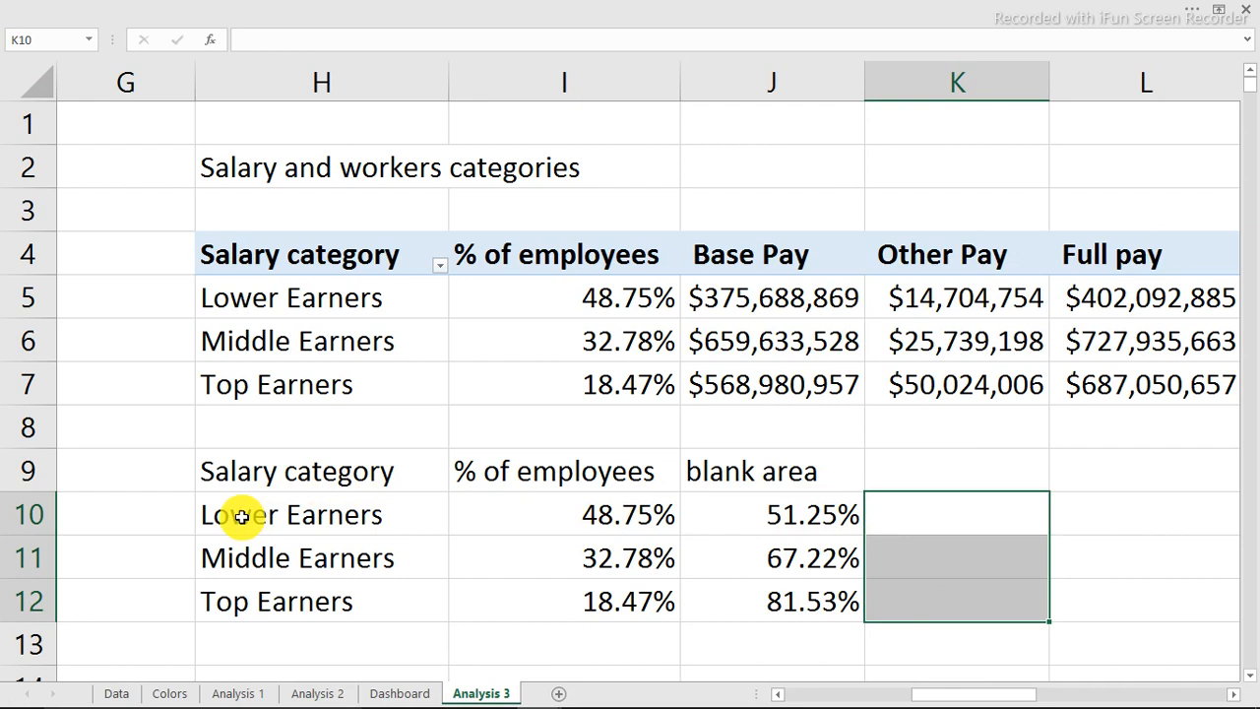
Insert a doughnut chart from the Lower Earners row H10:J10 on the Analysis 3 sheet.
{"action": "left_click_drag", "start_coordinate": [241, 517], "coordinate": [748, 496]}
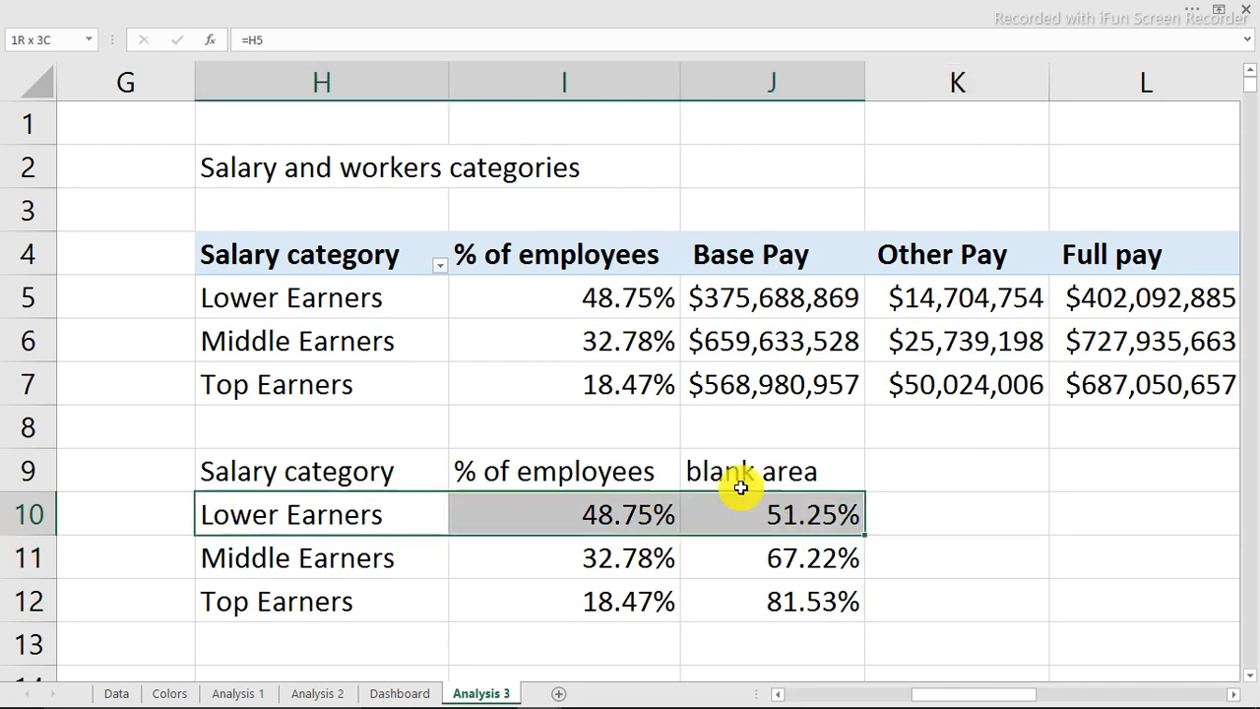
{"action": "left_click", "coordinate": [561, 75]}
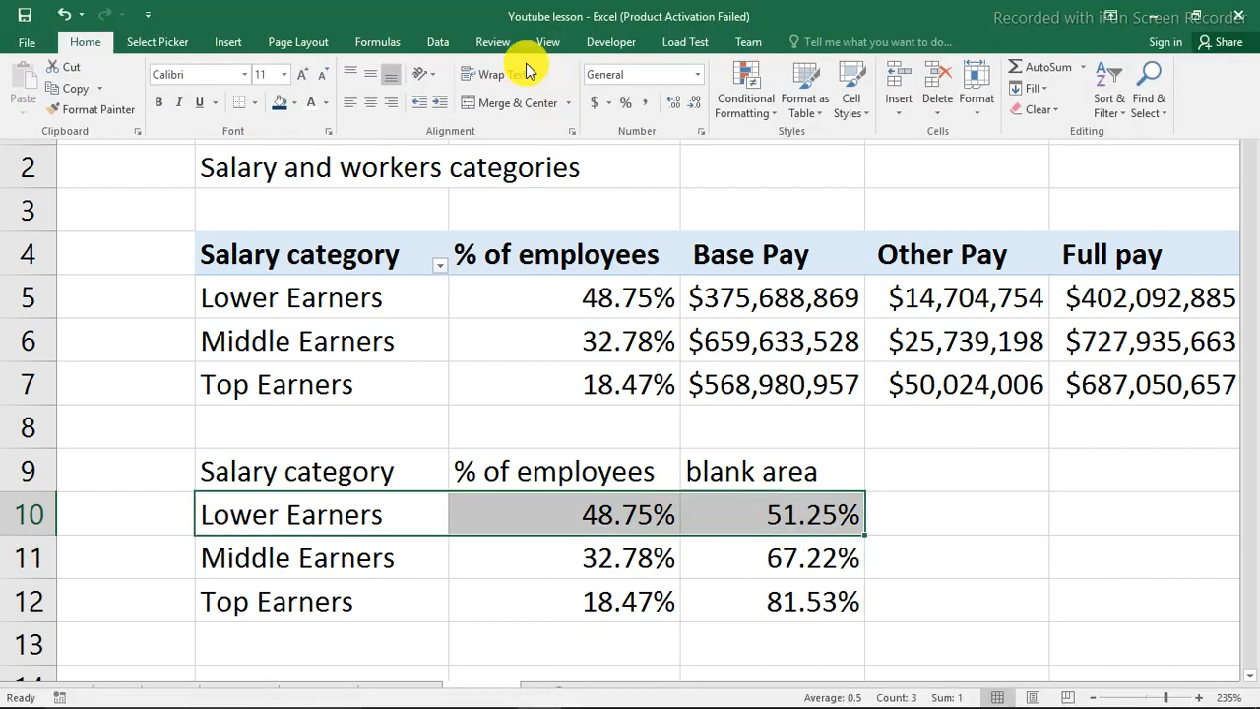
{"action": "left_click", "coordinate": [229, 42]}
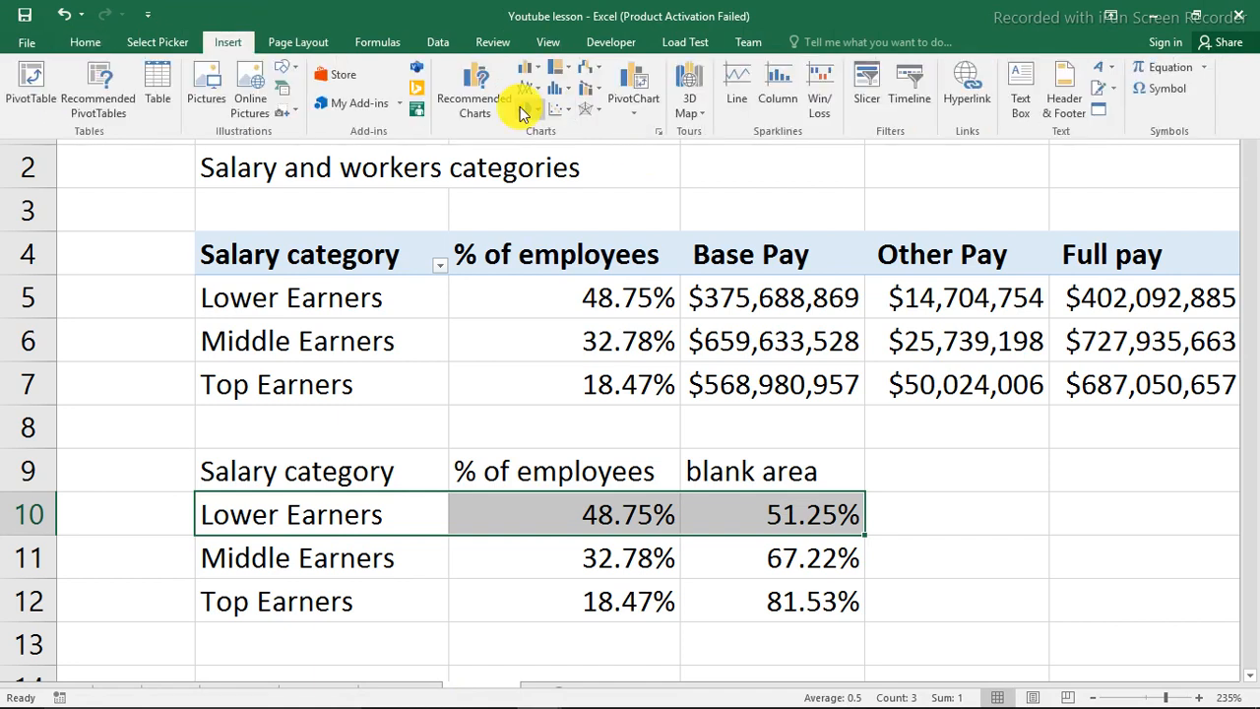
{"action": "left_click", "coordinate": [530, 110]}
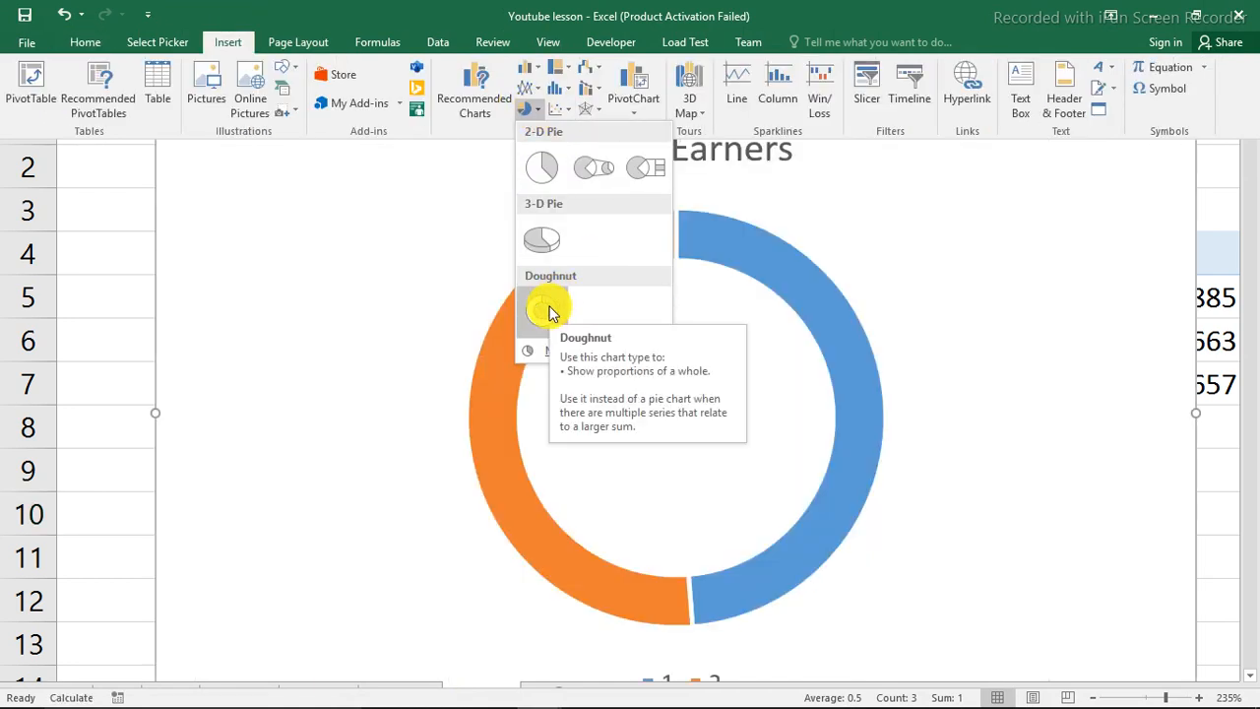
{"action": "left_click", "coordinate": [549, 311]}
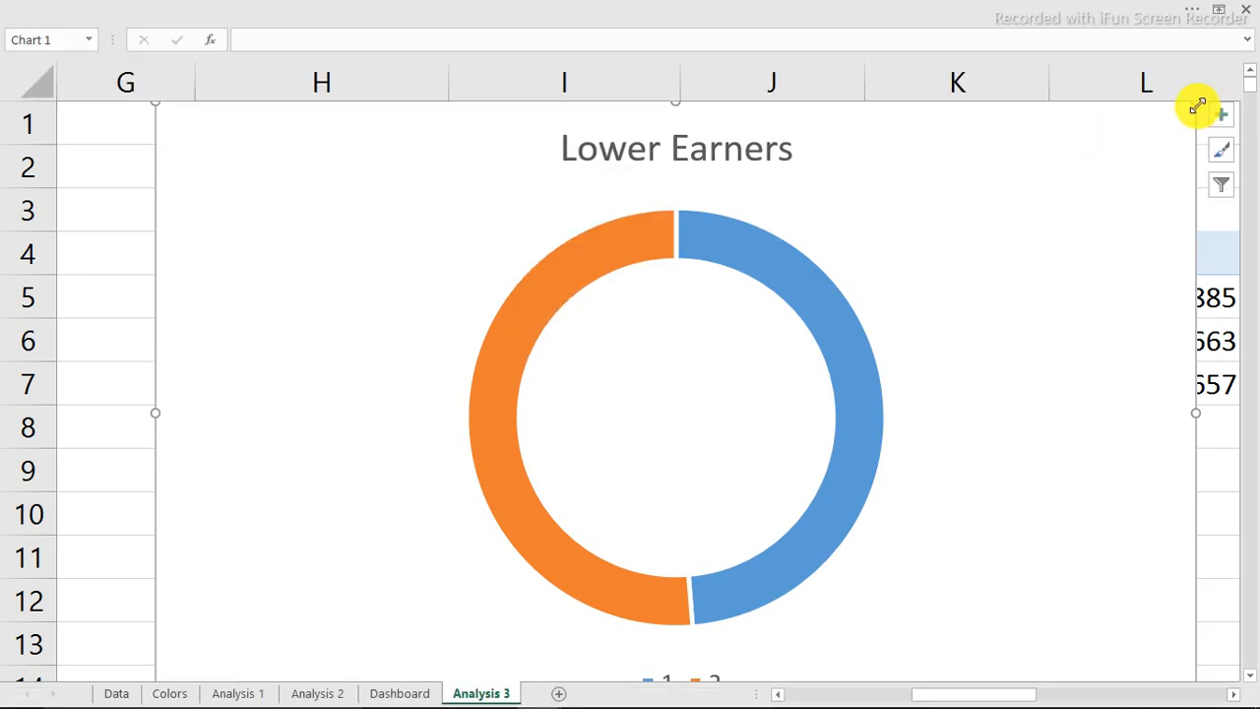
Shrink the doughnut chart to about two columns wide and remove its title and legend.
{"action": "left_click_drag", "start_coordinate": [1198, 106], "coordinate": [958, 286]}
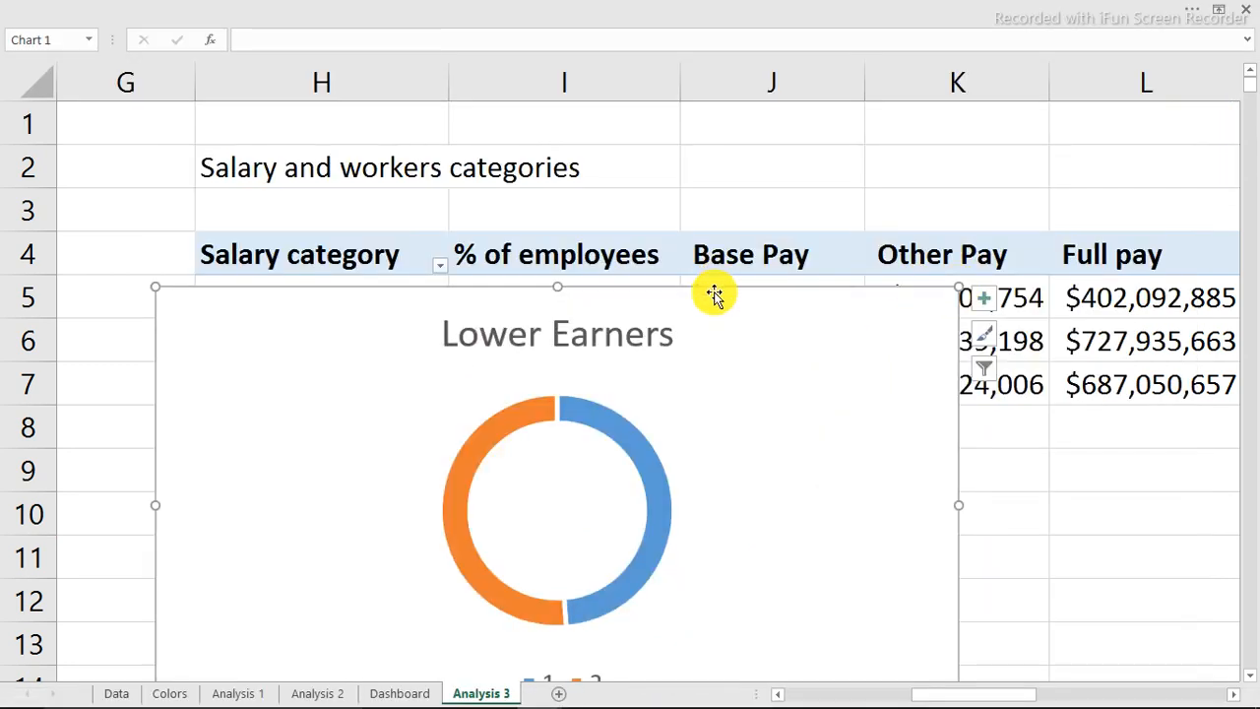
{"action": "left_click_drag", "start_coordinate": [715, 295], "coordinate": [734, 136]}
{"action": "left_click", "coordinate": [614, 180]}
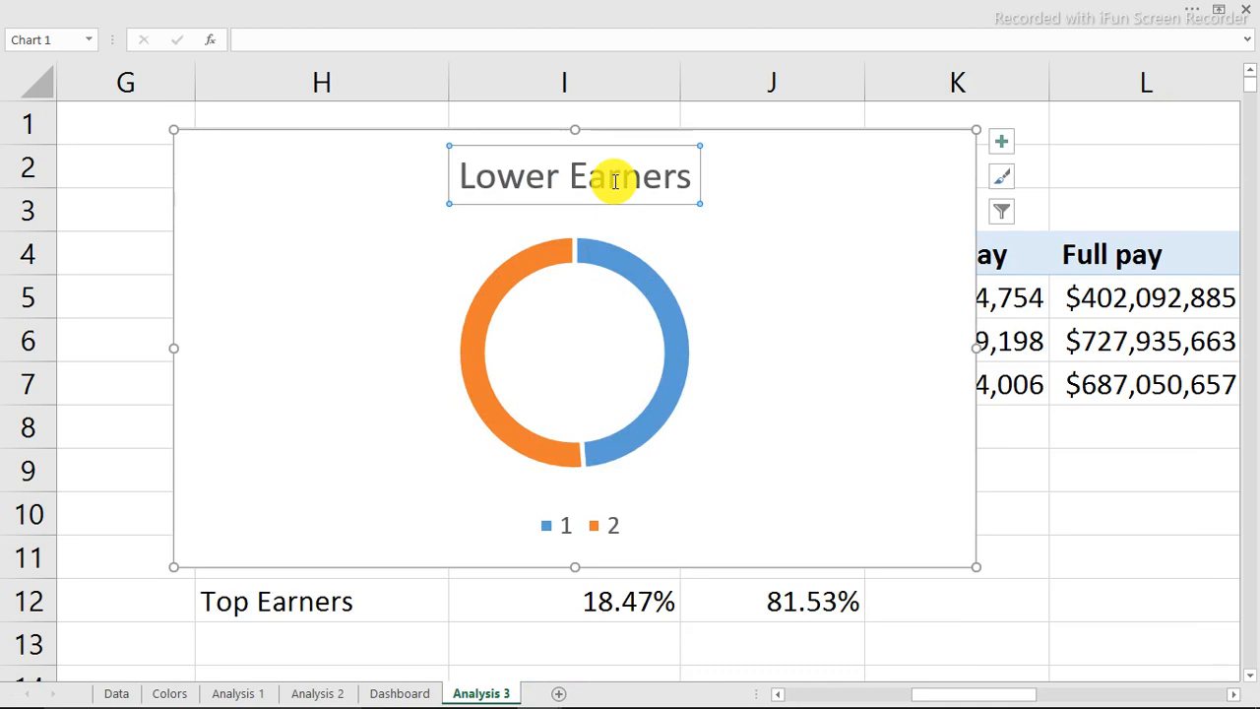
{"action": "key", "text": "Delete"}
{"action": "left_click", "coordinate": [604, 524]}
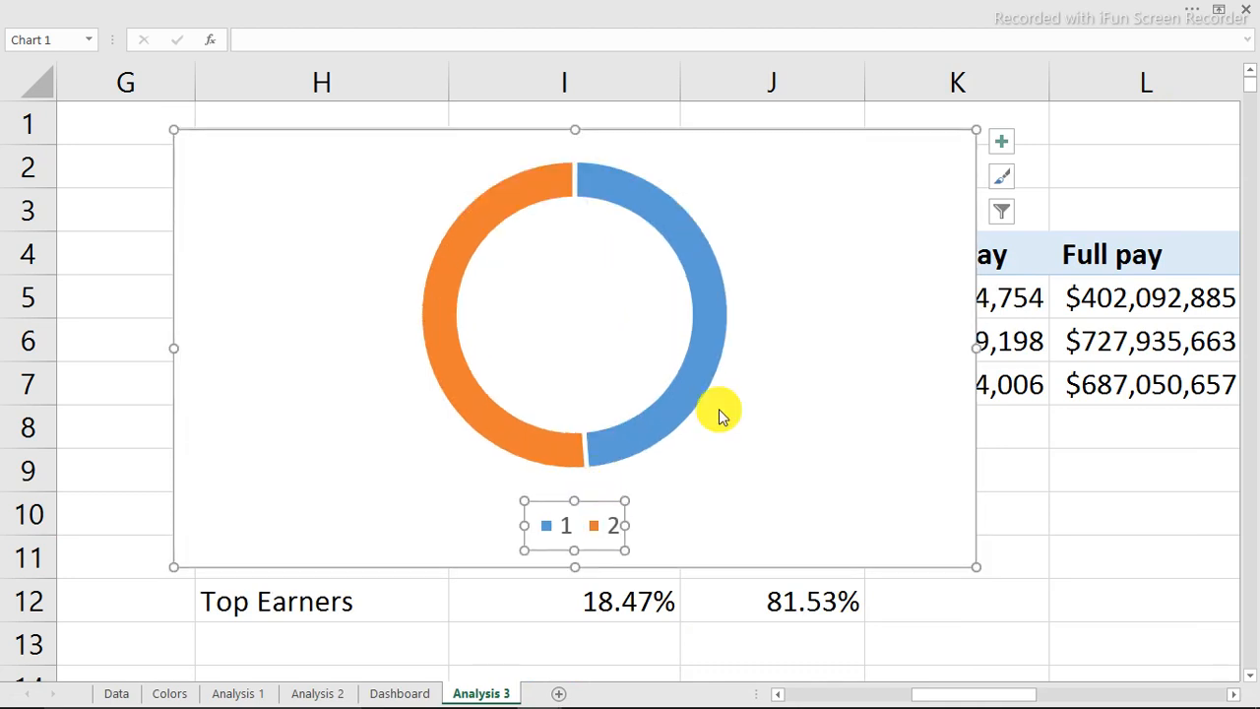
{"action": "key", "text": "Delete"}
{"action": "left_click_drag", "start_coordinate": [976, 129], "coordinate": [685, 226]}
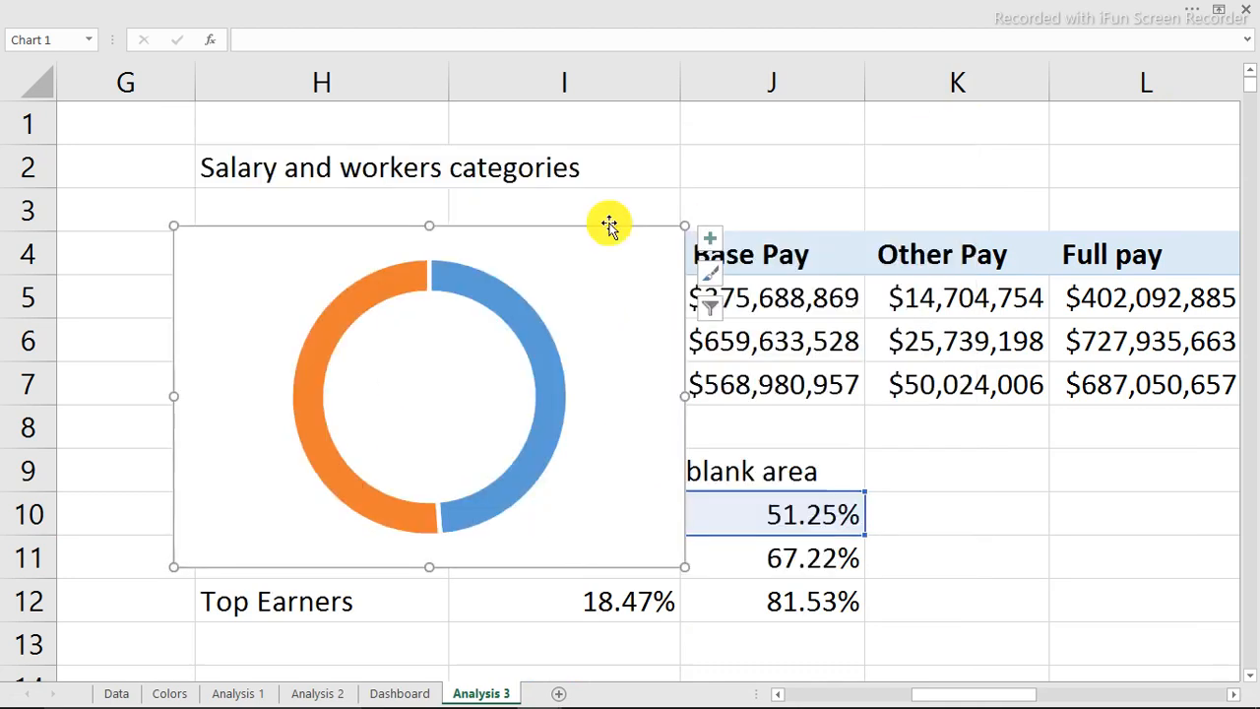
{"action": "mouse_move", "coordinate": [587, 231]}
{"action": "left_mouse_down"}
{"action": "mouse_move", "coordinate": [1005, 250]}
{"action": "mouse_move", "coordinate": [670, 221]}
{"action": "left_mouse_up"}
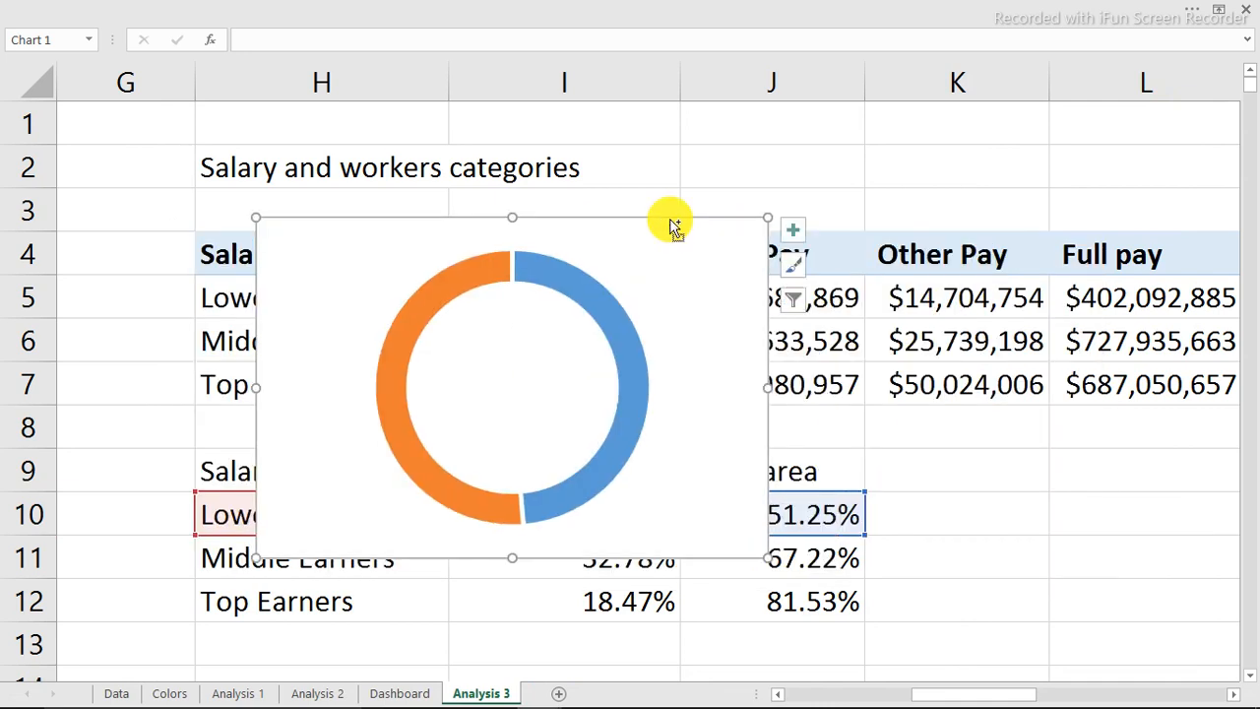
Transfer the doughnut chart from Analysis 3 to the Dashboard sheet and place it beside the Salary & workers categories panel.
{"action": "key", "text": "Delete"}
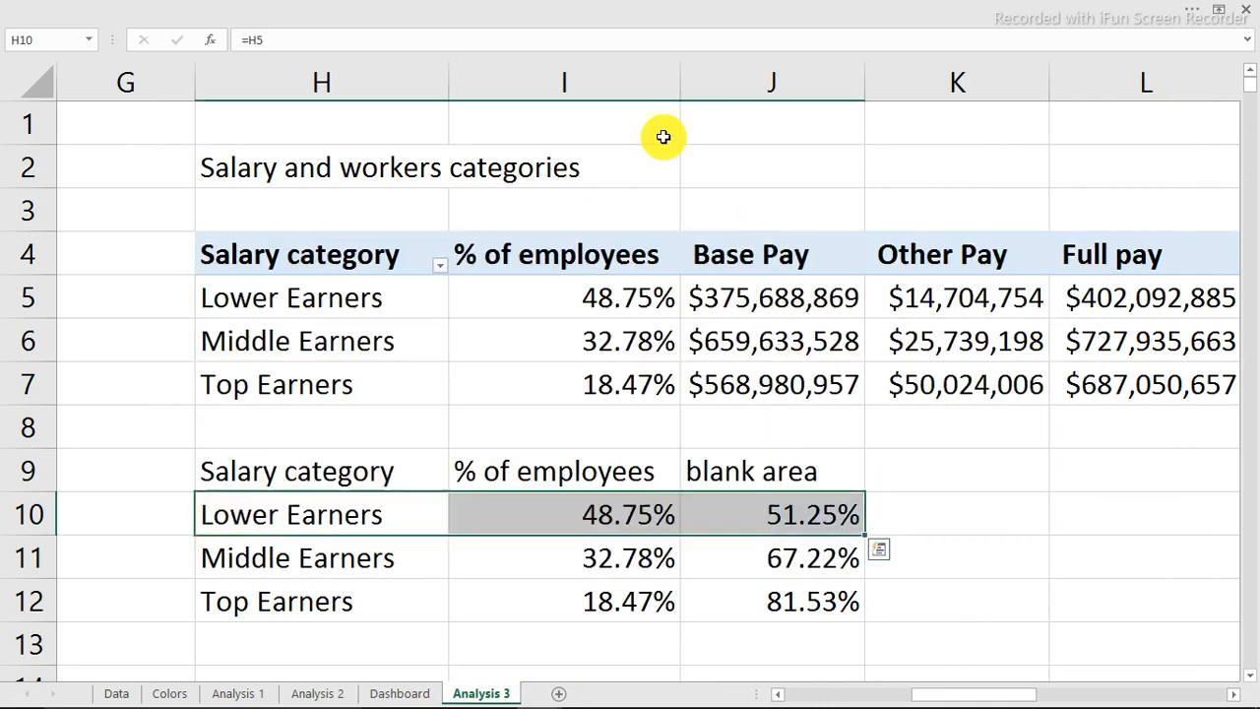
{"action": "left_click", "coordinate": [400, 693]}
{"action": "left_click", "coordinate": [492, 66]}
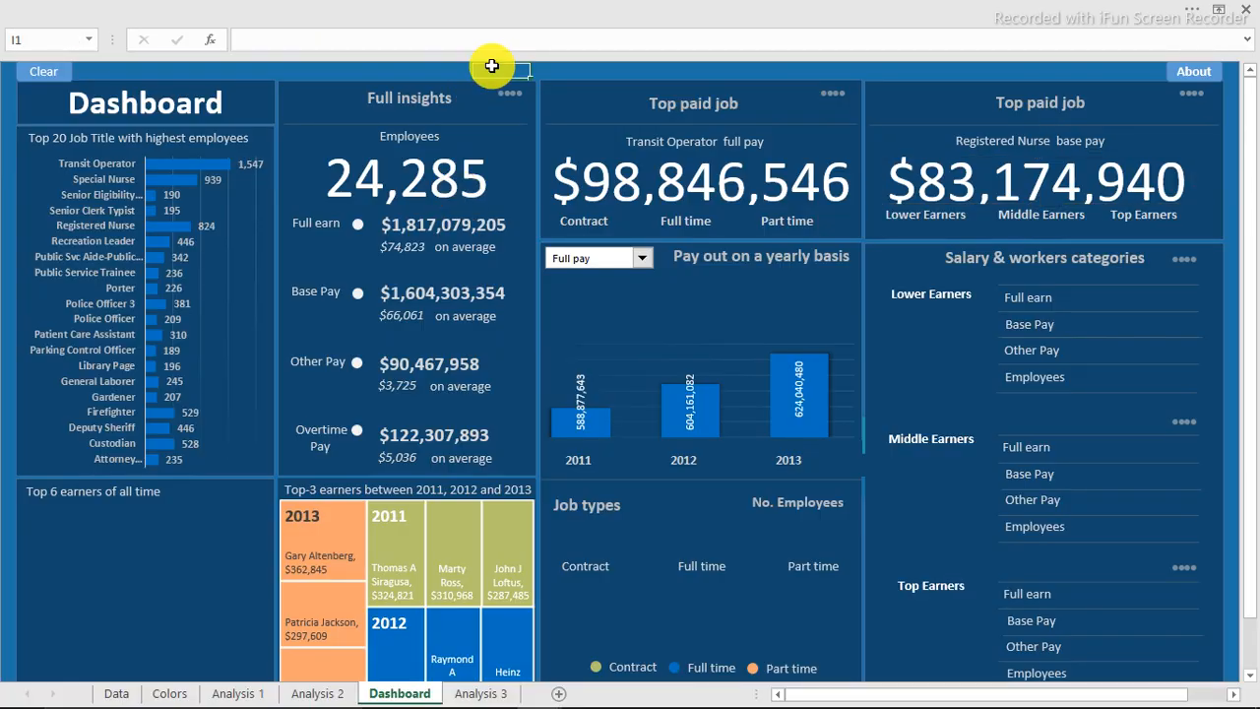
{"action": "key", "text": "ctrl+v"}
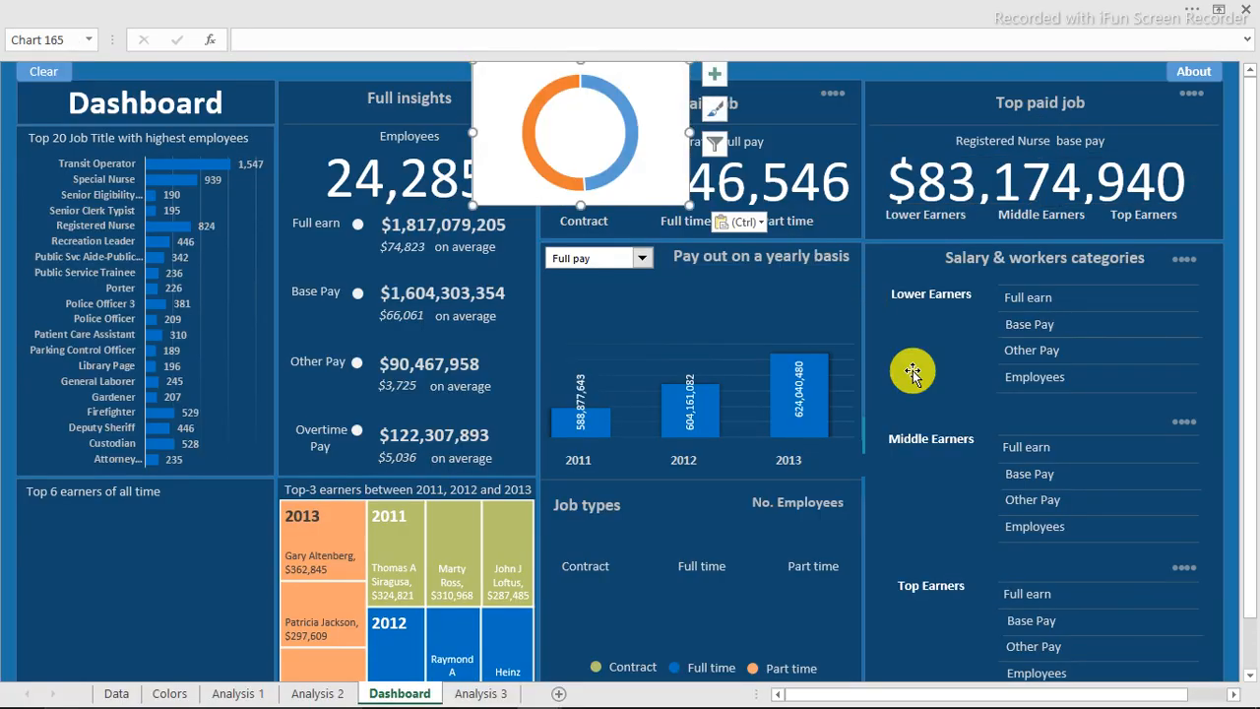
{"action": "scroll", "coordinate": [899, 394], "scroll_direction": "up", "scroll_amount": 3}
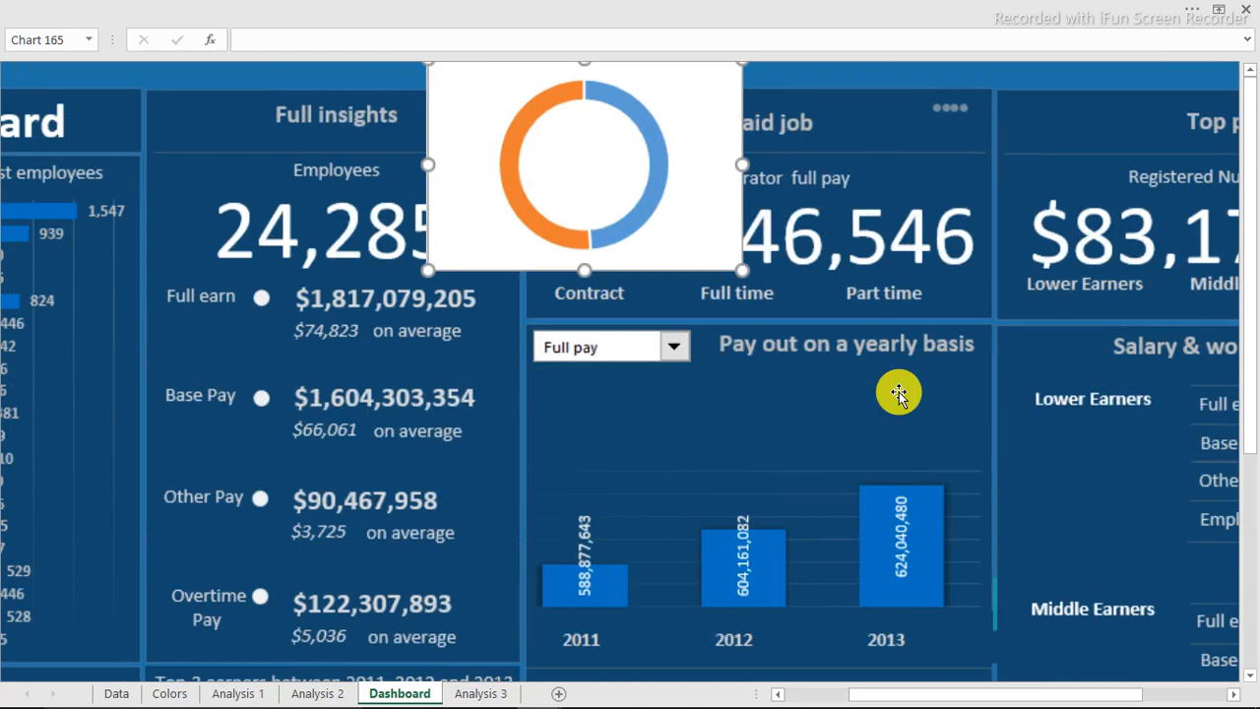
{"action": "scroll", "coordinate": [900, 394], "scroll_direction": "up", "scroll_amount": 2}
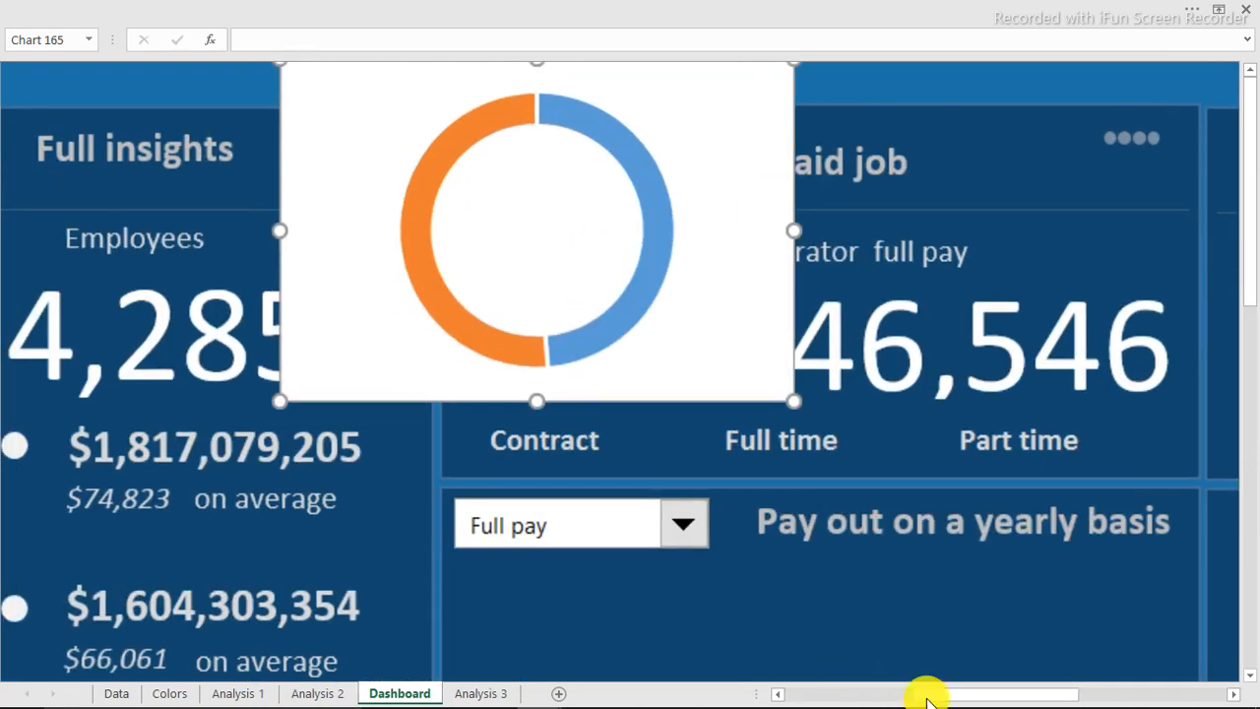
{"action": "scroll", "coordinate": [931, 695], "scroll_direction": "up", "scroll_amount": 2}
{"action": "left_click_drag", "start_coordinate": [942, 697], "coordinate": [1015, 690]}
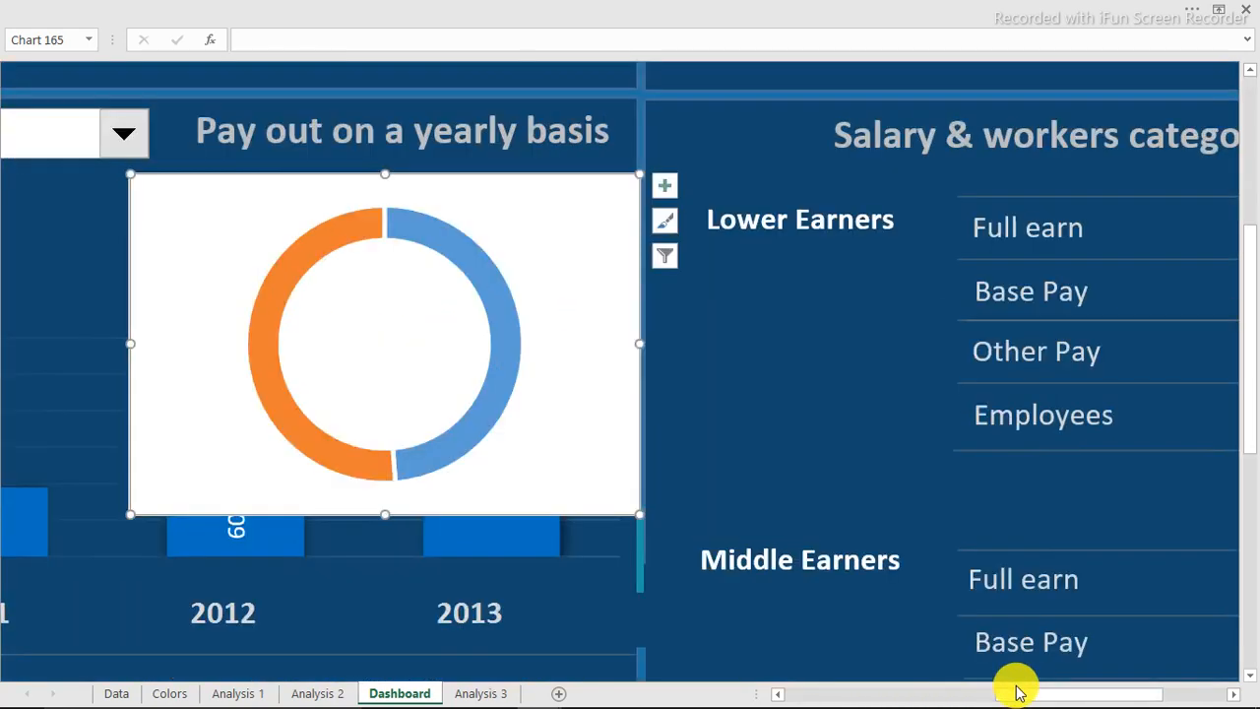
Set the doughnut's chart area to no fill and no line, and remove the border line from its data series.
{"action": "double_click", "coordinate": [529, 172]}
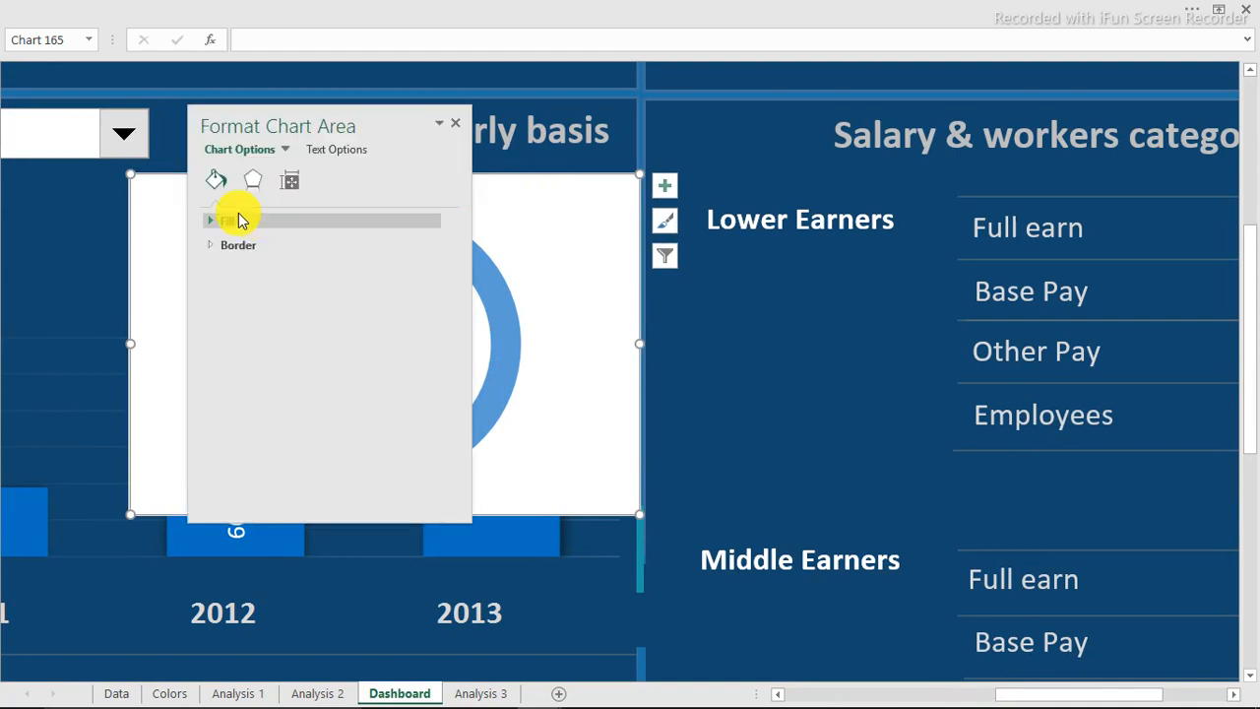
{"action": "left_click_drag", "start_coordinate": [361, 118], "coordinate": [882, 140]}
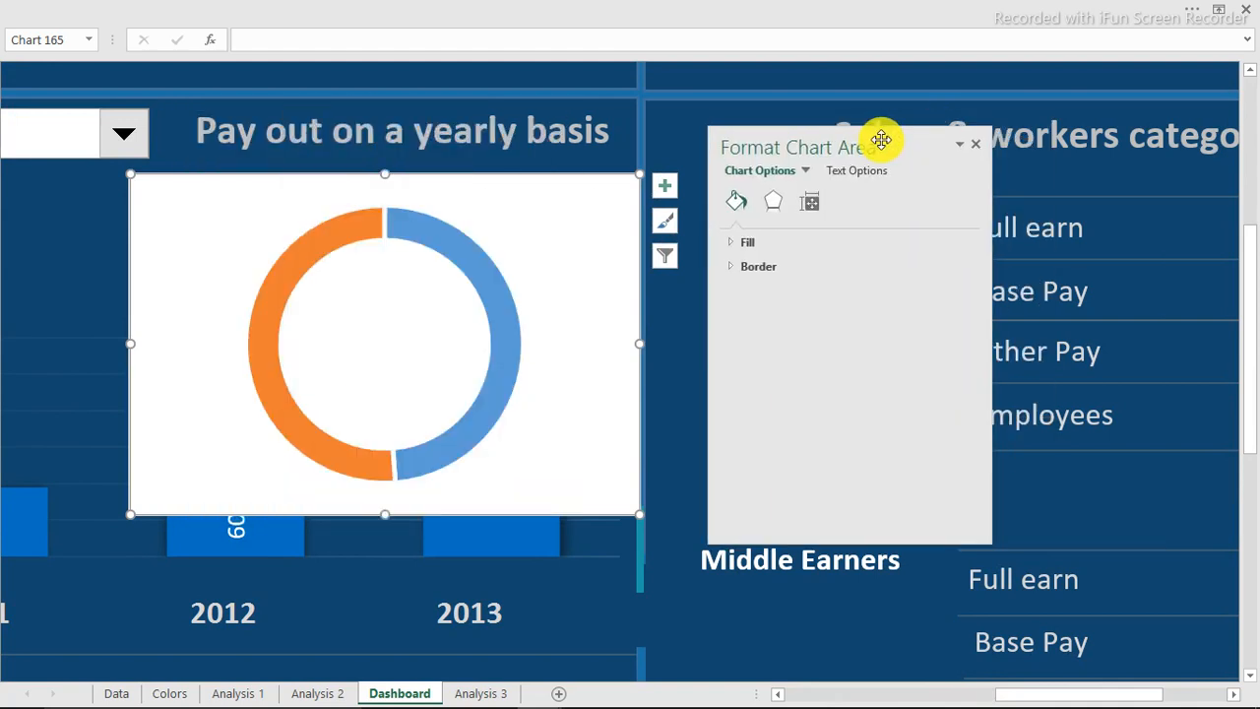
{"action": "left_click", "coordinate": [746, 244]}
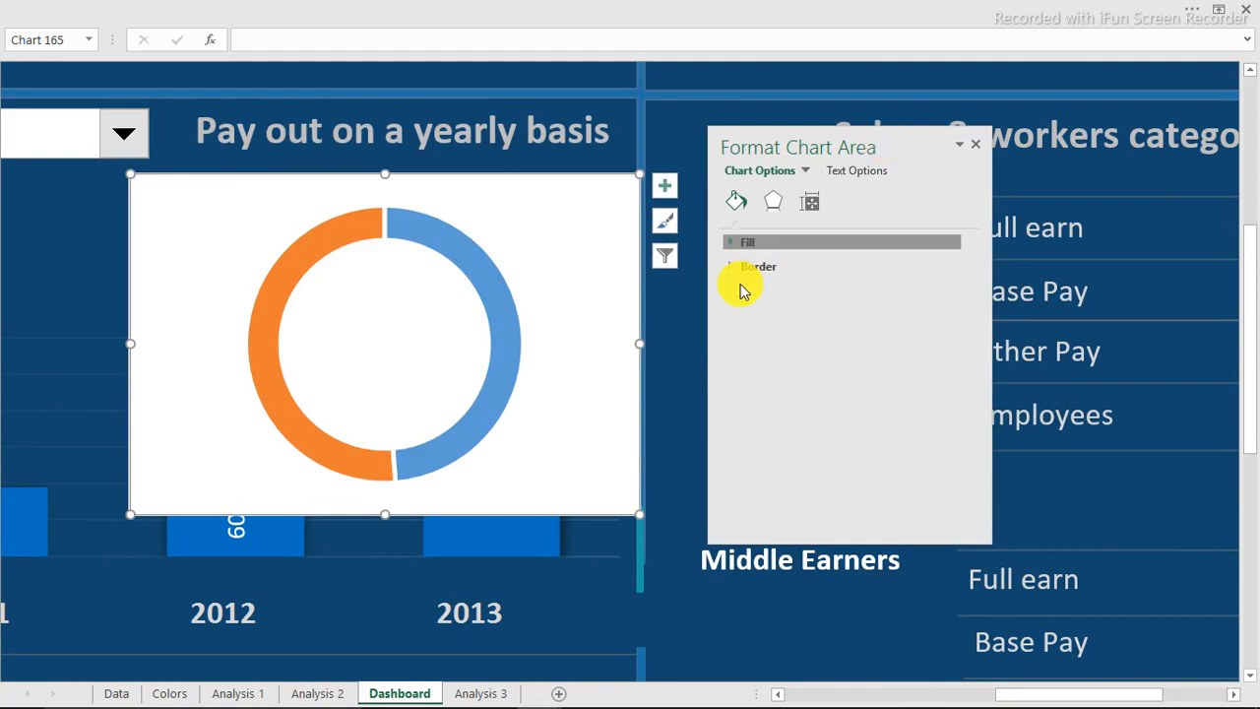
{"action": "left_click", "coordinate": [748, 272]}
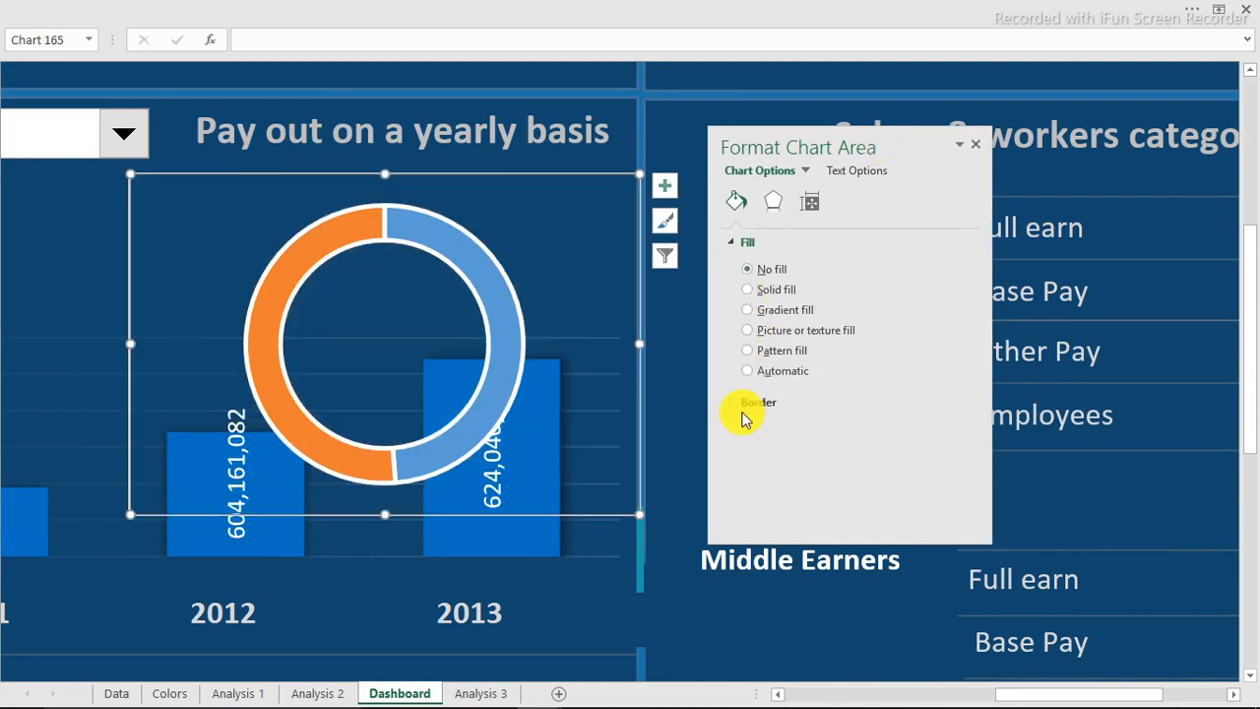
{"action": "left_click", "coordinate": [746, 404]}
{"action": "left_click", "coordinate": [747, 429]}
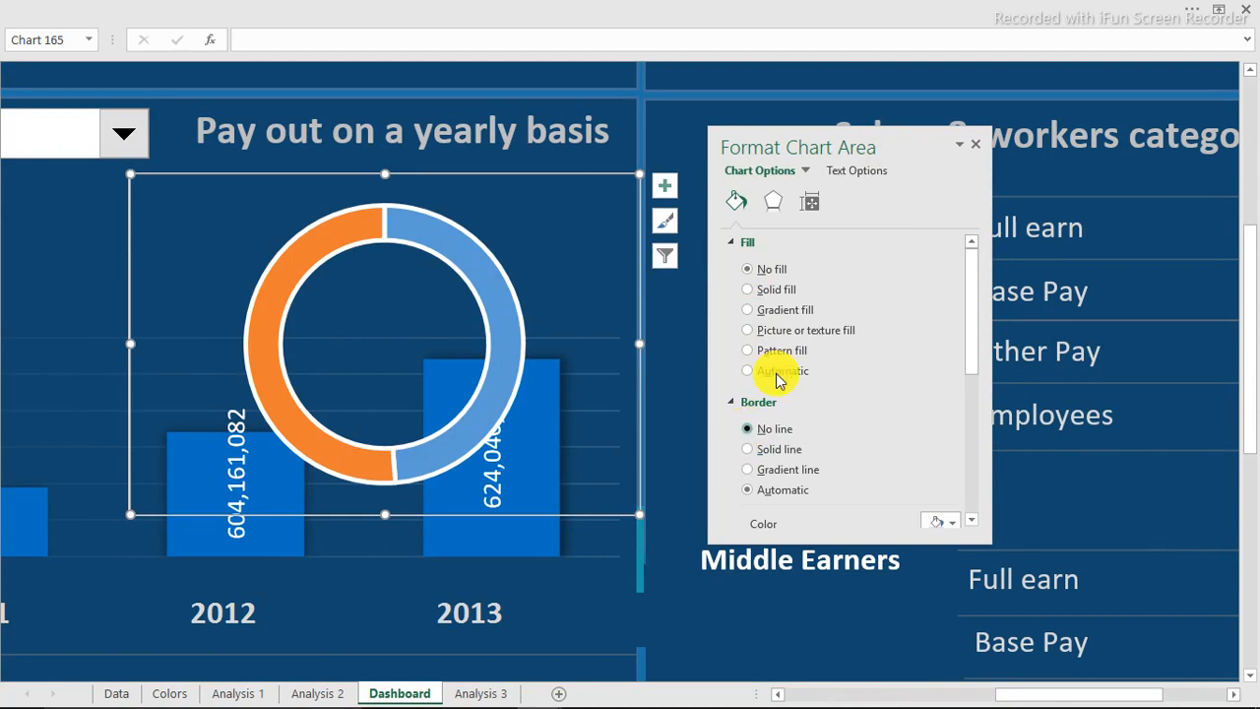
{"action": "left_click", "coordinate": [490, 269]}
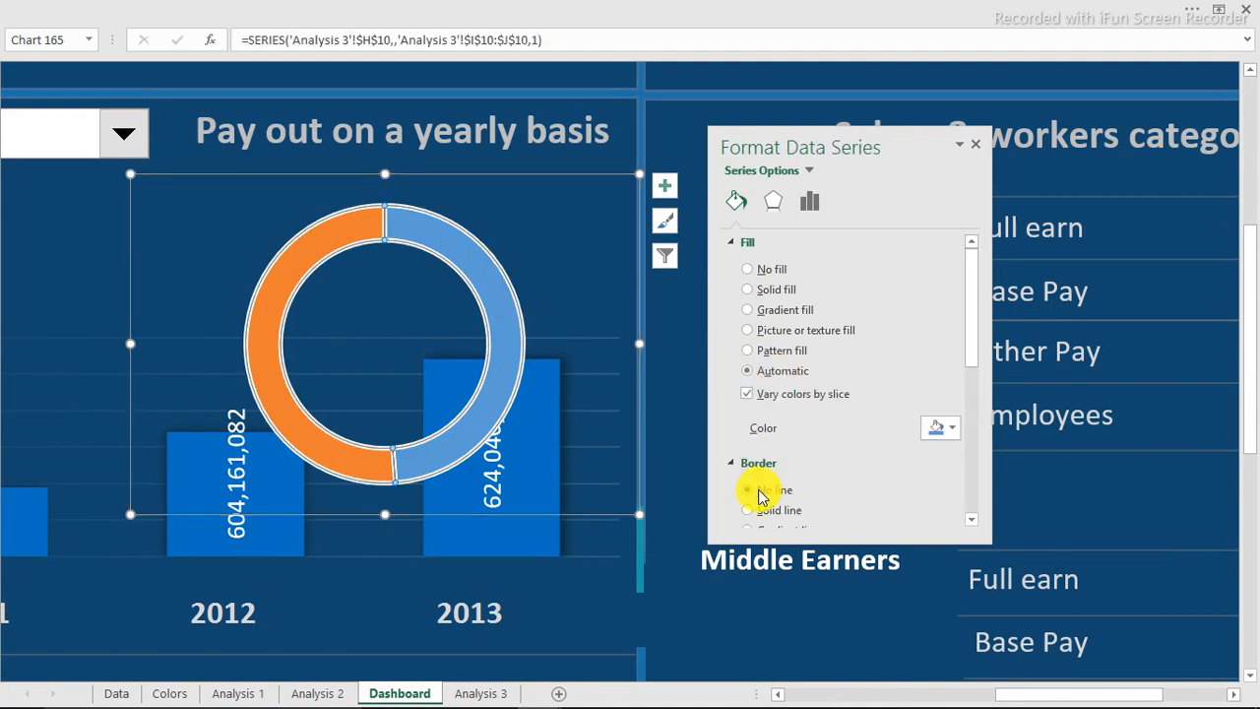
{"action": "left_click", "coordinate": [759, 490]}
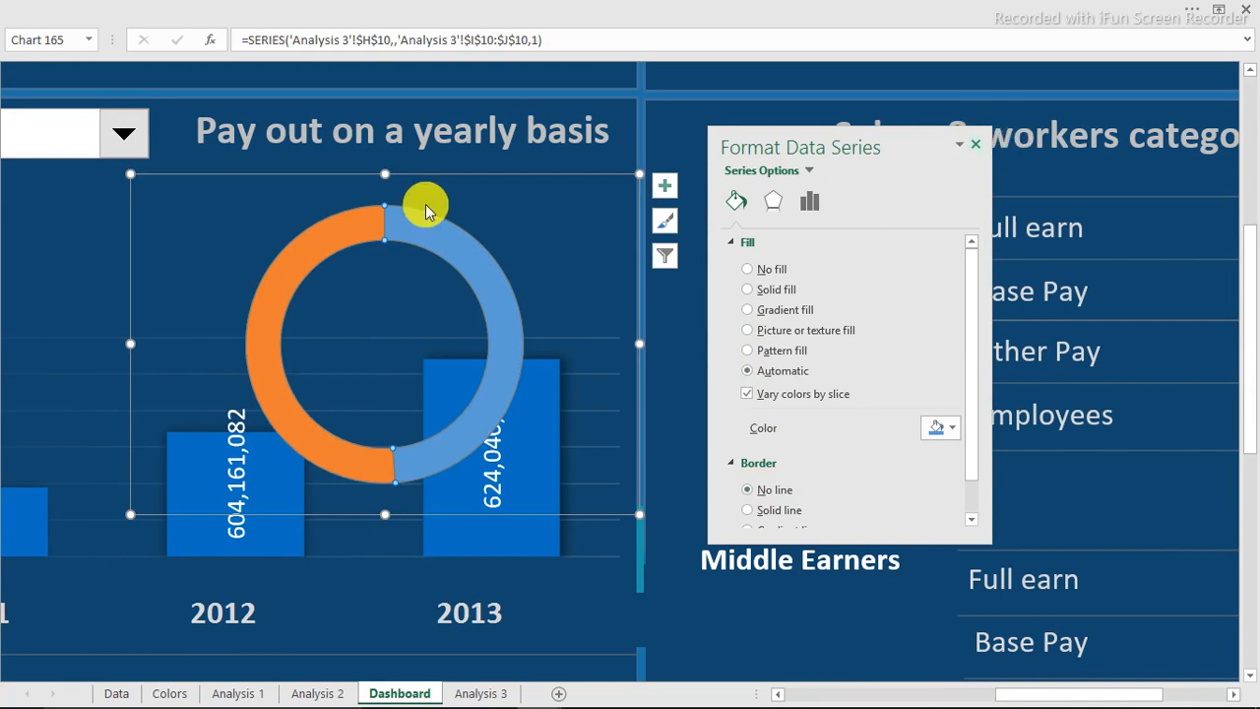
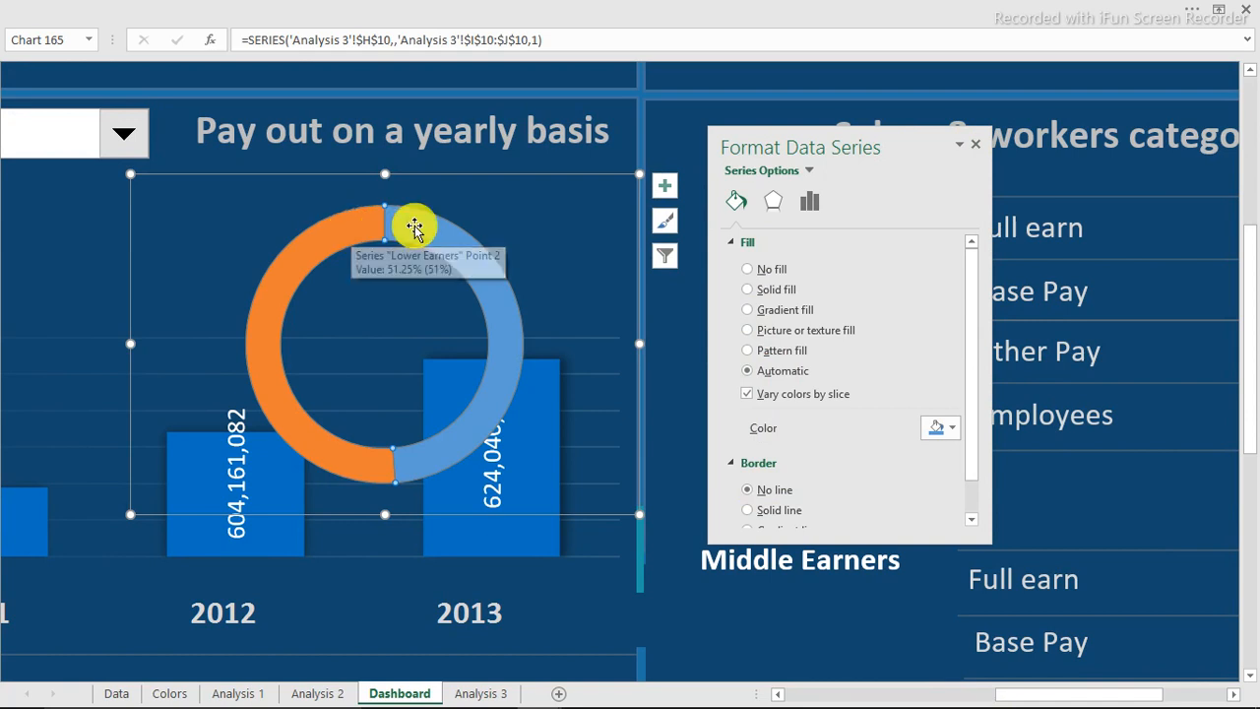
Compare the doughnut's slices with the Lower Earners percentage and blank area values in I10:J10 on Analysis 3.
{"action": "mouse_move", "coordinate": [415, 228]}
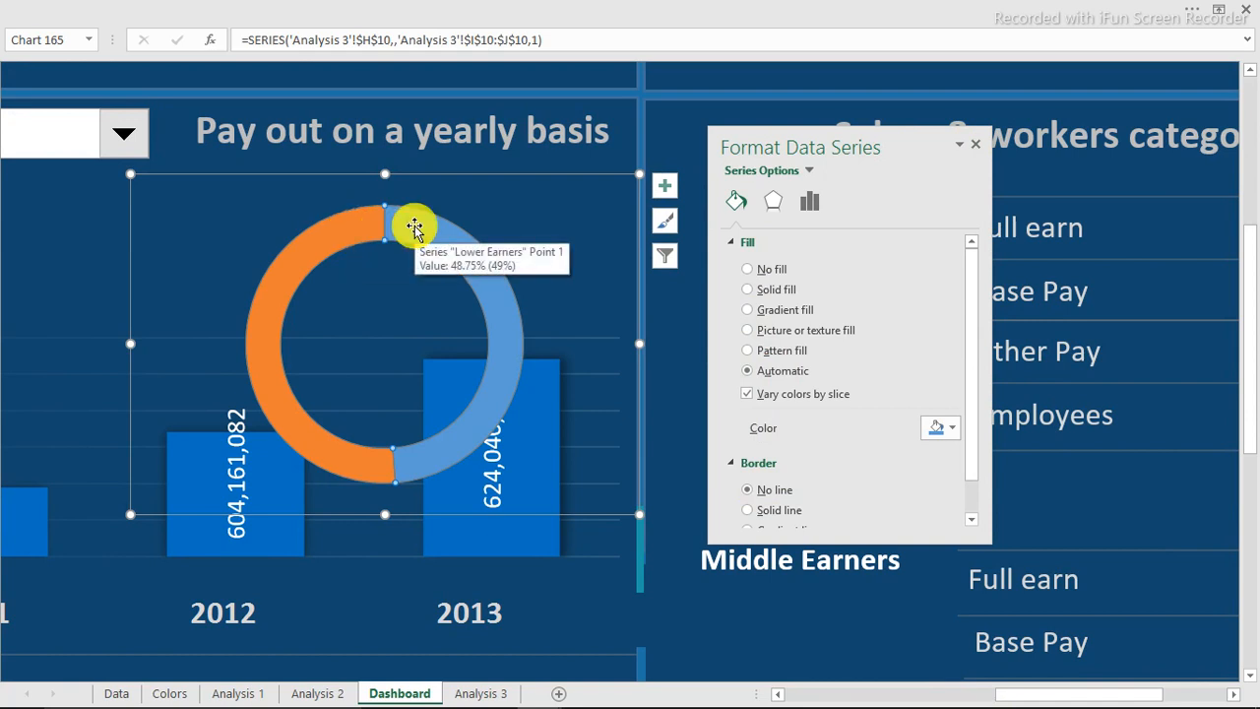
{"action": "left_click", "coordinate": [479, 692]}
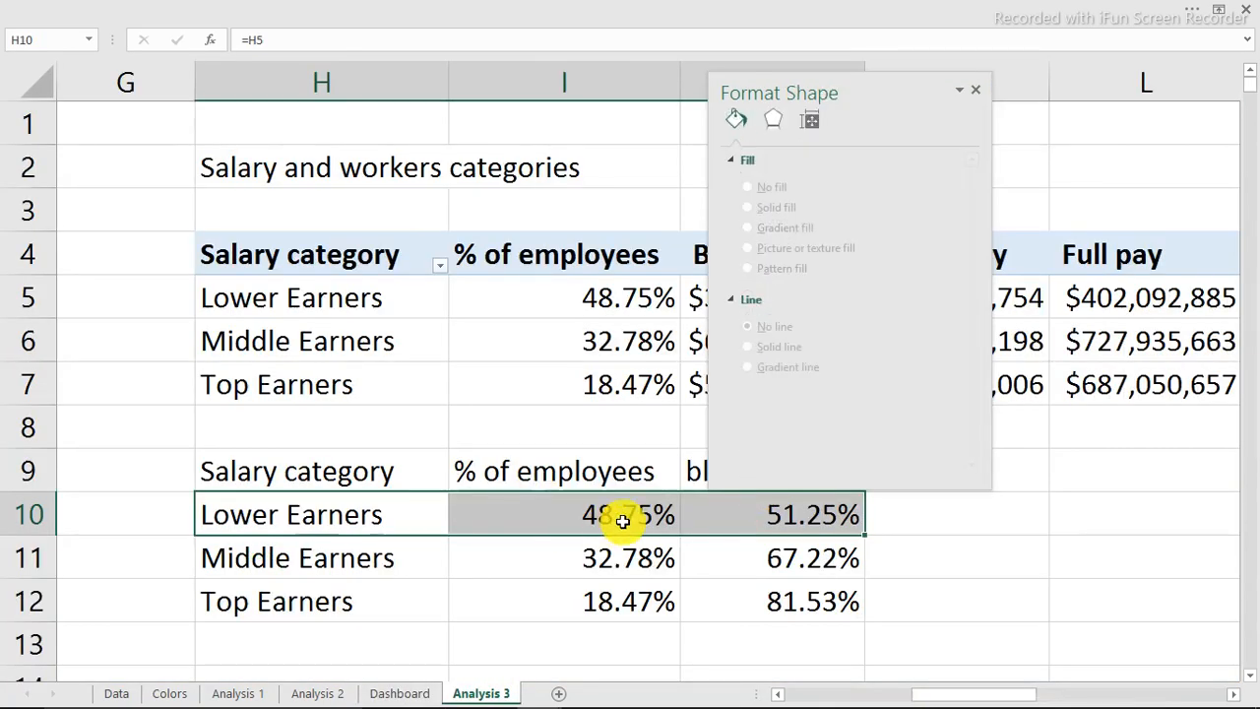
{"action": "left_click_drag", "start_coordinate": [923, 92], "coordinate": [1189, 147]}
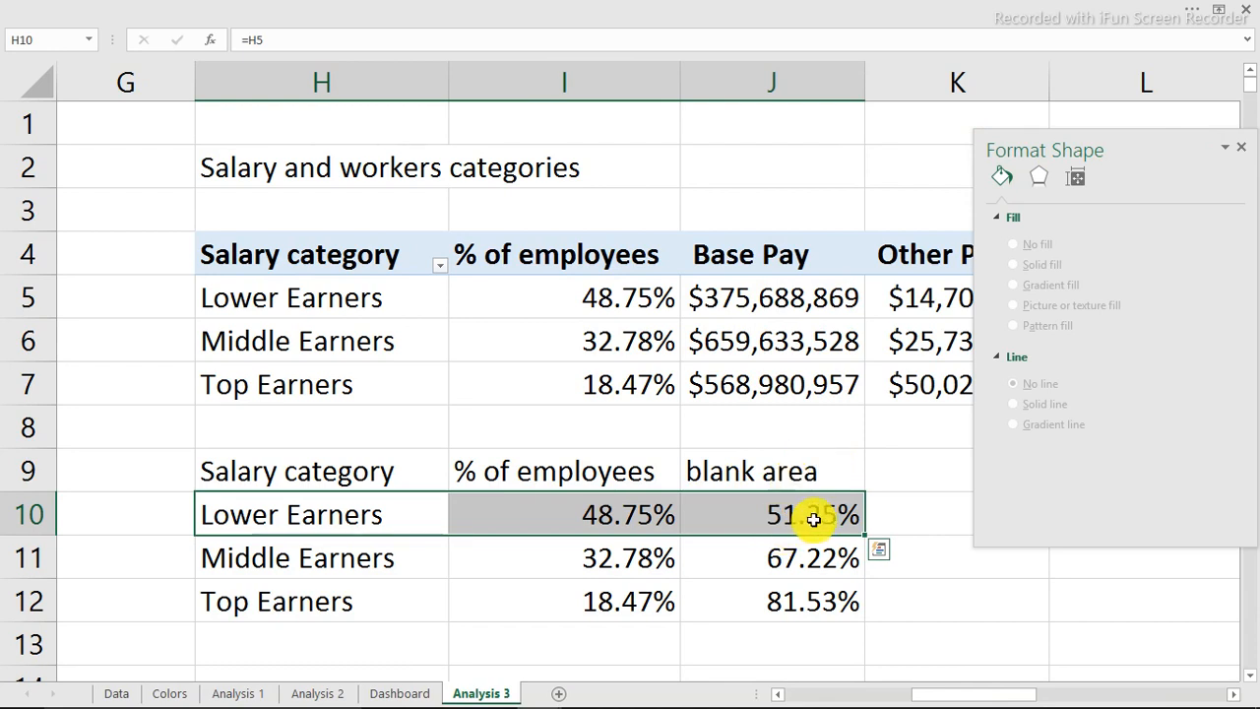
{"action": "left_click", "coordinate": [399, 694]}
Fill the doughnut's blank area slice with the recent dark blue matching the background and move the chart below the Lower Earners label.
{"action": "left_click", "coordinate": [492, 313]}
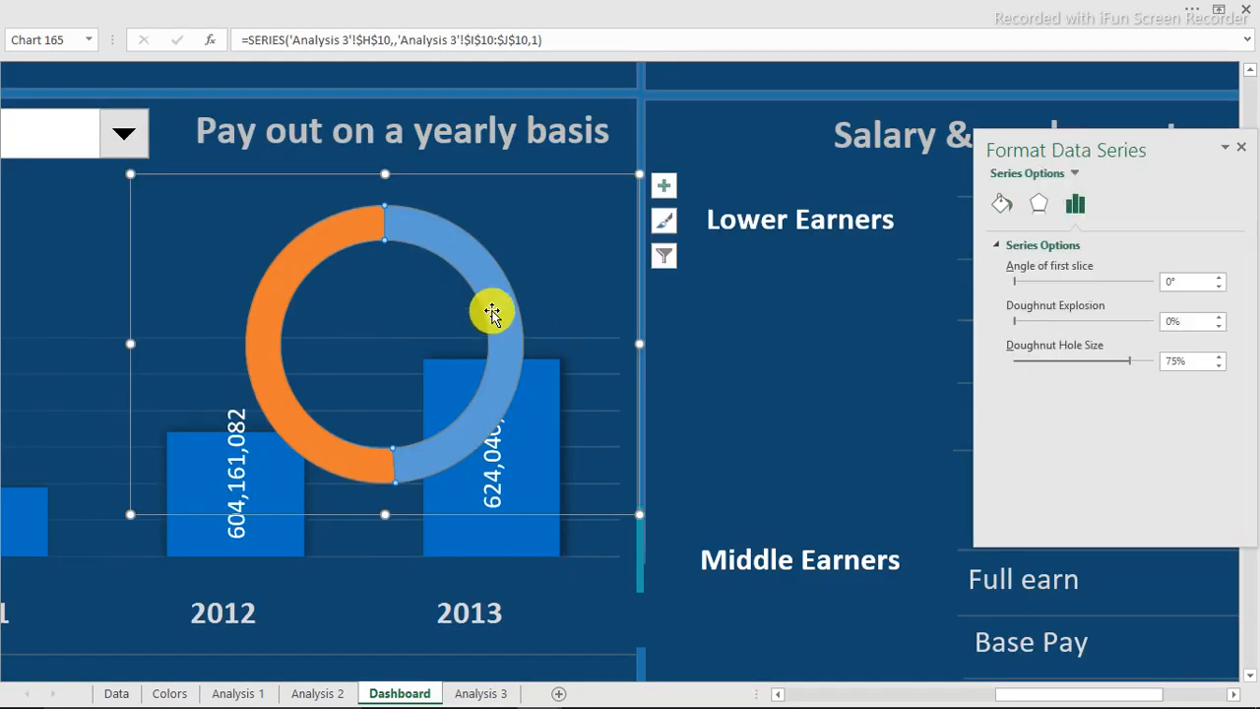
{"action": "left_click", "coordinate": [270, 290]}
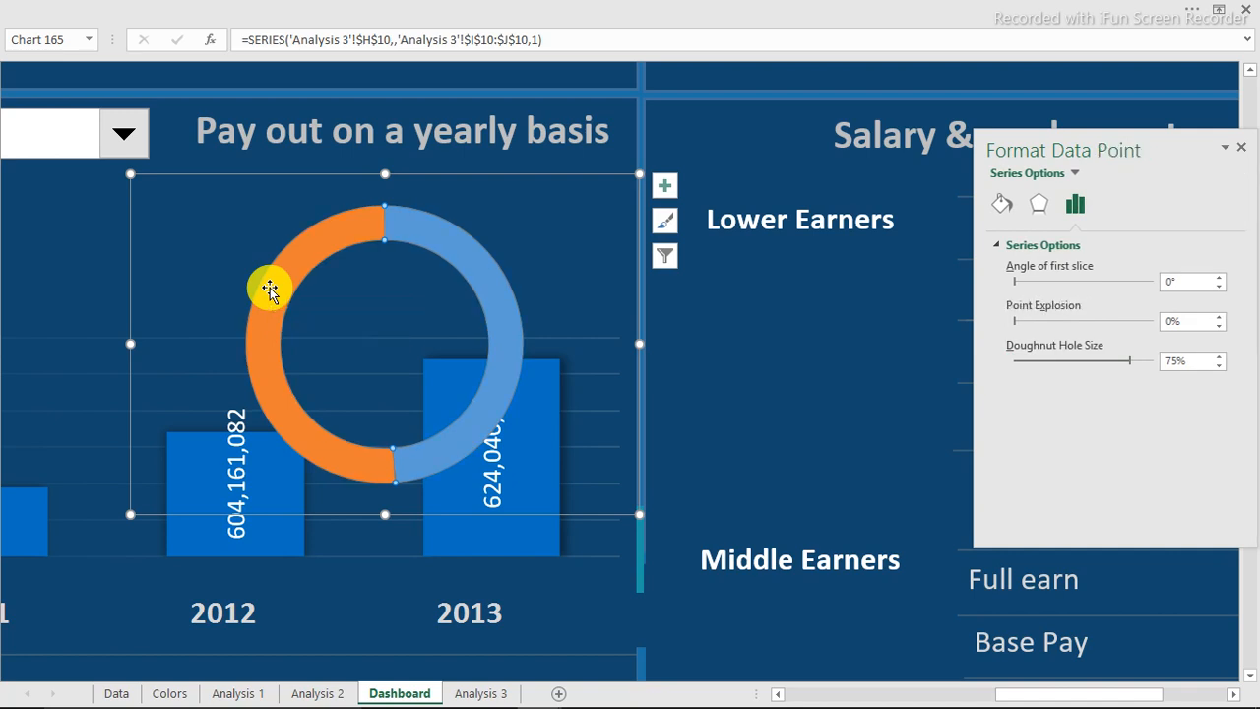
{"action": "left_click", "coordinate": [1004, 203]}
{"action": "left_click_drag", "start_coordinate": [1106, 141], "coordinate": [703, 135]}
{"action": "left_click", "coordinate": [844, 419]}
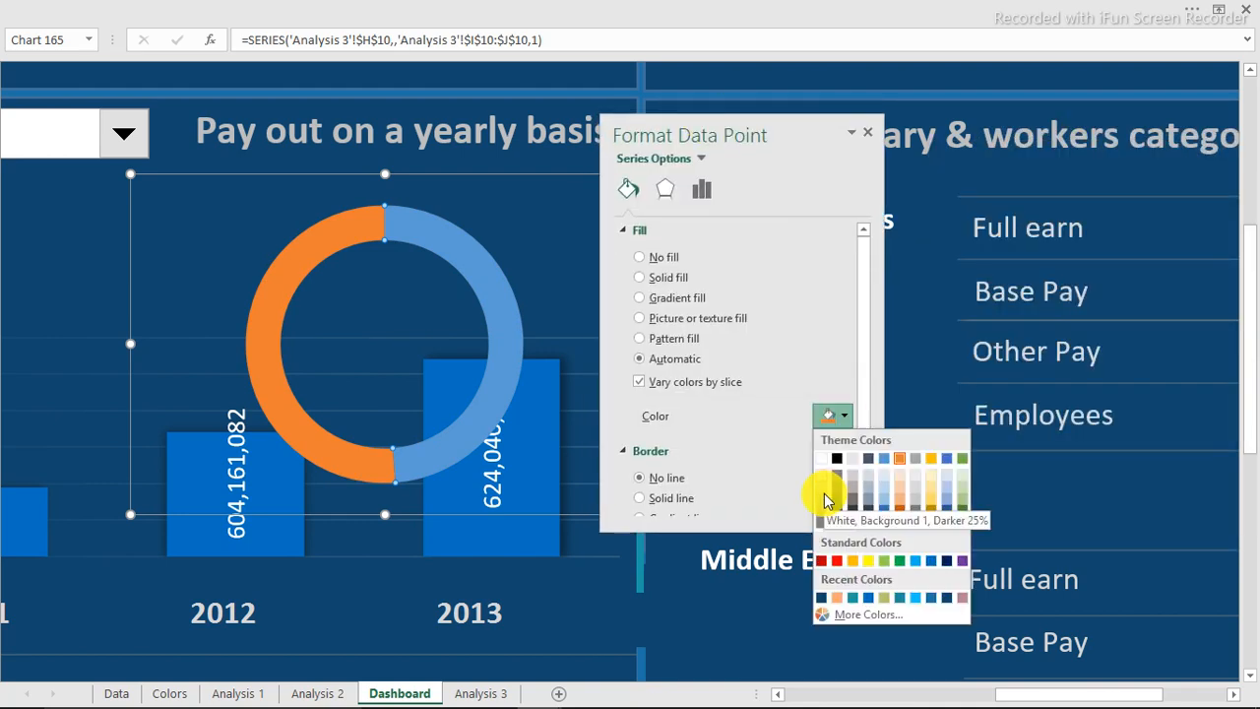
{"action": "left_click", "coordinate": [824, 600]}
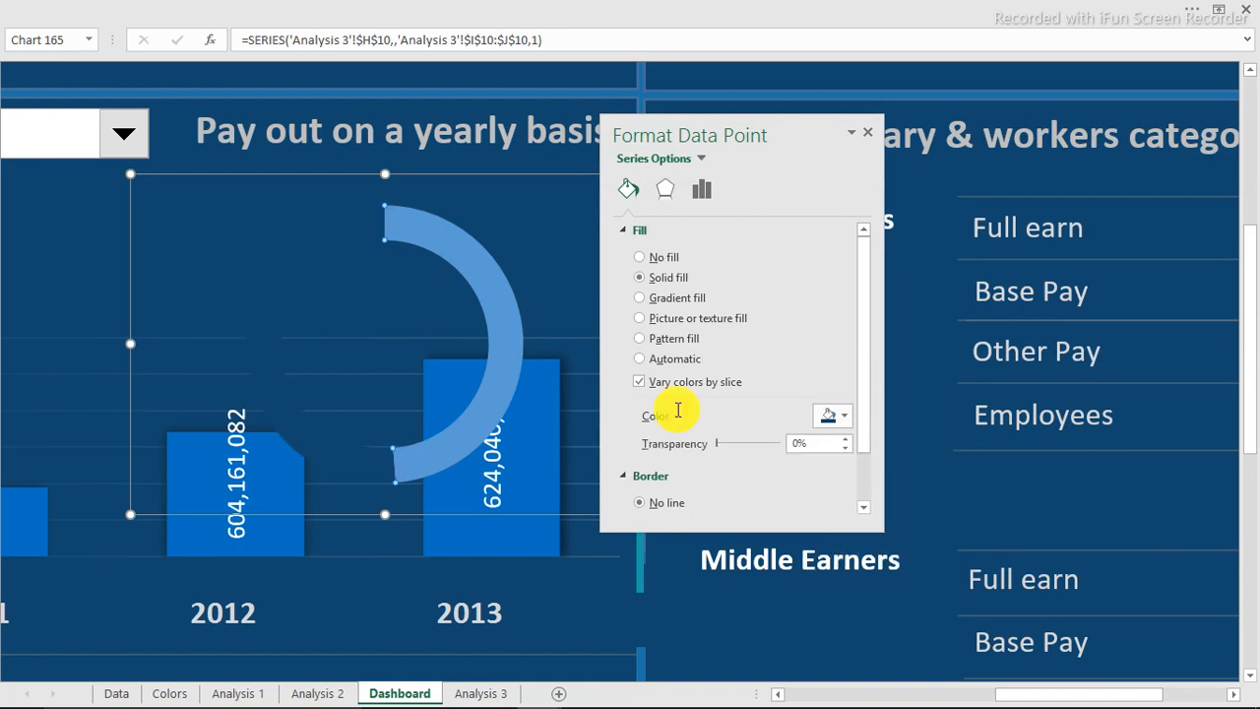
{"action": "left_click_drag", "start_coordinate": [831, 132], "coordinate": [246, 259]}
{"action": "left_click_drag", "start_coordinate": [473, 177], "coordinate": [904, 243]}
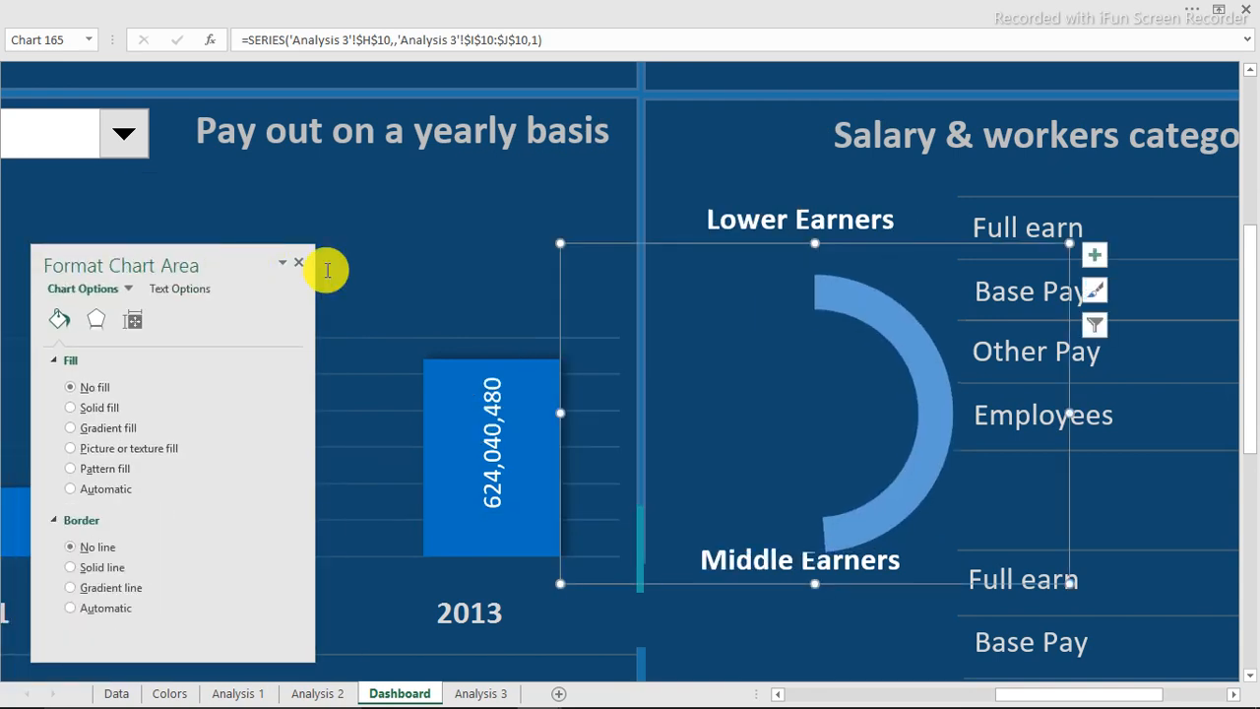
Fill the Lower Earners doughnut's blank area slice with the recent turquoise colour at 49% transparency.
{"action": "left_click", "coordinate": [751, 303]}
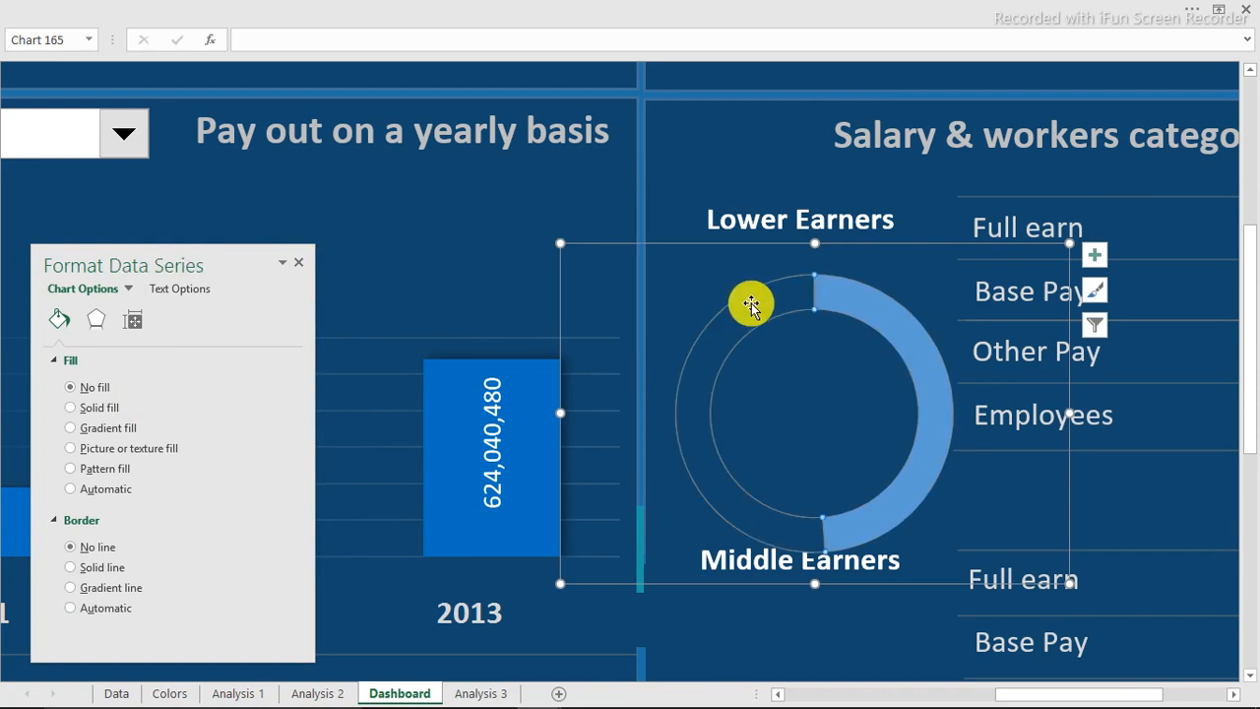
{"action": "left_click", "coordinate": [750, 303]}
{"action": "left_click", "coordinate": [259, 546]}
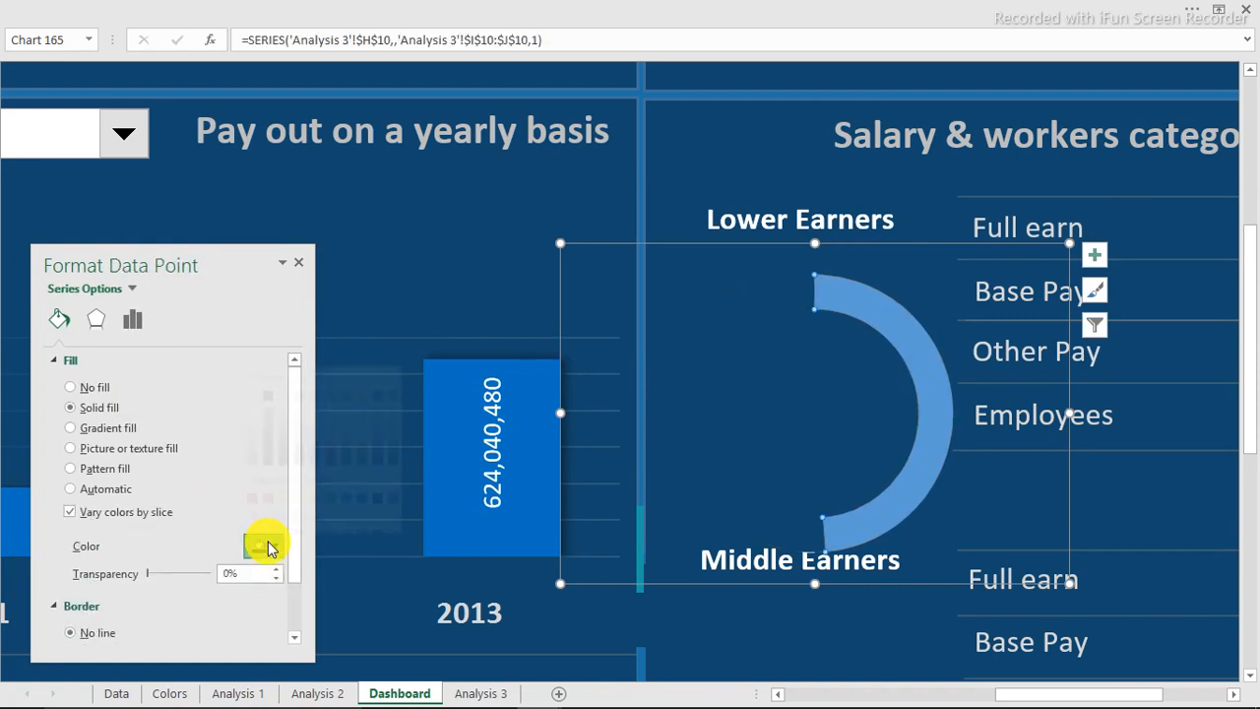
{"action": "left_click", "coordinate": [268, 544]}
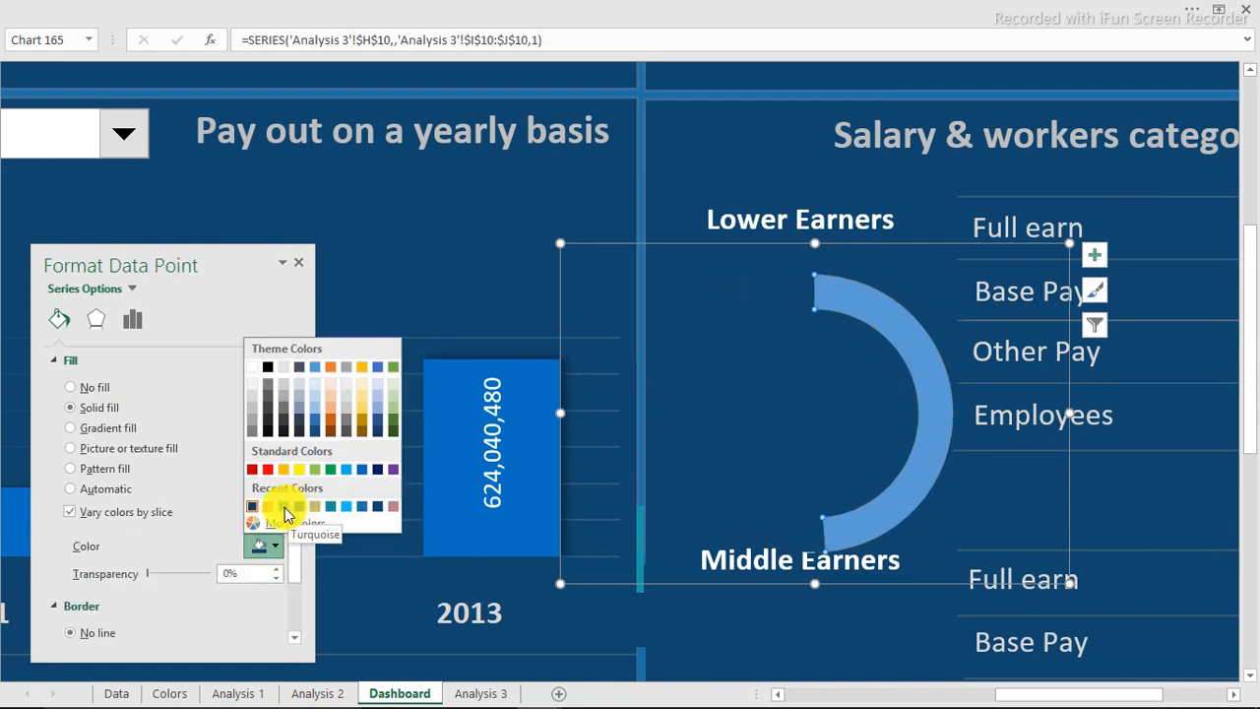
{"action": "left_click", "coordinate": [284, 507]}
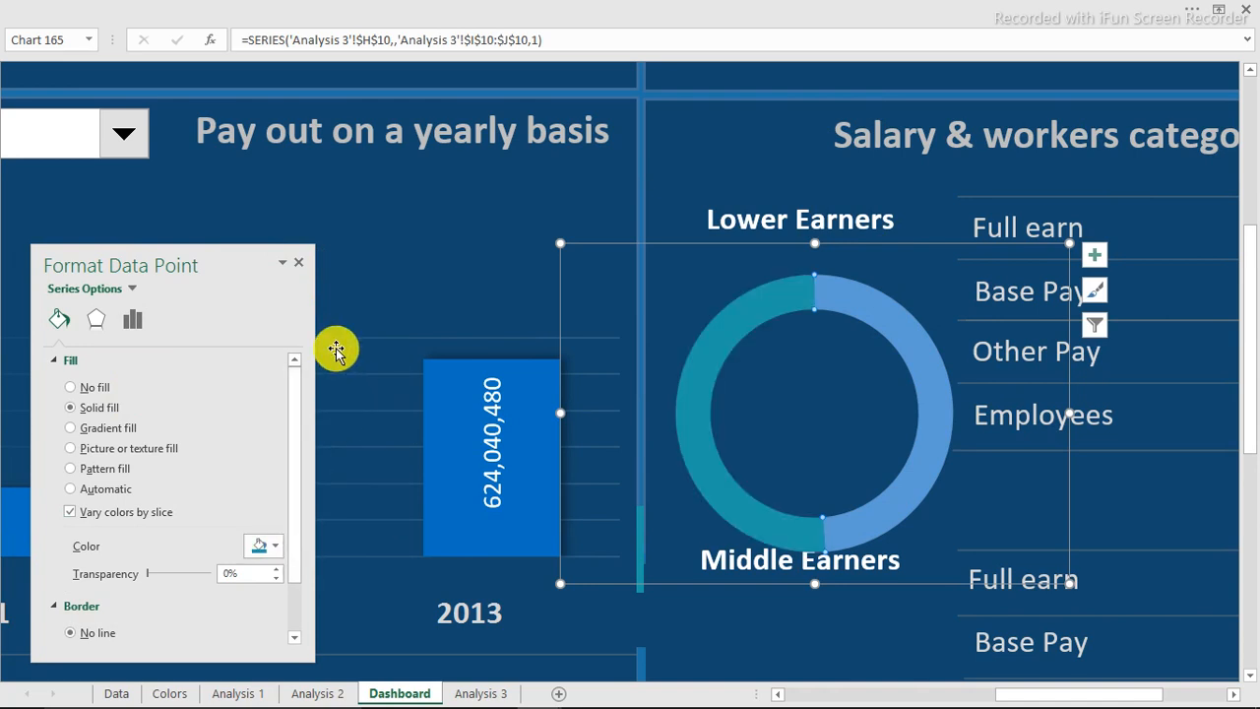
{"action": "left_click_drag", "start_coordinate": [233, 265], "coordinate": [389, 217]}
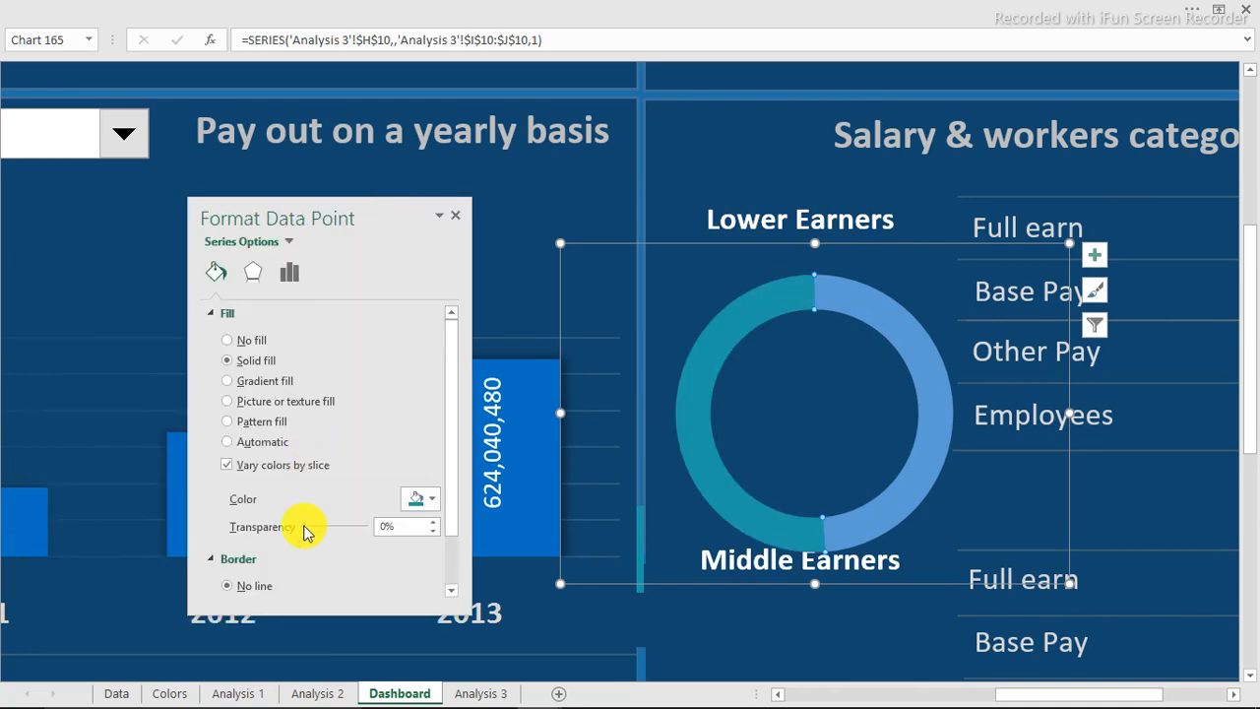
{"action": "left_click_drag", "start_coordinate": [326, 530], "coordinate": [332, 528]}
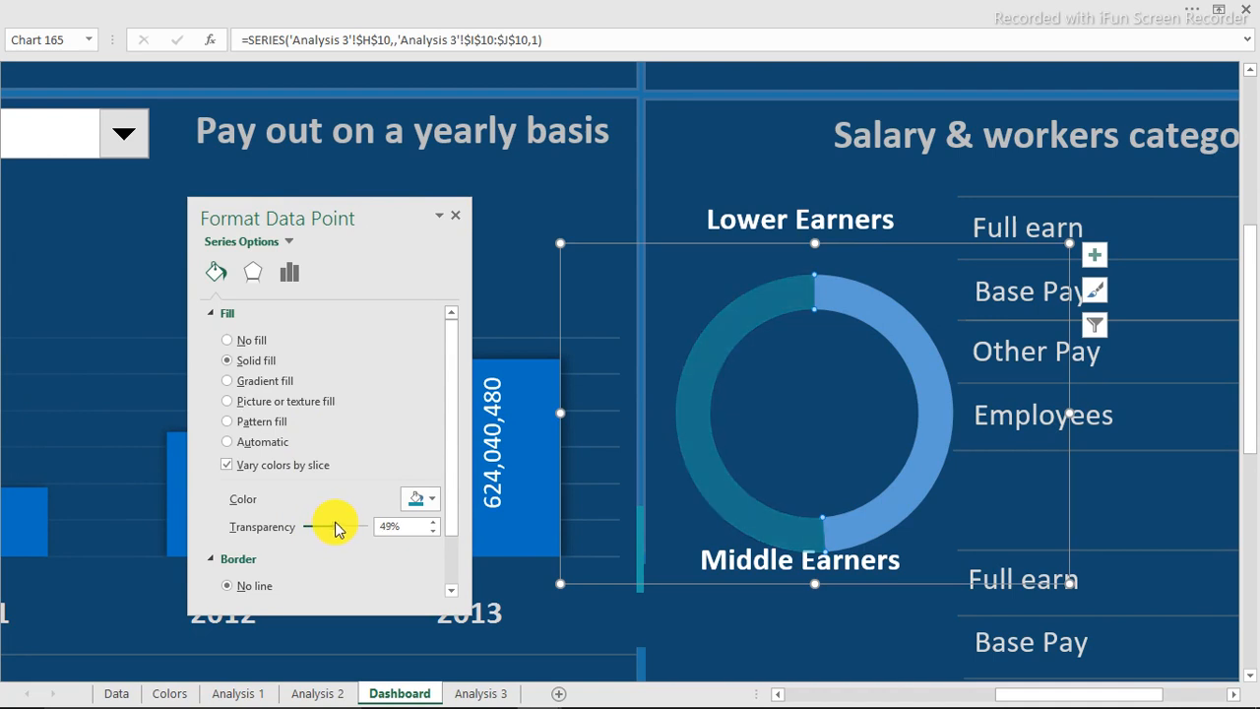
{"action": "left_click", "coordinate": [423, 503]}
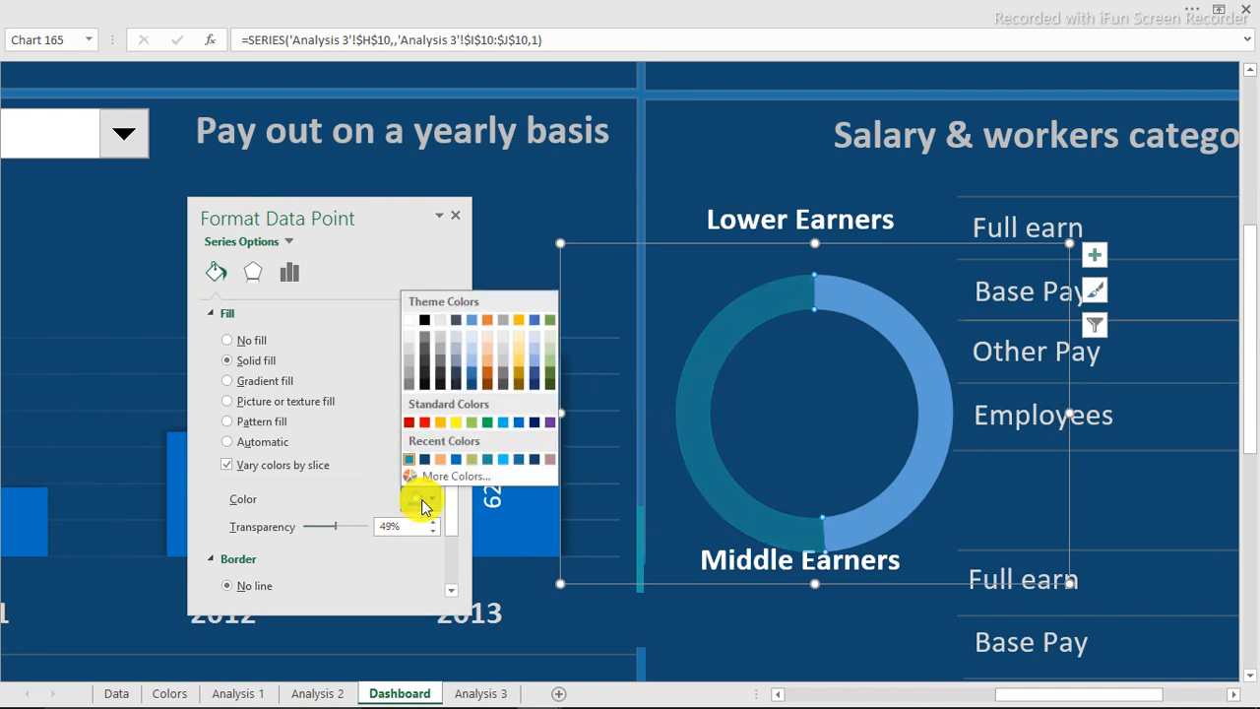
{"action": "left_click", "coordinate": [488, 460]}
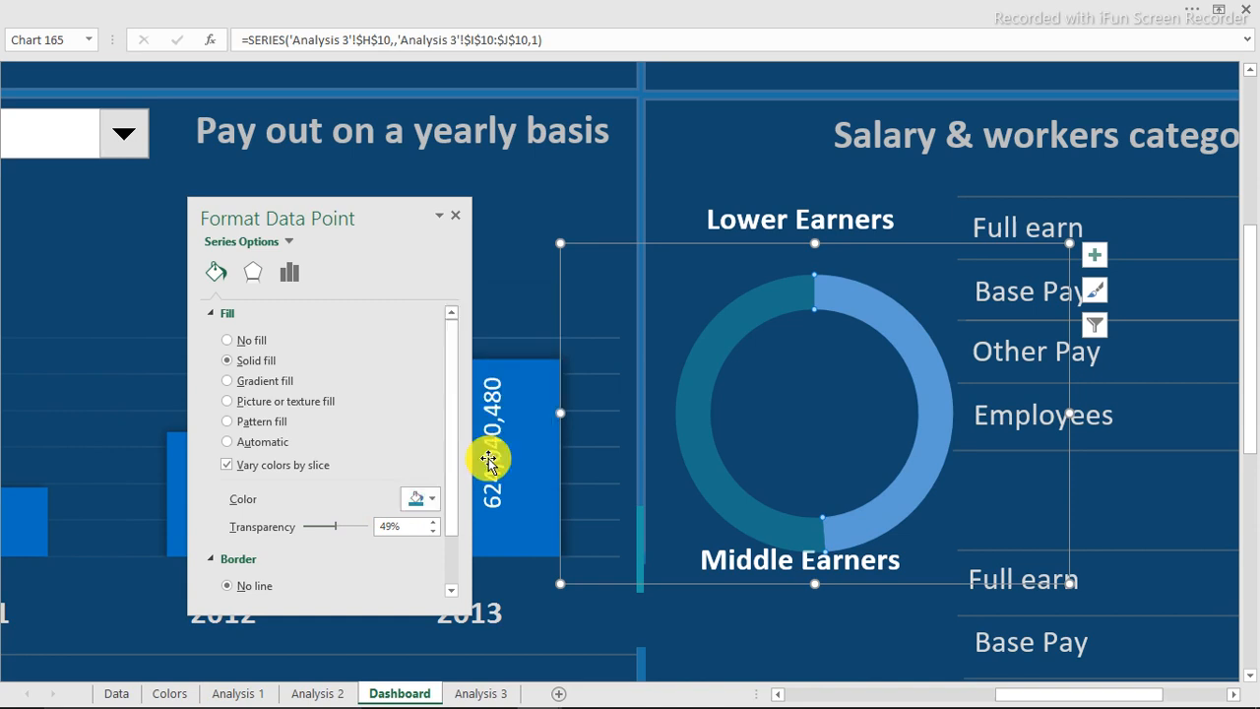
Fill the Lower Earners doughnut's percentage slice with the recent light orange colour.
{"action": "left_click", "coordinate": [910, 340]}
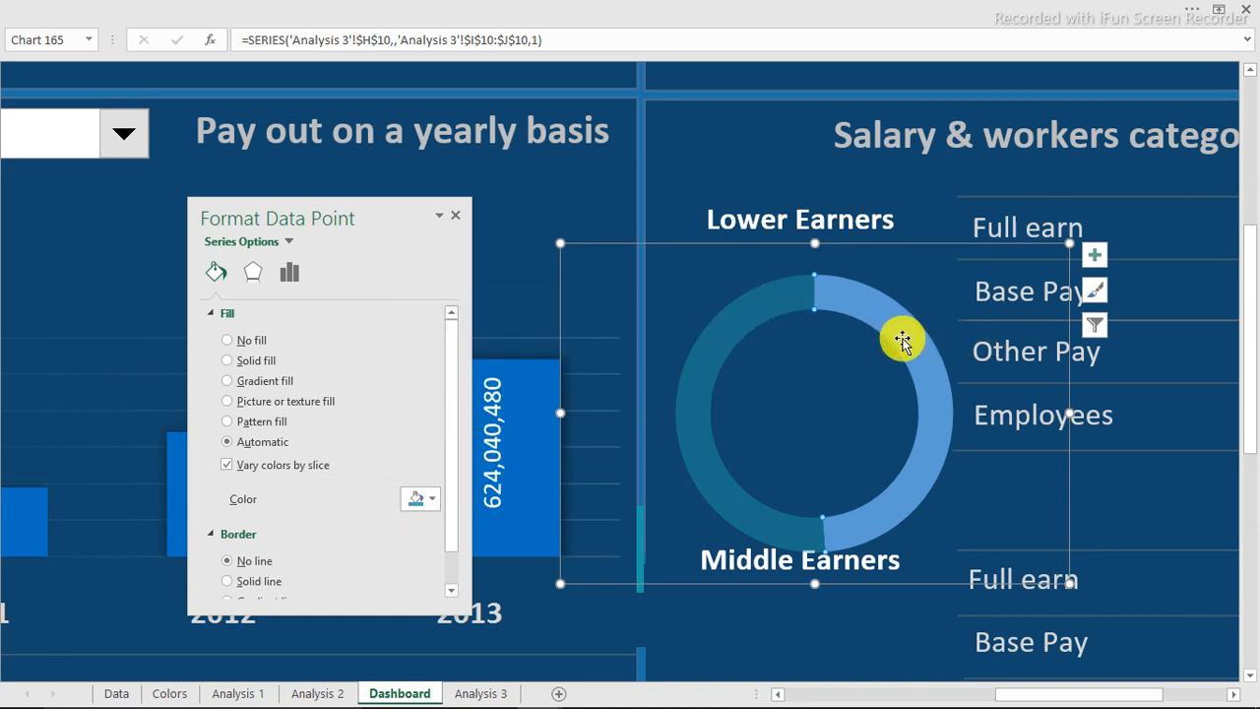
{"action": "left_click", "coordinate": [427, 501]}
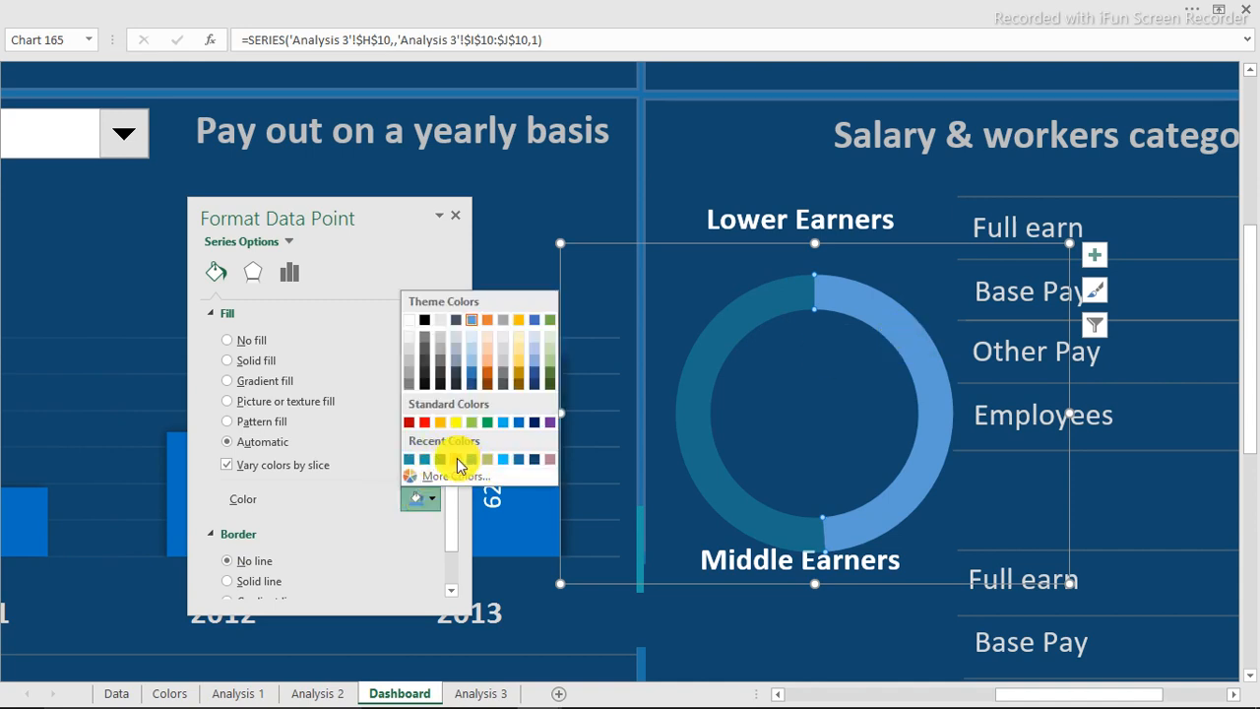
{"action": "left_click", "coordinate": [457, 459]}
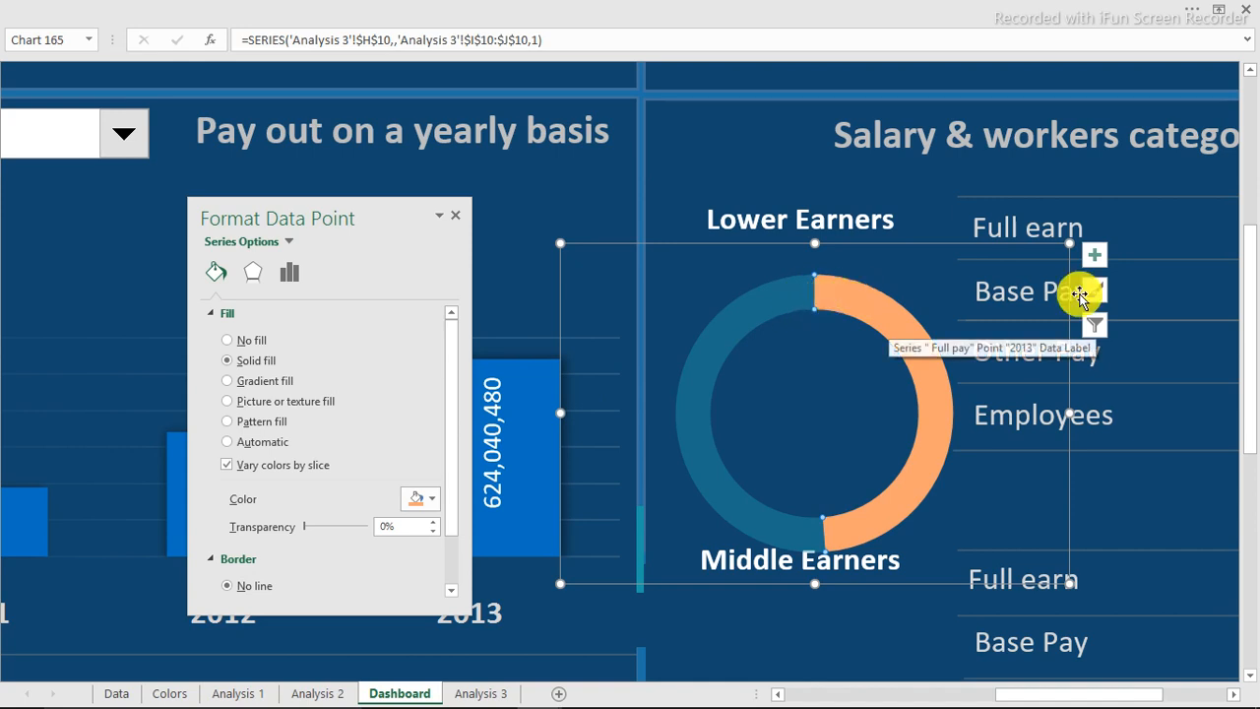
Shrink the doughnut chart and position it between the Lower Earners and Middle Earners labels.
{"action": "left_click_drag", "start_coordinate": [1071, 244], "coordinate": [951, 313]}
{"action": "left_click_drag", "start_coordinate": [828, 317], "coordinate": [883, 260]}
{"action": "left_click_drag", "start_coordinate": [853, 534], "coordinate": [842, 513]}
Set the blank area slice's transparency to 68% and shrink the Lower Earners doughnut chart slightly further.
{"action": "left_click", "coordinate": [715, 427]}
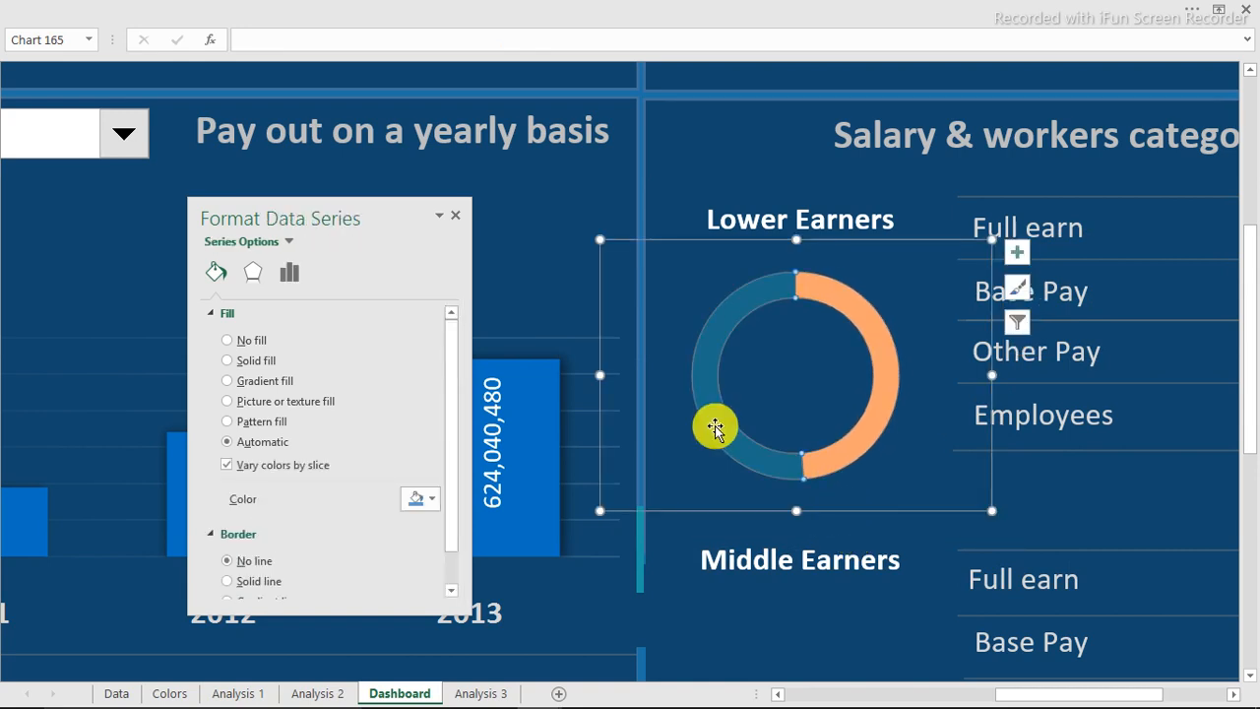
{"action": "left_click", "coordinate": [700, 423]}
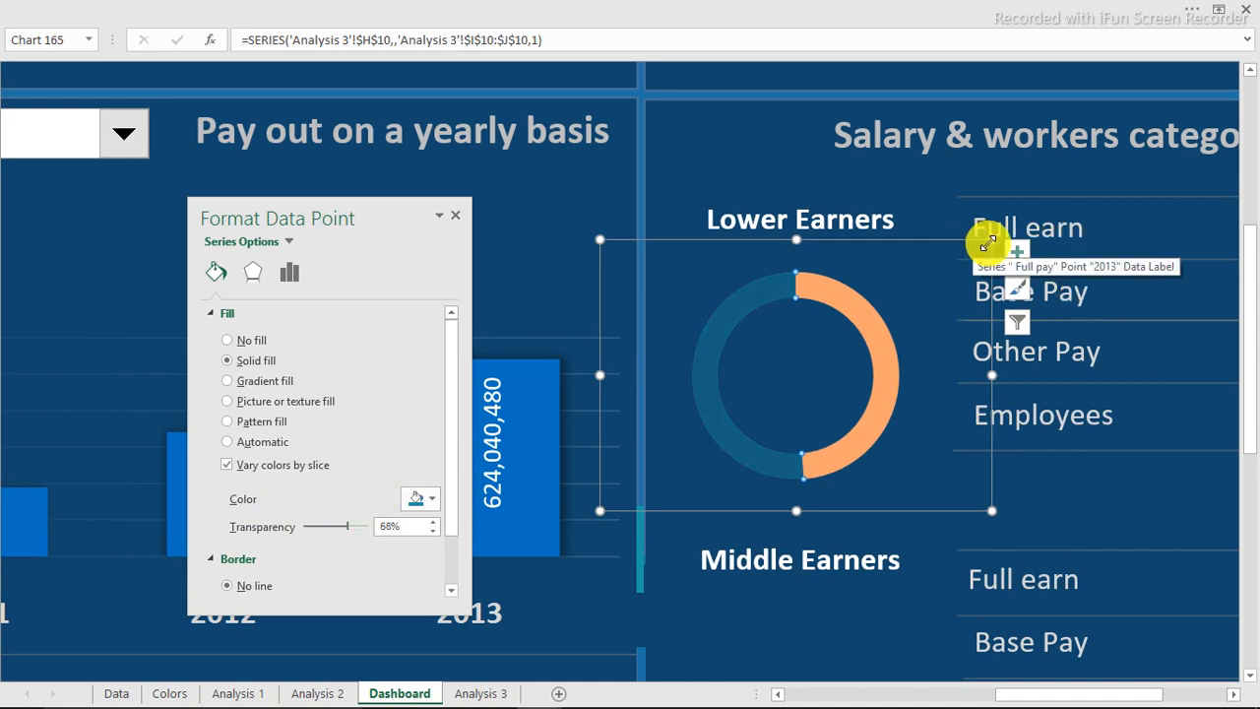
{"action": "left_click_drag", "start_coordinate": [982, 246], "coordinate": [911, 248]}
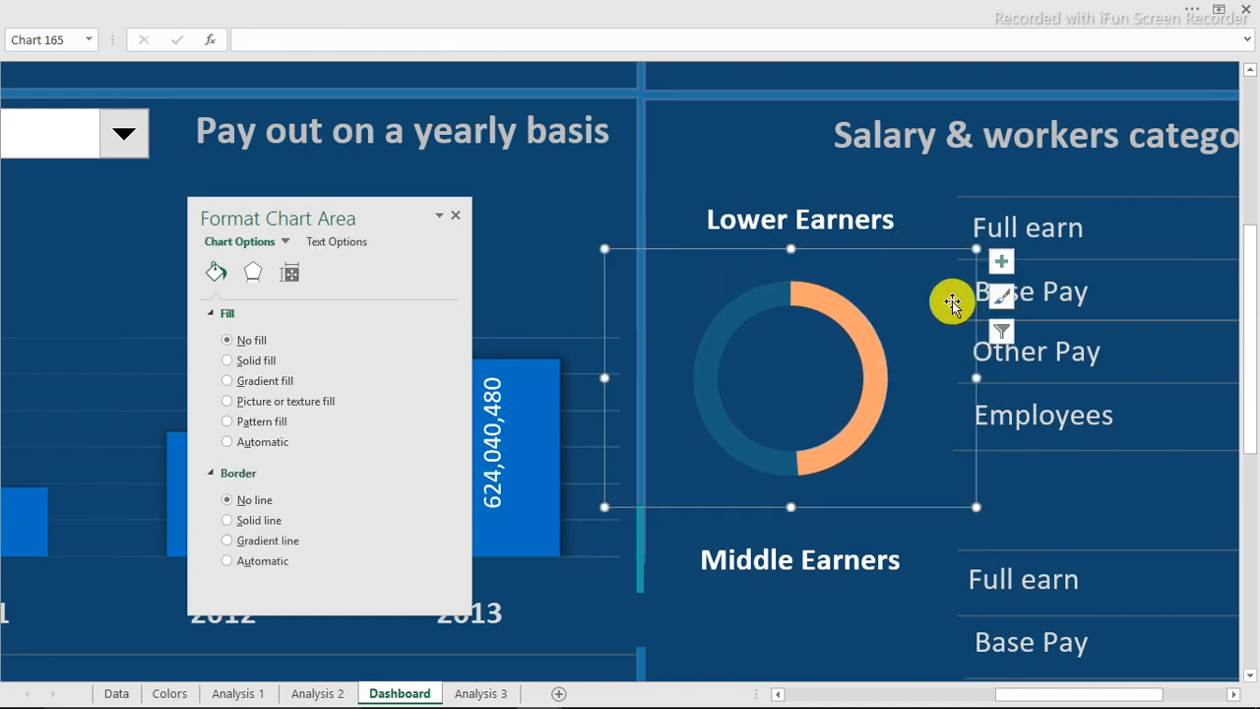
Duplicate the Lower Earners doughnut twice, placing one copy below the Middle Earners label and one below Top Earners.
{"action": "scroll", "coordinate": [953, 303], "scroll_direction": "down", "scroll_amount": 5}
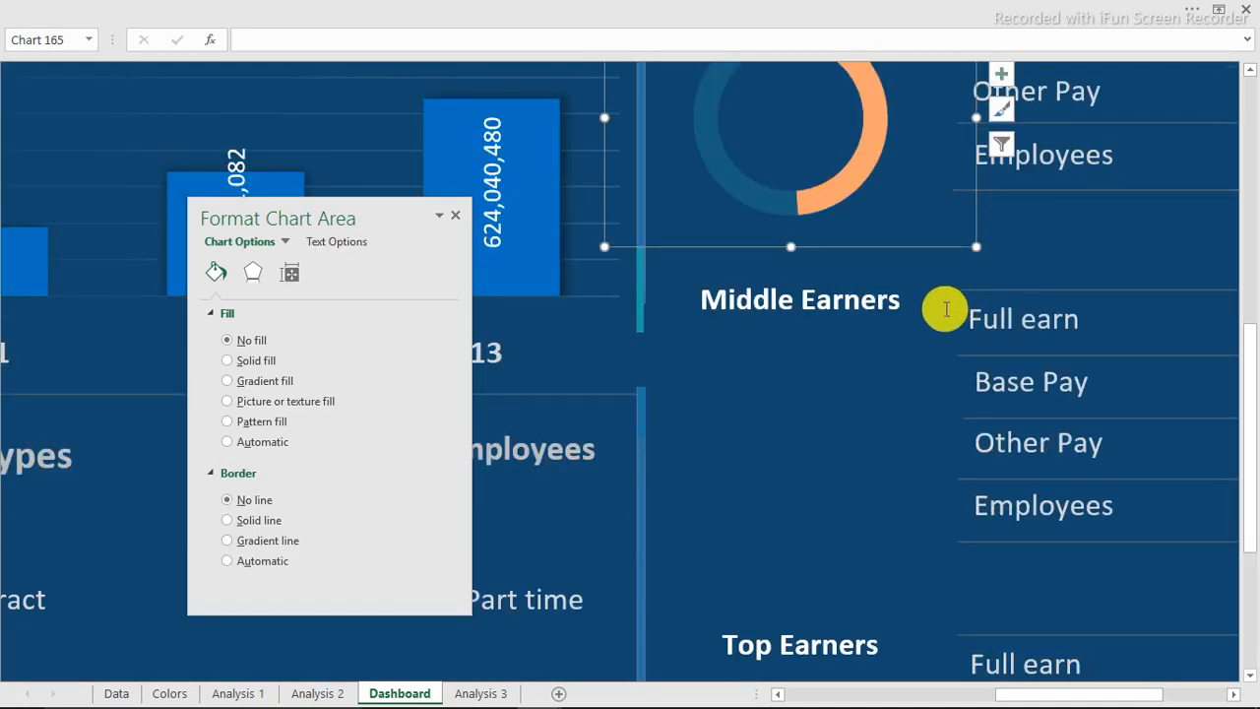
{"action": "key", "text": "ctrl+d"}
{"action": "left_click_drag", "start_coordinate": [858, 249], "coordinate": [821, 596]}
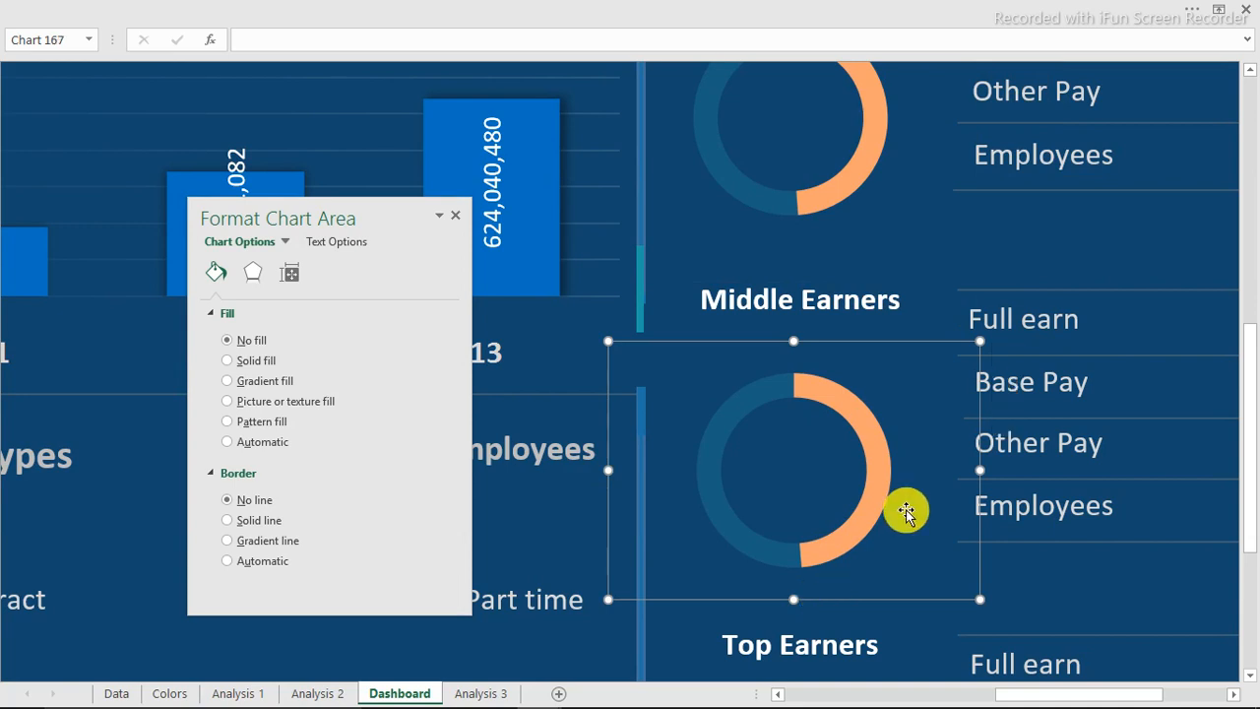
{"action": "scroll", "coordinate": [910, 502], "scroll_direction": "down", "scroll_amount": 4}
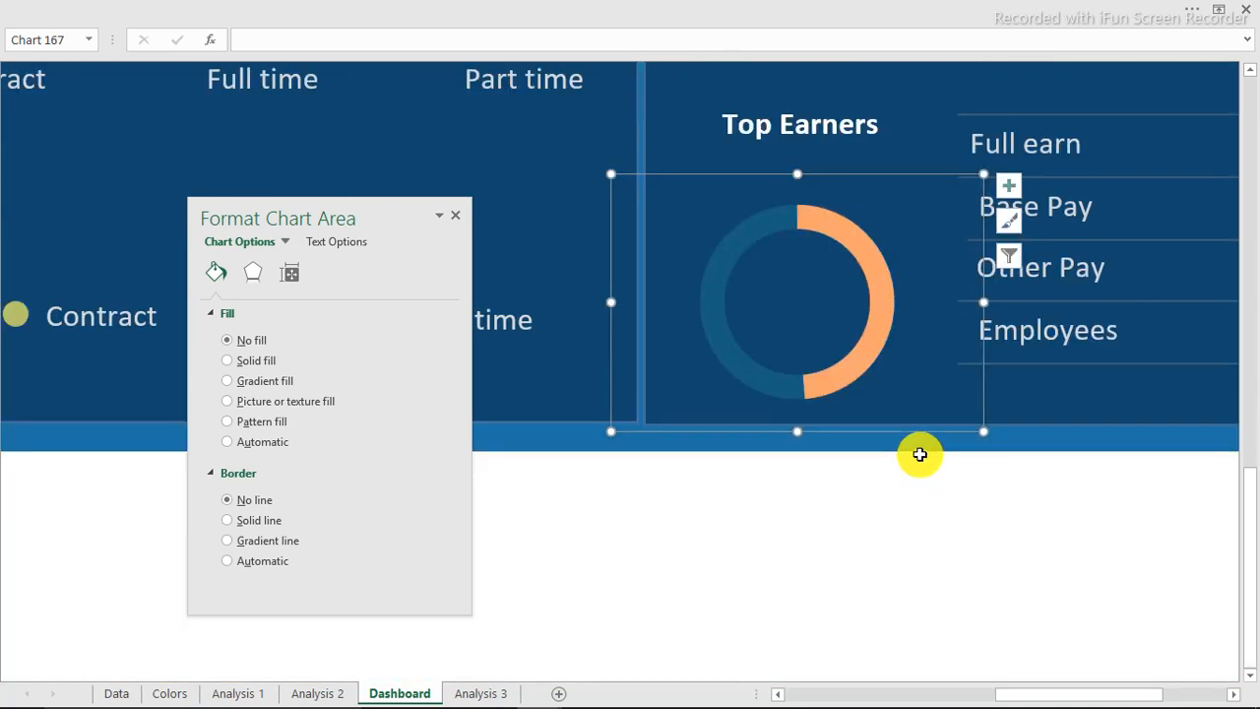
{"action": "left_click_drag", "start_coordinate": [901, 433], "coordinate": [900, 401]}
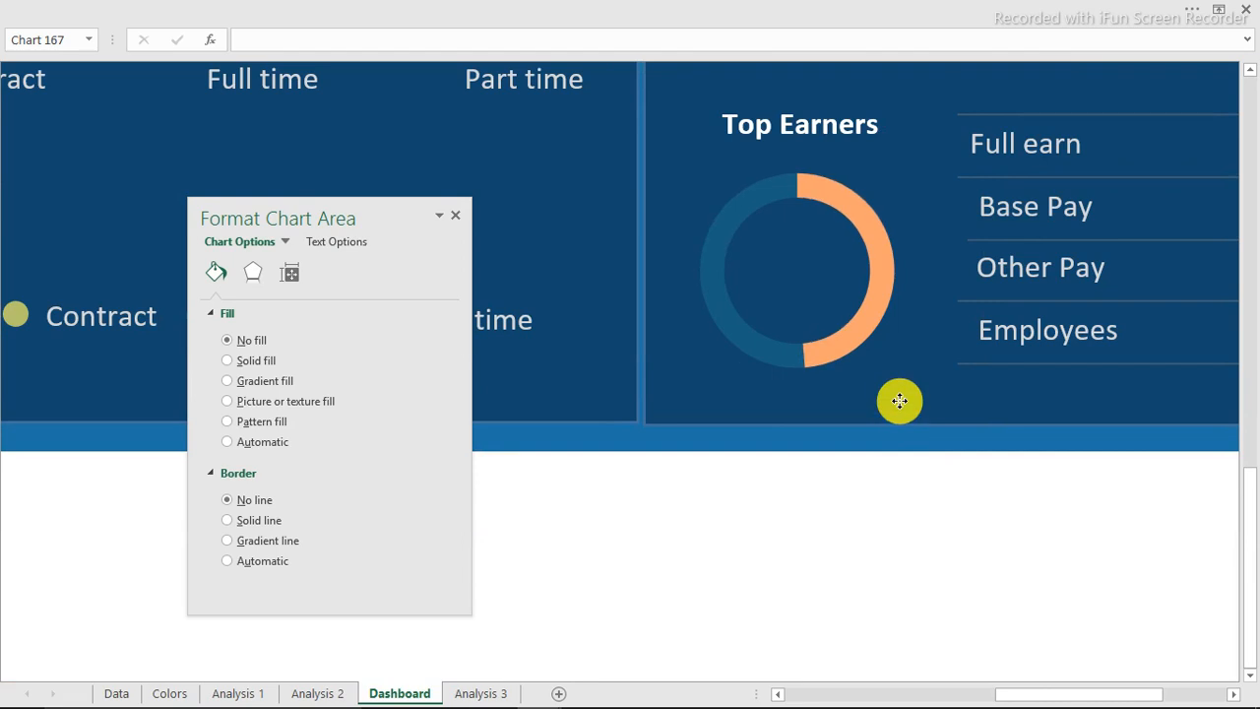
Change the Middle Earners doughnut's data source to H11:J11 on Analysis 3.
{"action": "scroll", "coordinate": [900, 400], "scroll_direction": "up", "scroll_amount": 6}
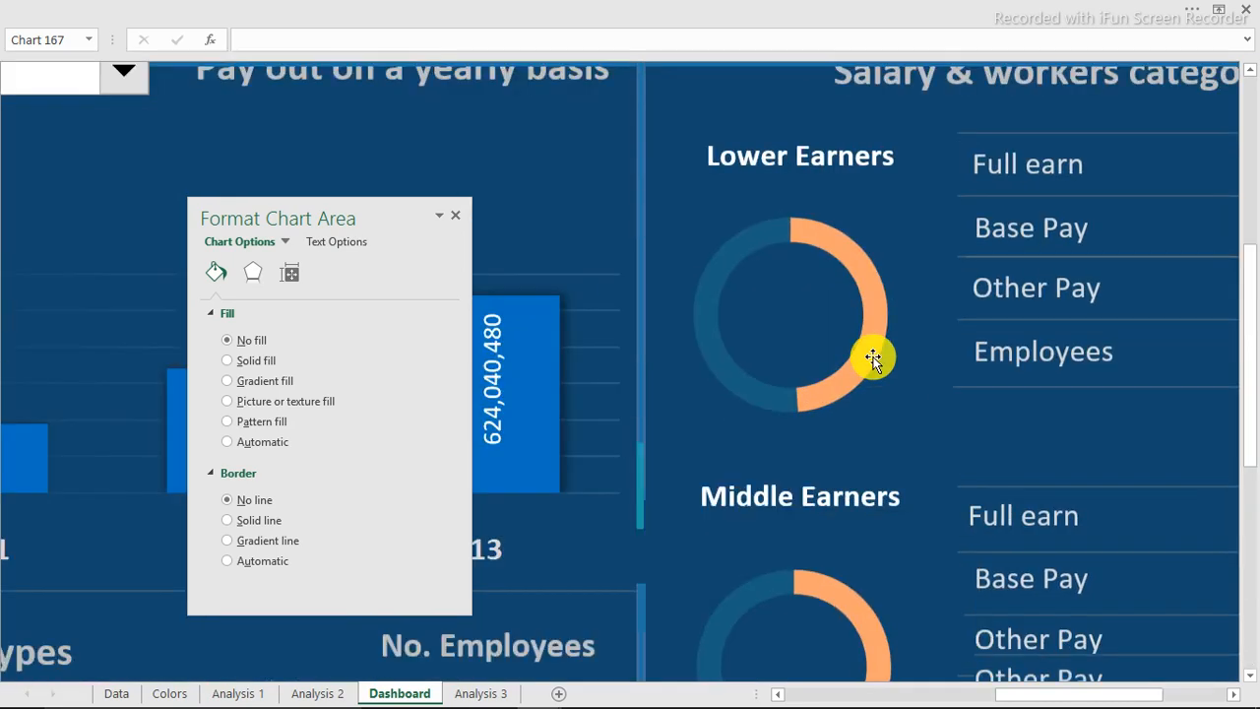
{"action": "scroll", "coordinate": [808, 474], "scroll_direction": "down", "scroll_amount": 2}
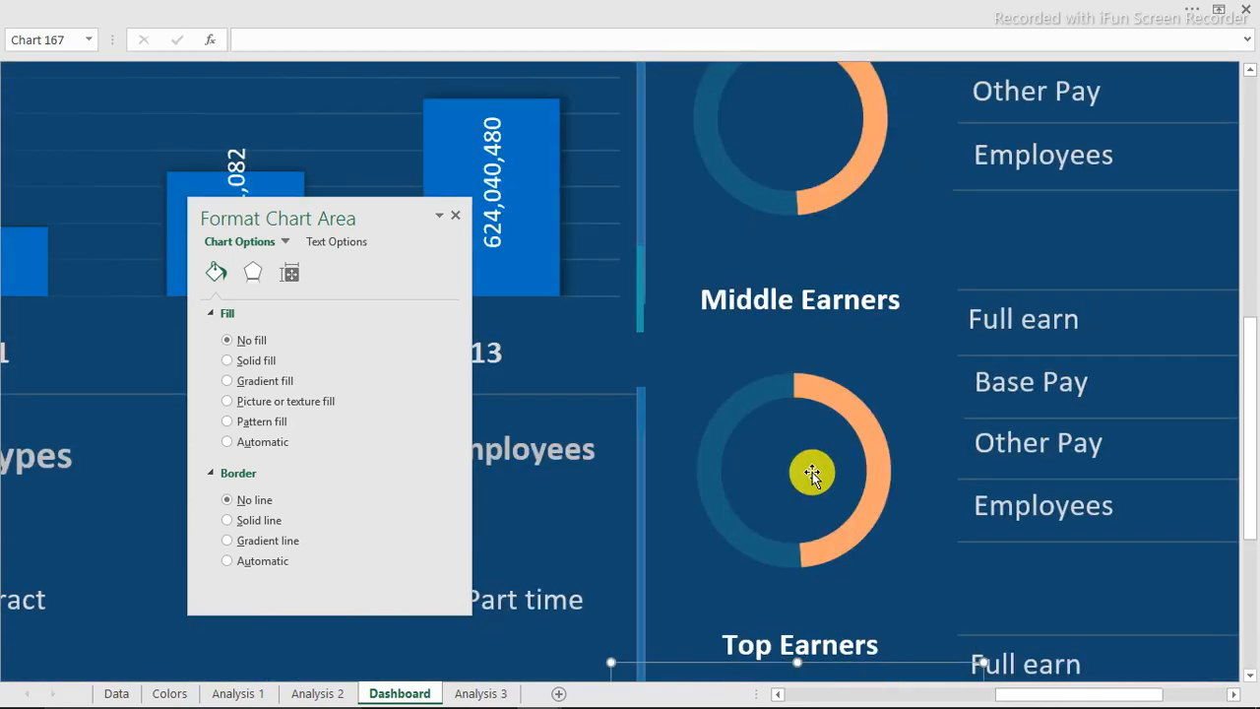
{"action": "left_click", "coordinate": [838, 397]}
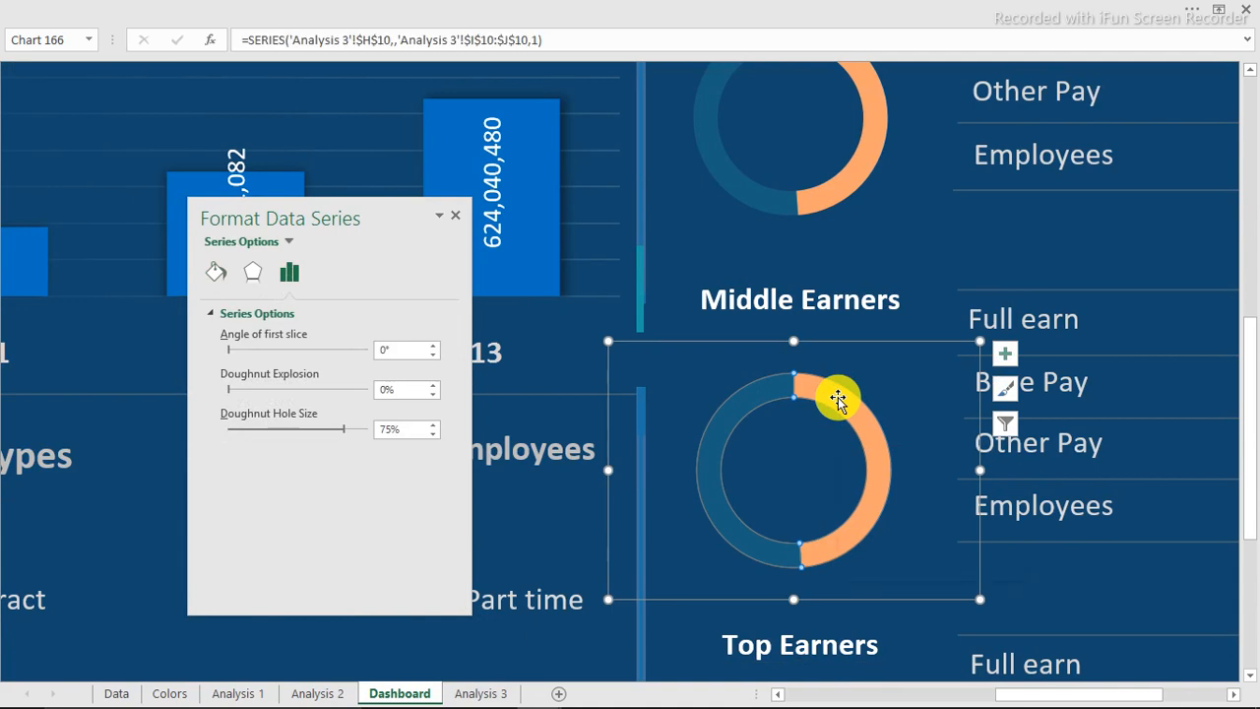
{"action": "right_click", "coordinate": [838, 397]}
{"action": "left_click", "coordinate": [907, 485]}
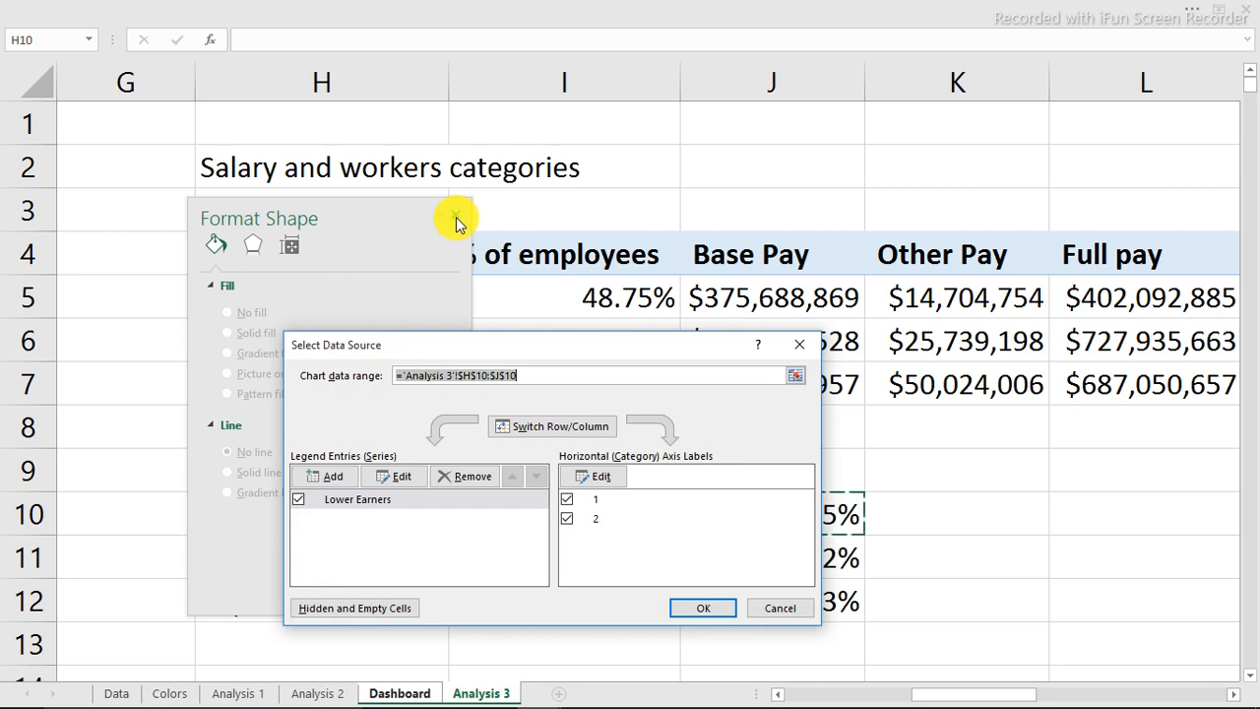
{"action": "left_click", "coordinate": [456, 219]}
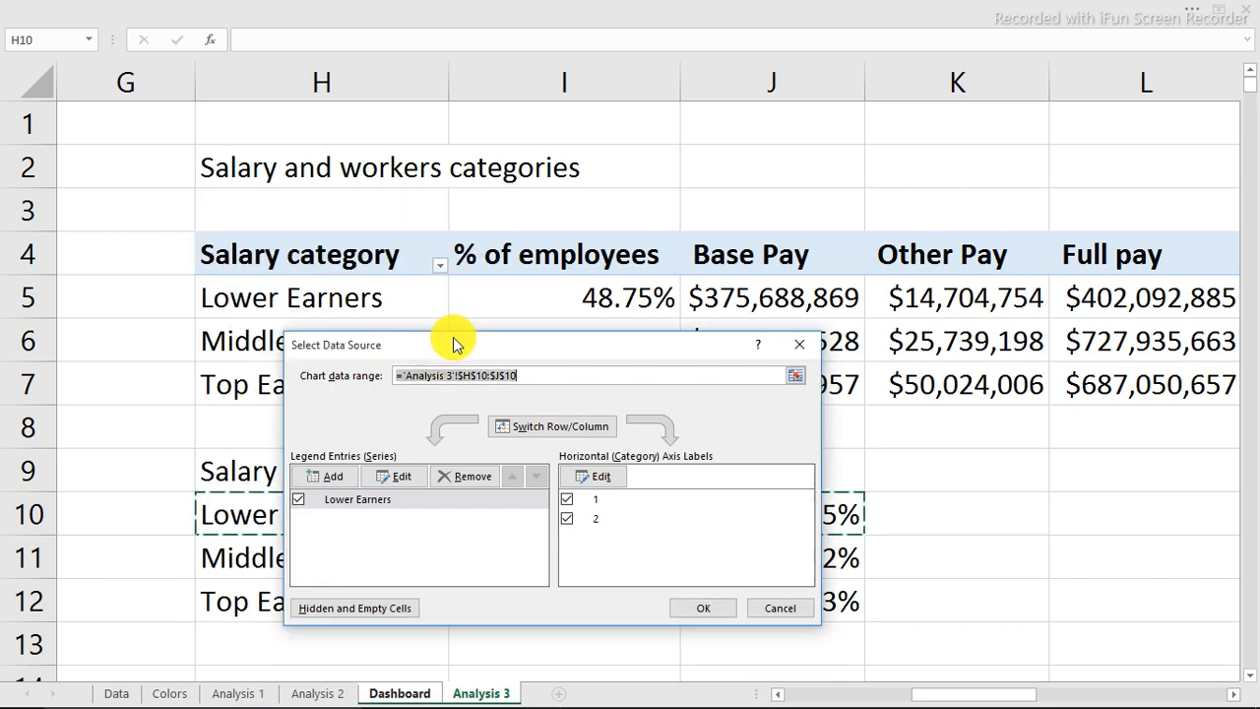
{"action": "left_click_drag", "start_coordinate": [456, 344], "coordinate": [790, 194]}
{"action": "left_click_drag", "start_coordinate": [273, 558], "coordinate": [772, 572]}
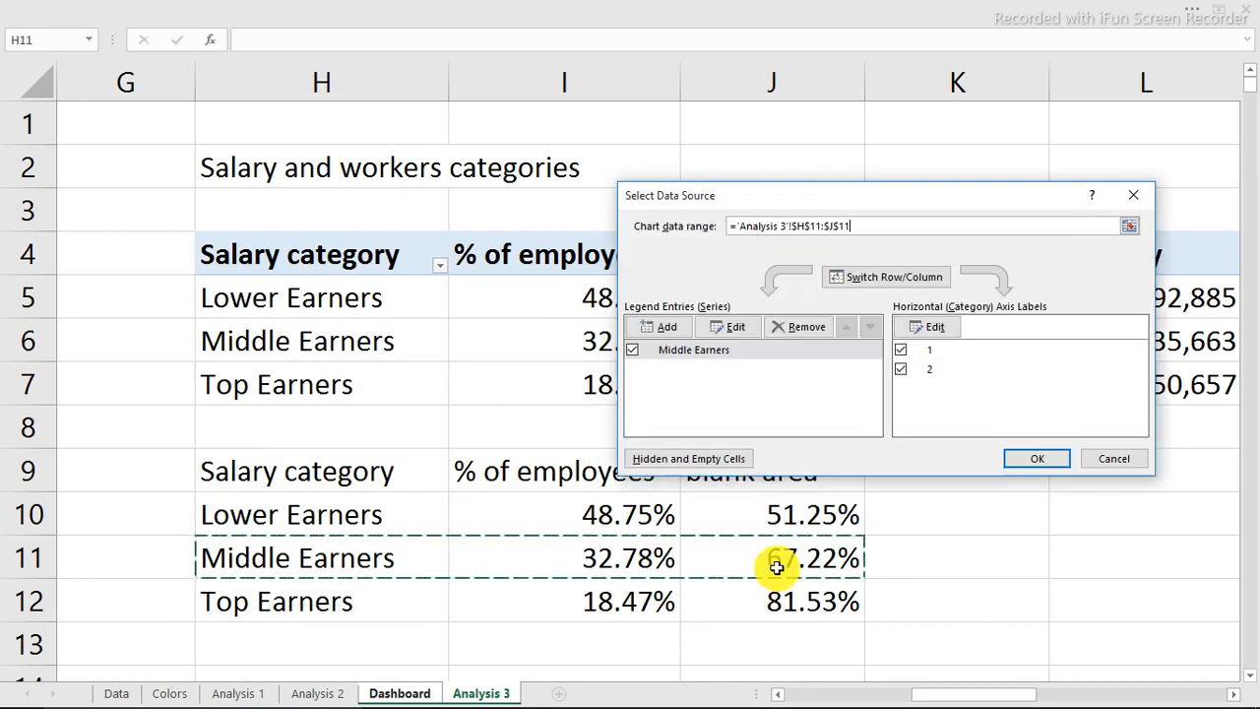
{"action": "left_click", "coordinate": [1027, 460]}
Change the Top Earners doughnut's data source to H12:J12 on Analysis 3.
{"action": "scroll", "coordinate": [892, 492], "scroll_direction": "down", "scroll_amount": 3}
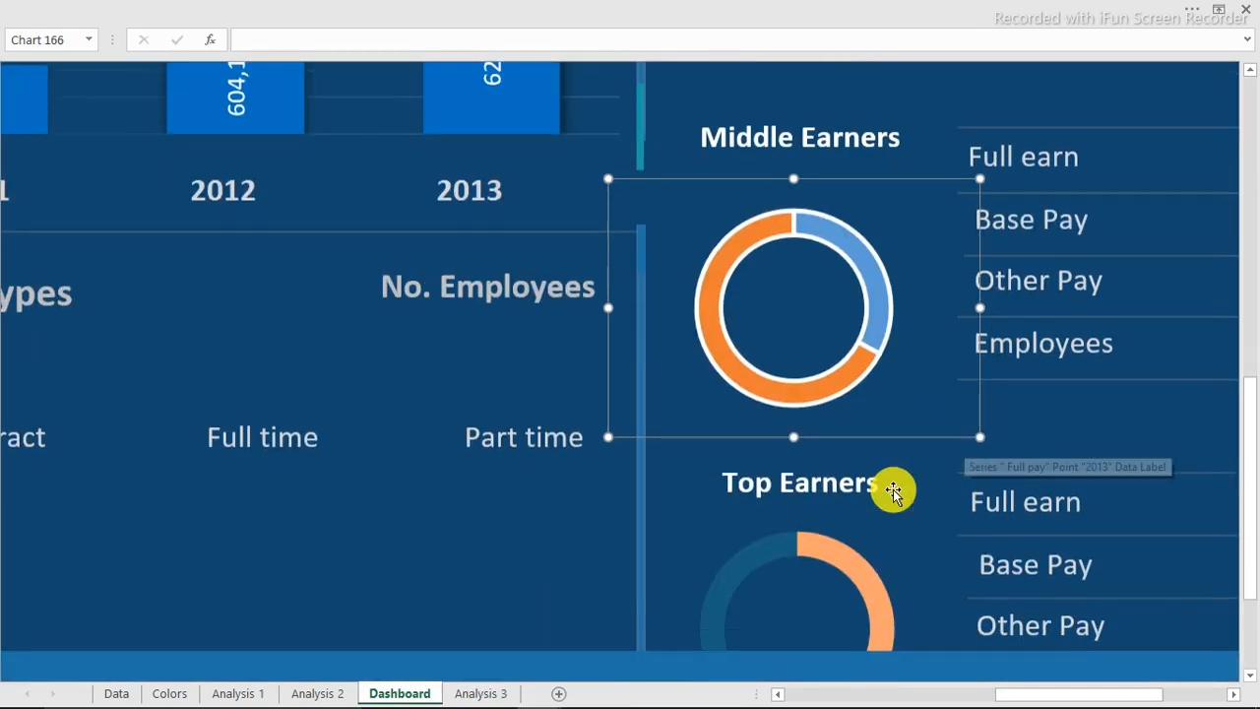
{"action": "left_click", "coordinate": [796, 450]}
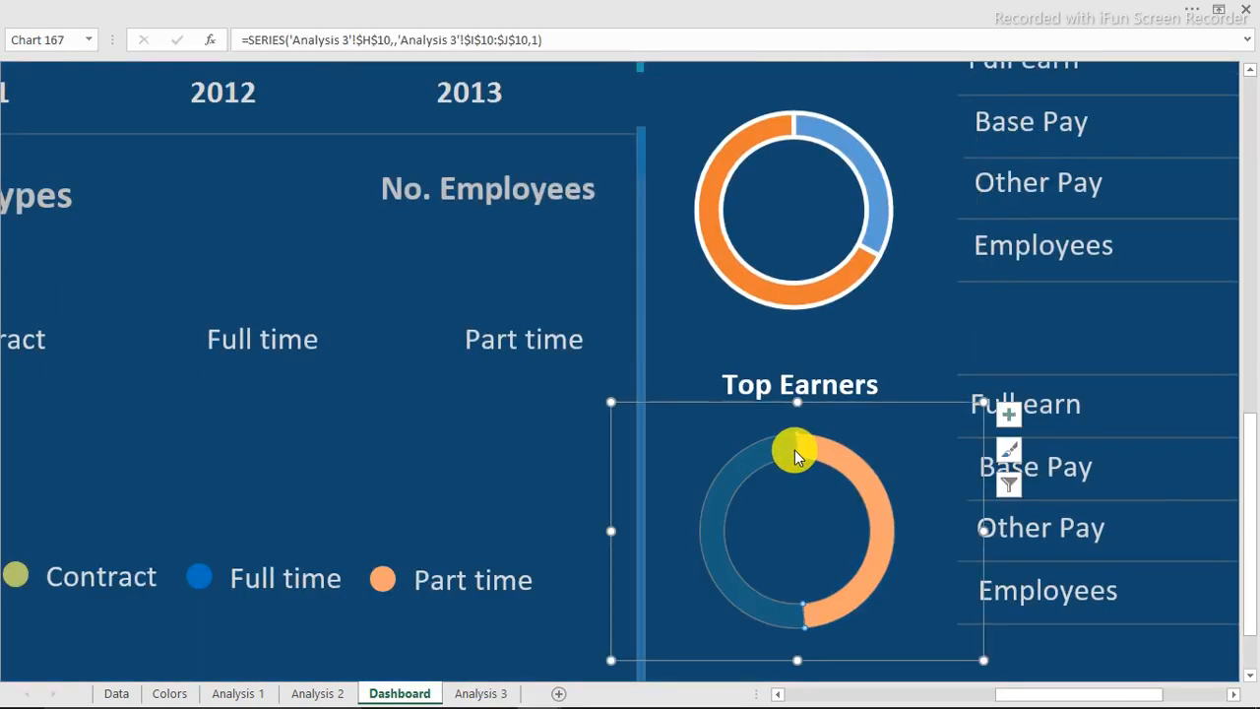
{"action": "right_click", "coordinate": [795, 450]}
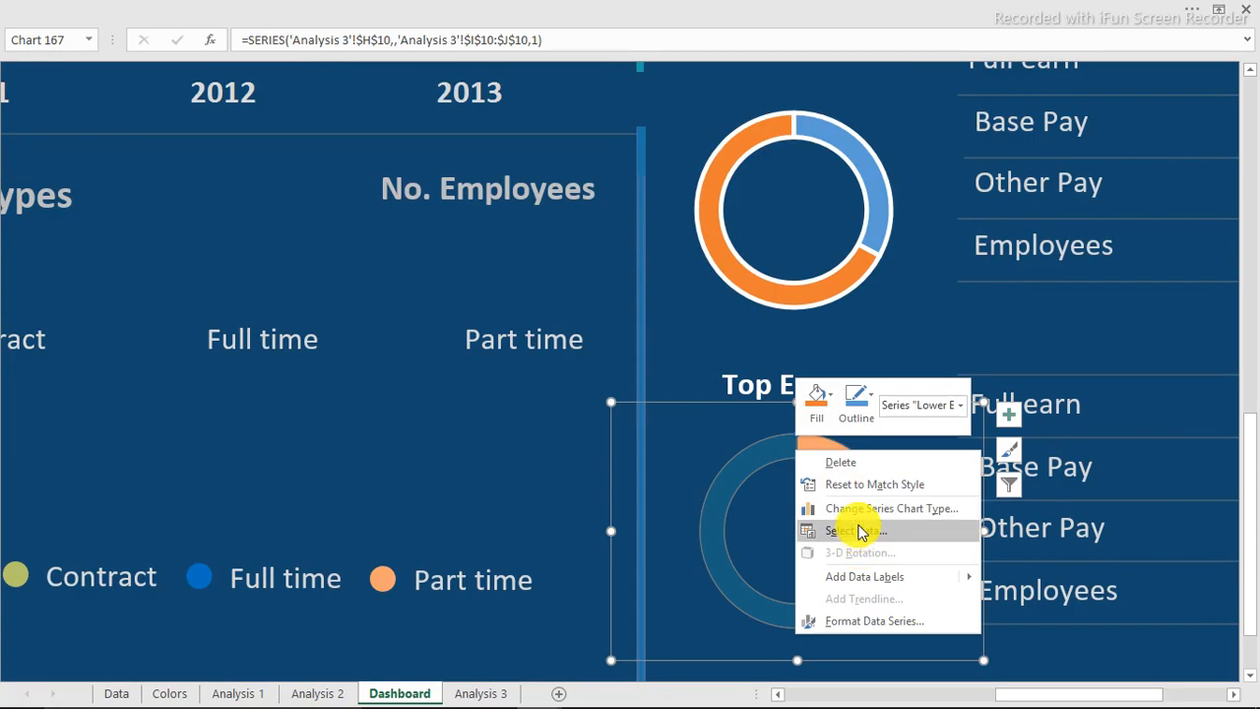
{"action": "left_click", "coordinate": [860, 532]}
{"action": "left_click_drag", "start_coordinate": [338, 601], "coordinate": [747, 602]}
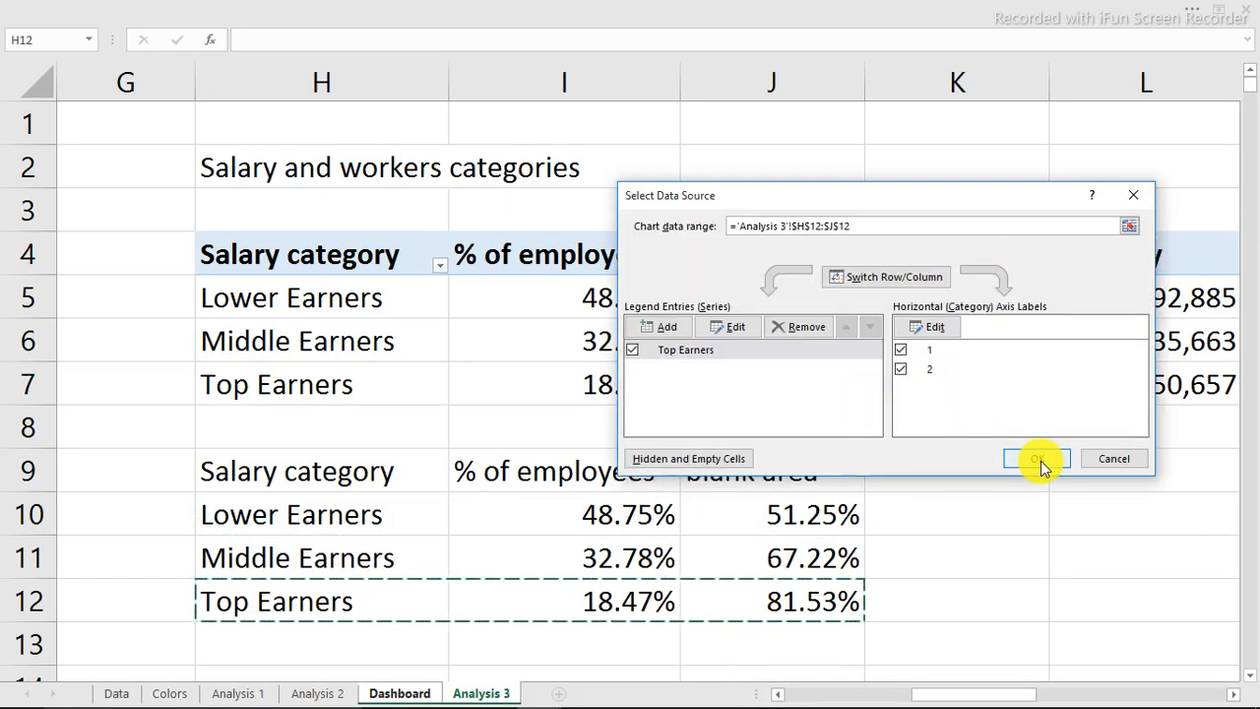
{"action": "left_click", "coordinate": [1039, 460]}
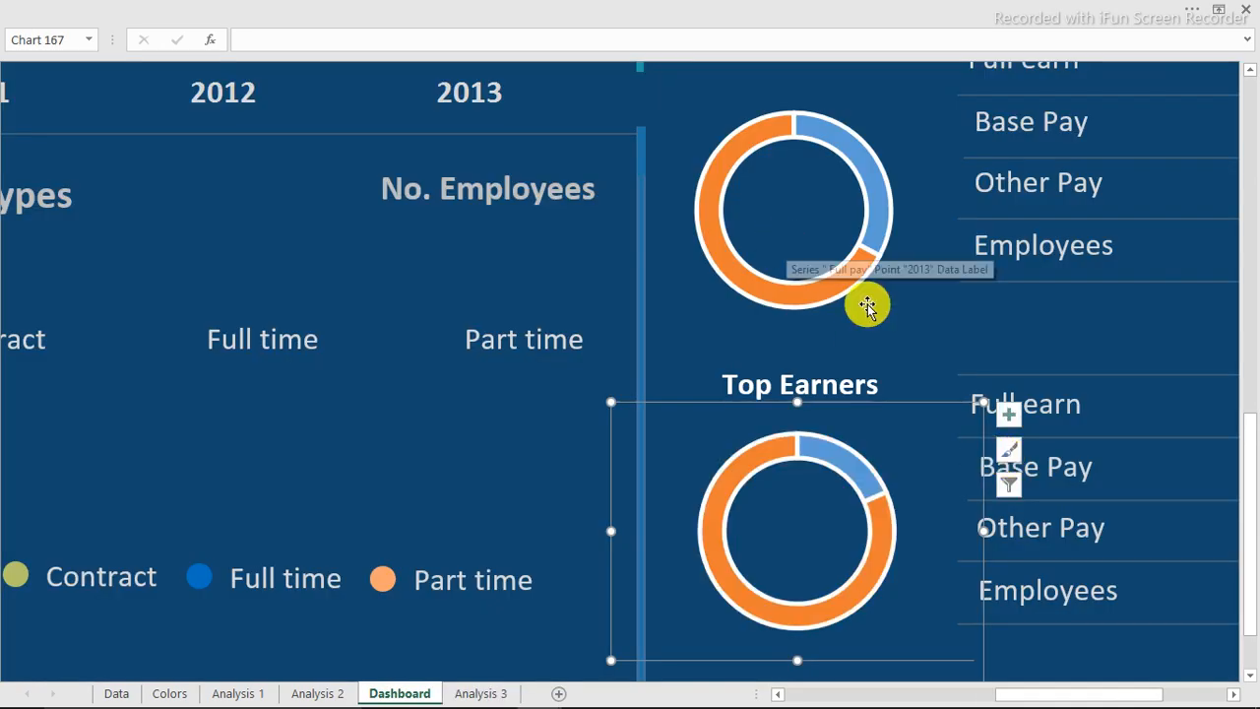
Remove the border line from the Middle Earners doughnut's data series.
{"action": "scroll", "coordinate": [847, 334], "scroll_direction": "up", "scroll_amount": 3}
{"action": "left_click", "coordinate": [805, 382]}
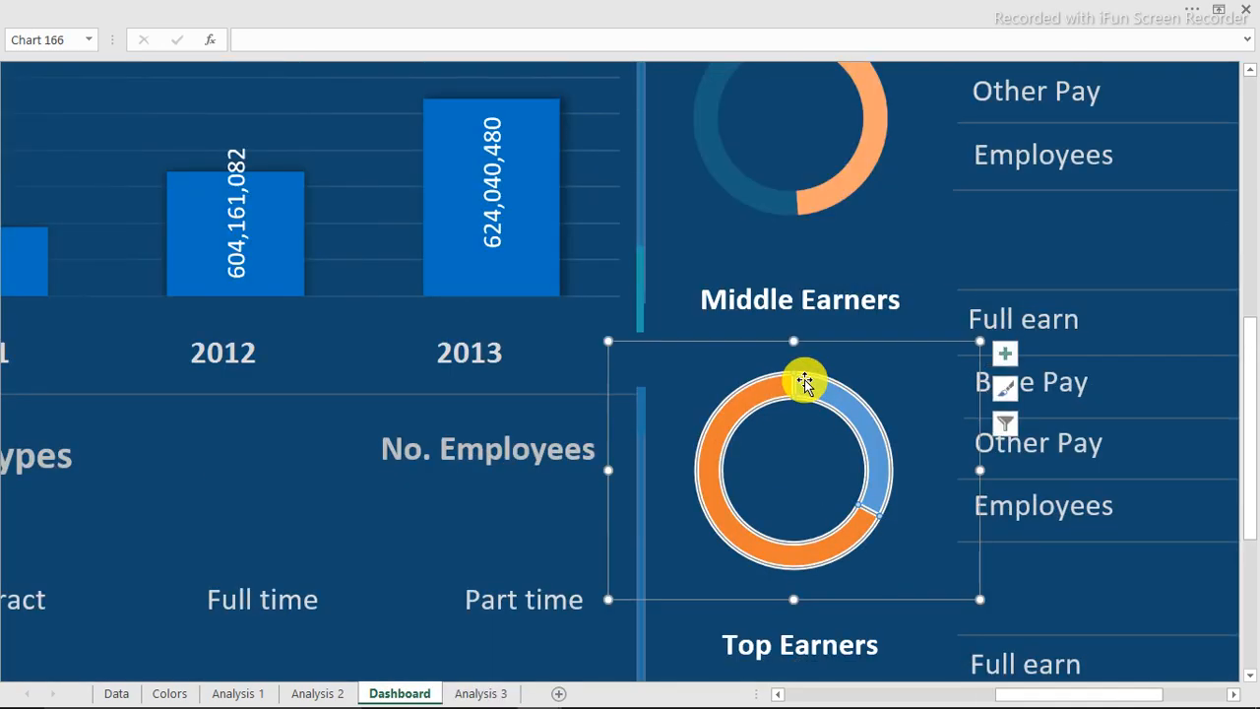
{"action": "double_click", "coordinate": [804, 382]}
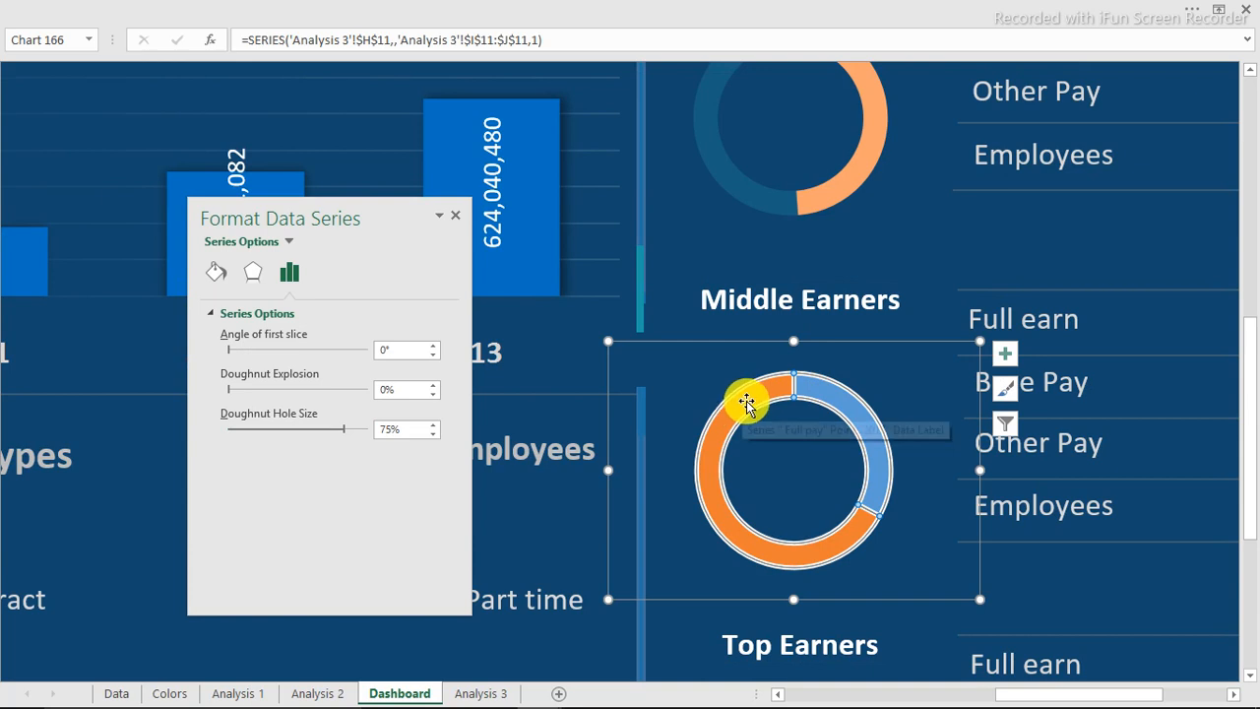
{"action": "left_click", "coordinate": [638, 256]}
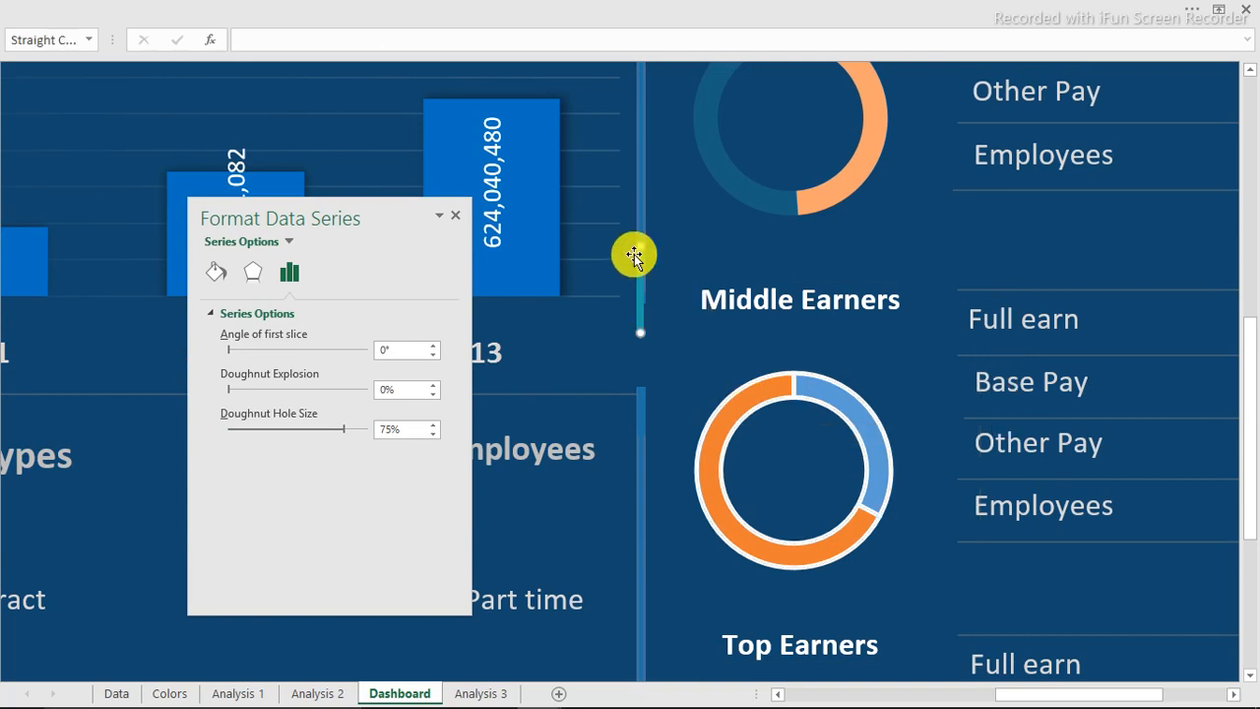
{"action": "left_click", "coordinate": [724, 392]}
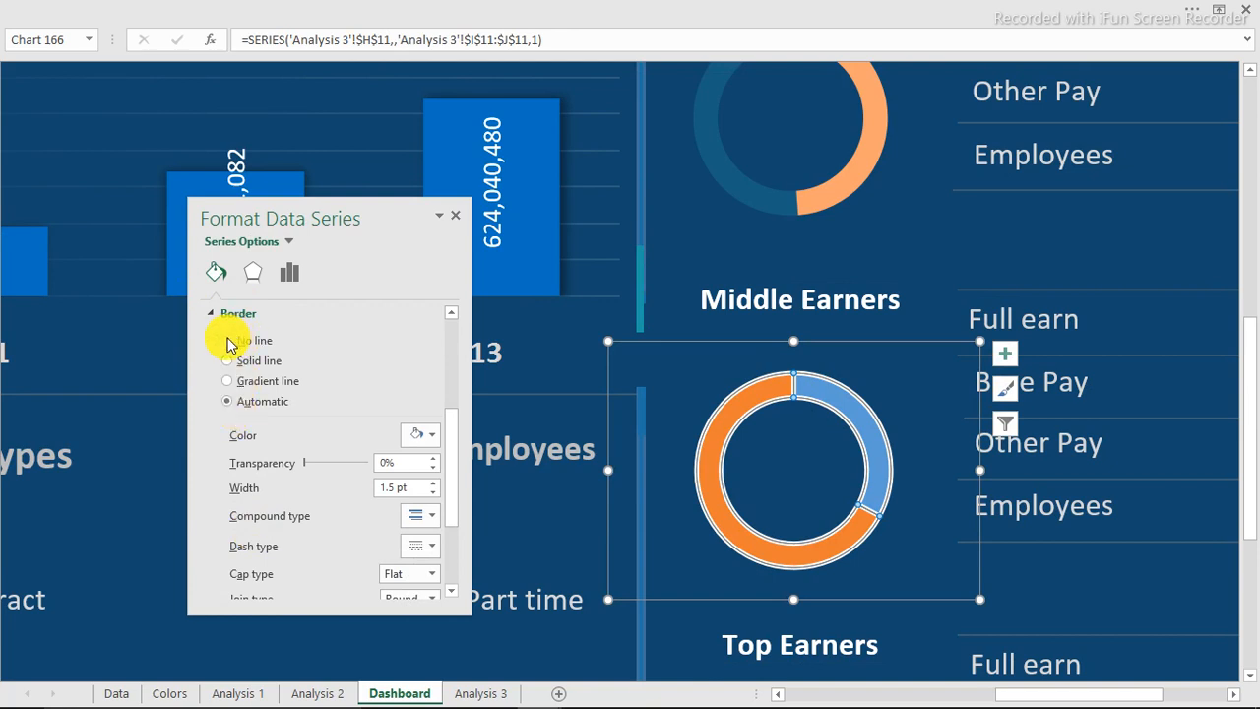
{"action": "left_click", "coordinate": [229, 345]}
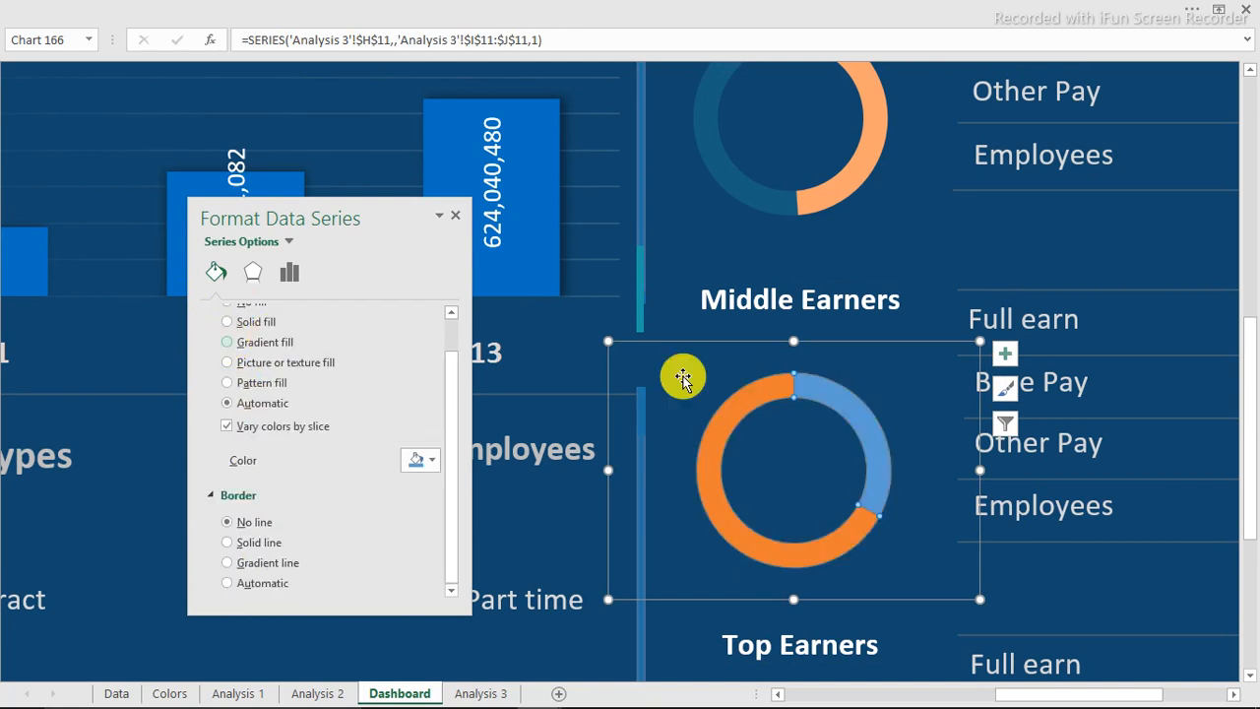
Fill the remainder slice of the Middle Earners doughnut with the recent teal colour.
{"action": "left_click", "coordinate": [764, 396]}
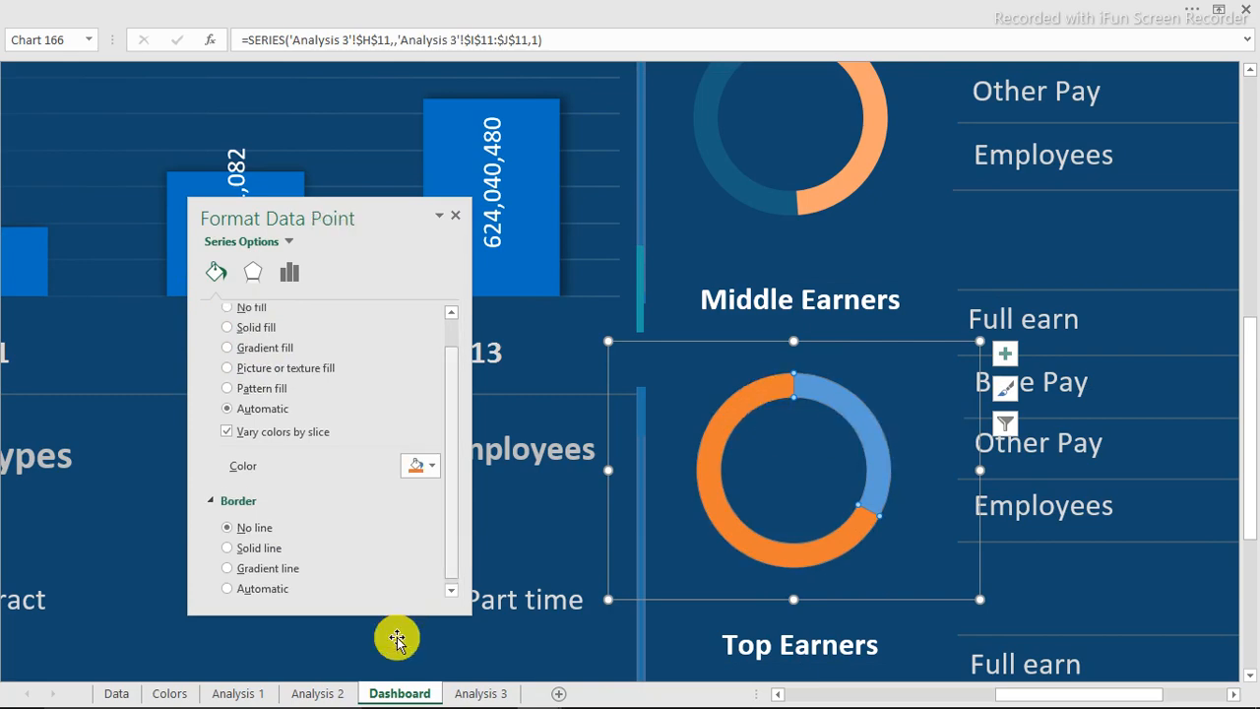
{"action": "left_click", "coordinate": [463, 694]}
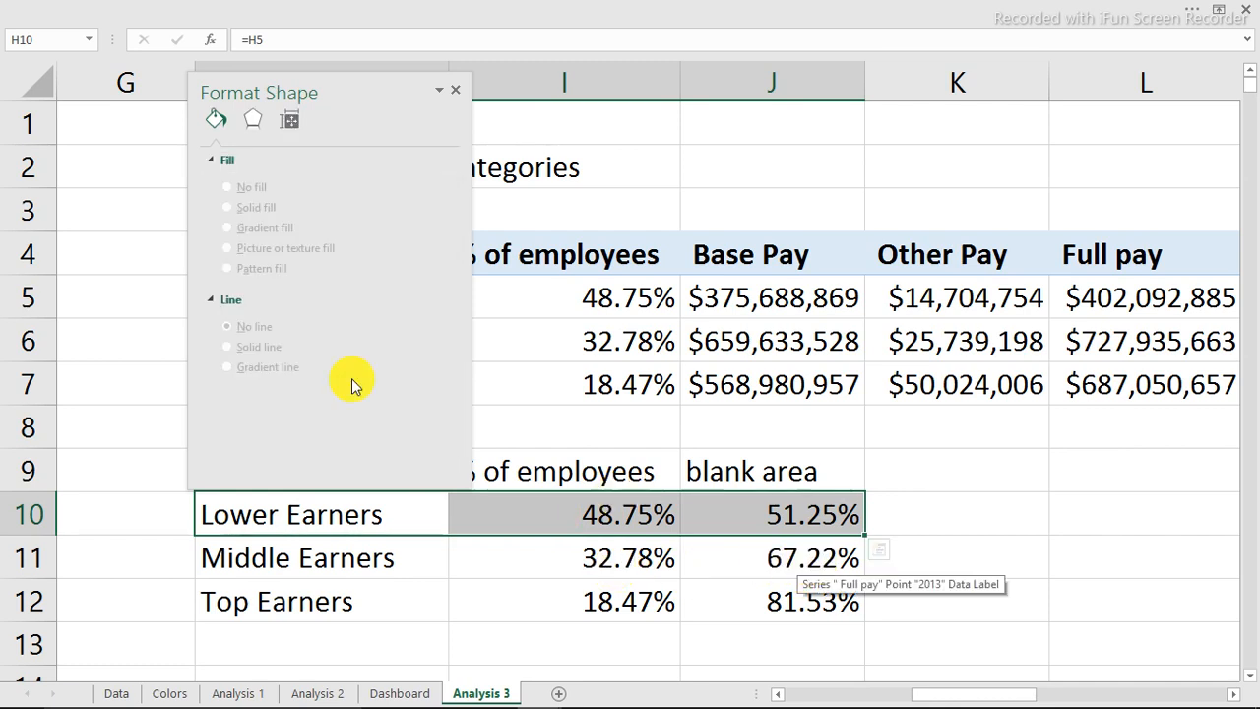
{"action": "left_click", "coordinate": [406, 695]}
{"action": "left_click", "coordinate": [725, 430]}
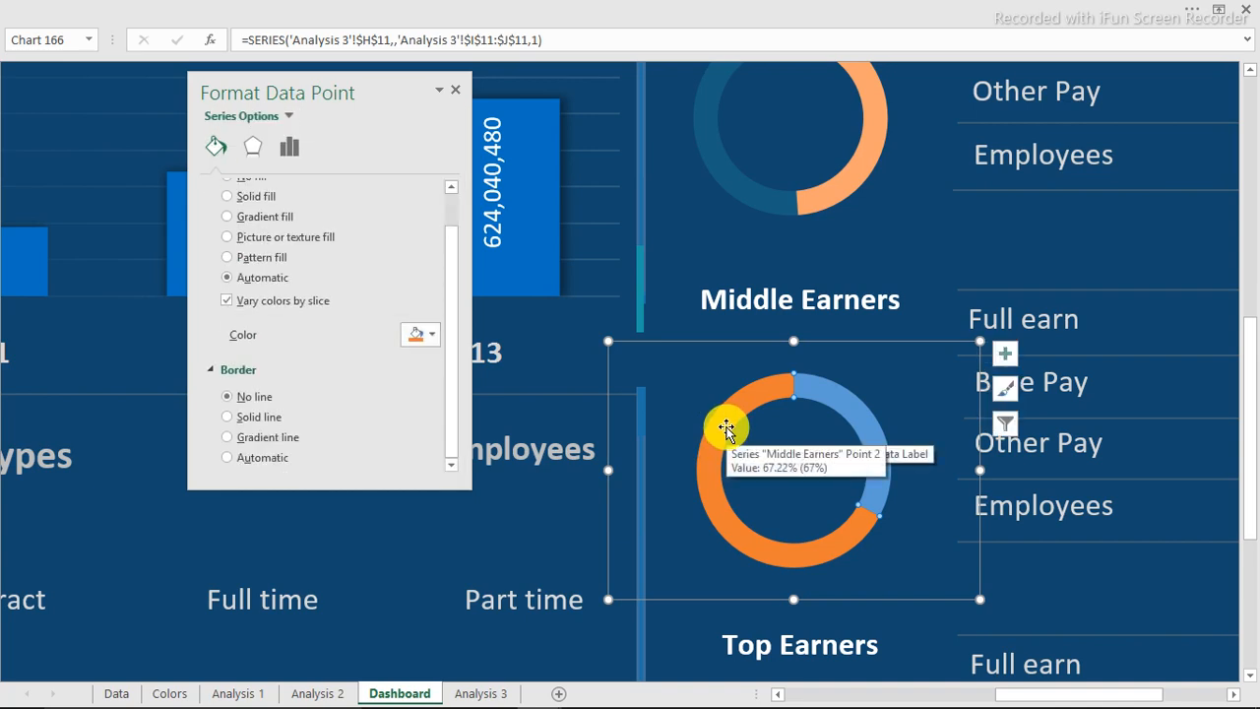
{"action": "left_click", "coordinate": [431, 335]}
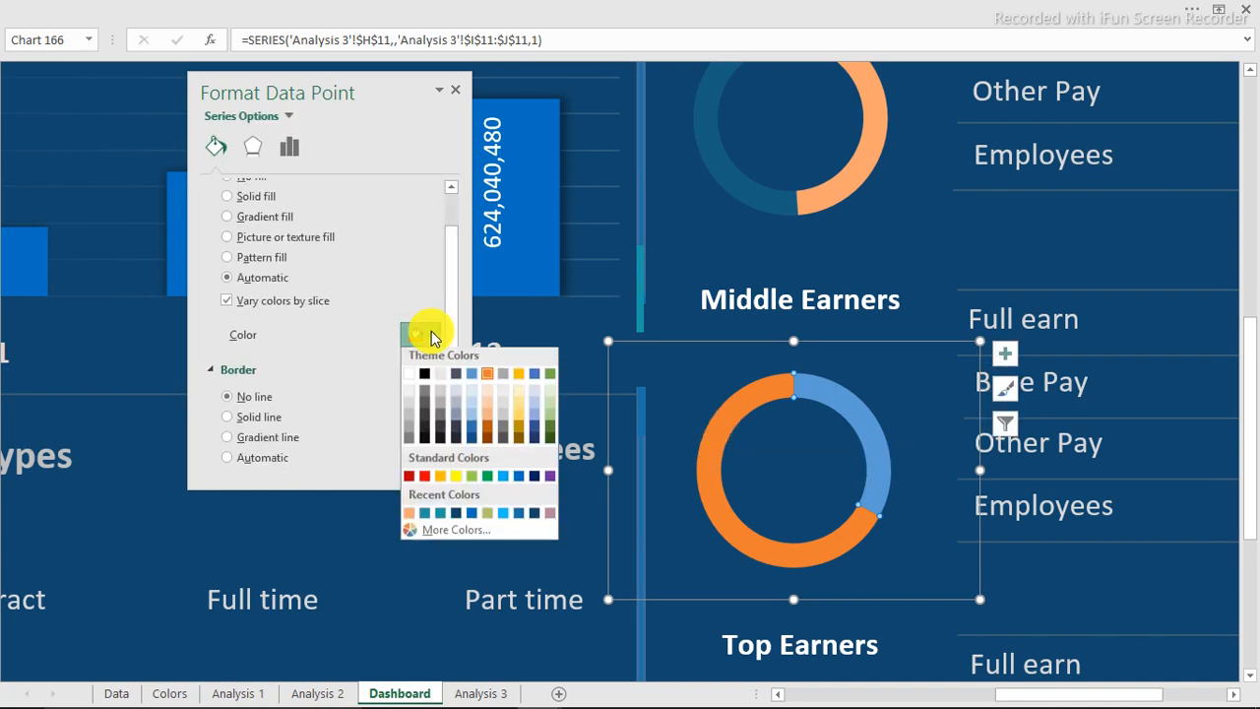
{"action": "left_click", "coordinate": [425, 516]}
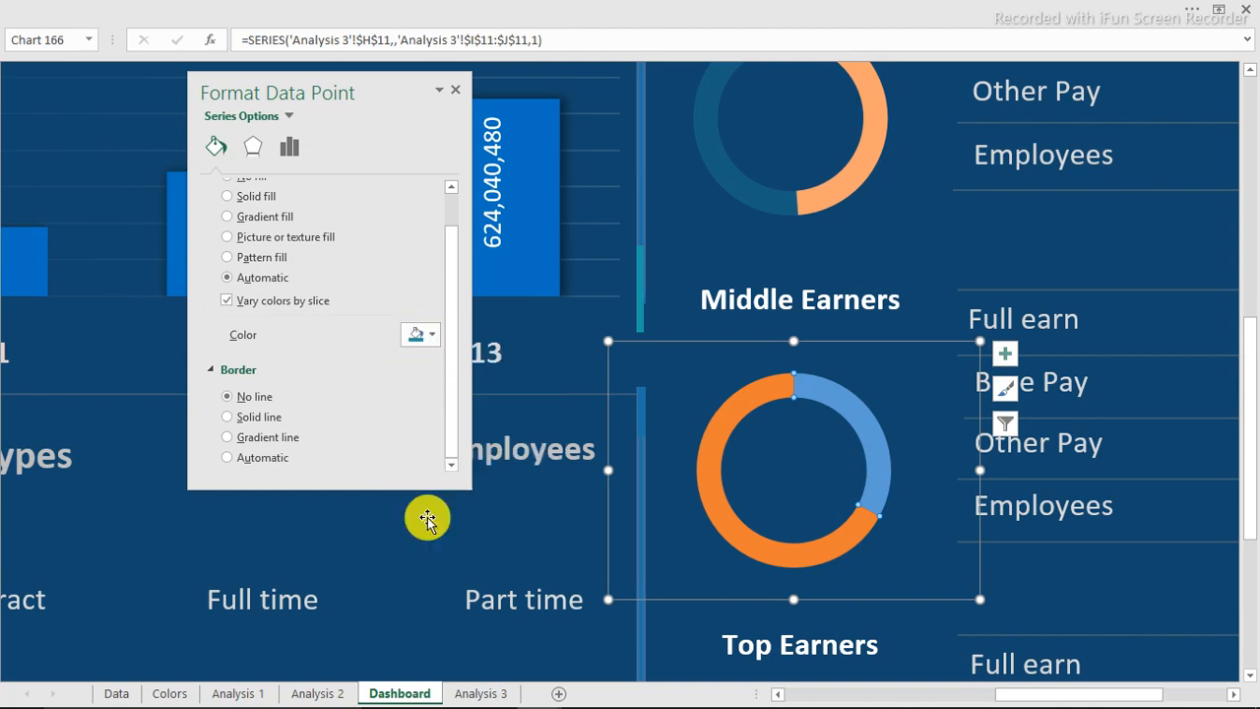
Set the Middle Earners doughnut's teal slice to 68% transparency, matching the Lower Earners doughnut.
{"action": "left_click", "coordinate": [752, 200]}
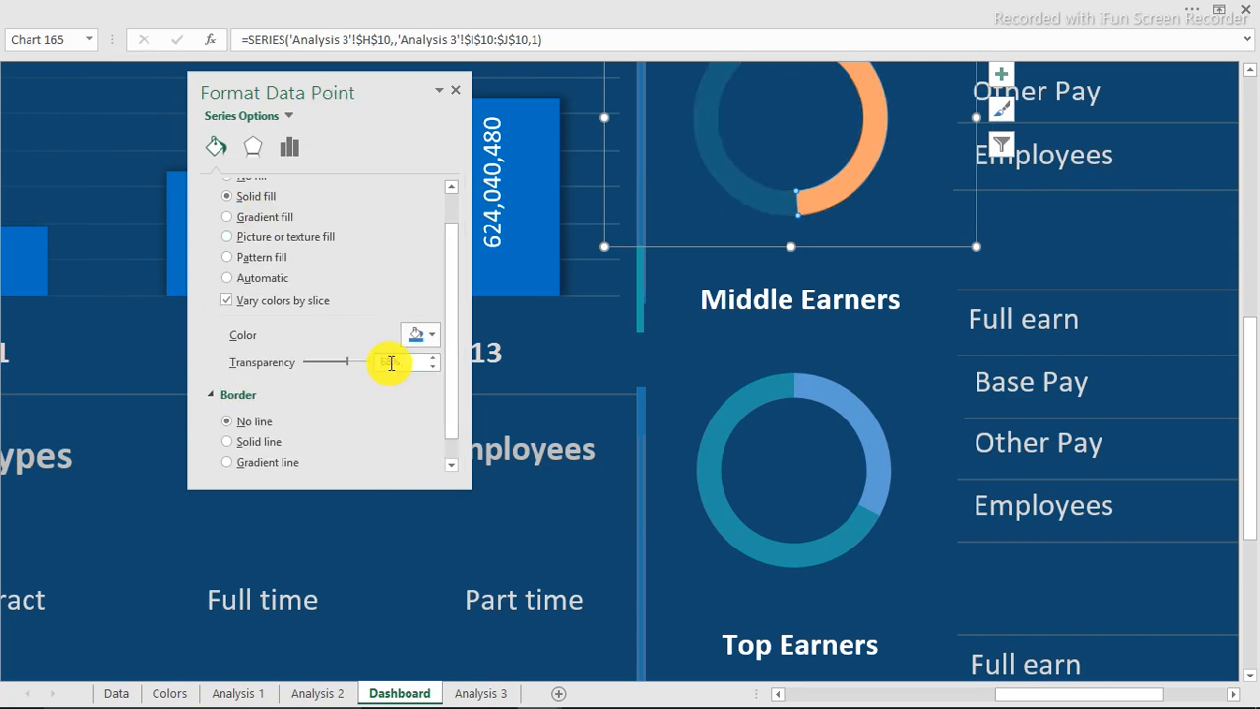
{"action": "left_click", "coordinate": [709, 450]}
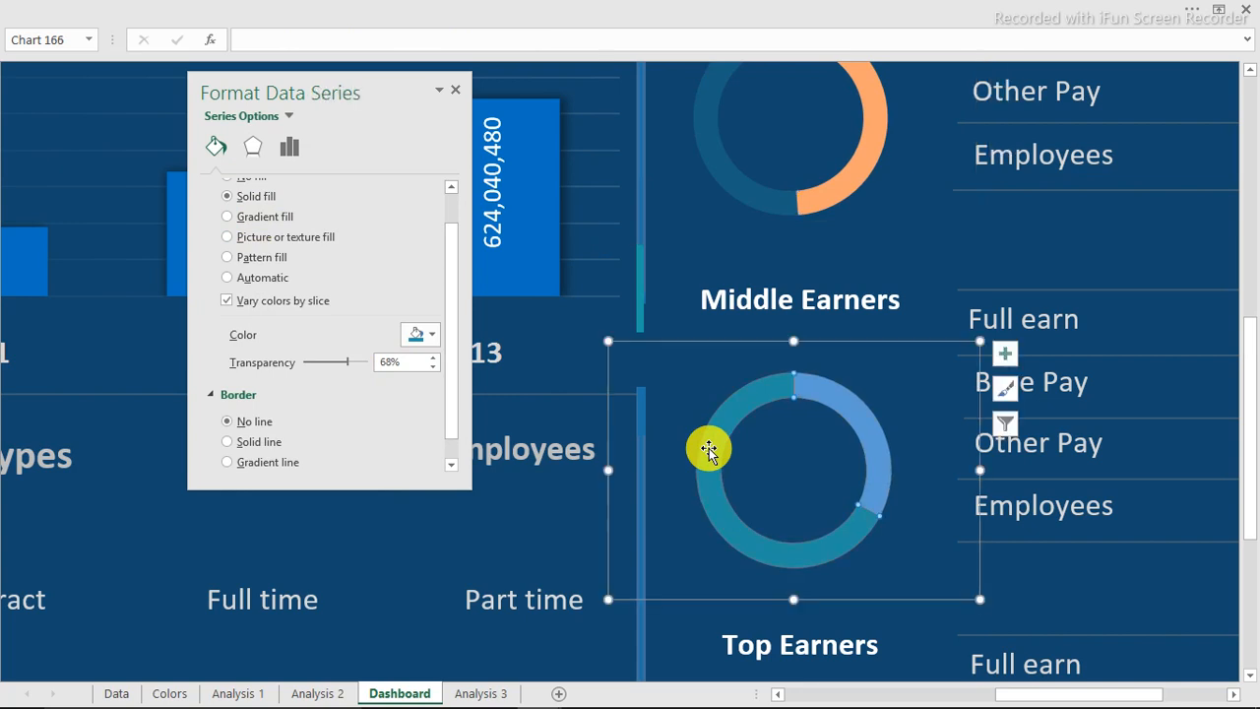
{"action": "left_click", "coordinate": [709, 450]}
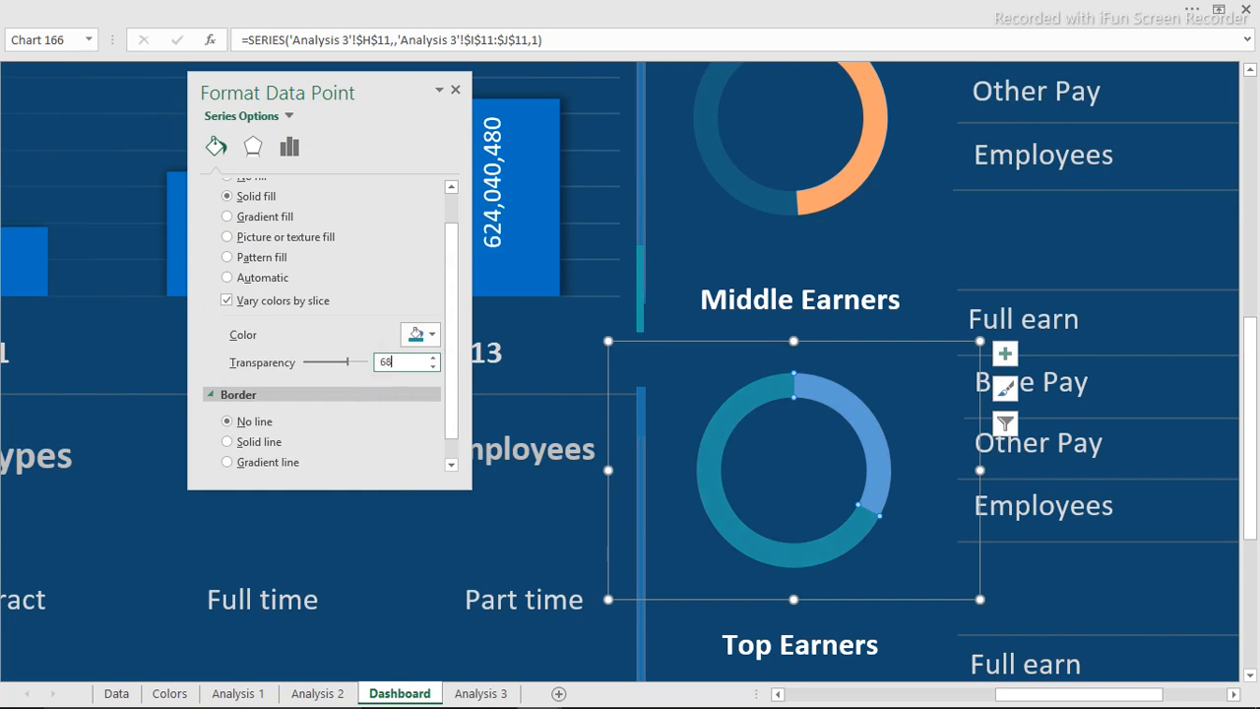
{"action": "key", "text": "Return"}
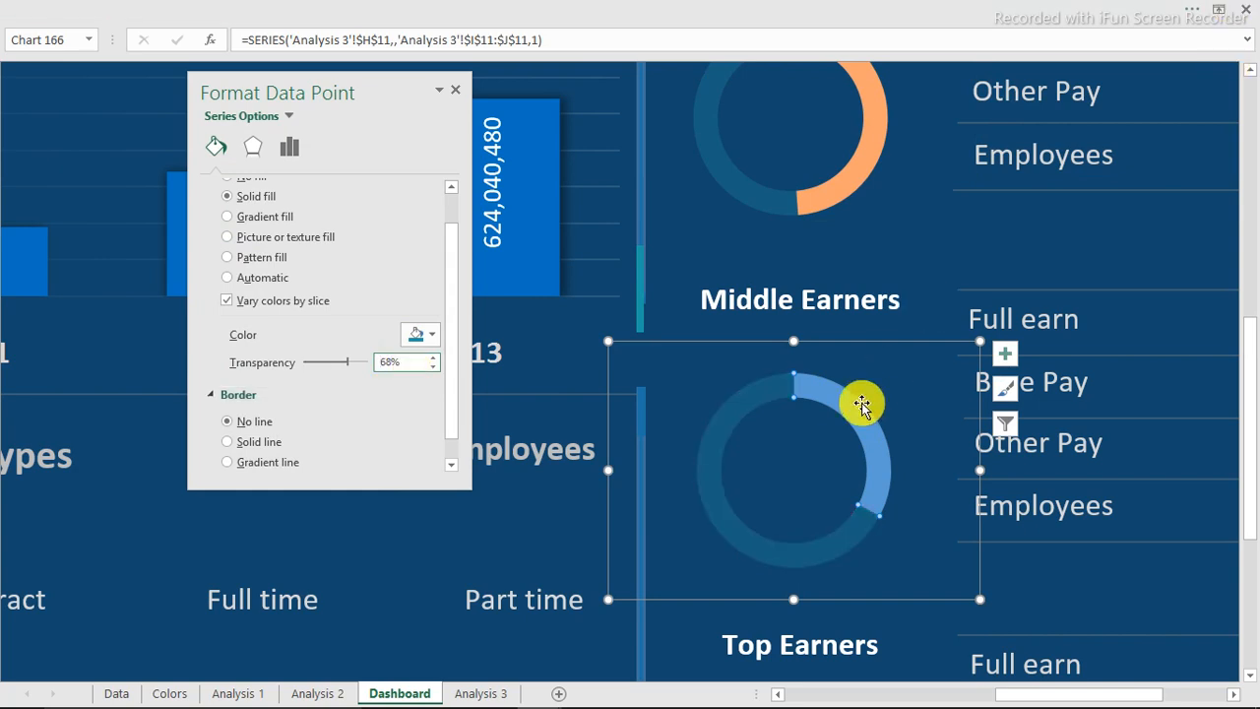
Fill the percentage slice of the Middle Earners doughnut with solid light grey.
{"action": "key", "text": "ctrl+z"}
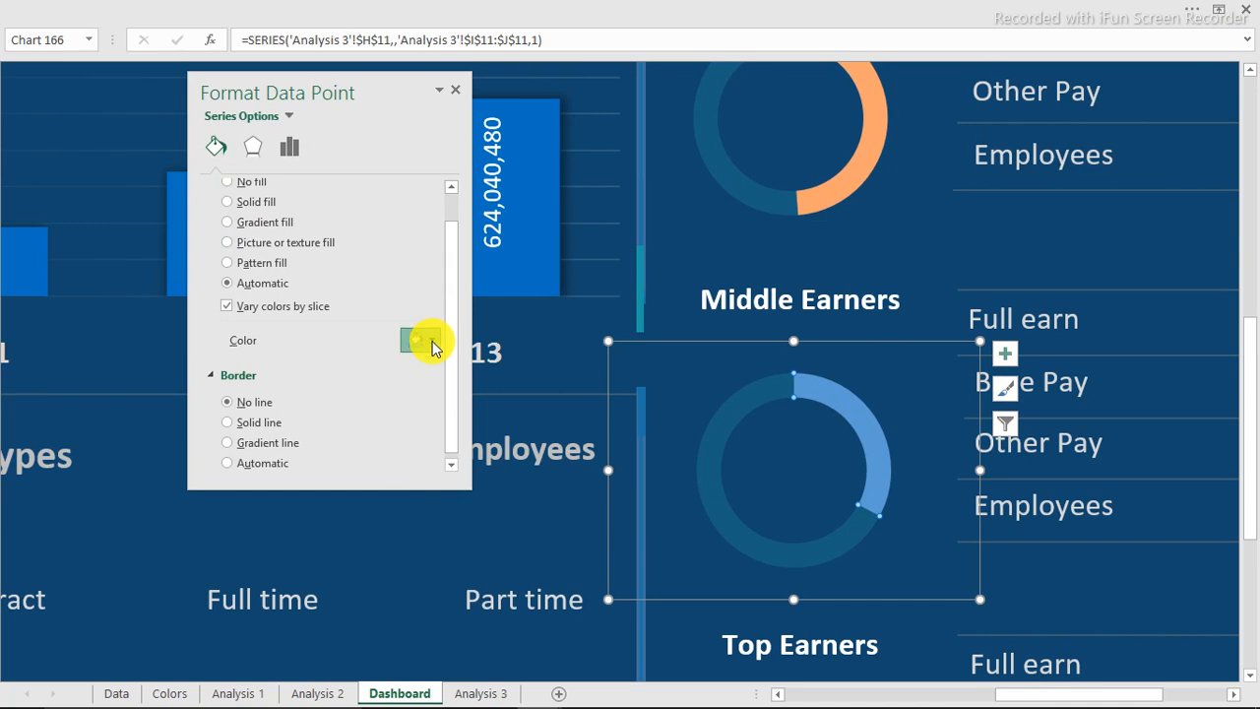
{"action": "left_click", "coordinate": [433, 341]}
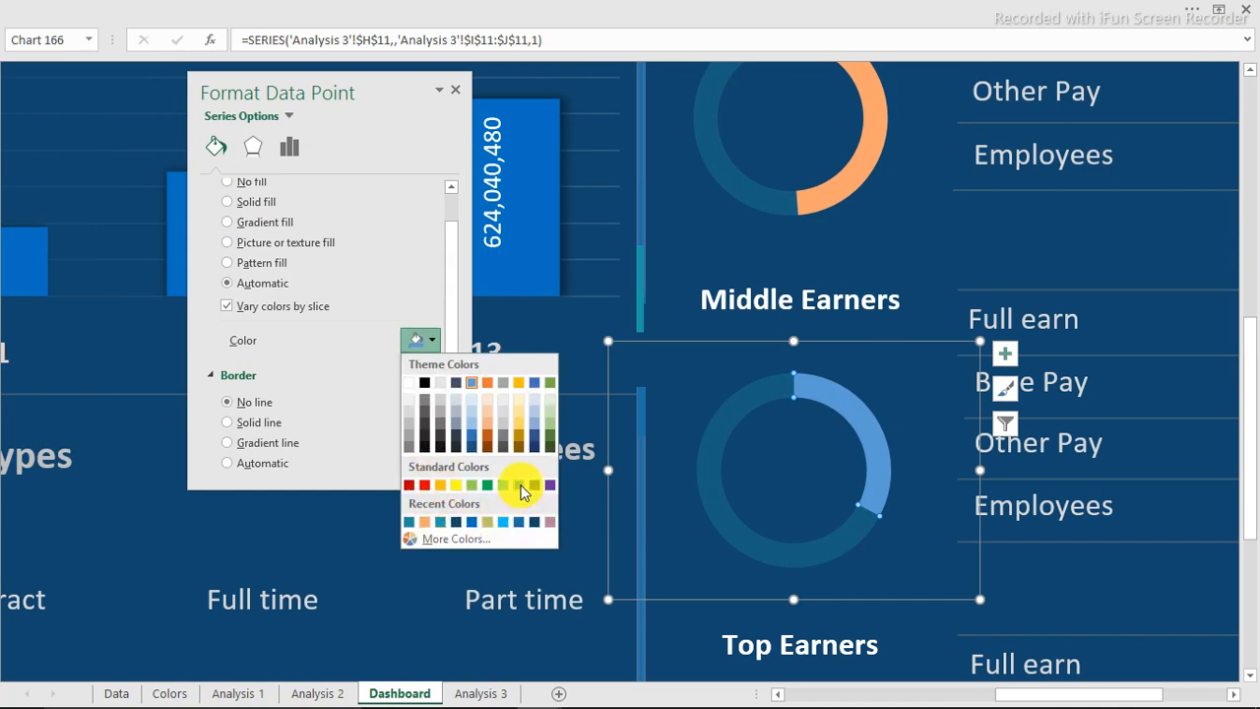
{"action": "left_click", "coordinate": [411, 420]}
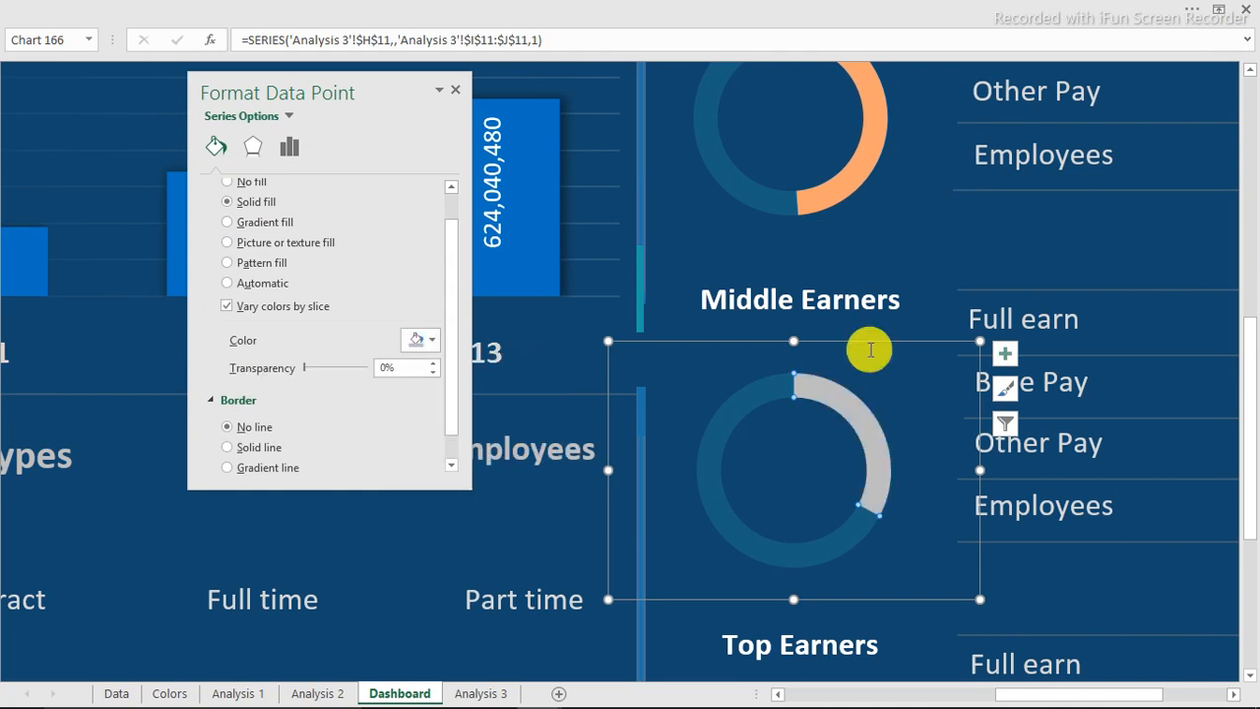
Style the Top Earners doughnut without a border, with the same transparent teal on its larger slice and olive green on its smaller slice.
{"action": "scroll", "coordinate": [871, 350], "scroll_direction": "down", "scroll_amount": 5}
{"action": "left_click", "coordinate": [833, 316]}
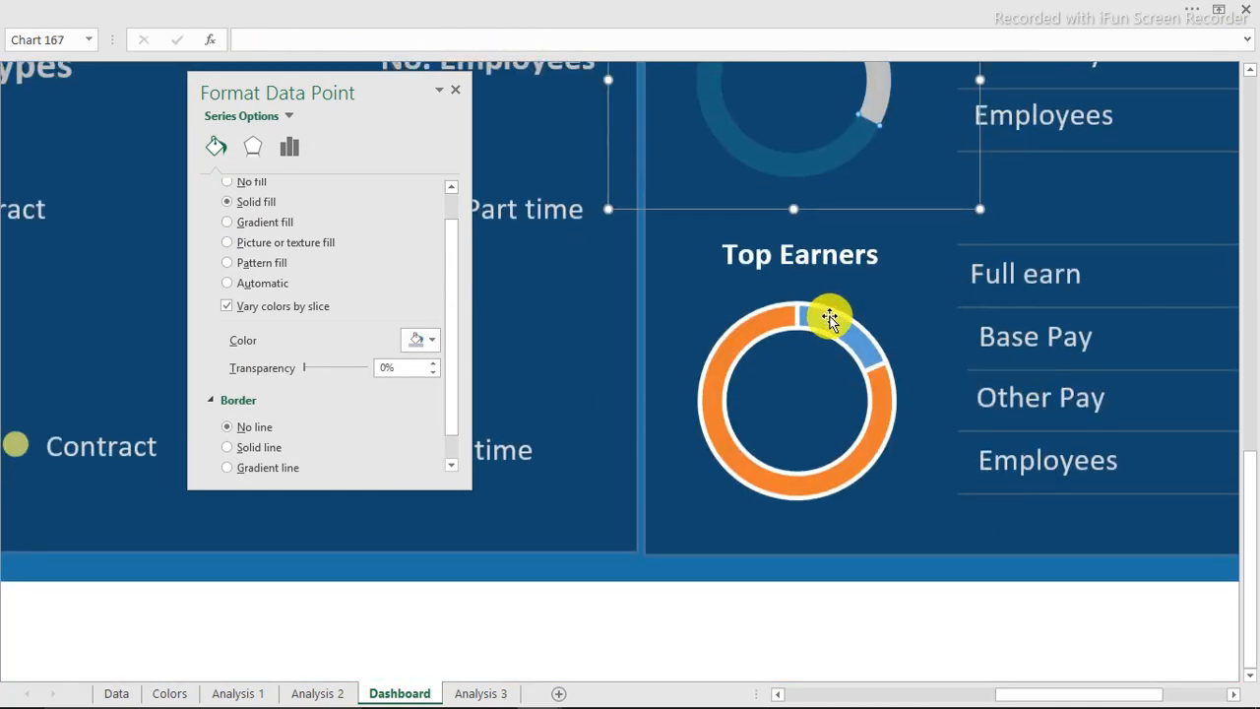
{"action": "scroll", "coordinate": [352, 372], "scroll_direction": "down", "scroll_amount": 3}
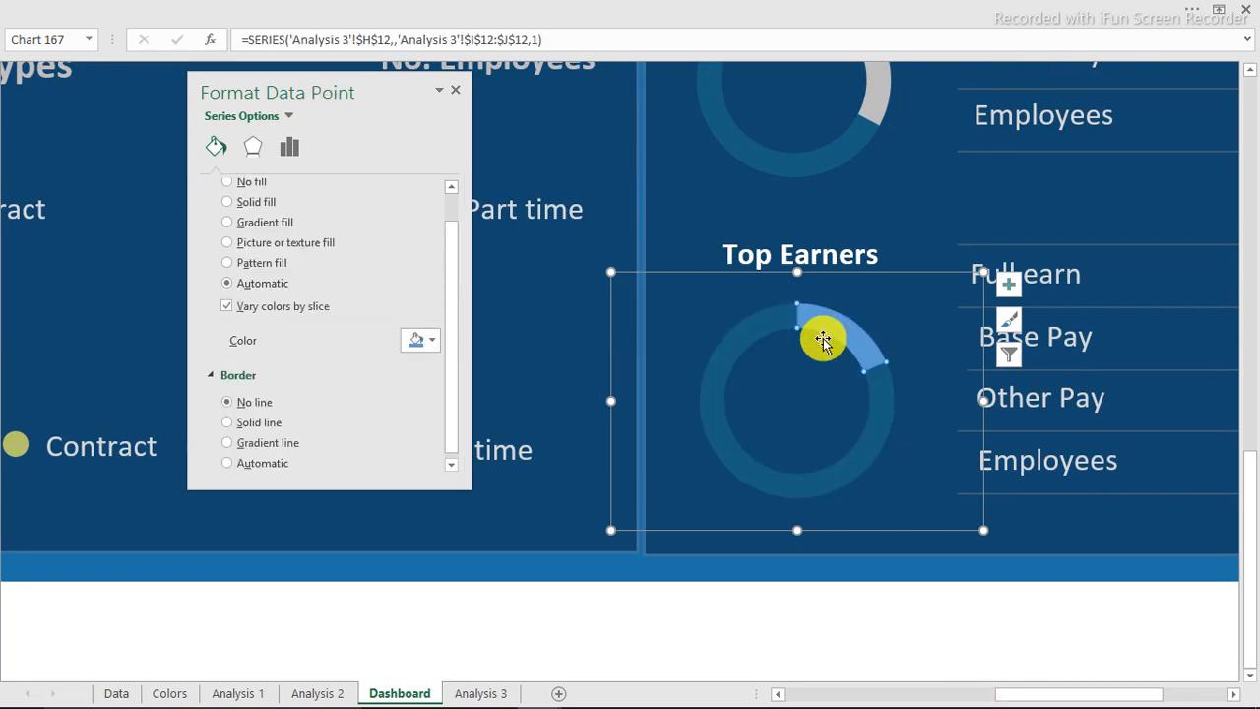
{"action": "left_click", "coordinate": [421, 339]}
{"action": "left_click", "coordinate": [489, 522]}
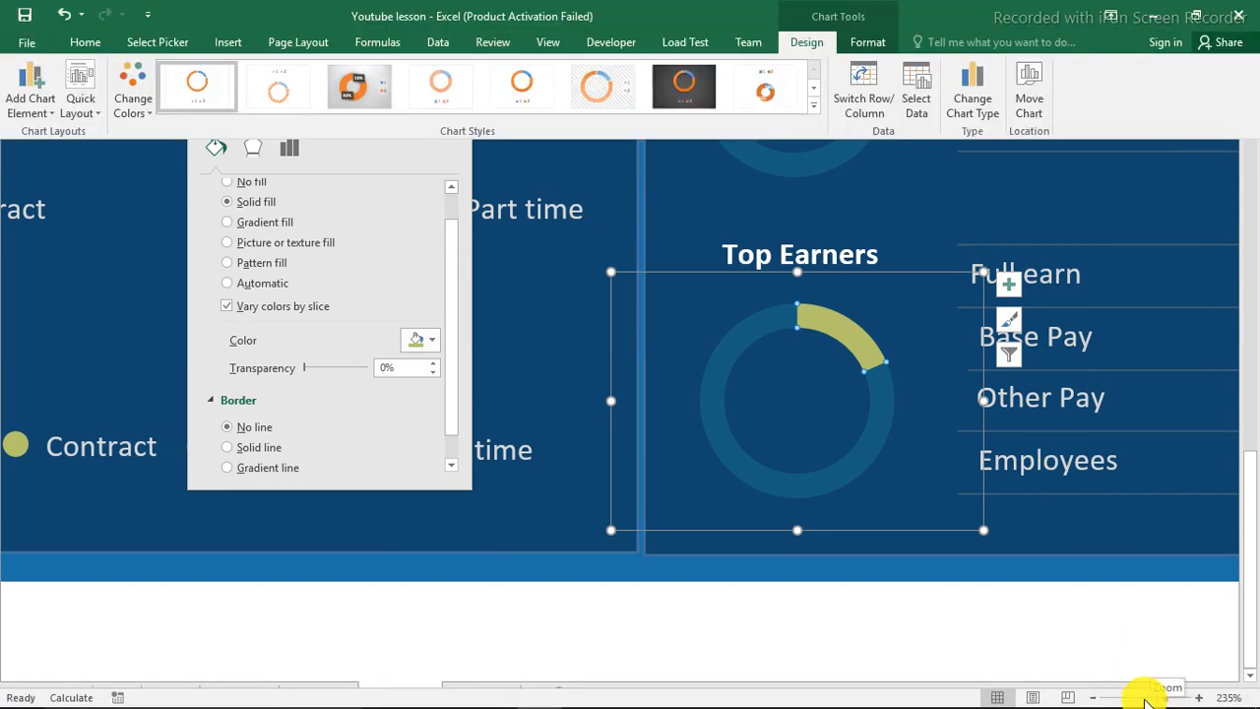
{"action": "left_click", "coordinate": [1148, 698]}
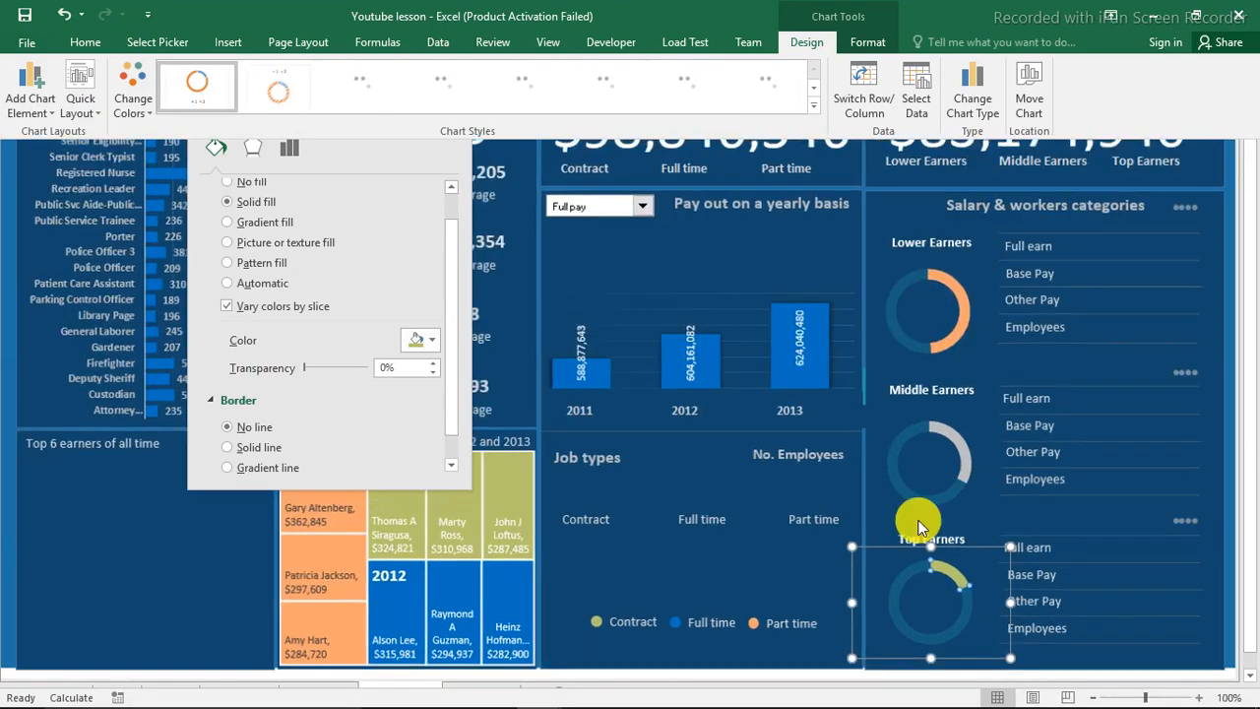
{"action": "left_click", "coordinate": [678, 306]}
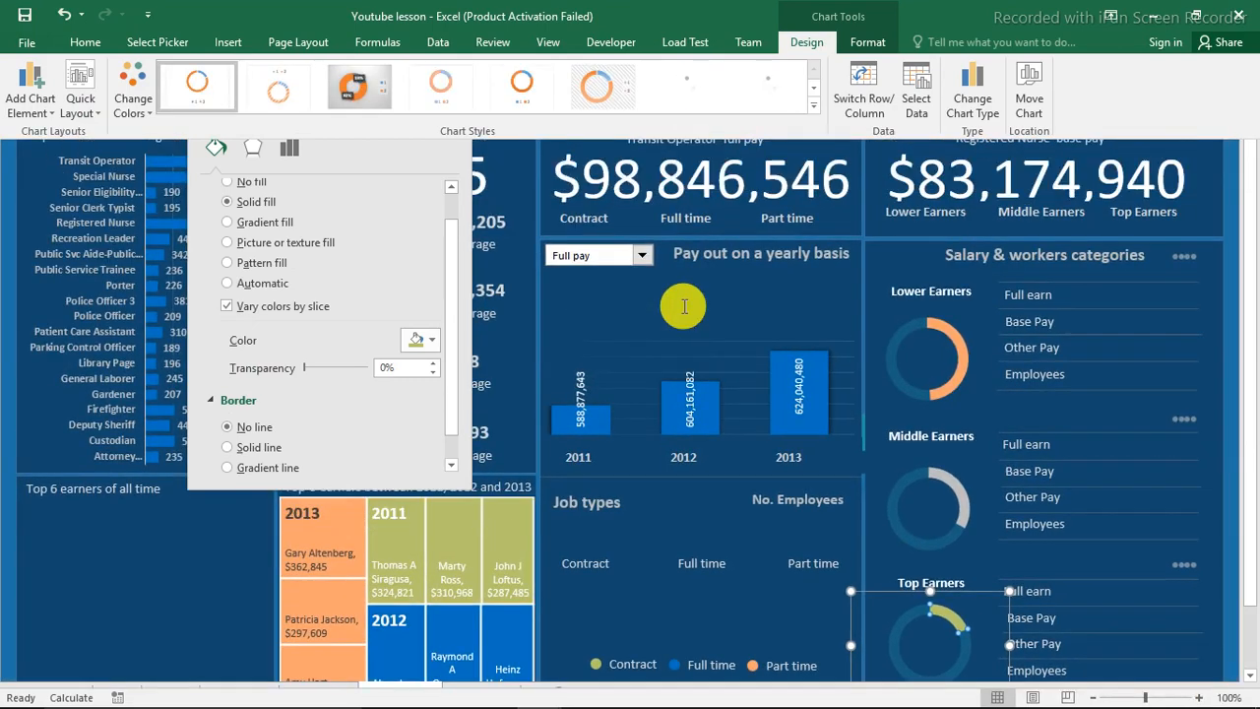
{"action": "scroll", "coordinate": [995, 325], "scroll_direction": "down", "scroll_amount": 1}
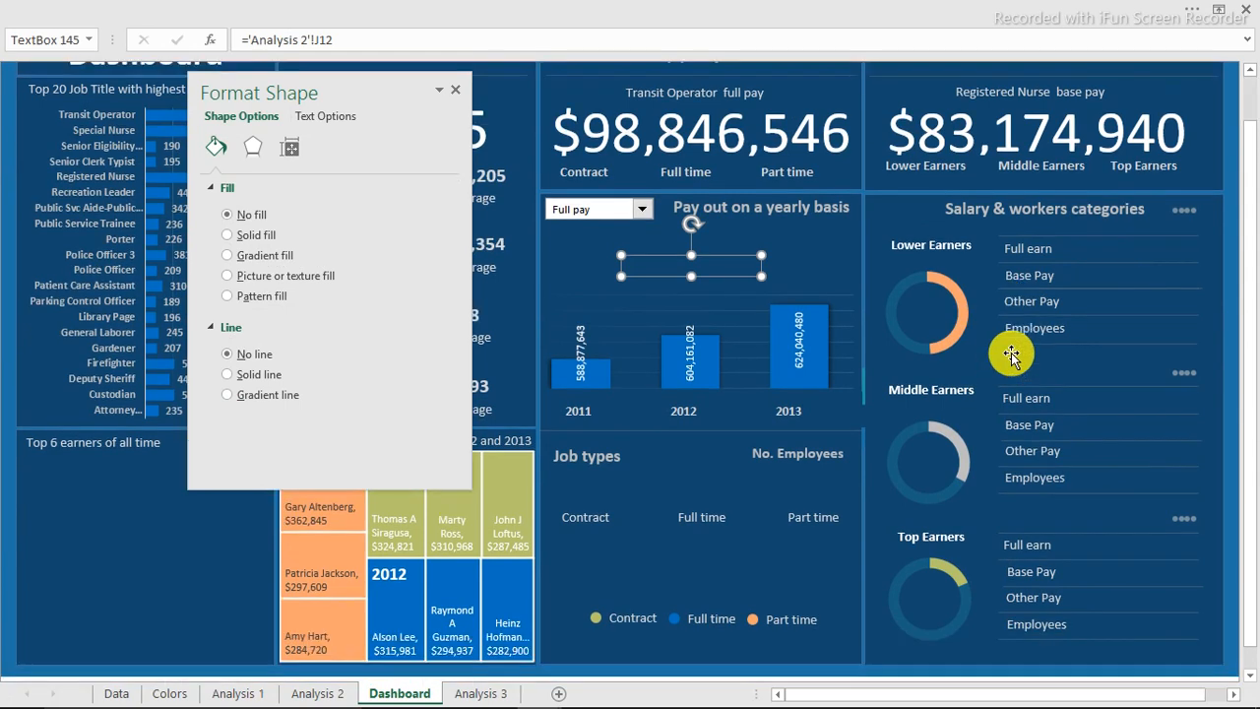
{"action": "left_click", "coordinate": [452, 87]}
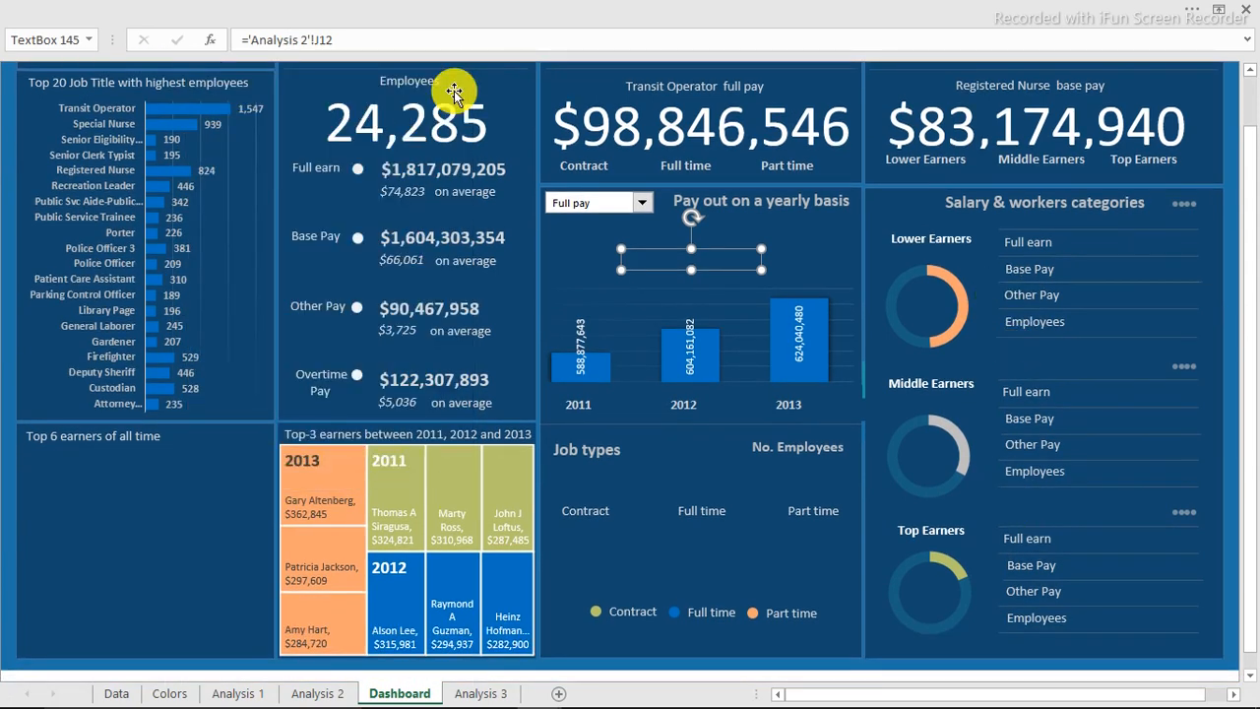
Duplicate the Lower Earners label into the centre of its doughnut and link the copy to cell I10 on Analysis 3.
{"action": "left_click", "coordinate": [953, 244]}
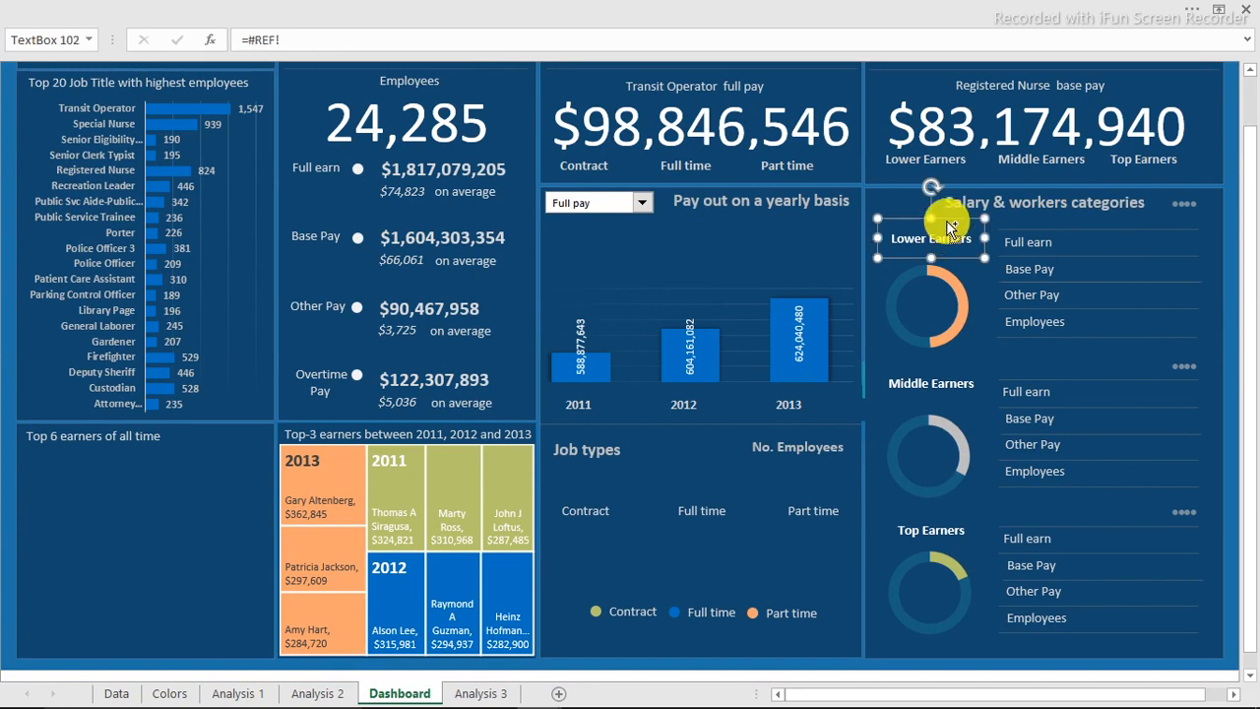
{"action": "left_click_drag", "start_coordinate": [951, 225], "coordinate": [941, 291]}
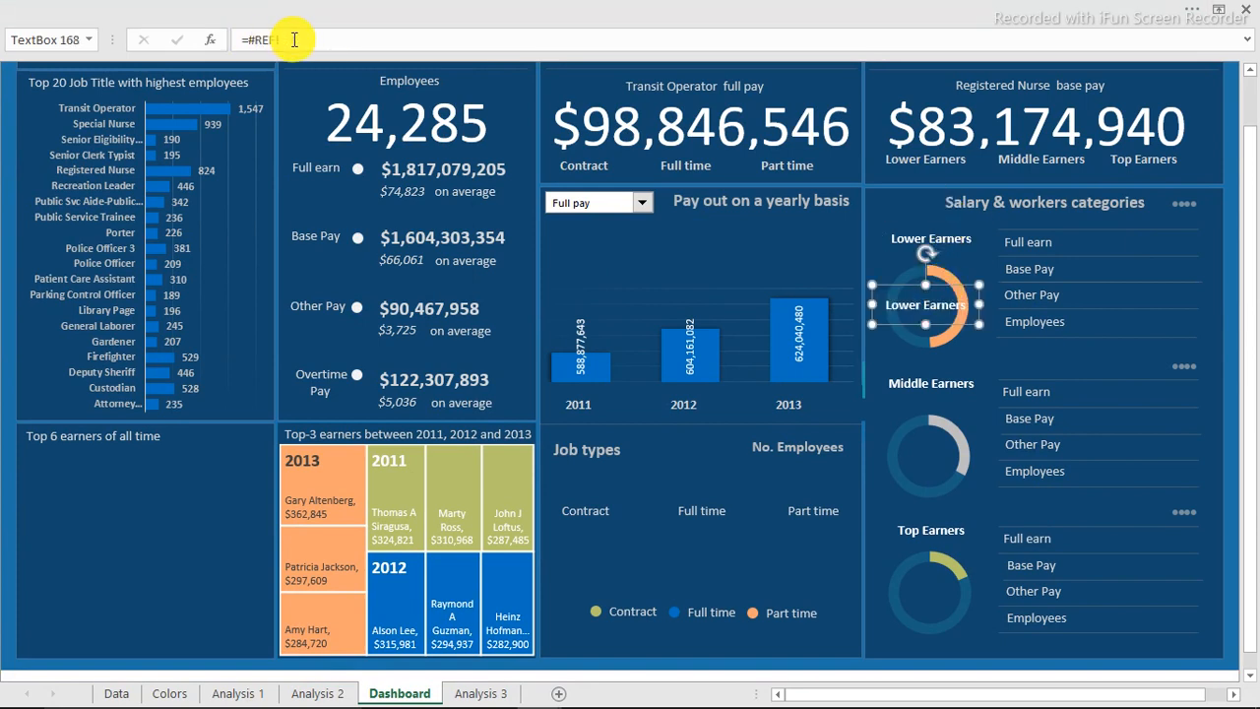
{"action": "left_click_drag", "start_coordinate": [294, 40], "coordinate": [226, 38]}
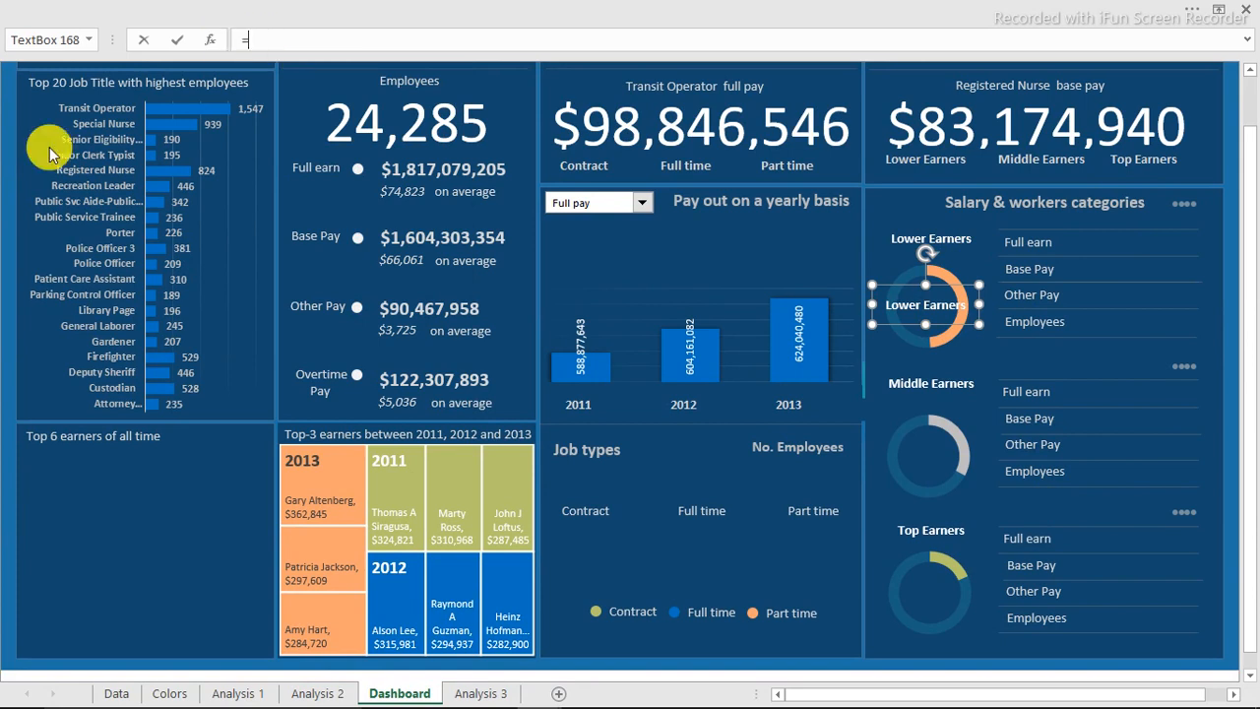
{"action": "left_click", "coordinate": [472, 694]}
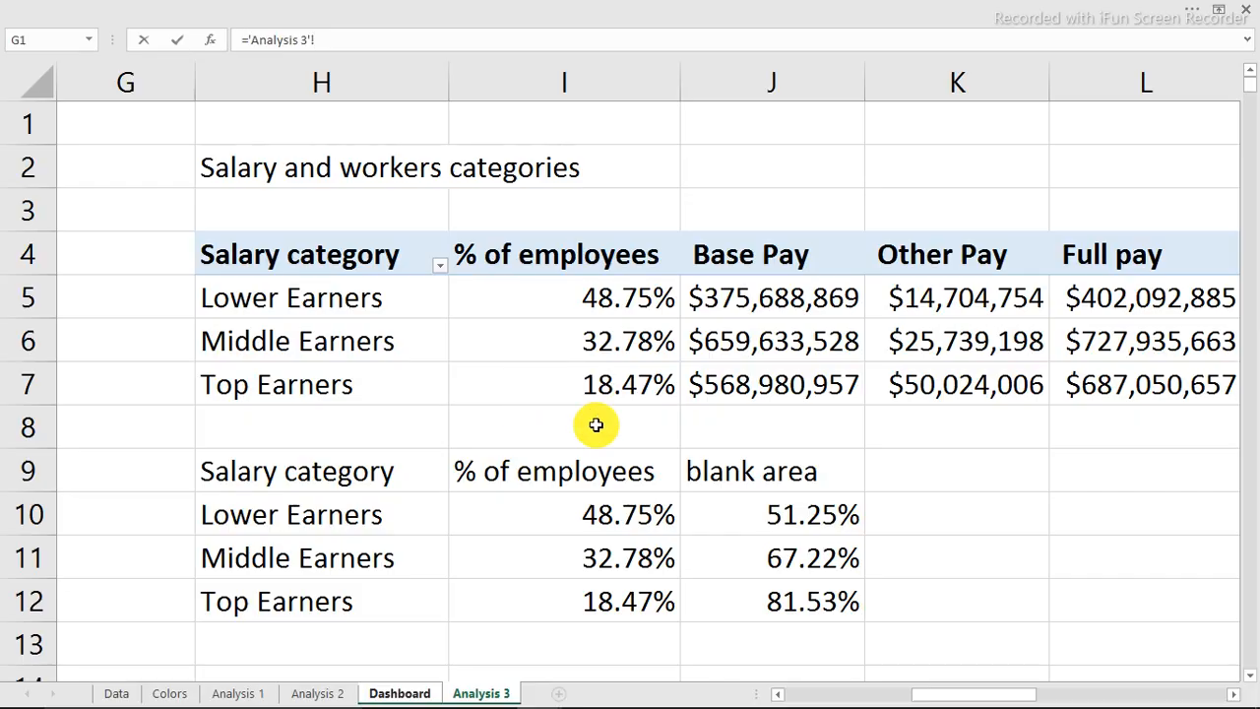
{"action": "left_click", "coordinate": [610, 521]}
{"action": "key", "text": "Return"}
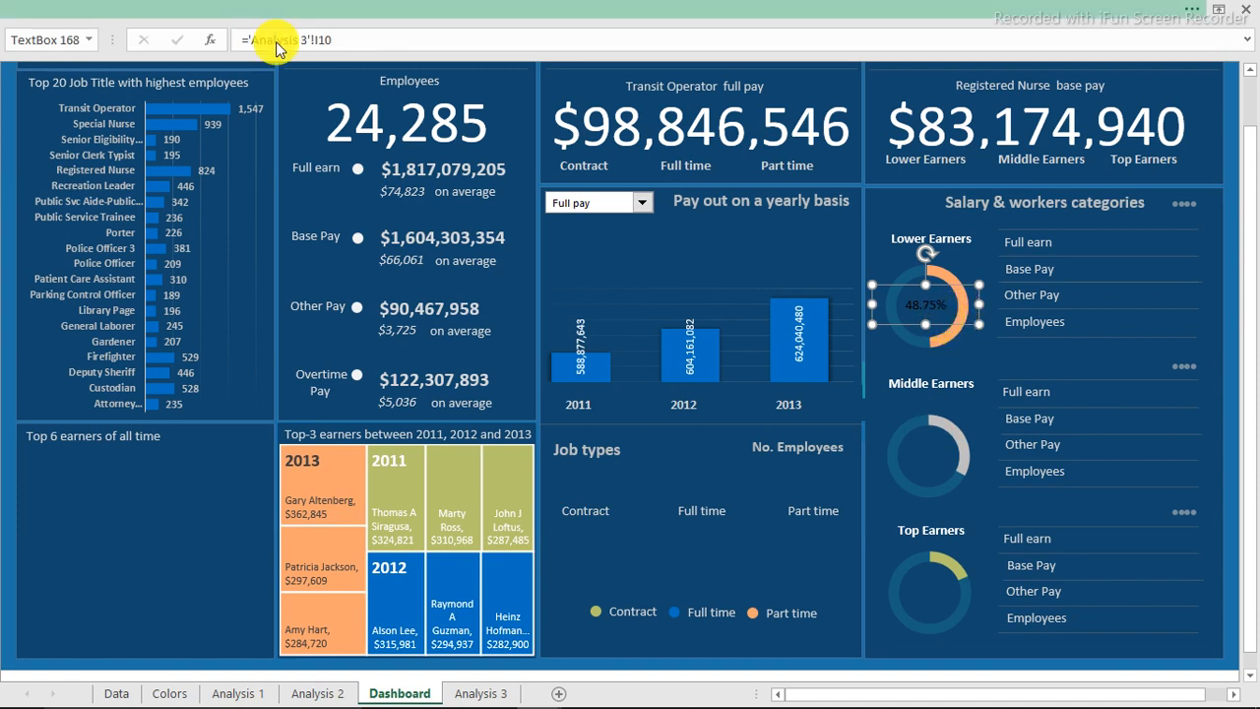
Format the percentage text in the Lower Earners doughnut as bold, size 14, in light grey.
{"action": "left_click", "coordinate": [248, 10]}
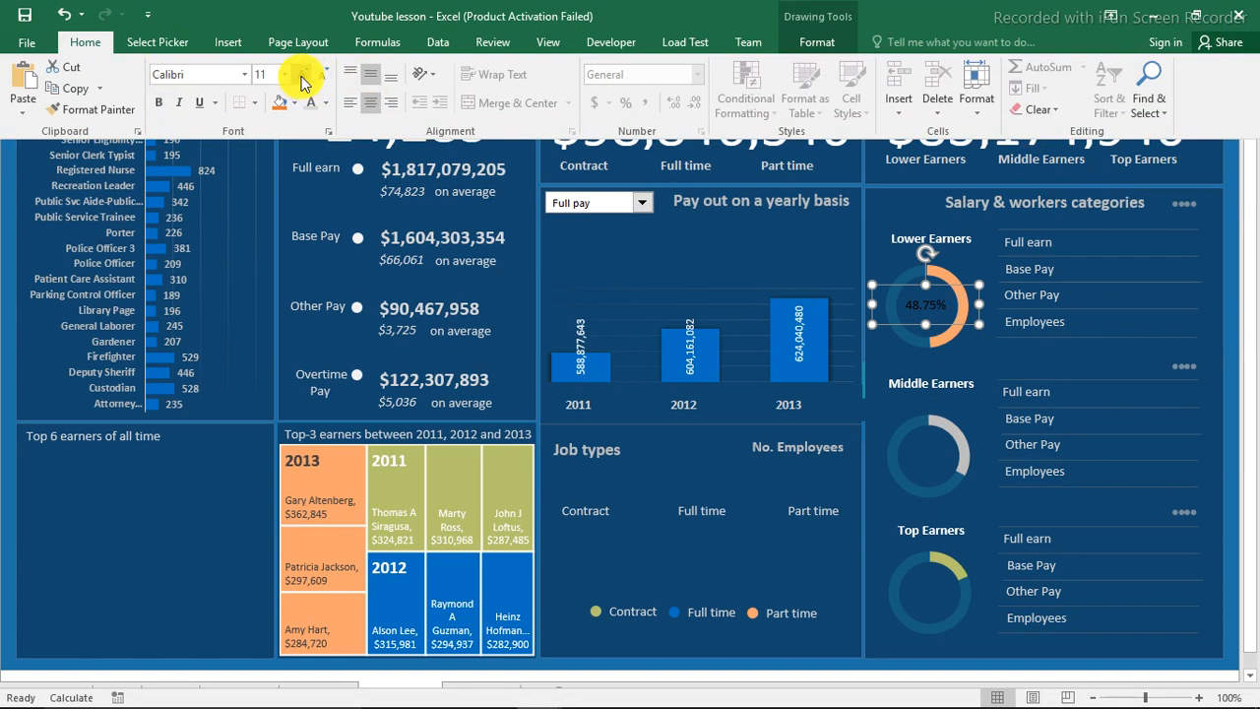
{"action": "left_click", "coordinate": [703, 248]}
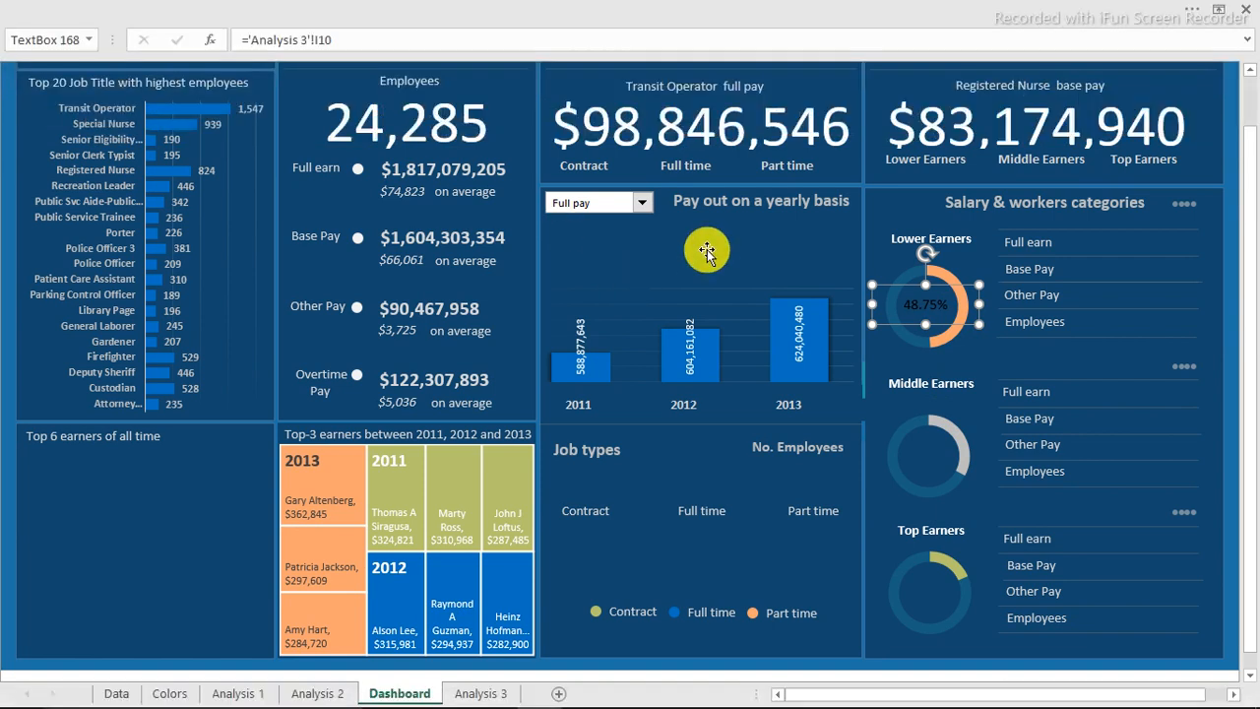
{"action": "left_click", "coordinate": [703, 249]}
{"action": "left_click", "coordinate": [915, 305]}
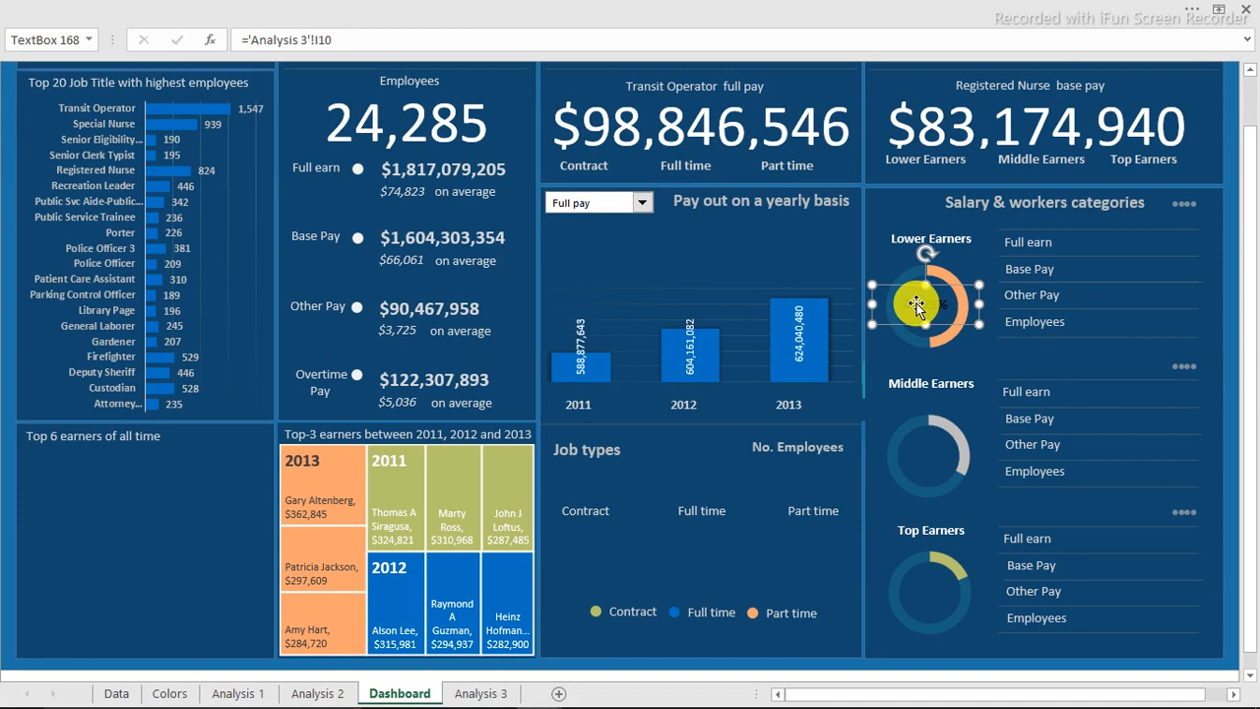
{"action": "left_click", "coordinate": [237, 12]}
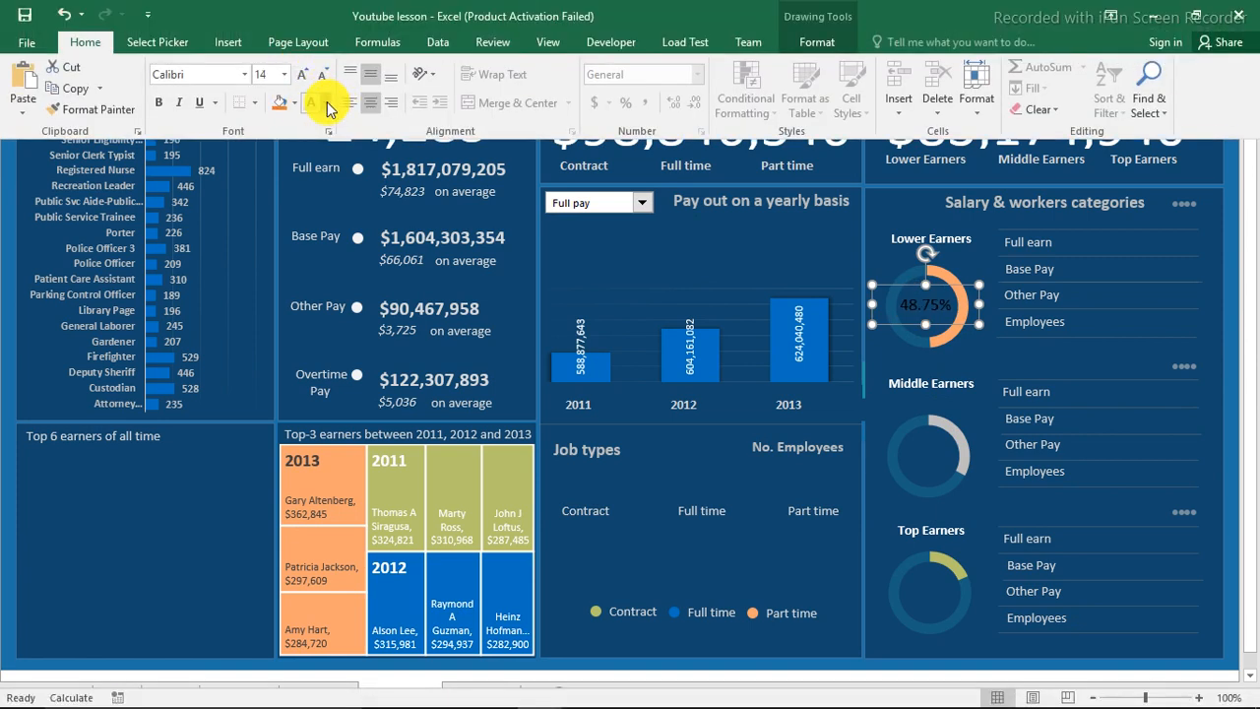
{"action": "left_click", "coordinate": [327, 103]}
{"action": "left_click", "coordinate": [314, 195]}
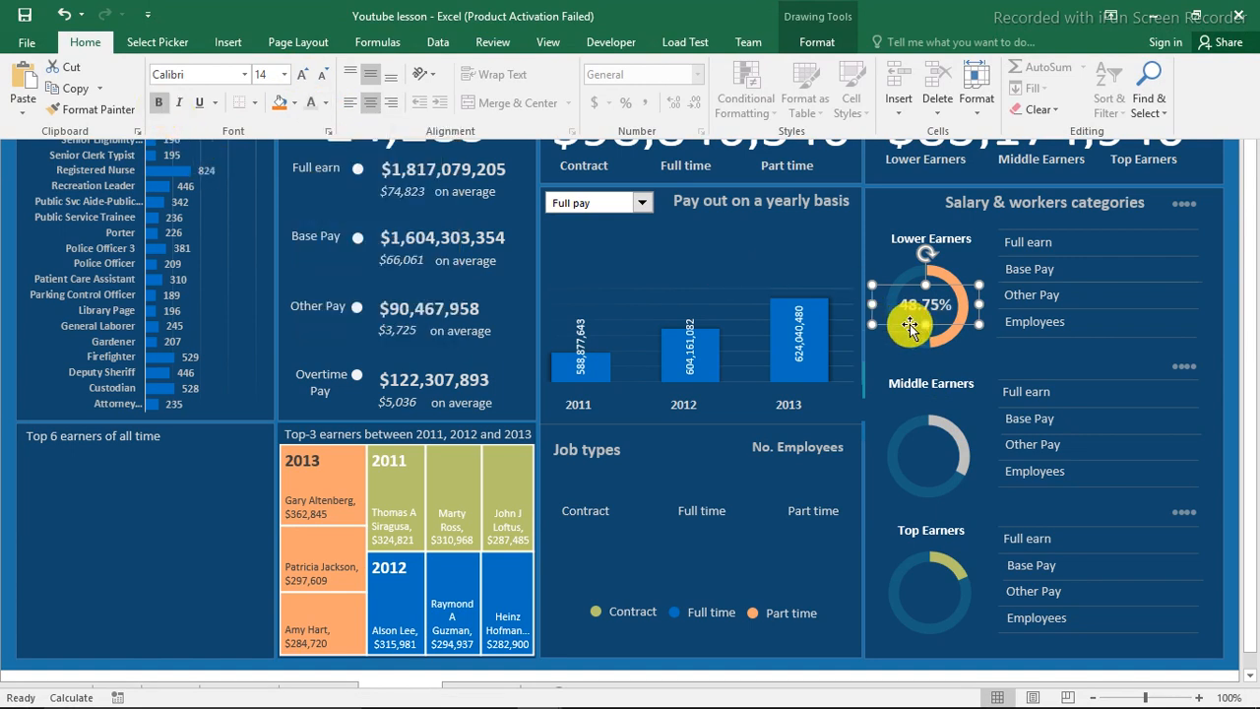
Centre the percentage text in the Lower Earners doughnut and place copies of it in the Middle and Top Earners doughnuts.
{"action": "key", "text": "ctrl+shift+F1"}
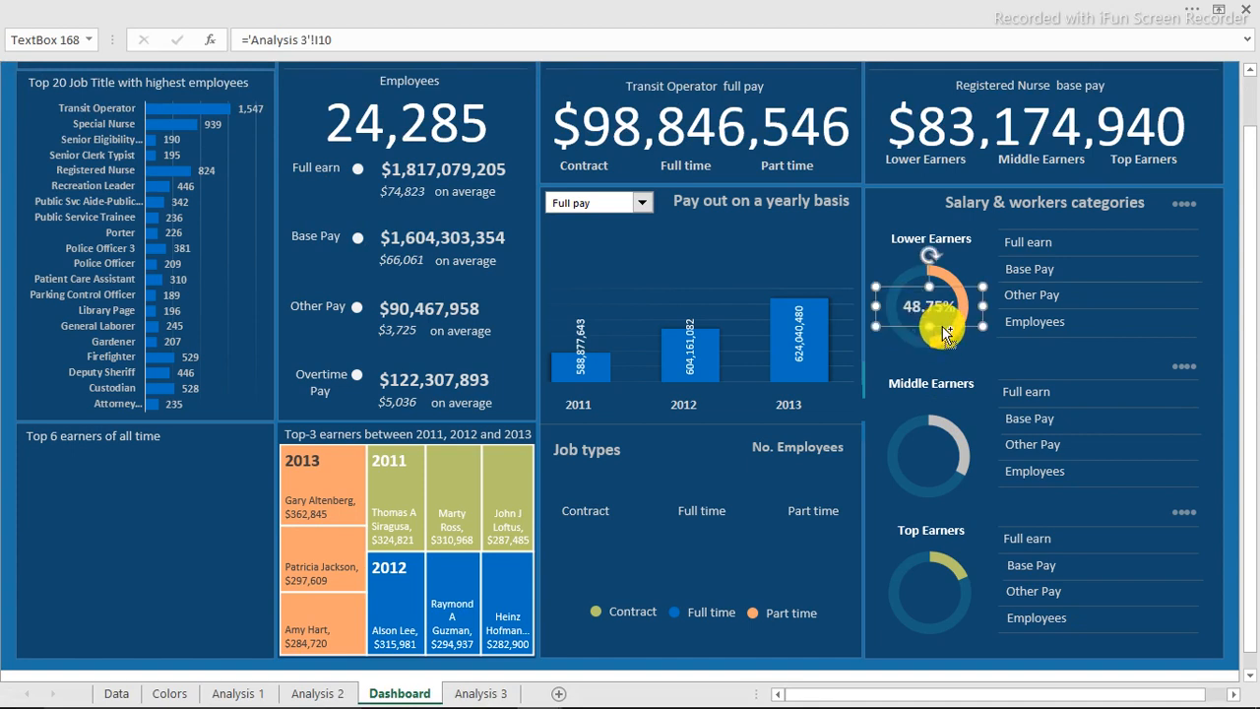
{"action": "left_click_drag", "start_coordinate": [943, 332], "coordinate": [943, 474]}
{"action": "left_click_drag", "start_coordinate": [942, 474], "coordinate": [950, 574]}
Link the percentage text in the Middle Earners doughnut to cell I11 on Analysis 3.
{"action": "scroll", "coordinate": [957, 546], "scroll_direction": "up", "scroll_amount": 2}
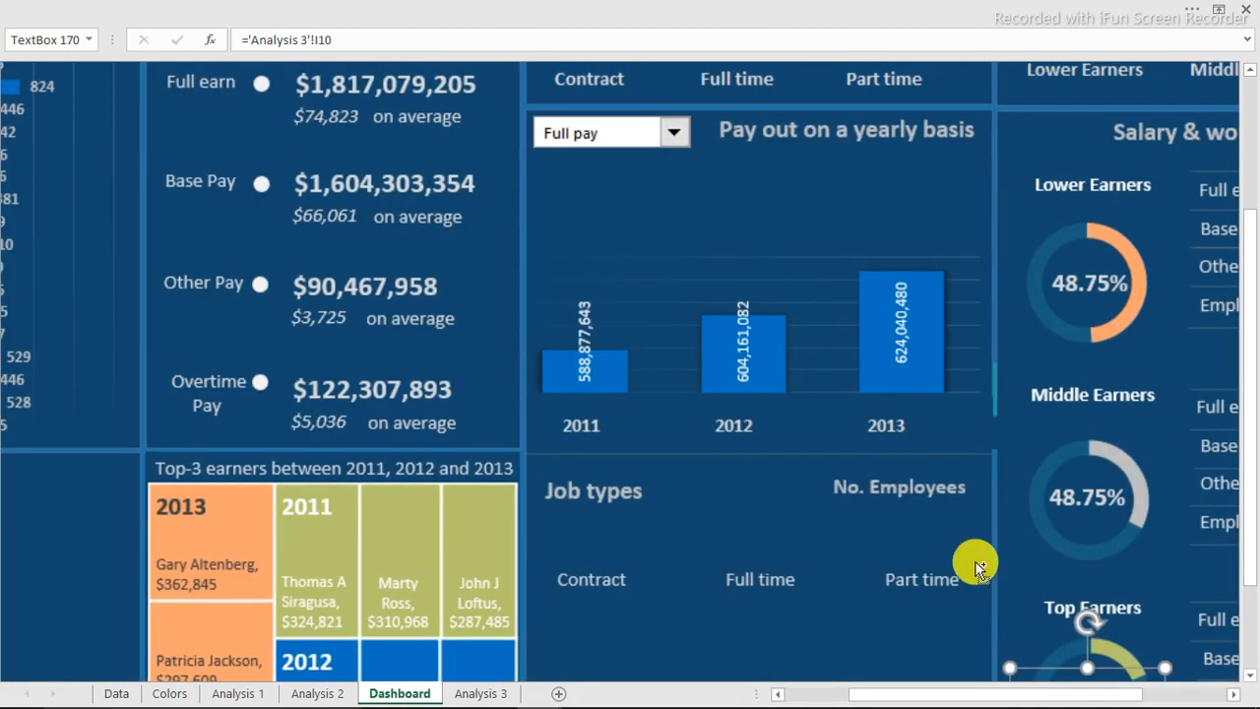
{"action": "scroll", "coordinate": [1010, 599], "scroll_direction": "up", "scroll_amount": 1}
{"action": "left_click_drag", "start_coordinate": [1067, 687], "coordinate": [1147, 689]}
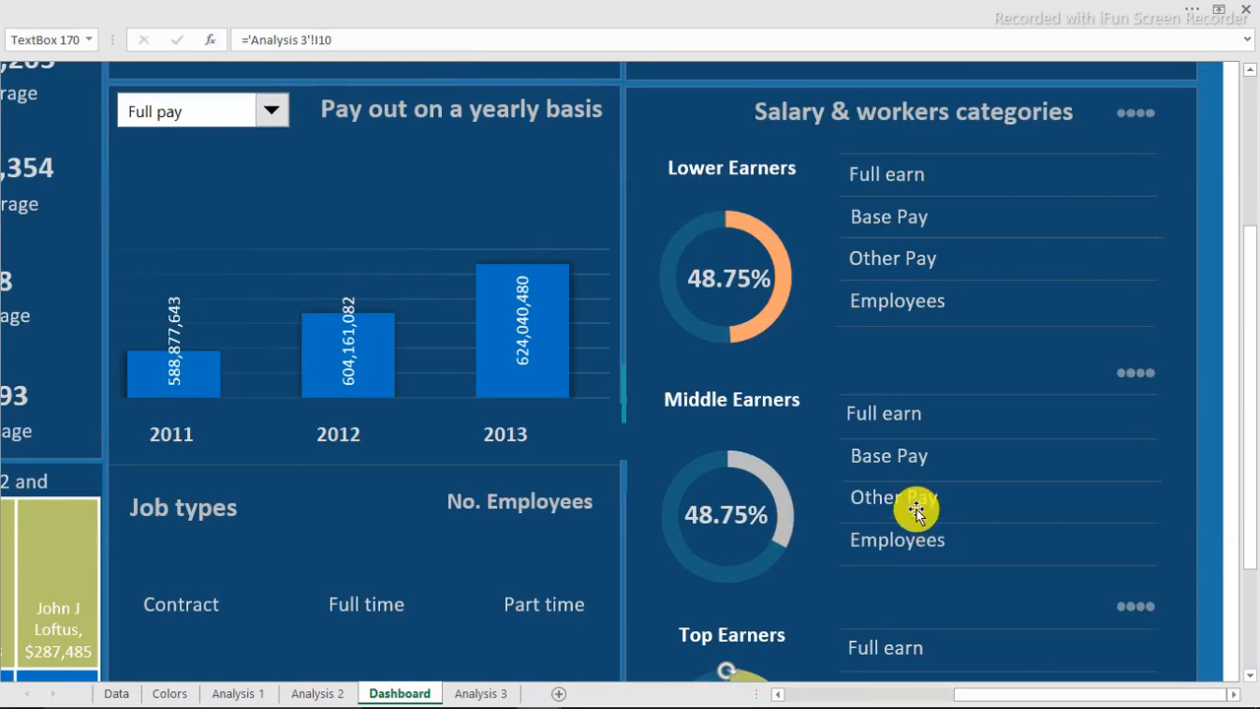
{"action": "scroll", "coordinate": [778, 433], "scroll_direction": "down", "scroll_amount": 1}
{"action": "scroll", "coordinate": [757, 422], "scroll_direction": "down", "scroll_amount": 1}
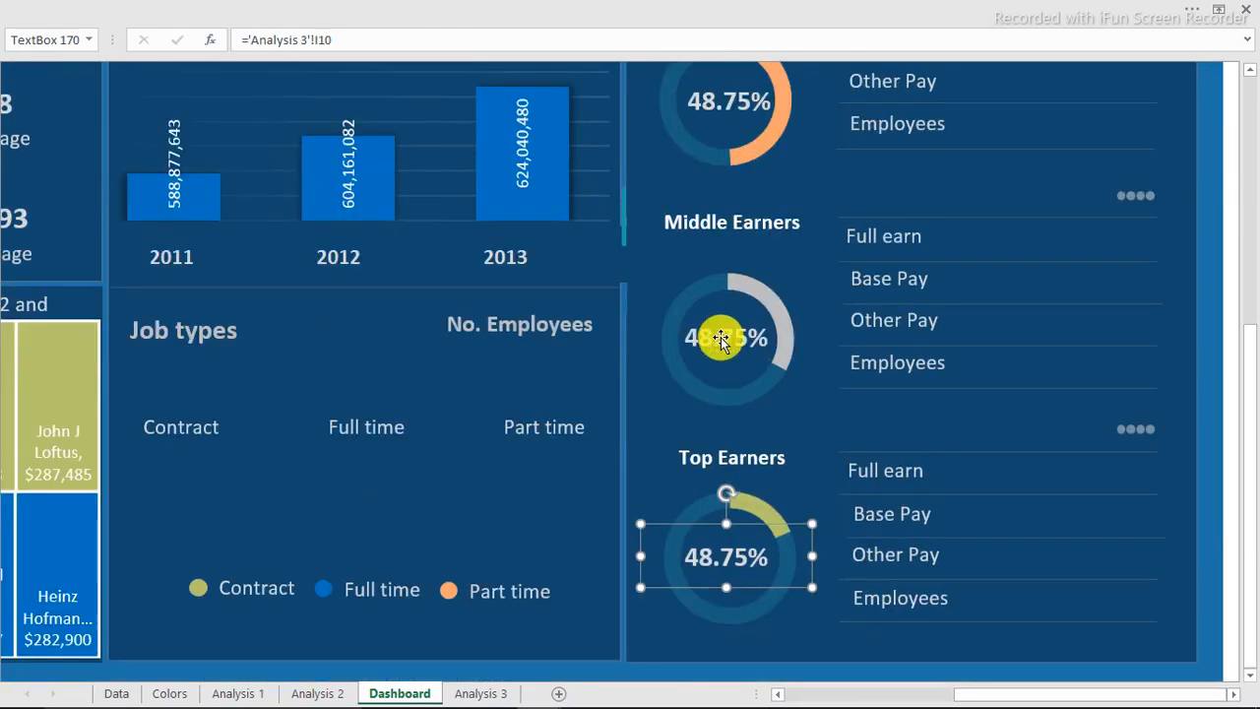
{"action": "left_click", "coordinate": [724, 337]}
{"action": "left_click_drag", "start_coordinate": [341, 39], "coordinate": [245, 39]}
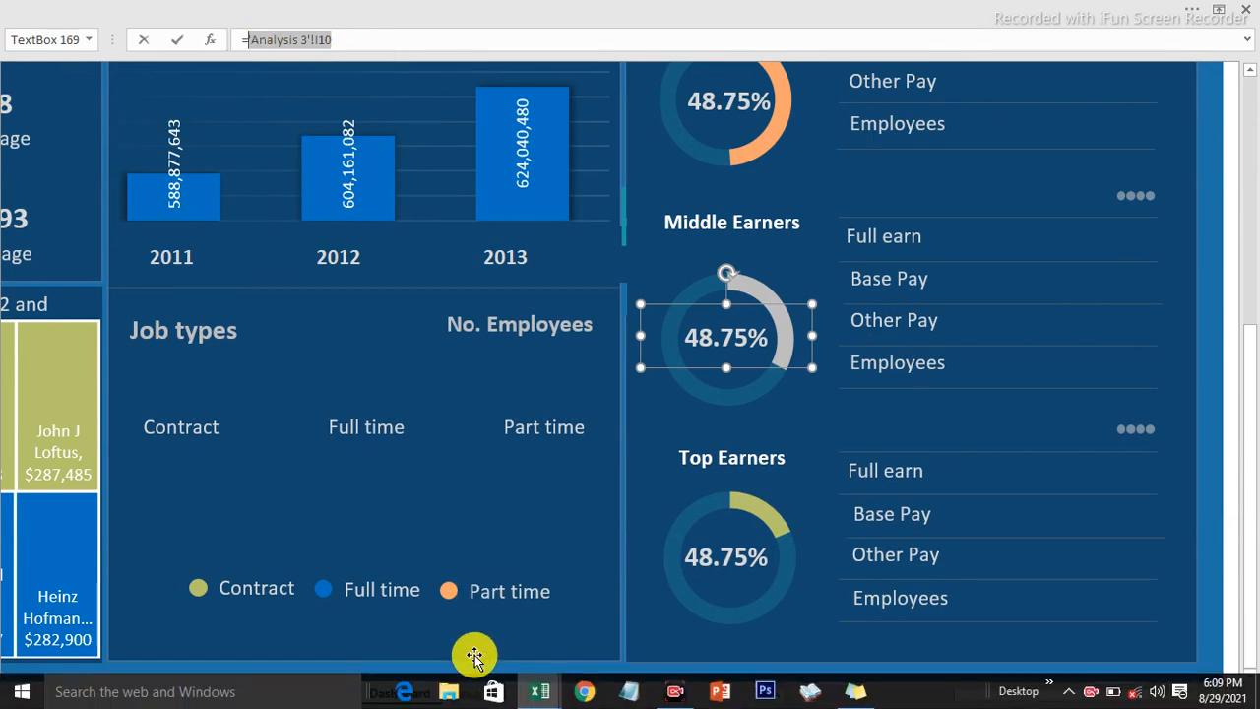
{"action": "left_click", "coordinate": [481, 694]}
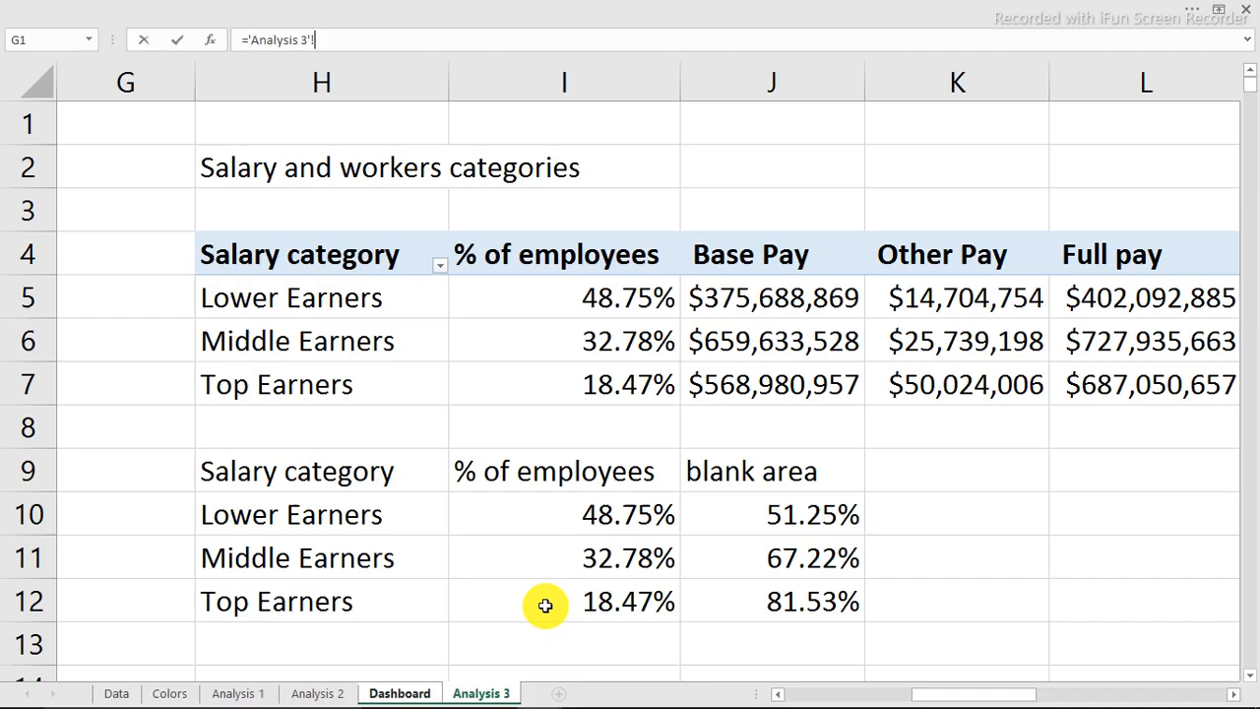
{"action": "left_click", "coordinate": [622, 565]}
{"action": "key", "text": "Return"}
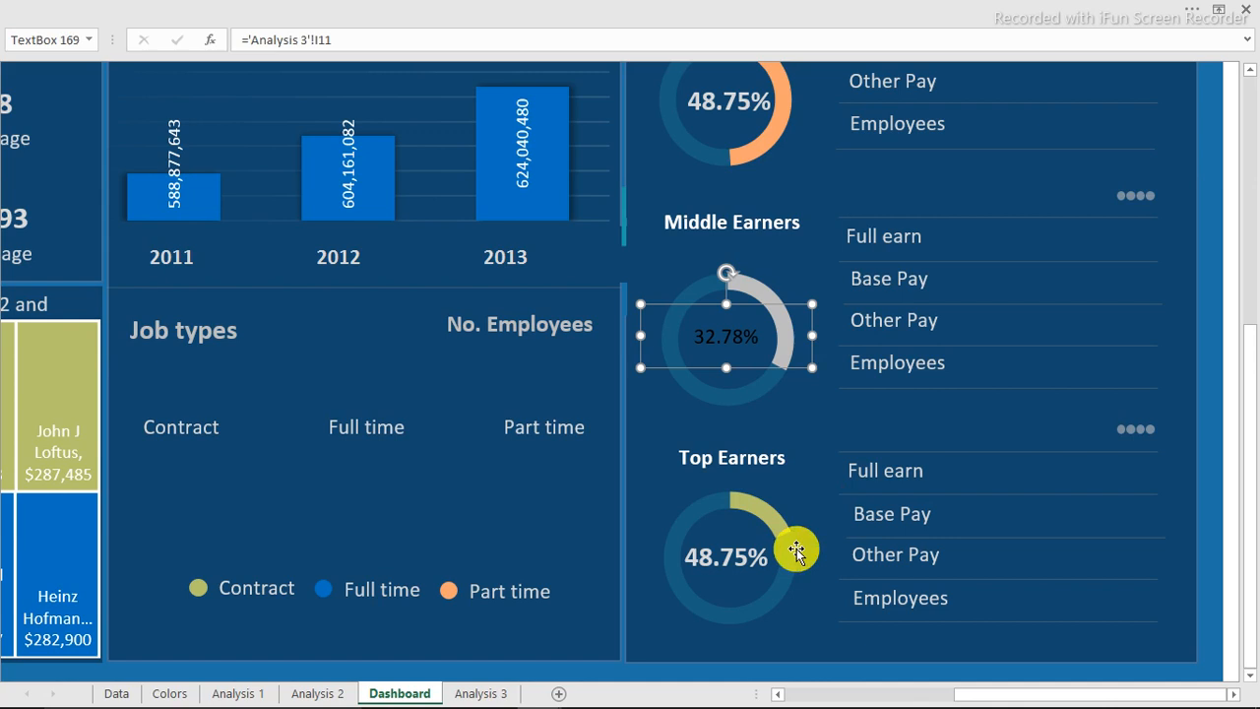
Link the percentage text in the Top Earners doughnut to cell I12 on Analysis 3.
{"action": "left_click", "coordinate": [743, 556]}
{"action": "left_click_drag", "start_coordinate": [338, 39], "coordinate": [244, 39]}
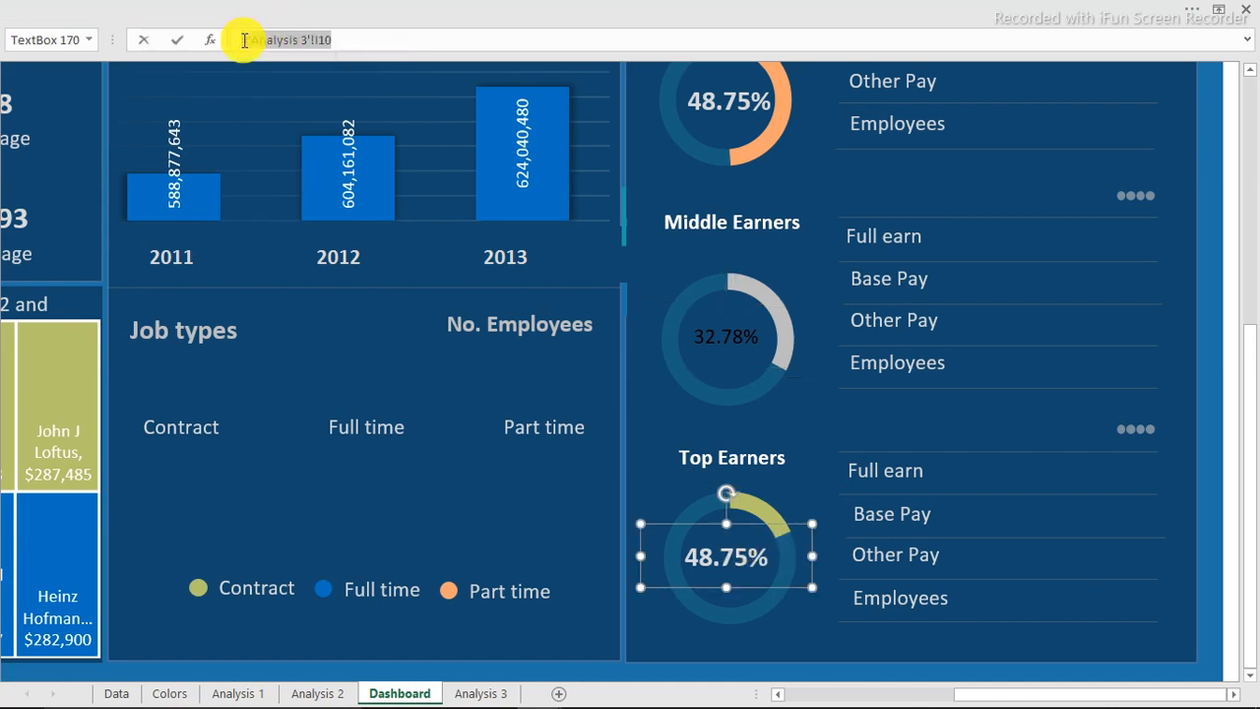
{"action": "key", "text": "BackSpace"}
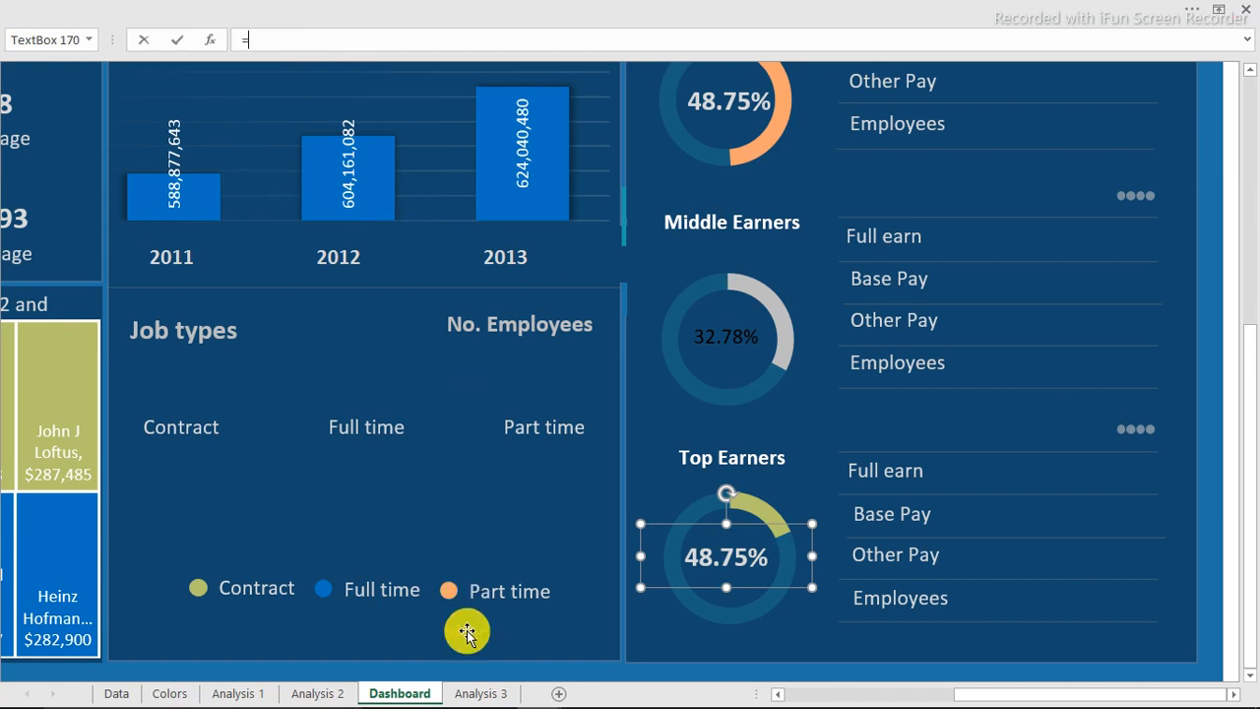
{"action": "left_click", "coordinate": [482, 694]}
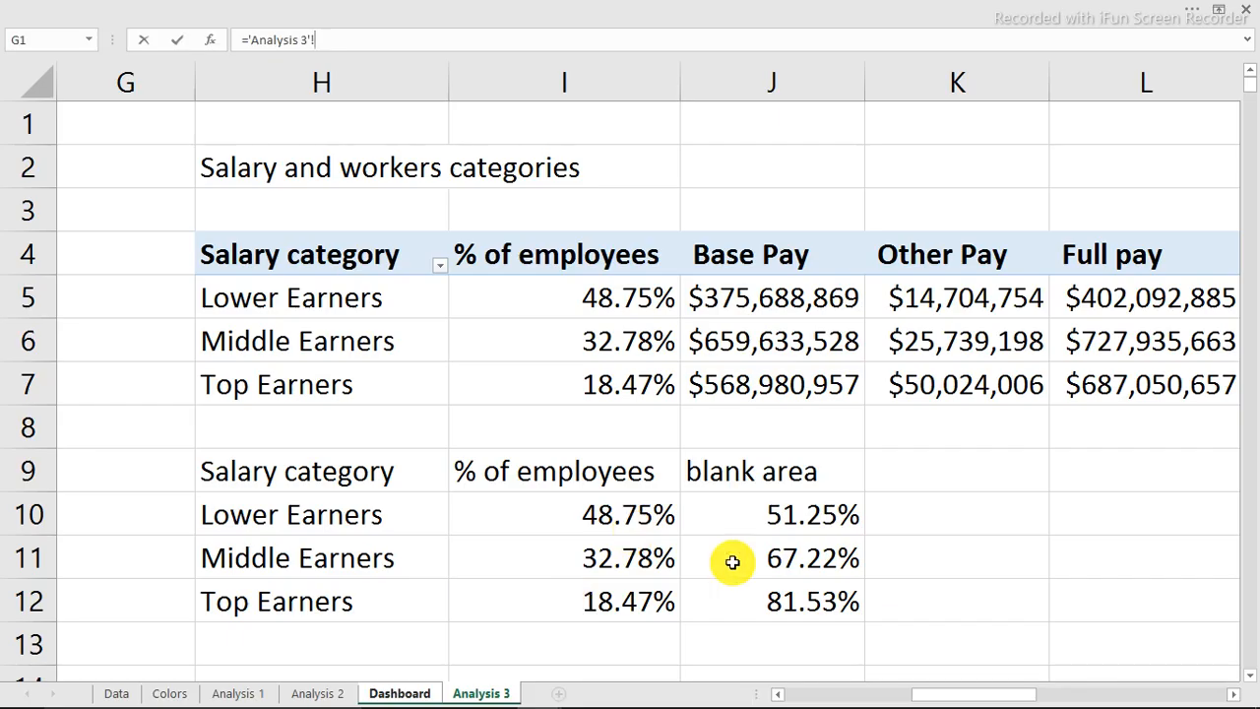
{"action": "left_click", "coordinate": [611, 606]}
{"action": "key", "text": "Return"}
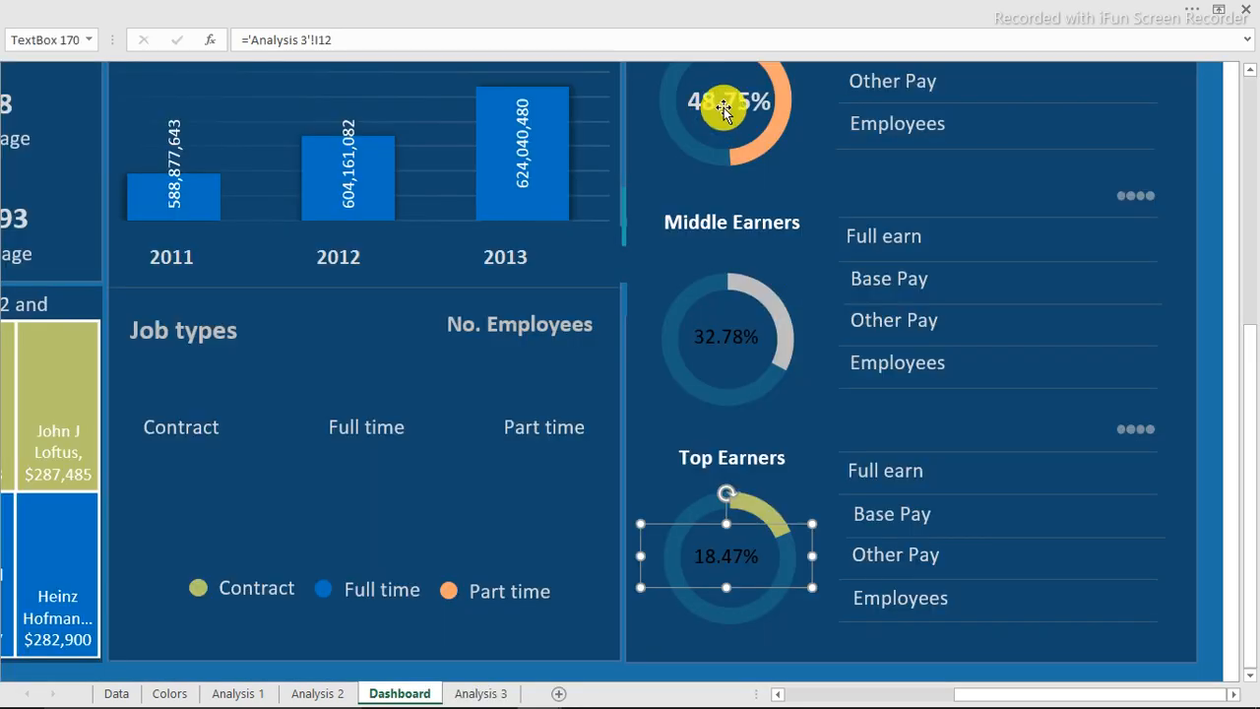
Copy the text formatting of the Lower Earners percentage onto the Middle and Top Earners percentages.
{"action": "left_click", "coordinate": [725, 104]}
{"action": "left_click", "coordinate": [195, 8]}
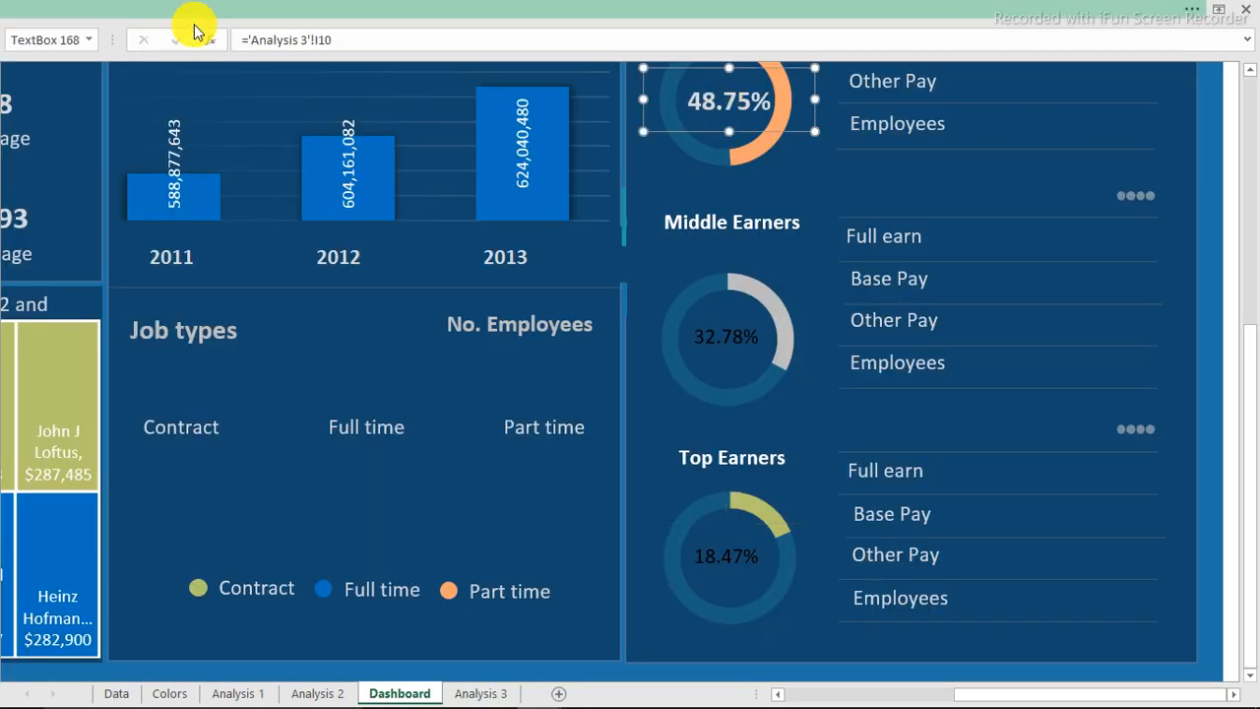
{"action": "left_click", "coordinate": [103, 111]}
{"action": "left_click", "coordinate": [729, 345]}
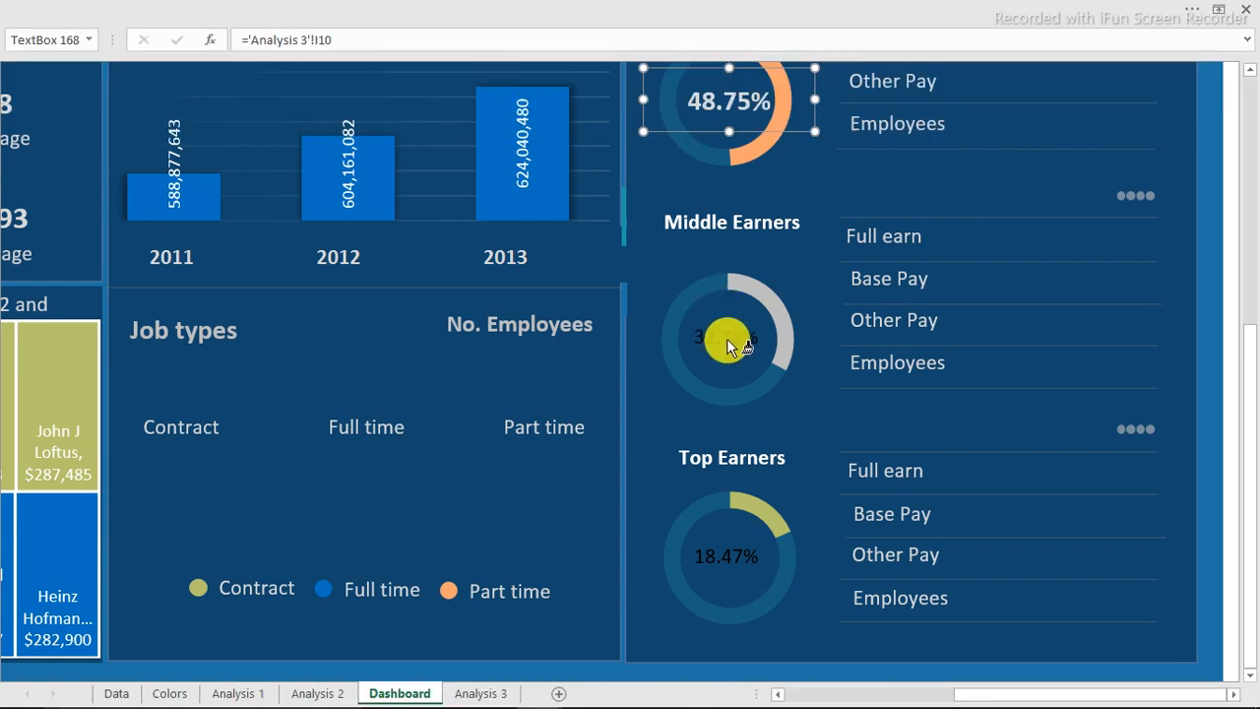
{"action": "left_click", "coordinate": [730, 553]}
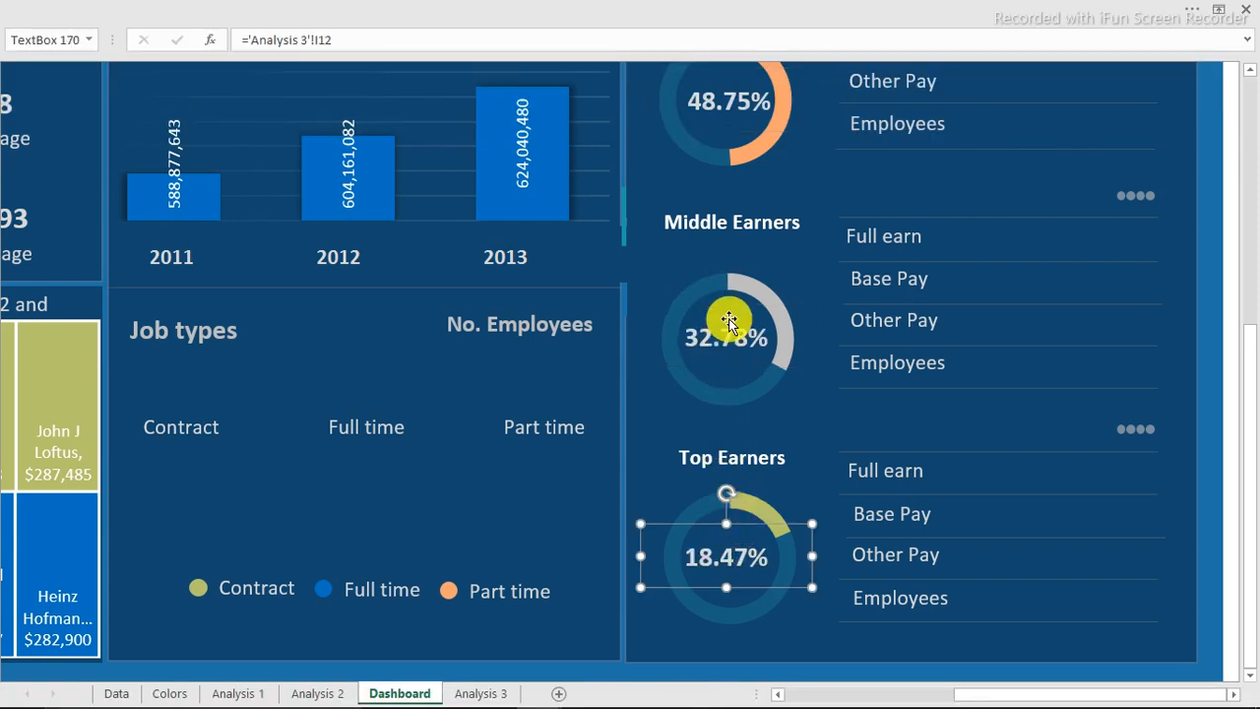
Select the Full earn, Base Pay, Other Pay and Employees labels of the Lower, Middle and Top Earners categories together.
{"action": "scroll", "coordinate": [847, 328], "scroll_direction": "up", "scroll_amount": 3}
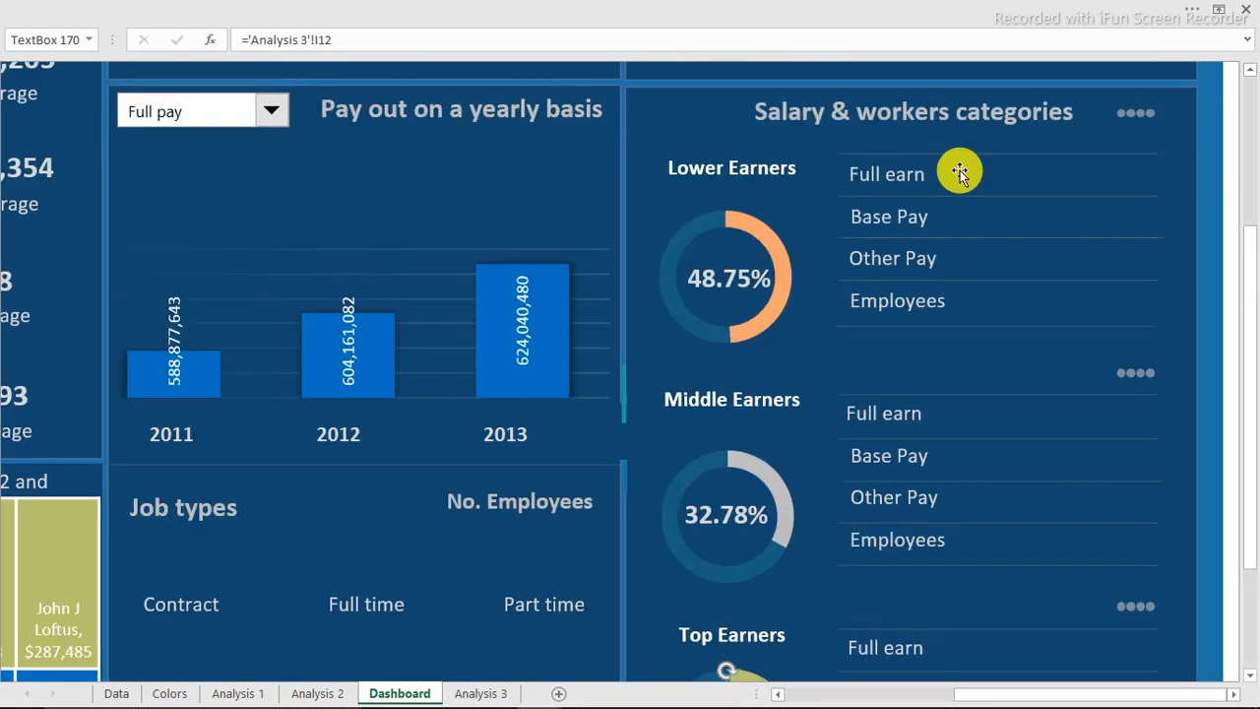
{"action": "left_click", "coordinate": [891, 180]}
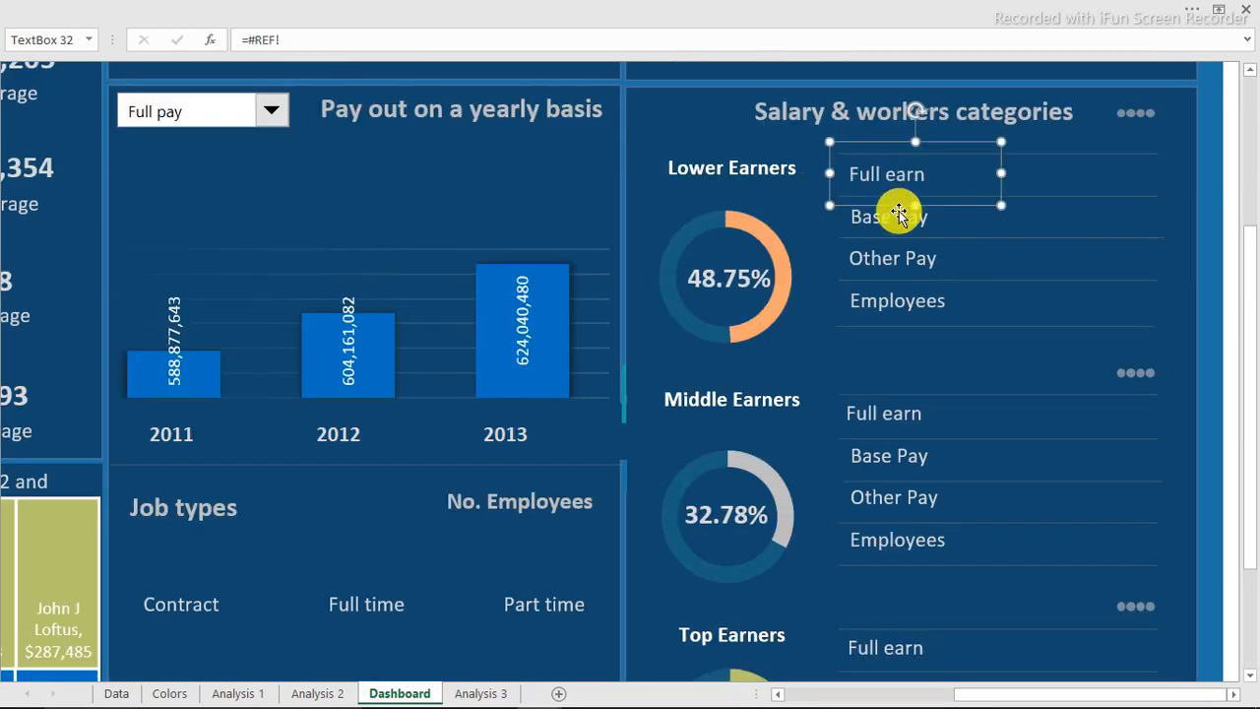
{"action": "left_click", "coordinate": [892, 219], "text": "ctrl"}
{"action": "left_click", "coordinate": [904, 262], "text": "ctrl"}
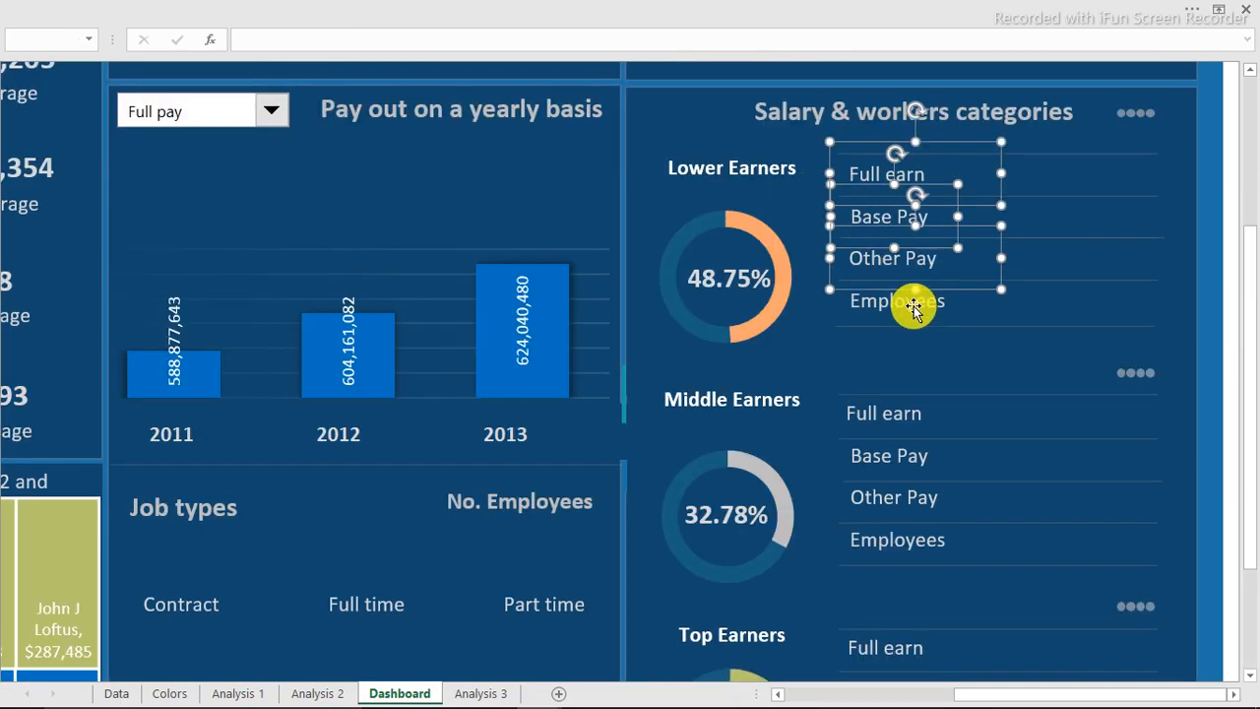
{"action": "left_click", "coordinate": [913, 305], "text": "ctrl"}
{"action": "scroll", "coordinate": [886, 335], "scroll_direction": "down", "scroll_amount": 1}
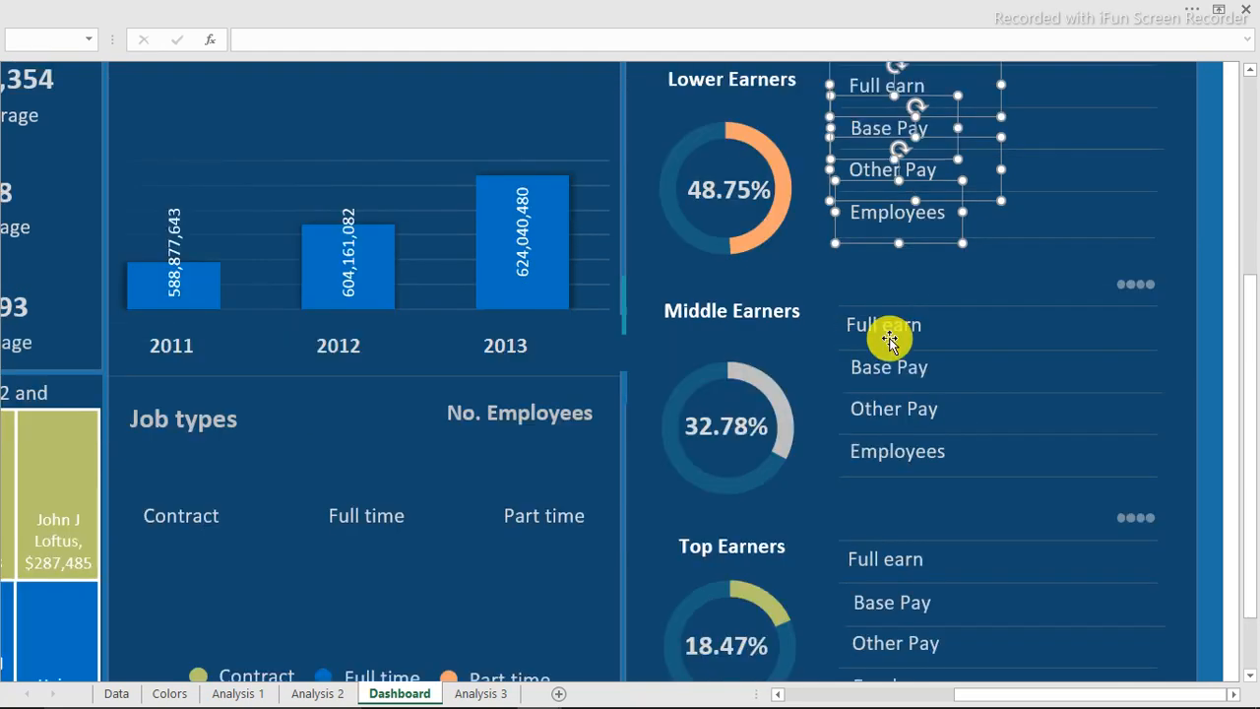
{"action": "left_click", "coordinate": [890, 327], "text": "ctrl"}
{"action": "left_click", "coordinate": [906, 372], "text": "ctrl"}
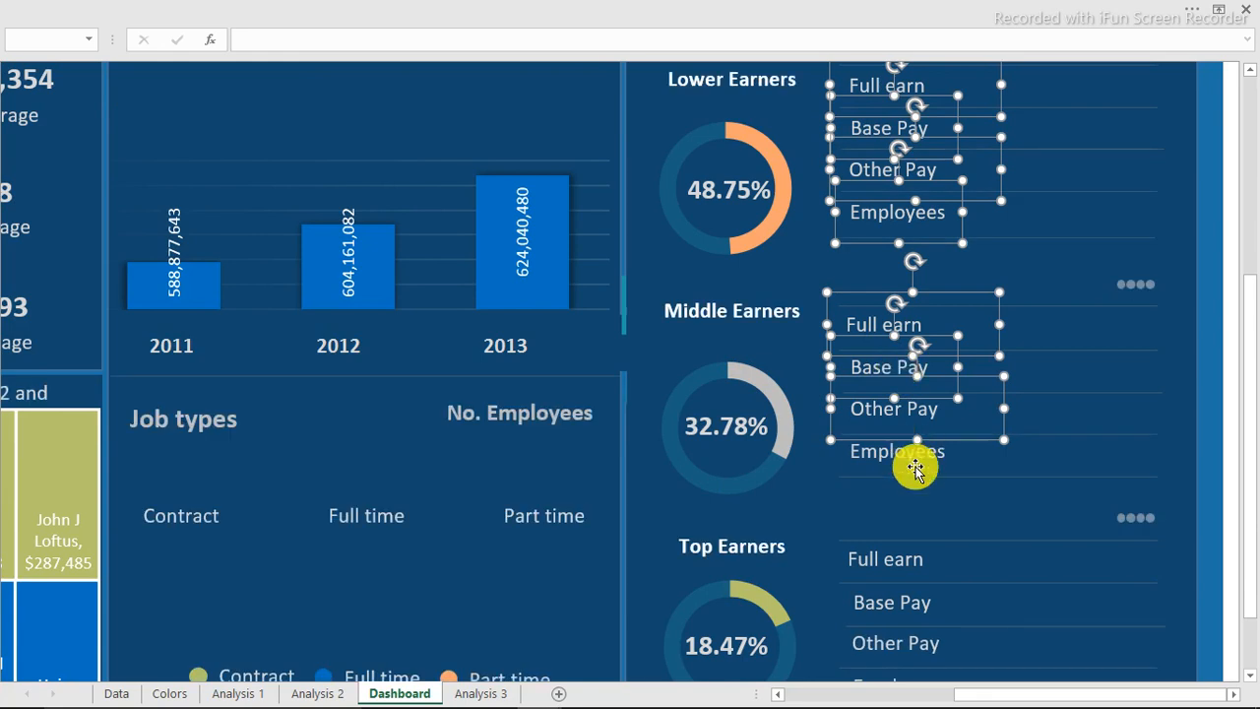
{"action": "left_click", "coordinate": [916, 455], "text": "ctrl"}
{"action": "scroll", "coordinate": [916, 453], "scroll_direction": "down", "scroll_amount": 2}
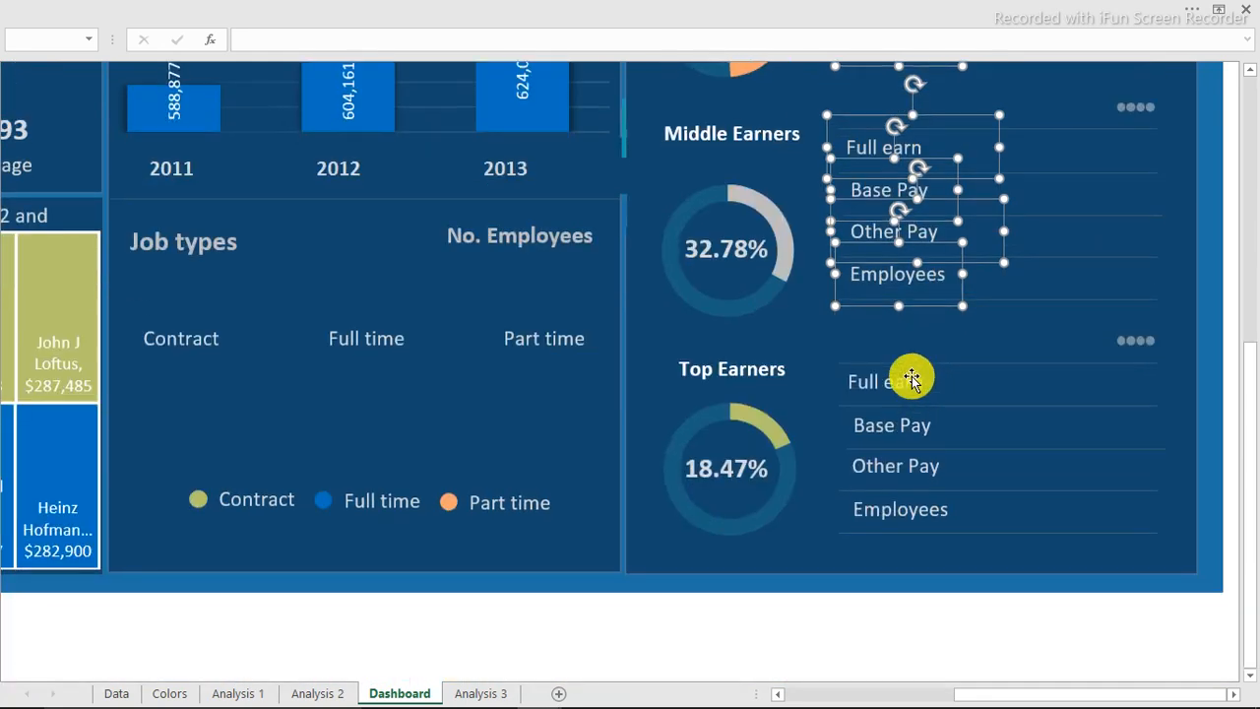
{"action": "left_click", "coordinate": [912, 378], "text": "ctrl"}
{"action": "left_click", "coordinate": [904, 428], "text": "ctrl"}
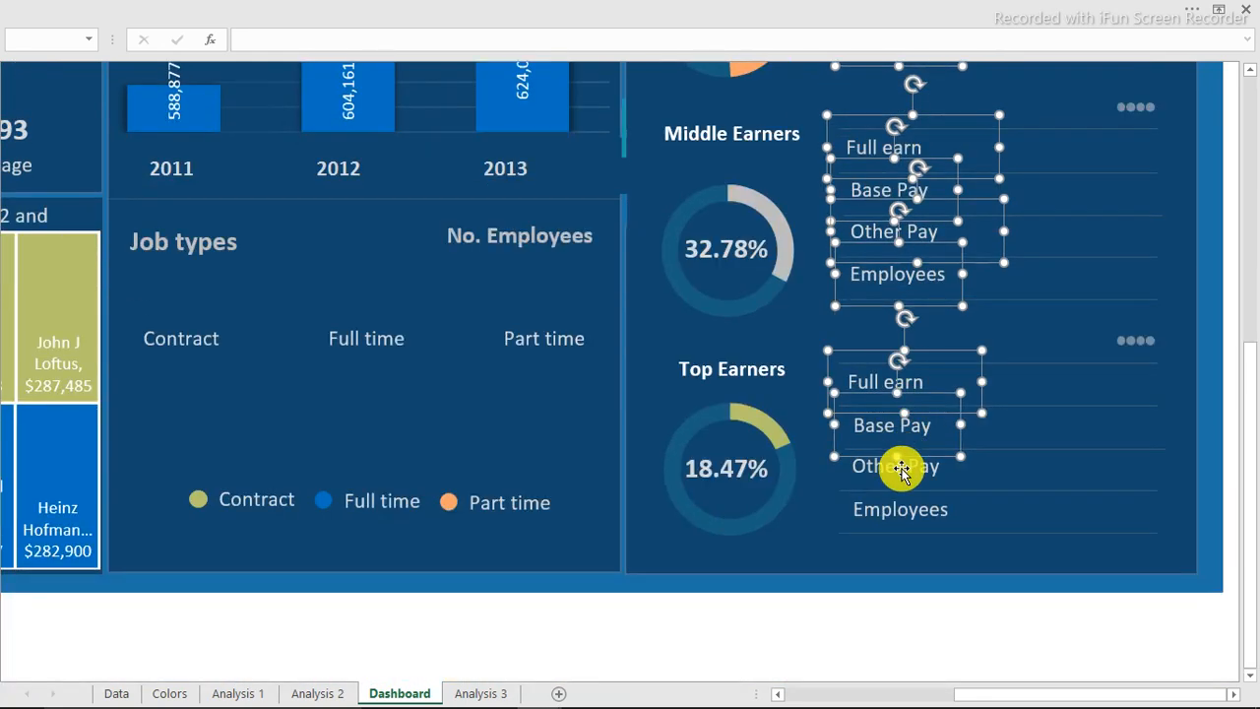
{"action": "left_click", "coordinate": [906, 473], "text": "ctrl"}
{"action": "left_click", "coordinate": [908, 516], "text": "ctrl"}
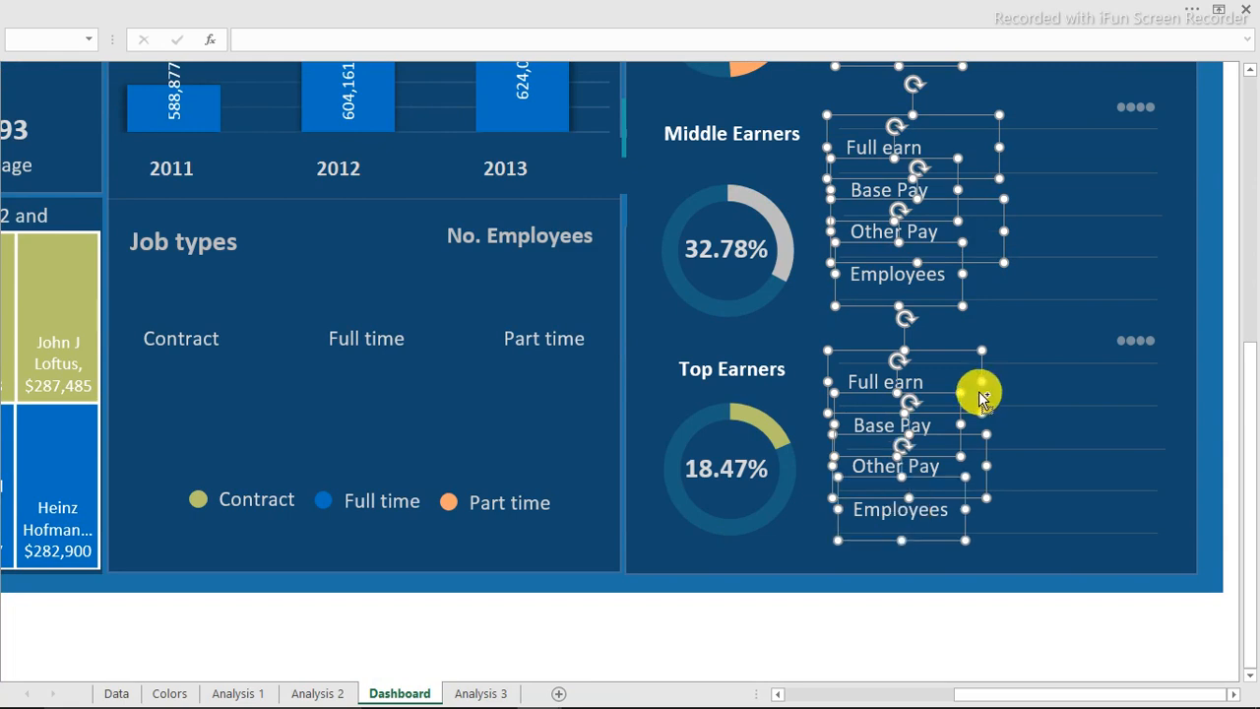
Duplicate the selected Full earn, Base Pay, Other Pay and Employees labels for all earner categories beside the originals.
{"action": "left_click_drag", "start_coordinate": [1007, 395], "coordinate": [1165, 388]}
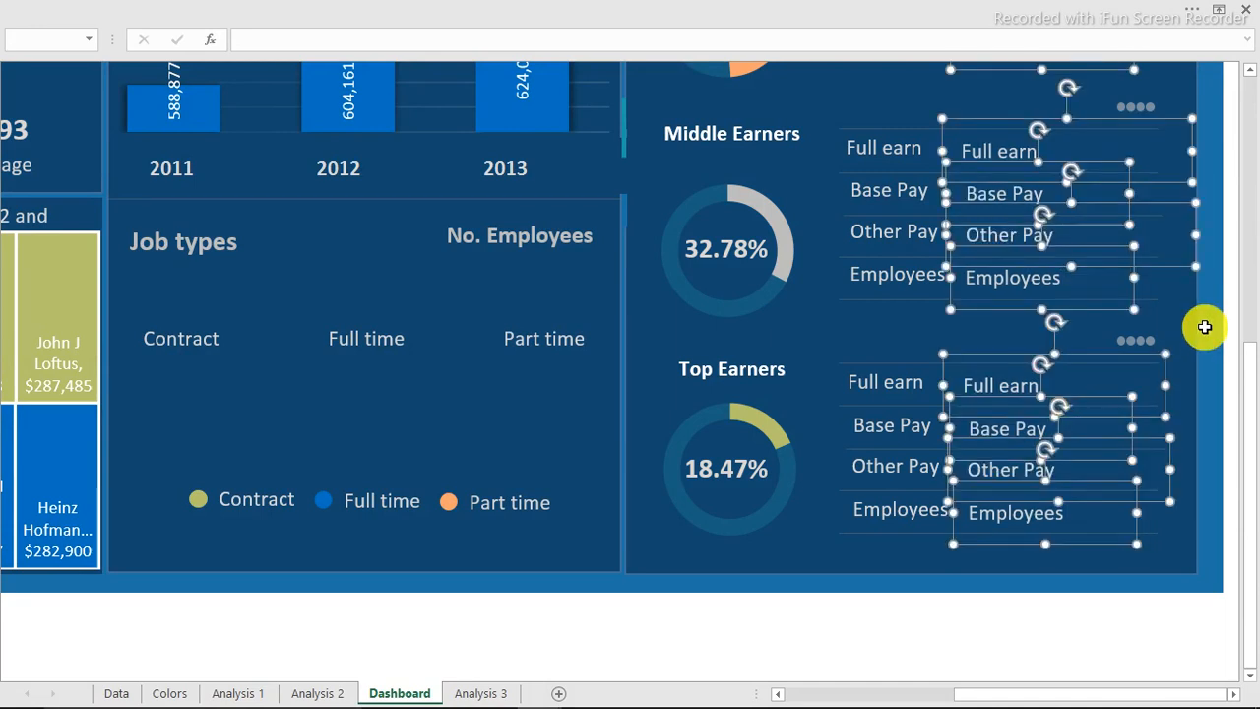
{"action": "left_click", "coordinate": [1206, 328]}
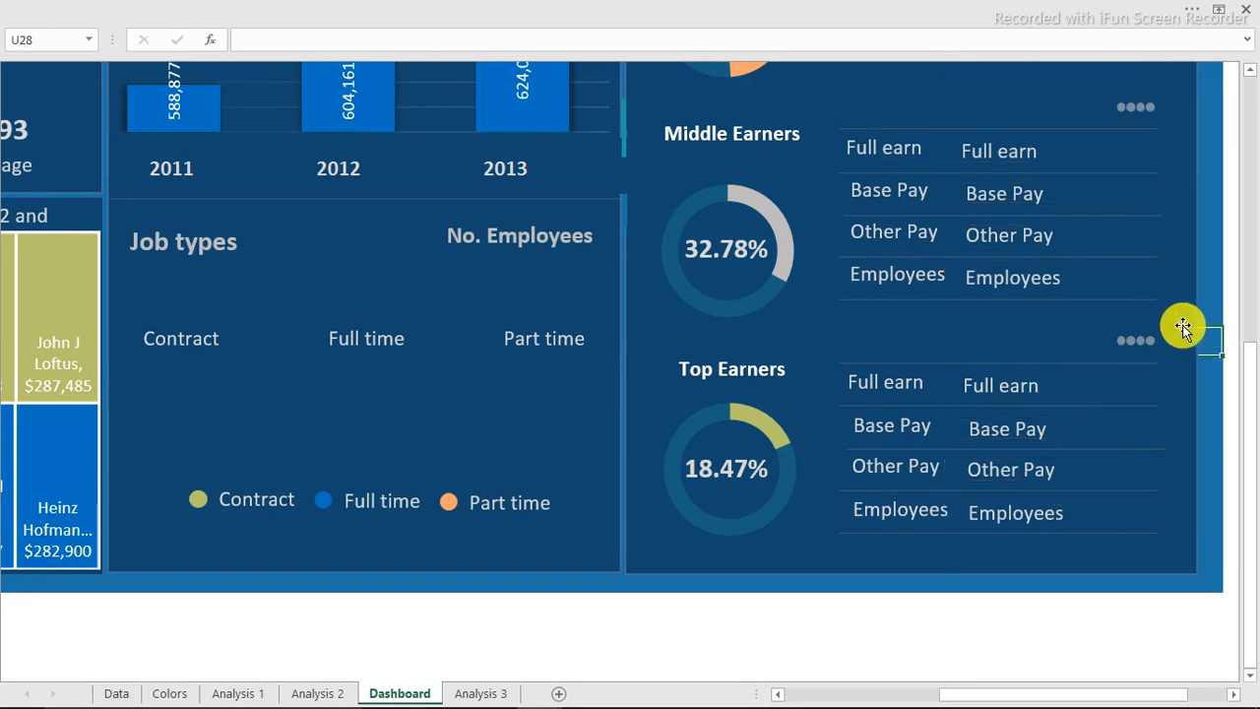
Link the duplicated Full earn text box under Lower Earners to cell L5 of the Analysis 3 sheet.
{"action": "scroll", "coordinate": [1176, 313], "scroll_direction": "up", "scroll_amount": 5}
{"action": "scroll", "coordinate": [1176, 313], "scroll_direction": "down", "scroll_amount": 1}
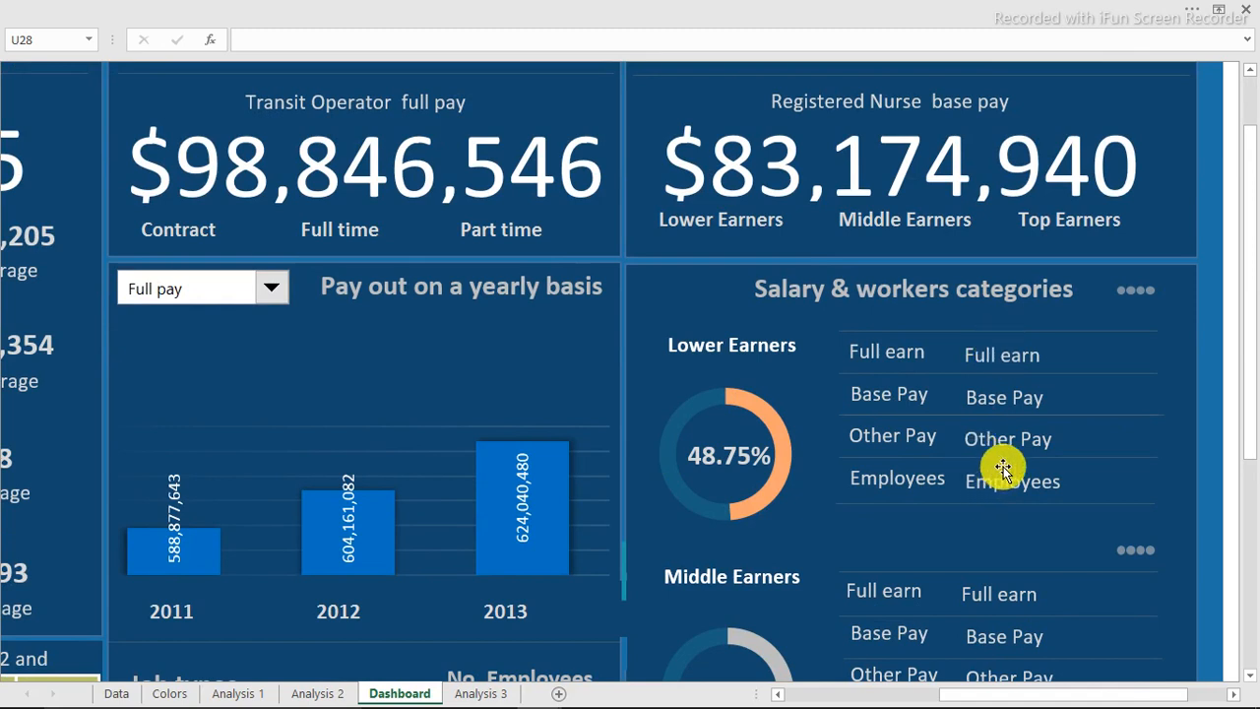
{"action": "left_click", "coordinate": [1017, 353]}
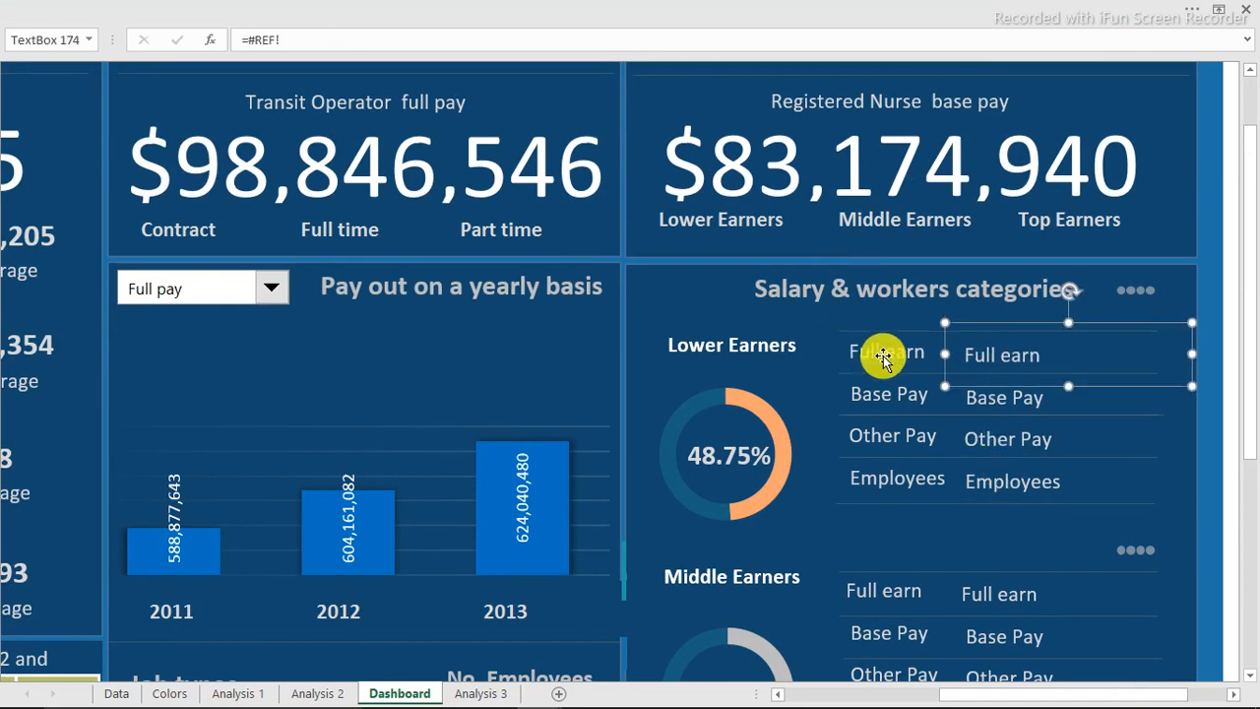
{"action": "left_click_drag", "start_coordinate": [287, 39], "coordinate": [239, 39]}
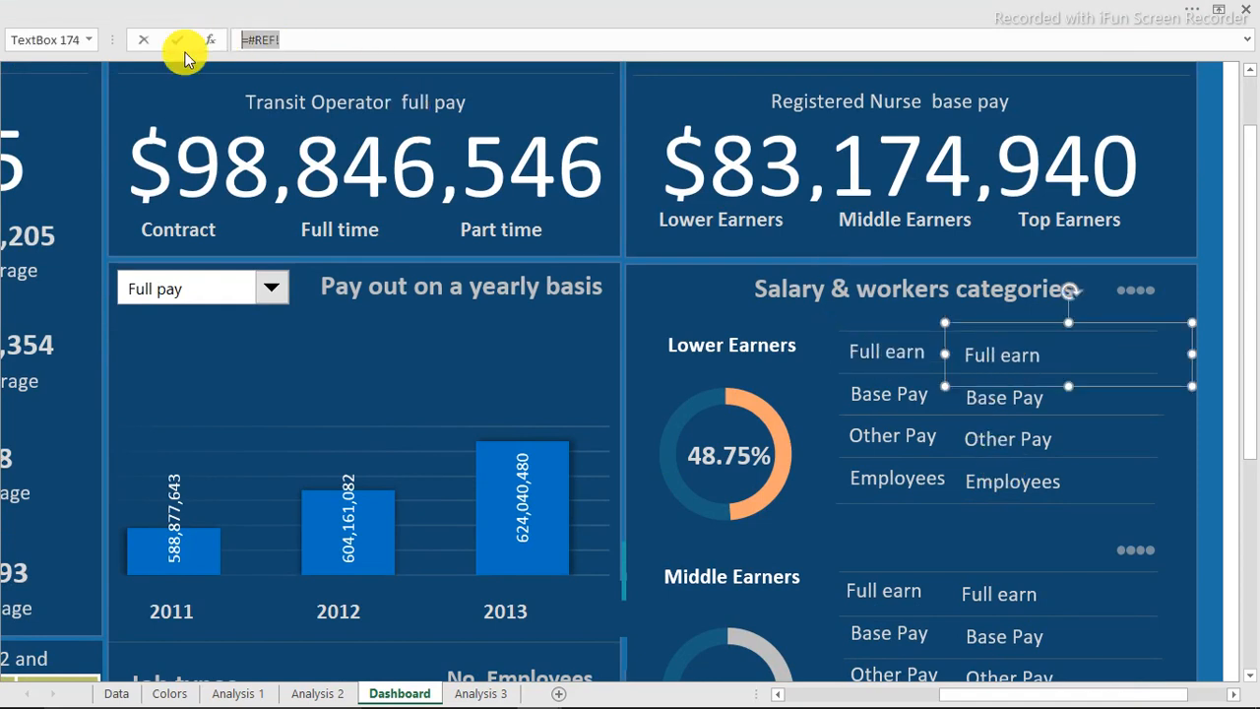
{"action": "type", "text": "="}
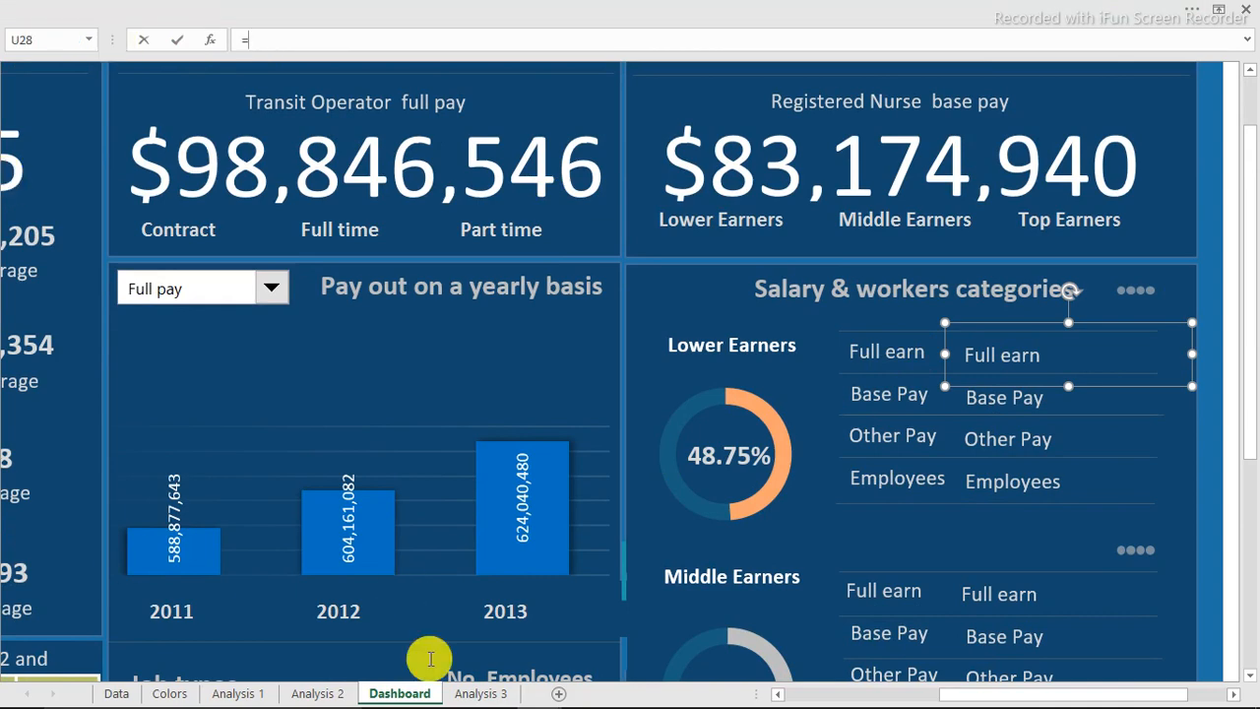
{"action": "left_click", "coordinate": [480, 693]}
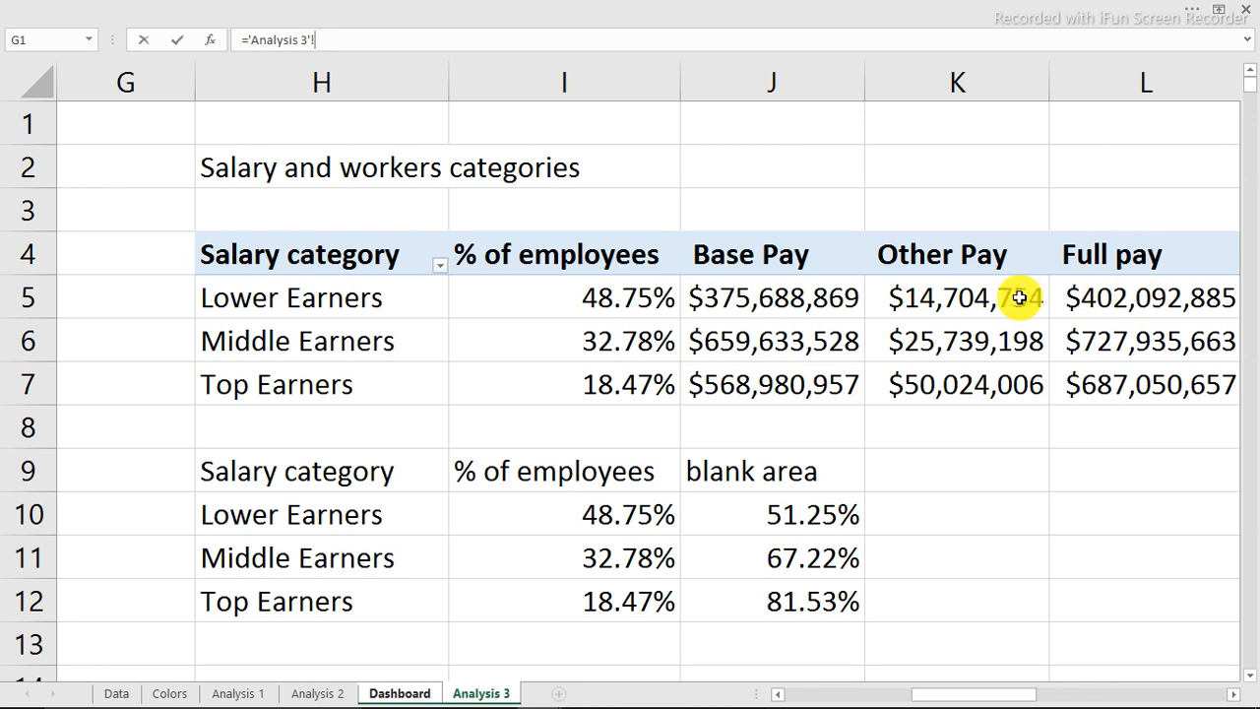
{"action": "left_click", "coordinate": [1120, 300]}
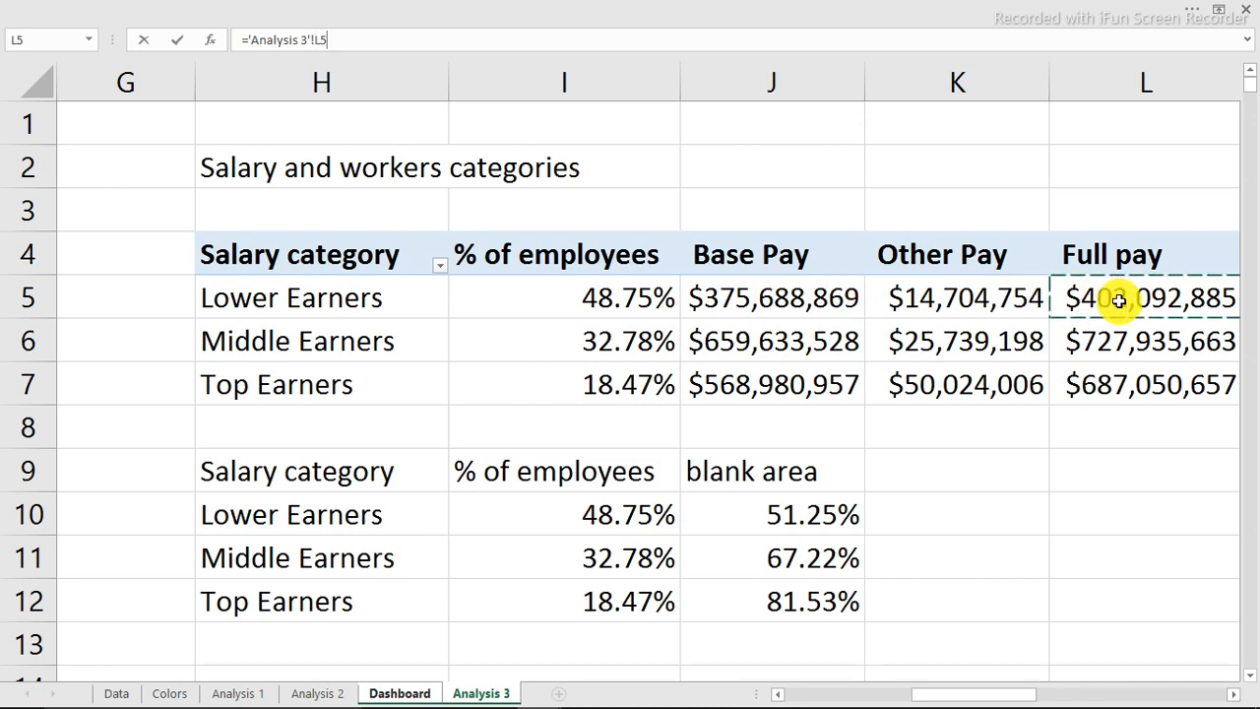
{"action": "key", "text": "Return"}
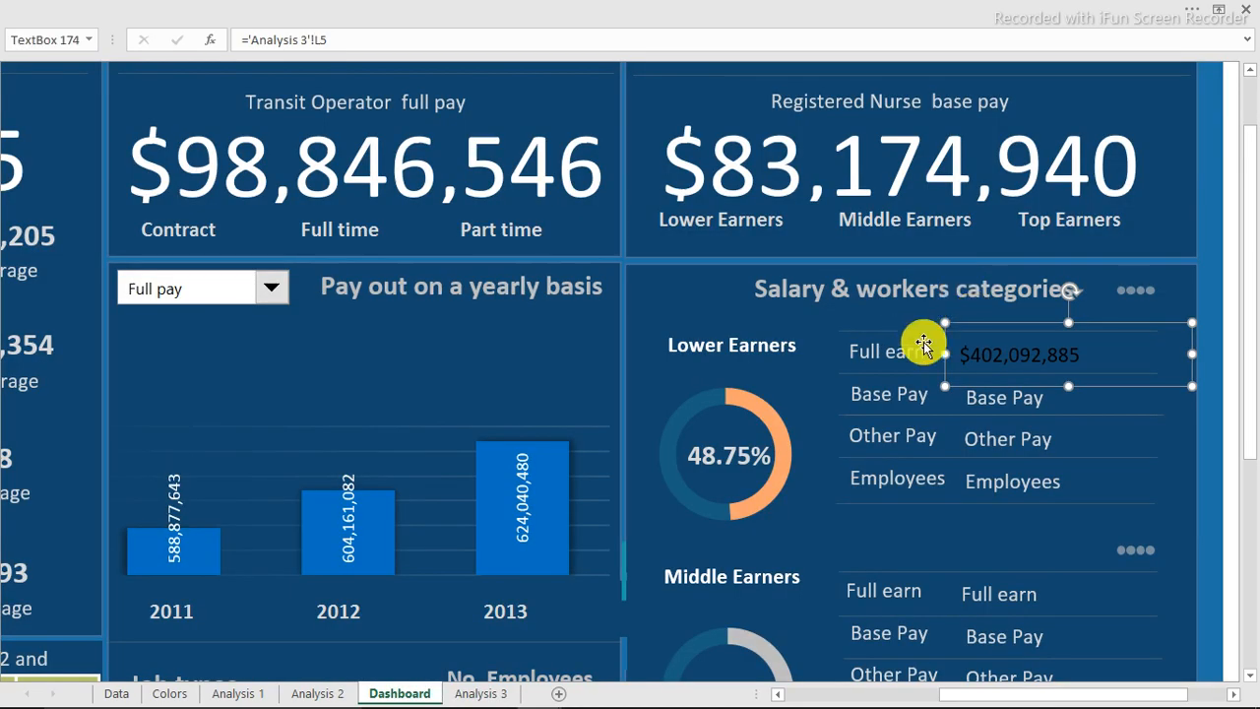
Link the duplicated Base Pay text box under Lower Earners to cell J5 of the Analysis 3 sheet.
{"action": "left_click", "coordinate": [1006, 401]}
{"action": "left_click", "coordinate": [313, 39]}
{"action": "type", "text": "="}
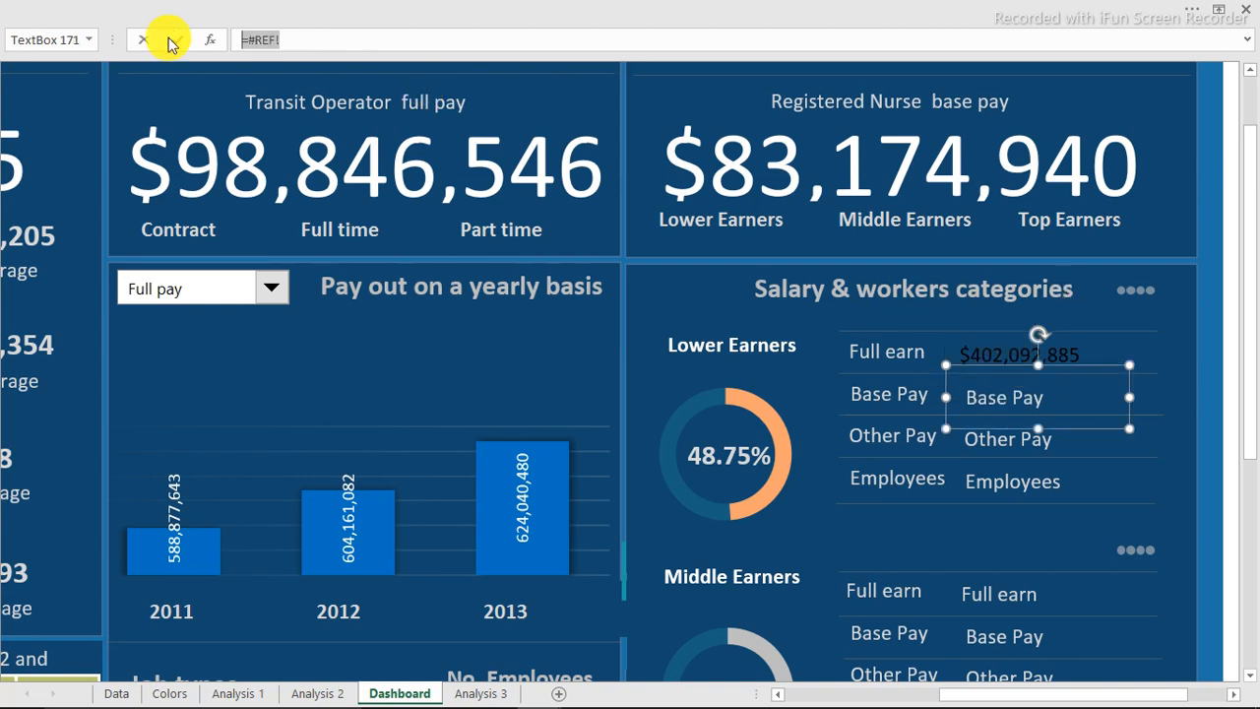
{"action": "left_click", "coordinate": [482, 694]}
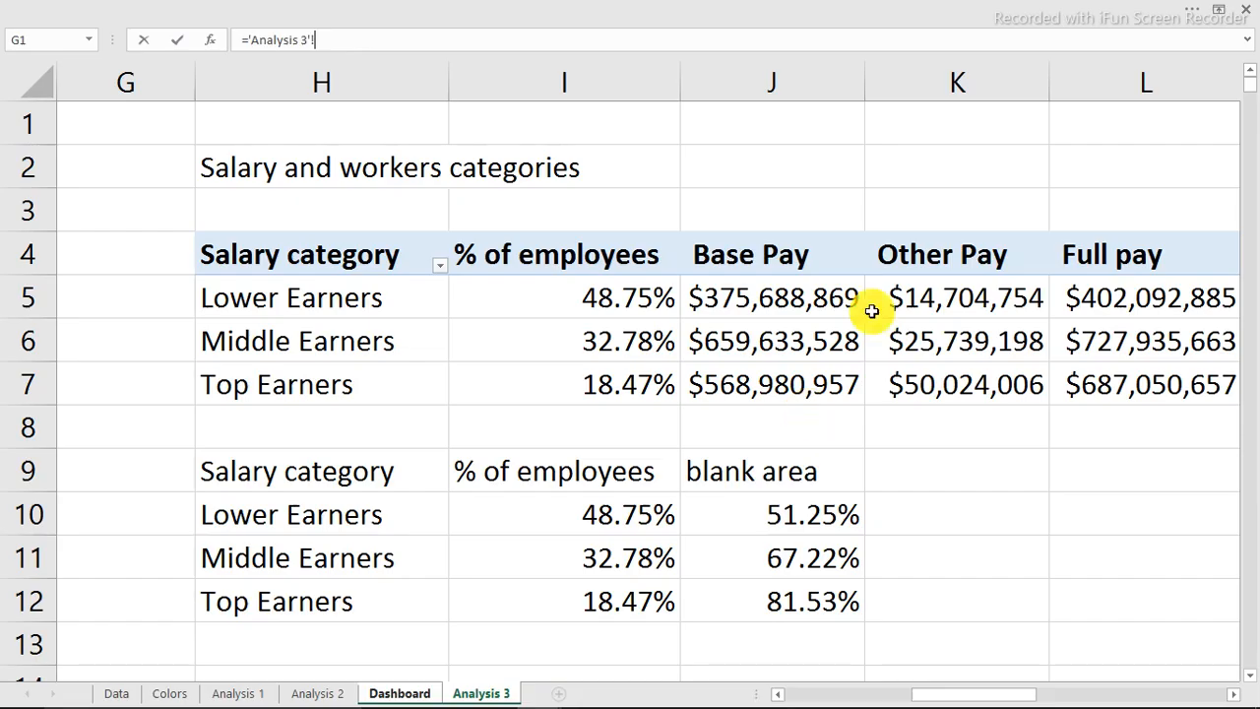
{"action": "left_click", "coordinate": [755, 301]}
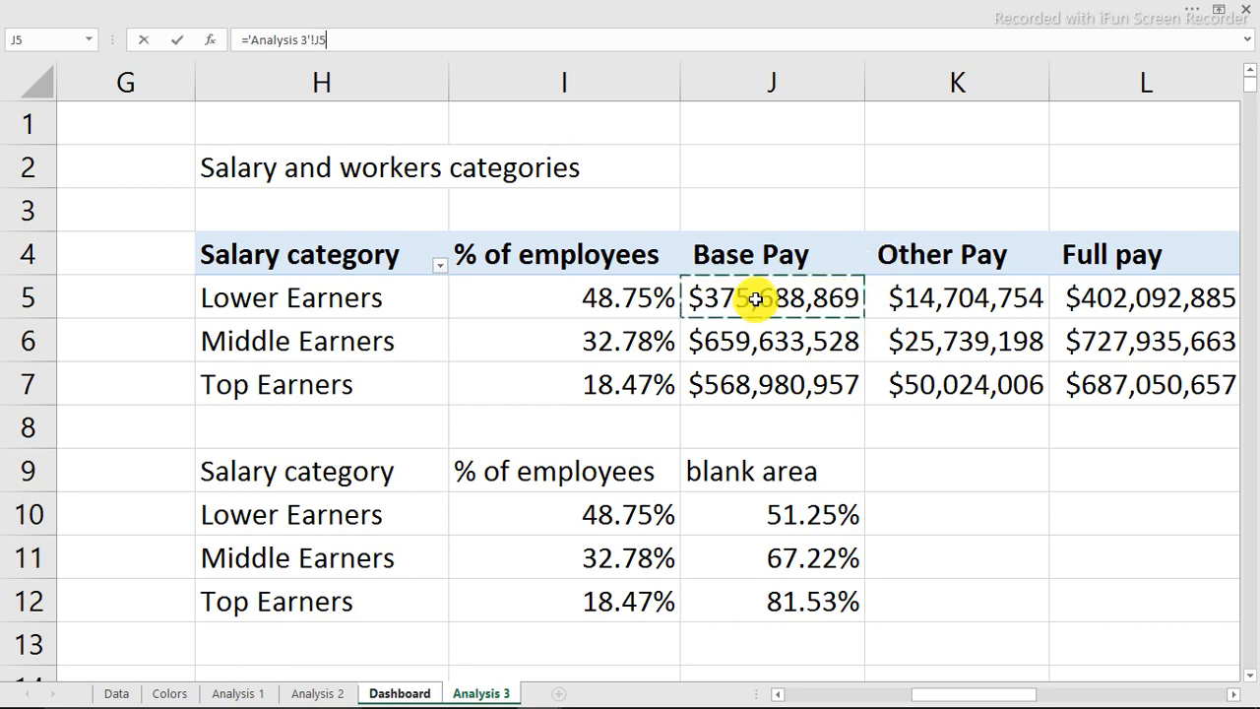
{"action": "key", "text": "Return"}
Link the duplicated Other Pay text box under Lower Earners to cell K5 of the Analysis 3 sheet.
{"action": "left_click", "coordinate": [1014, 438]}
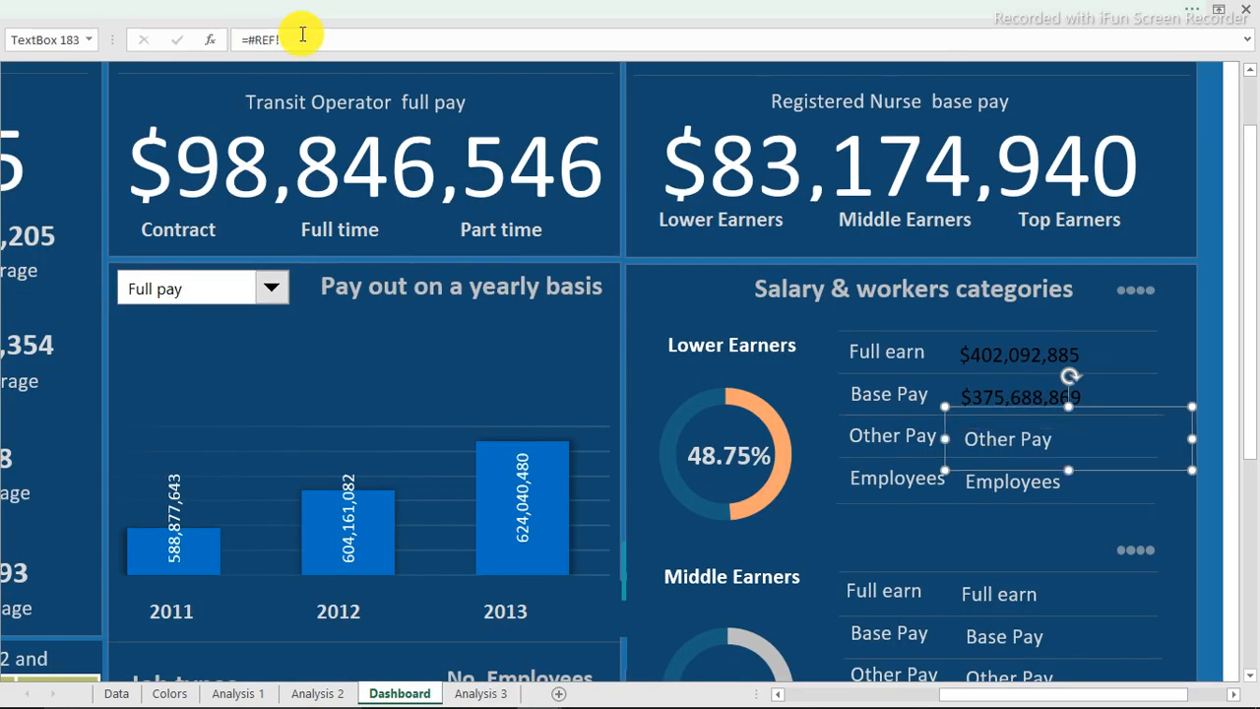
{"action": "left_click_drag", "start_coordinate": [302, 34], "coordinate": [219, 41]}
{"action": "type", "text": "="}
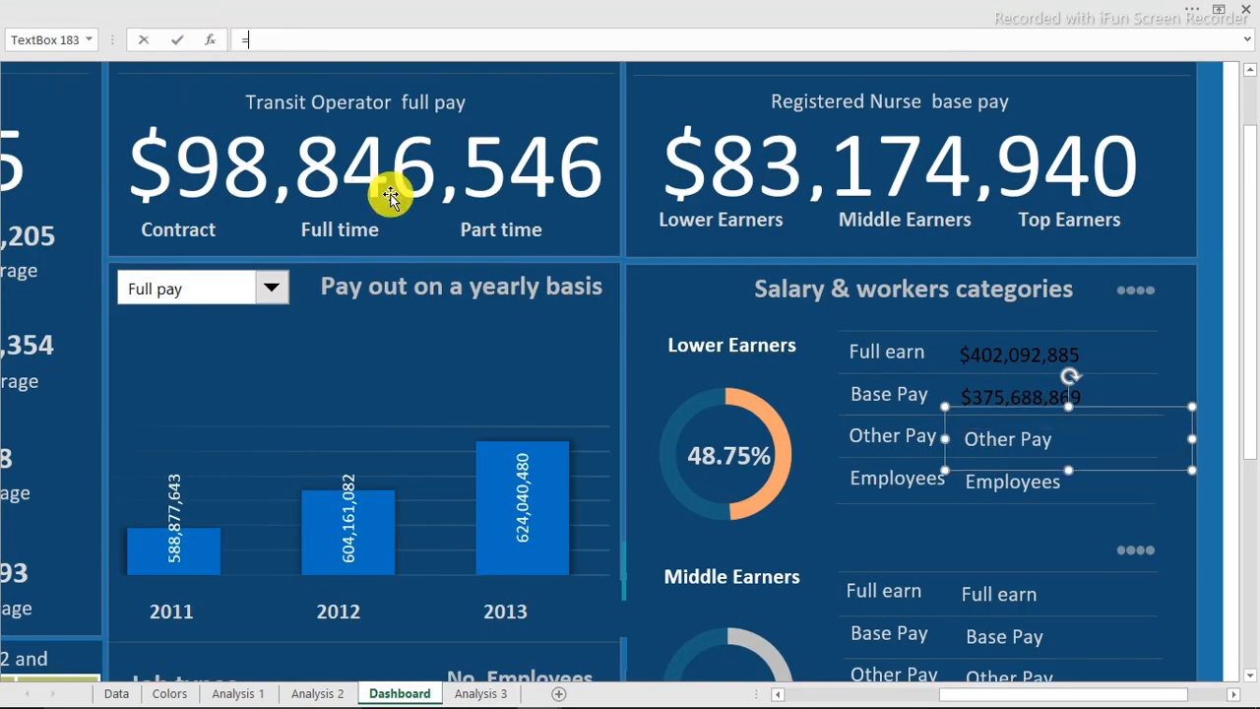
{"action": "left_click", "coordinate": [475, 694]}
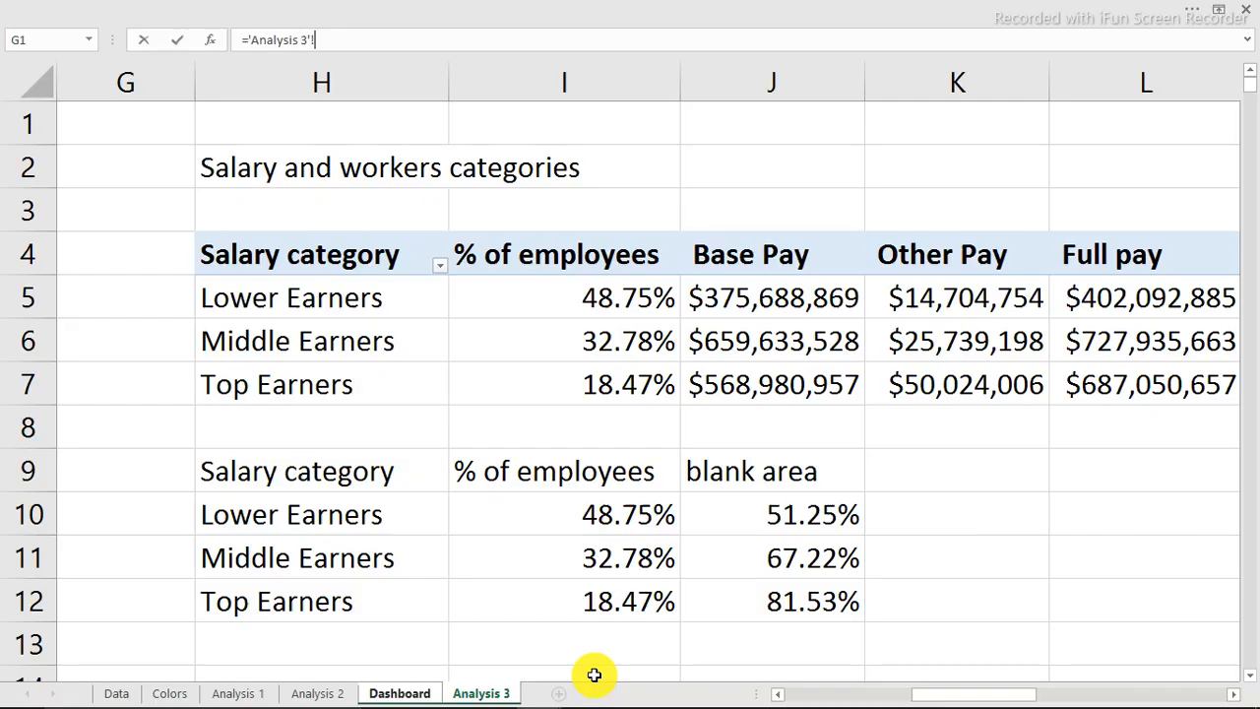
{"action": "left_click", "coordinate": [926, 300]}
{"action": "key", "text": "Return"}
Link the duplicated Employees text box under Lower Earners to cell M5 of the Analysis 3 sheet.
{"action": "left_click", "coordinate": [998, 485]}
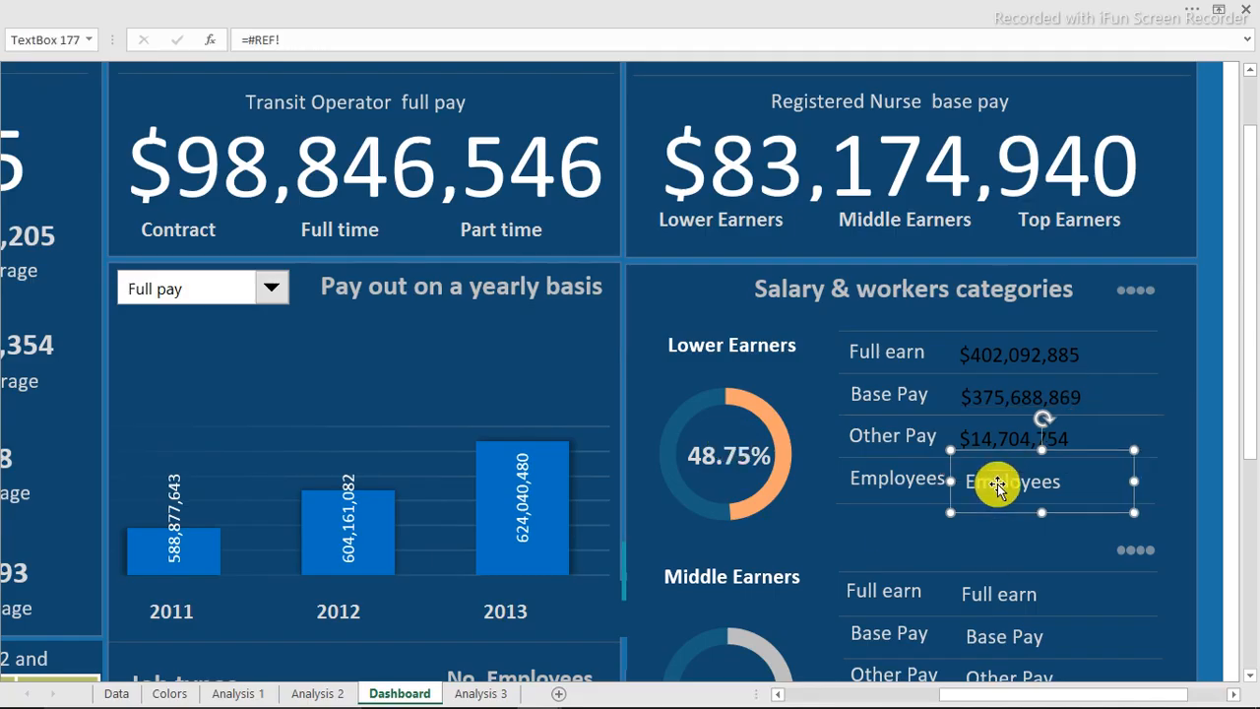
{"action": "left_click_drag", "start_coordinate": [296, 38], "coordinate": [215, 39]}
{"action": "type", "text": "="}
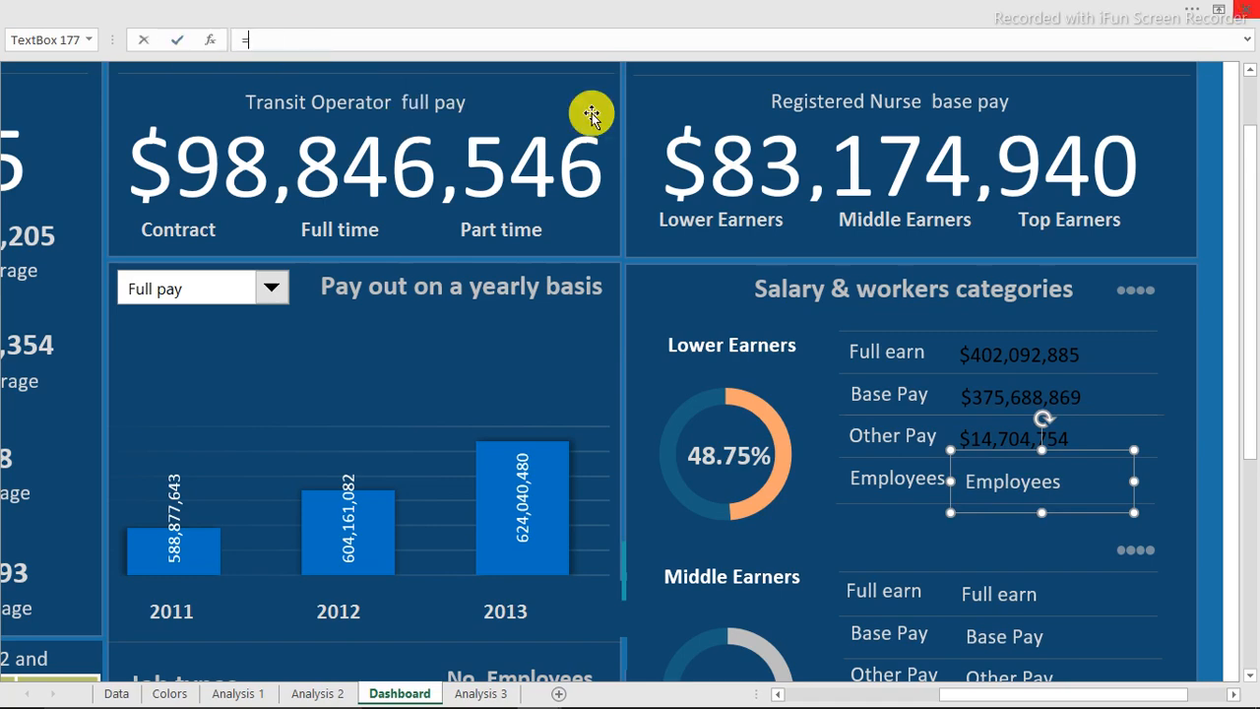
{"action": "left_click", "coordinate": [481, 693]}
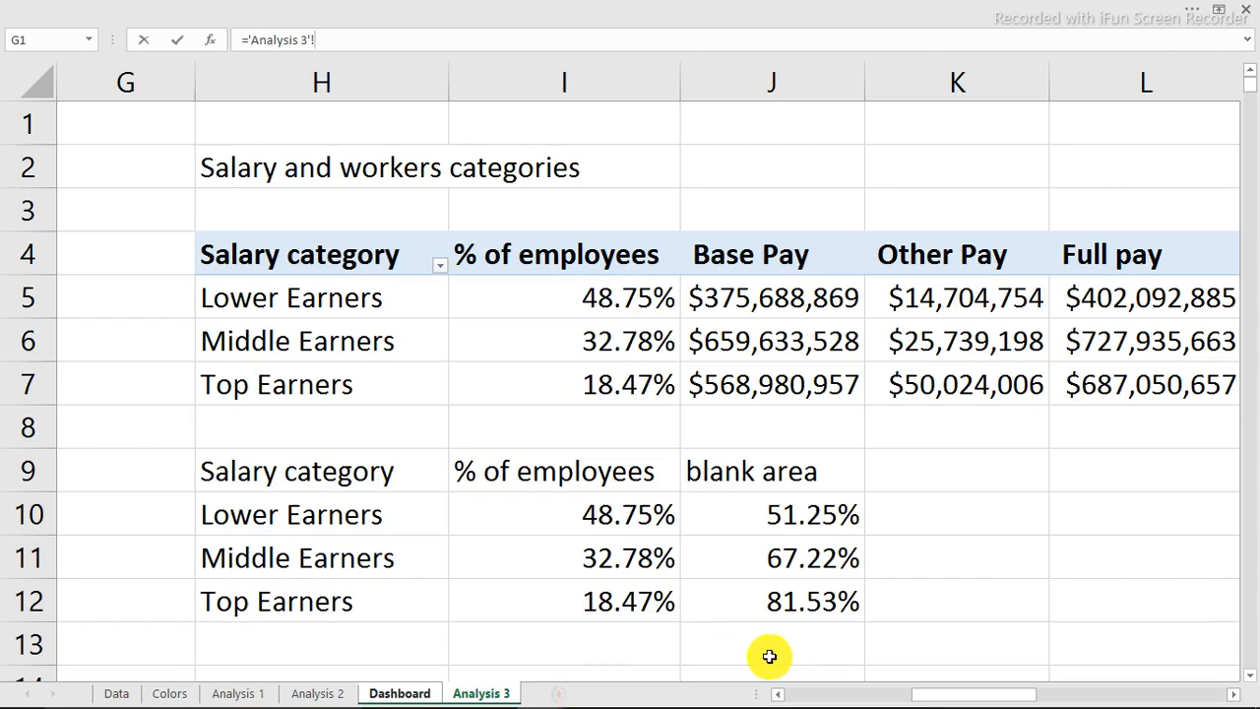
{"action": "left_click_drag", "start_coordinate": [930, 697], "coordinate": [953, 687]}
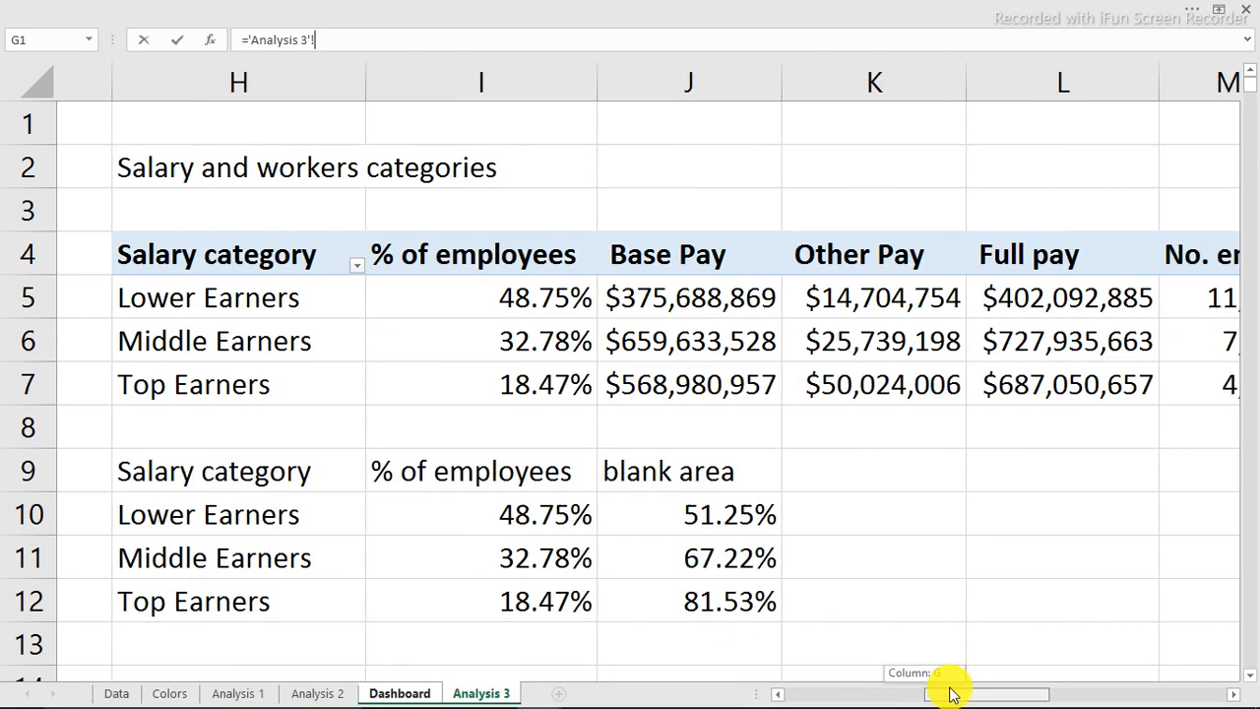
{"action": "left_click", "coordinate": [1157, 294]}
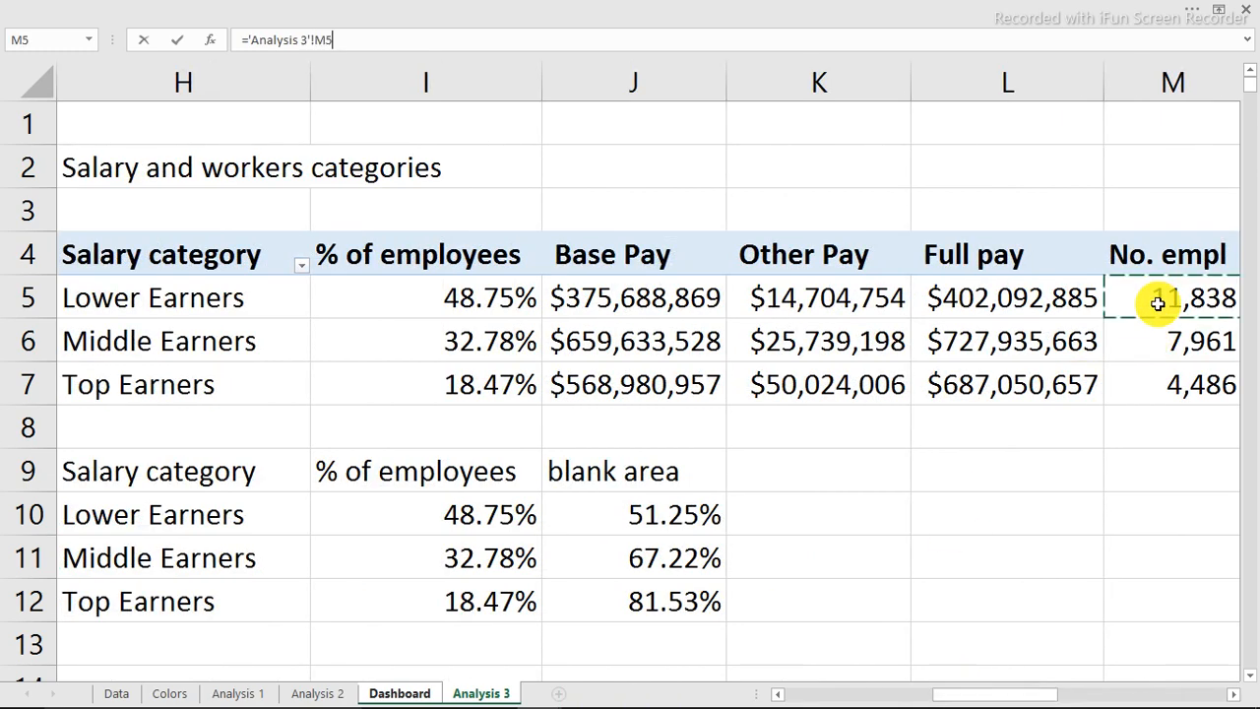
{"action": "key", "text": "Return"}
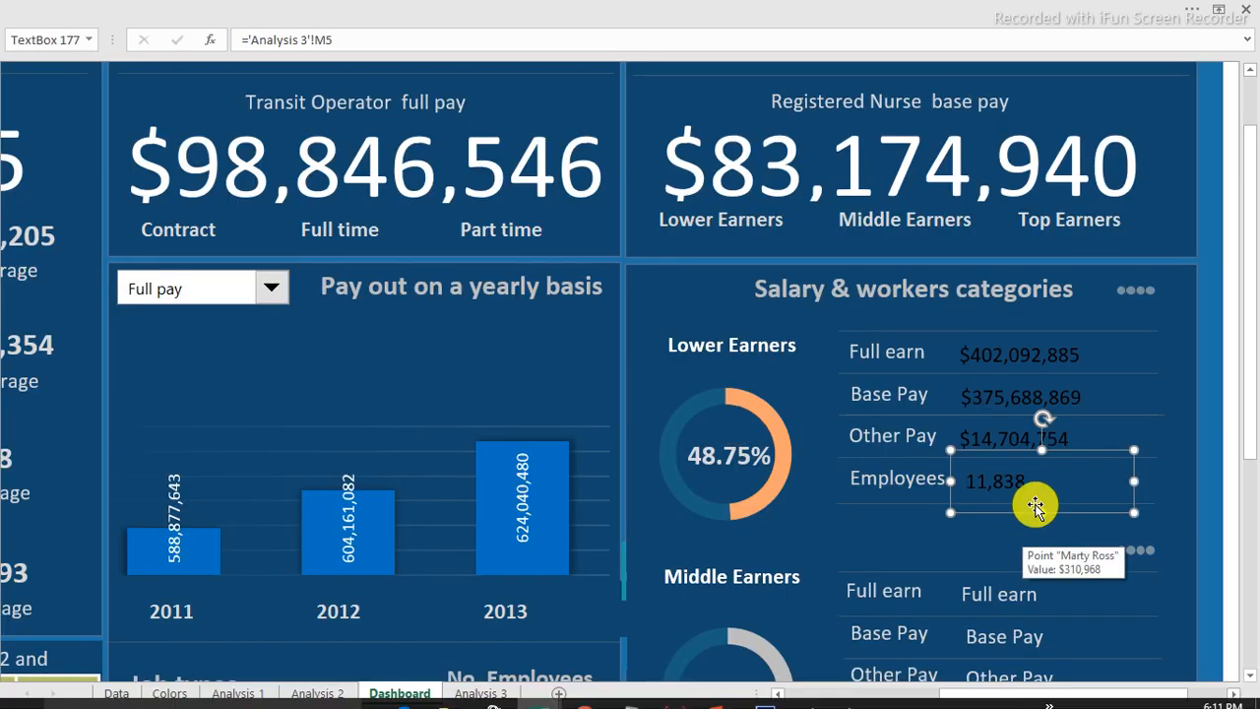
Format the Lower Earners full earn value as 16 pt, bold, centred text in light grey.
{"action": "left_click", "coordinate": [1012, 357]}
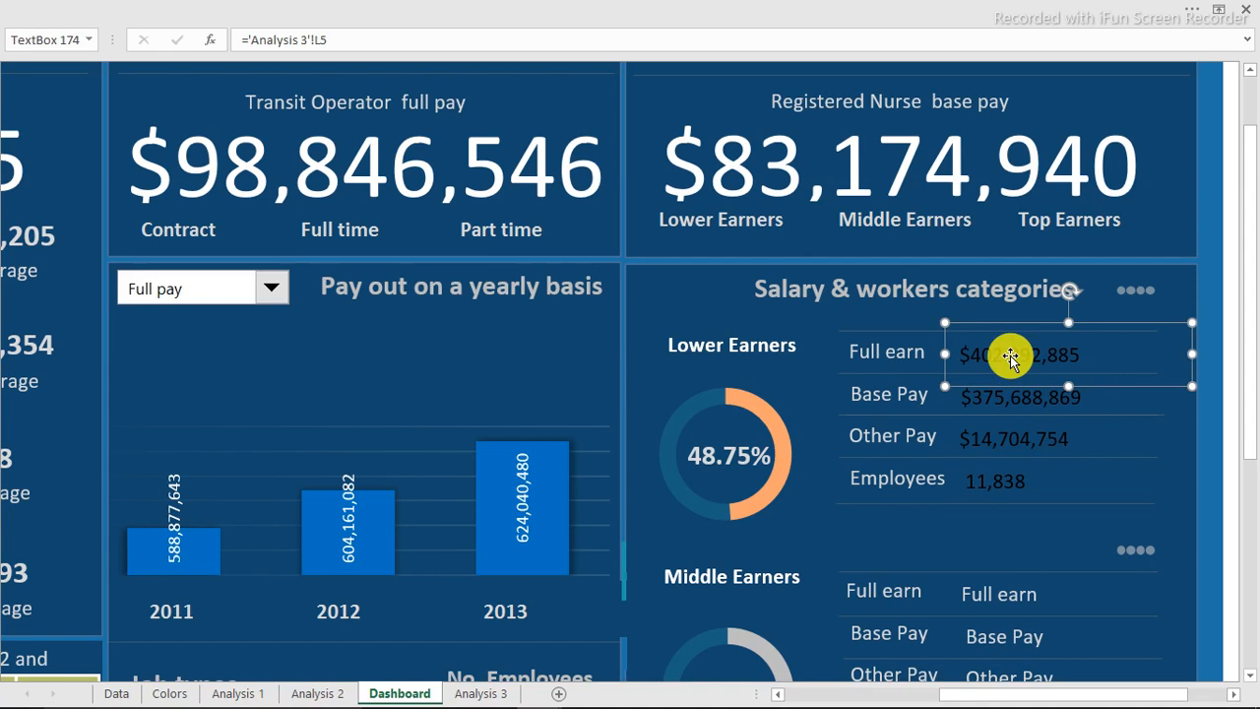
{"action": "mouse_move", "coordinate": [1078, 689]}
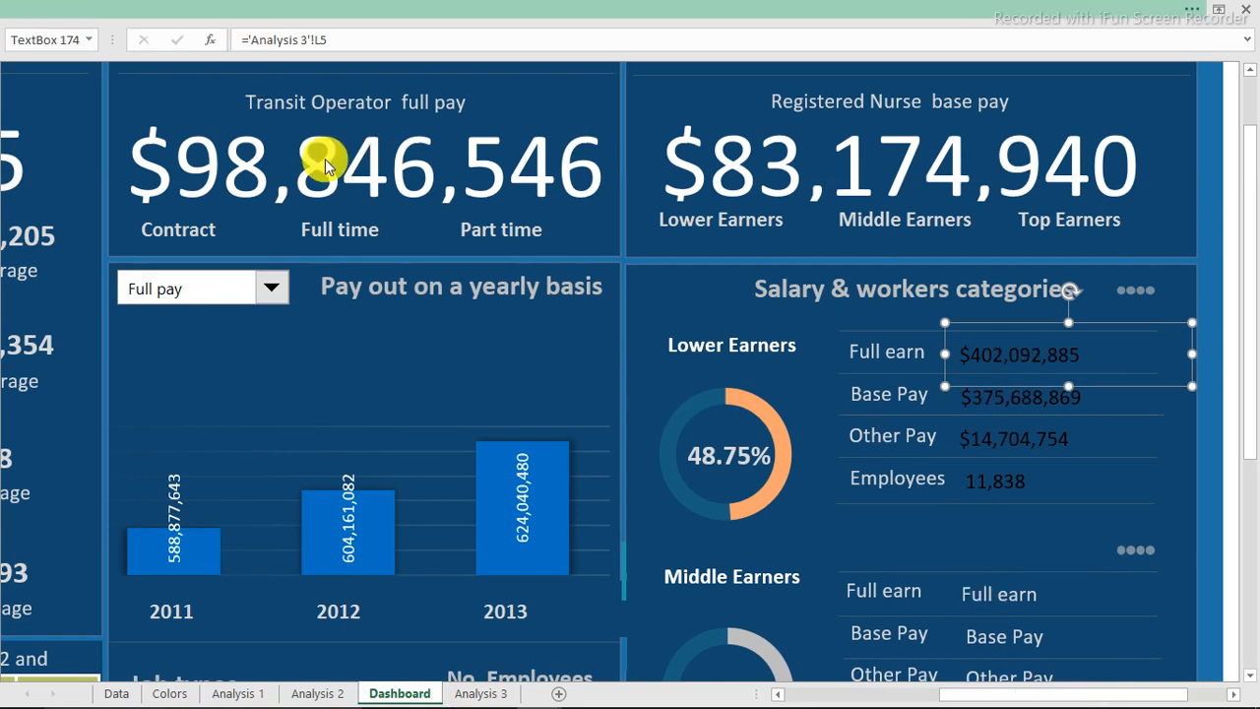
{"action": "left_click", "coordinate": [304, 9]}
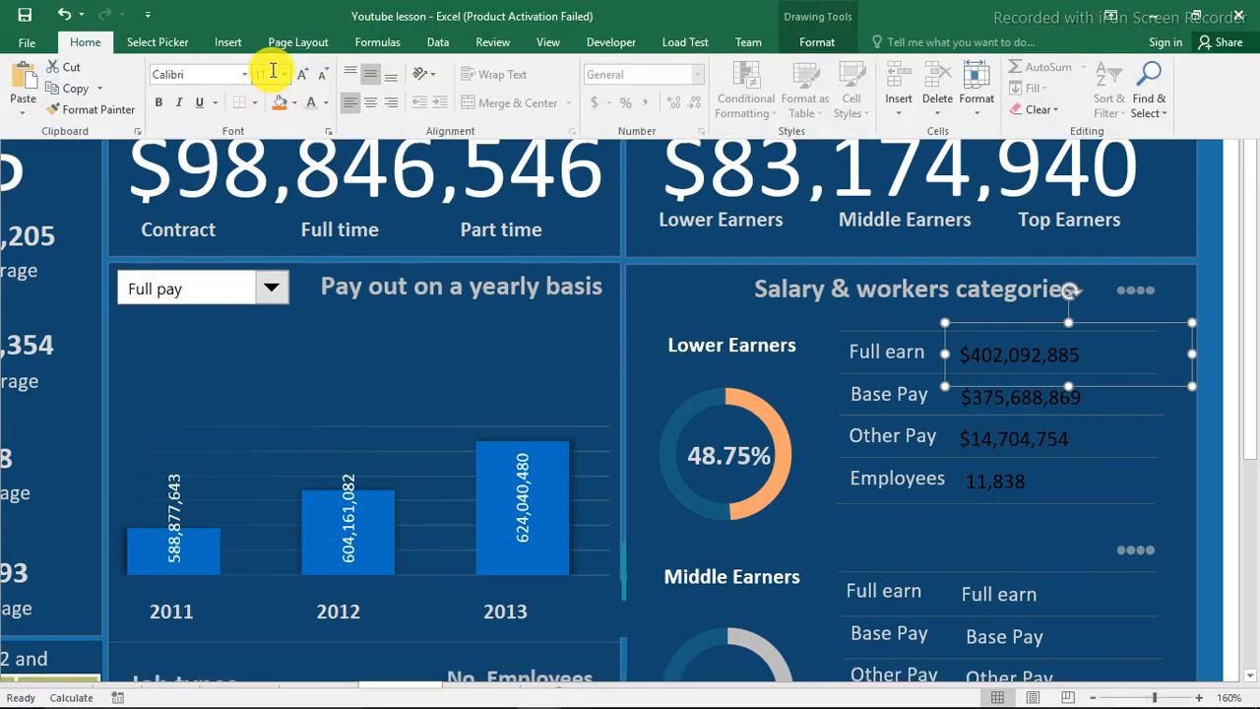
{"action": "left_click", "coordinate": [284, 75]}
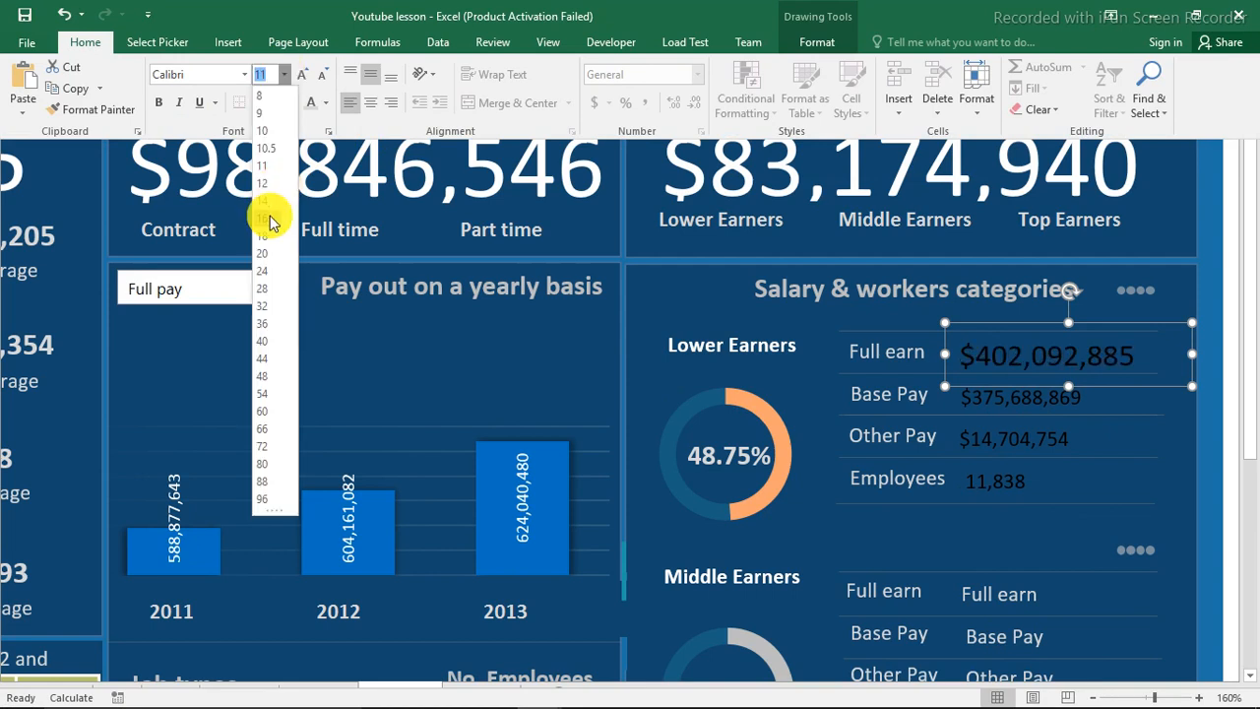
{"action": "left_click", "coordinate": [272, 221]}
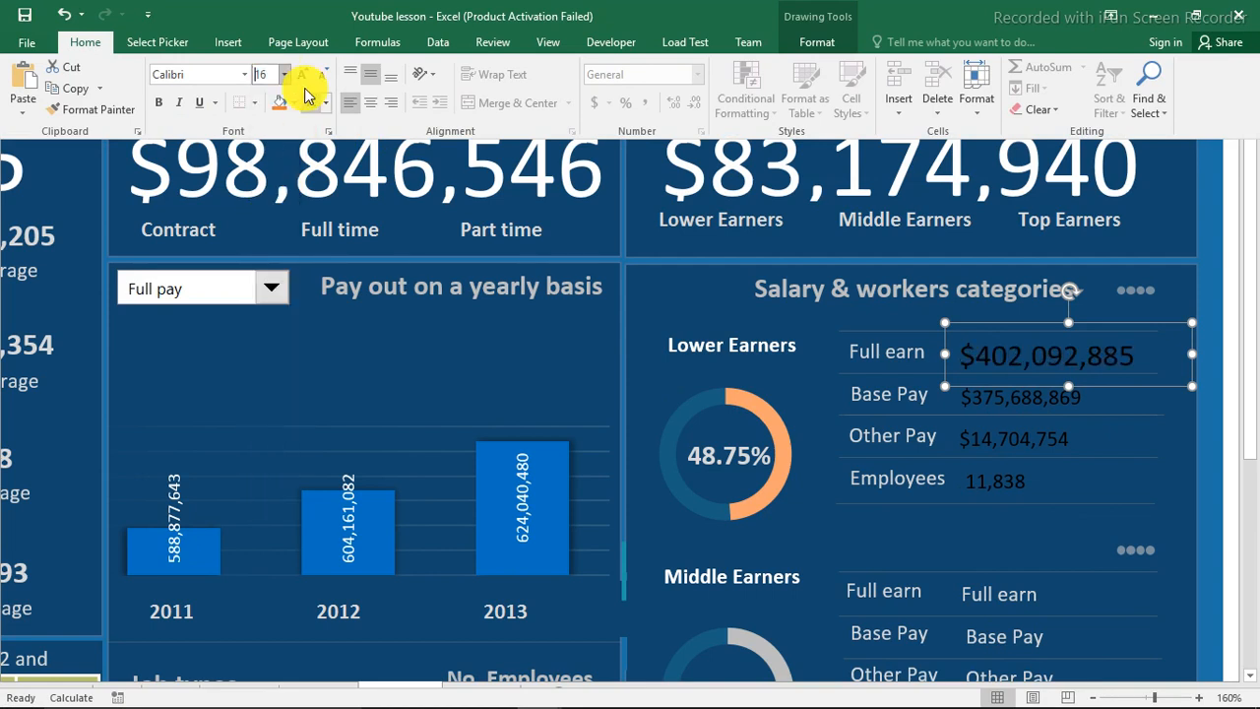
{"action": "left_click", "coordinate": [163, 104]}
{"action": "left_click", "coordinate": [366, 104]}
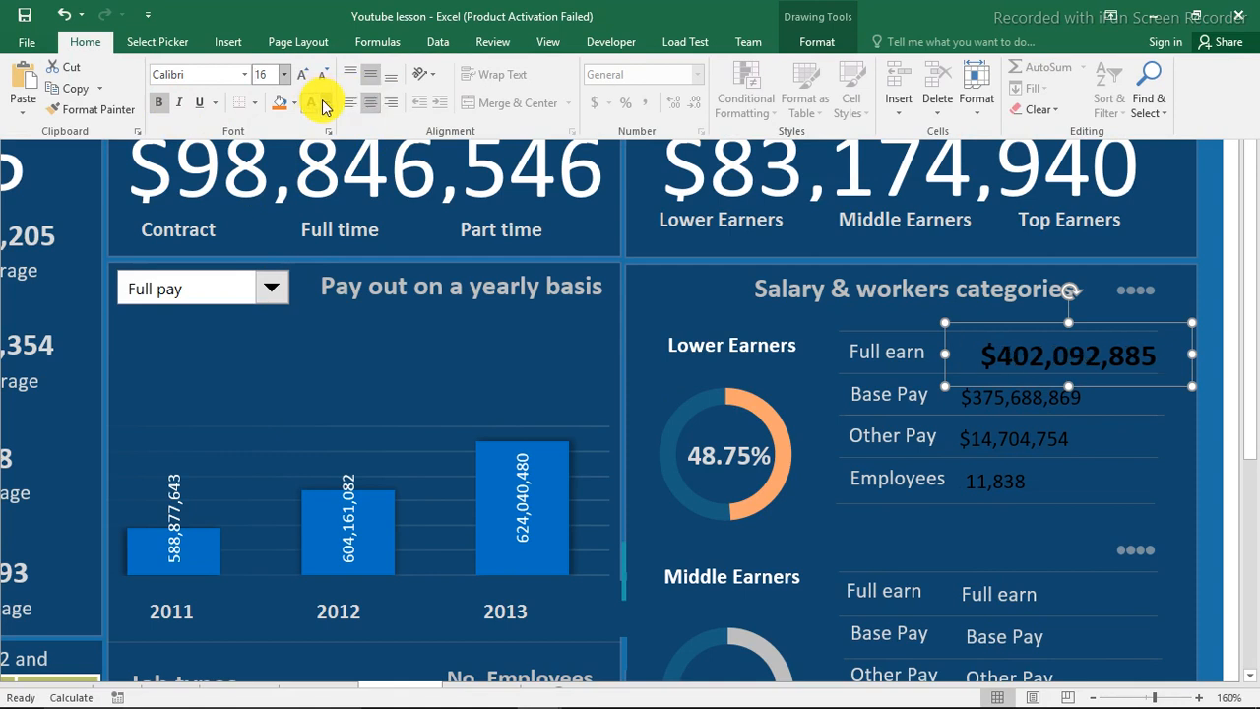
{"action": "left_click", "coordinate": [326, 103]}
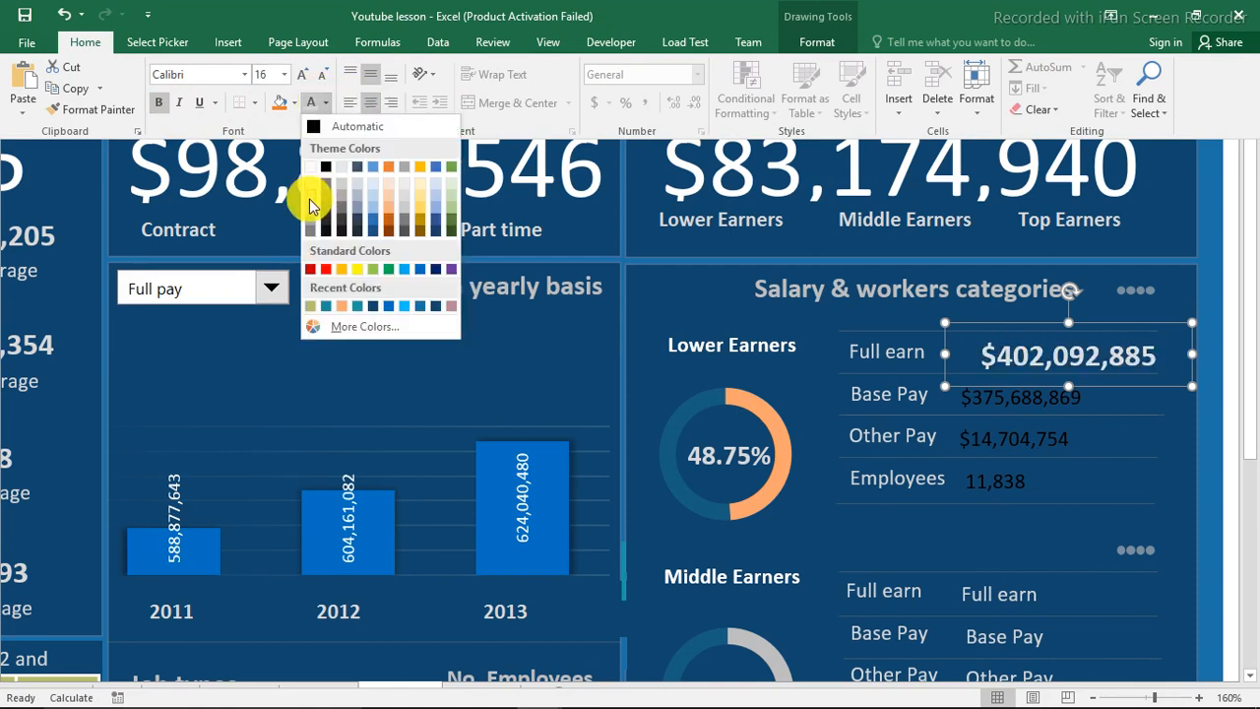
{"action": "left_click", "coordinate": [308, 200]}
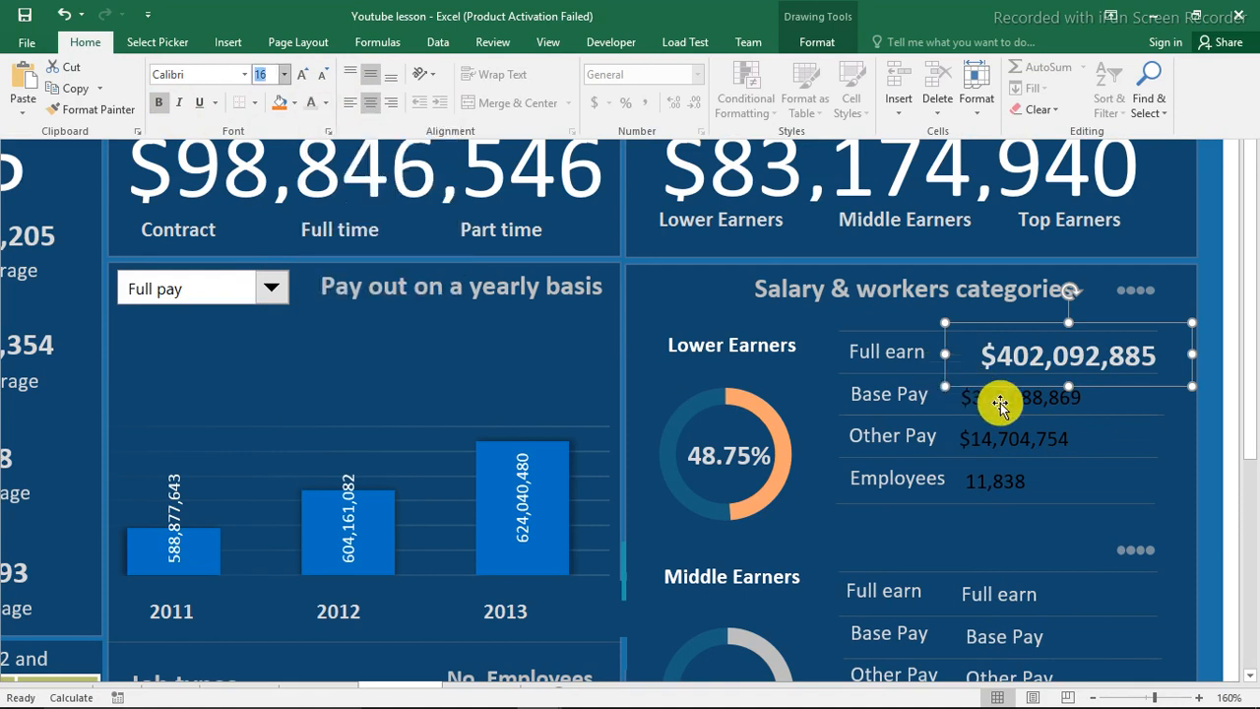
Check the shape width of the Lower Earners full earn value box.
{"action": "left_click", "coordinate": [1001, 402]}
{"action": "left_click", "coordinate": [1003, 403]}
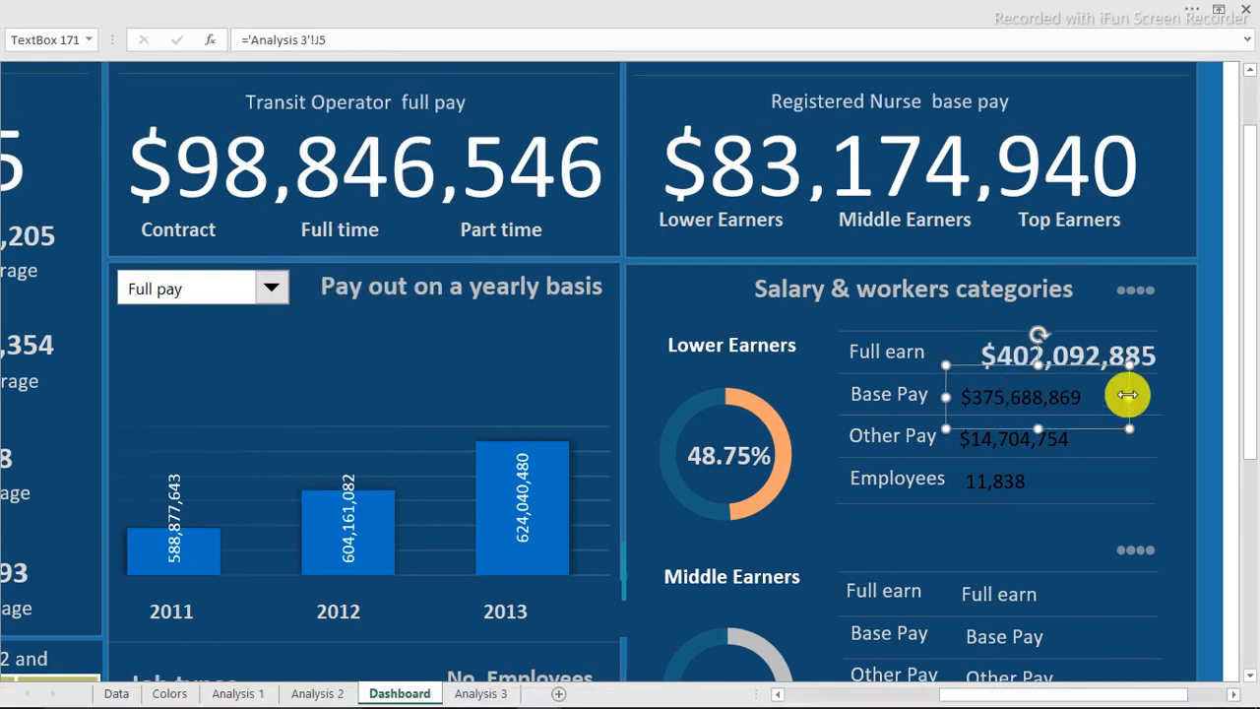
{"action": "left_click", "coordinate": [1116, 352]}
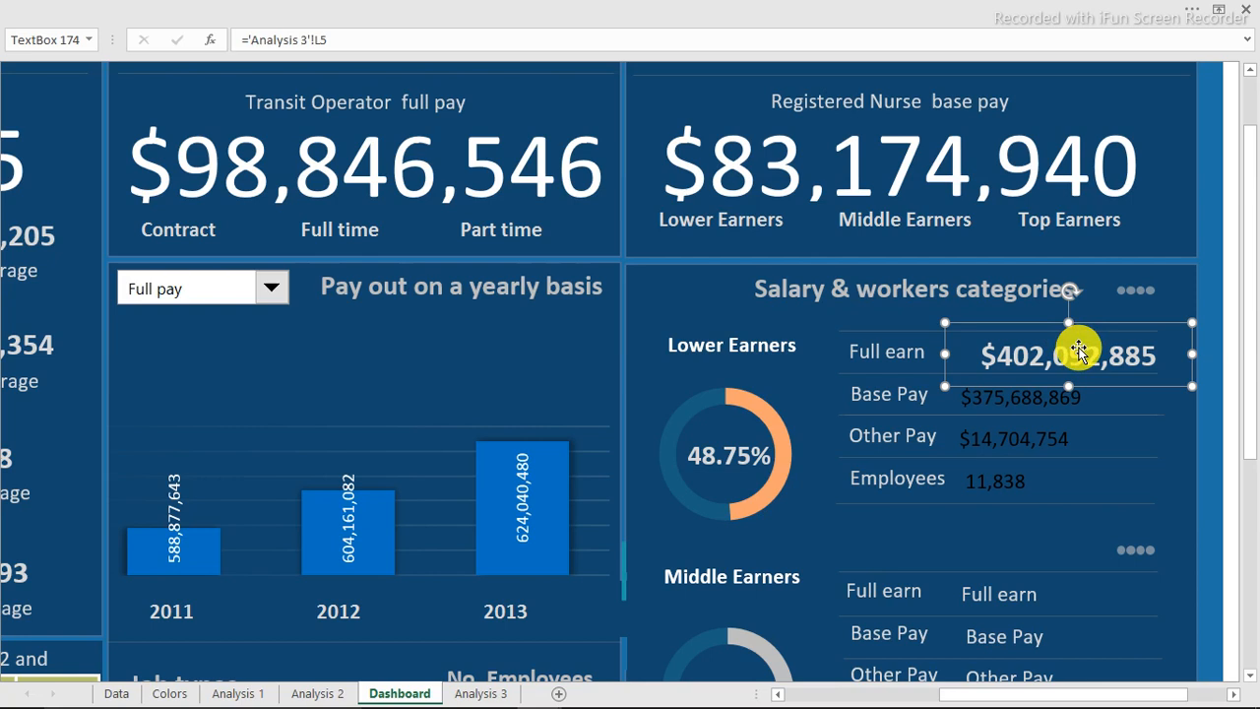
{"action": "left_click", "coordinate": [676, 8]}
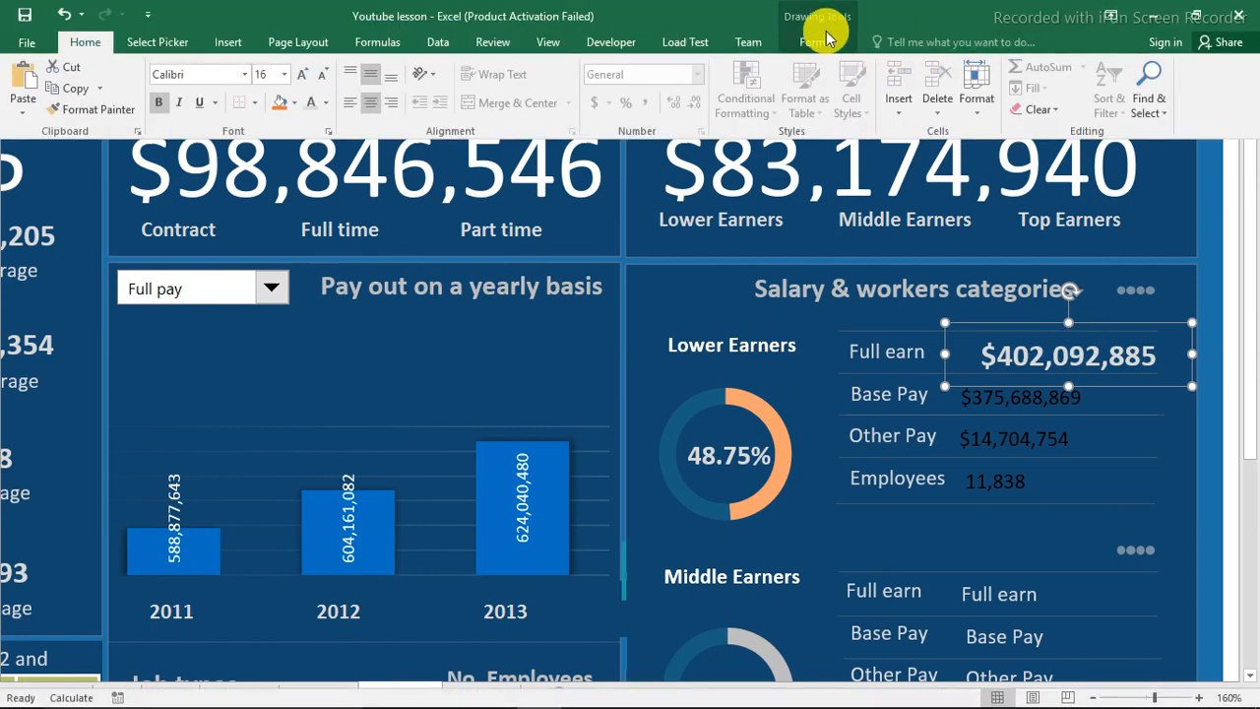
{"action": "left_click", "coordinate": [827, 49]}
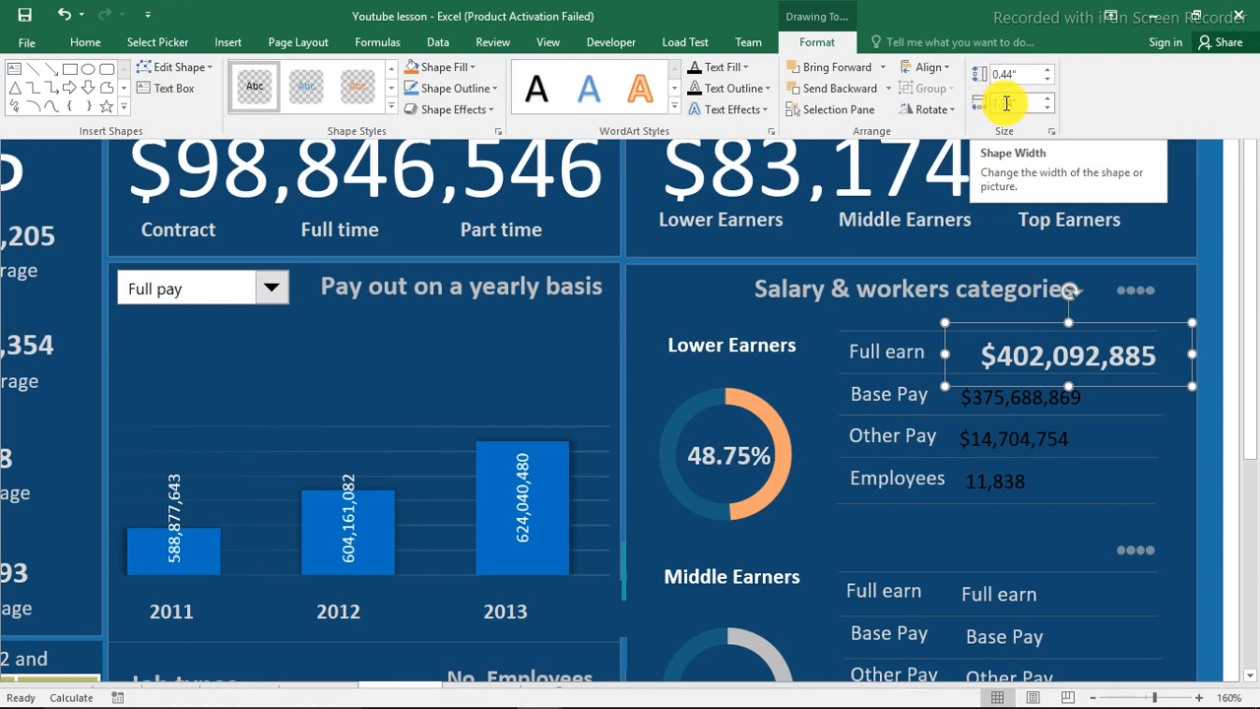
Set the shape width of the Lower Earners Base Pay value box to 1.74 inches.
{"action": "left_click", "coordinate": [1044, 399]}
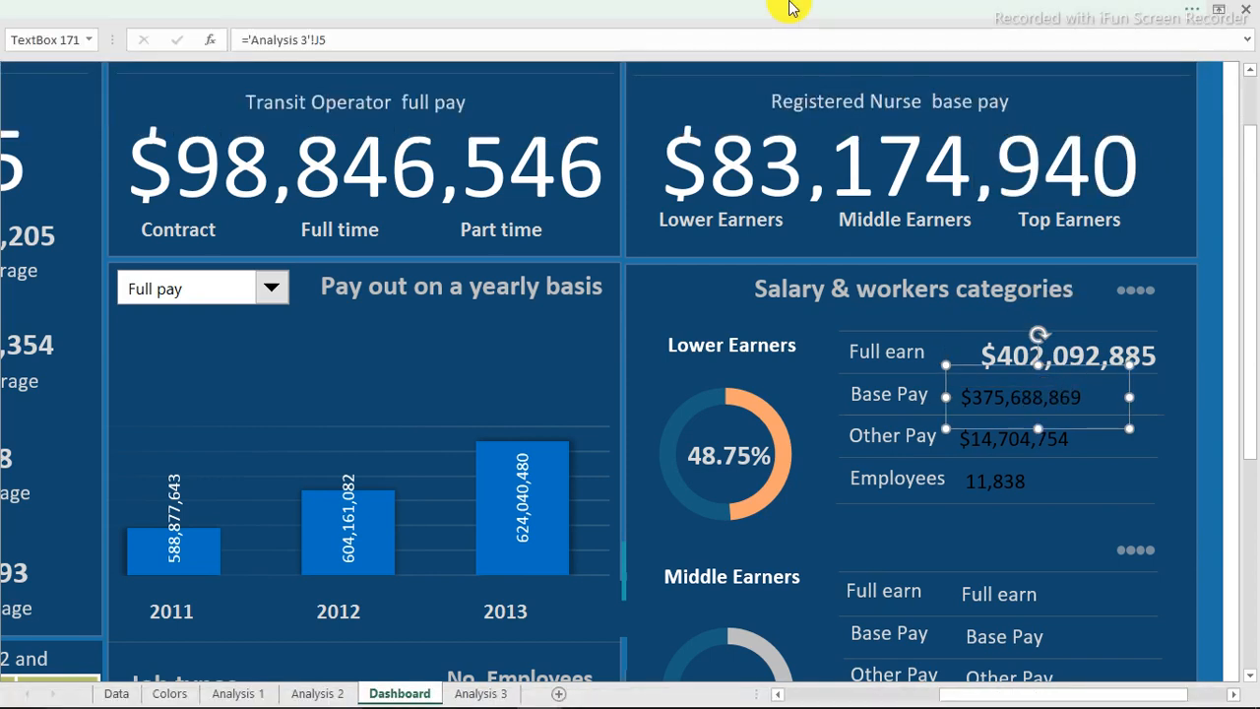
{"action": "left_click", "coordinate": [970, 12]}
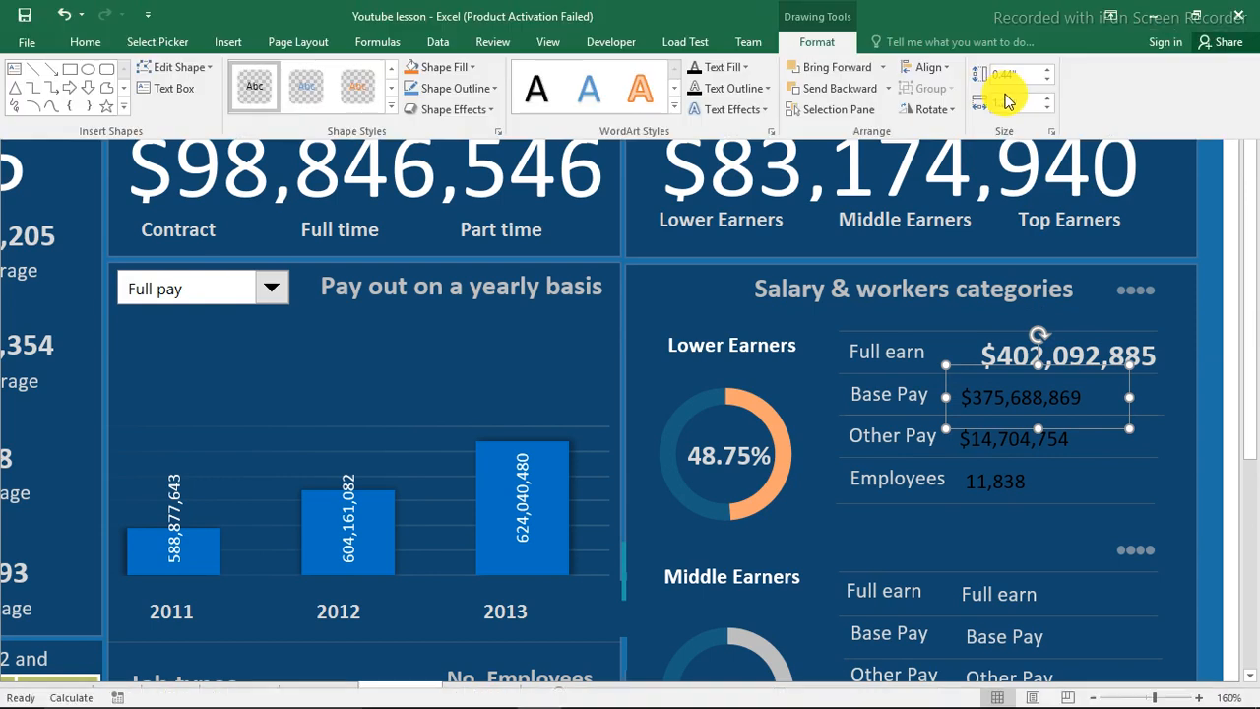
{"action": "left_click", "coordinate": [1014, 103]}
{"action": "type", "text": "1.7"}
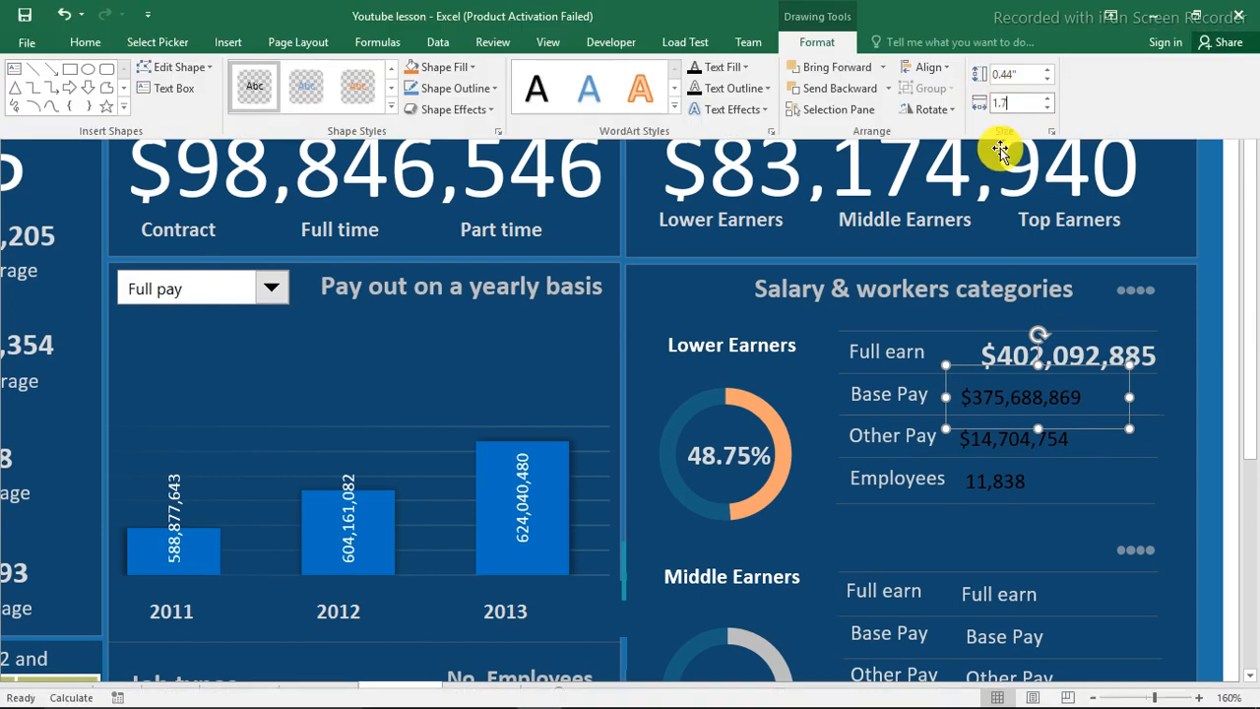
{"action": "type", "text": "4"}
{"action": "key", "text": "Return"}
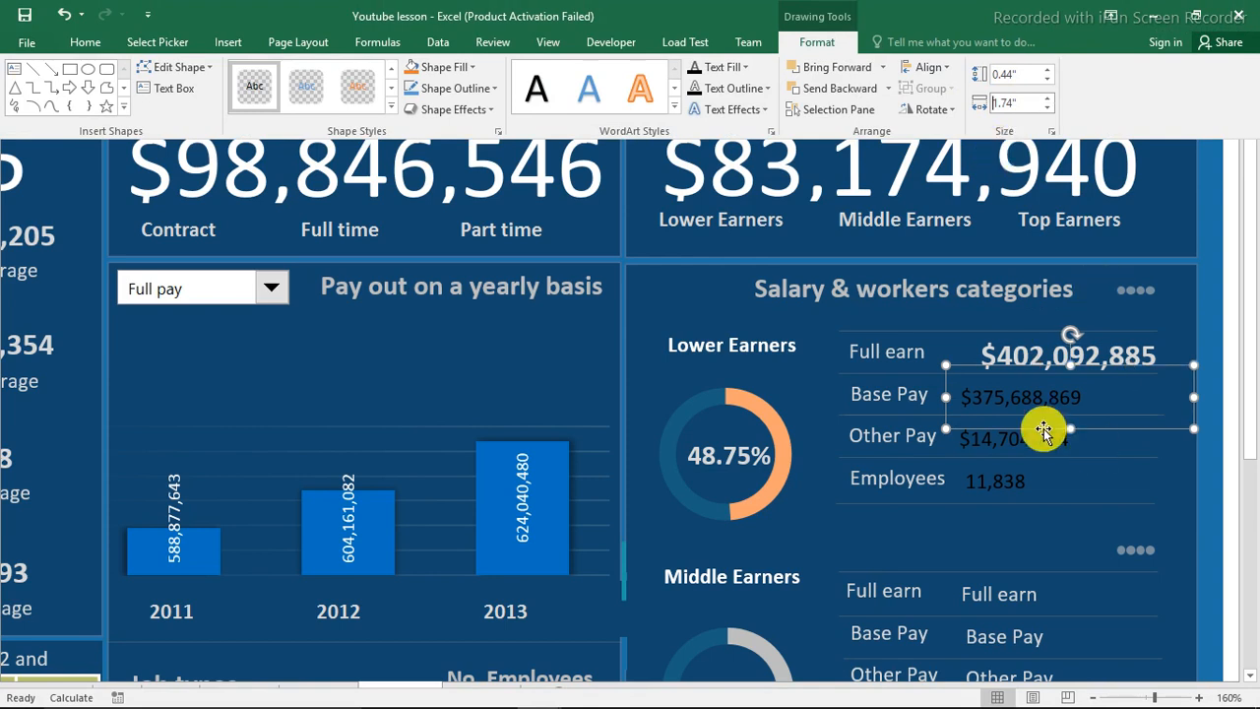
Set the shape widths of the Lower Earners Other Pay and Employees value boxes to 1.74 inches.
{"action": "left_click", "coordinate": [1044, 444]}
{"action": "left_click", "coordinate": [1044, 444]}
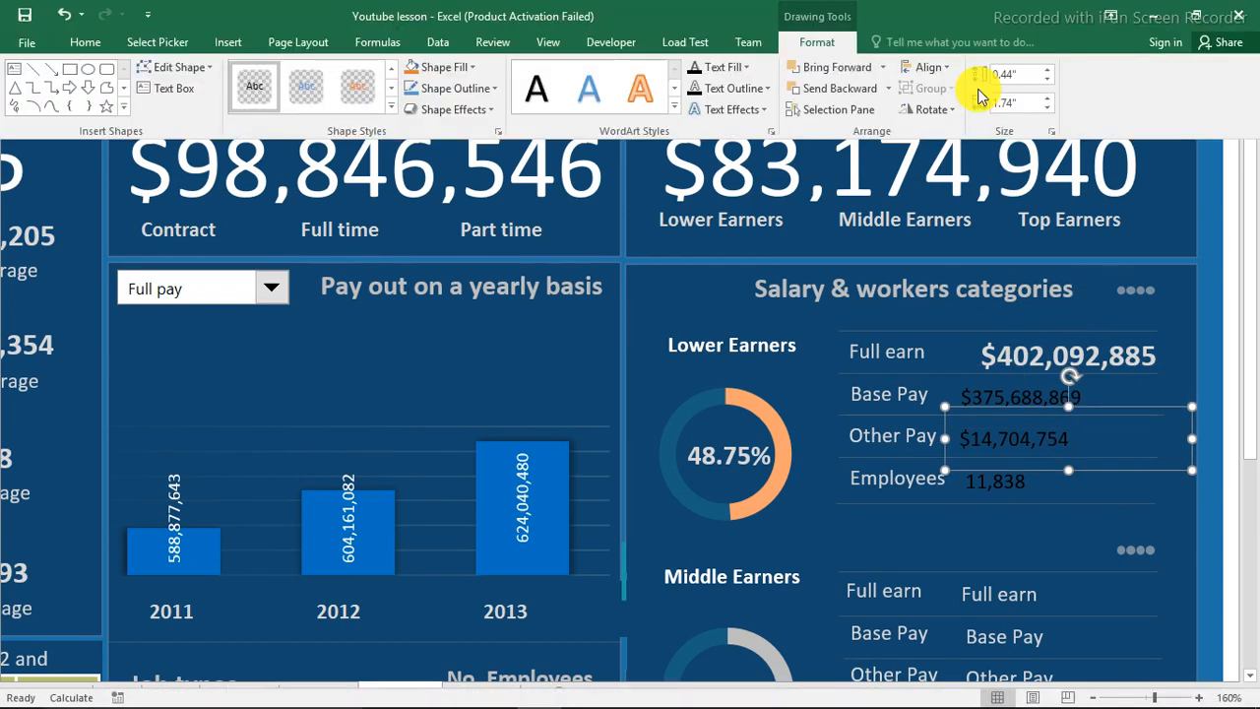
{"action": "left_click", "coordinate": [1009, 483]}
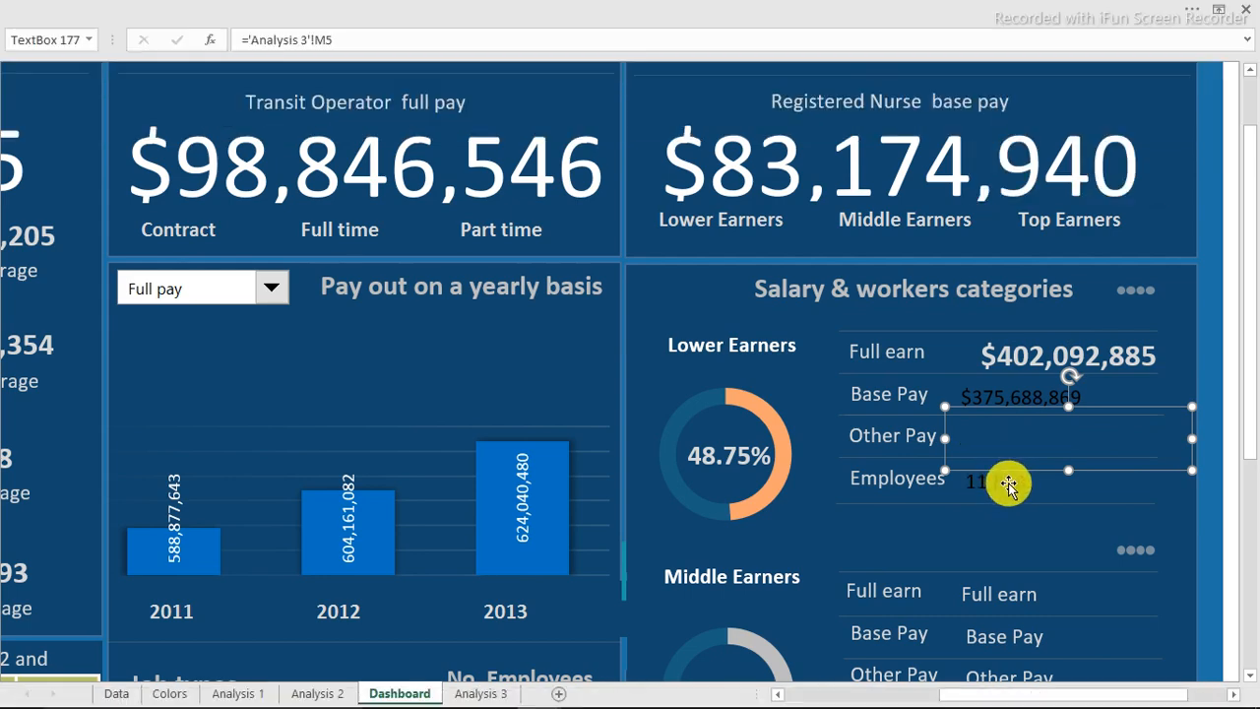
{"action": "left_click", "coordinate": [931, 14]}
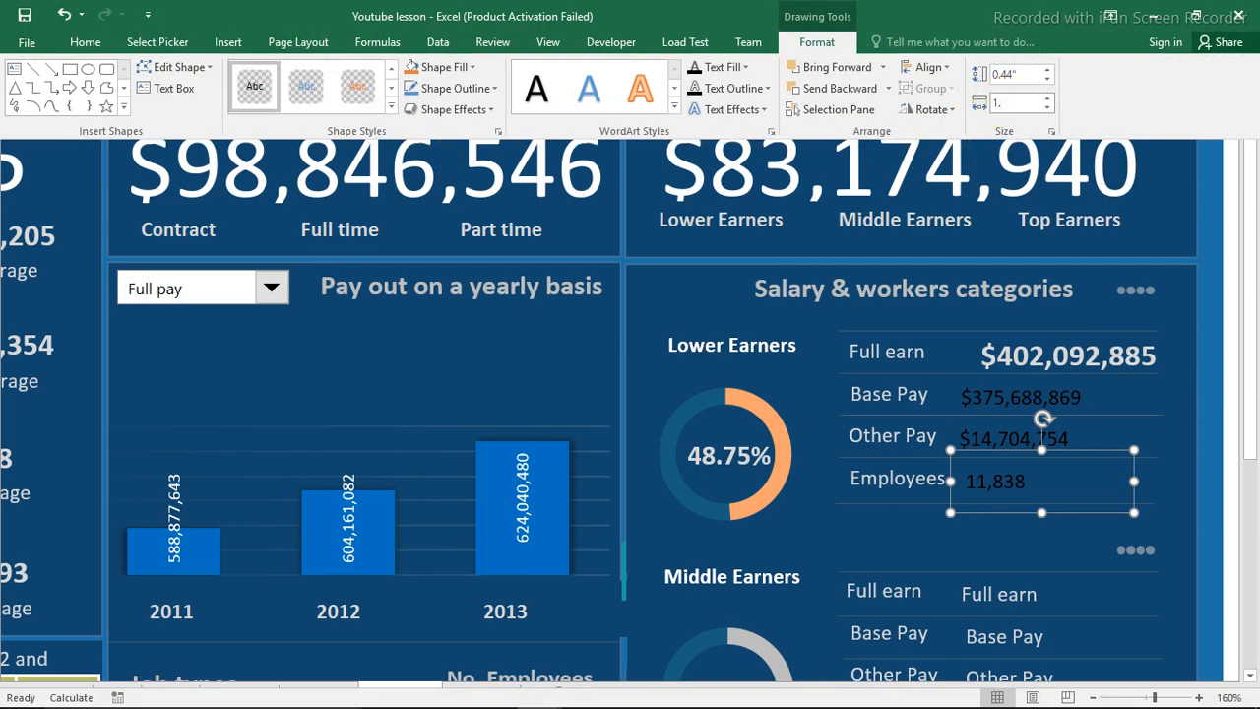
{"action": "key", "text": "Return"}
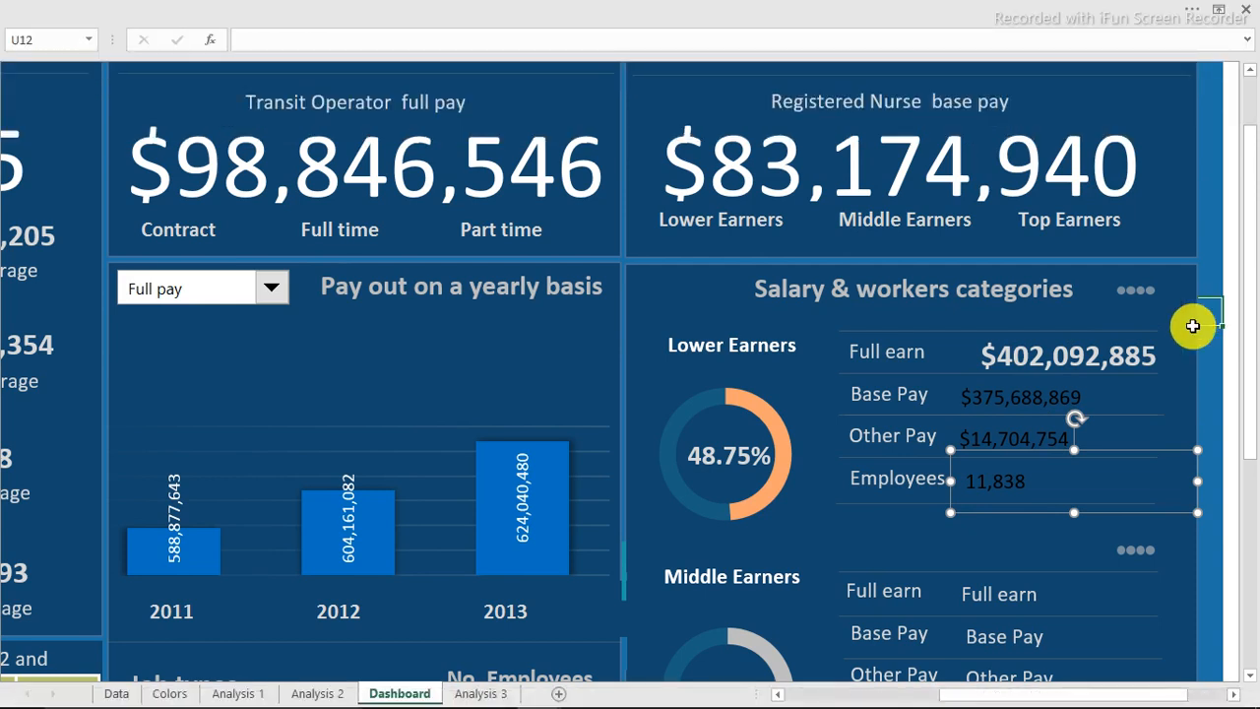
Select the Base Pay, Other Pay and Employees value boxes under Lower Earners together and centre their text.
{"action": "left_click", "coordinate": [1040, 430]}
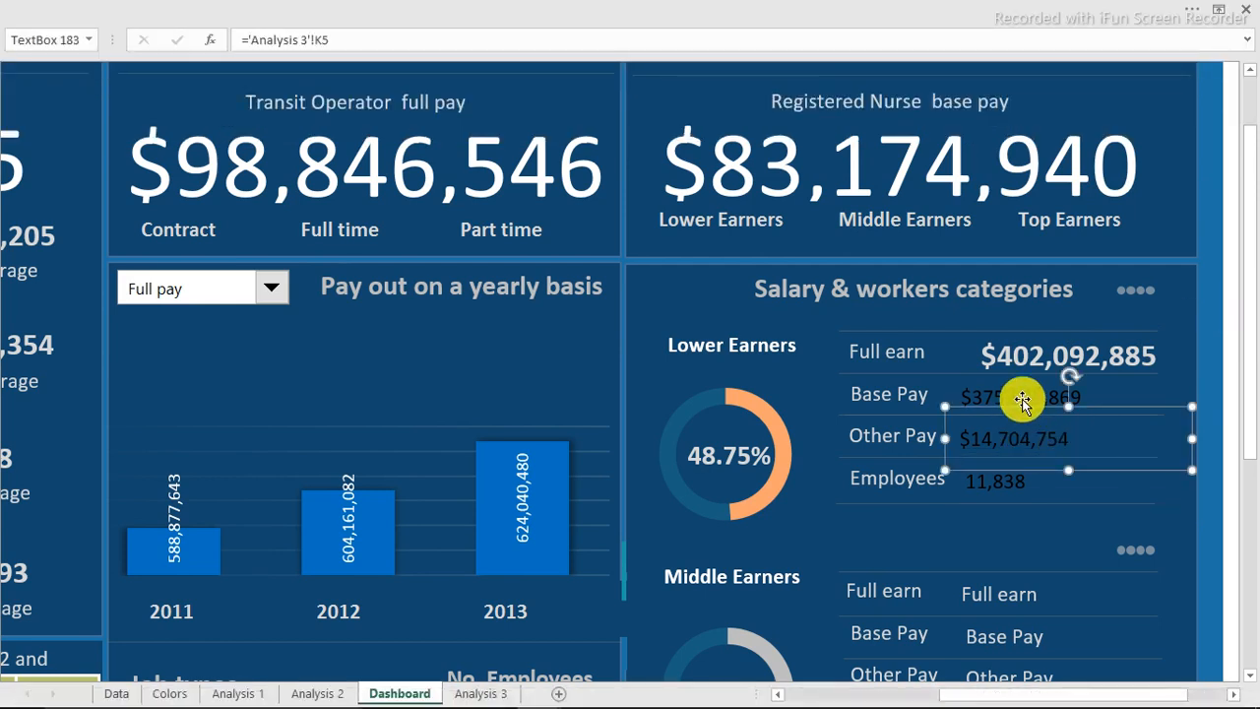
{"action": "left_click", "coordinate": [1027, 404]}
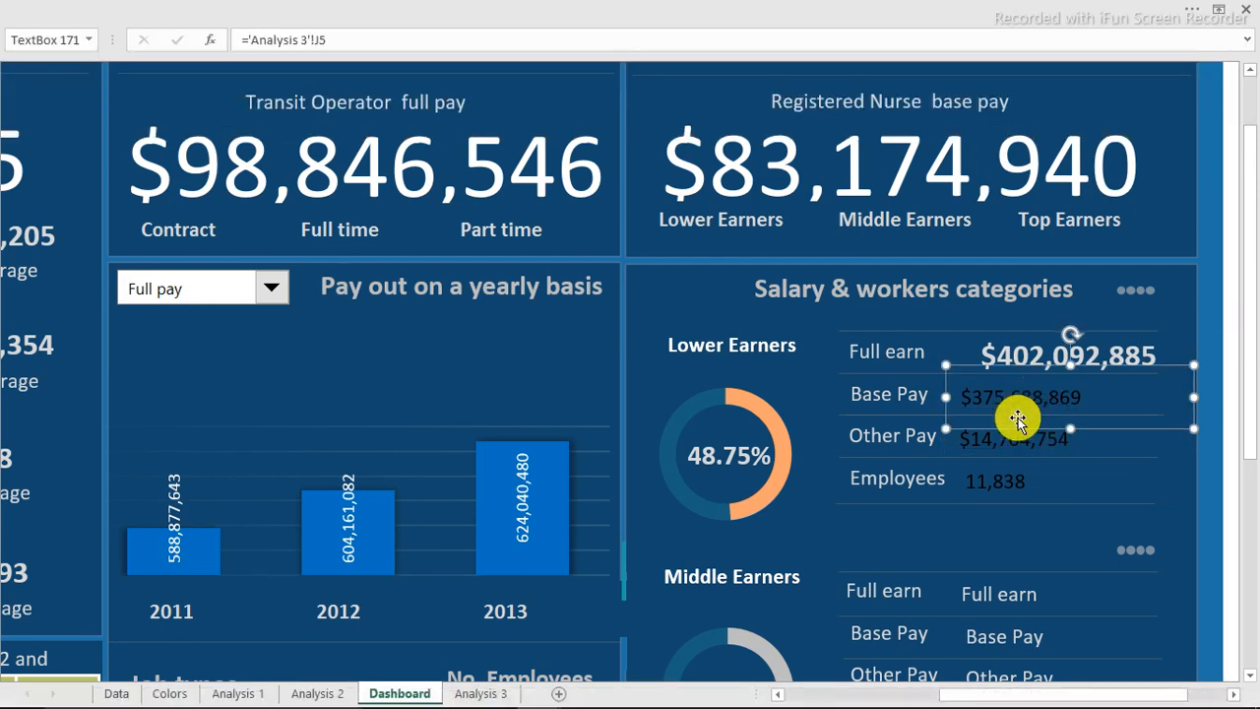
{"action": "left_click", "coordinate": [1007, 446], "text": "ctrl"}
{"action": "left_click", "coordinate": [1008, 482], "text": "ctrl"}
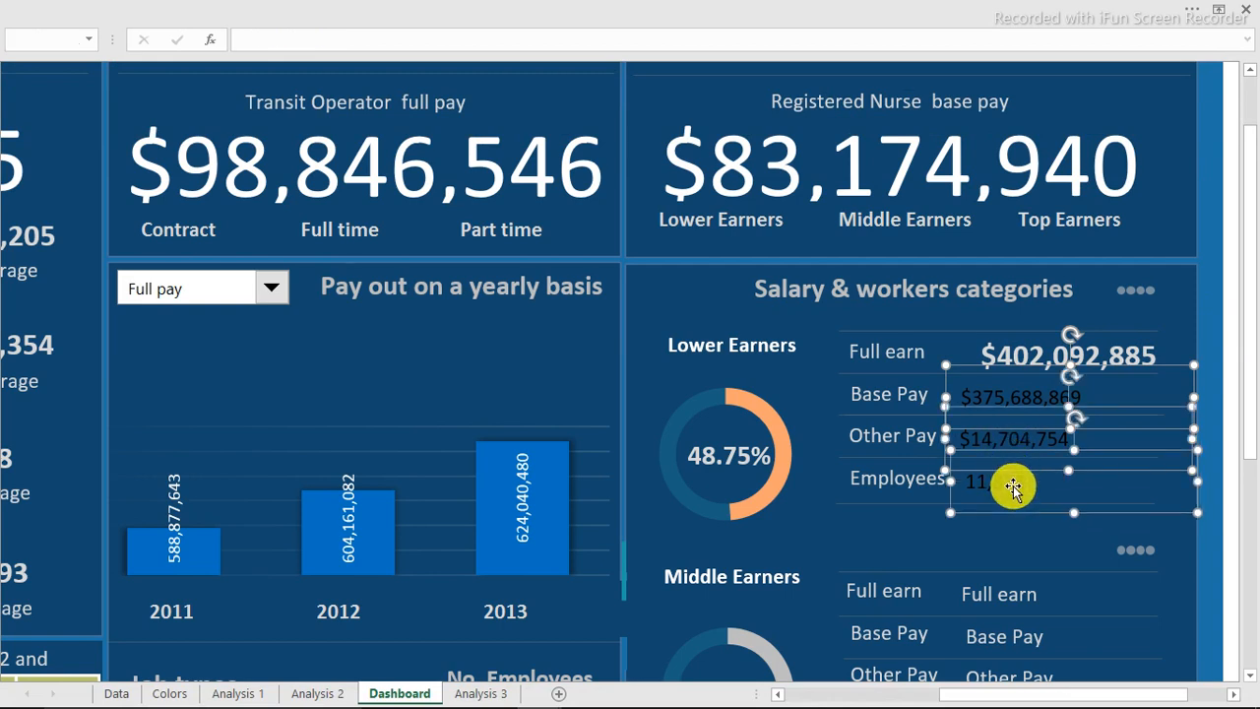
{"action": "left_click", "coordinate": [382, 14]}
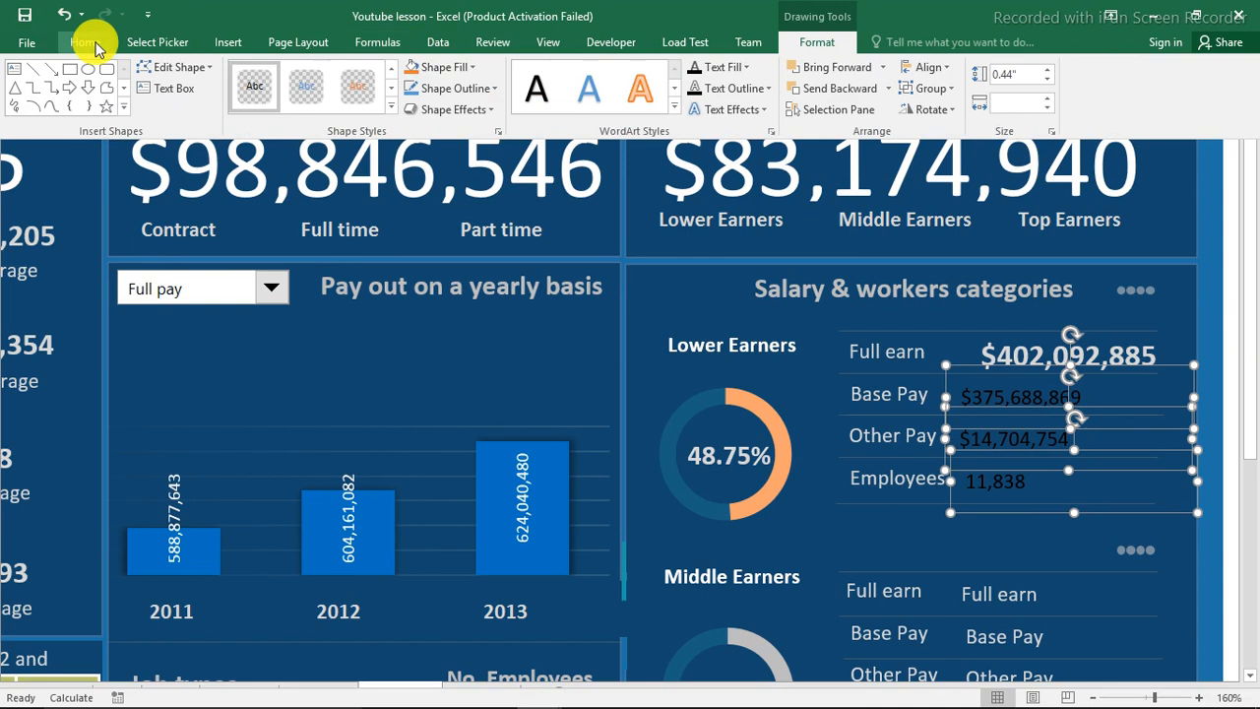
{"action": "left_click", "coordinate": [86, 43]}
{"action": "left_click", "coordinate": [371, 106]}
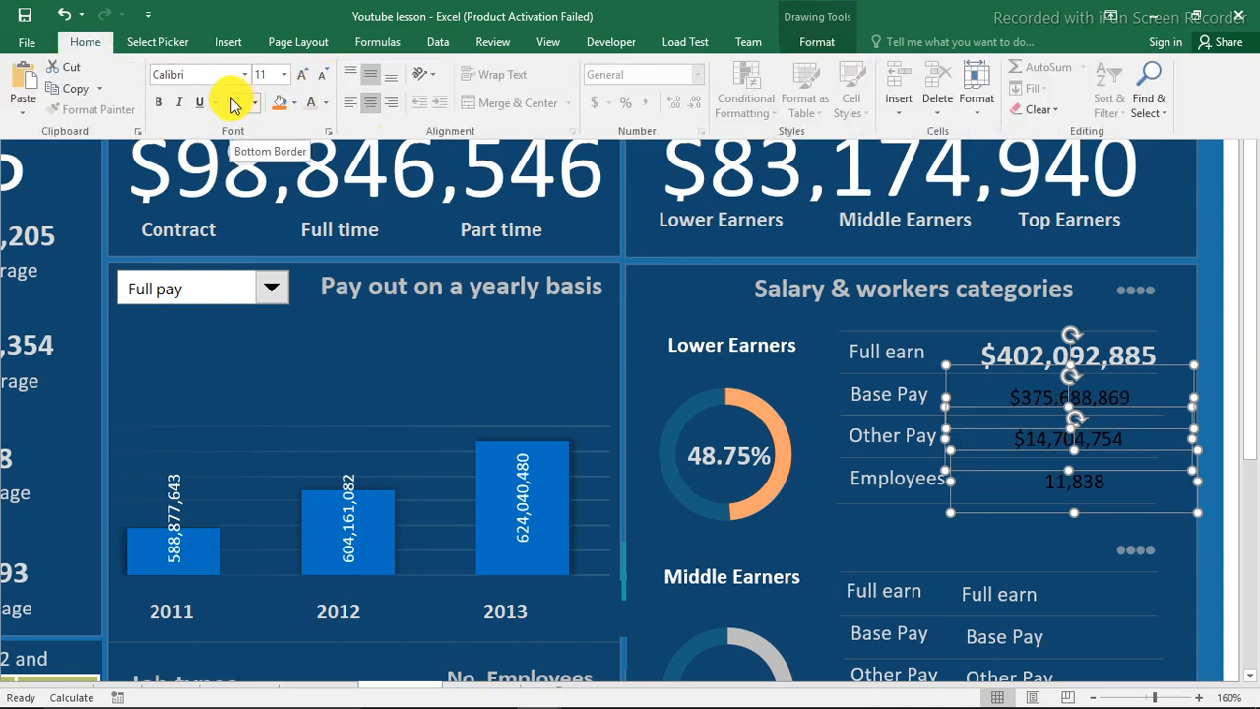
Make the text of the three selected Lower Earners value boxes bold and light grey.
{"action": "left_click", "coordinate": [325, 103]}
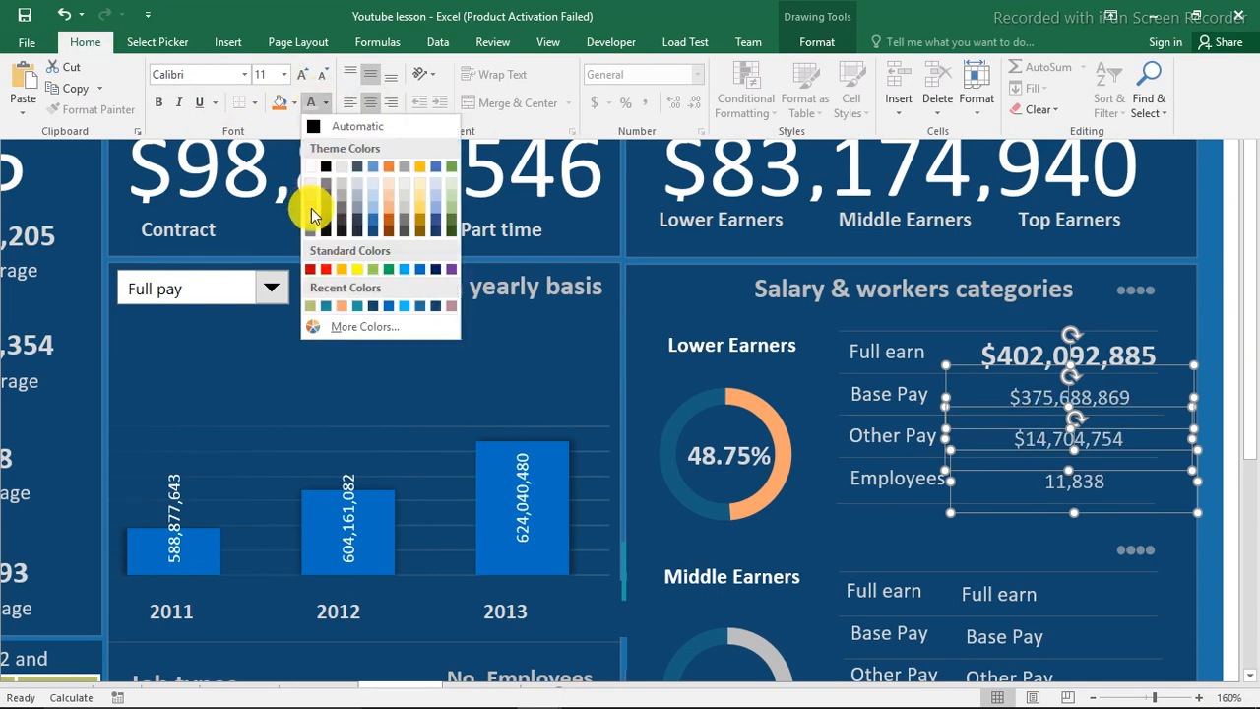
{"action": "left_click", "coordinate": [311, 208]}
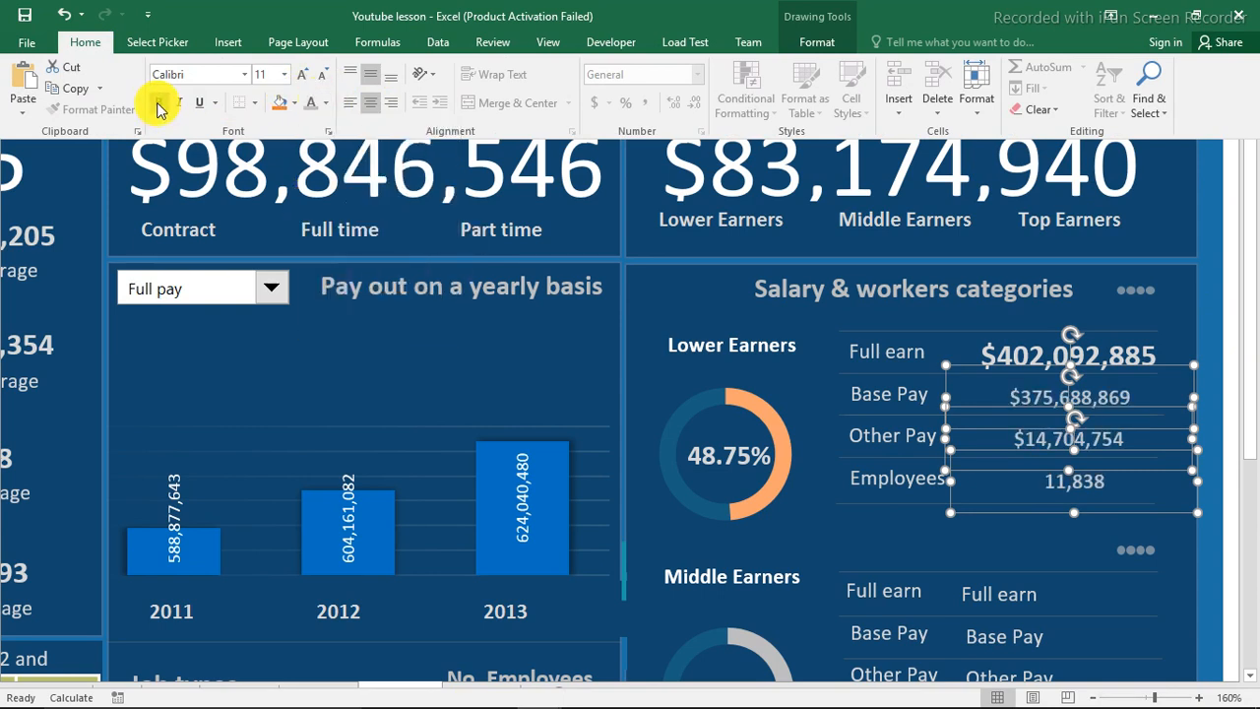
{"action": "left_click", "coordinate": [325, 103]}
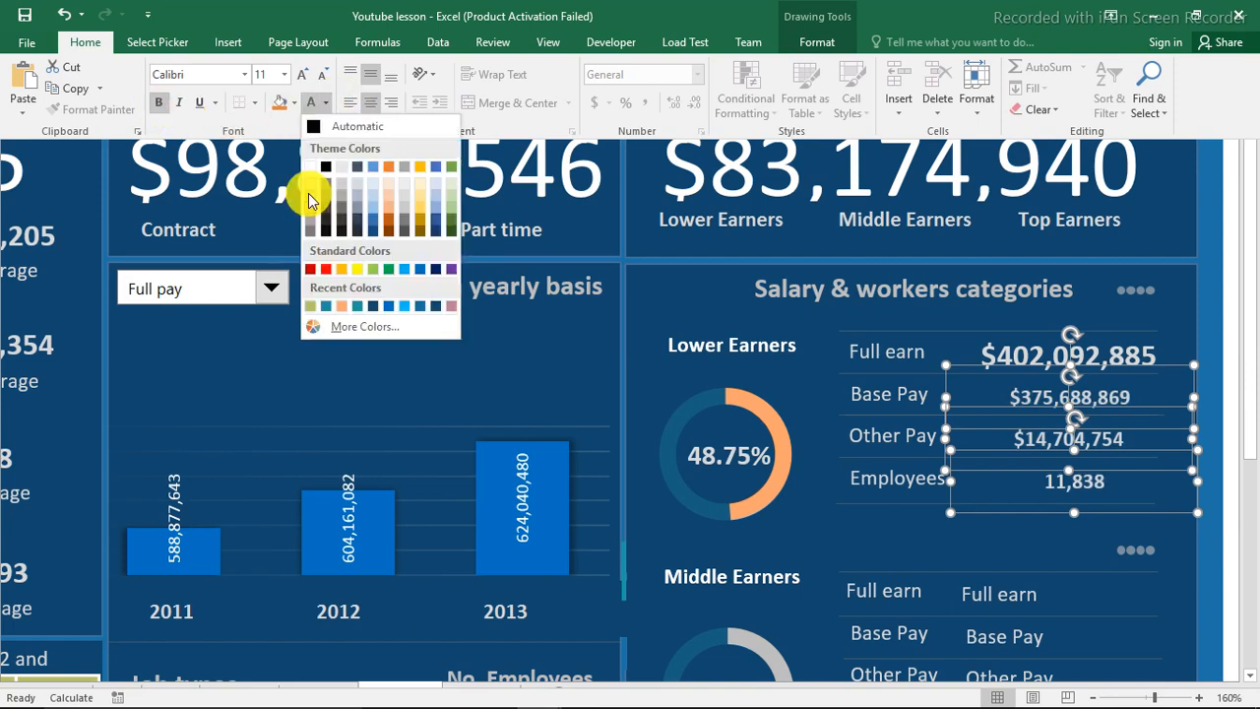
{"action": "left_click", "coordinate": [309, 197]}
{"action": "left_click", "coordinate": [1210, 233]}
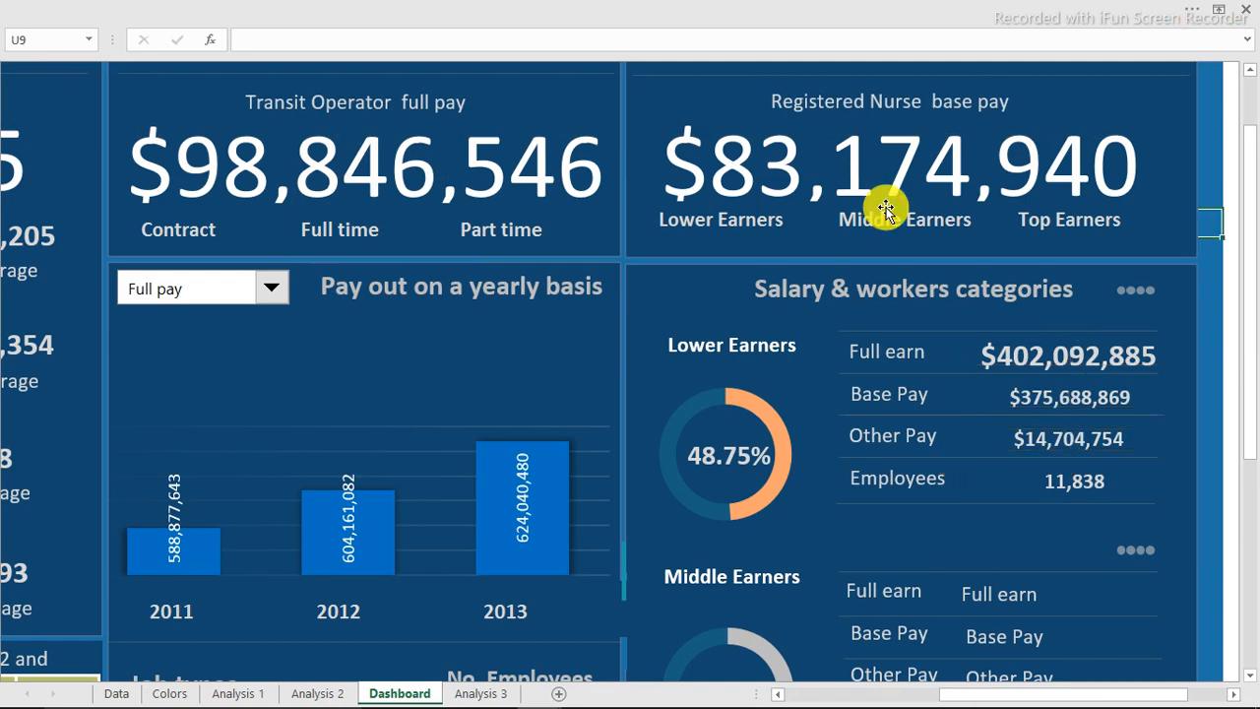
On the Analysis 3 sheet, align the title "Top 6 employees of all time" with Center Across Selection over cells O2:P2.
{"action": "scroll", "coordinate": [1160, 423], "scroll_direction": "down", "scroll_amount": 1}
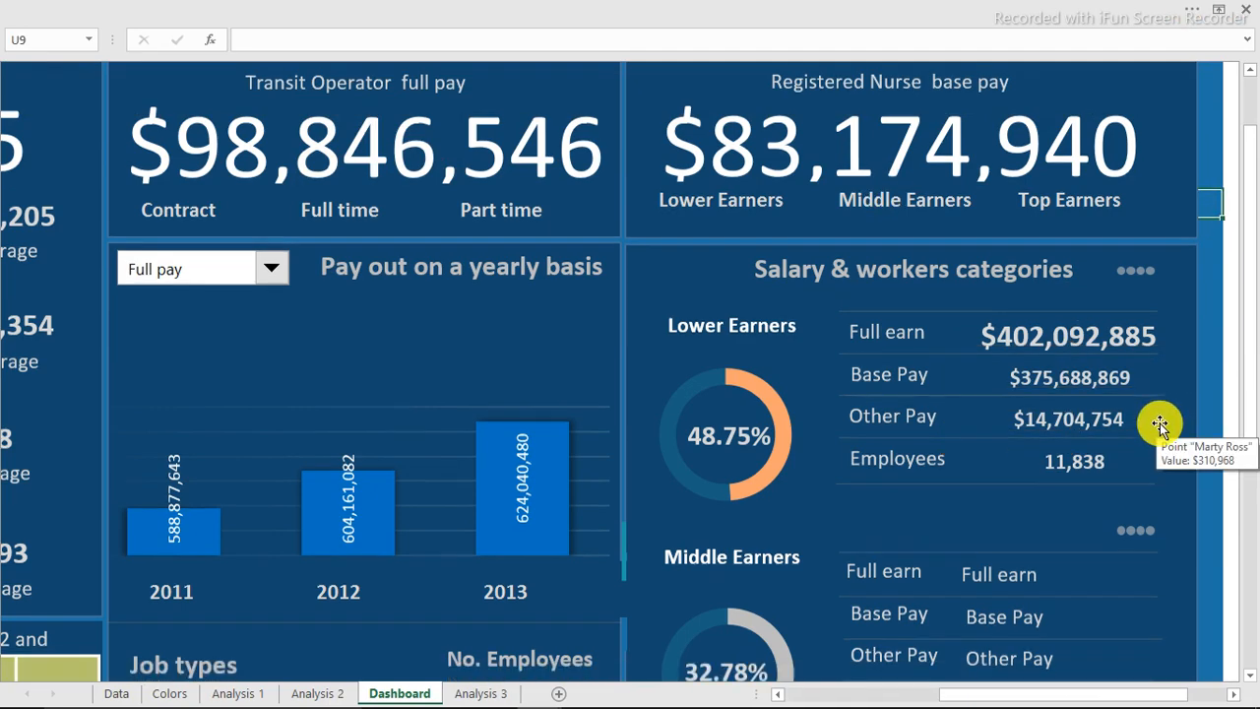
{"action": "scroll", "coordinate": [1160, 423], "scroll_direction": "down", "scroll_amount": 5}
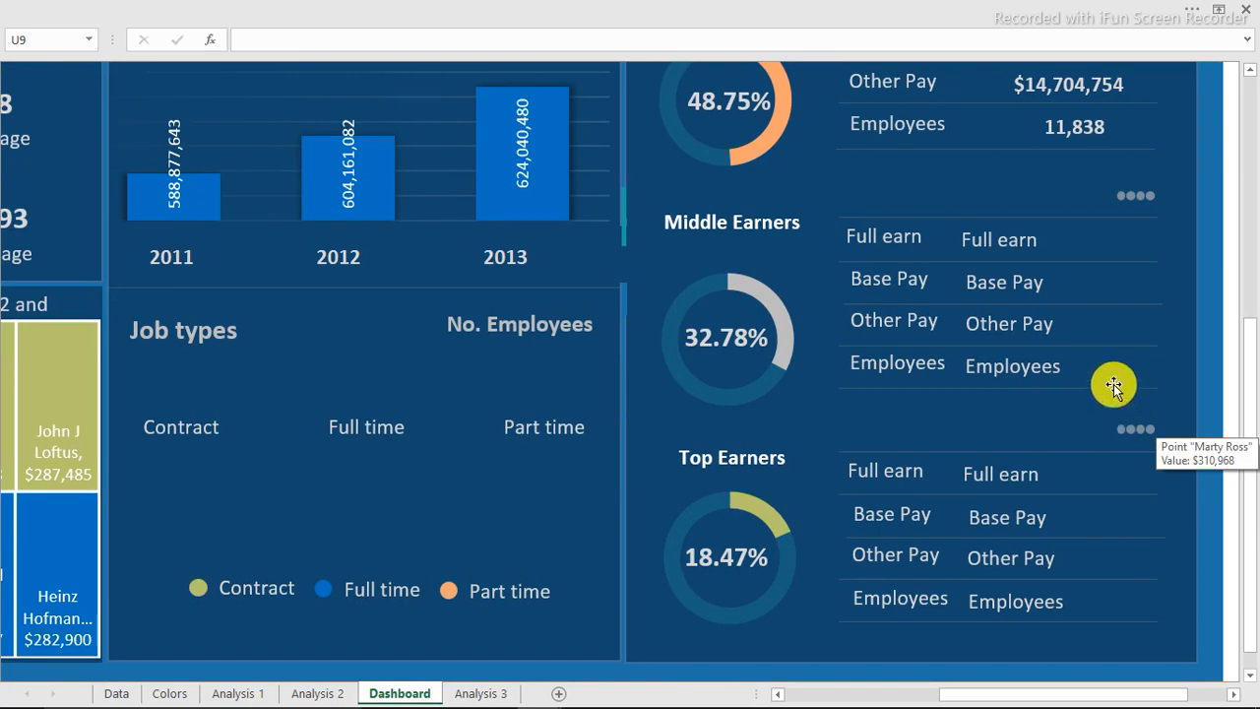
{"action": "scroll", "coordinate": [1113, 384], "scroll_direction": "up", "scroll_amount": 3}
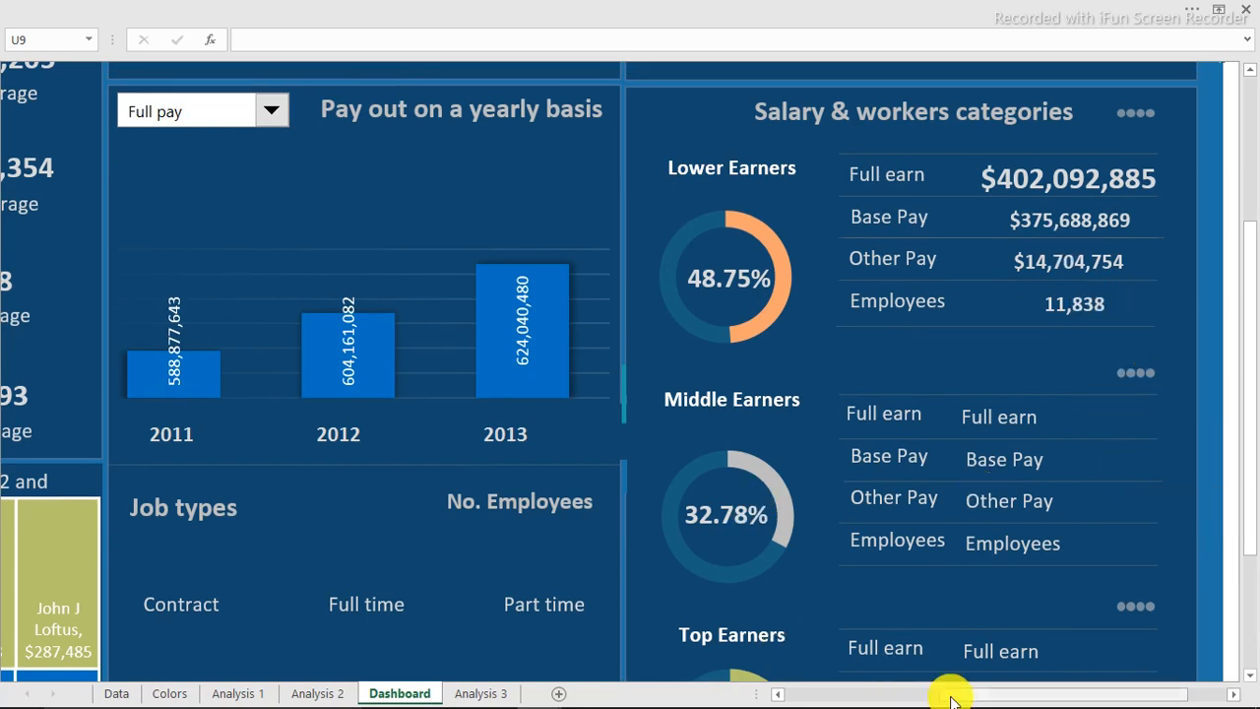
{"action": "left_click_drag", "start_coordinate": [951, 697], "coordinate": [725, 686]}
{"action": "scroll", "coordinate": [618, 620], "scroll_direction": "down", "scroll_amount": 3}
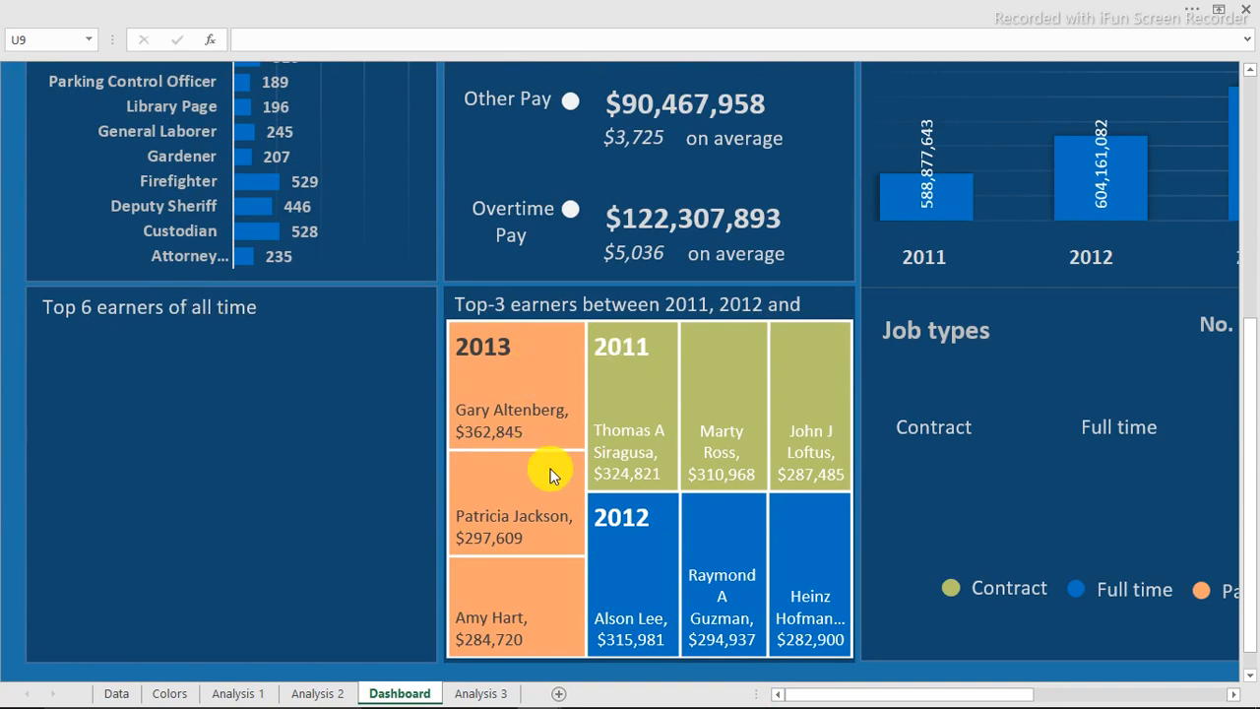
{"action": "left_click", "coordinate": [483, 694]}
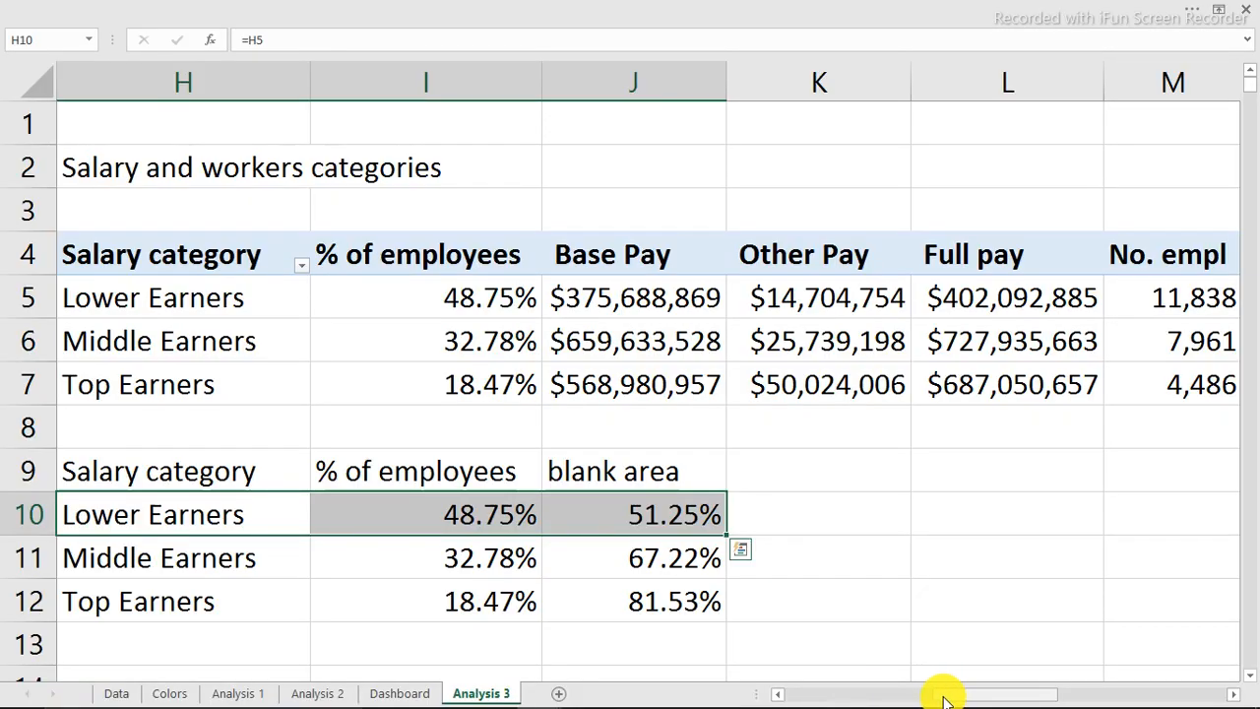
{"action": "left_click_drag", "start_coordinate": [943, 697], "coordinate": [1035, 693]}
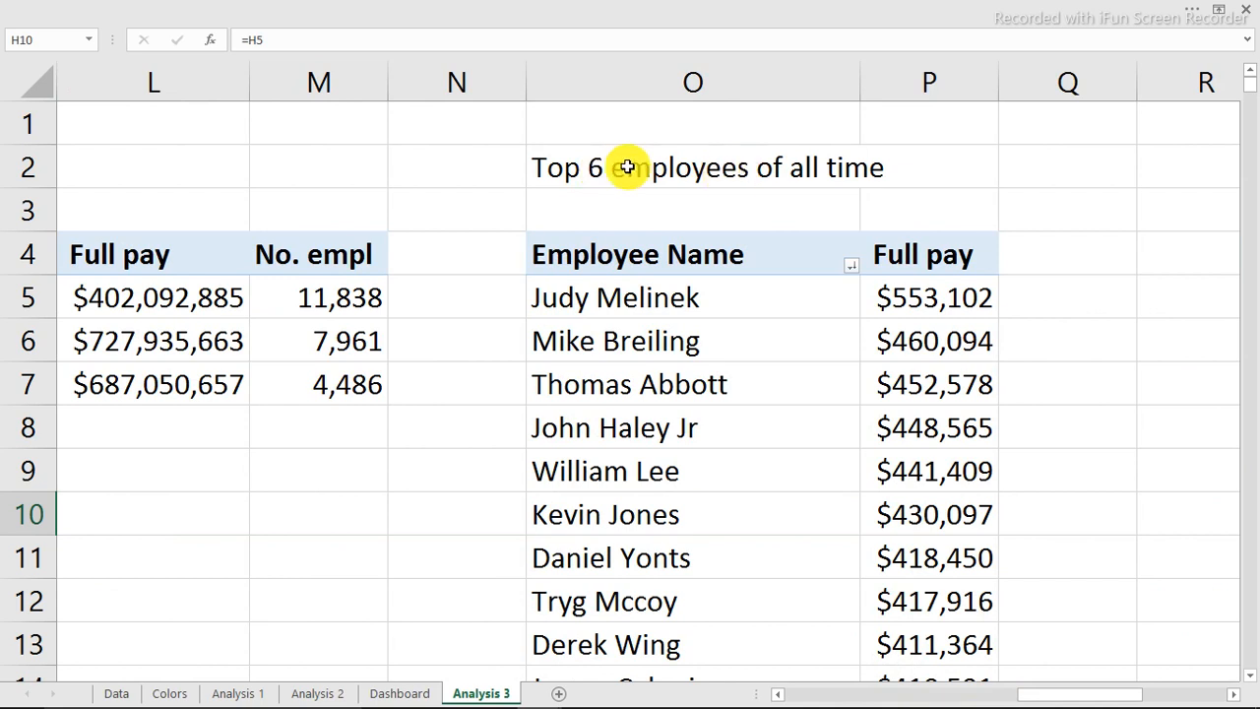
{"action": "left_click_drag", "start_coordinate": [571, 166], "coordinate": [891, 183]}
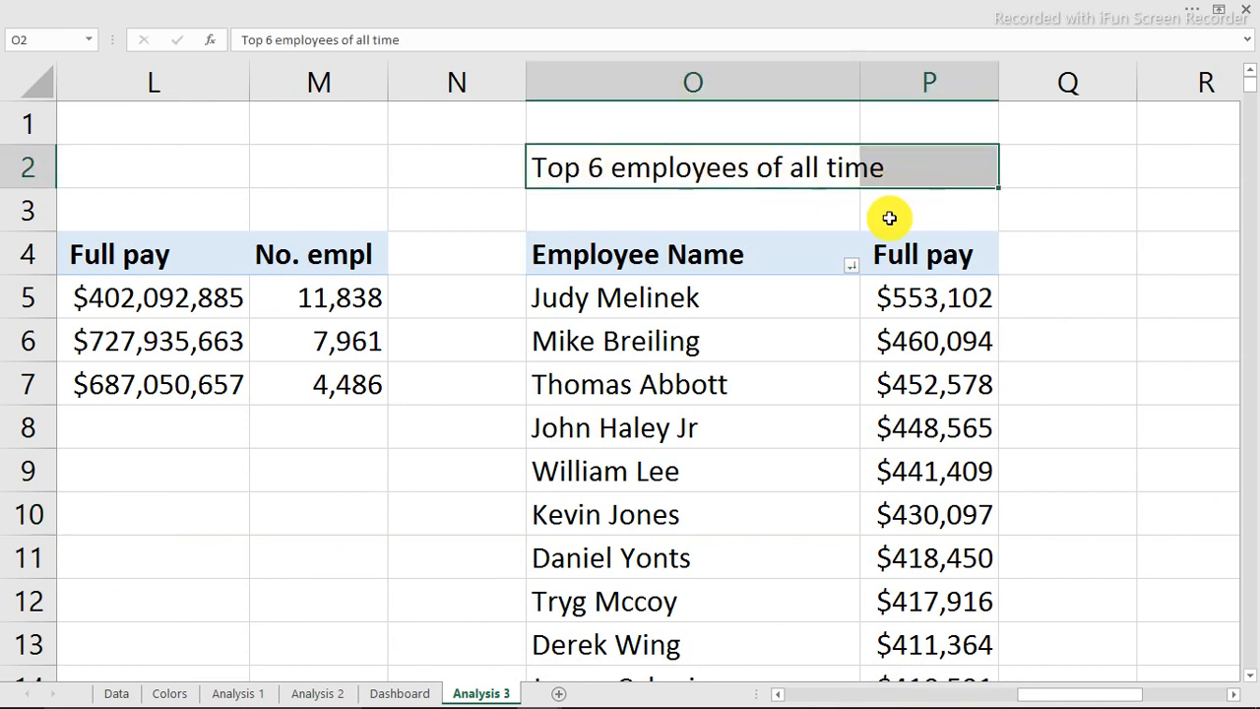
{"action": "key", "text": "ctrl+1"}
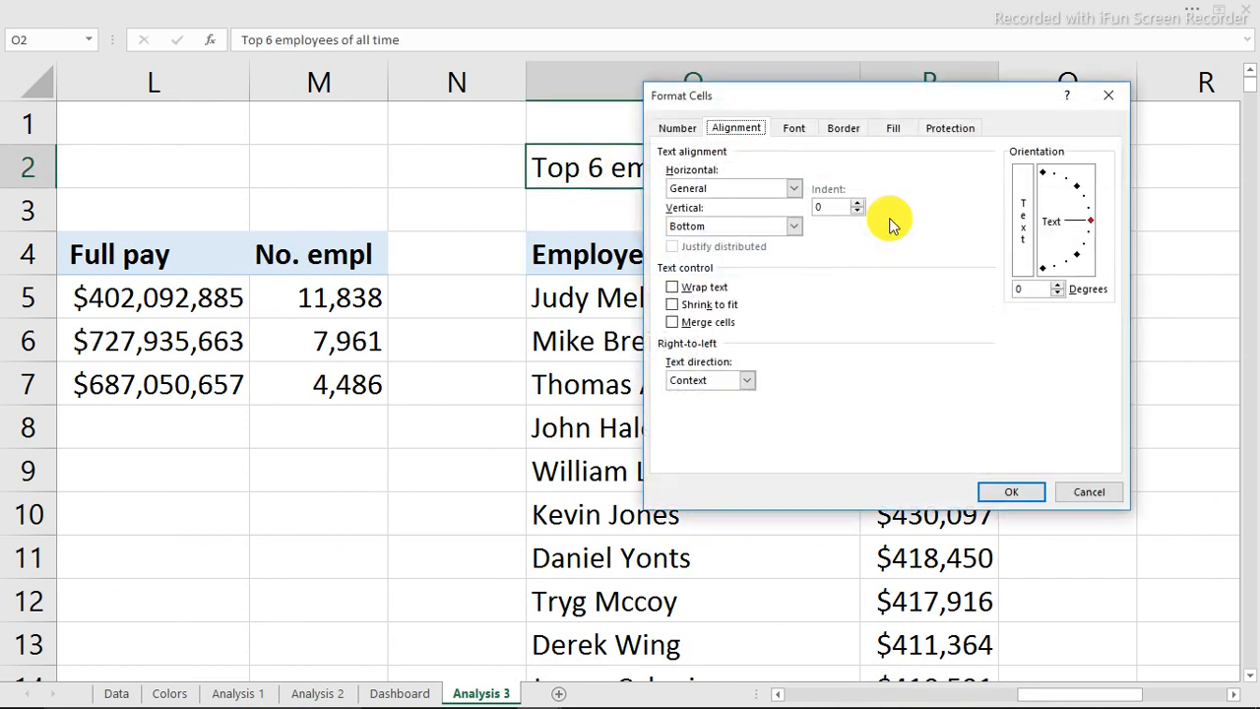
{"action": "left_click", "coordinate": [793, 188]}
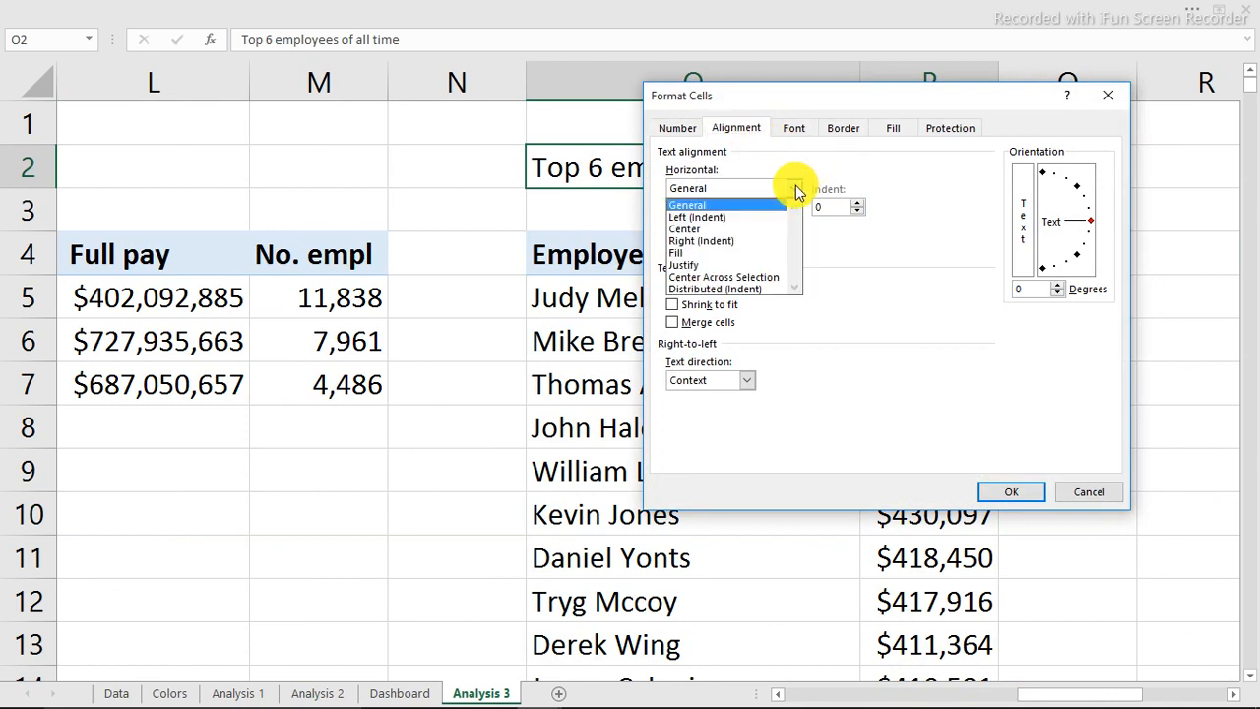
{"action": "left_click", "coordinate": [756, 282]}
{"action": "left_click", "coordinate": [1006, 492]}
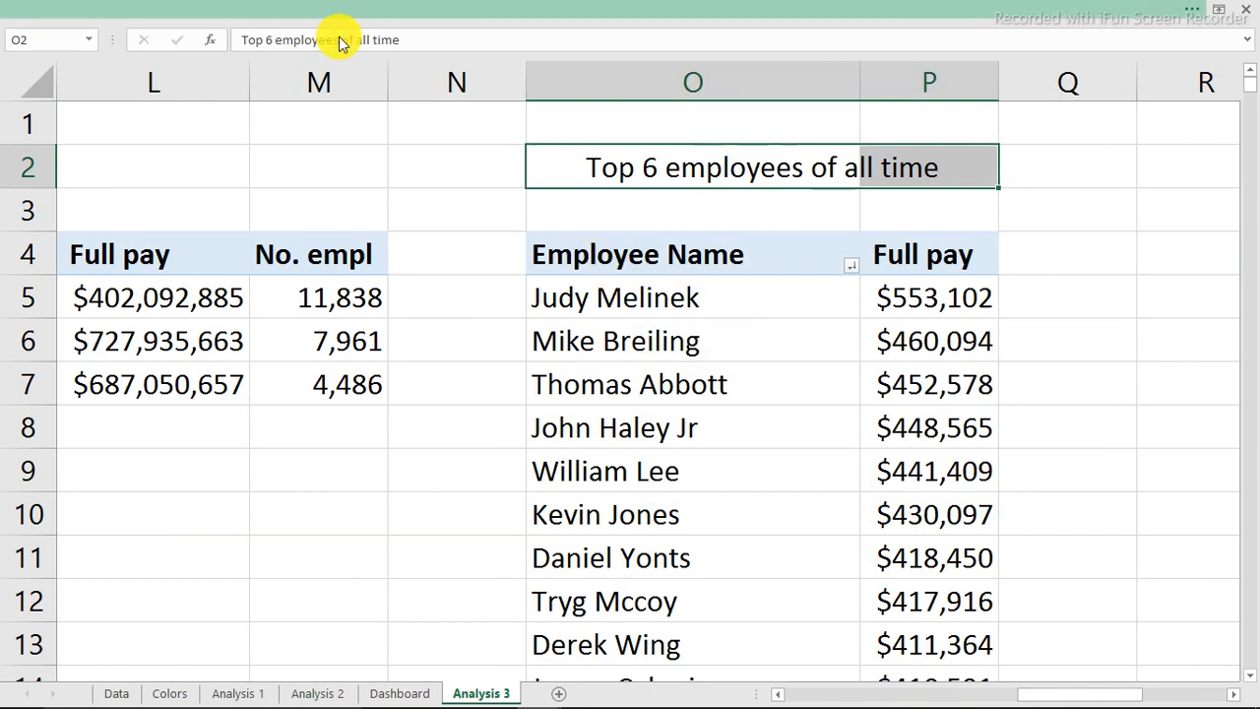
Format the "Top 6 employees of all time" title with a dark blue fill and bold white text.
{"action": "left_click", "coordinate": [282, 103]}
{"action": "left_click", "coordinate": [311, 103]}
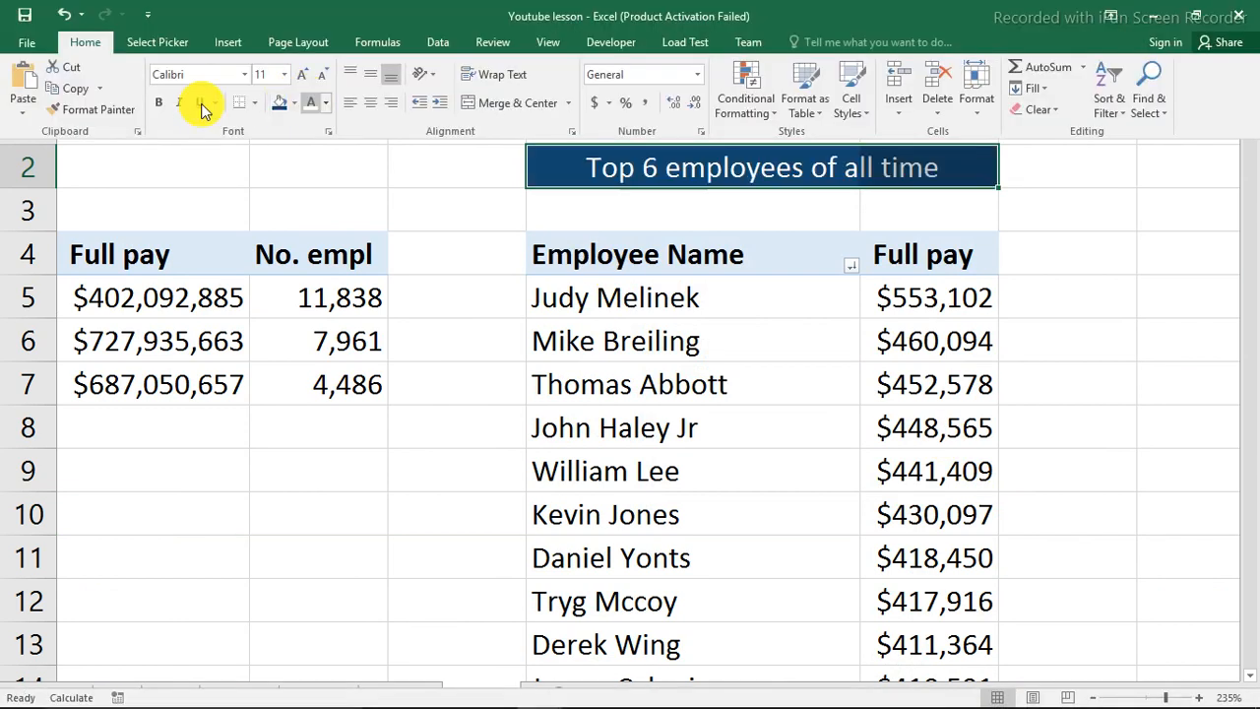
{"action": "left_click", "coordinate": [160, 102]}
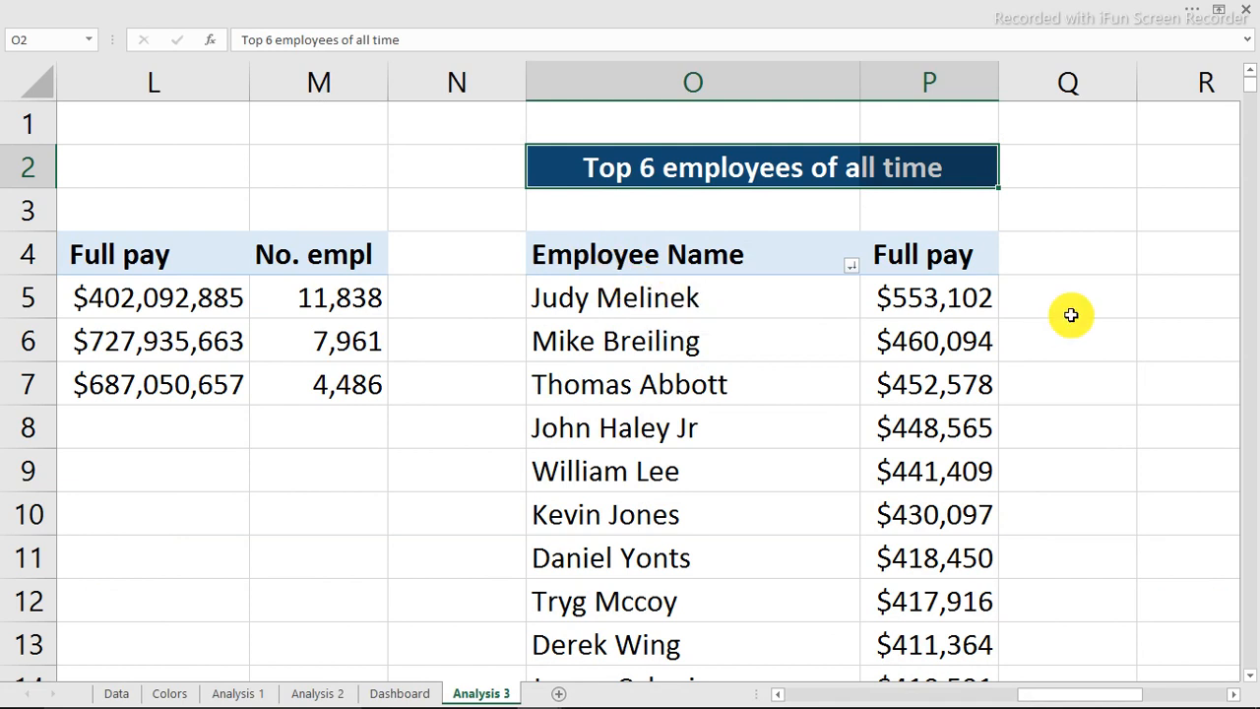
Sort the employee PivotTable by Full pay from largest to smallest.
{"action": "left_click", "coordinate": [952, 298]}
{"action": "right_click", "coordinate": [951, 299]}
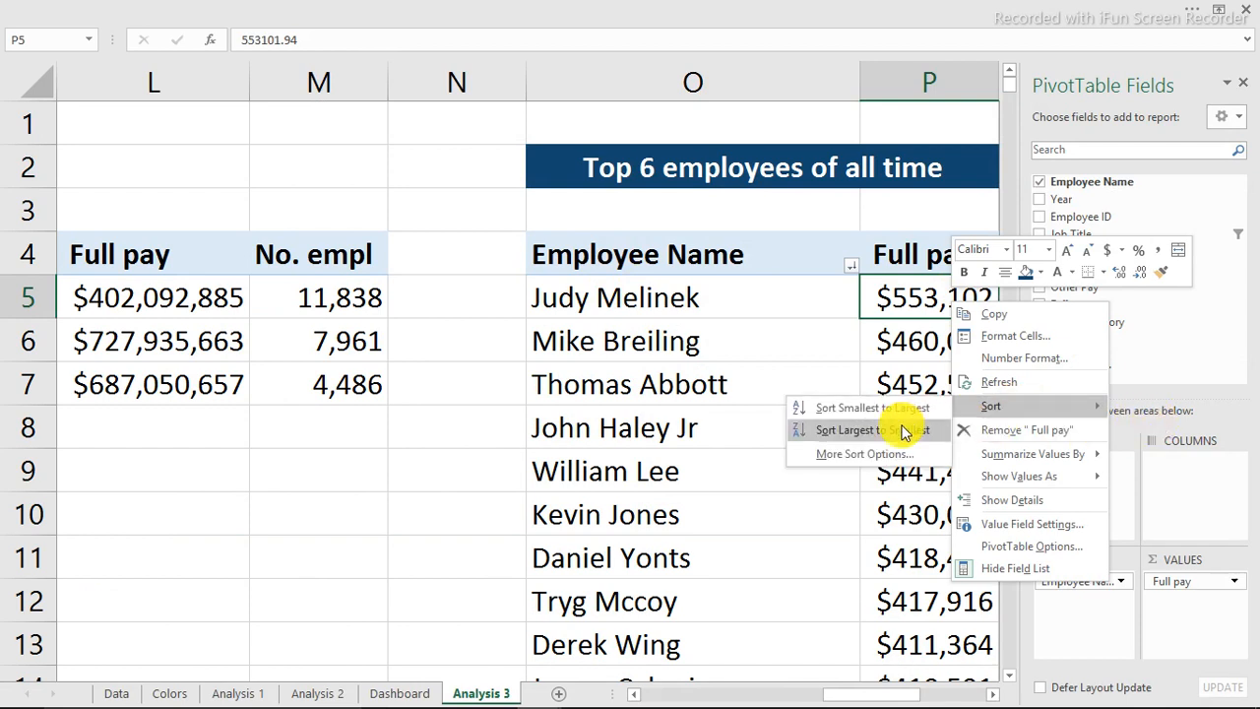
{"action": "left_click", "coordinate": [901, 430]}
{"action": "left_click", "coordinate": [908, 341]}
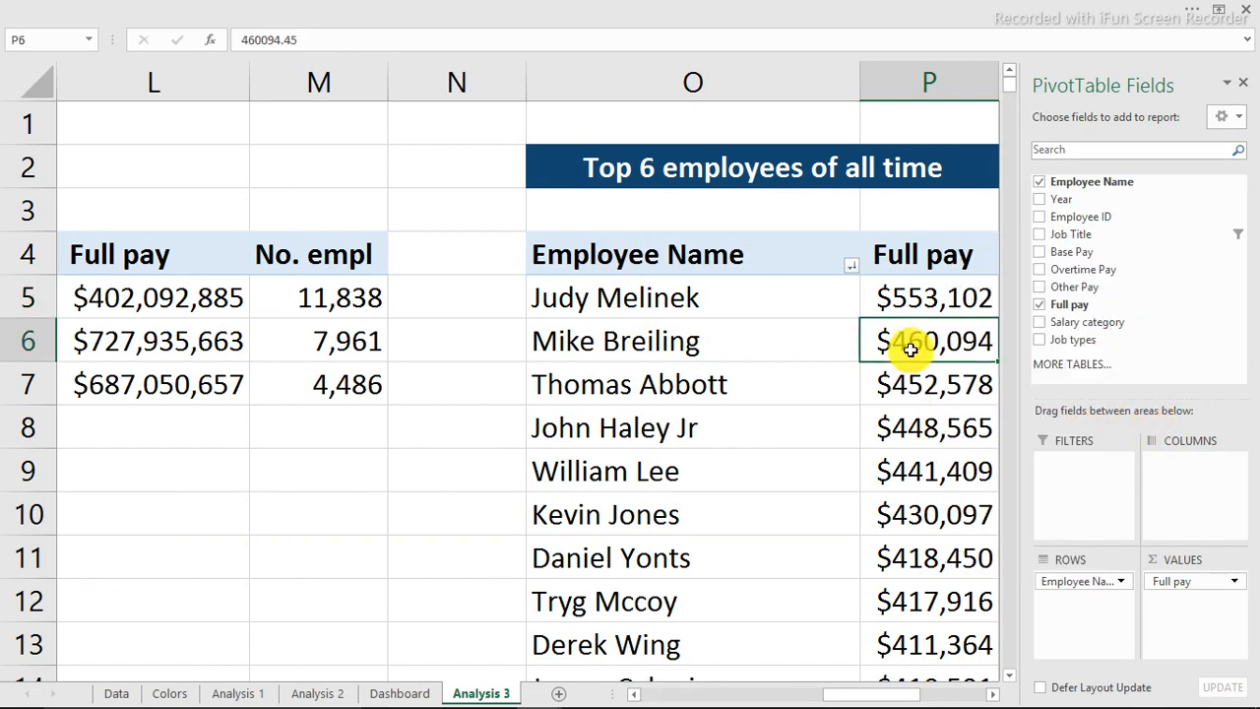
Filter the employee PivotTable to keep only the first six employee names, in cells O5:O10.
{"action": "left_click_drag", "start_coordinate": [632, 294], "coordinate": [636, 522]}
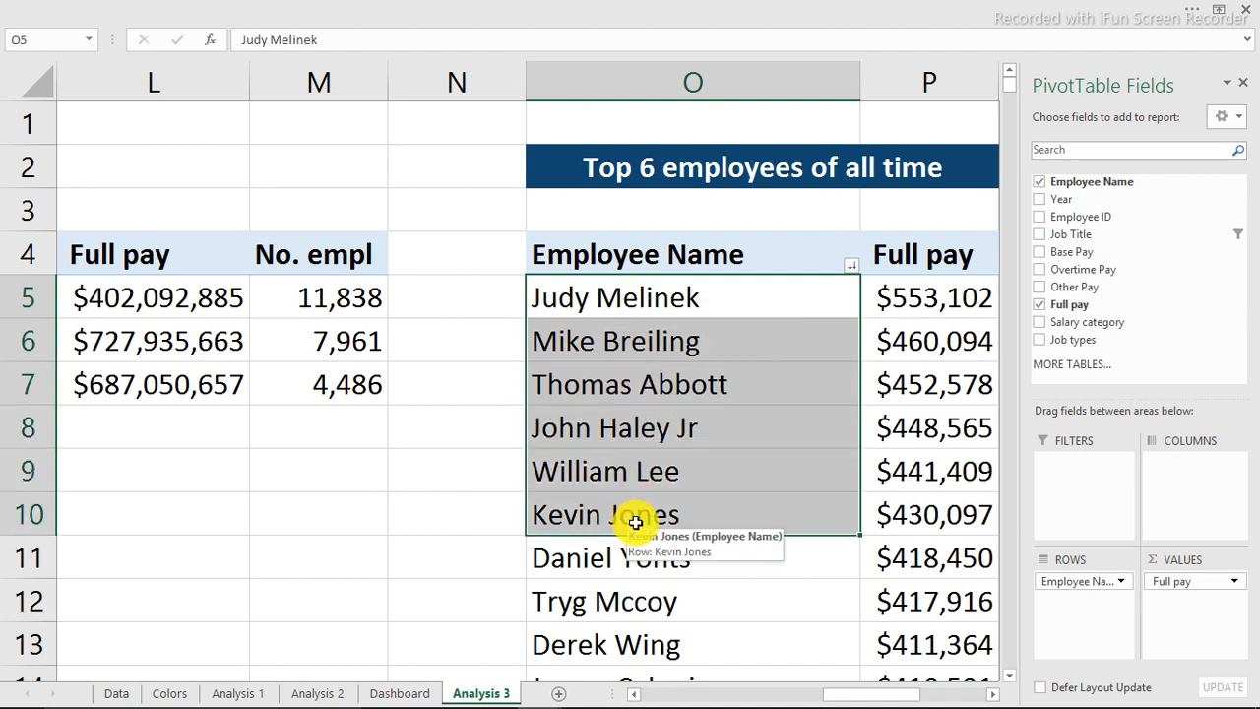
{"action": "right_click", "coordinate": [636, 522]}
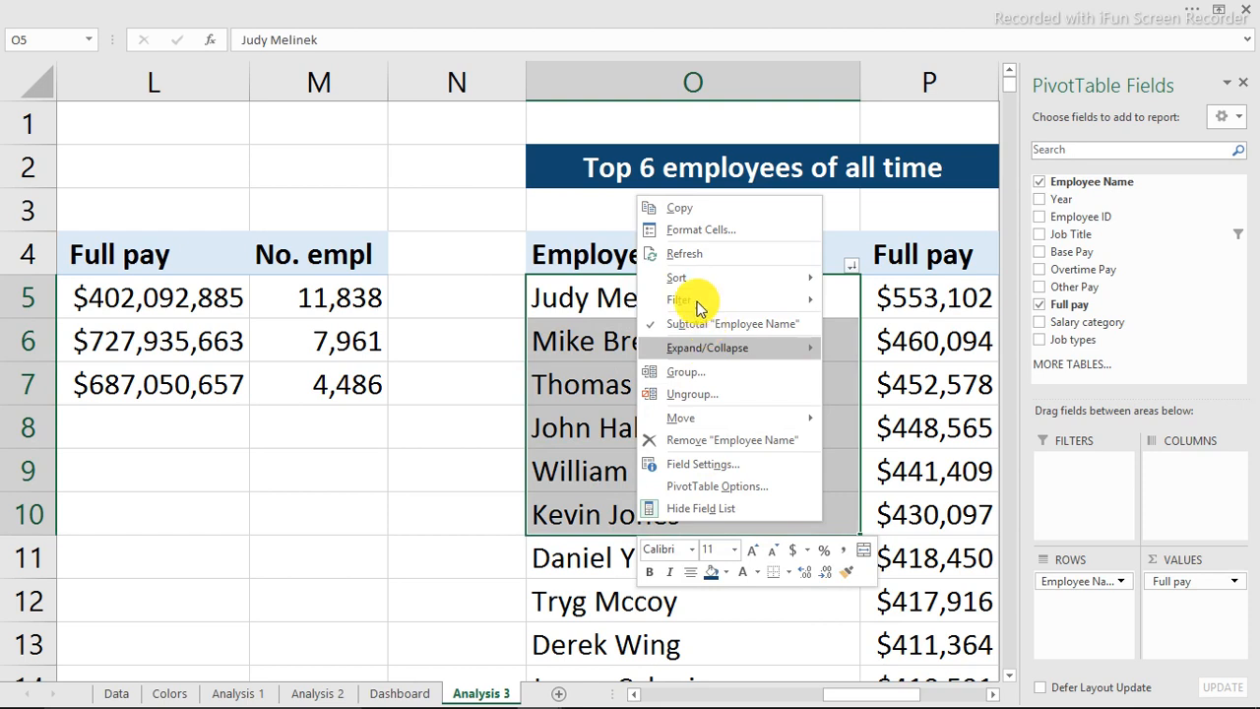
{"action": "mouse_move", "coordinate": [713, 303]}
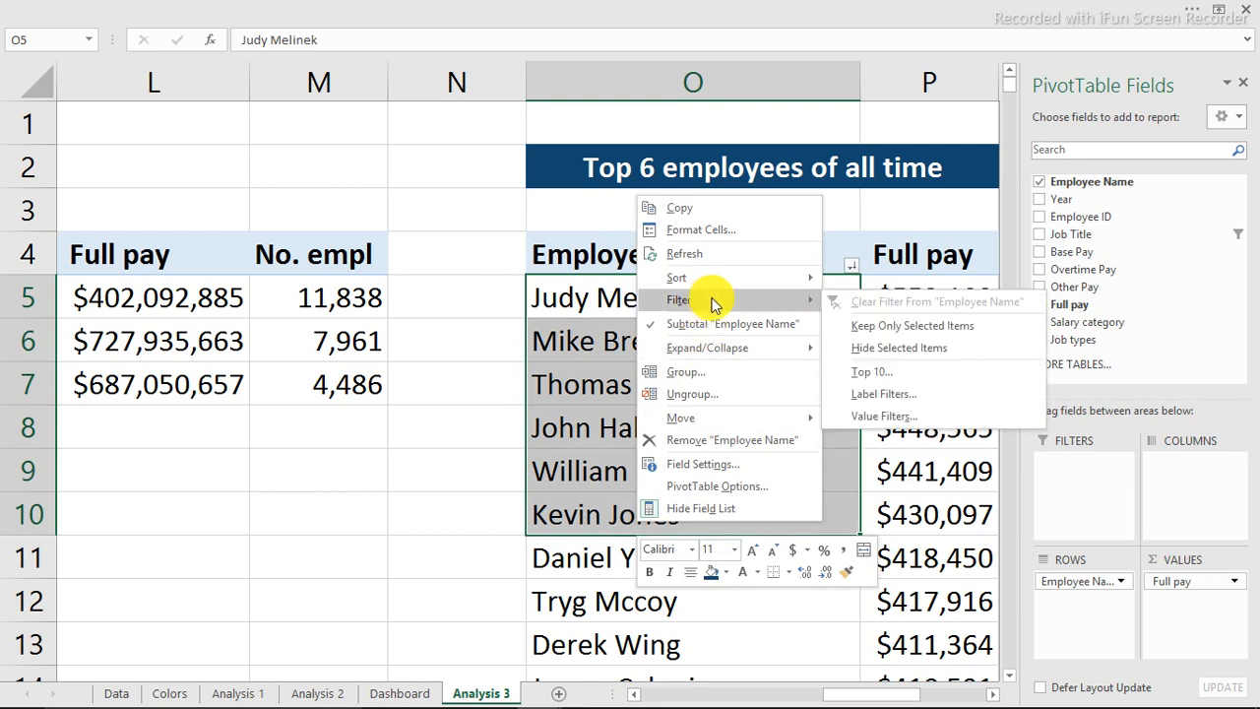
{"action": "left_click", "coordinate": [894, 335]}
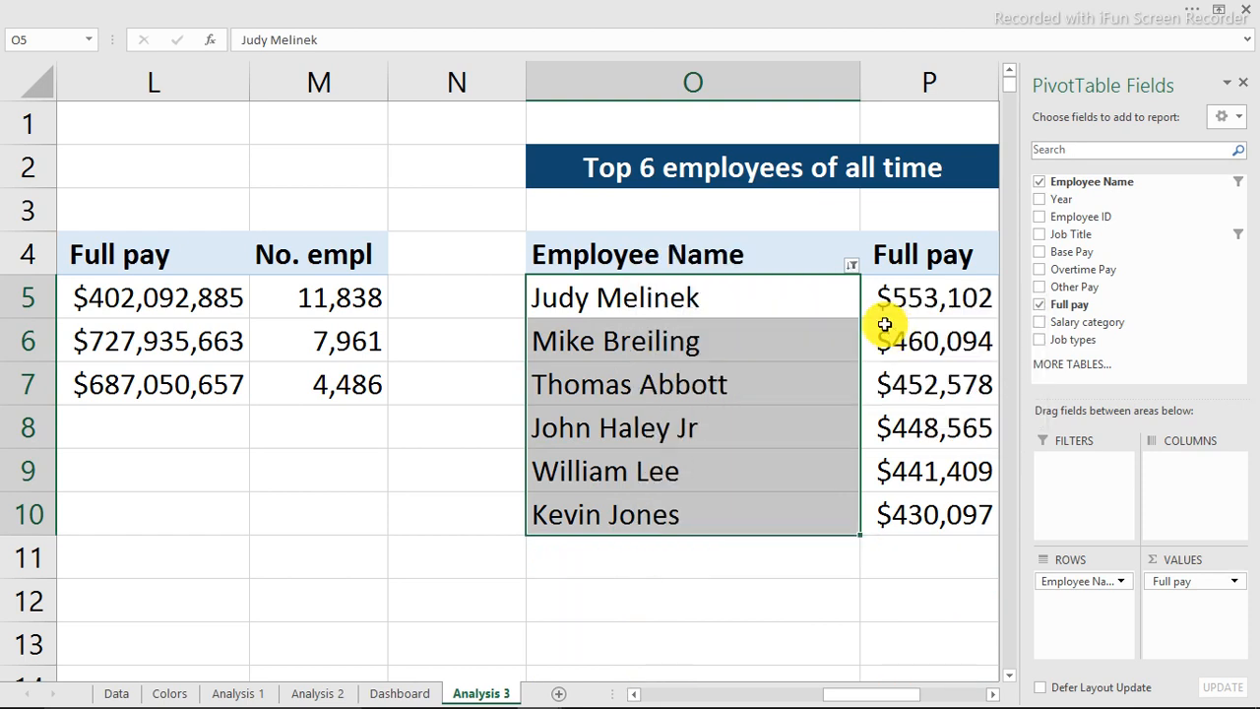
Insert a Clustered Bar PivotChart from the employee Full pay PivotTable on Analysis 3.
{"action": "left_click", "coordinate": [799, 307]}
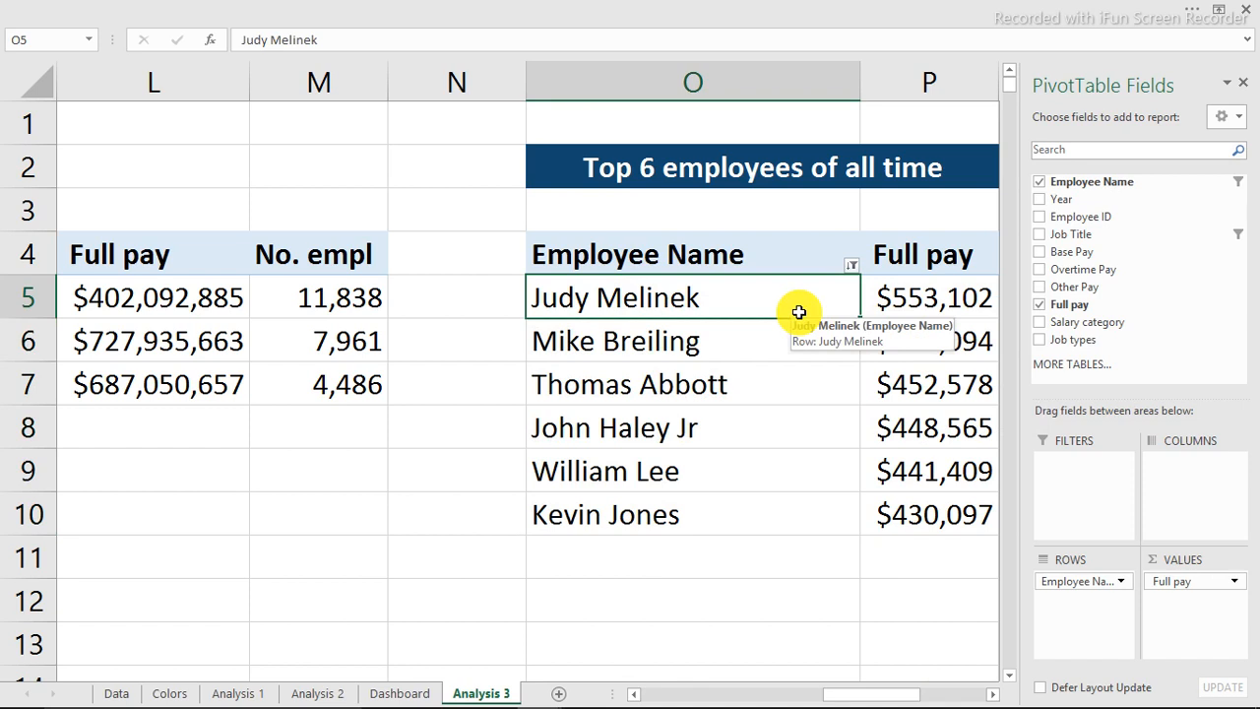
{"action": "left_click", "coordinate": [571, 9]}
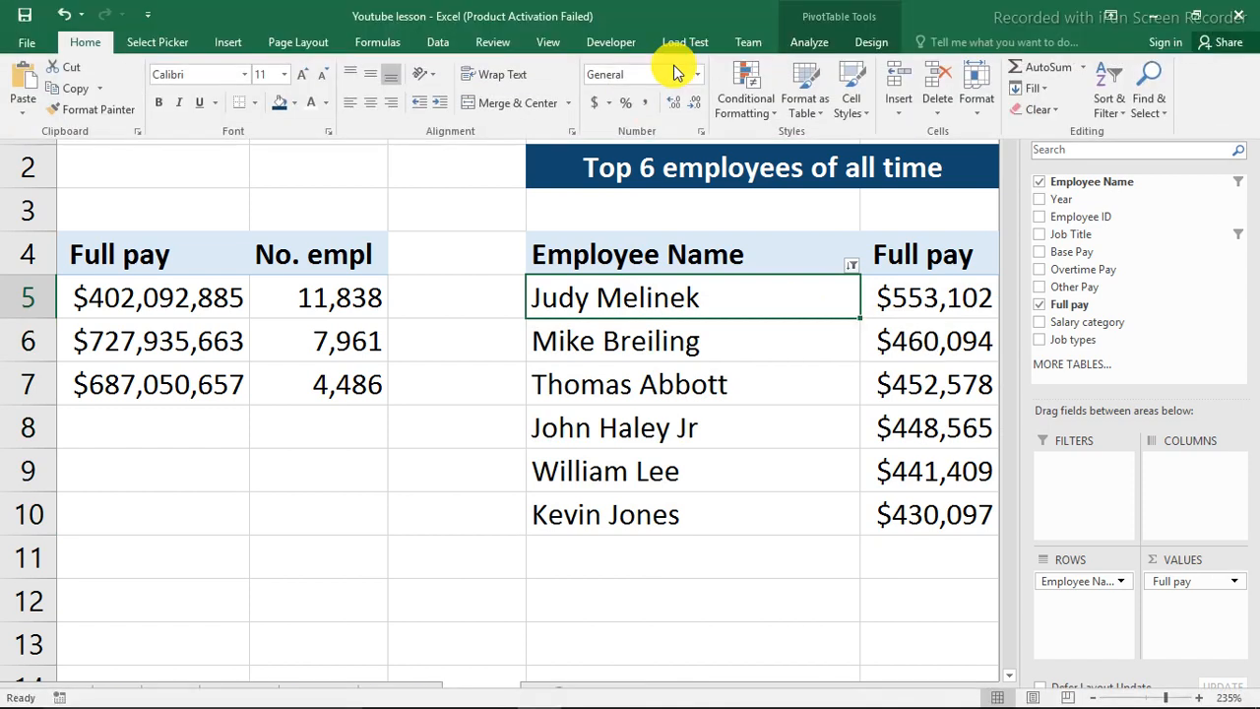
{"action": "left_click", "coordinate": [811, 44]}
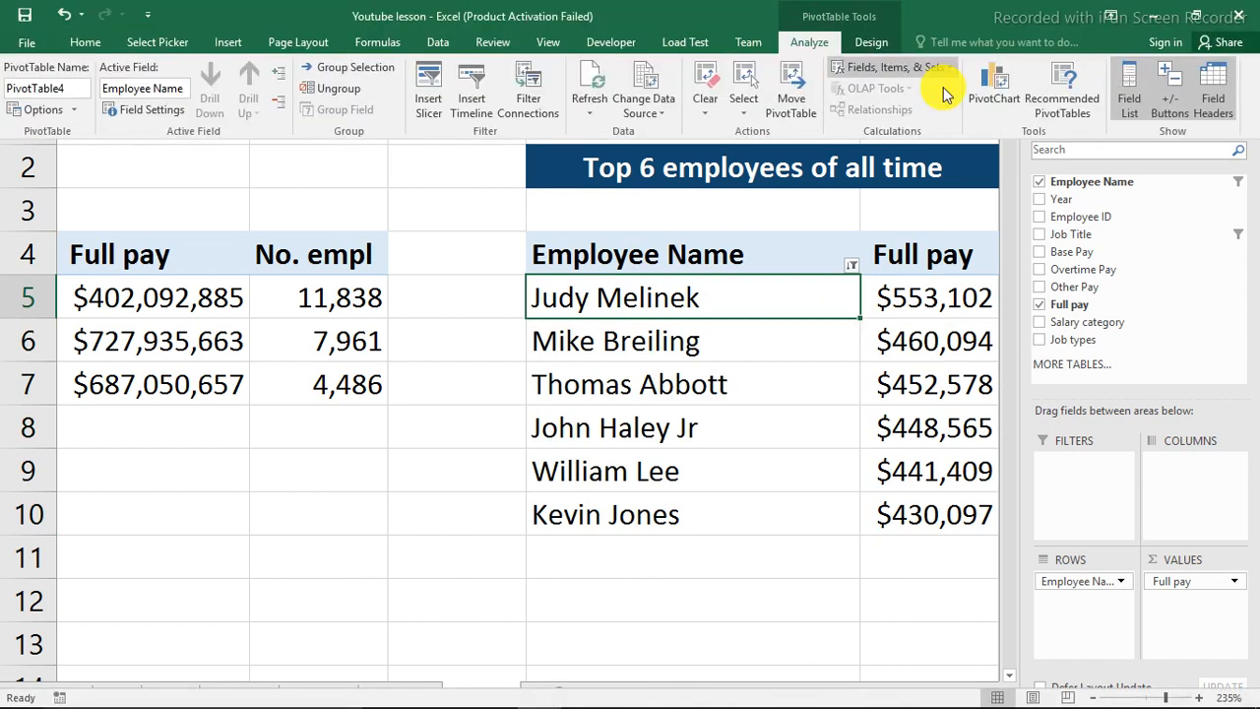
{"action": "left_click", "coordinate": [996, 87]}
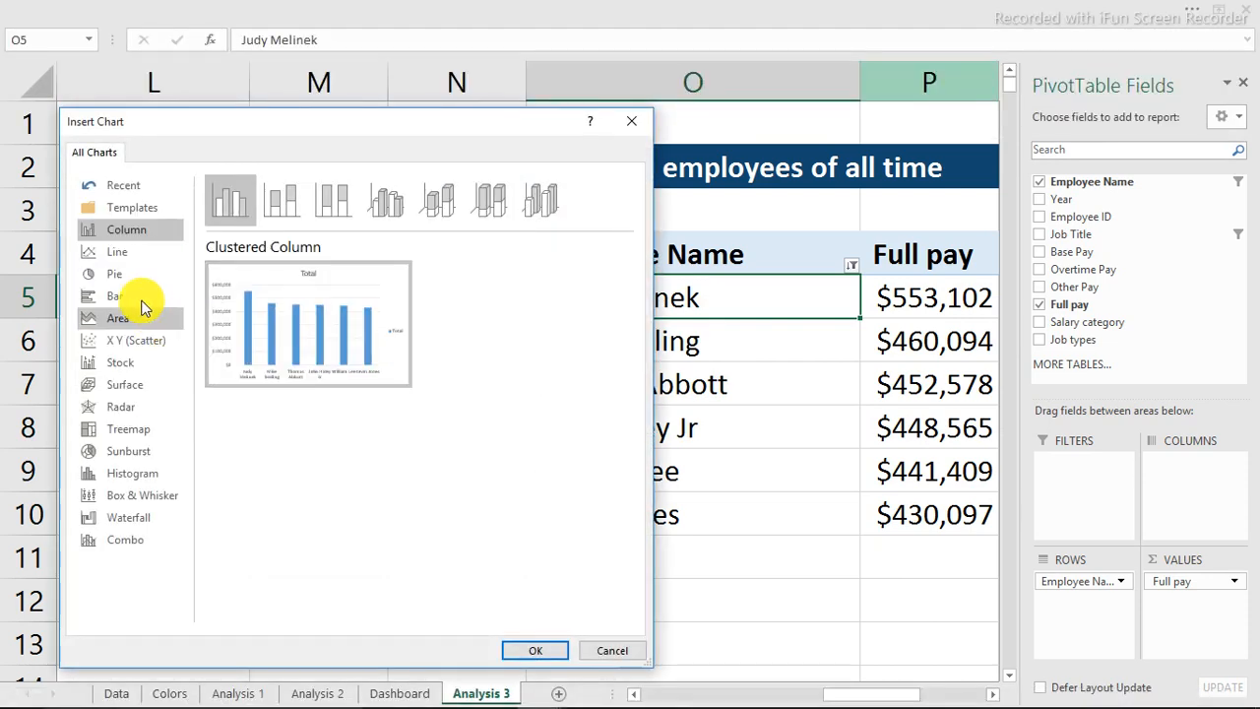
{"action": "left_click", "coordinate": [127, 294]}
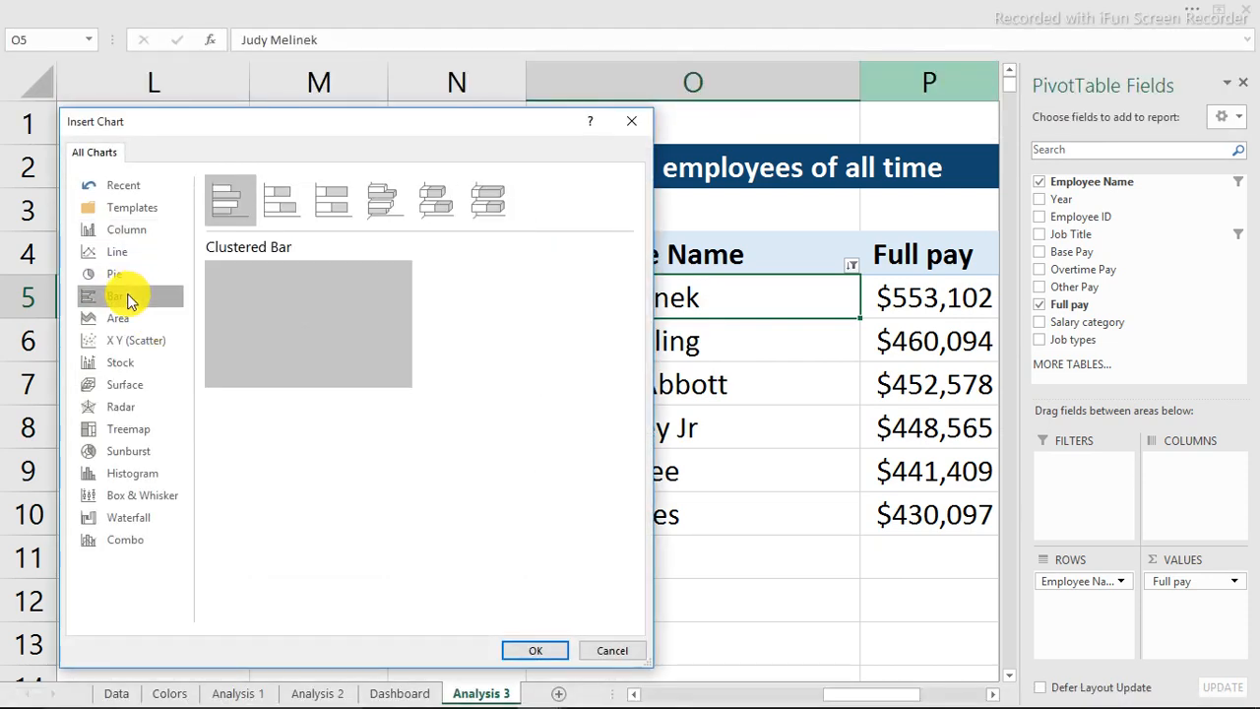
{"action": "left_click", "coordinate": [540, 652]}
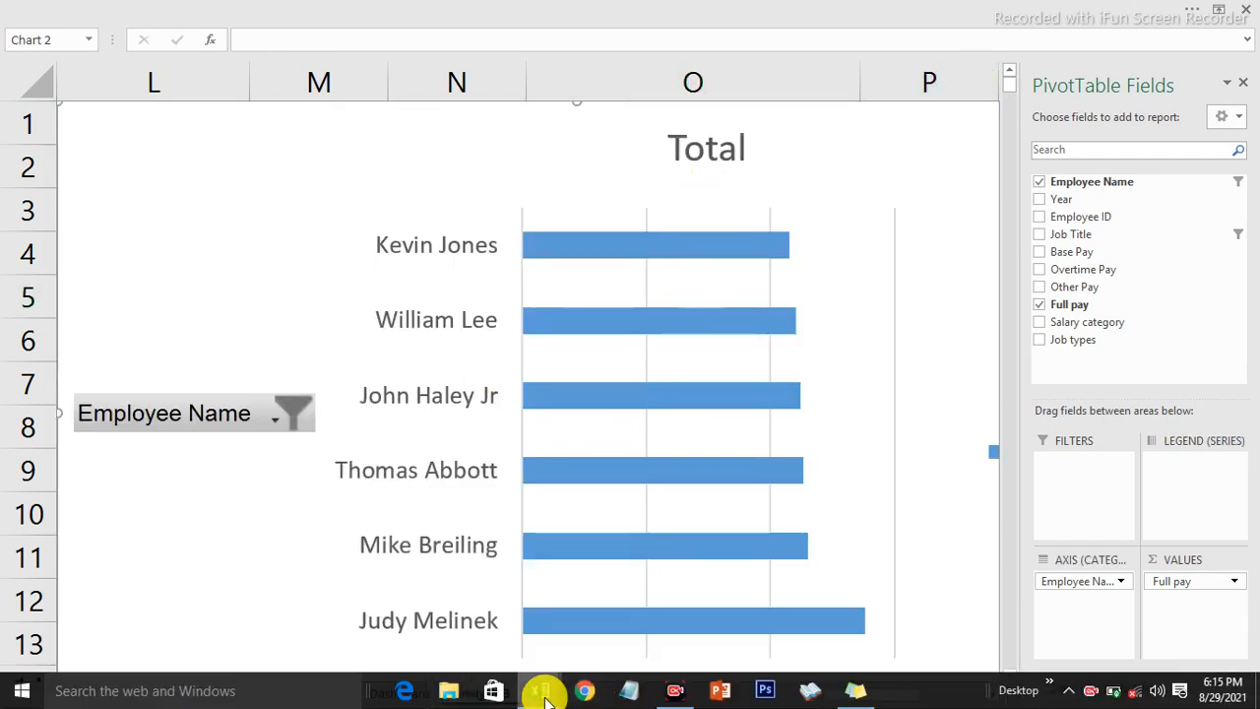
Shrink the new bar chart and place it below the title row, spanning columns L to O.
{"action": "mouse_move", "coordinate": [545, 694]}
{"action": "mouse_move", "coordinate": [638, 642]}
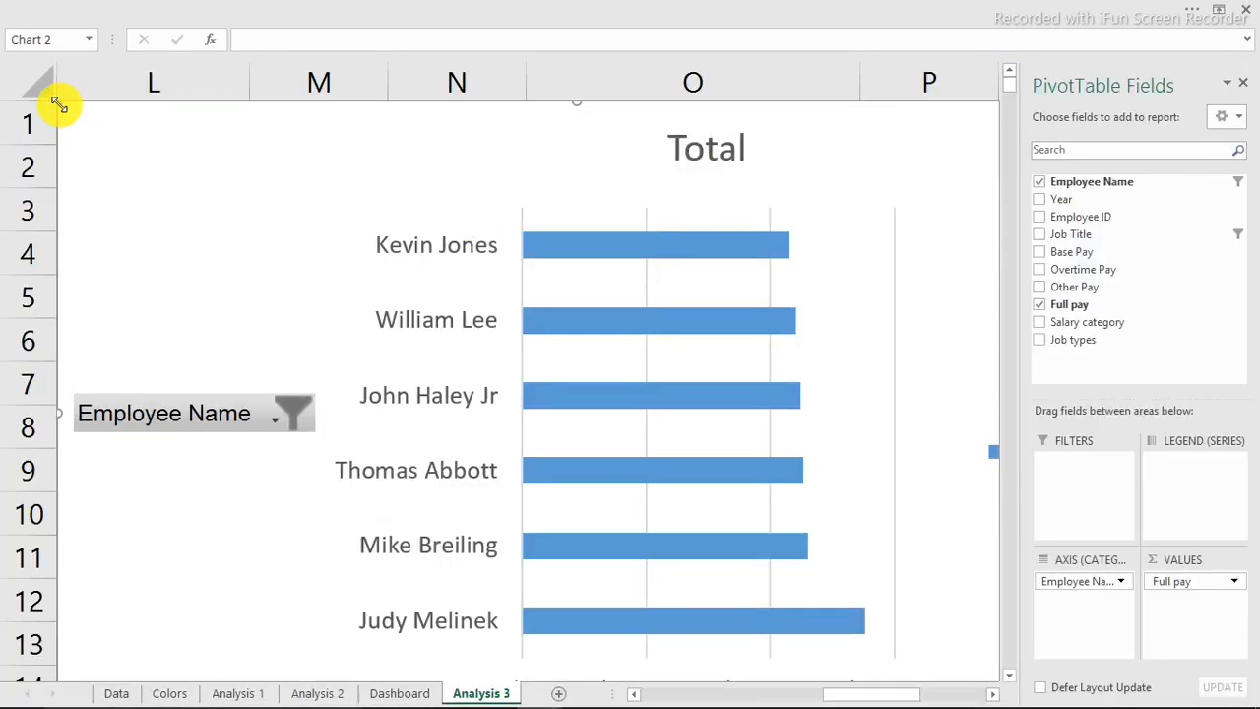
{"action": "left_click_drag", "start_coordinate": [58, 103], "coordinate": [299, 258]}
{"action": "left_click_drag", "start_coordinate": [677, 258], "coordinate": [417, 197]}
Remove the legend, horizontal value axis, all field buttons and the title from the bar chart.
{"action": "left_click", "coordinate": [798, 478]}
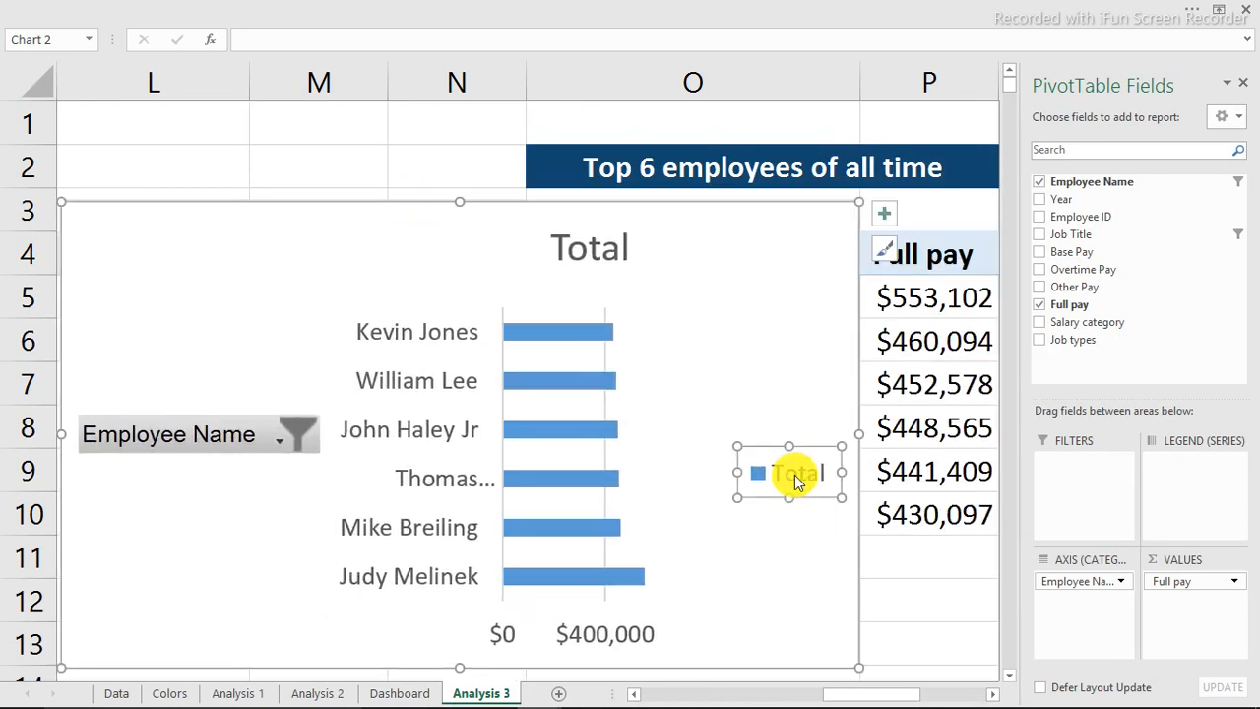
{"action": "key", "text": "Delete"}
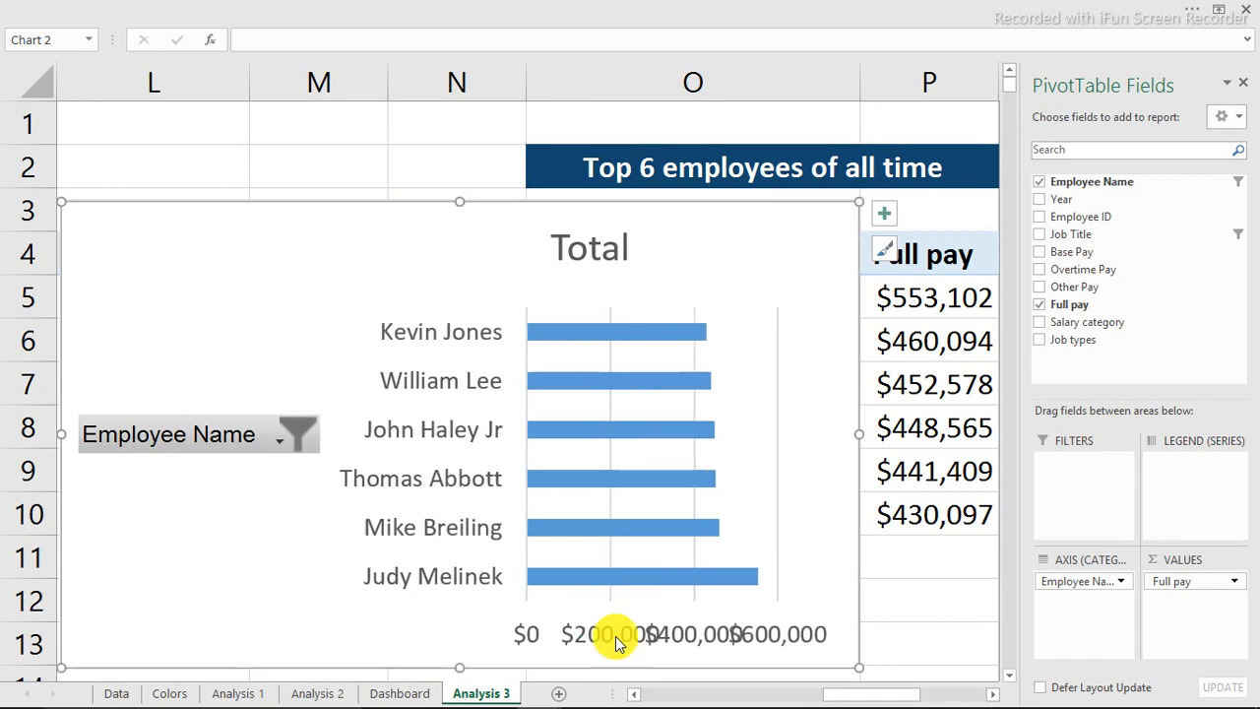
{"action": "left_click", "coordinate": [608, 642]}
{"action": "key", "text": "Delete"}
{"action": "right_click", "coordinate": [197, 437]}
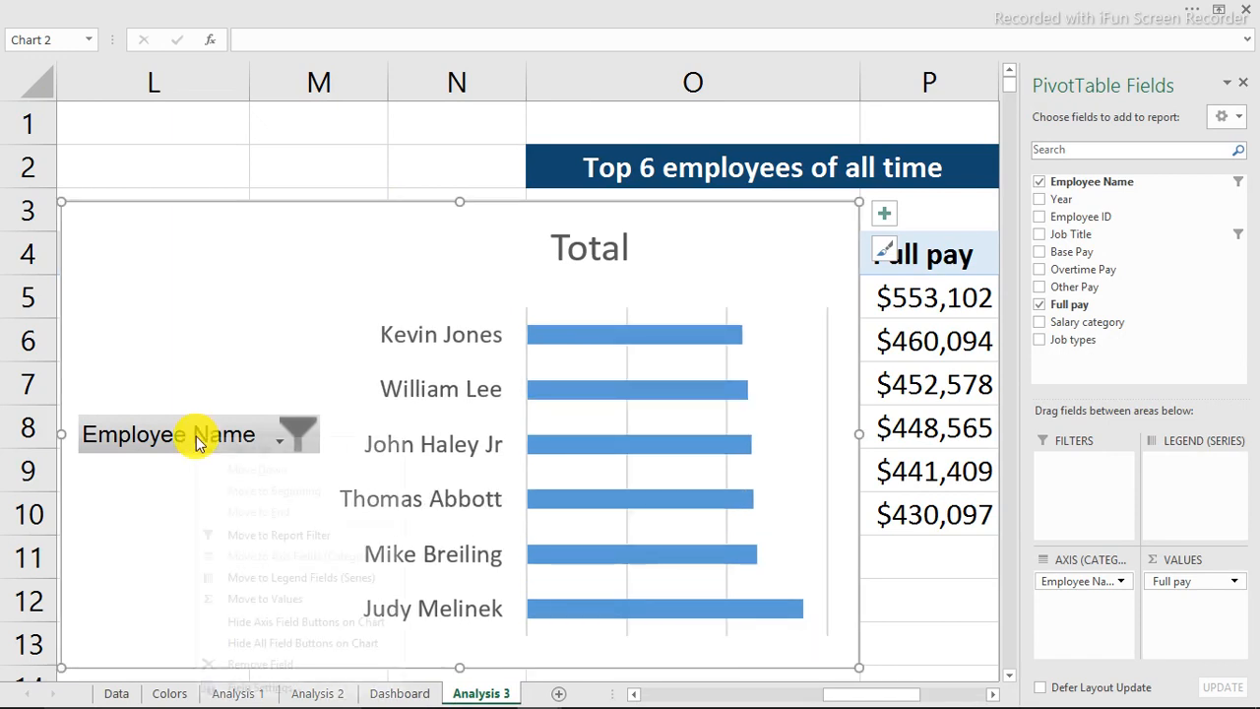
{"action": "left_click", "coordinate": [286, 645]}
{"action": "left_click", "coordinate": [463, 248]}
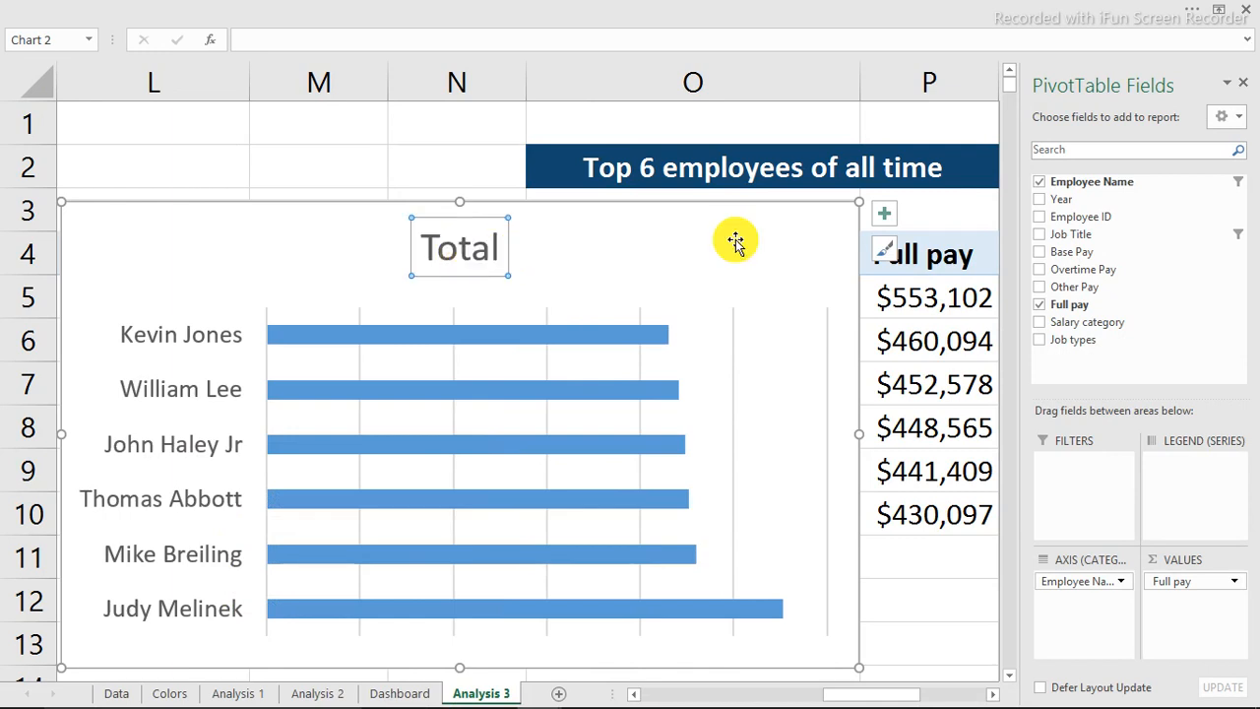
{"action": "key", "text": "Delete"}
Shrink the bar chart, close the PivotTable field list, and place the chart over columns P to S.
{"action": "left_click_drag", "start_coordinate": [844, 205], "coordinate": [460, 196]}
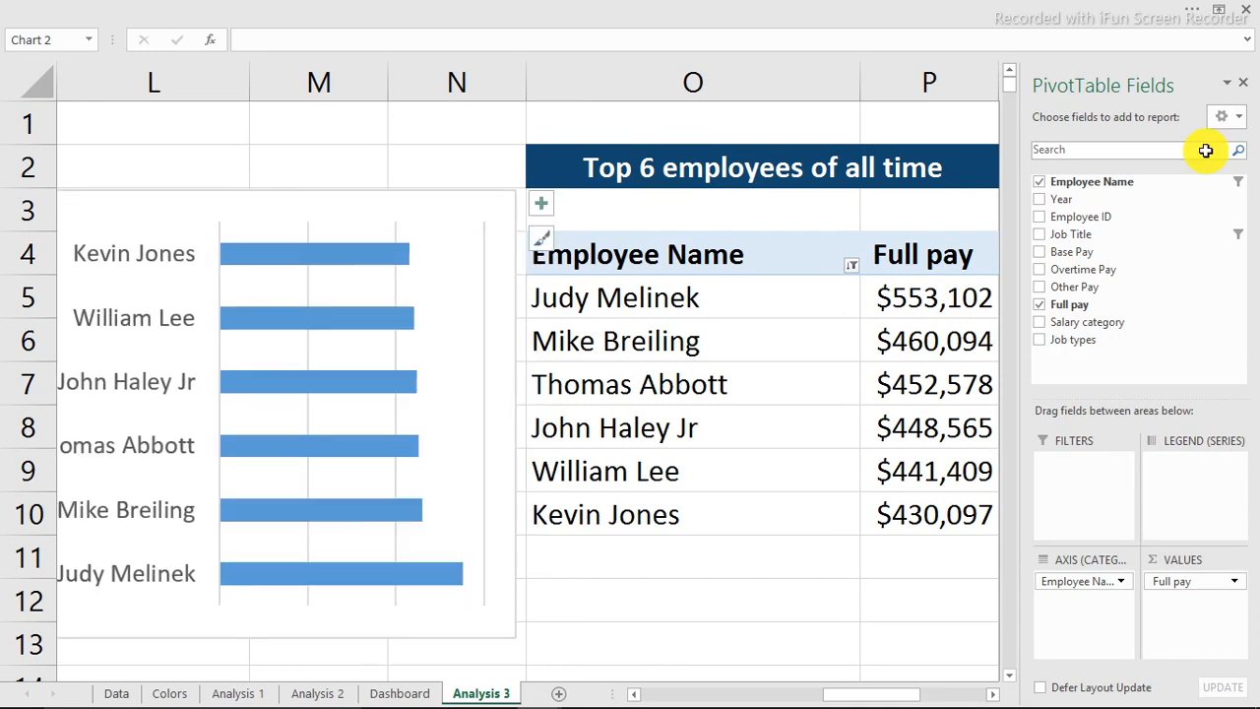
{"action": "left_click", "coordinate": [1242, 86]}
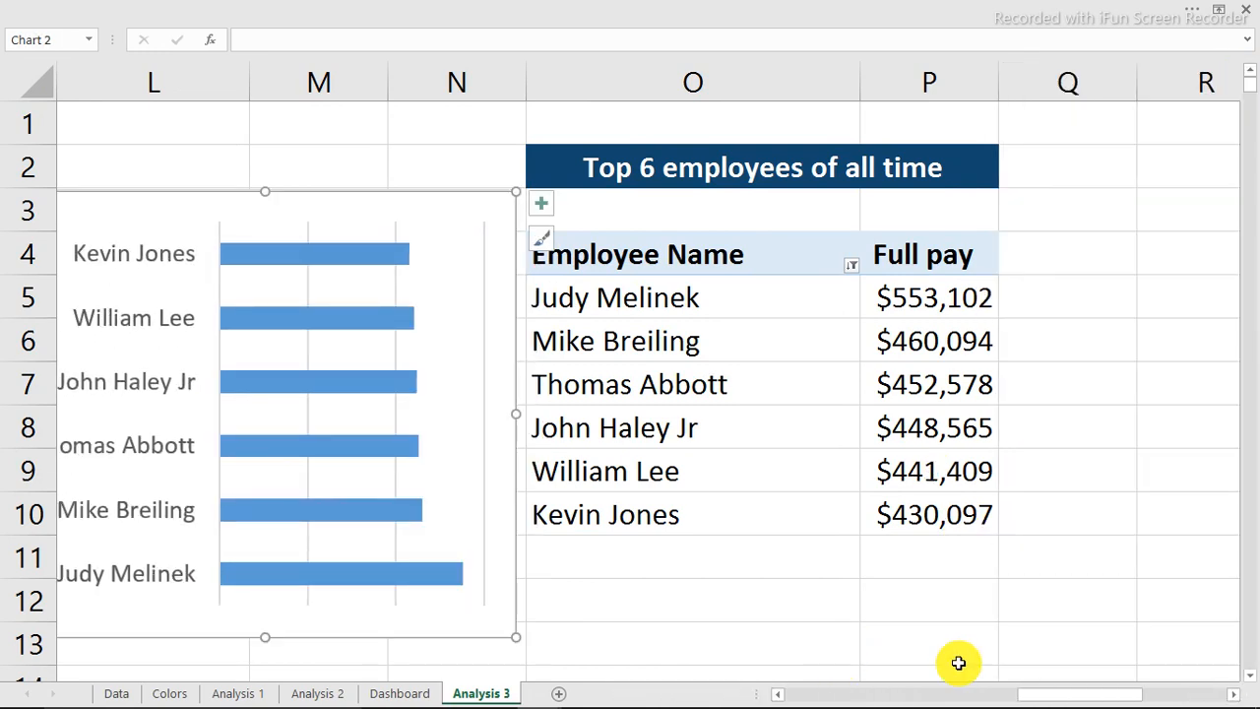
{"action": "left_click", "coordinate": [1233, 694]}
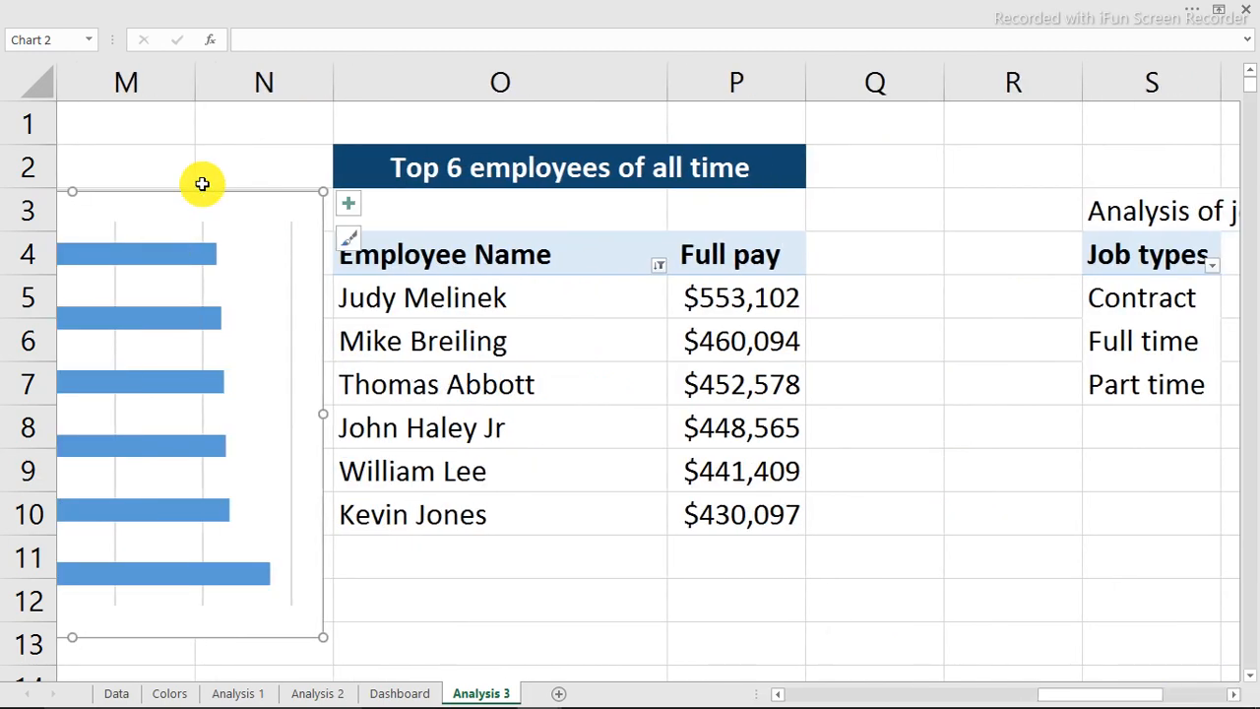
{"action": "left_click_drag", "start_coordinate": [199, 194], "coordinate": [1057, 141]}
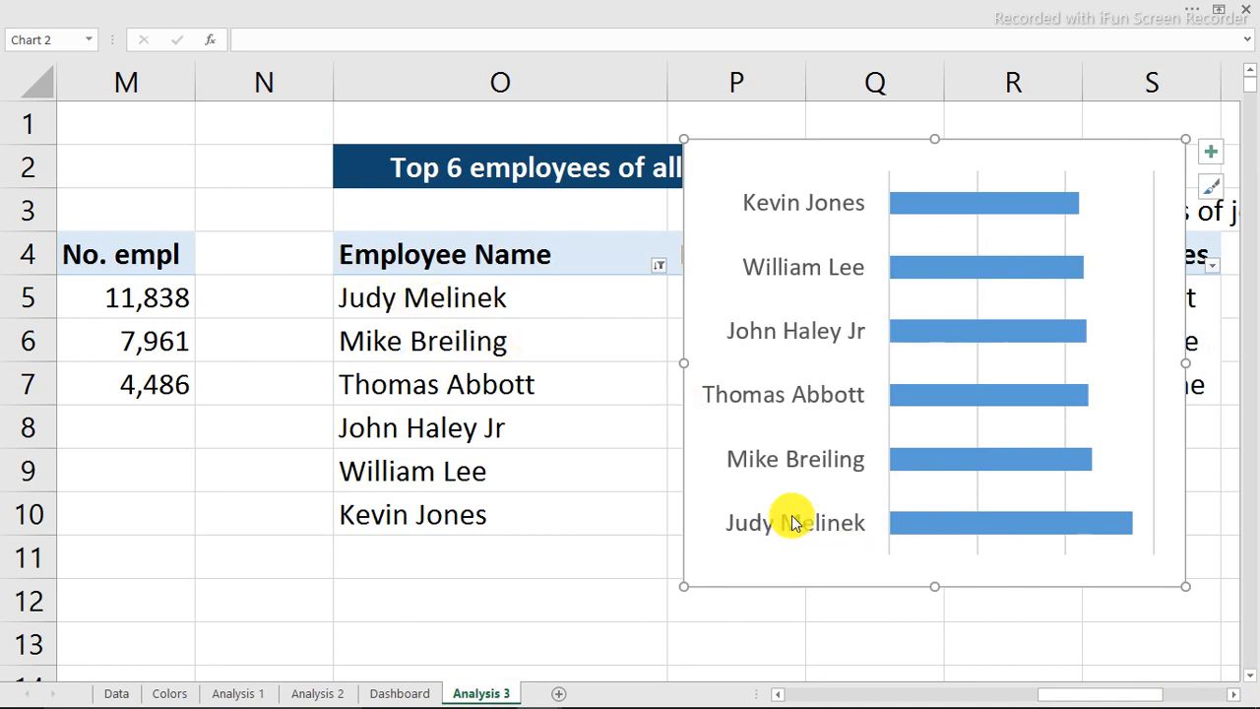
Show the bar chart's vertical axis categories in reverse order.
{"action": "left_click", "coordinate": [835, 532]}
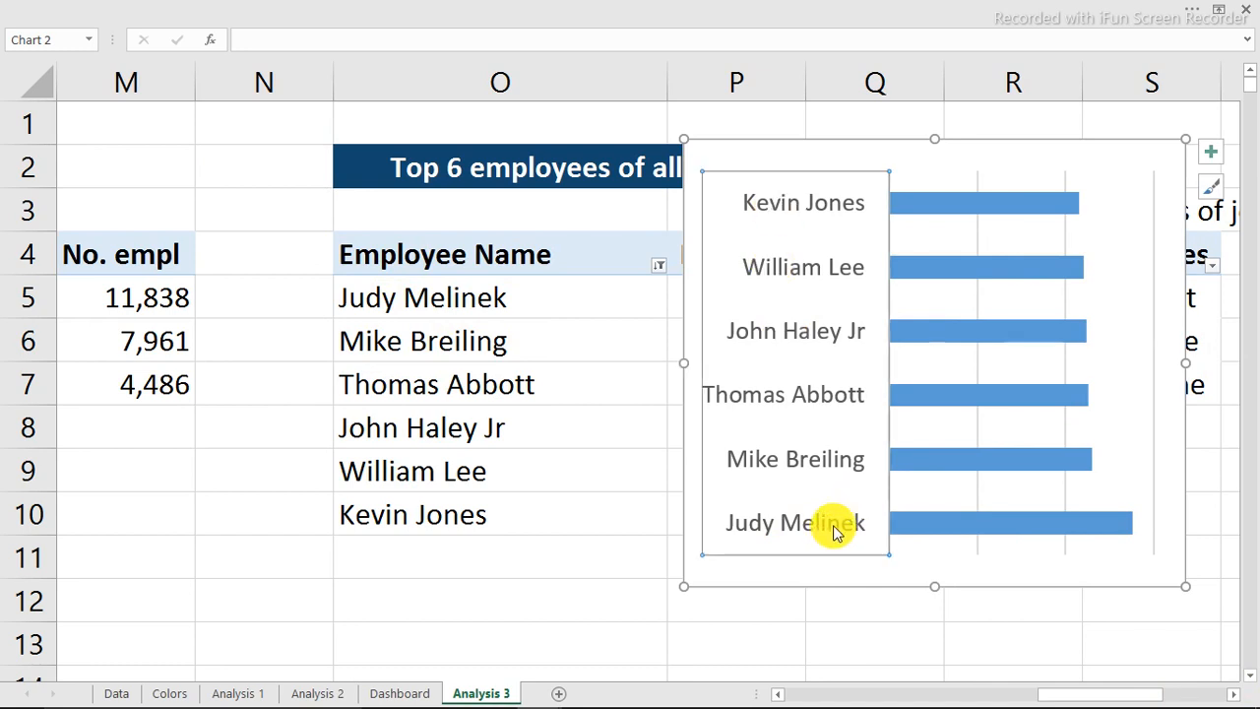
{"action": "double_click", "coordinate": [834, 533]}
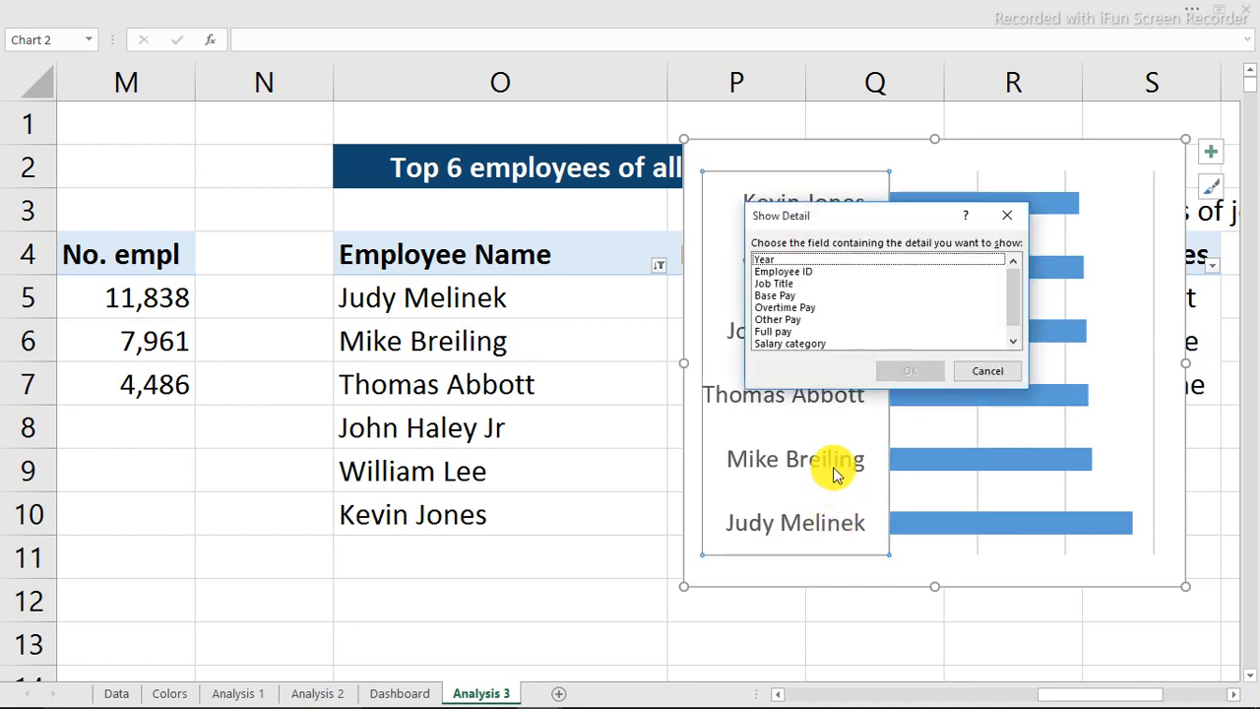
{"action": "left_click", "coordinate": [981, 372]}
{"action": "right_click", "coordinate": [753, 330]}
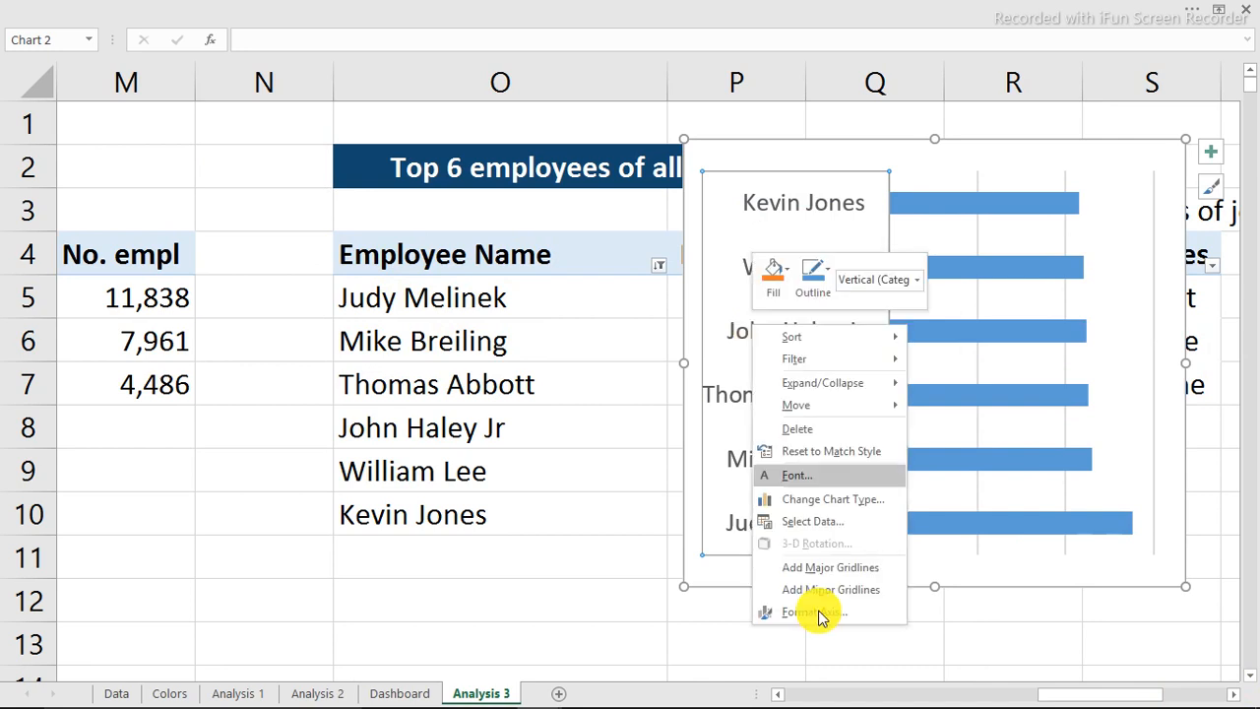
{"action": "left_click", "coordinate": [823, 614]}
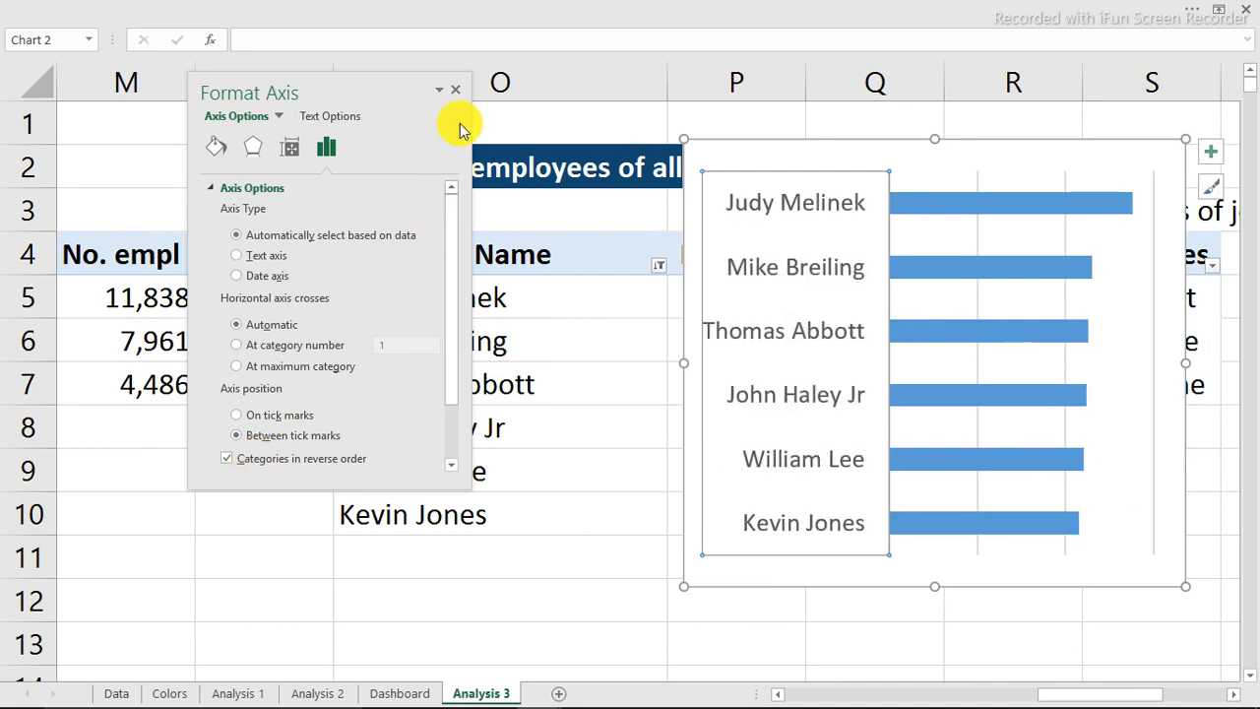
{"action": "left_click", "coordinate": [459, 90]}
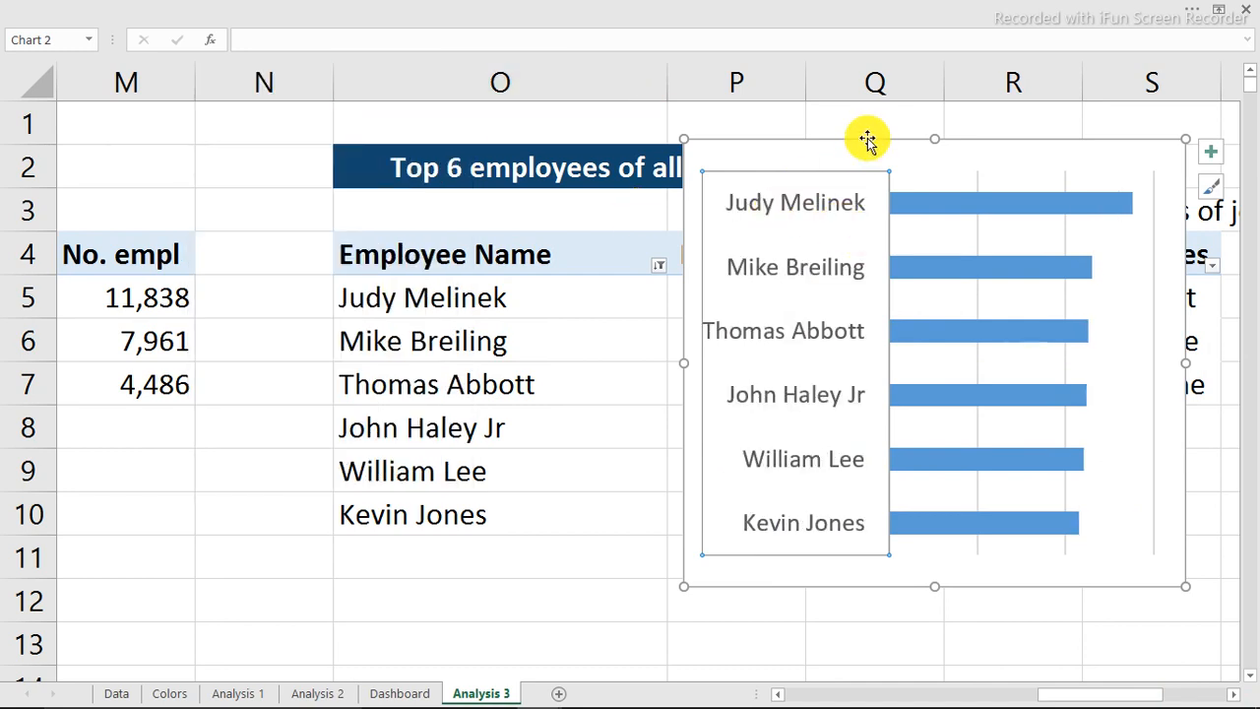
Transfer the bar chart from Analysis 3 to the Dashboard sheet, pasting it at cell A26 by the "Top 6 earners of all time" panel.
{"action": "left_click_drag", "start_coordinate": [867, 140], "coordinate": [642, 160]}
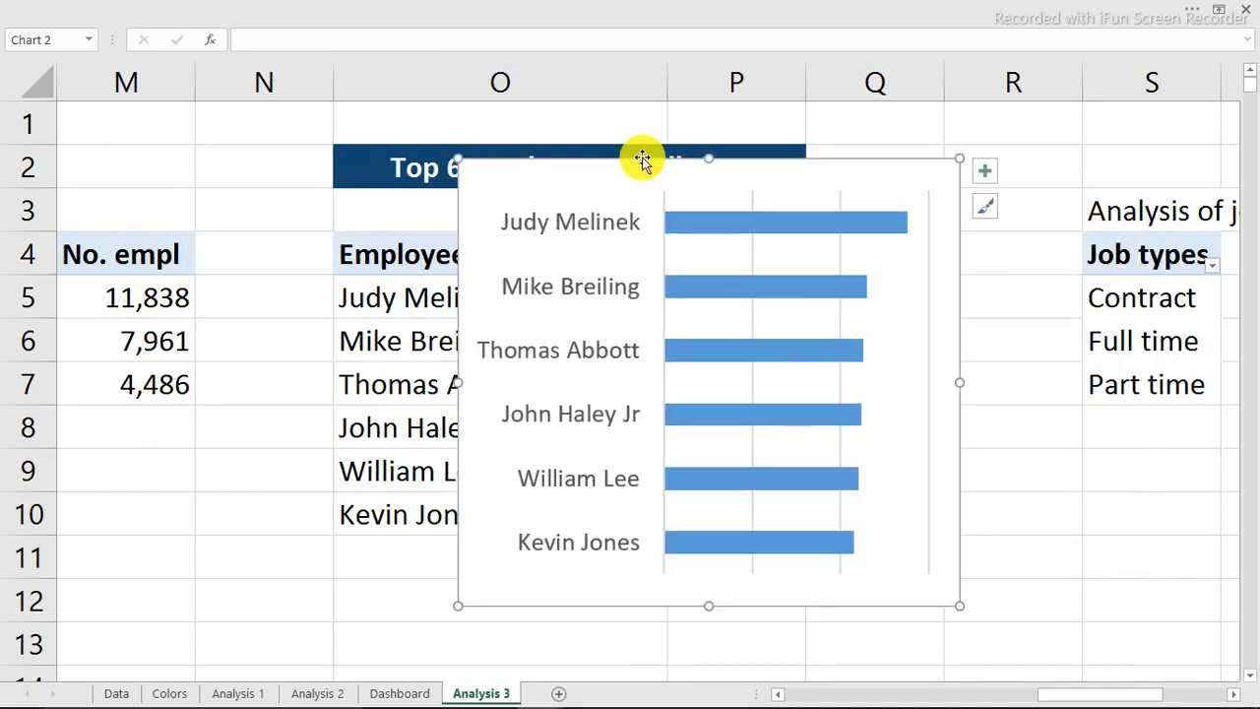
{"action": "key", "text": "Delete"}
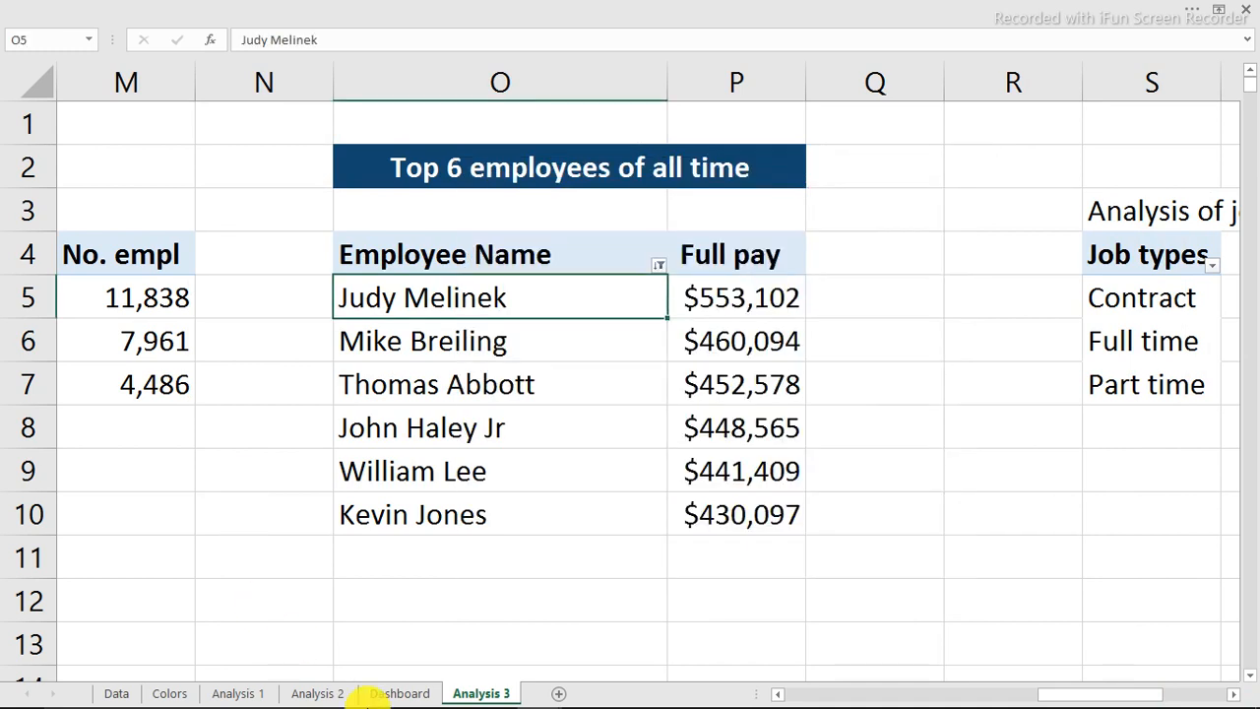
{"action": "mouse_move", "coordinate": [368, 705]}
{"action": "left_click", "coordinate": [402, 691]}
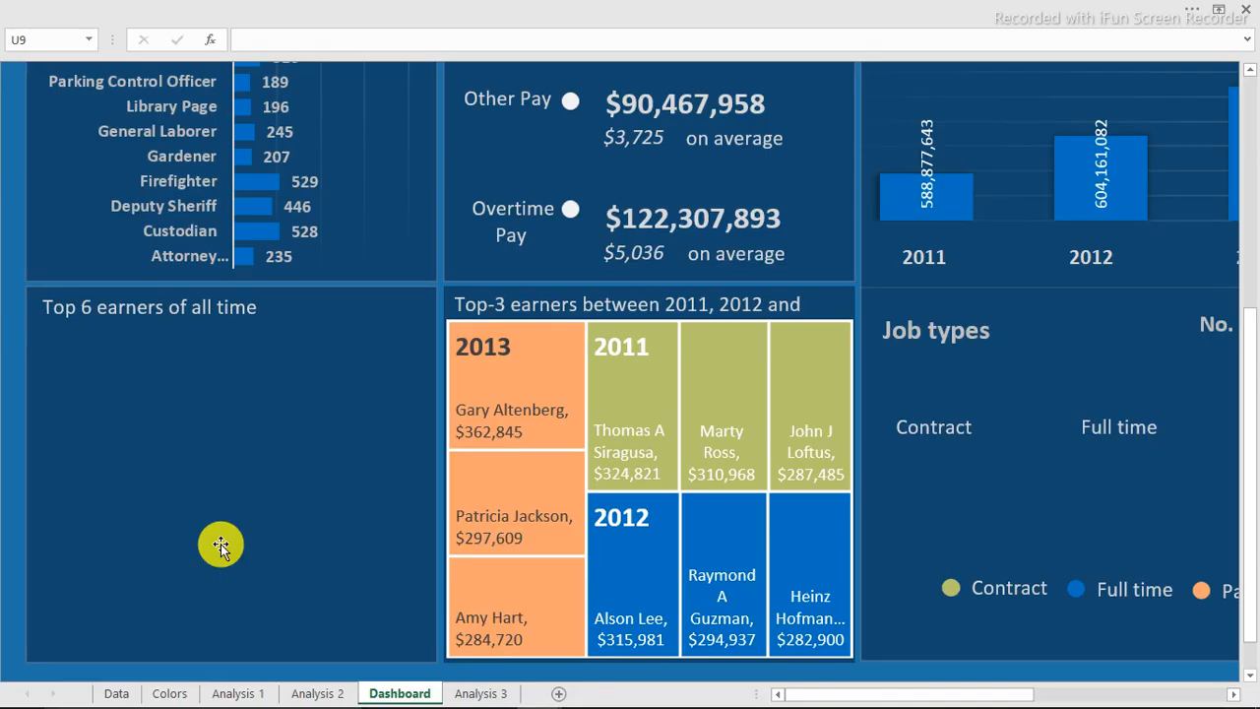
{"action": "left_click", "coordinate": [162, 440]}
{"action": "left_click", "coordinate": [10, 377]}
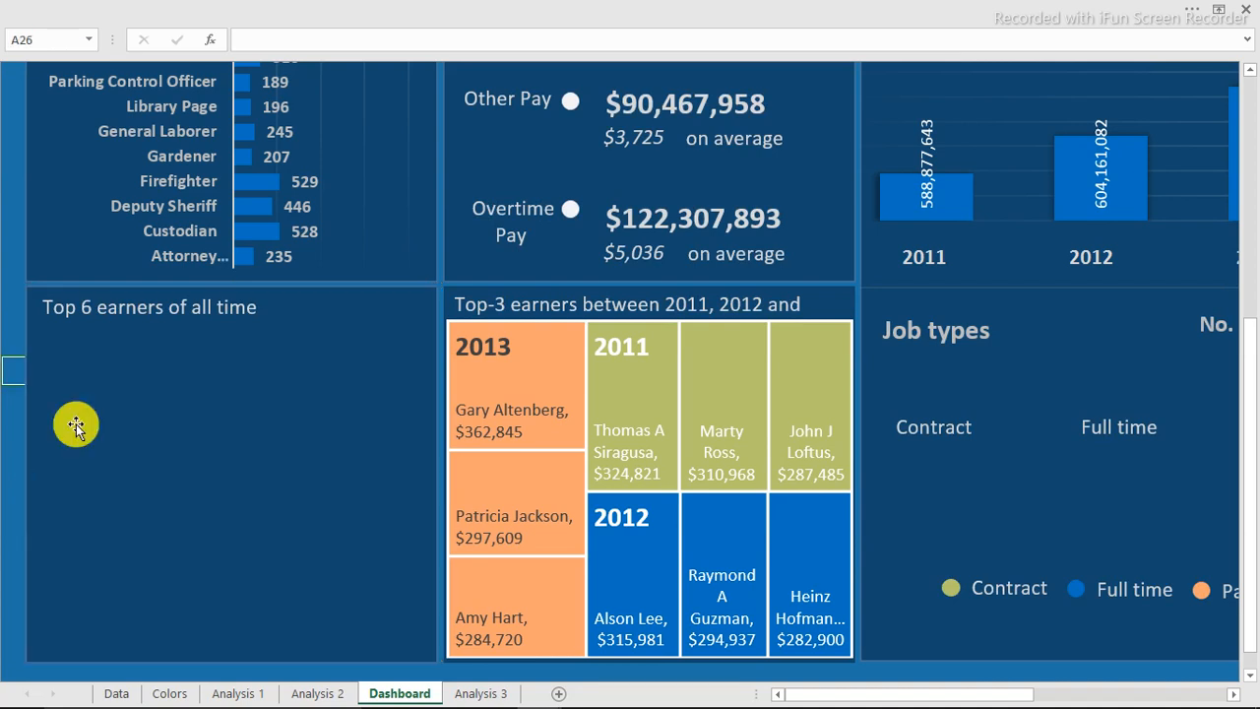
{"action": "key", "text": "ctrl+v"}
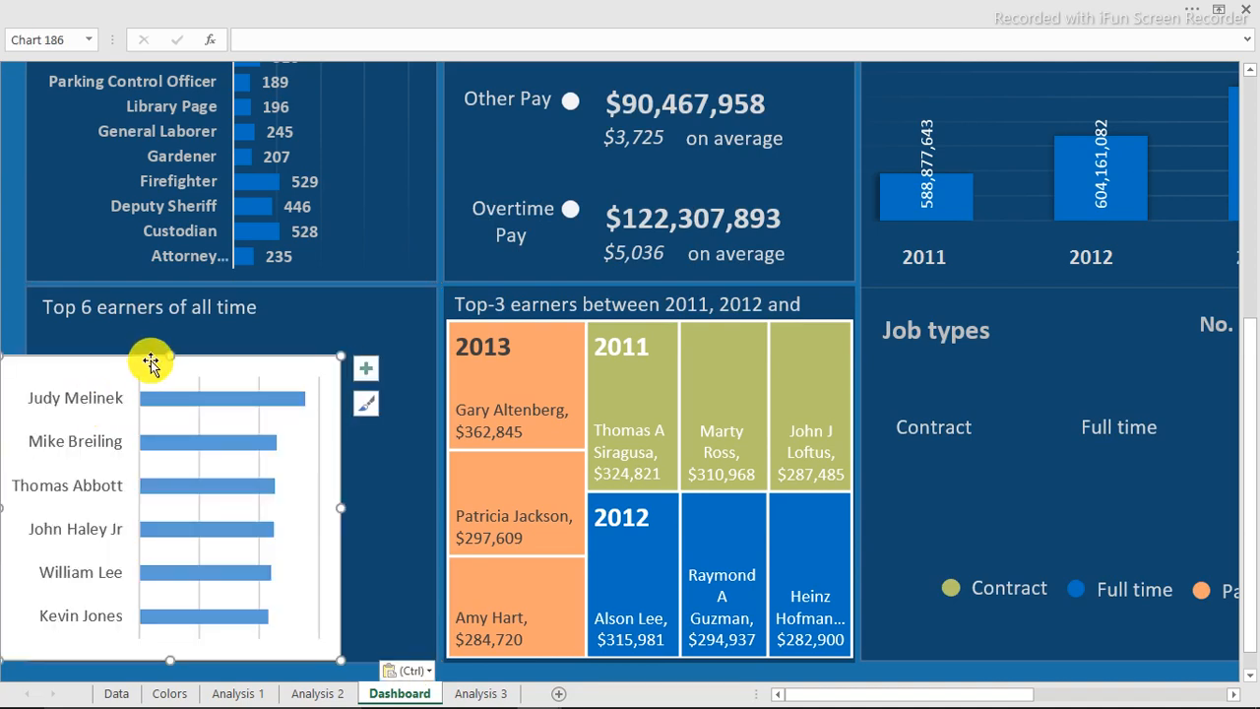
Position and enlarge the pasted chart to fill the "Top 6 earners of all time" panel below its heading.
{"action": "left_click_drag", "start_coordinate": [149, 358], "coordinate": [189, 332]}
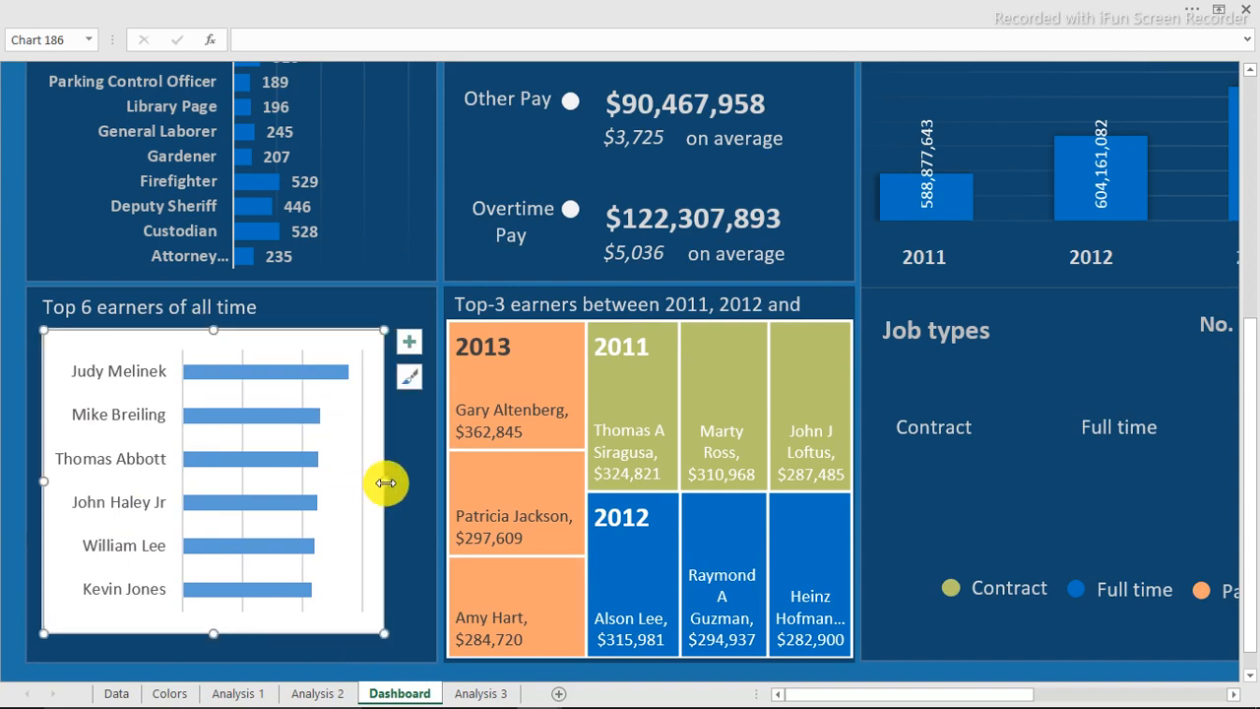
{"action": "left_click_drag", "start_coordinate": [406, 487], "coordinate": [426, 490]}
{"action": "left_click_drag", "start_coordinate": [234, 633], "coordinate": [237, 658]}
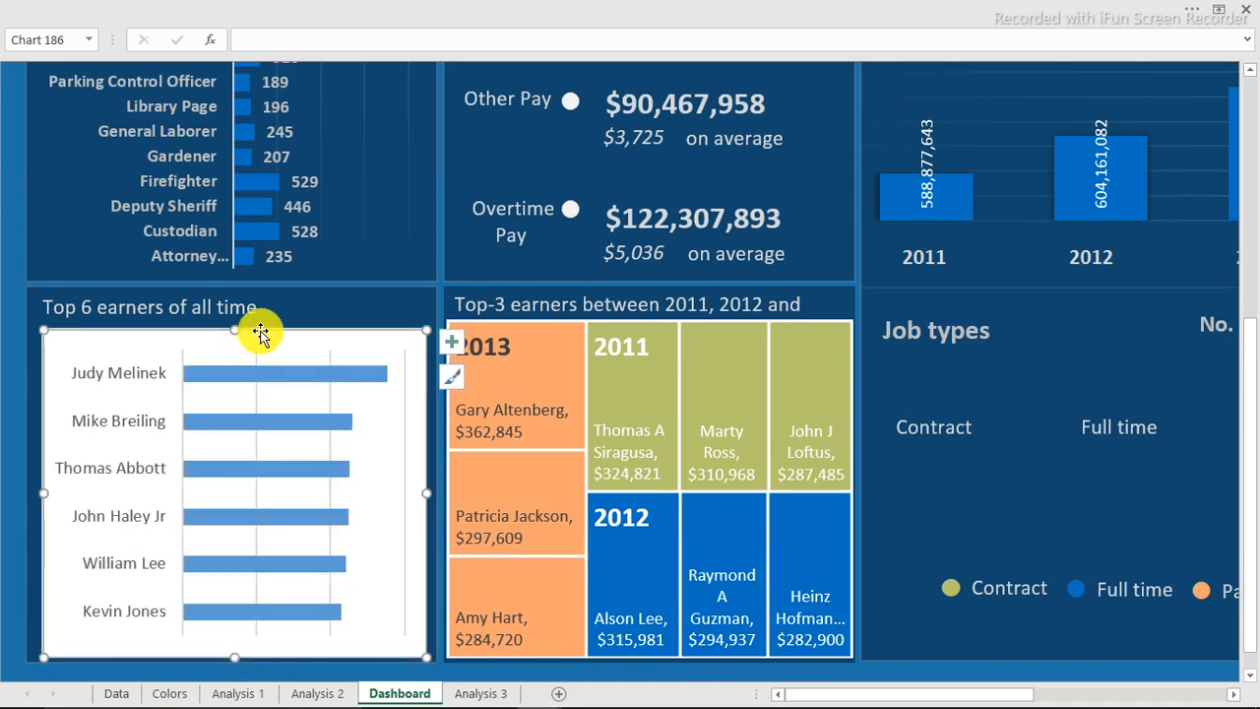
Set the top 6 earners chart area to No fill with a No line border.
{"action": "double_click", "coordinate": [260, 333]}
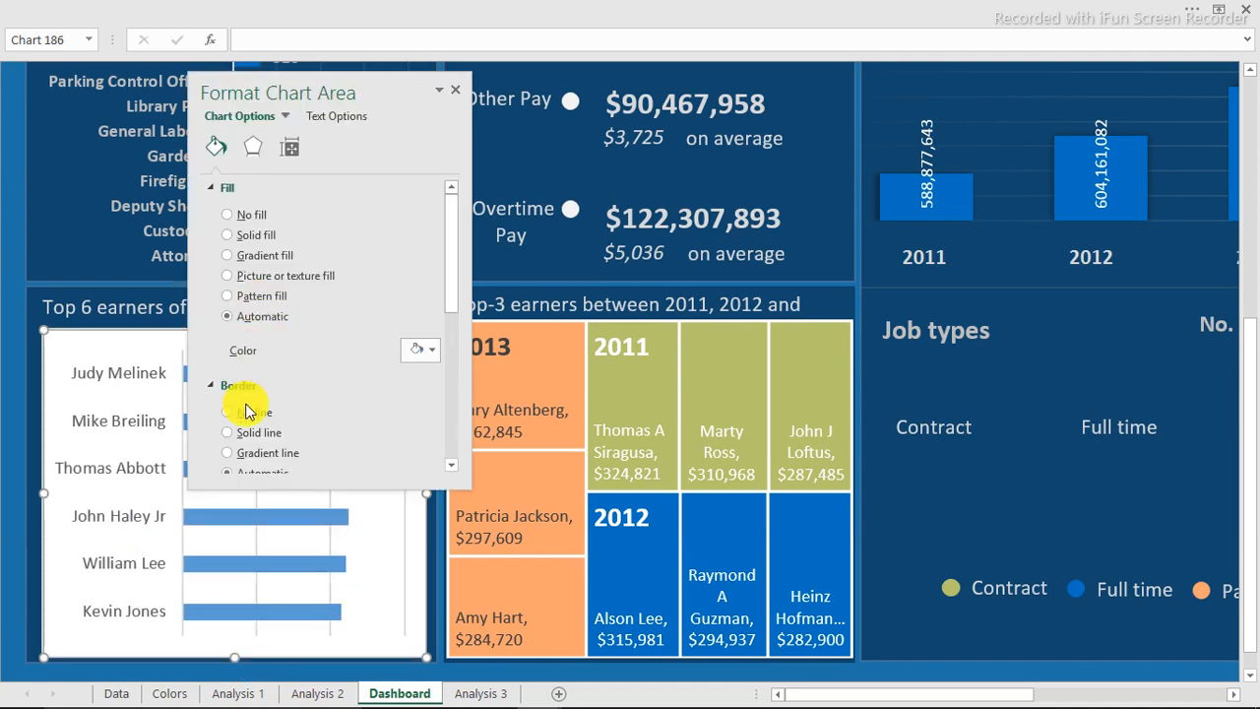
{"action": "left_click", "coordinate": [239, 215]}
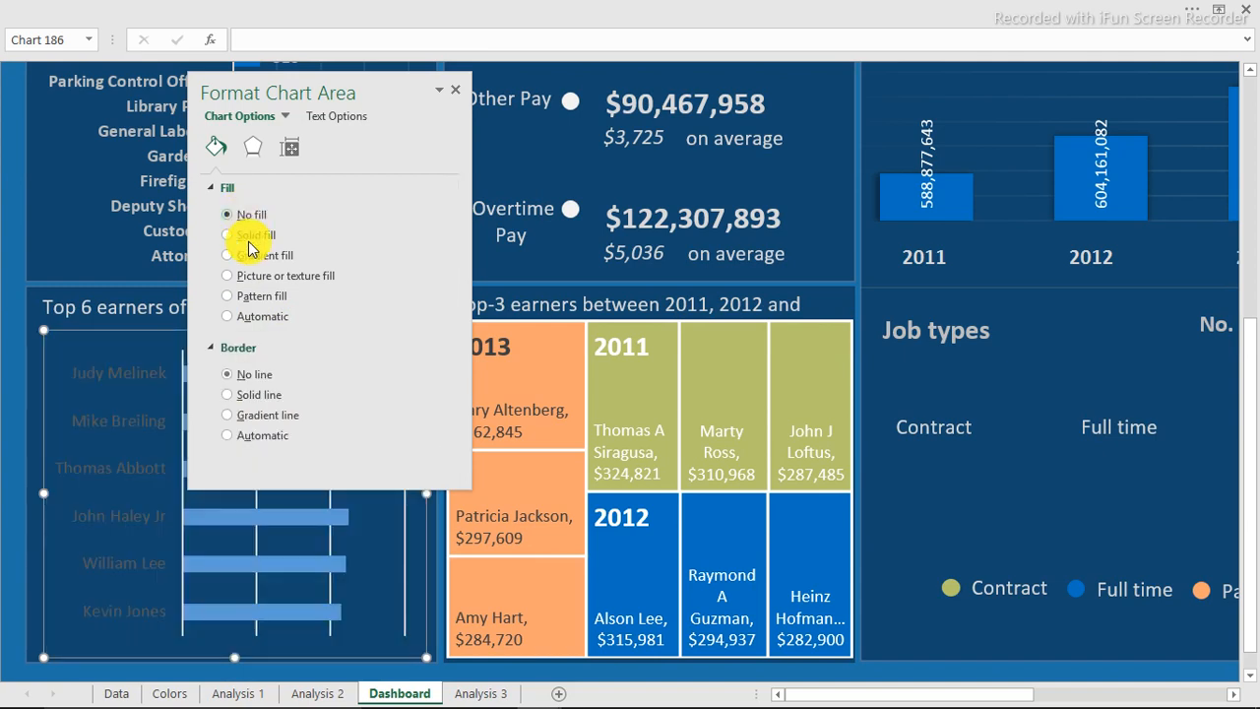
{"action": "left_click_drag", "start_coordinate": [407, 90], "coordinate": [788, 99]}
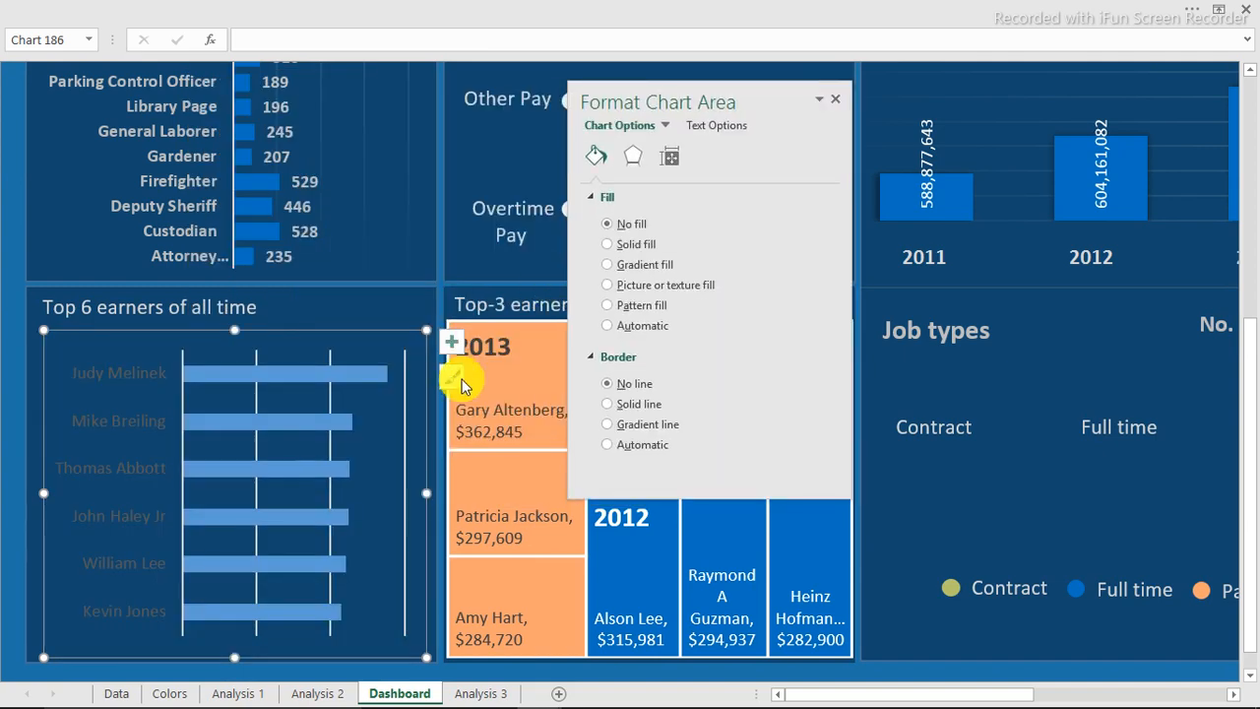
Format the chart's major gridlines as a linear gradient line with only the two end stops and a 270° direction.
{"action": "left_click", "coordinate": [330, 399]}
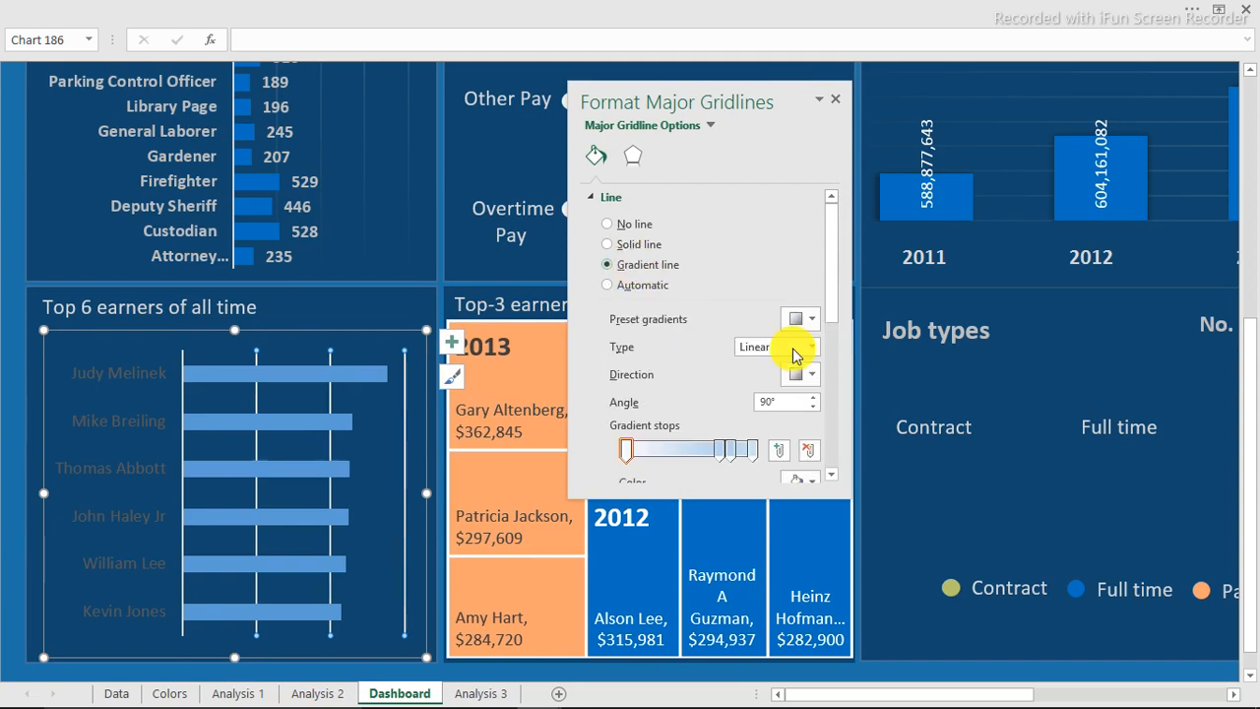
{"action": "left_click", "coordinate": [733, 451]}
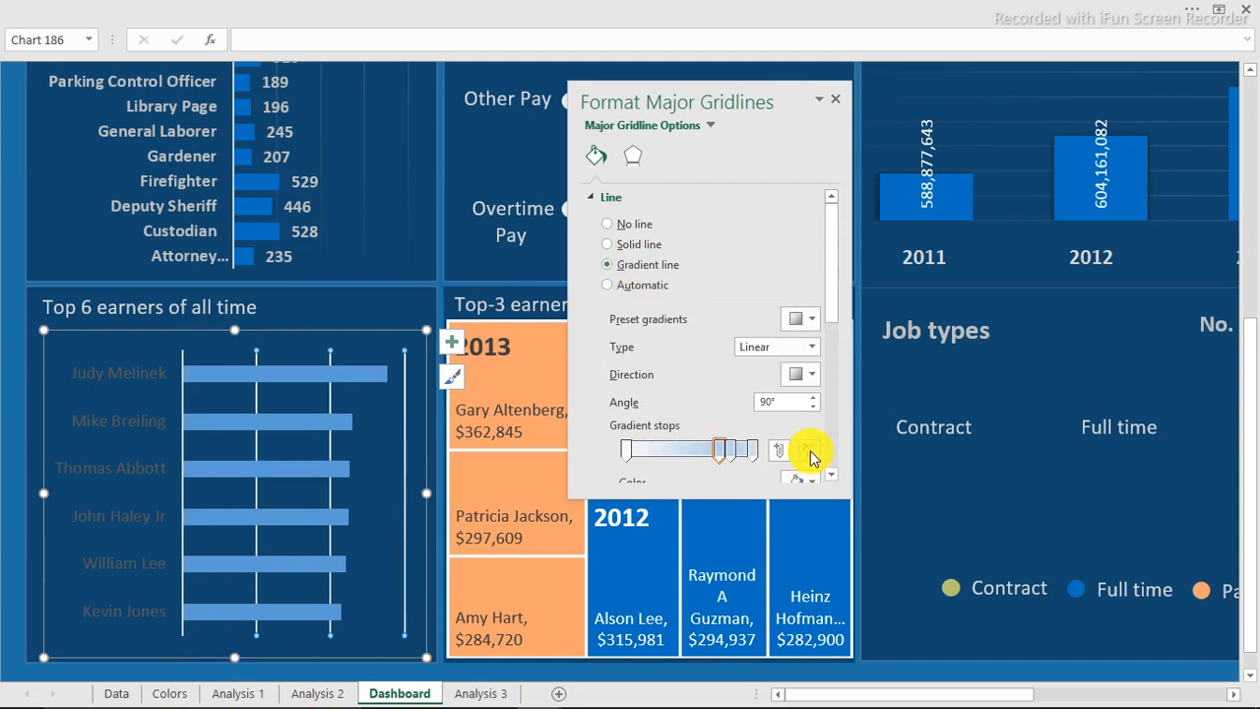
{"action": "left_click", "coordinate": [811, 452]}
{"action": "left_click_drag", "start_coordinate": [831, 302], "coordinate": [833, 333]}
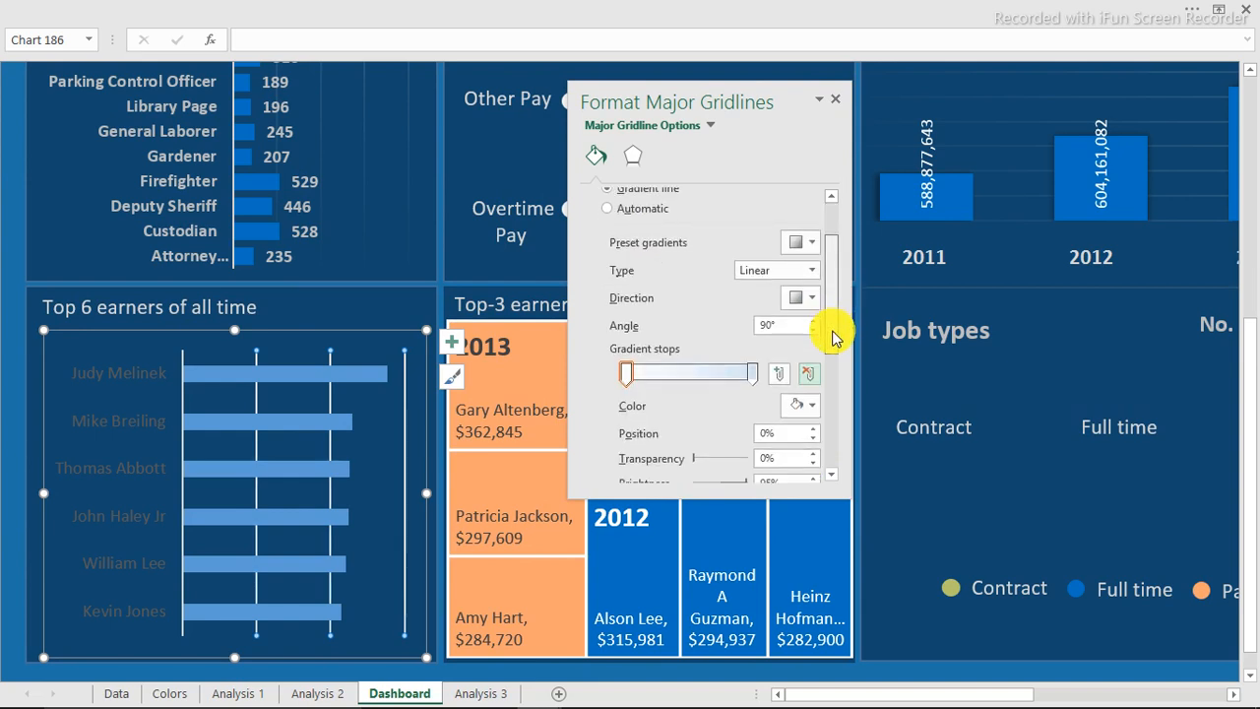
{"action": "left_click", "coordinate": [812, 303]}
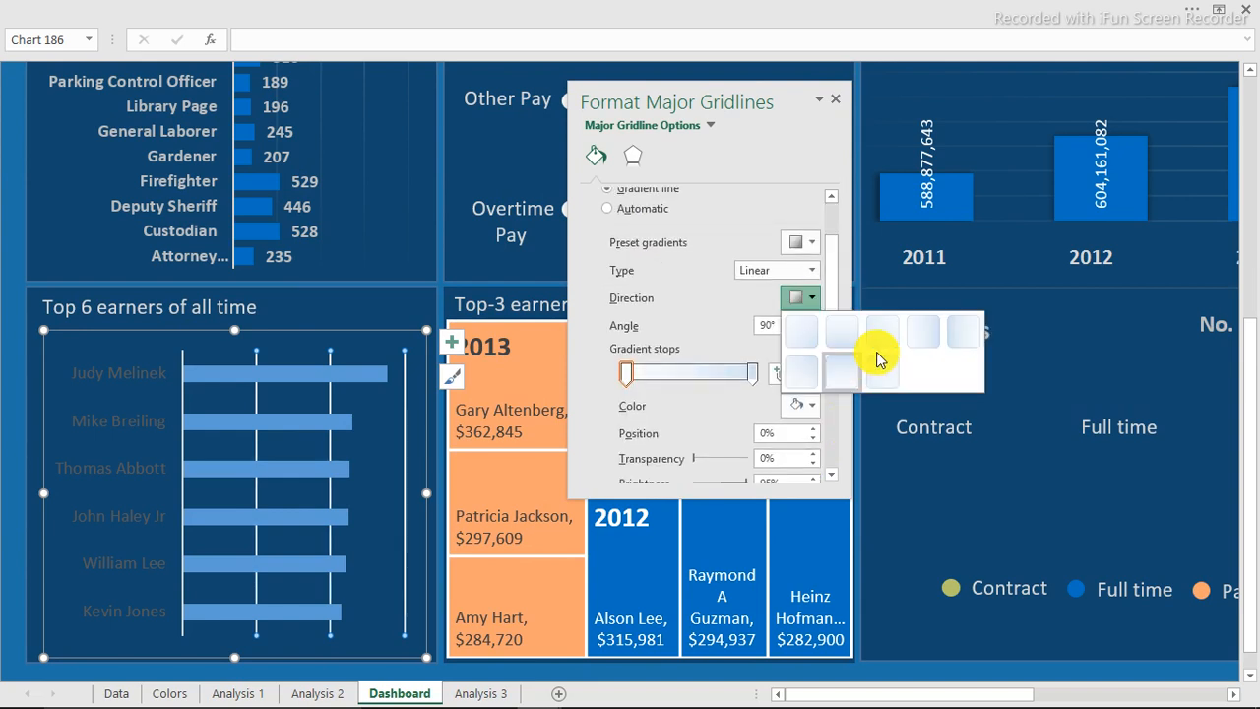
{"action": "left_click", "coordinate": [717, 353]}
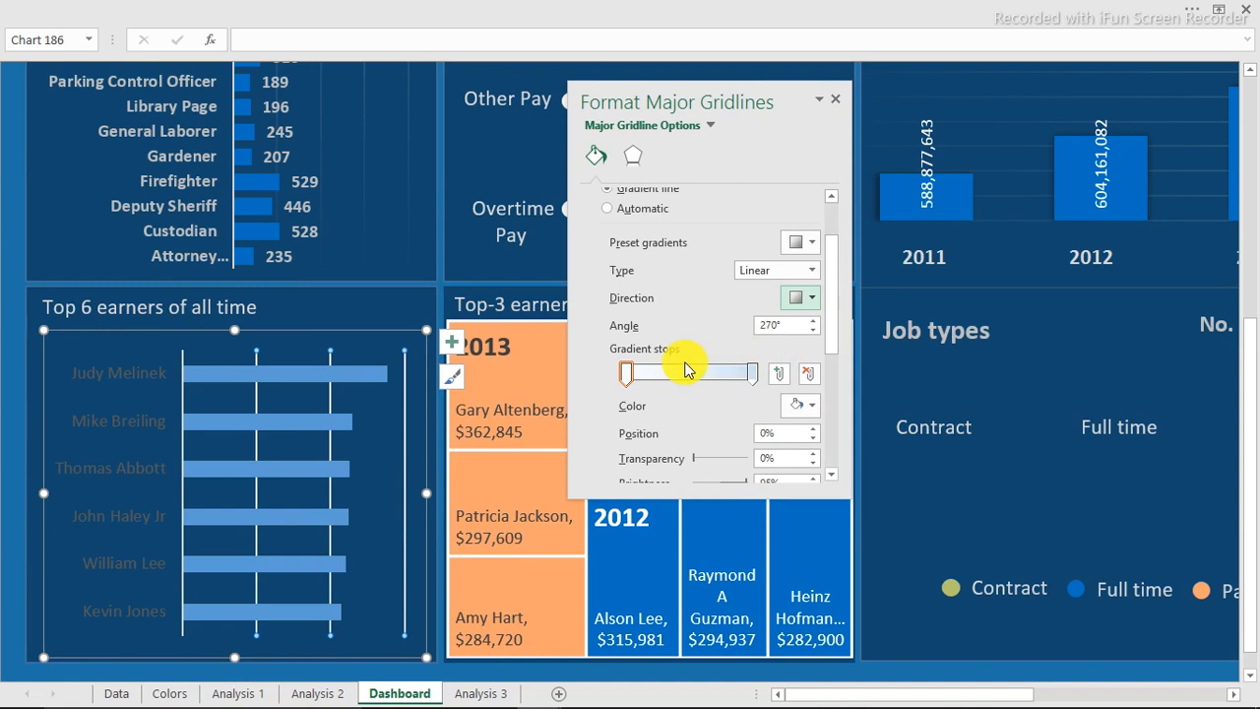
Set the gridline gradient's first stop to 100% transparency and its last stop to 80% transparency.
{"action": "left_click", "coordinate": [628, 373]}
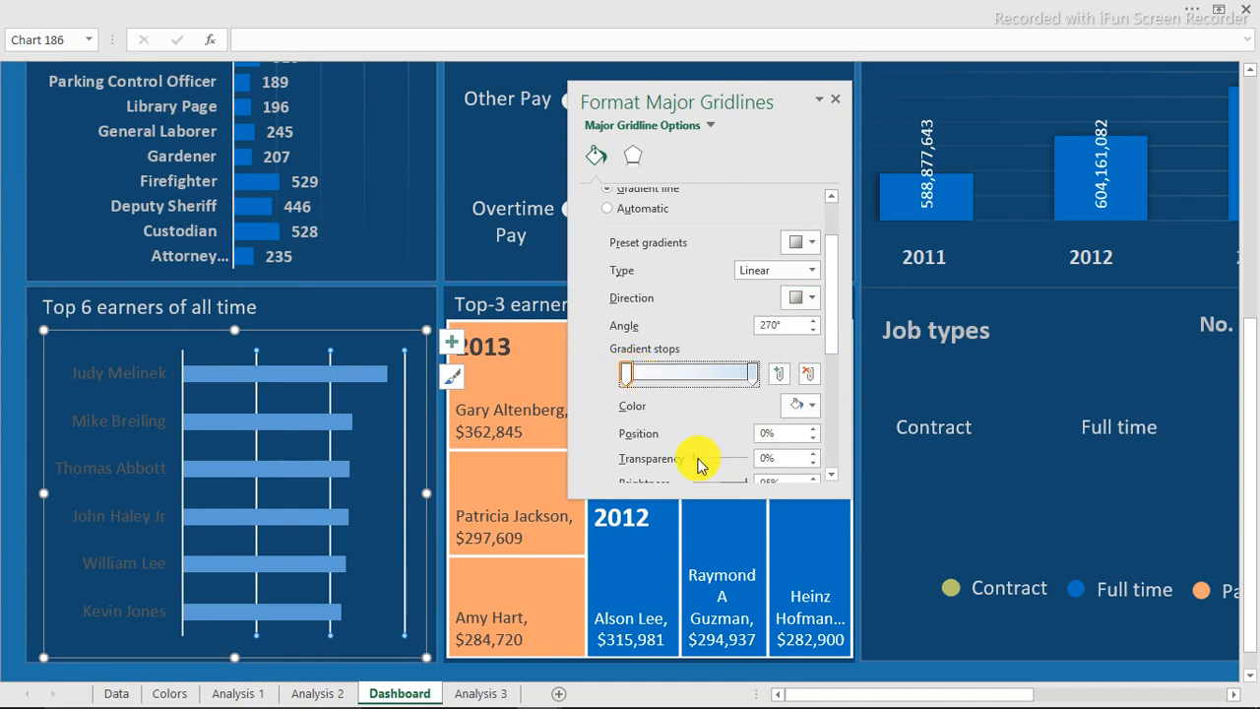
{"action": "left_click_drag", "start_coordinate": [701, 463], "coordinate": [785, 470]}
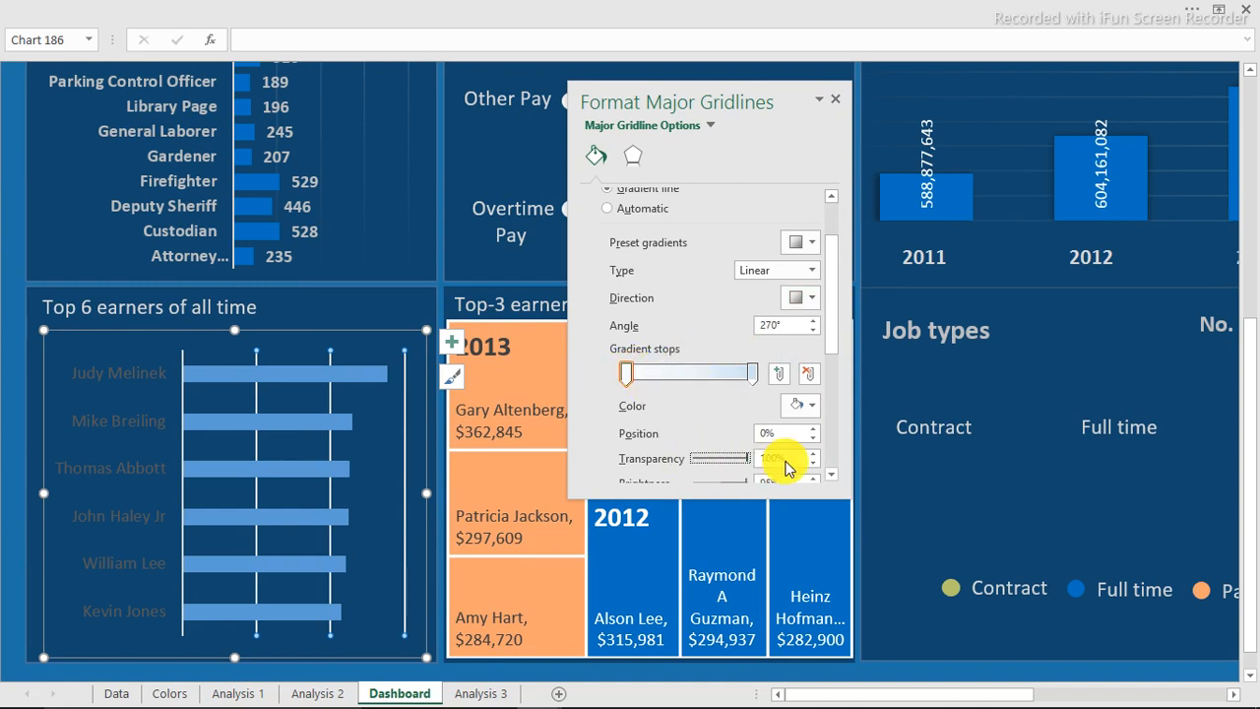
{"action": "left_click", "coordinate": [753, 375]}
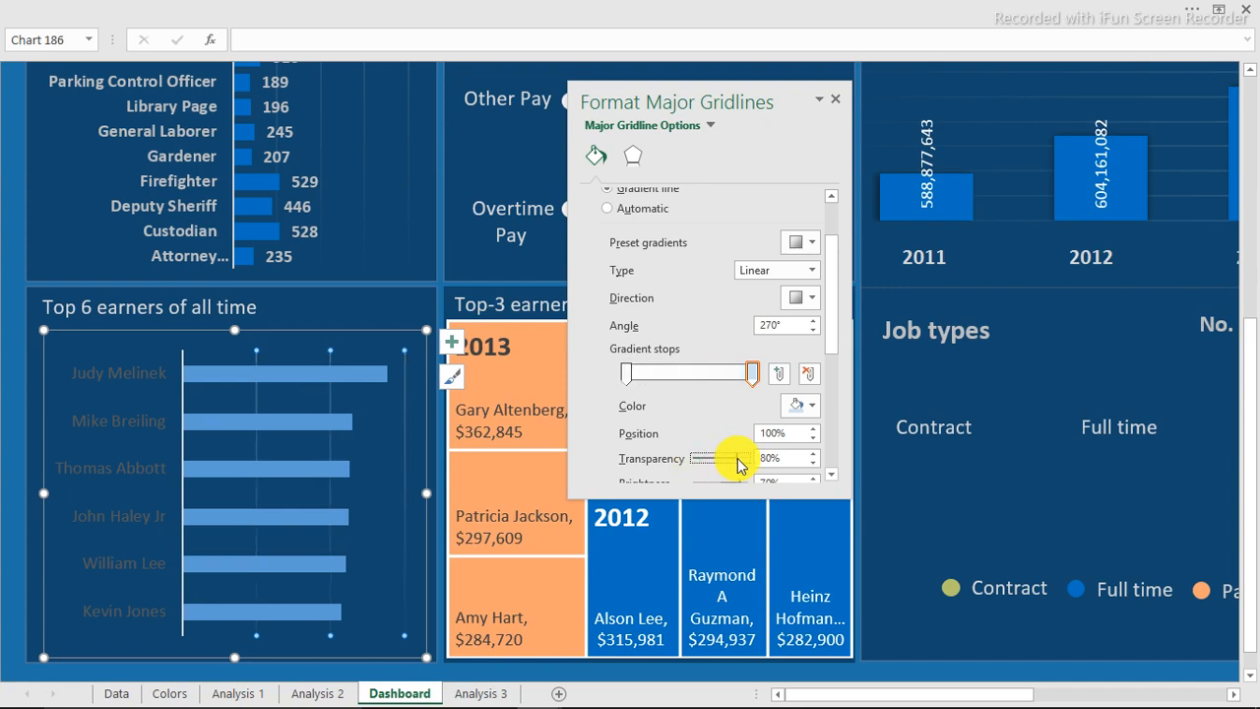
Make the earner name labels on the top 6 earners chart's vertical axis bold and light grey.
{"action": "left_click", "coordinate": [133, 384]}
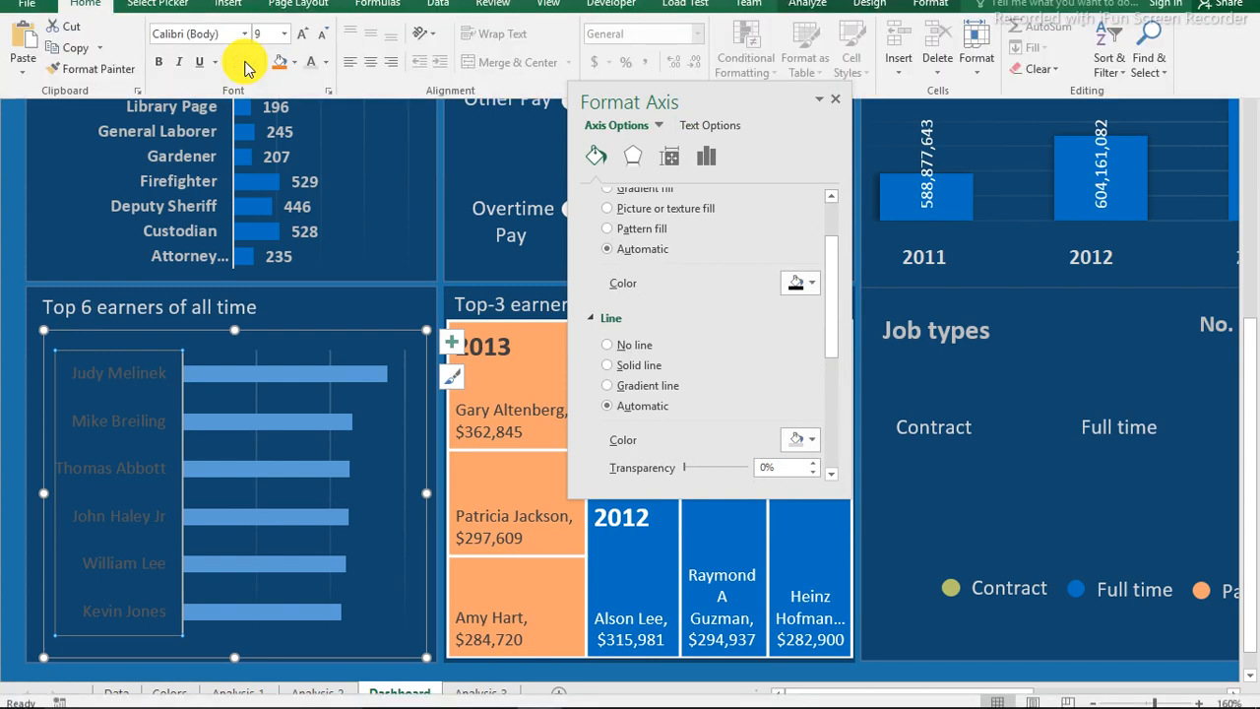
{"action": "left_click", "coordinate": [161, 103]}
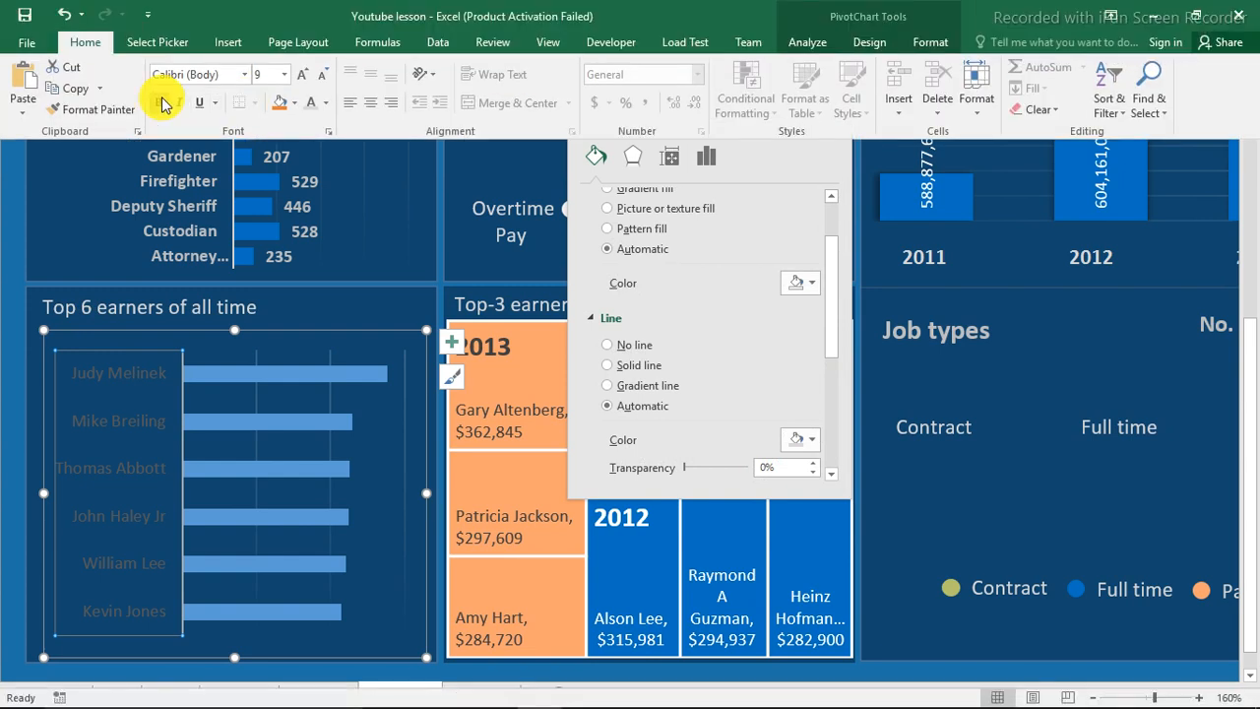
{"action": "left_click", "coordinate": [311, 103]}
{"action": "left_click", "coordinate": [331, 104]}
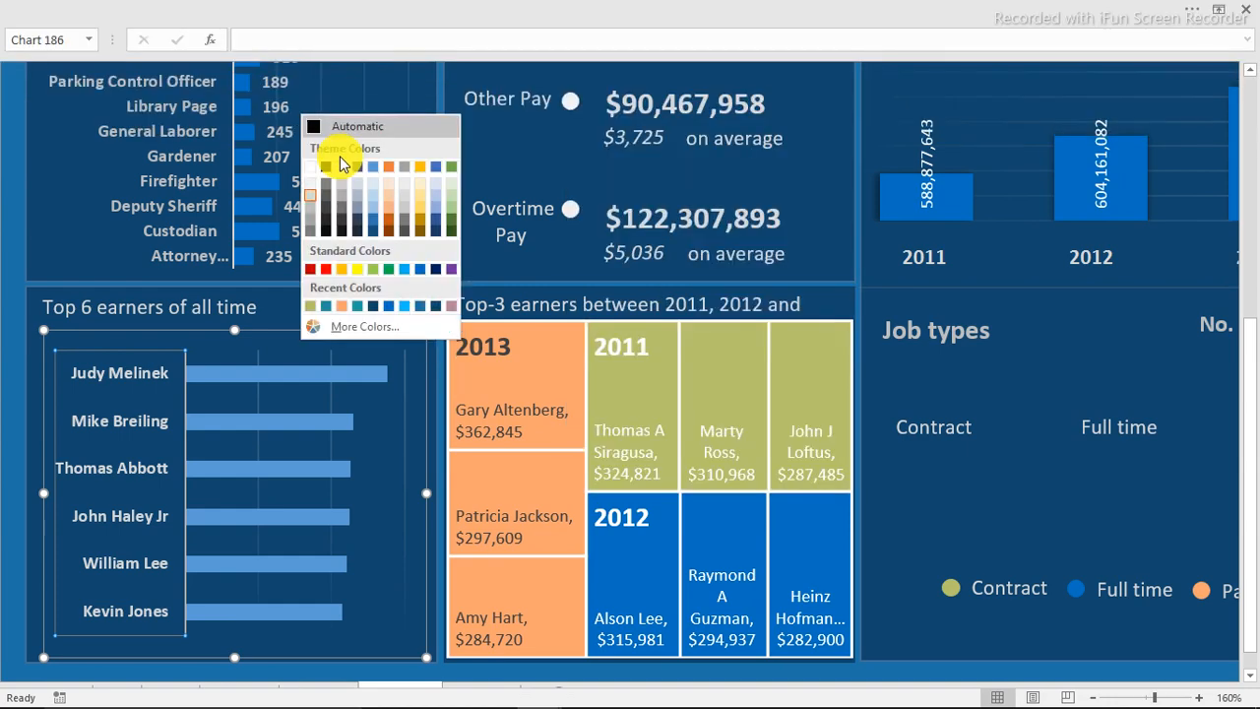
{"action": "left_click", "coordinate": [312, 203]}
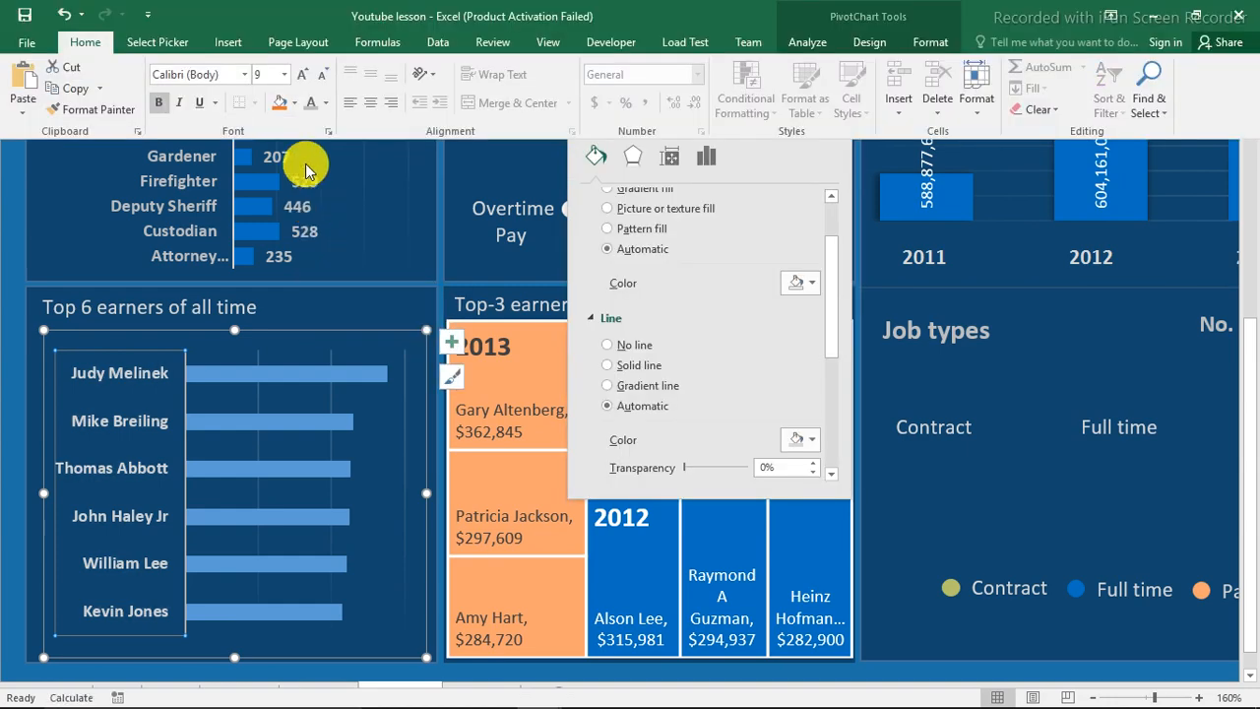
Fill the top 6 earners bars with the dashboard's darker blue and set their gap width to 44%.
{"action": "left_click", "coordinate": [345, 372]}
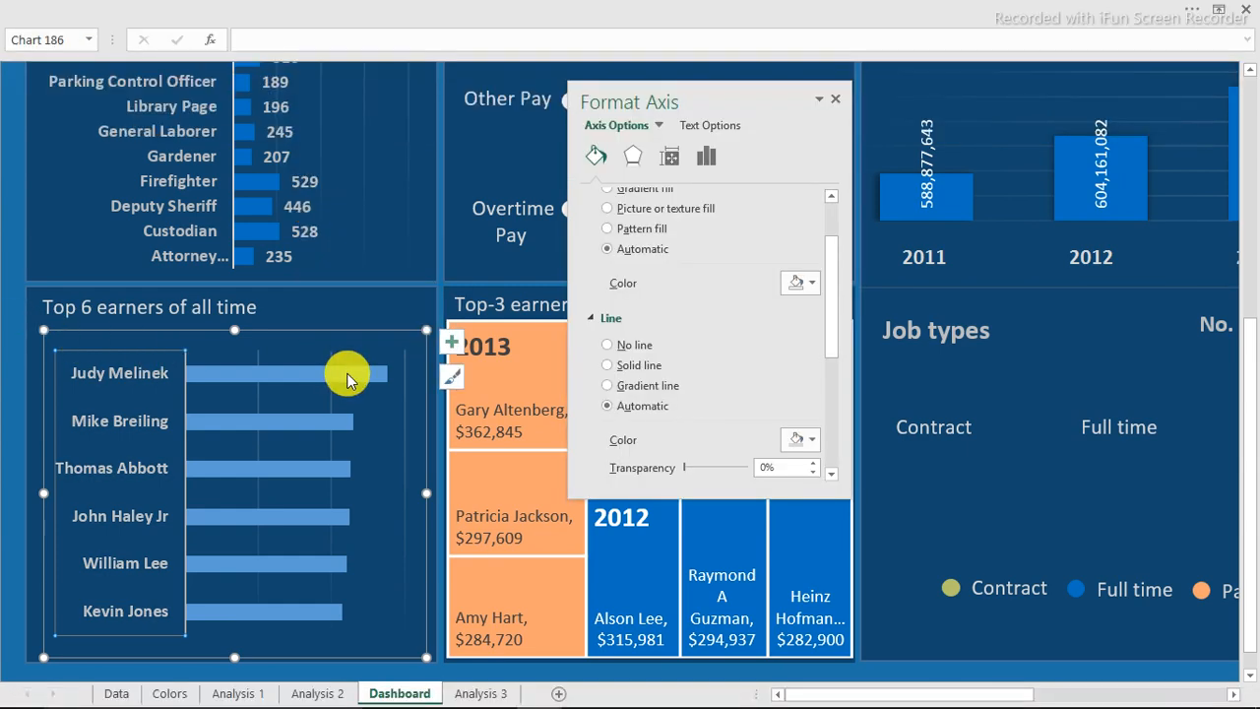
{"action": "left_click", "coordinate": [344, 373]}
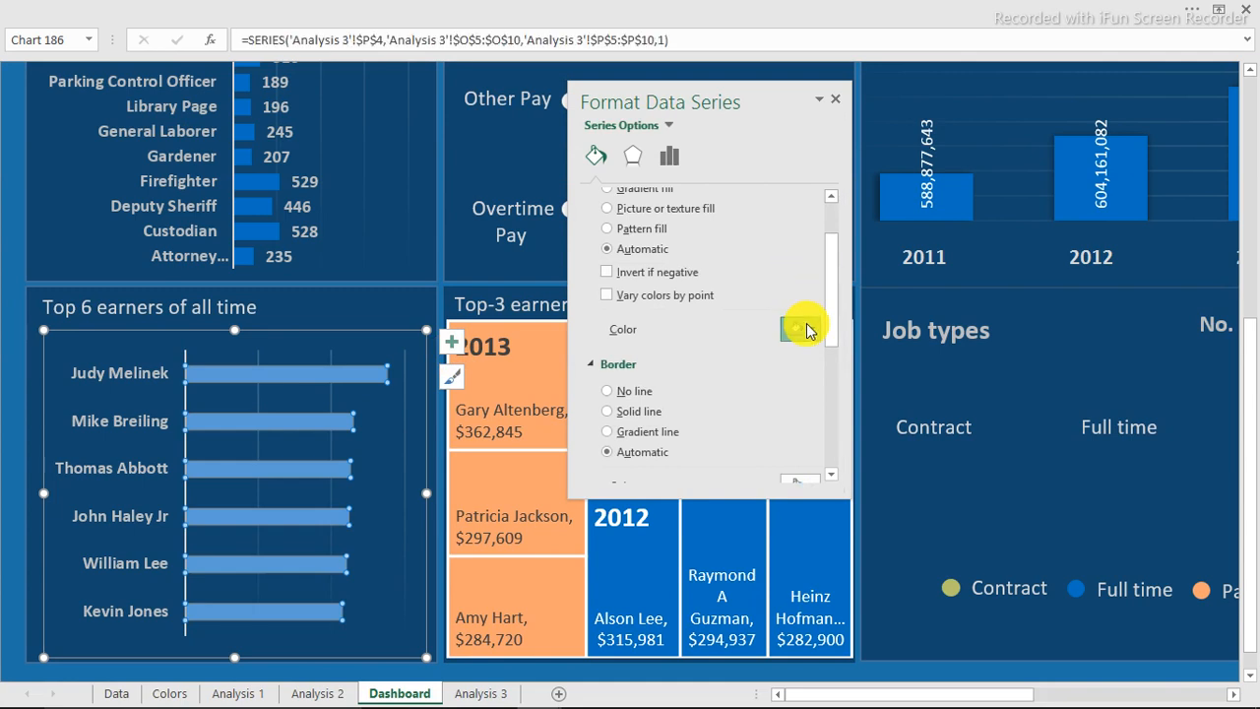
{"action": "left_click", "coordinate": [808, 330]}
{"action": "left_click", "coordinate": [855, 422]}
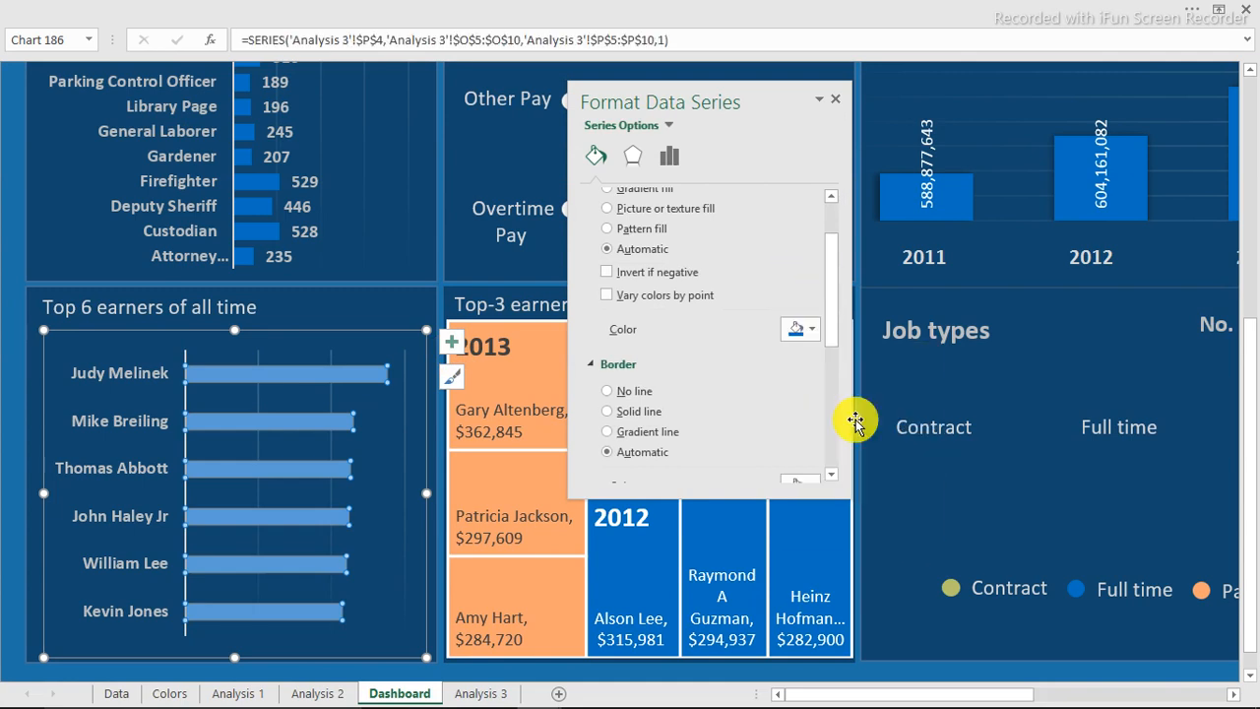
{"action": "left_click", "coordinate": [671, 158]}
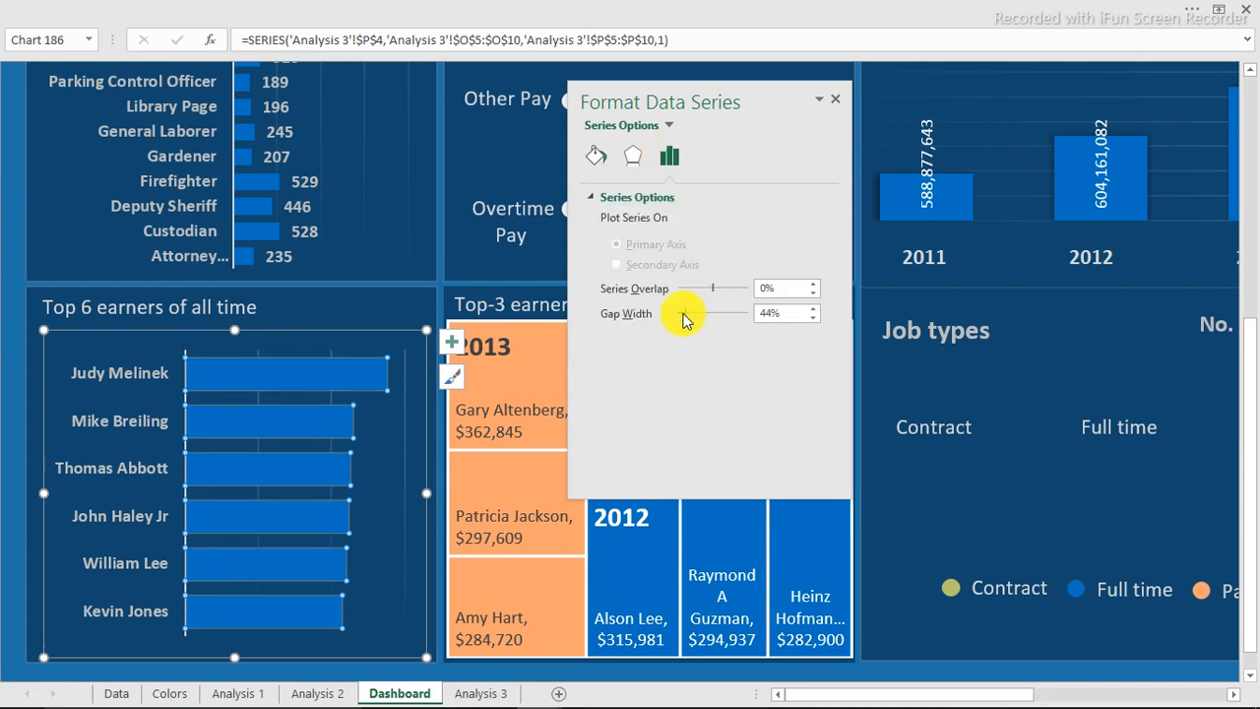
Add data labels to the top 6 earners bars and format them in bold light grey text.
{"action": "left_click", "coordinate": [459, 345]}
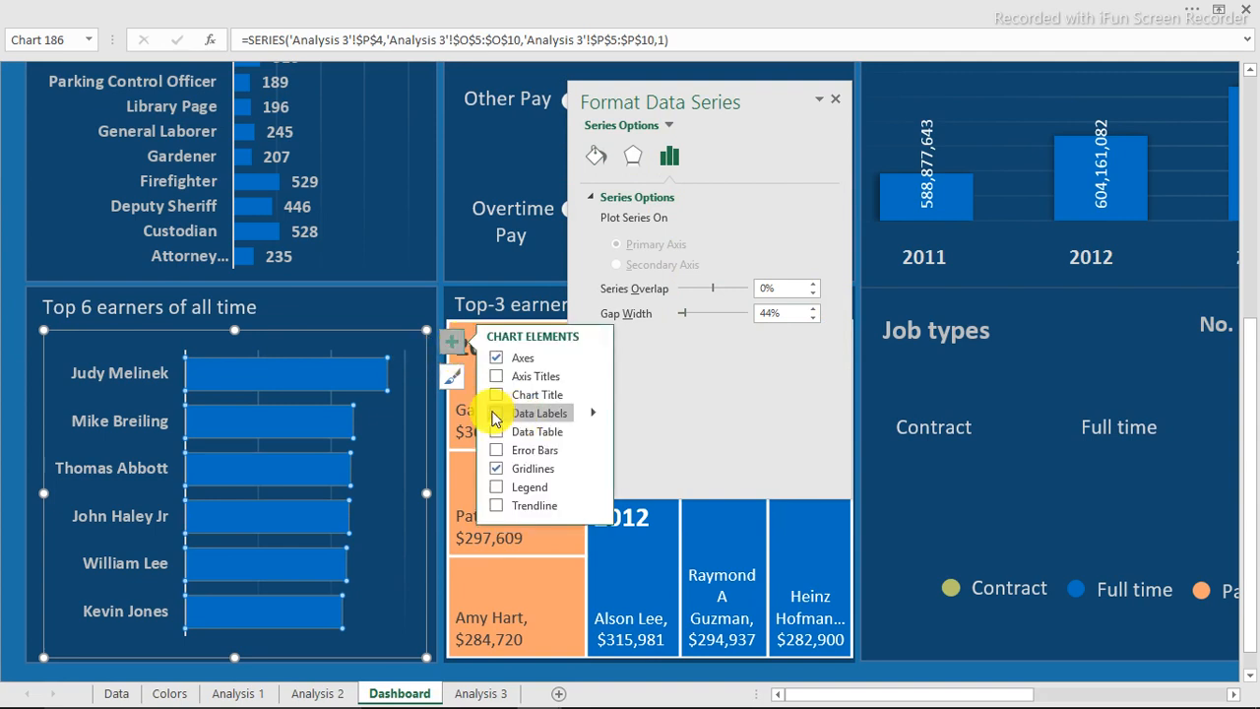
{"action": "left_click", "coordinate": [497, 415]}
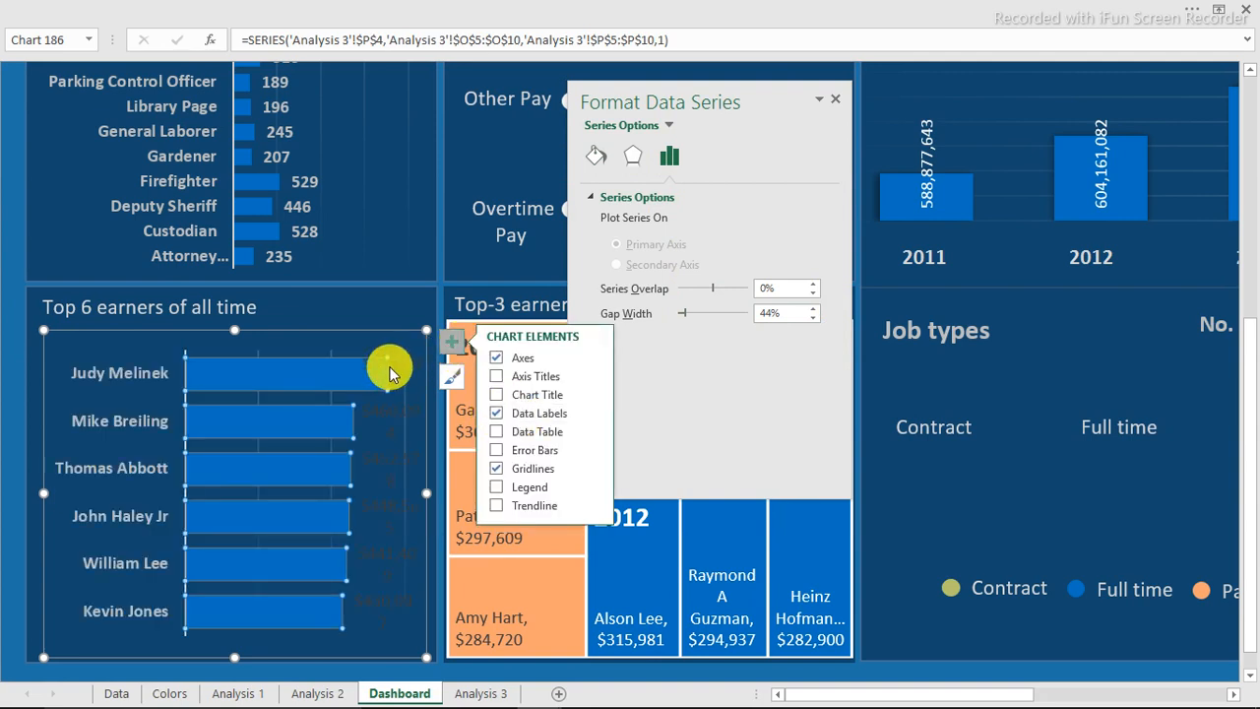
{"action": "left_click", "coordinate": [390, 372]}
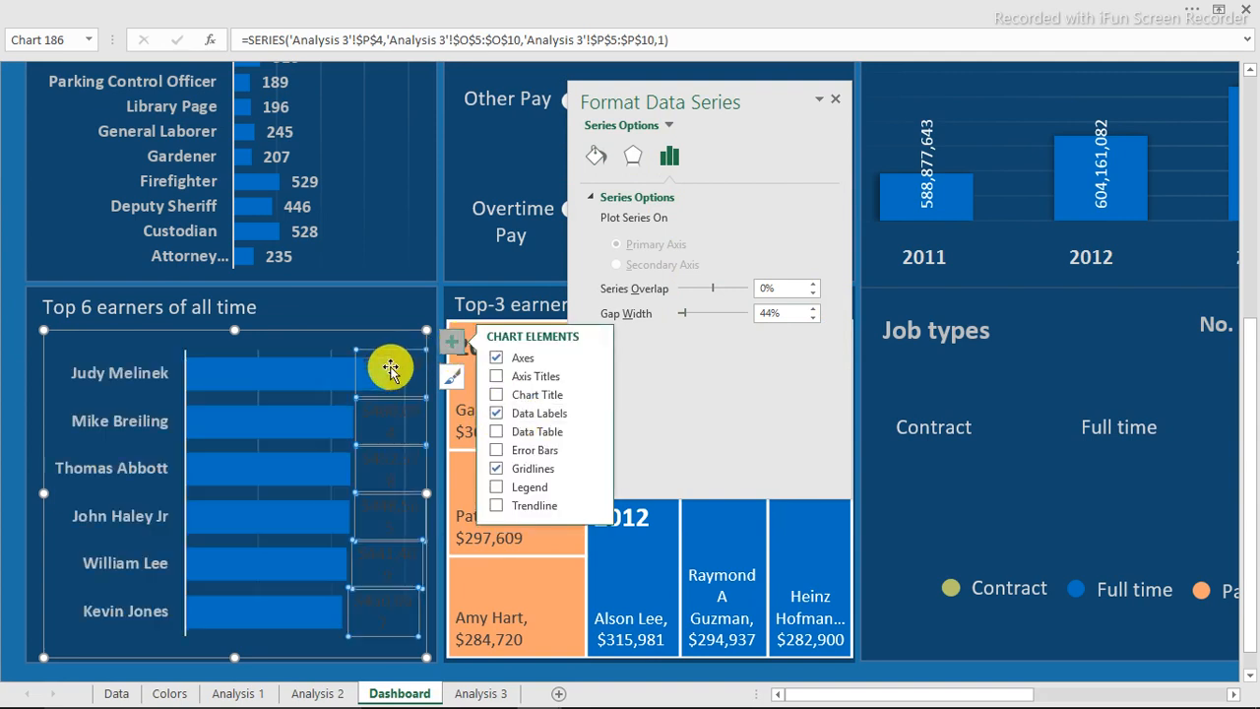
{"action": "left_click", "coordinate": [202, 10]}
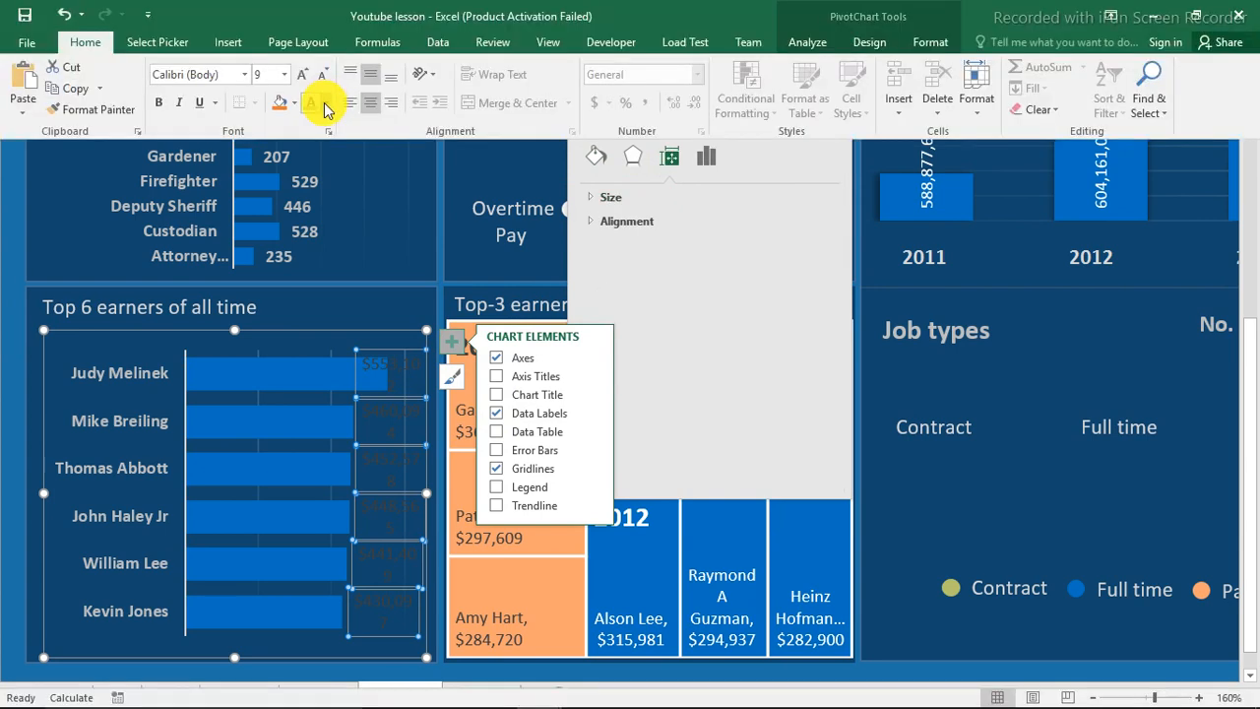
{"action": "left_click", "coordinate": [326, 105]}
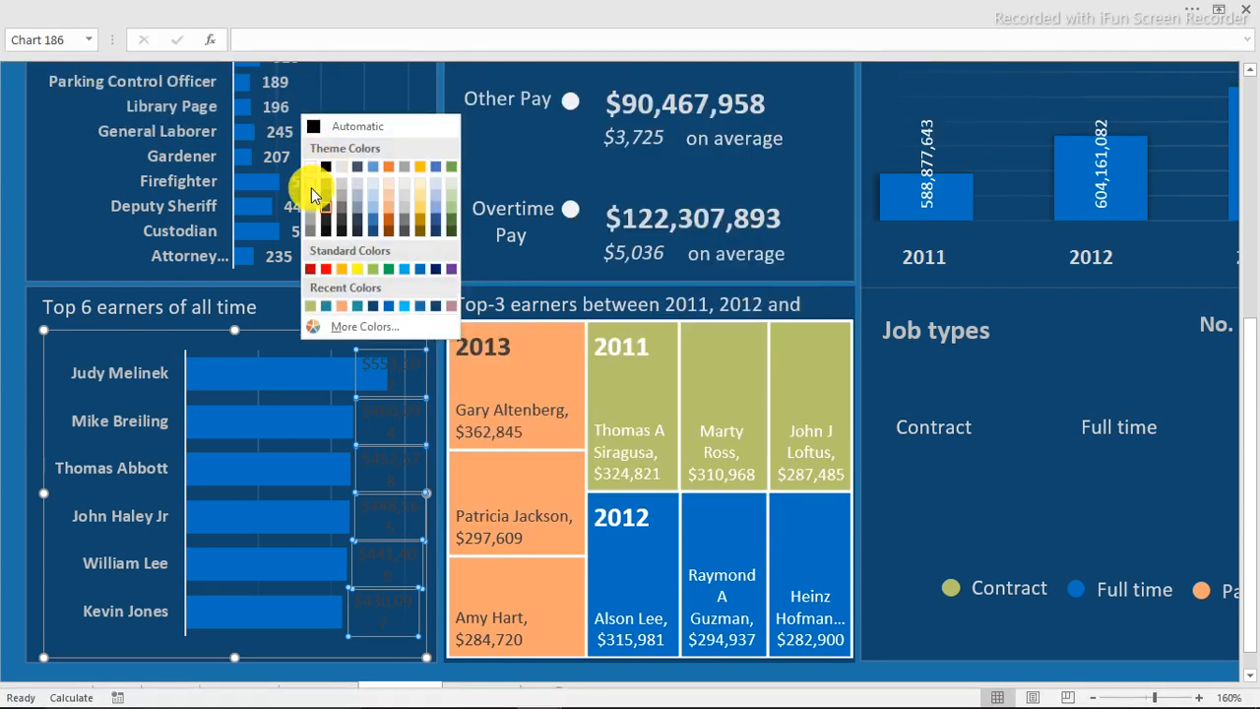
{"action": "left_click", "coordinate": [305, 192]}
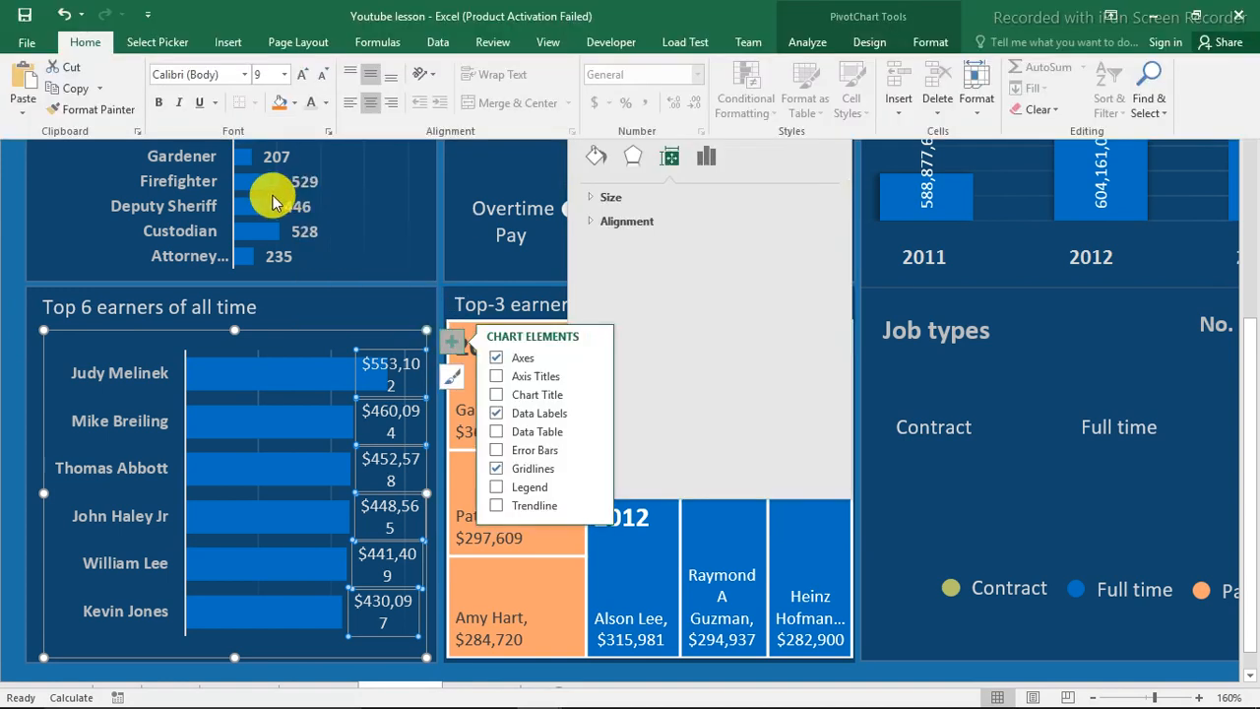
{"action": "left_click", "coordinate": [160, 102]}
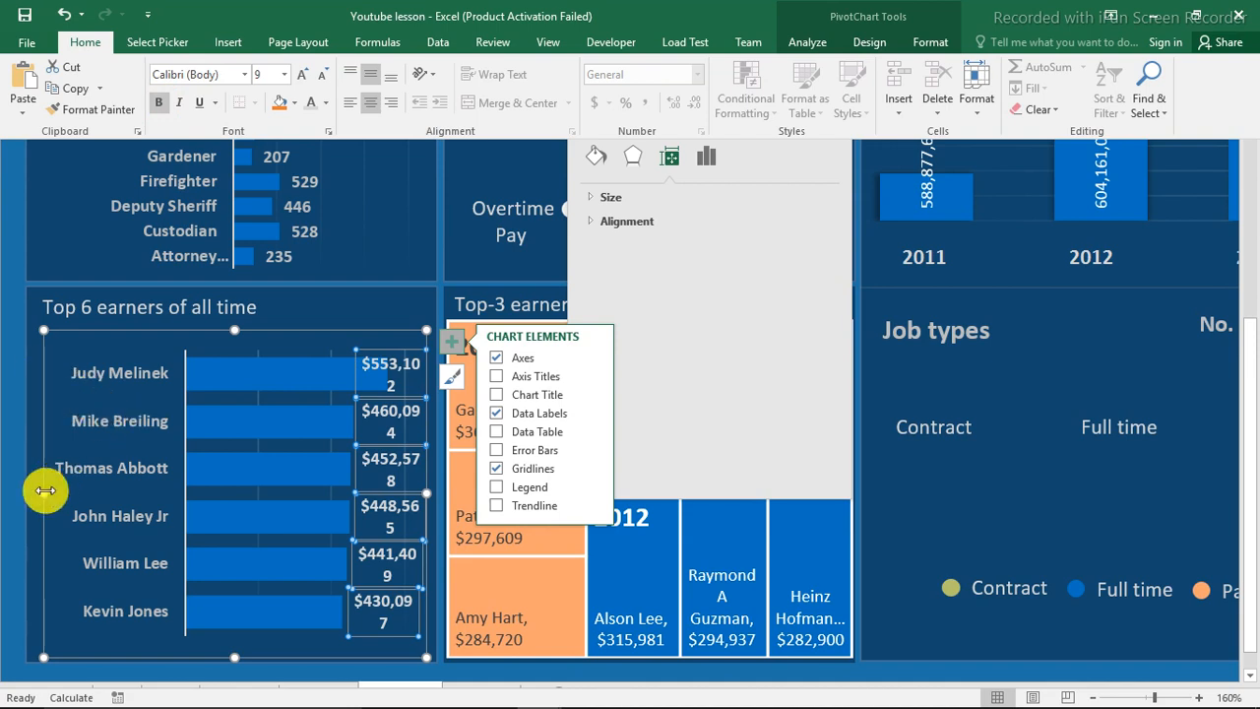
Widen the chart to both side edges of its panel and set the data label position to Inside End.
{"action": "left_click_drag", "start_coordinate": [46, 490], "coordinate": [31, 491]}
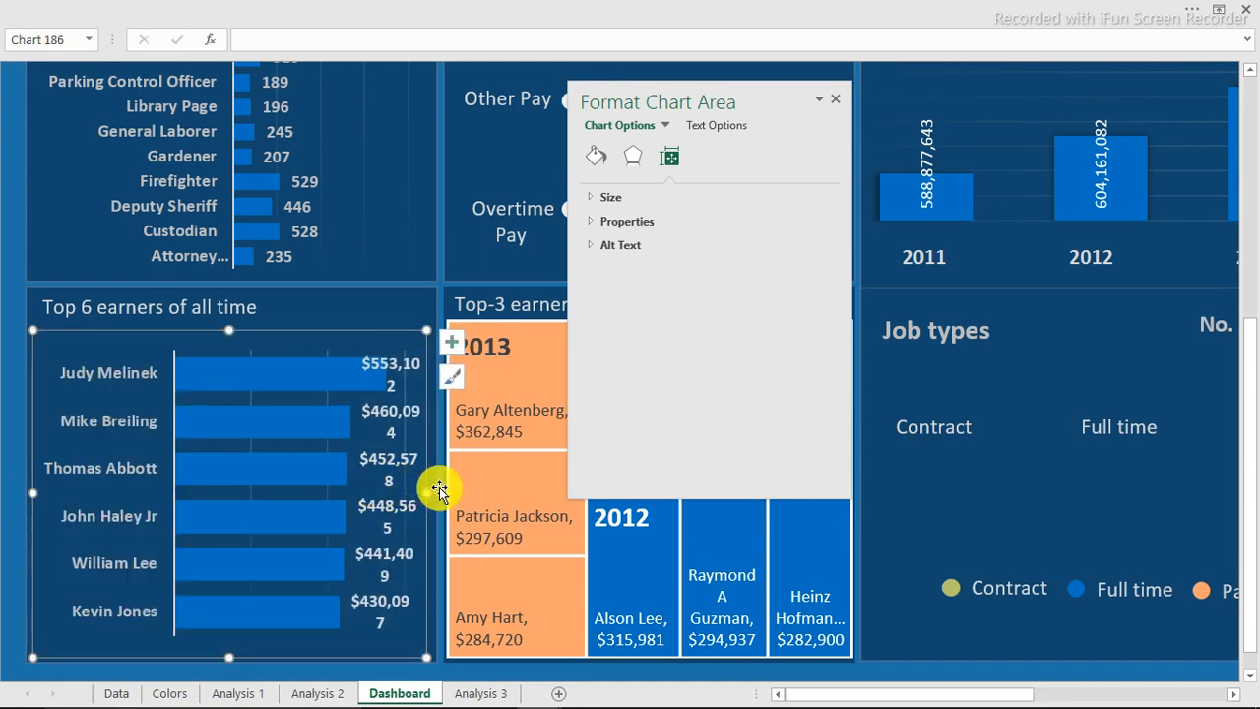
{"action": "left_click_drag", "start_coordinate": [429, 492], "coordinate": [439, 489]}
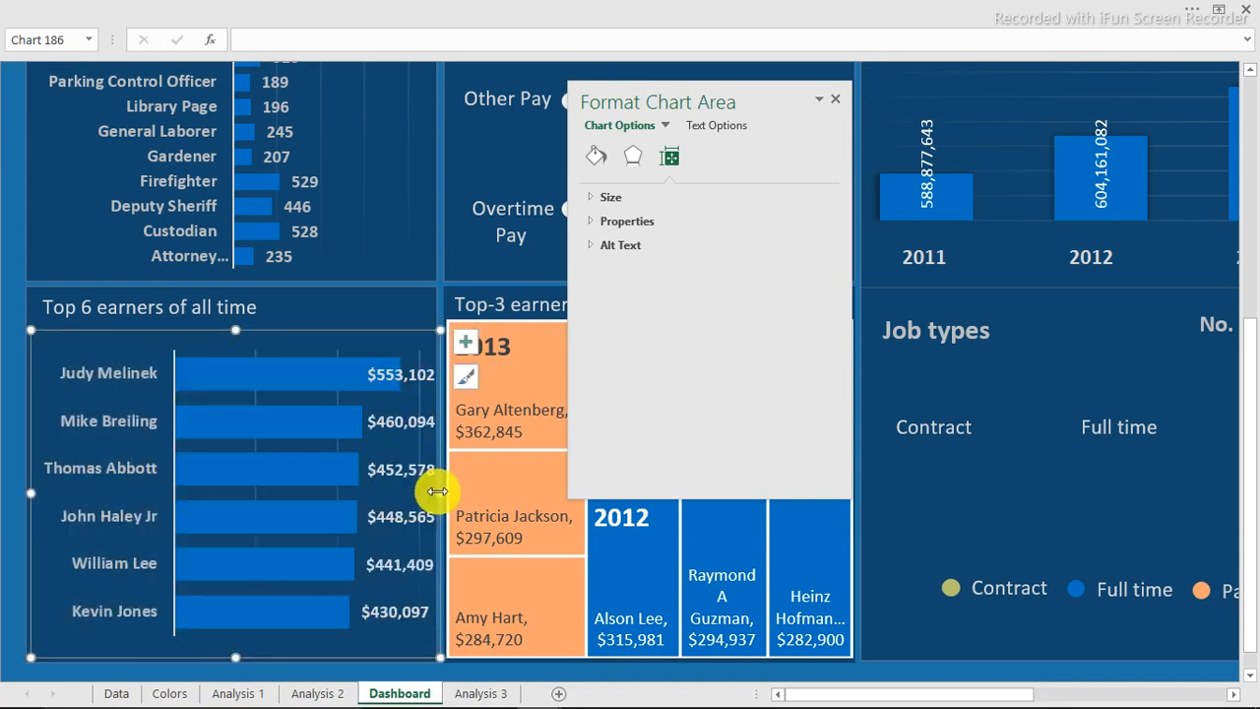
{"action": "left_click", "coordinate": [400, 421]}
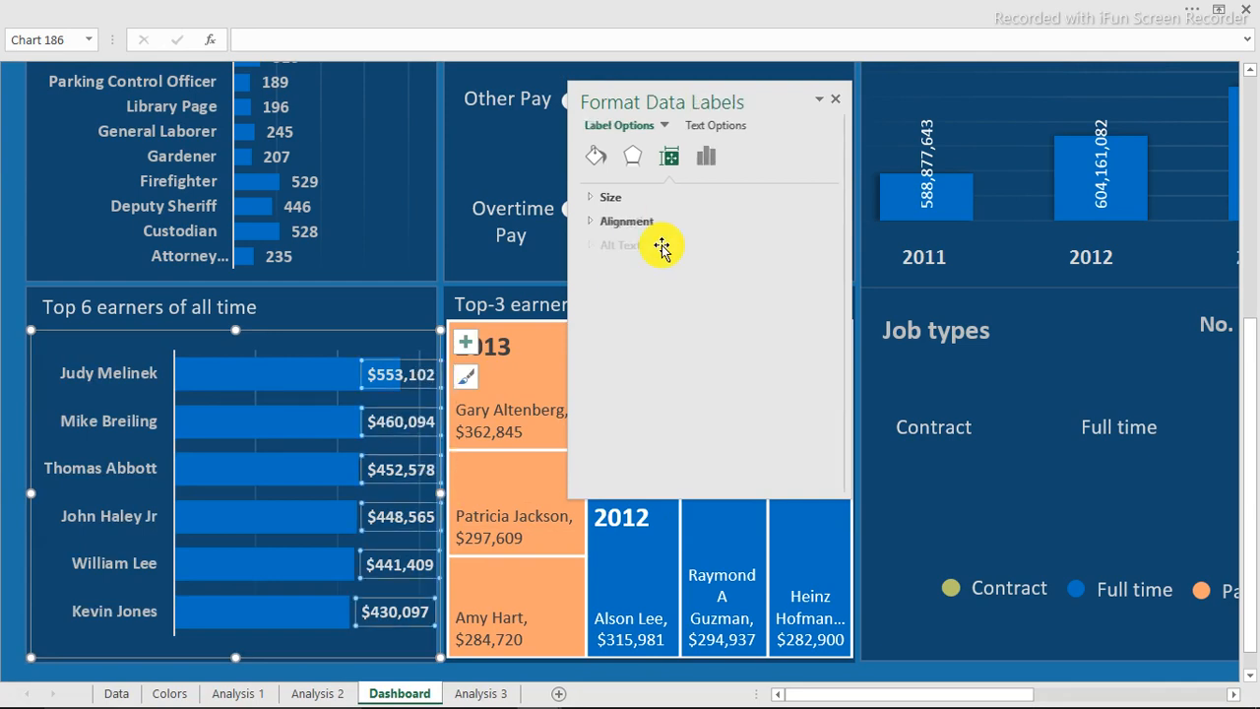
{"action": "left_click", "coordinate": [705, 156]}
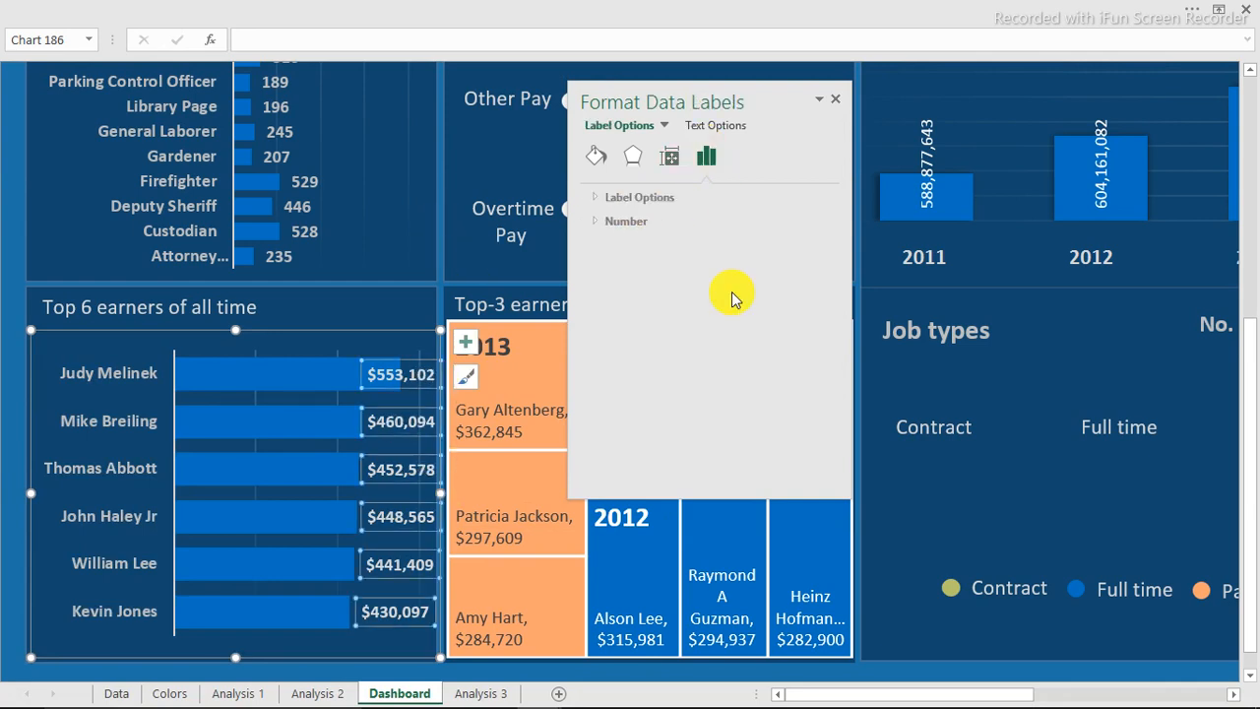
{"action": "left_click", "coordinate": [624, 195]}
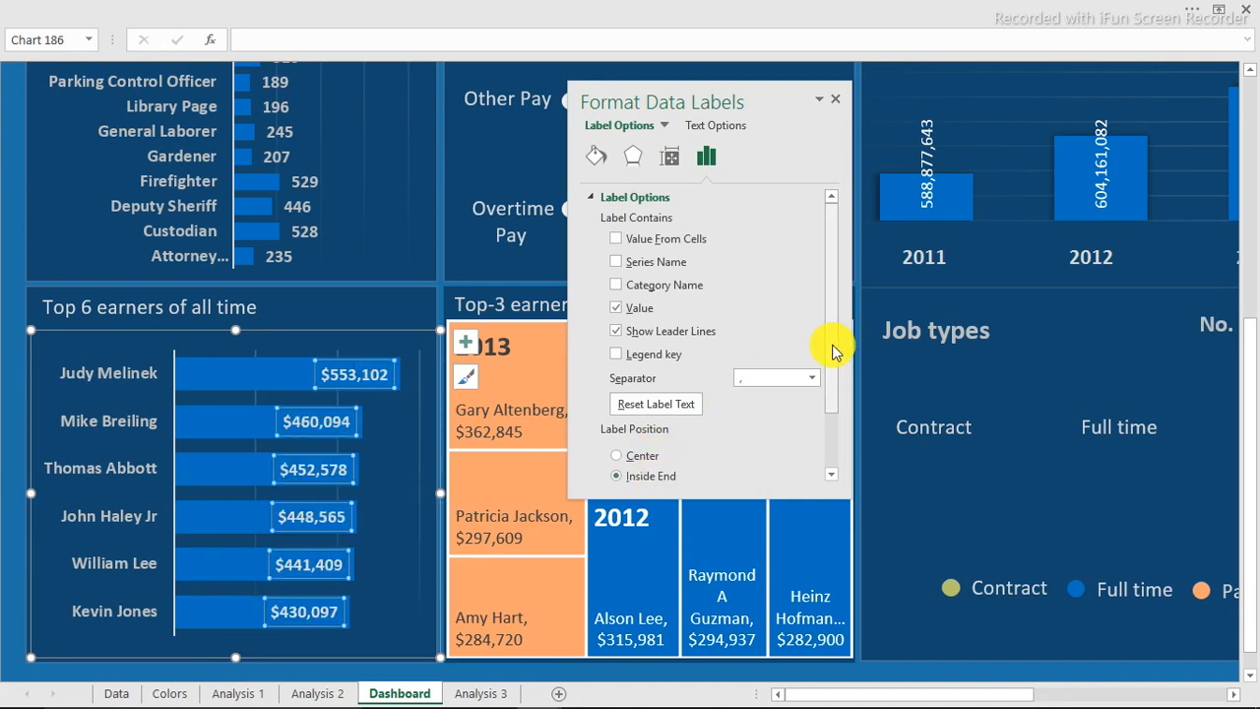
{"action": "scroll", "coordinate": [833, 351], "scroll_direction": "down", "scroll_amount": 1}
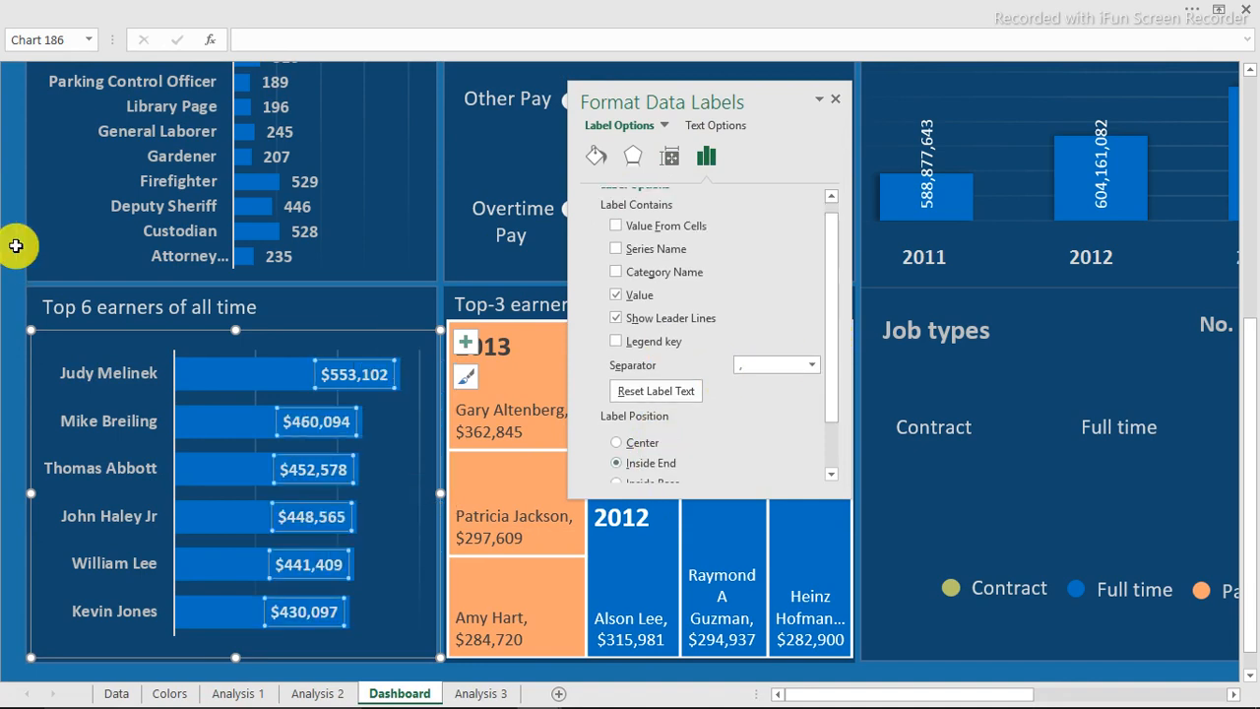
{"action": "left_click", "coordinate": [10, 241]}
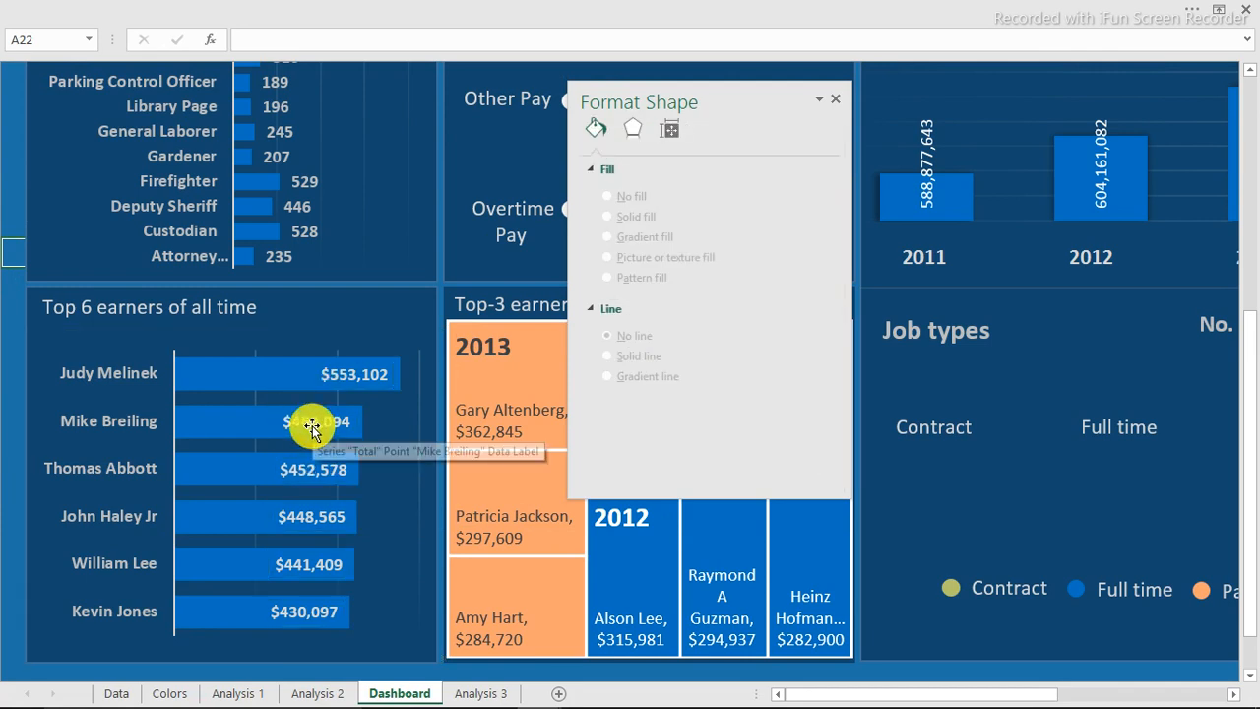
{"action": "left_click", "coordinate": [836, 100]}
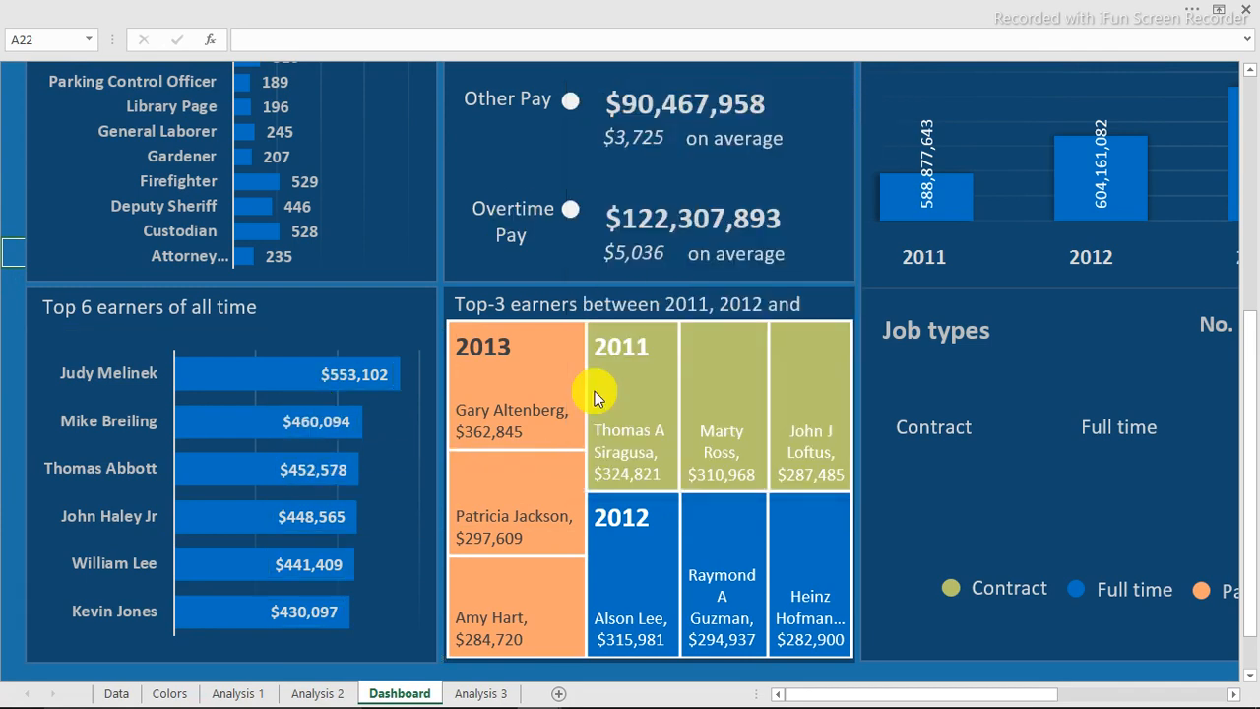
Go to the Job types panel on the Dashboard sheet, and switch to the San Francisco Salaries Dashboard workbook for reference.
{"action": "left_click_drag", "start_coordinate": [925, 697], "coordinate": [1018, 597]}
{"action": "scroll", "coordinate": [937, 548], "scroll_direction": "down", "scroll_amount": 3}
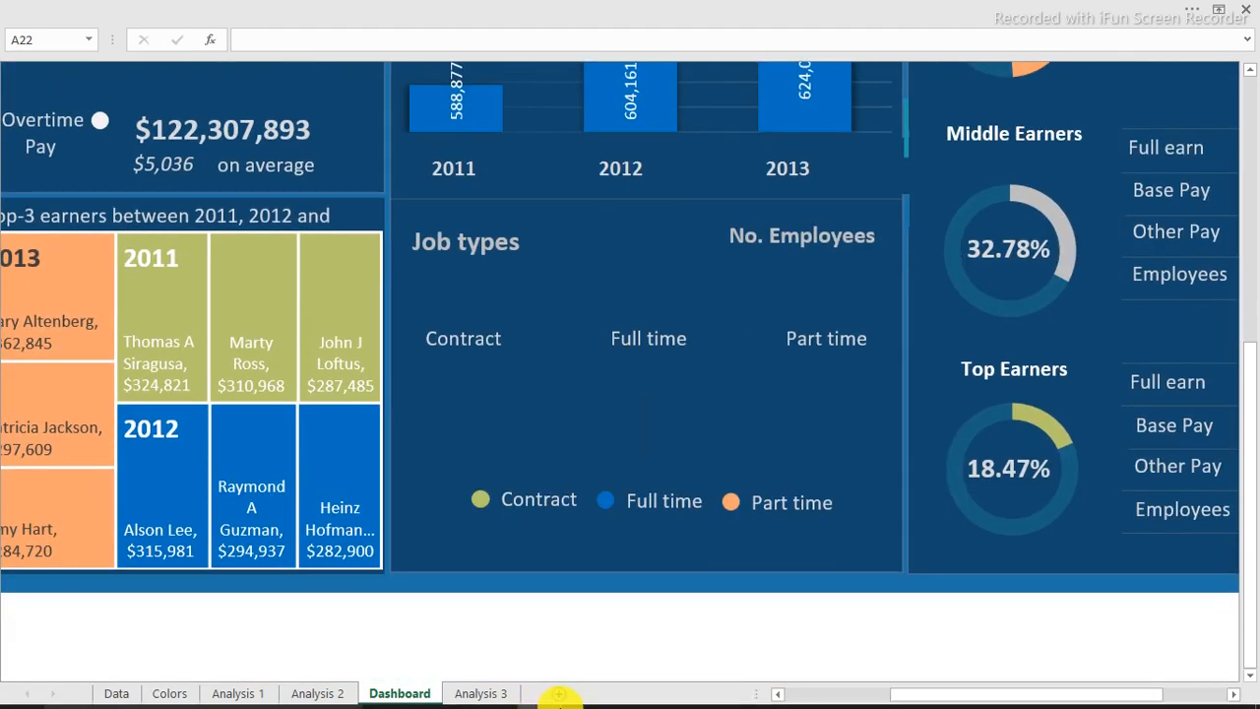
{"action": "mouse_move", "coordinate": [707, 697]}
{"action": "mouse_move", "coordinate": [552, 690]}
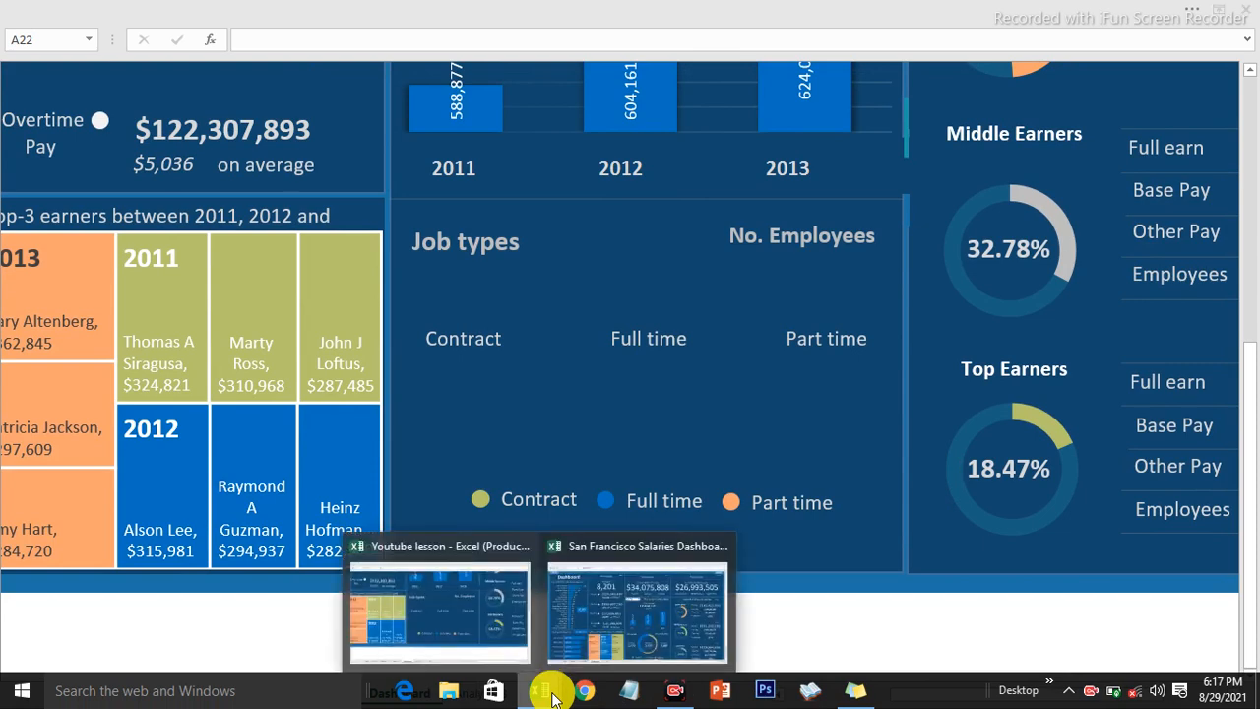
{"action": "left_click", "coordinate": [594, 645]}
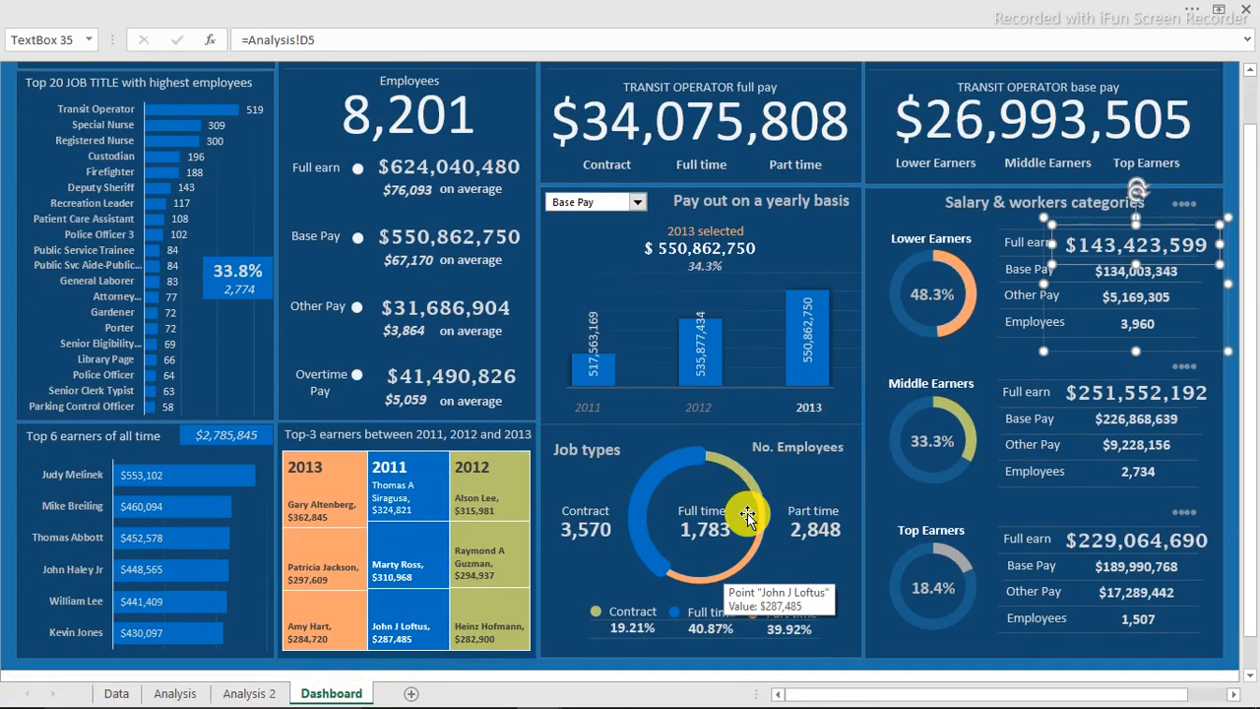
Examine how the reference dashboard's Job types panel and figures respond to the Full time, Top Earners and year filters.
{"action": "left_click", "coordinate": [697, 161]}
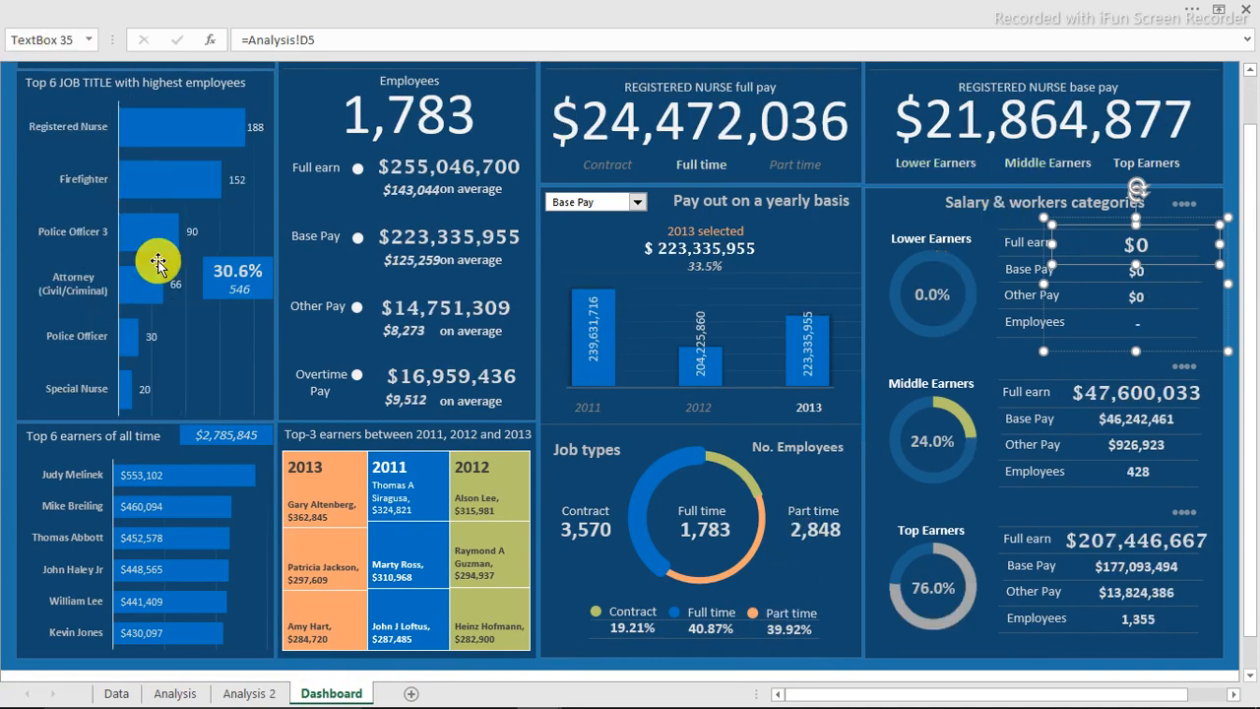
{"action": "scroll", "coordinate": [157, 264], "scroll_direction": "up", "scroll_amount": 1}
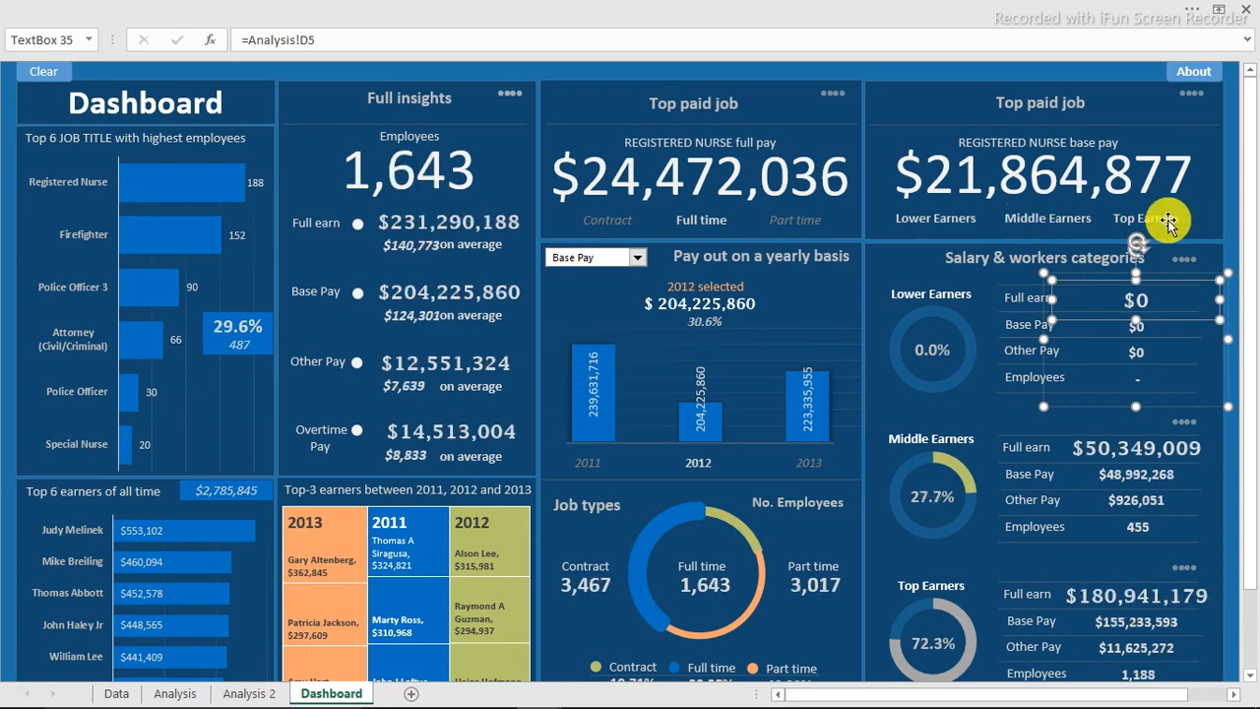
{"action": "scroll", "coordinate": [1138, 221], "scroll_direction": "down", "scroll_amount": 1}
{"action": "scroll", "coordinate": [1138, 221], "scroll_direction": "down", "scroll_amount": 1}
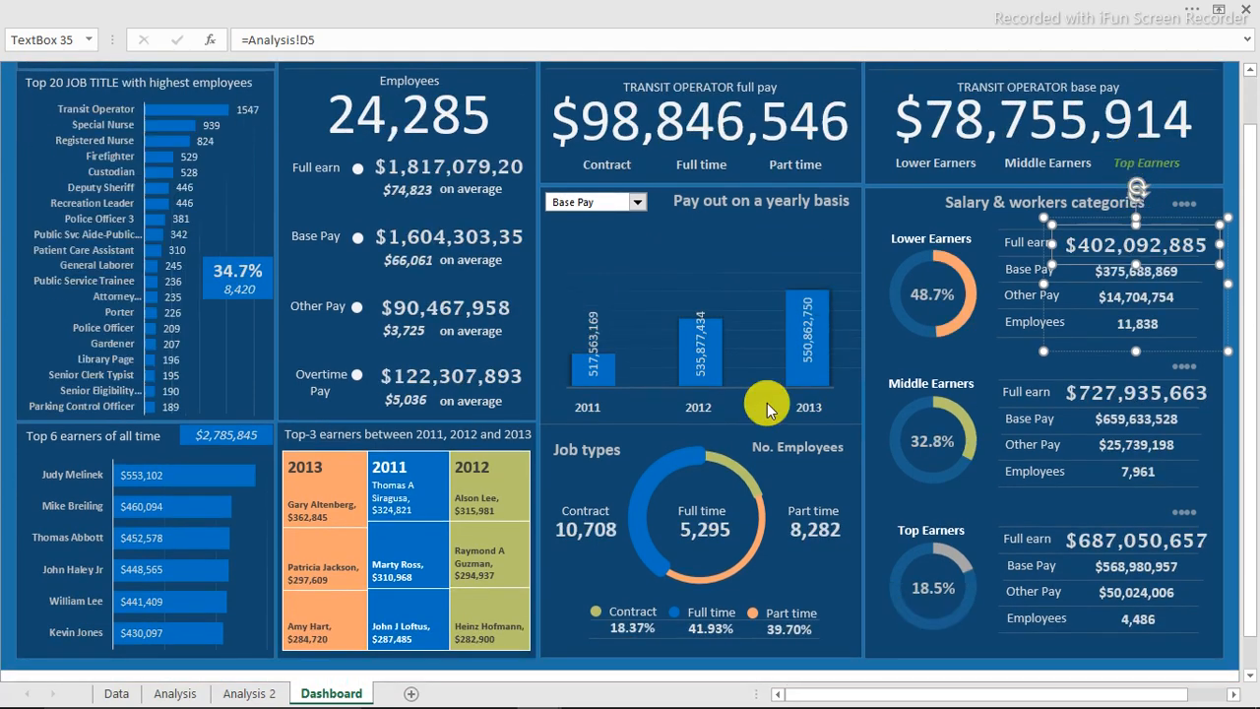
{"action": "left_click", "coordinate": [803, 408]}
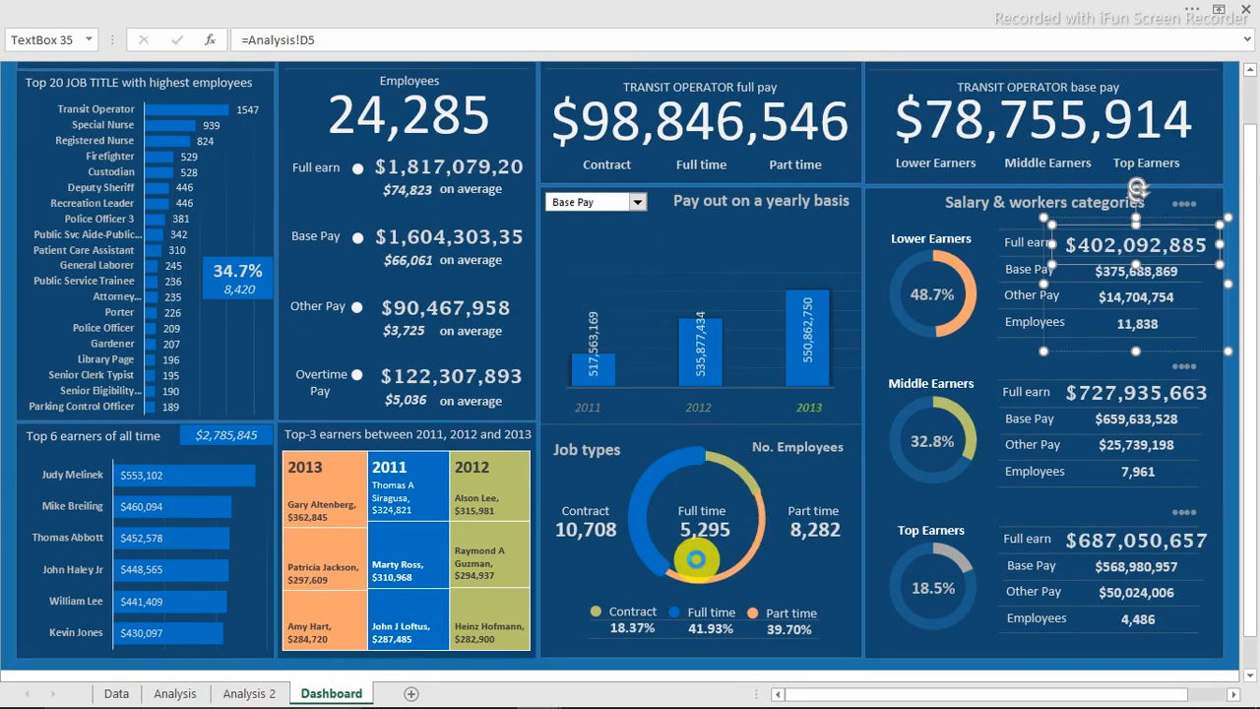
{"action": "left_click", "coordinate": [814, 413]}
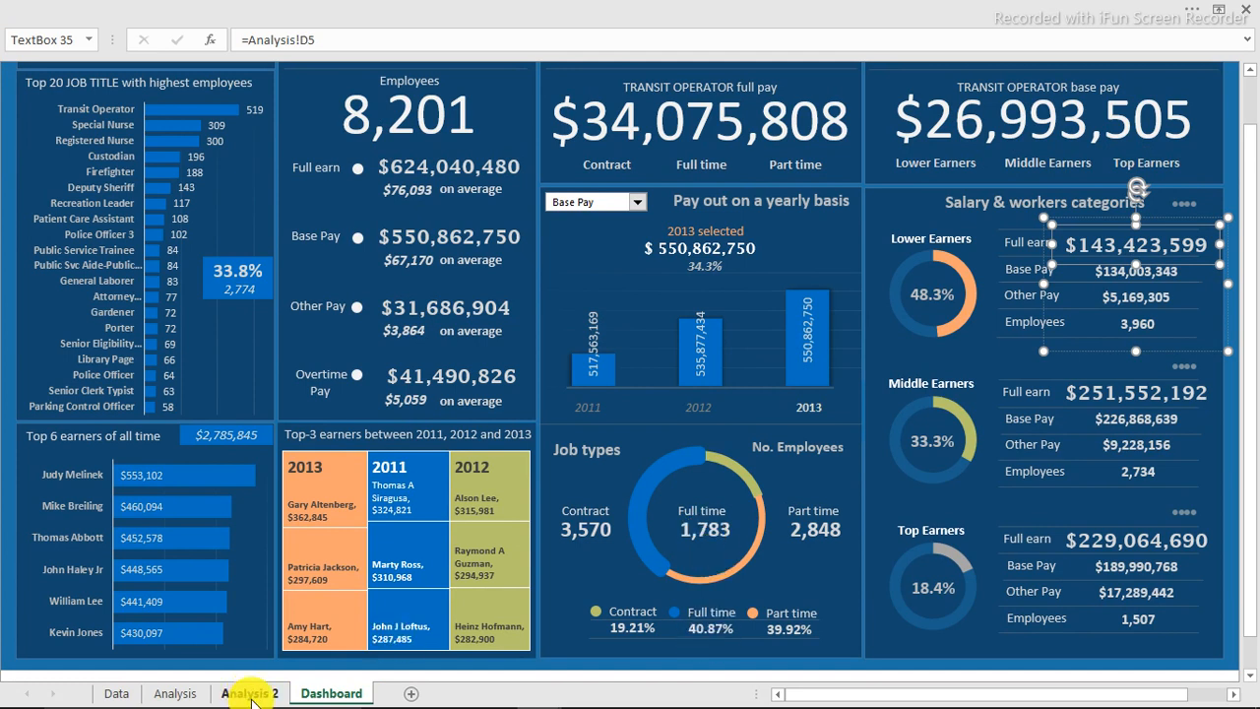
{"action": "left_click", "coordinate": [538, 689]}
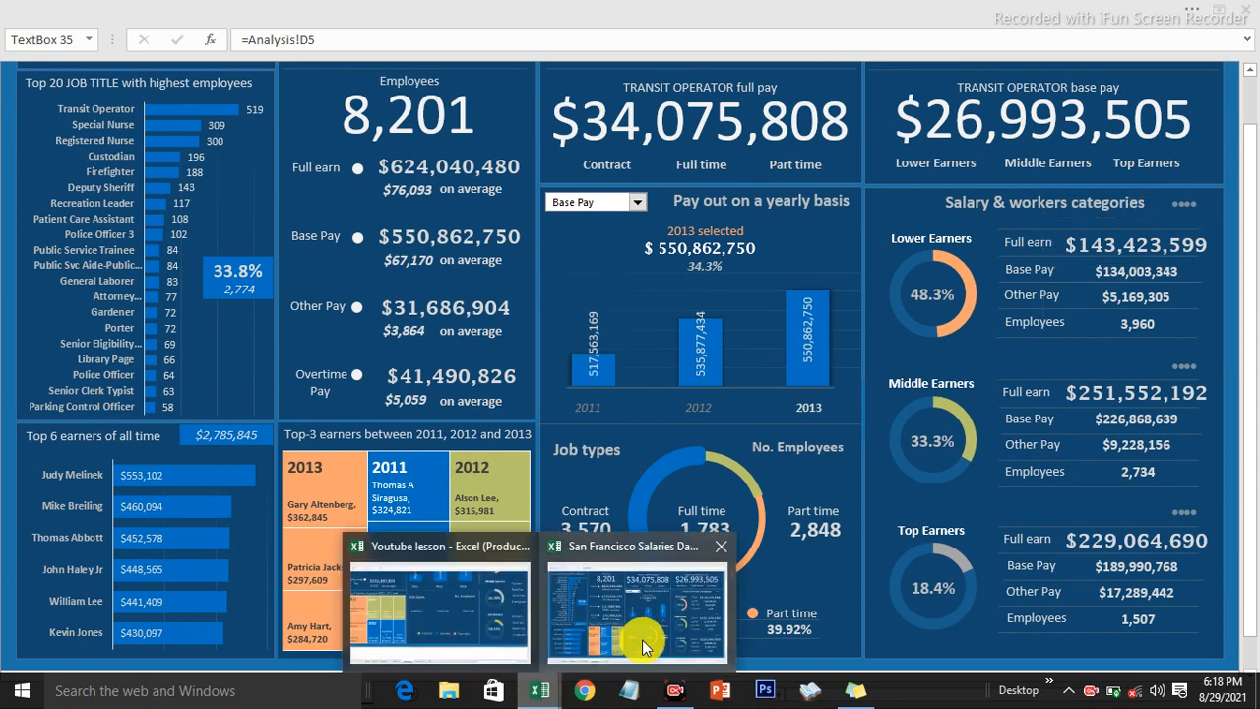
Return to the Analysis 3 sheet of the Youtube lesson workbook and add a count of Job types to the job types pivot table.
{"action": "mouse_move", "coordinate": [422, 619]}
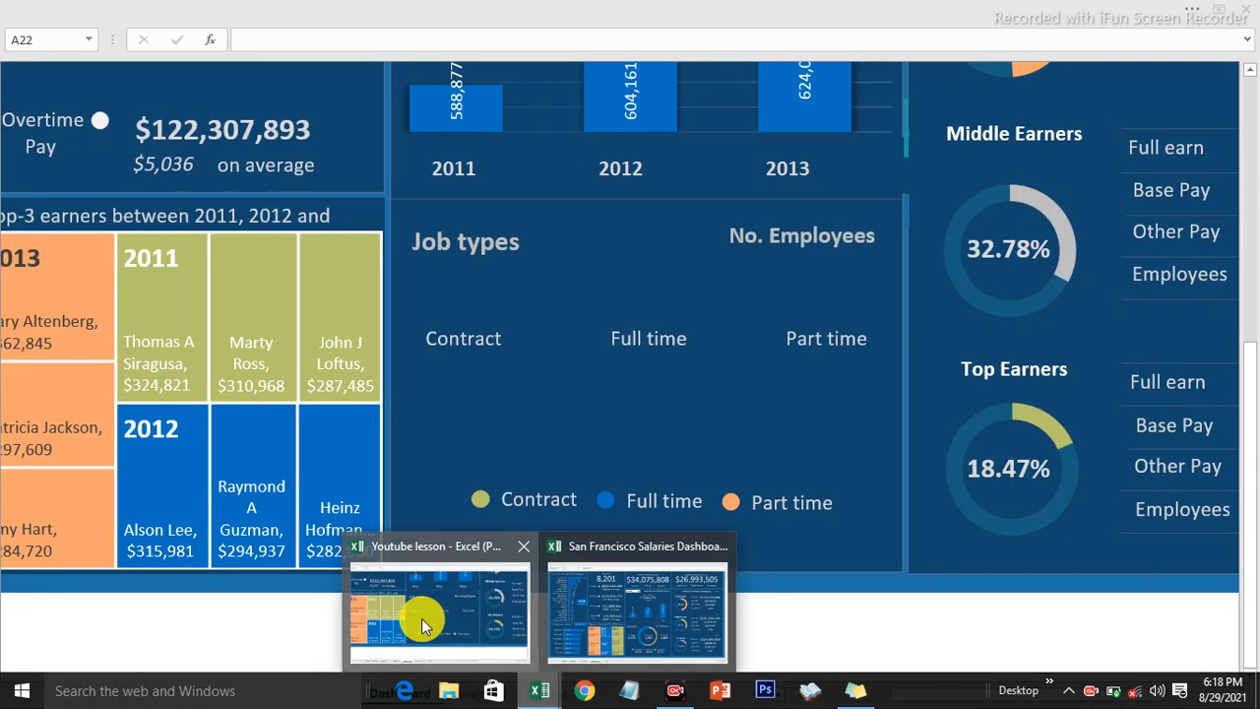
{"action": "left_click", "coordinate": [463, 695]}
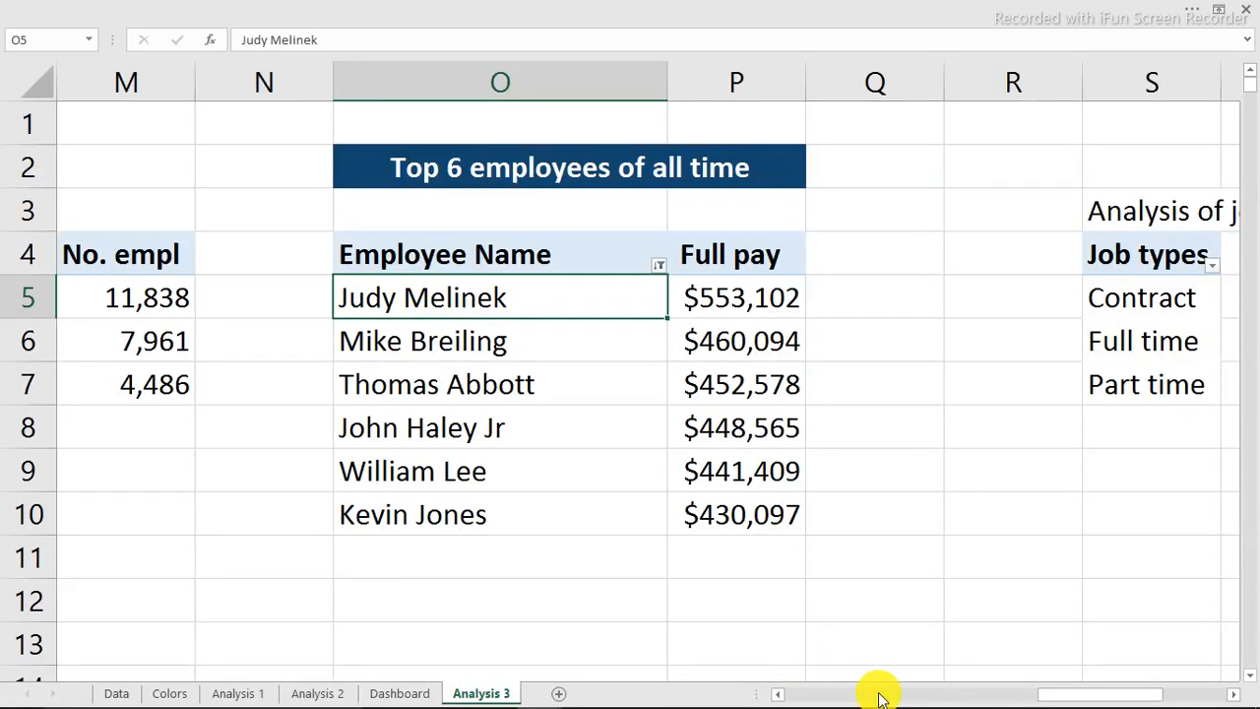
{"action": "left_click_drag", "start_coordinate": [1041, 689], "coordinate": [1153, 685]}
{"action": "left_click", "coordinate": [571, 340]}
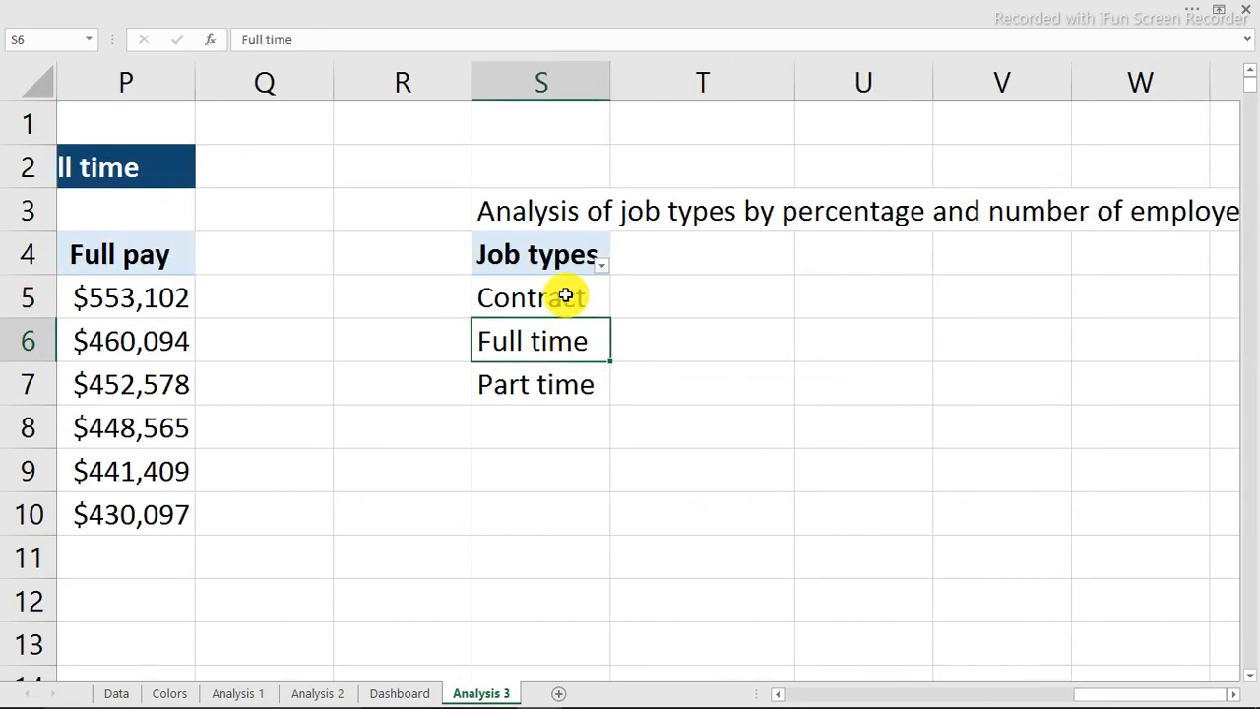
{"action": "right_click", "coordinate": [527, 342]}
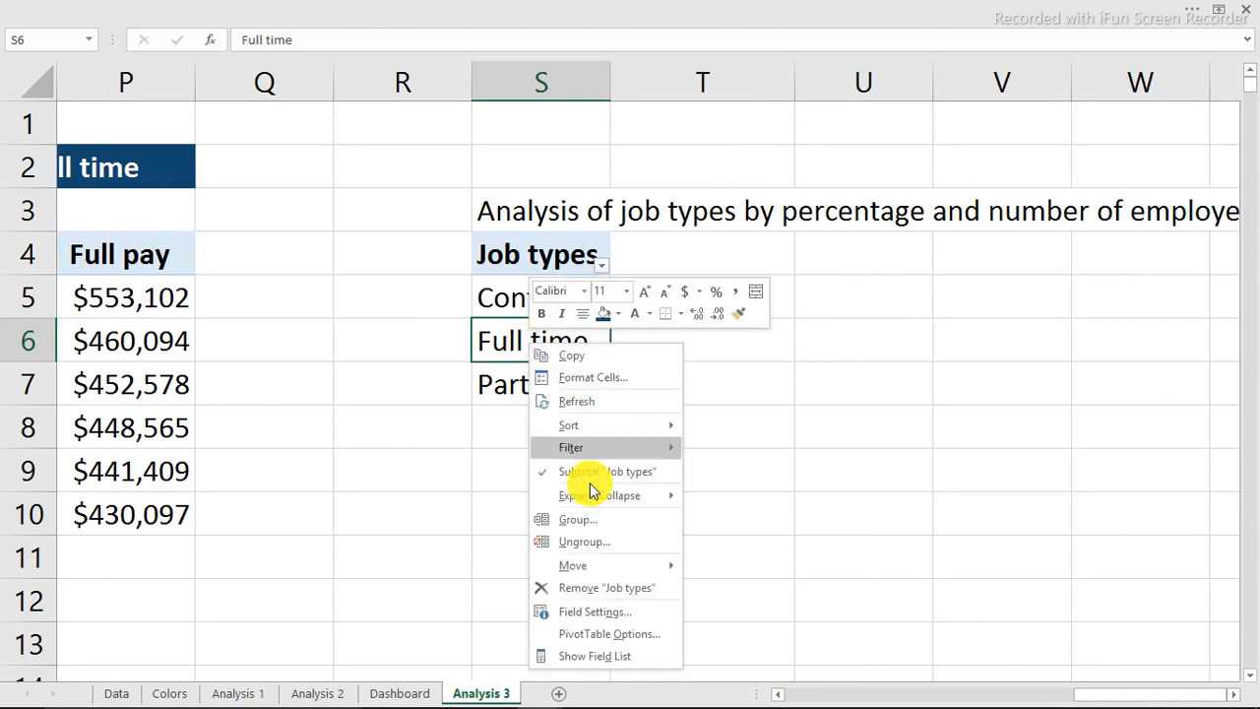
{"action": "left_click", "coordinate": [605, 657]}
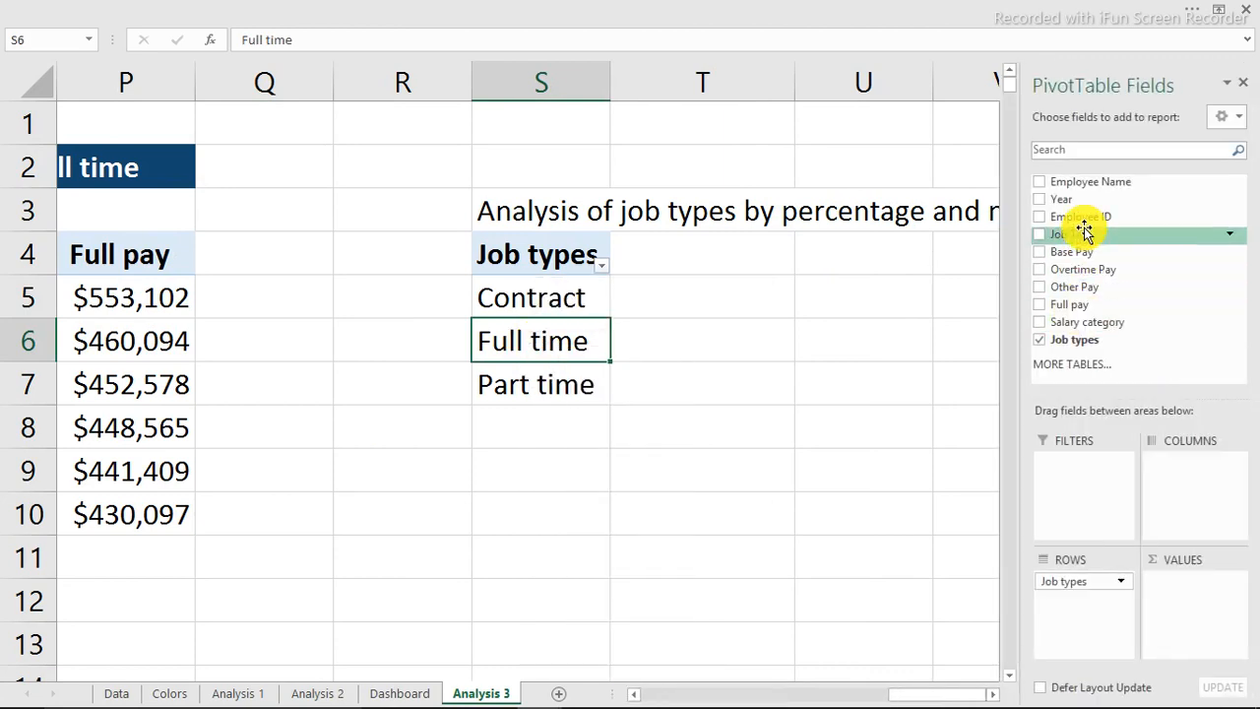
{"action": "left_click_drag", "start_coordinate": [1081, 339], "coordinate": [1190, 605]}
Show the Count of Job types values as % of Column Total.
{"action": "left_click", "coordinate": [727, 300]}
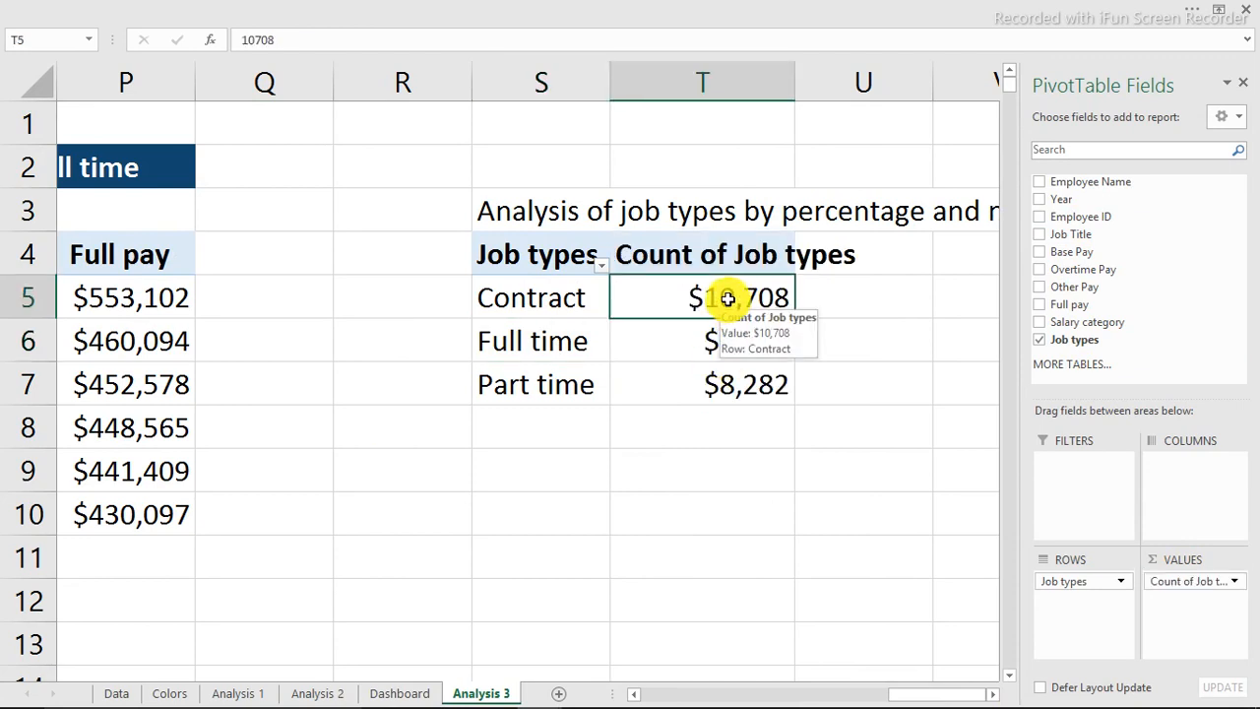
{"action": "right_click", "coordinate": [727, 299]}
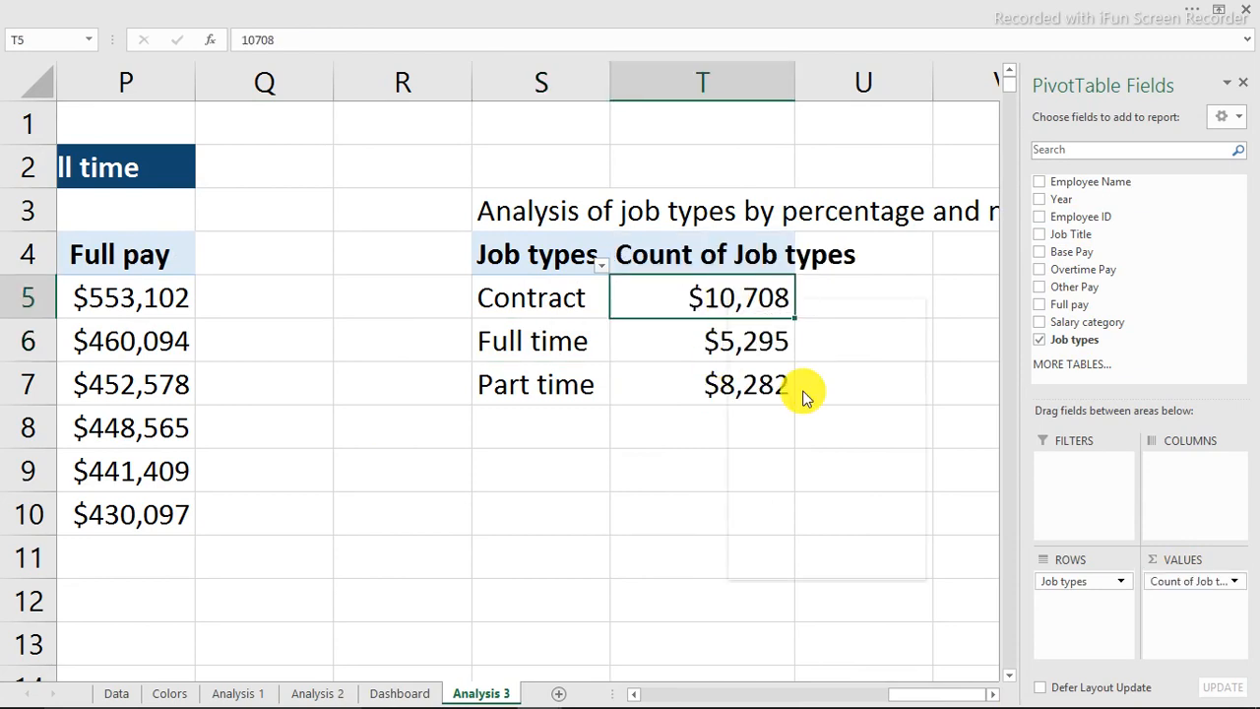
{"action": "mouse_move", "coordinate": [822, 484]}
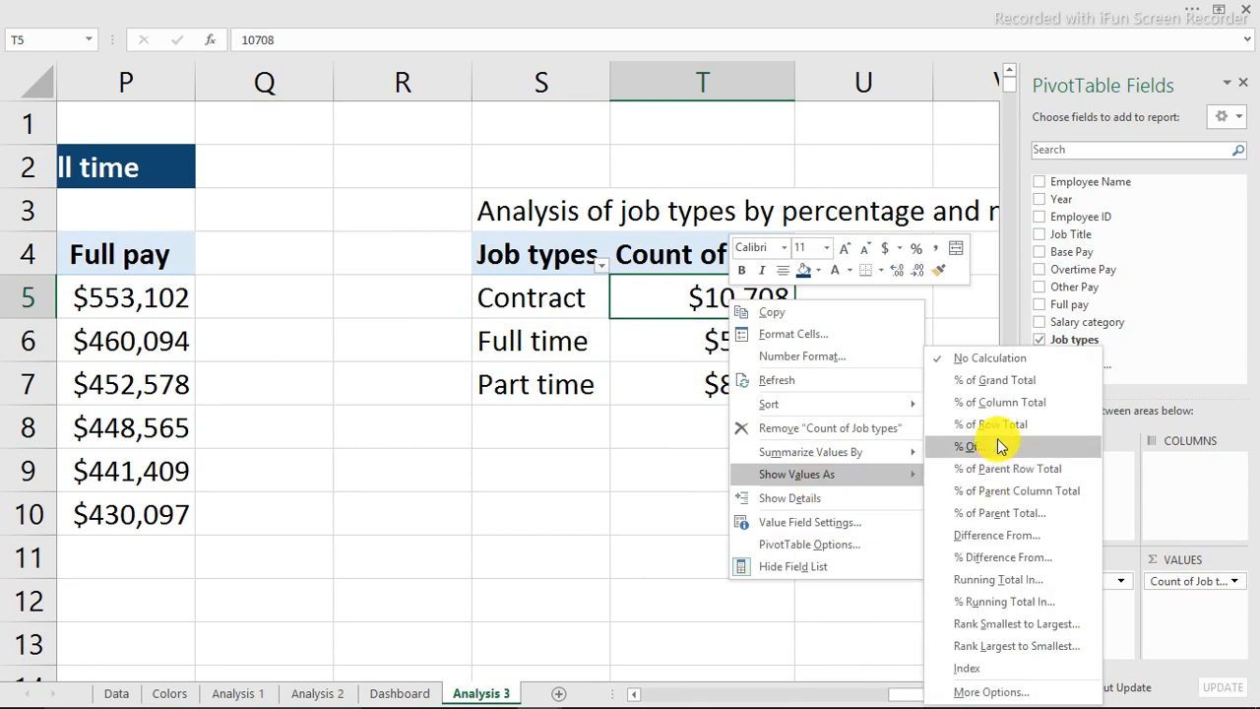
{"action": "left_click", "coordinate": [999, 406]}
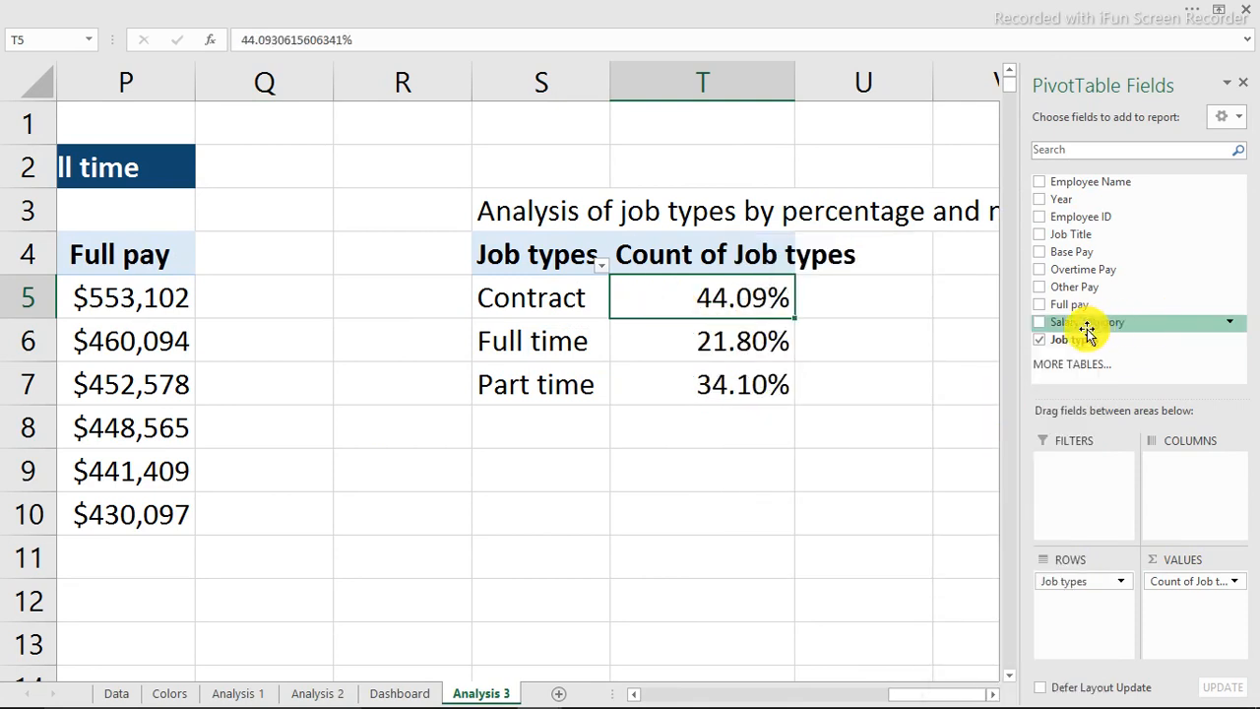
Add a second count of Job types to the pivot values and format U5:U7 as Number with 0 decimals and a thousands separator.
{"action": "left_click_drag", "start_coordinate": [1097, 342], "coordinate": [1187, 619]}
{"action": "left_click", "coordinate": [888, 306]}
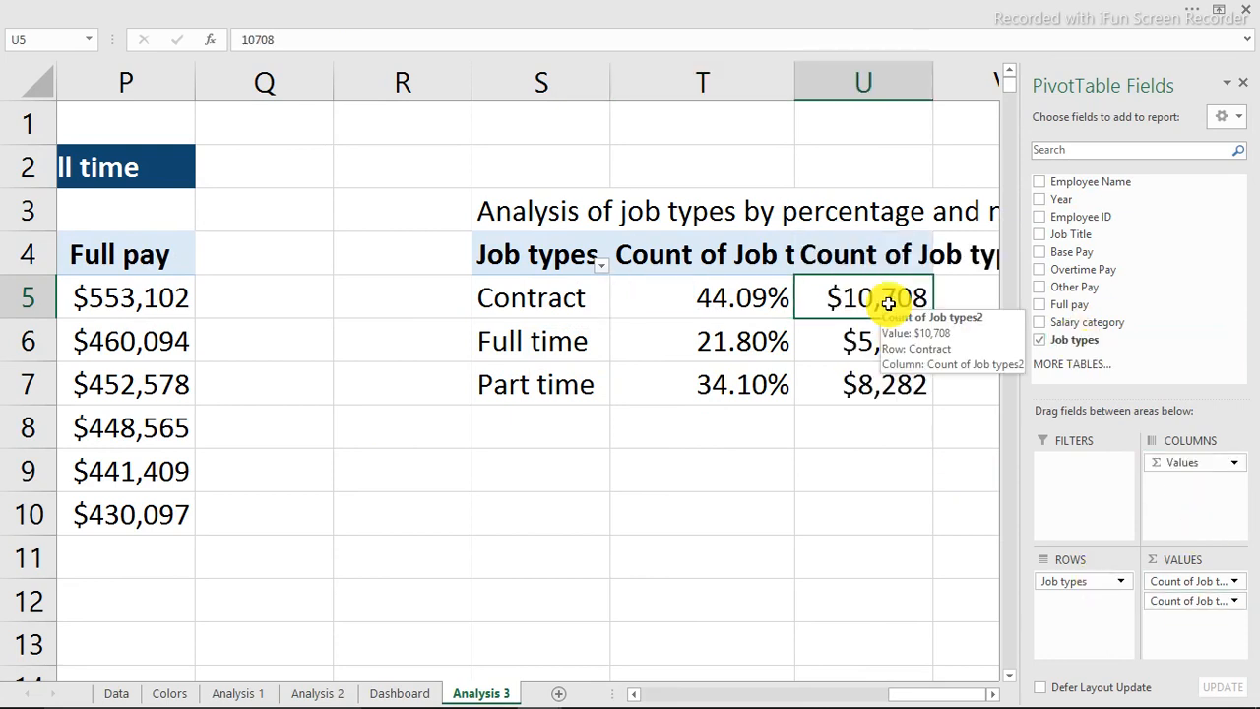
{"action": "mouse_move", "coordinate": [886, 299]}
{"action": "left_mouse_down"}
{"action": "mouse_move", "coordinate": [883, 385]}
{"action": "mouse_move", "coordinate": [914, 406]}
{"action": "left_mouse_up"}
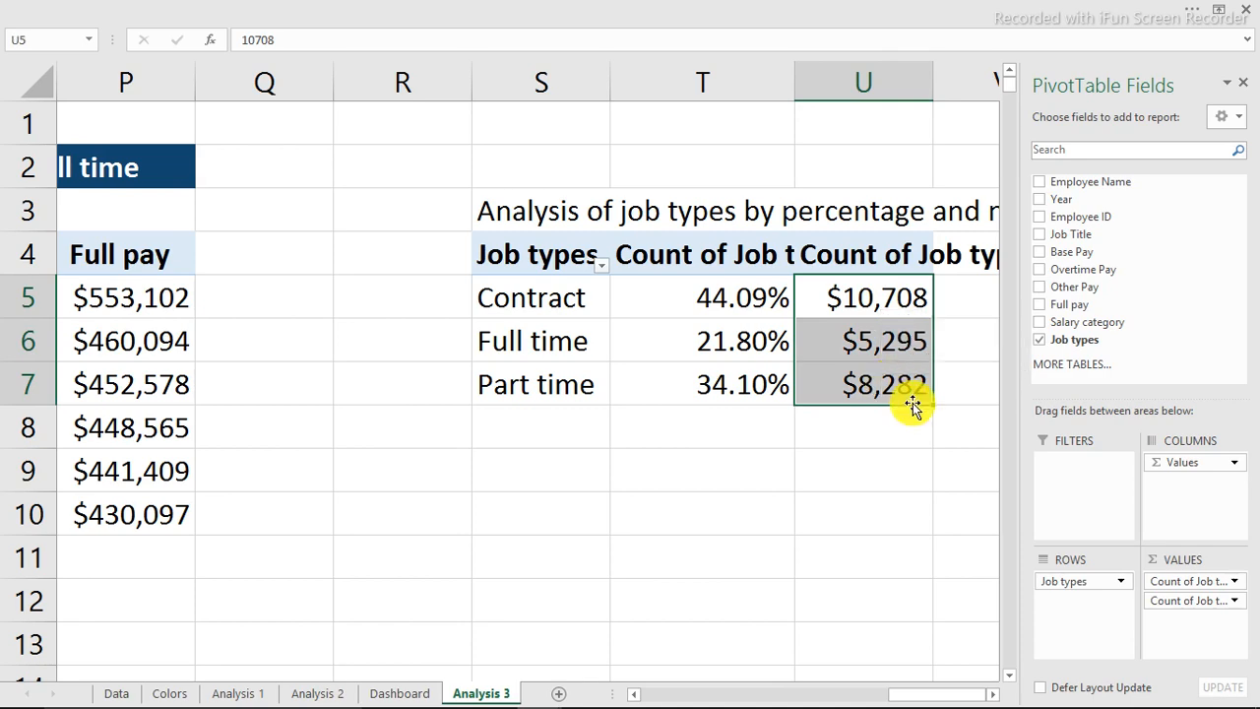
{"action": "key", "text": "ctrl+1"}
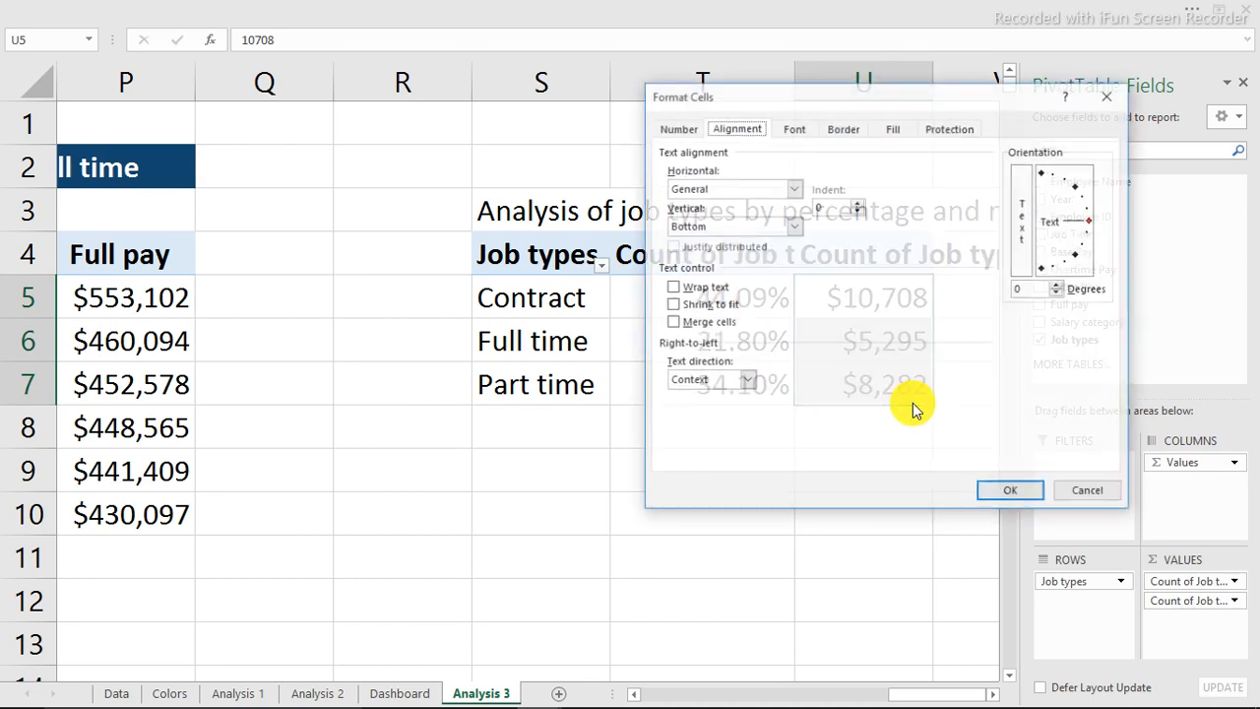
{"action": "left_click", "coordinate": [657, 130]}
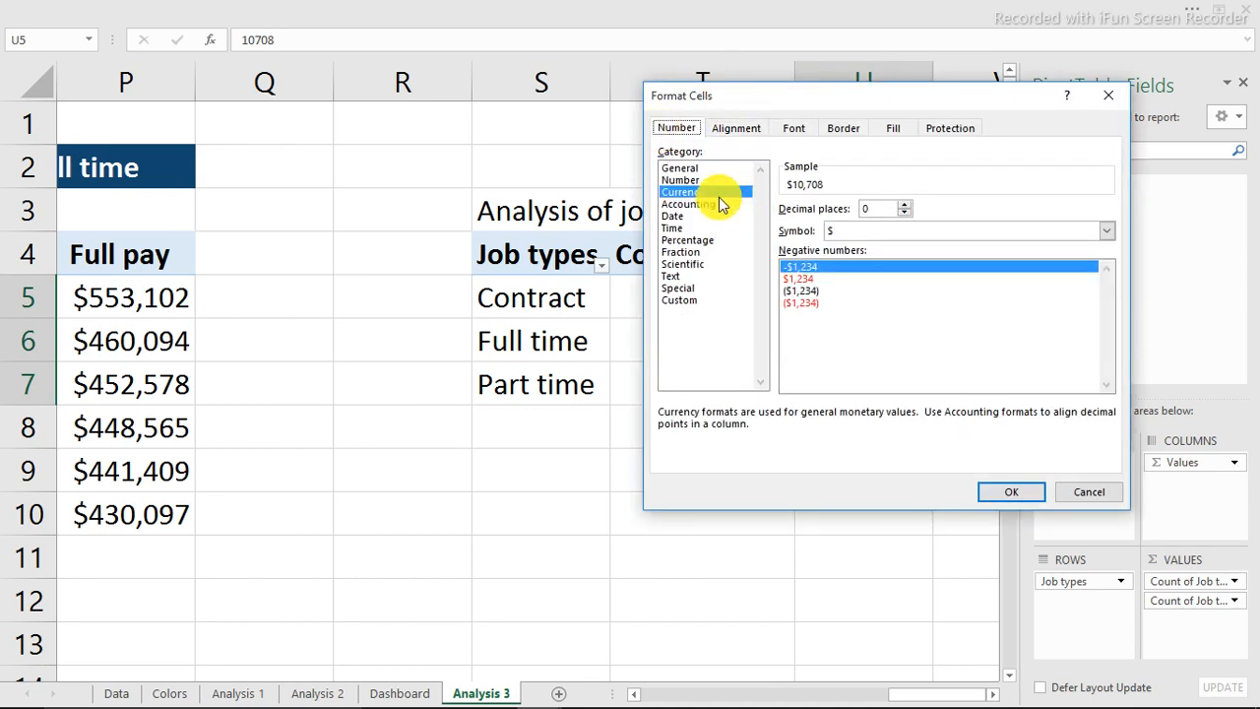
{"action": "left_click", "coordinate": [692, 181]}
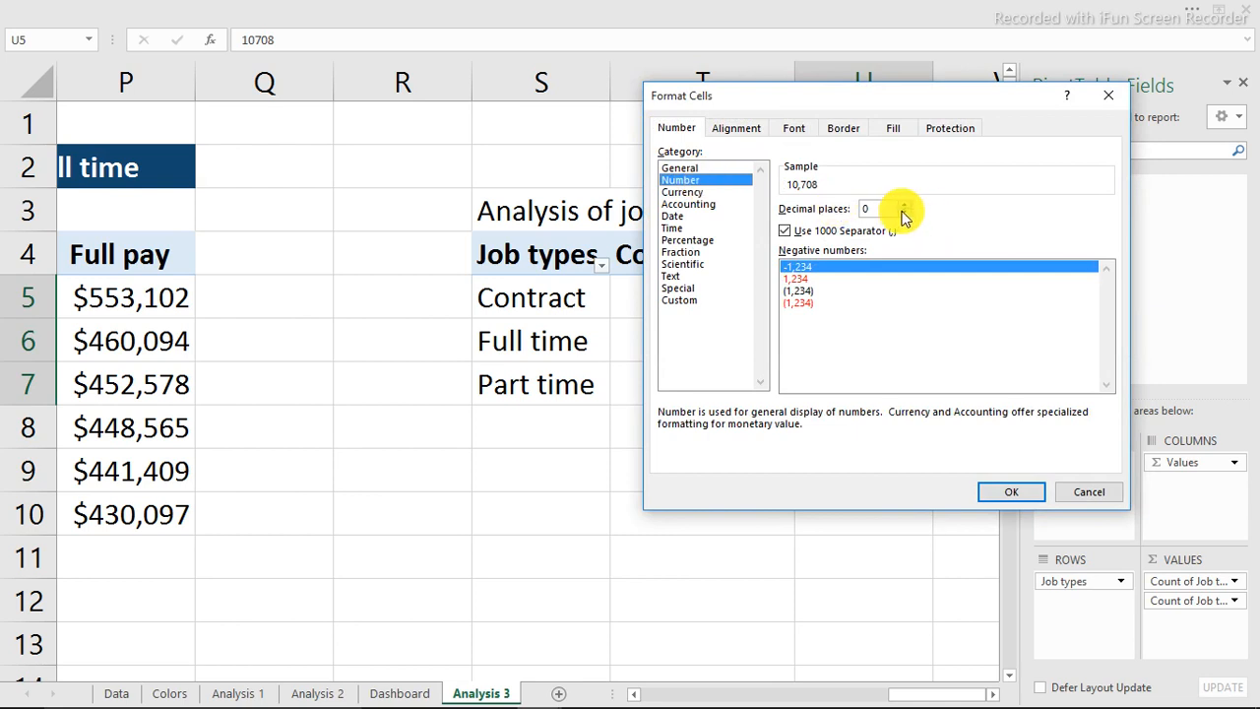
{"action": "left_click", "coordinate": [985, 492]}
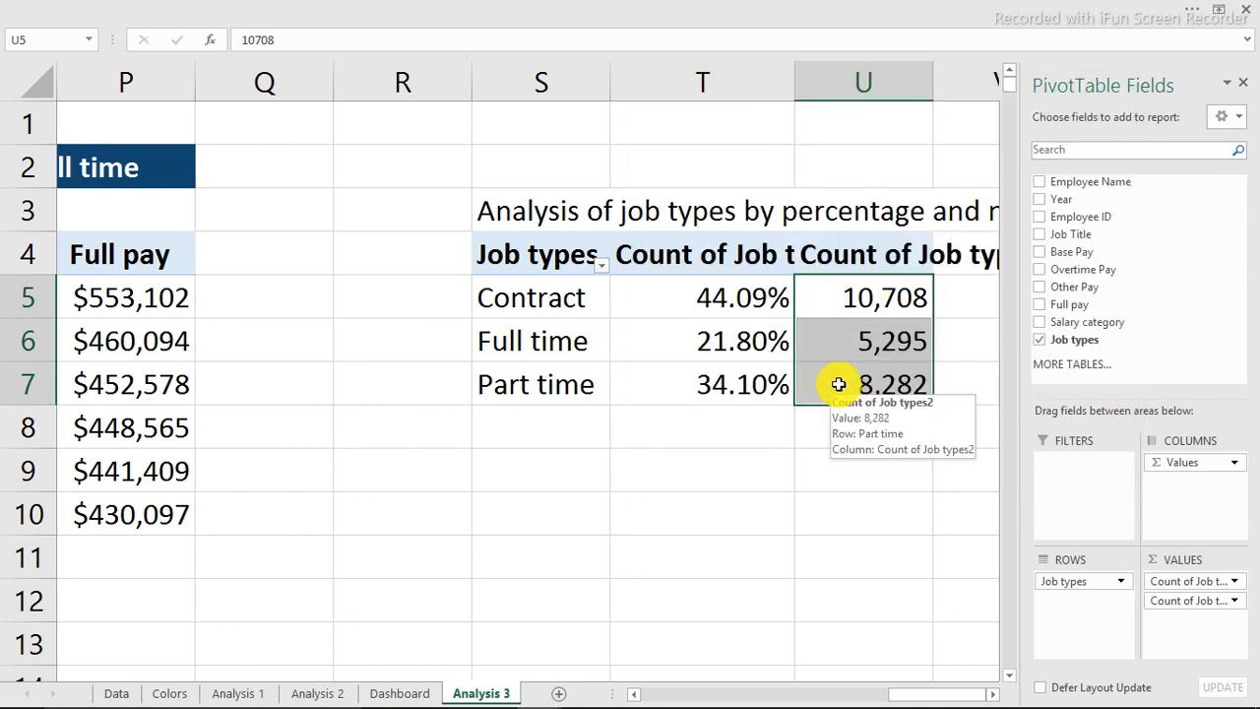
Link S9 to the pivot header in S4 and fill the formula across S9:T12 to mirror the job types and percentages.
{"action": "left_click", "coordinate": [542, 466]}
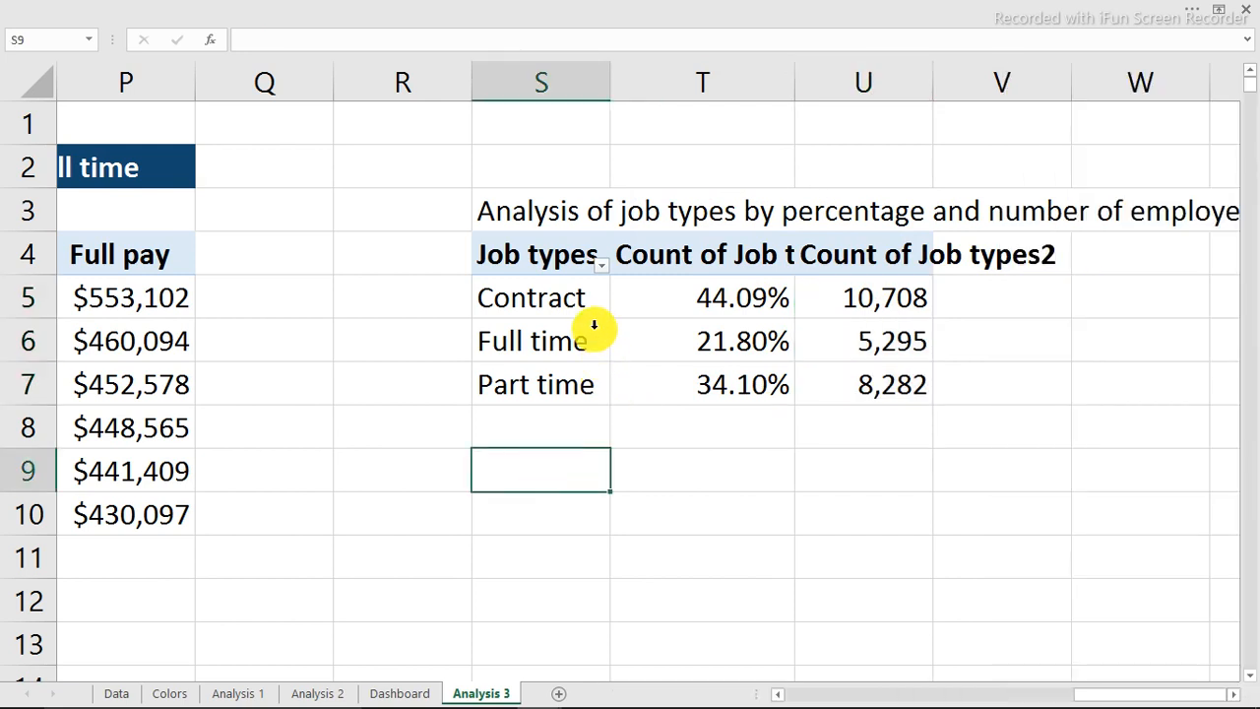
{"action": "left_click_drag", "start_coordinate": [597, 325], "coordinate": [594, 353]}
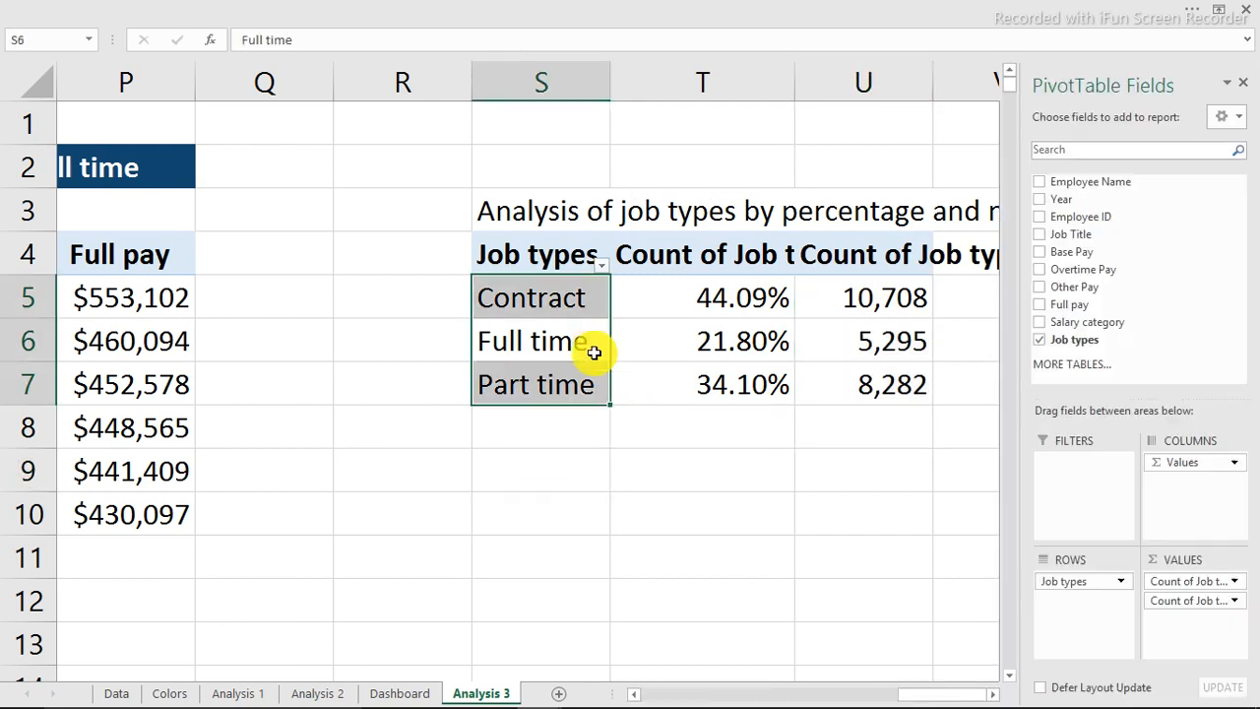
{"action": "left_click", "coordinate": [889, 294]}
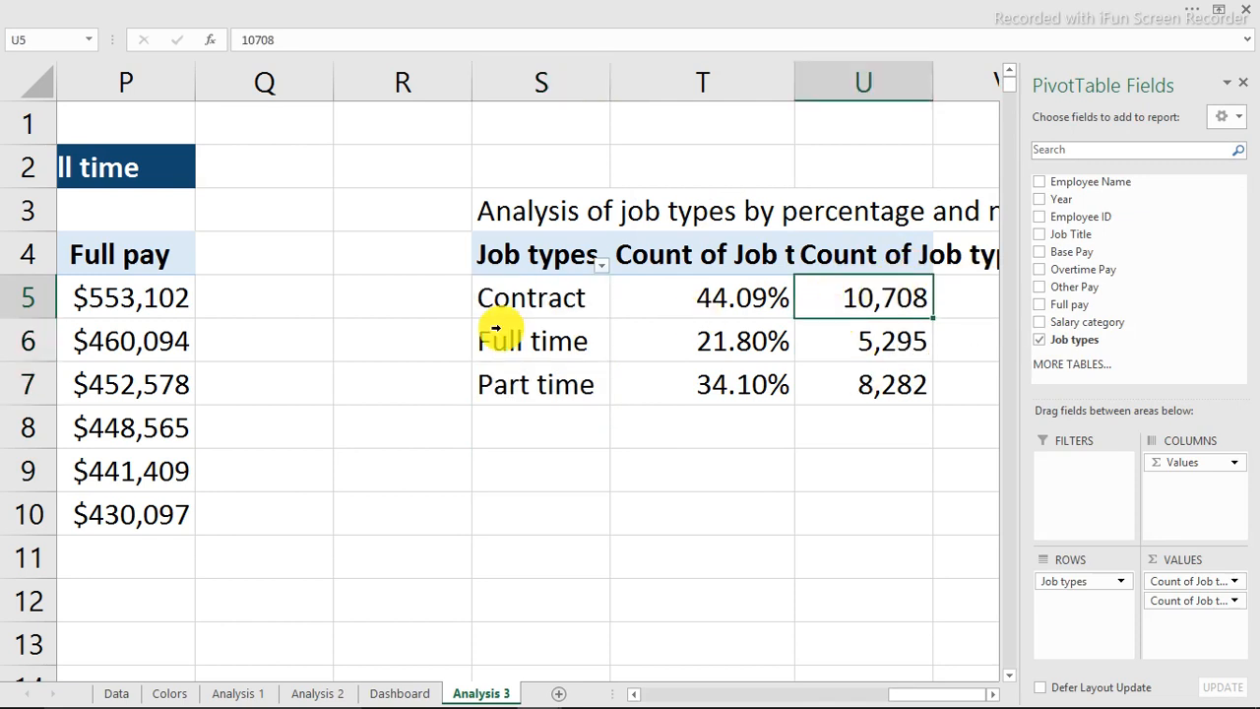
{"action": "left_click", "coordinate": [556, 470]}
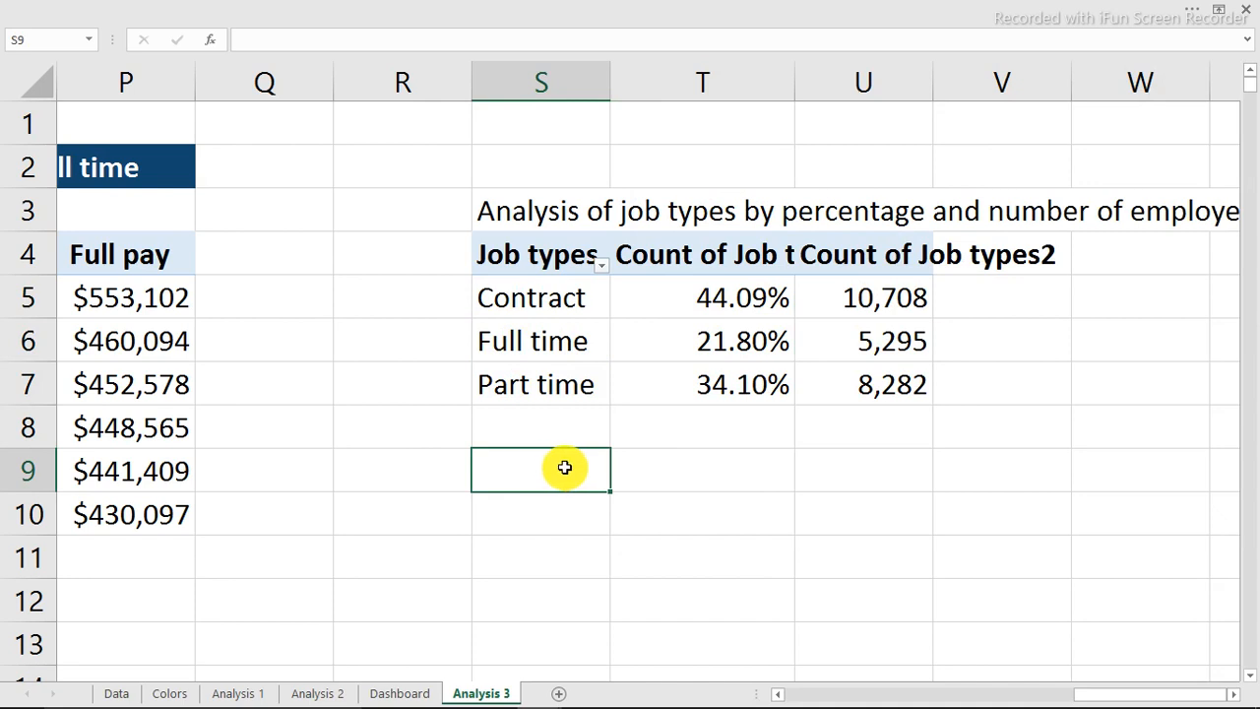
{"action": "type", "text": "="}
{"action": "left_click", "coordinate": [534, 259]}
{"action": "key", "text": "Return"}
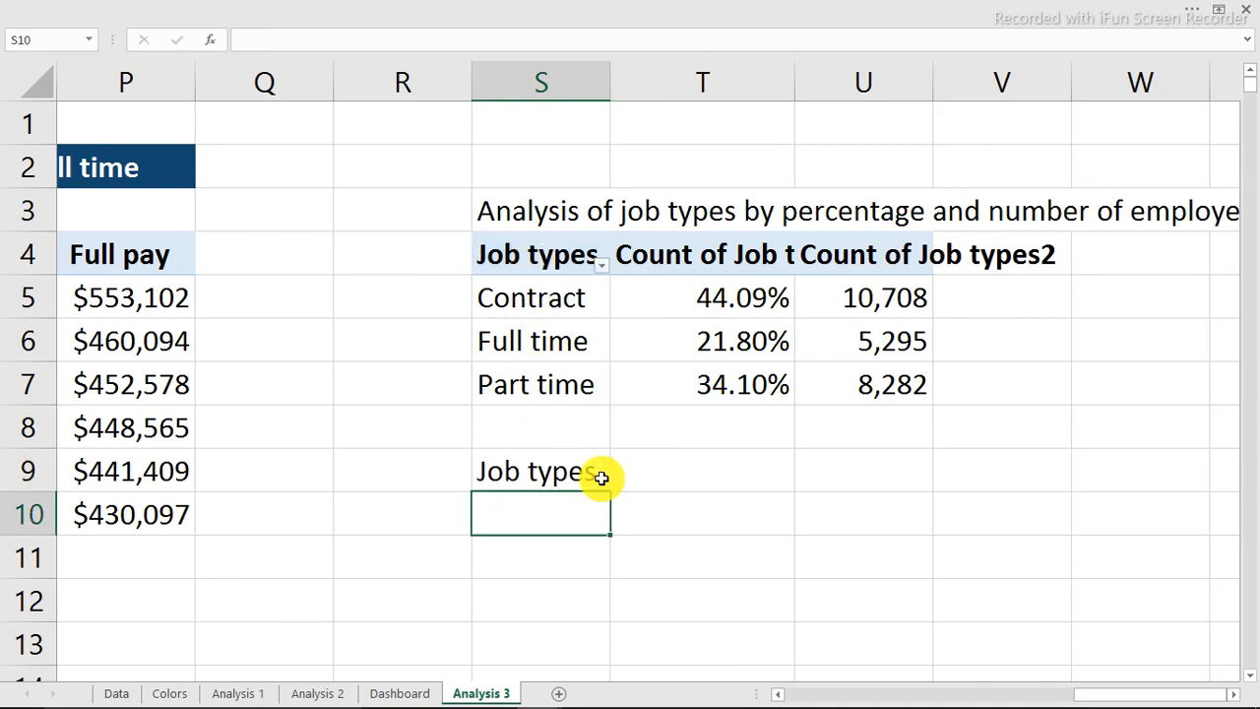
{"action": "left_click", "coordinate": [605, 481]}
{"action": "left_click_drag", "start_coordinate": [612, 492], "coordinate": [782, 611]}
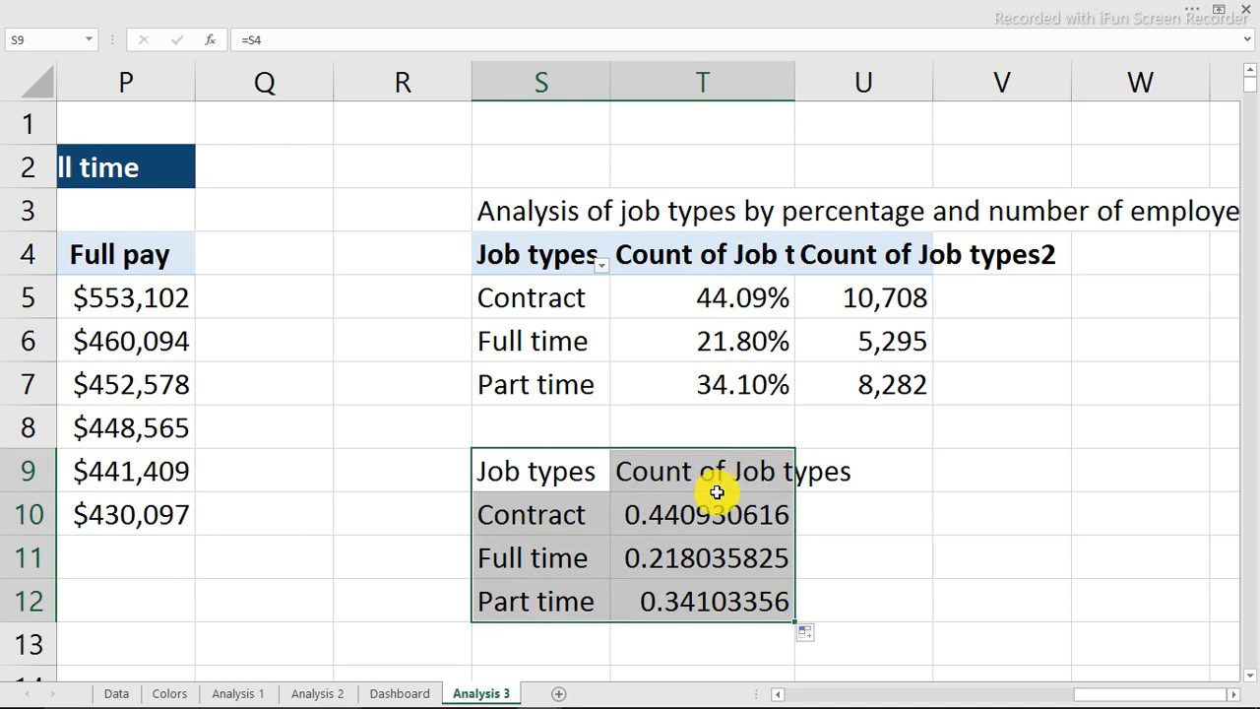
Copy the percentage formatting of T5:T7 onto the linked values in T10:T12.
{"action": "left_click_drag", "start_coordinate": [737, 297], "coordinate": [745, 397]}
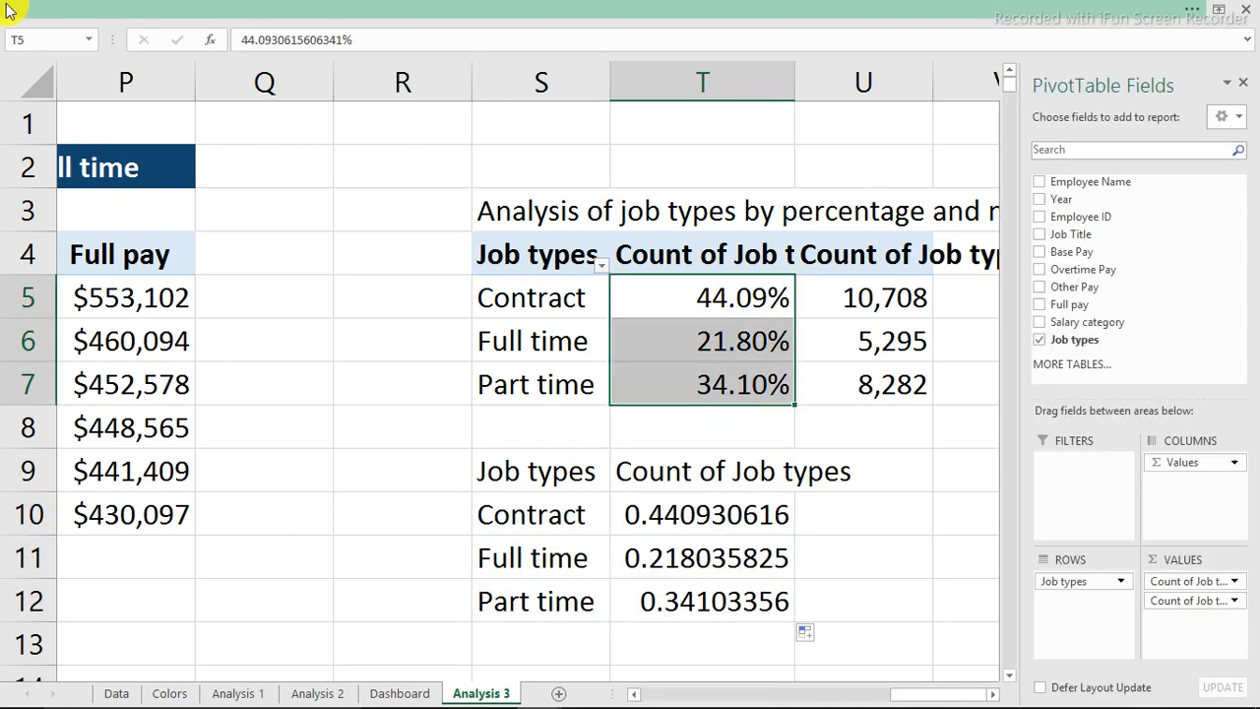
{"action": "left_click", "coordinate": [57, 12]}
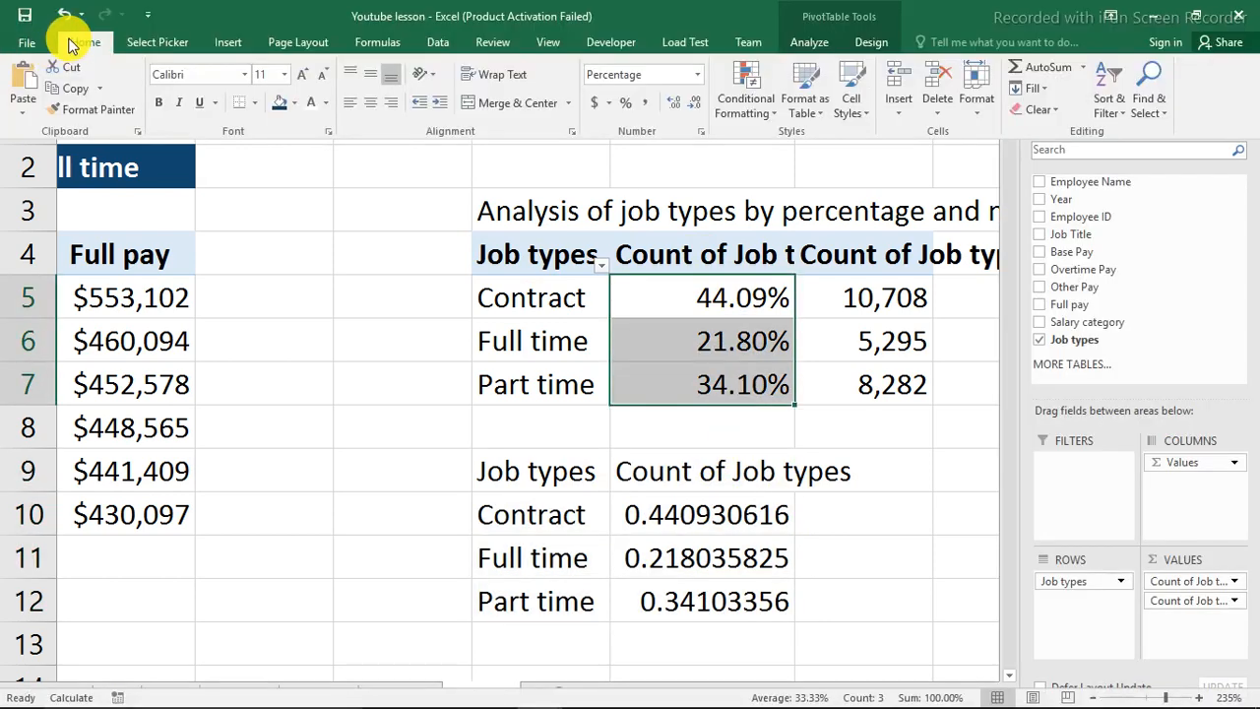
{"action": "left_click", "coordinate": [90, 116]}
{"action": "left_click", "coordinate": [722, 517]}
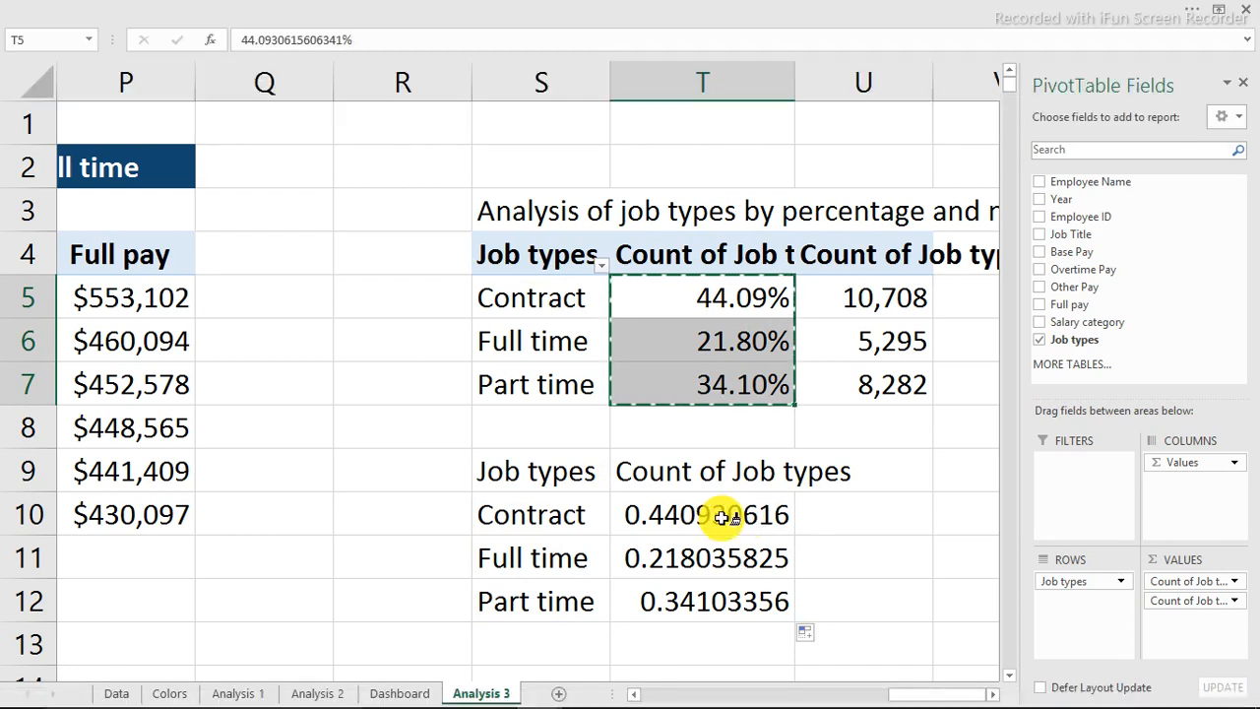
{"action": "left_click_drag", "start_coordinate": [722, 517], "coordinate": [723, 600]}
Insert a doughnut chart from the linked job types table in S9:T12.
{"action": "mouse_move", "coordinate": [534, 477]}
{"action": "left_mouse_down"}
{"action": "mouse_move", "coordinate": [655, 483]}
{"action": "mouse_move", "coordinate": [737, 608]}
{"action": "left_mouse_up"}
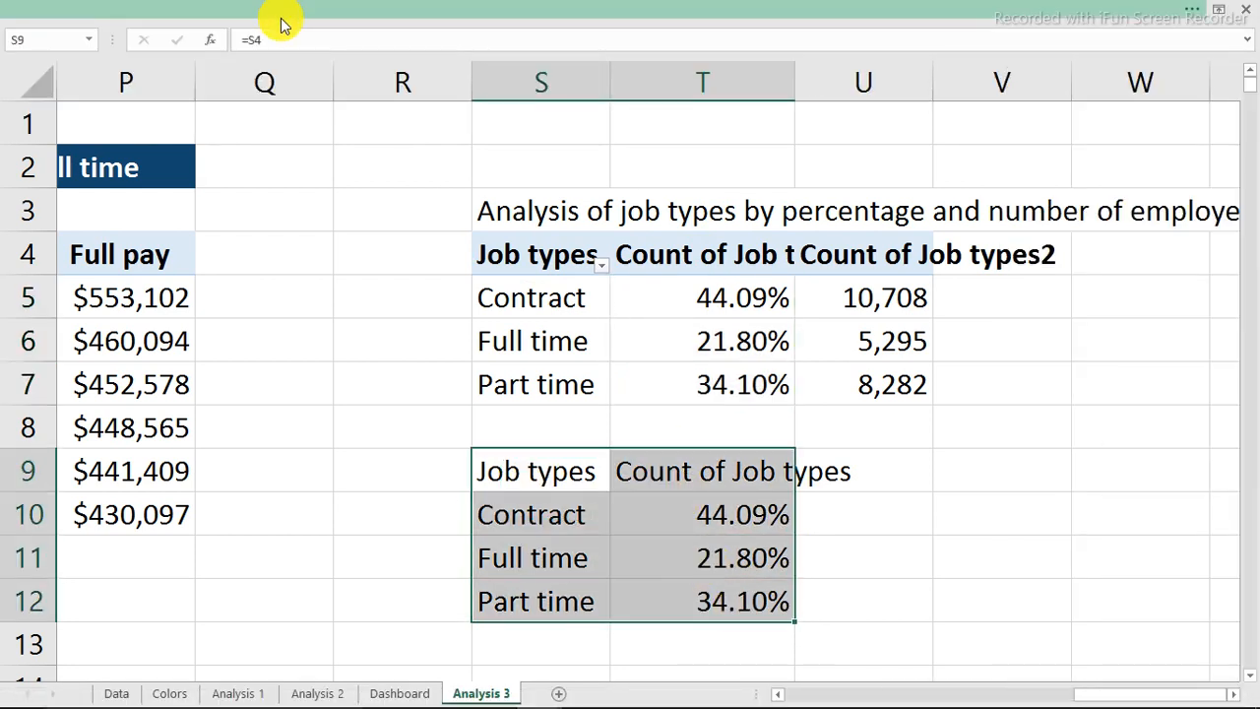
{"action": "left_click", "coordinate": [809, 14]}
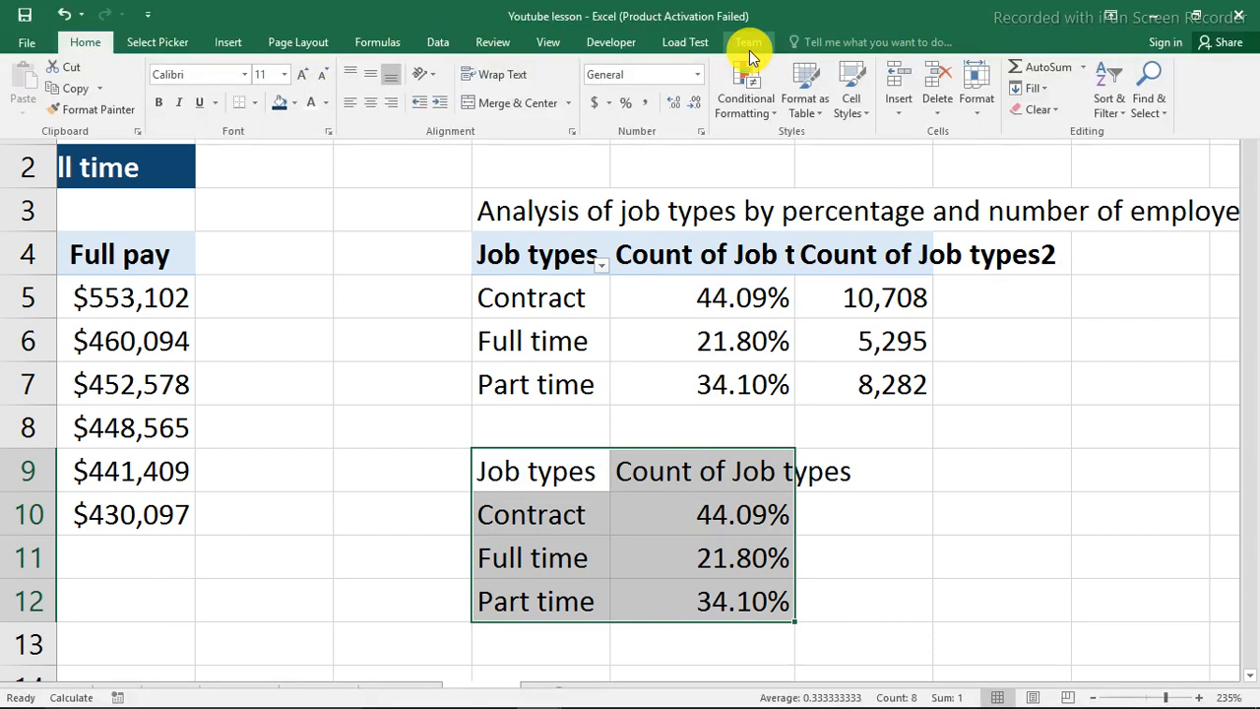
{"action": "left_click", "coordinate": [241, 43]}
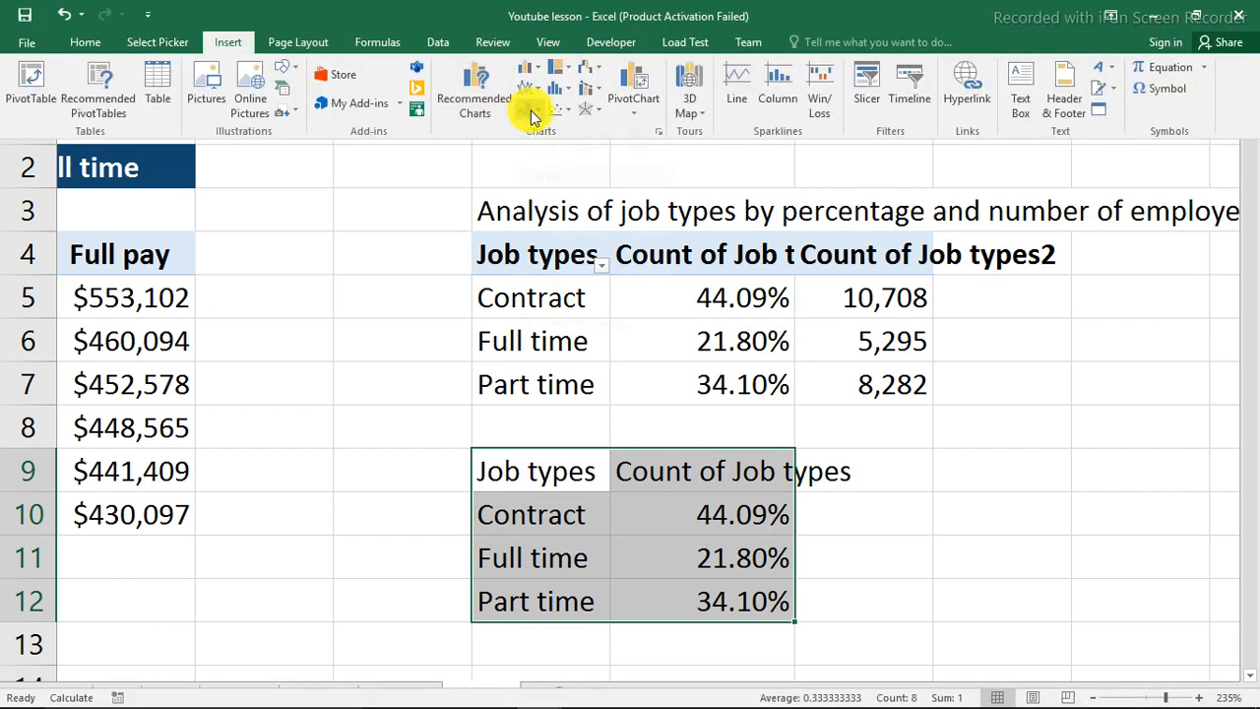
{"action": "left_click", "coordinate": [530, 110]}
{"action": "left_click", "coordinate": [546, 308]}
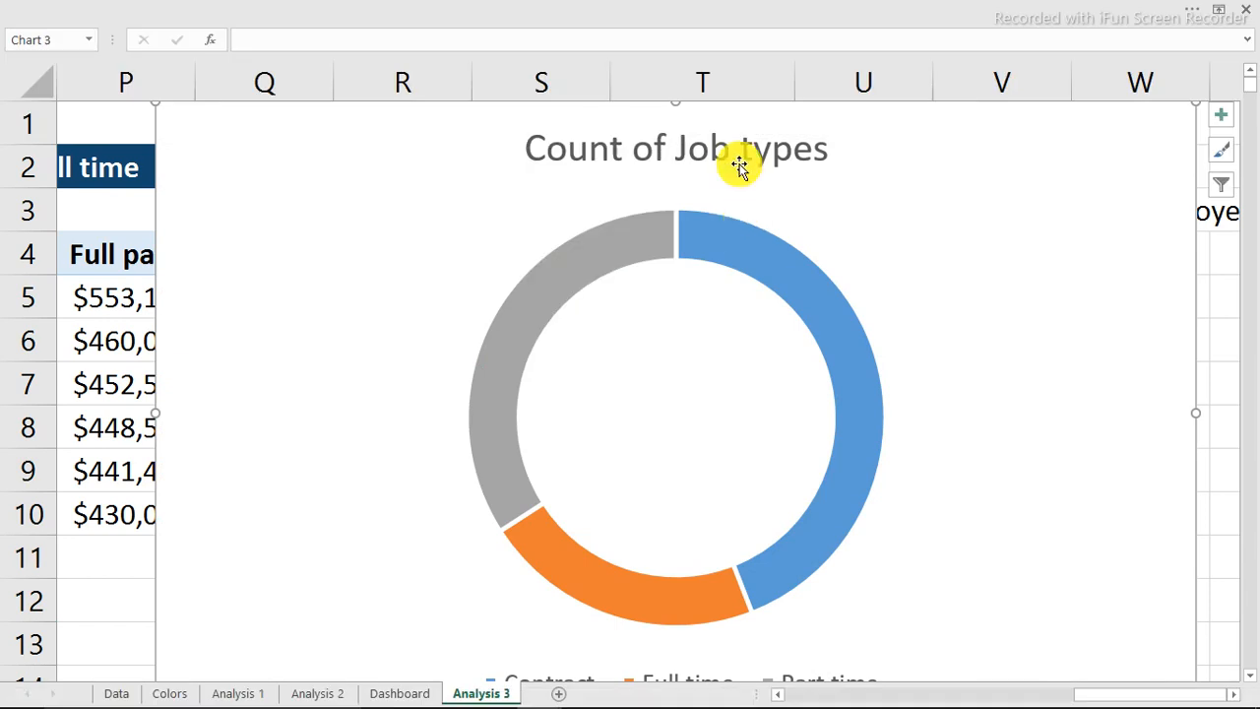
Remove the doughnut chart's title and legend, and shrink the chart.
{"action": "left_click", "coordinate": [738, 151]}
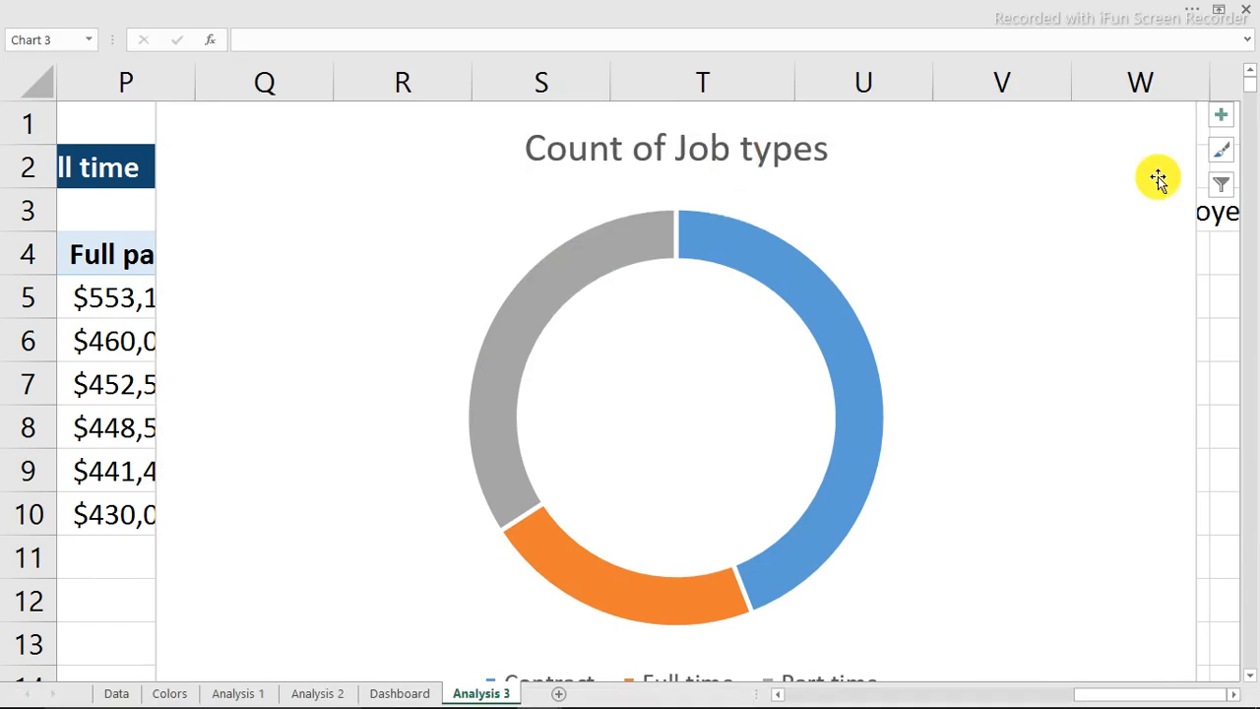
{"action": "key", "text": "Delete"}
{"action": "left_click_drag", "start_coordinate": [1196, 102], "coordinate": [963, 161]}
{"action": "left_click", "coordinate": [695, 575]}
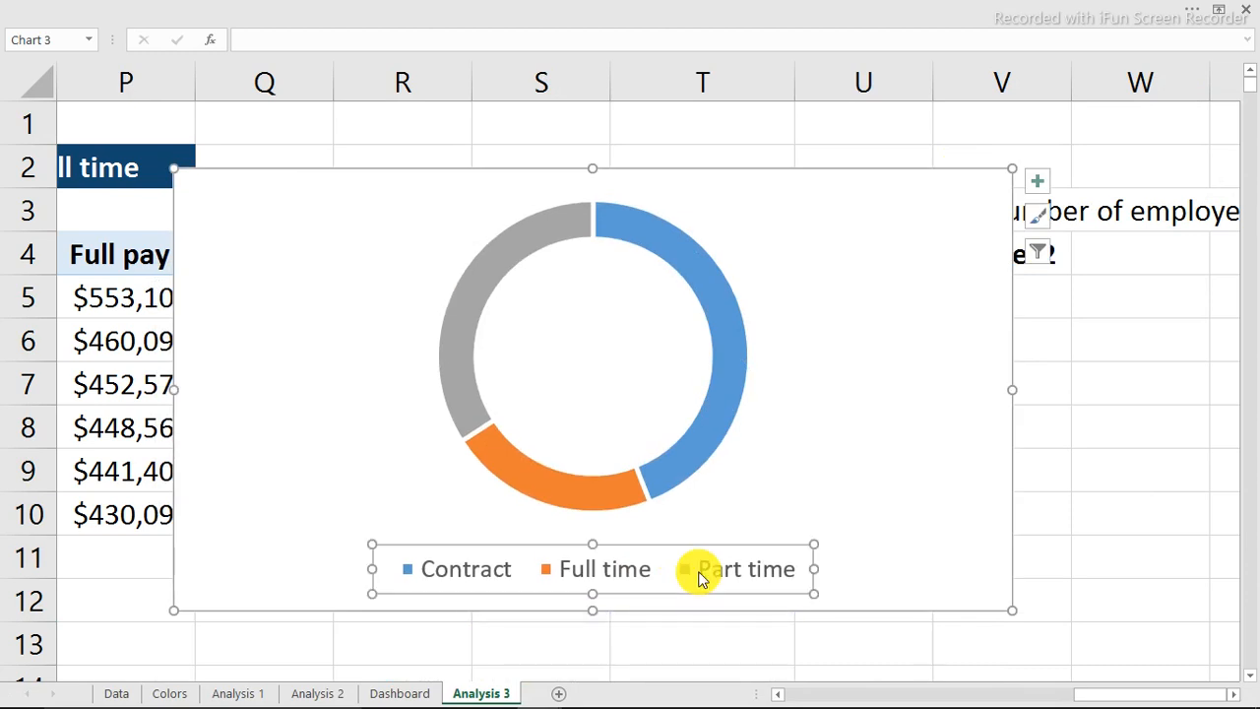
{"action": "key", "text": "Delete"}
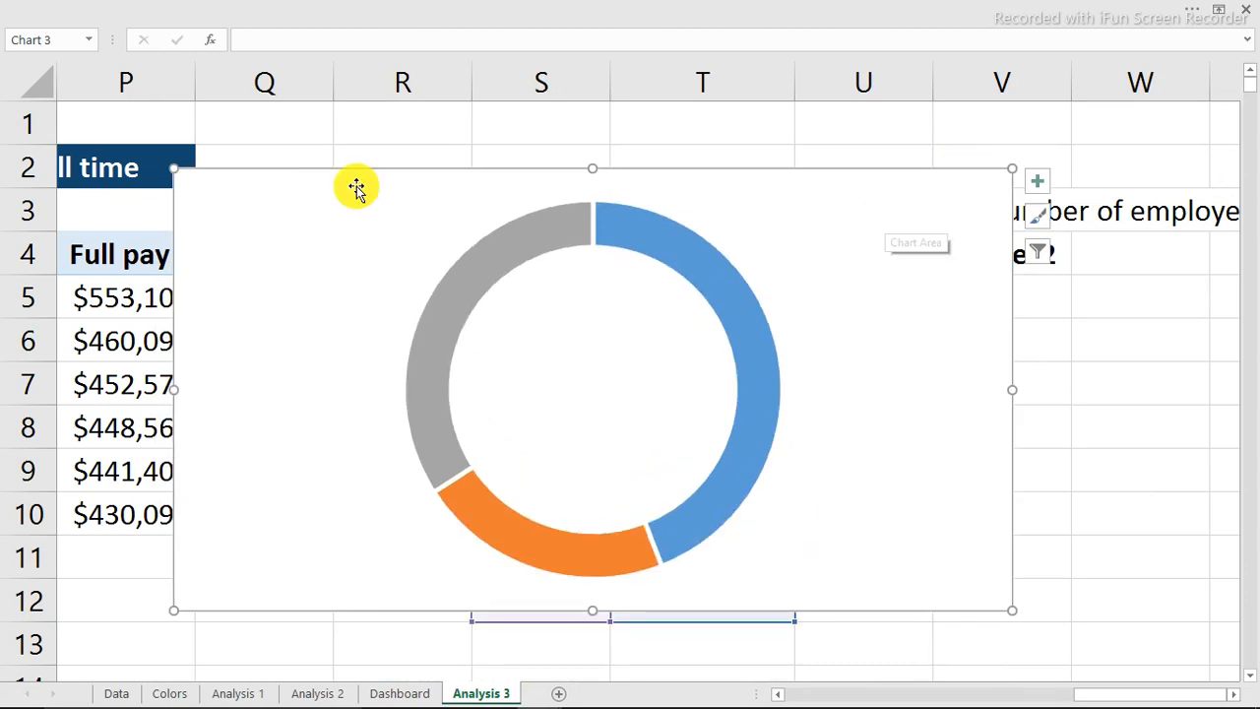
Move the doughnut chart to the Dashboard sheet, placing it just below the Job types panel.
{"action": "key", "text": "Delete"}
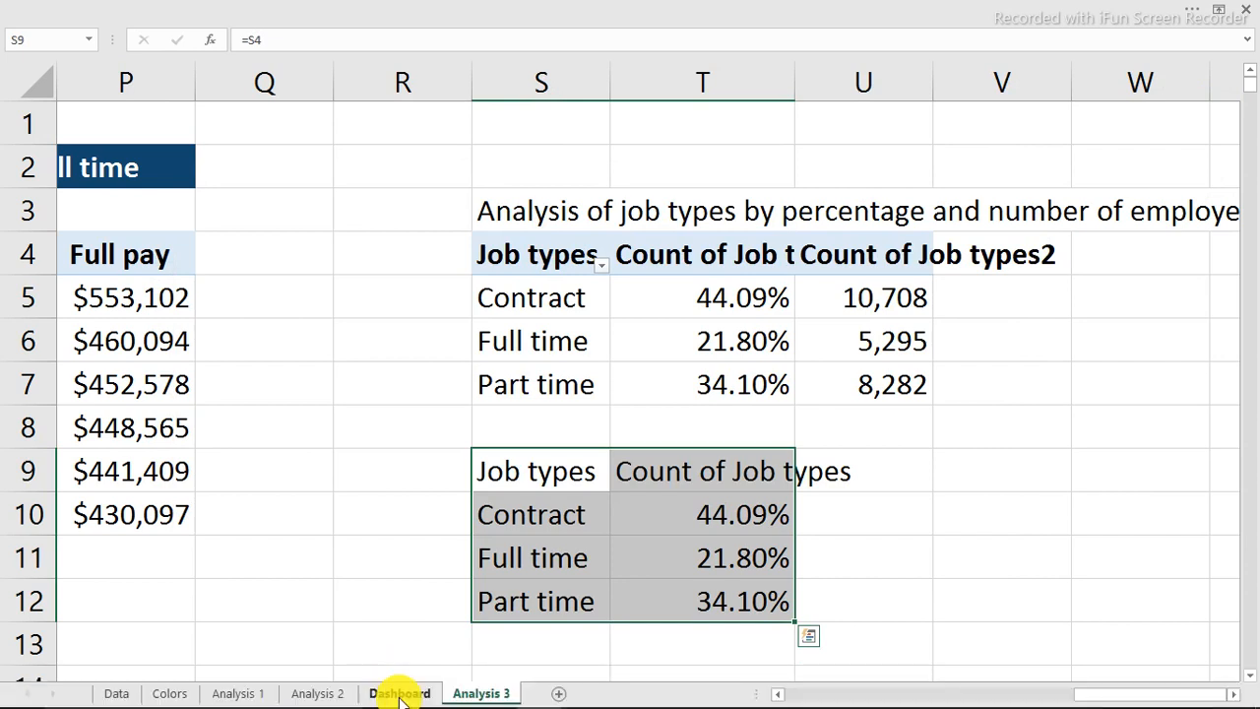
{"action": "left_click", "coordinate": [399, 694]}
{"action": "left_click", "coordinate": [577, 290]}
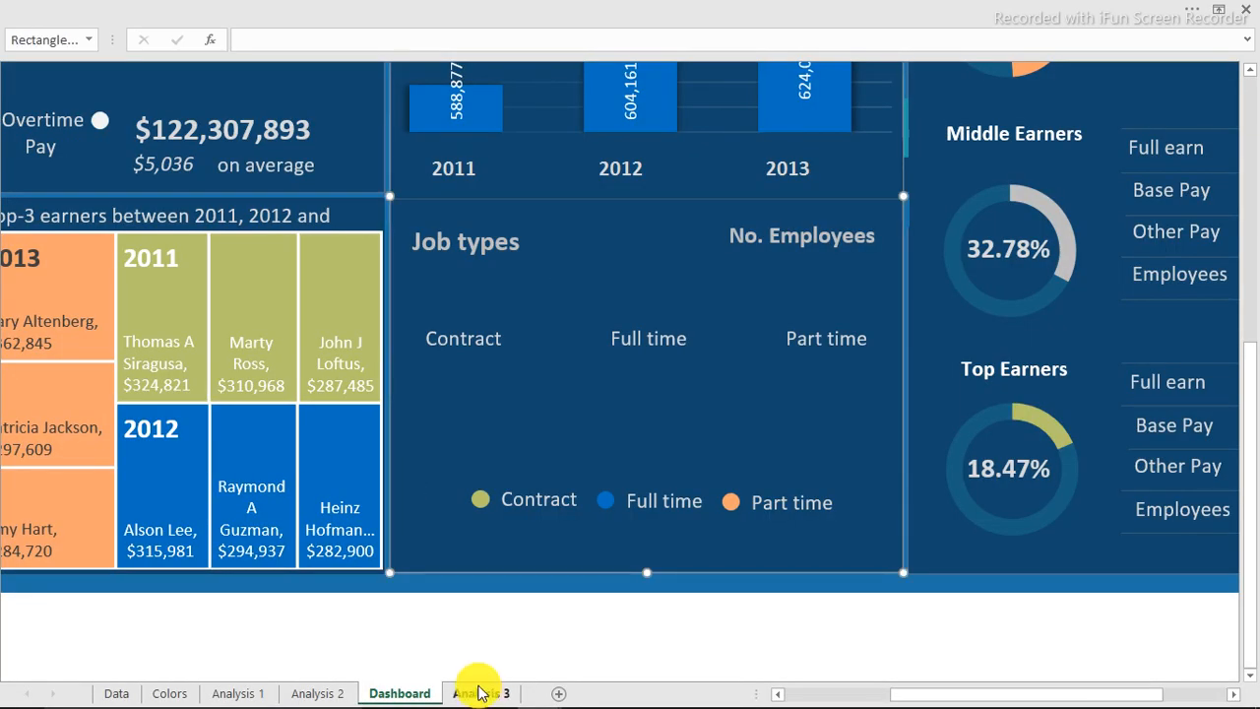
{"action": "left_click", "coordinate": [482, 635]}
{"action": "key", "text": "ctrl+v"}
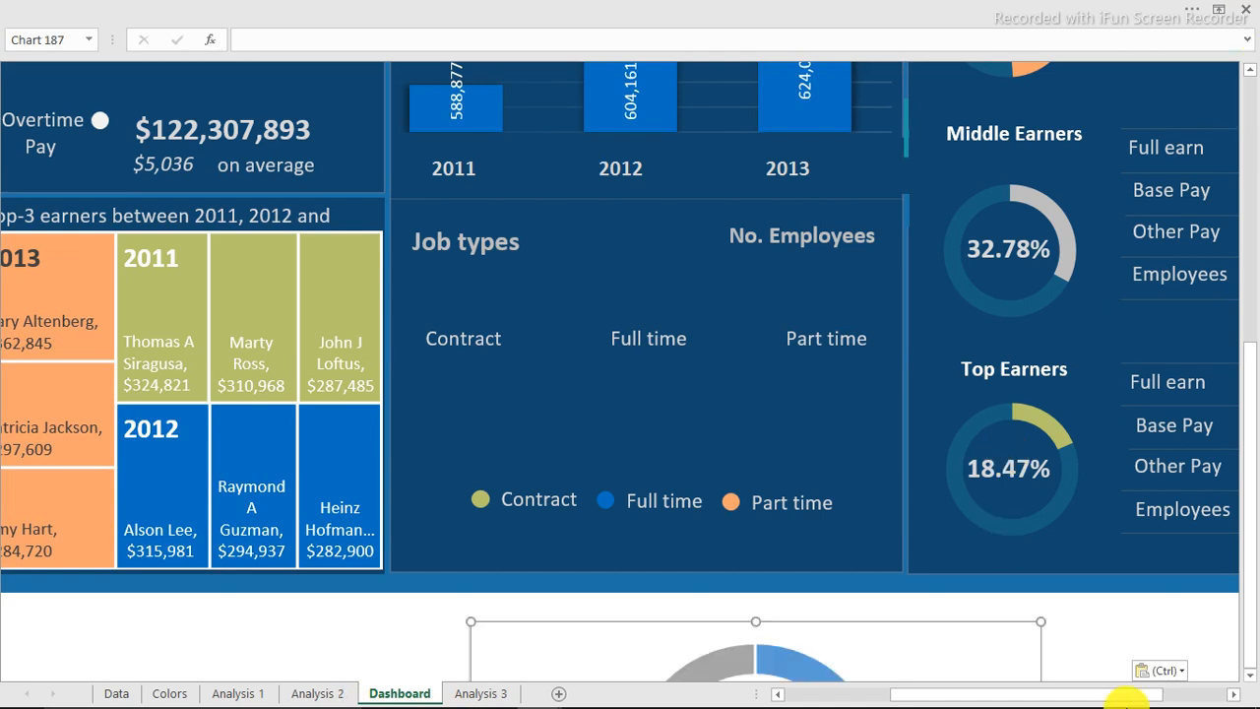
{"action": "mouse_move", "coordinate": [1150, 687]}
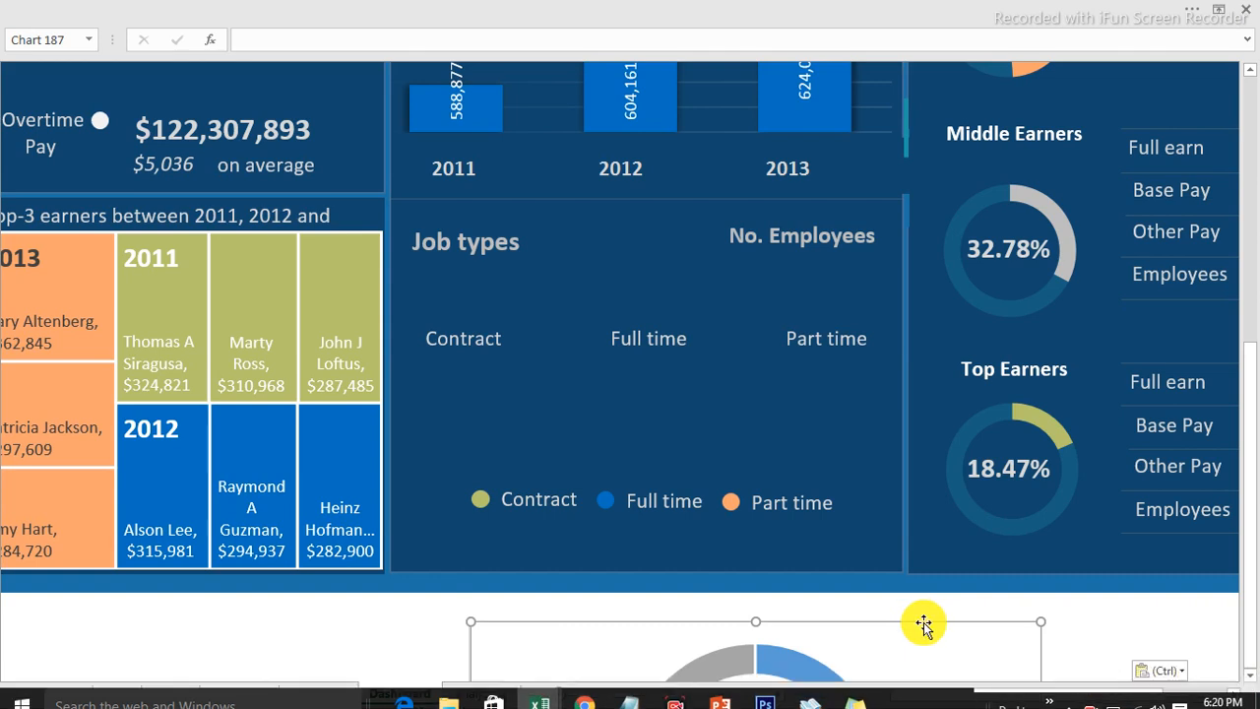
Move the doughnut chart over the Job types panel and shrink it to fit within the panel.
{"action": "left_click_drag", "start_coordinate": [924, 624], "coordinate": [817, 193]}
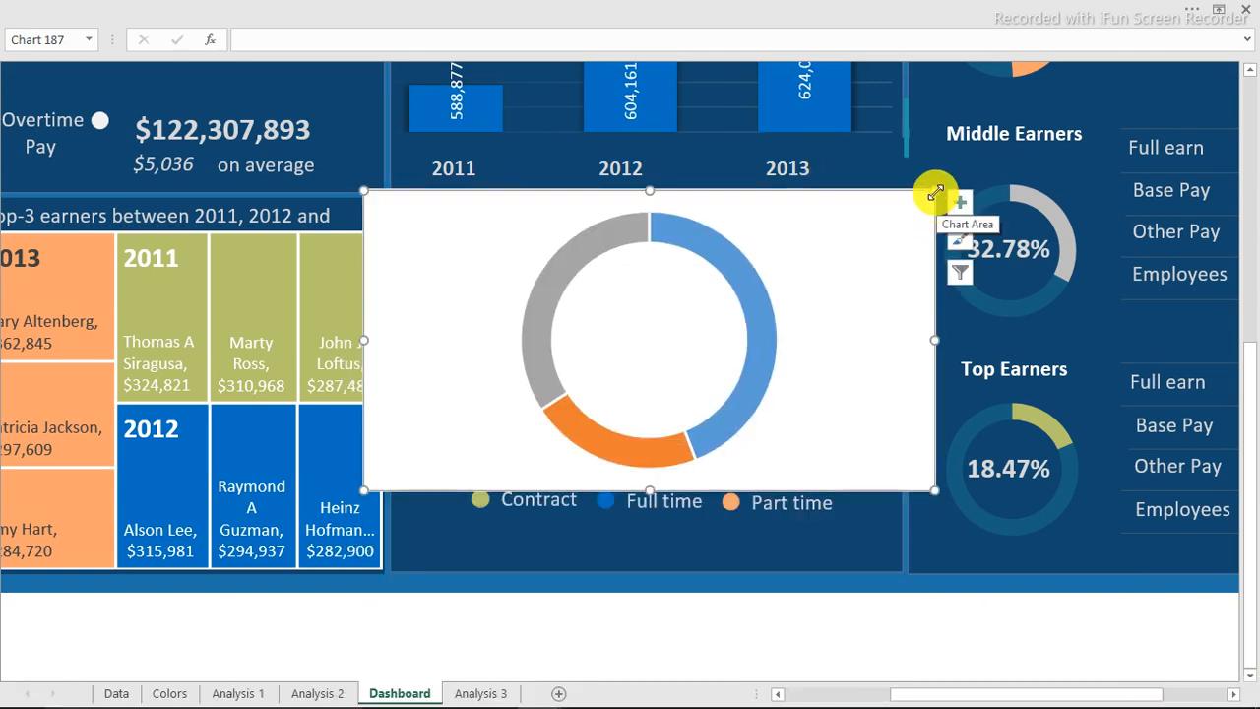
{"action": "left_click_drag", "start_coordinate": [935, 190], "coordinate": [805, 213]}
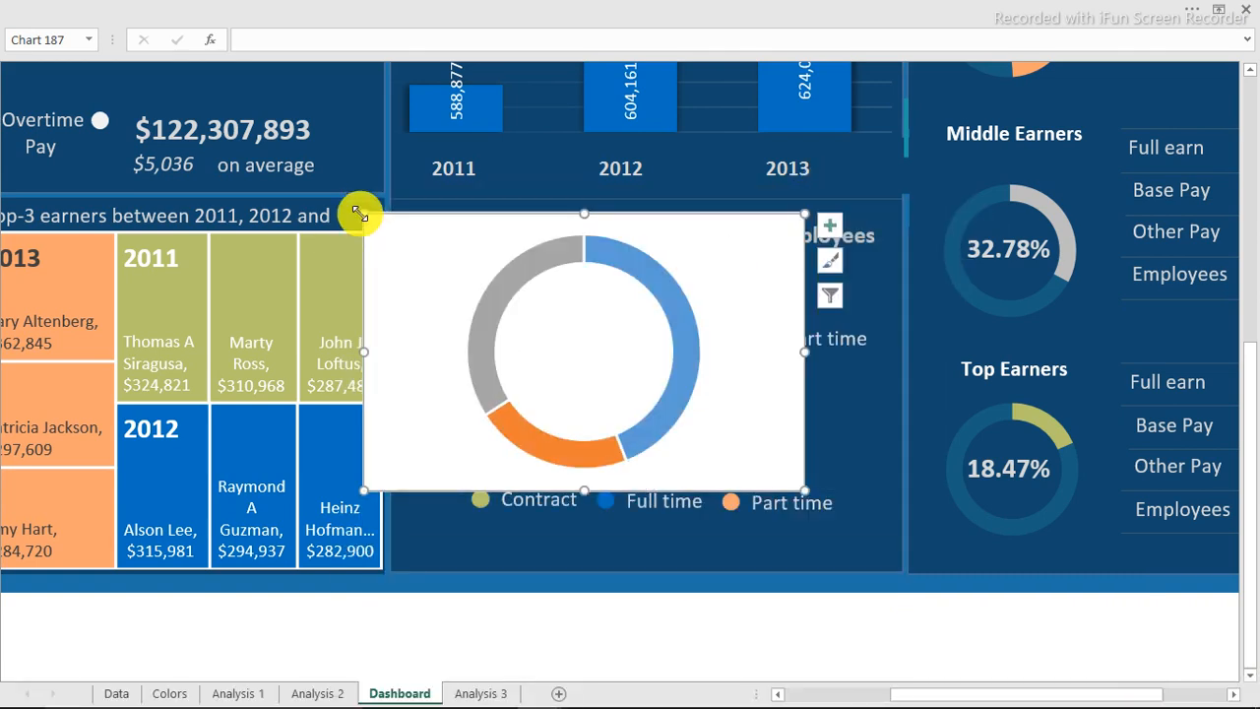
{"action": "left_click_drag", "start_coordinate": [382, 218], "coordinate": [410, 221]}
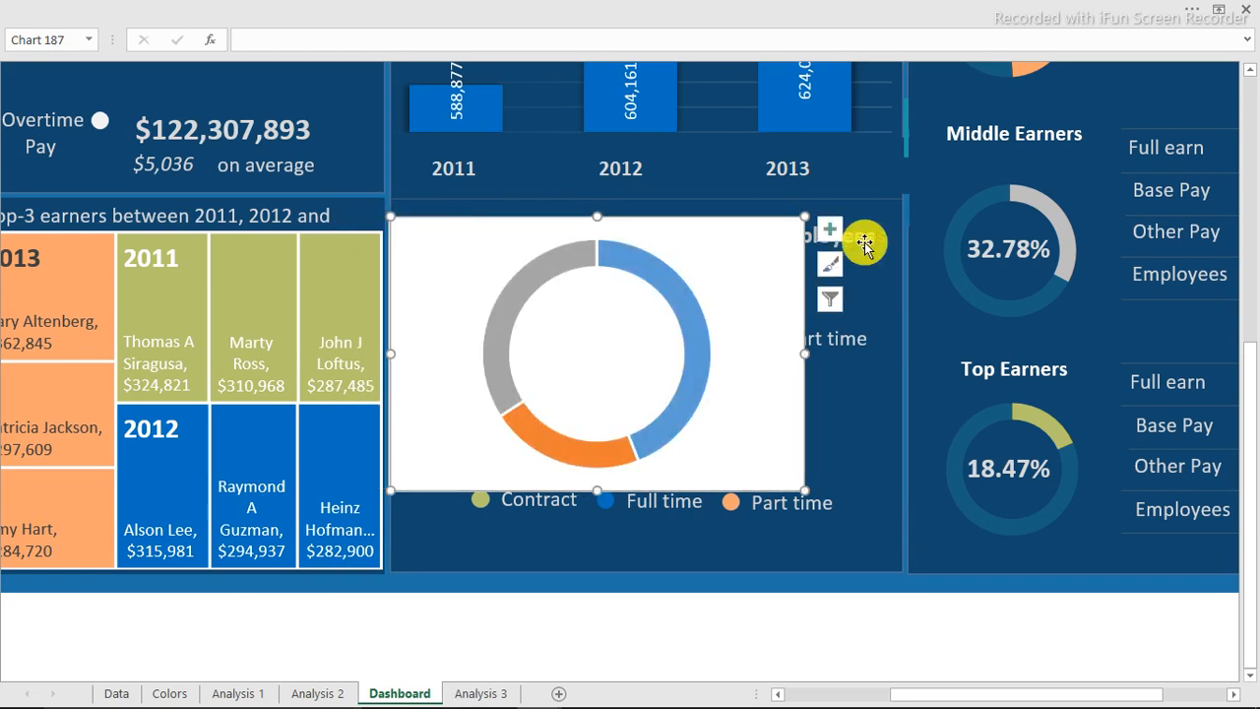
Set the doughnut chart area to no fill and no border line.
{"action": "key", "text": "ctrl+1"}
{"action": "left_click_drag", "start_coordinate": [750, 114], "coordinate": [244, 112]}
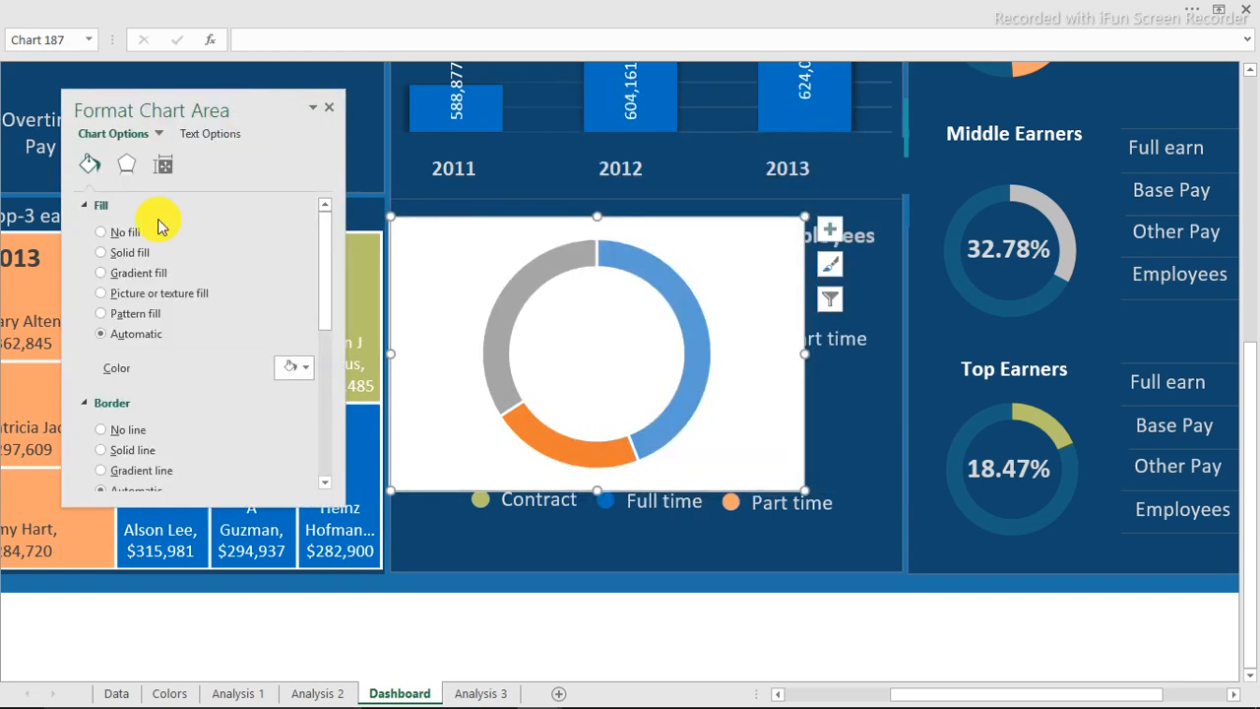
{"action": "left_click", "coordinate": [122, 393]}
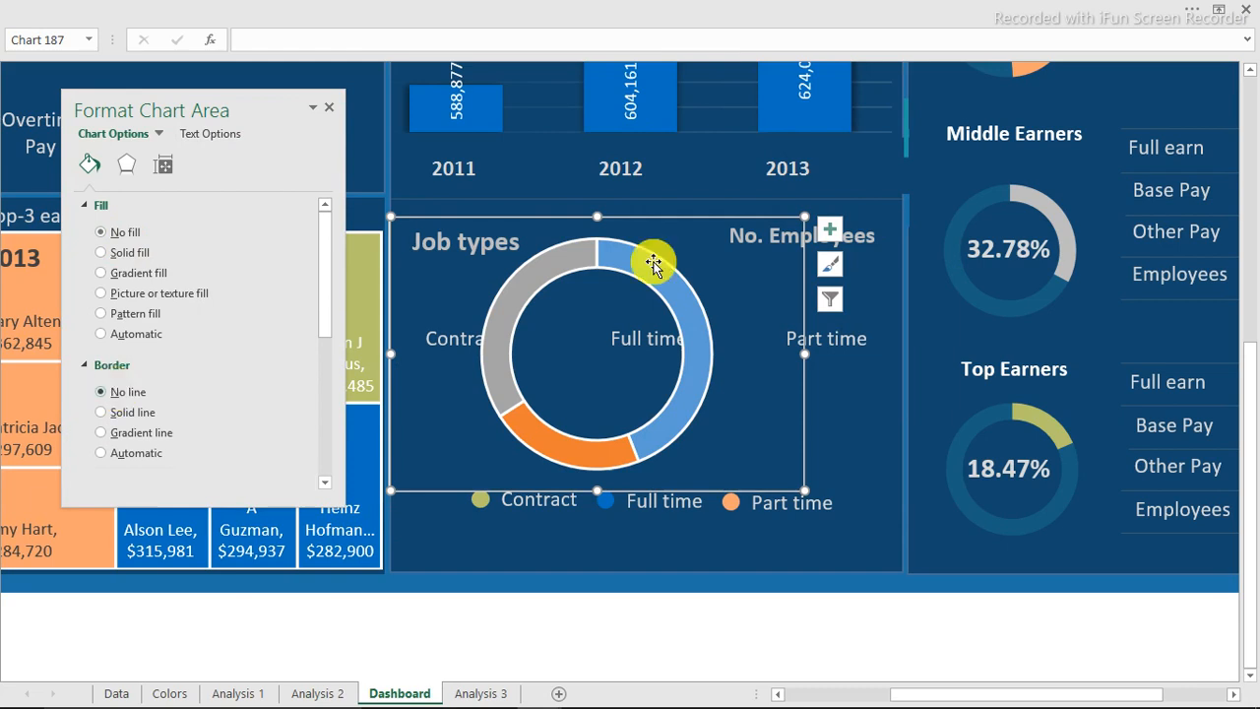
Shrink and centre the doughnut around the Full time label in the Job types panel, and set its hole size to 86%.
{"action": "left_click", "coordinate": [737, 218]}
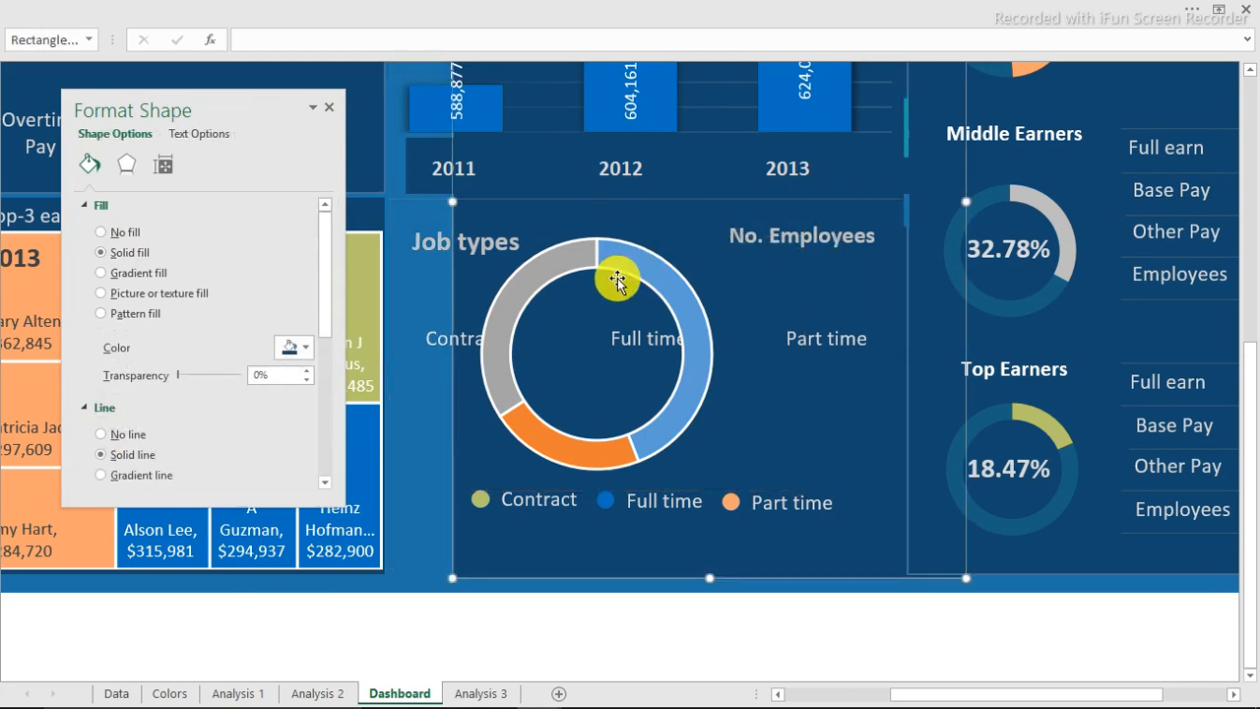
{"action": "key", "text": "ctrl+z"}
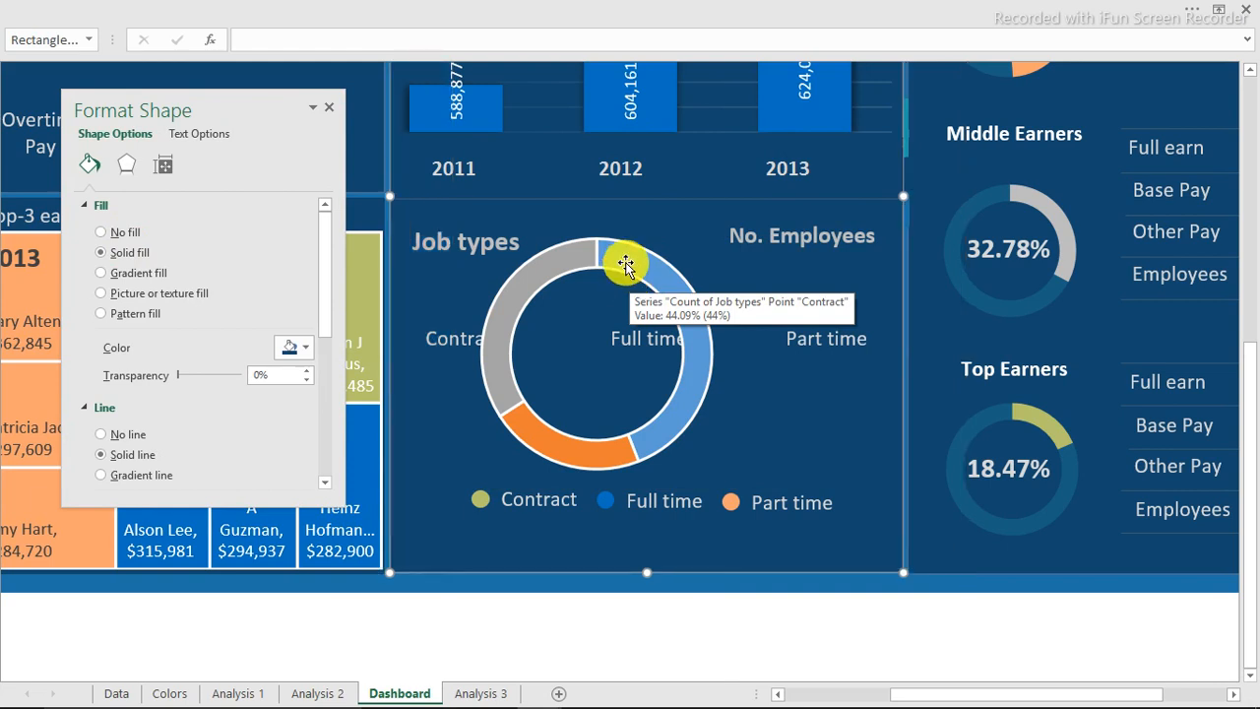
{"action": "left_click", "coordinate": [626, 264]}
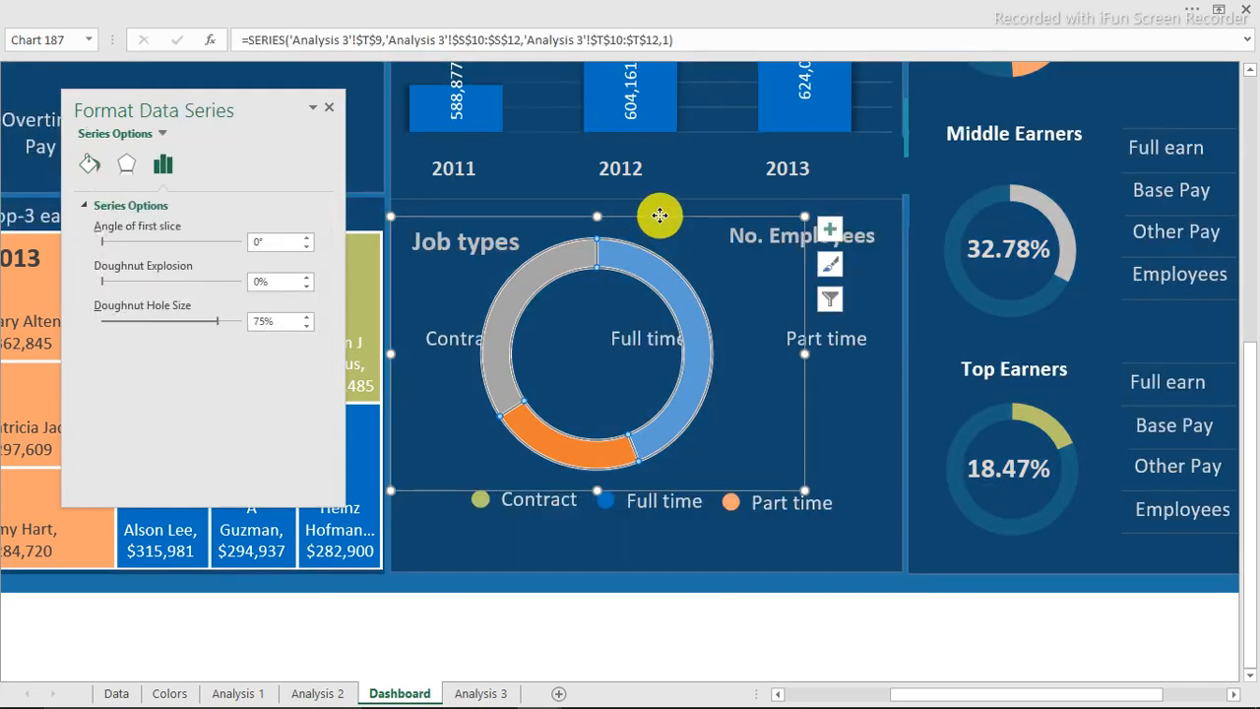
{"action": "left_click_drag", "start_coordinate": [656, 211], "coordinate": [710, 202]}
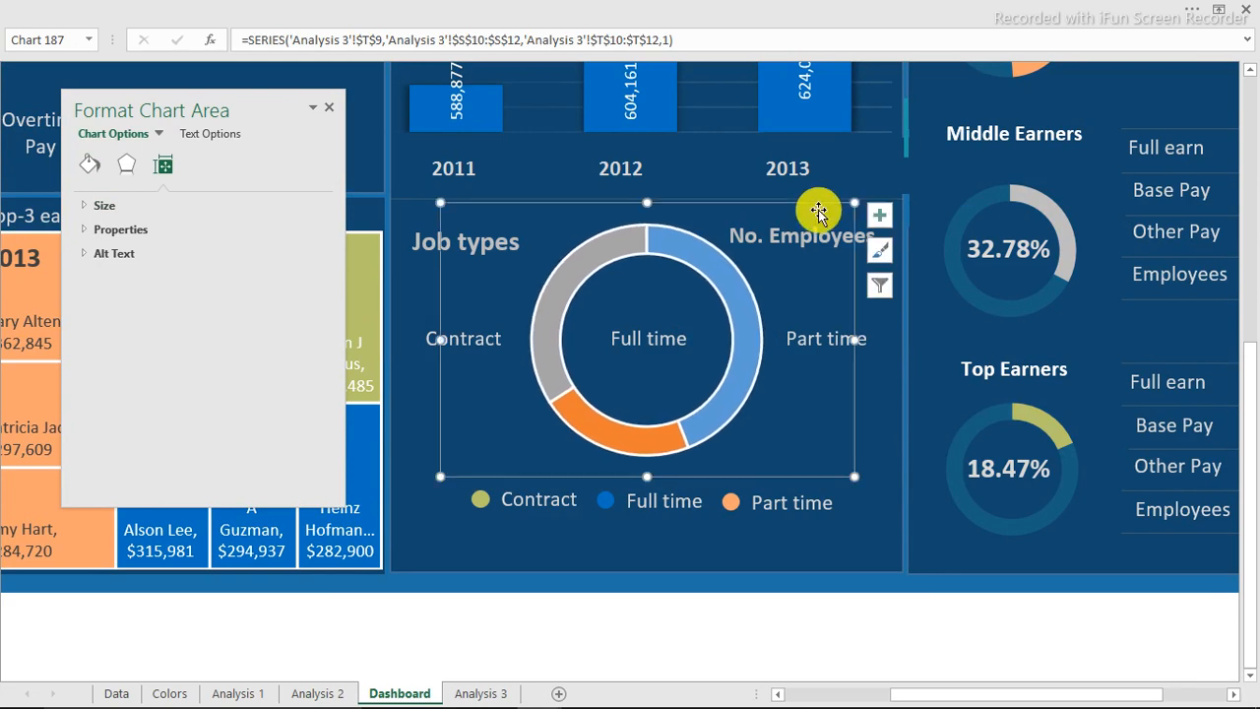
{"action": "left_click_drag", "start_coordinate": [853, 203], "coordinate": [819, 229]}
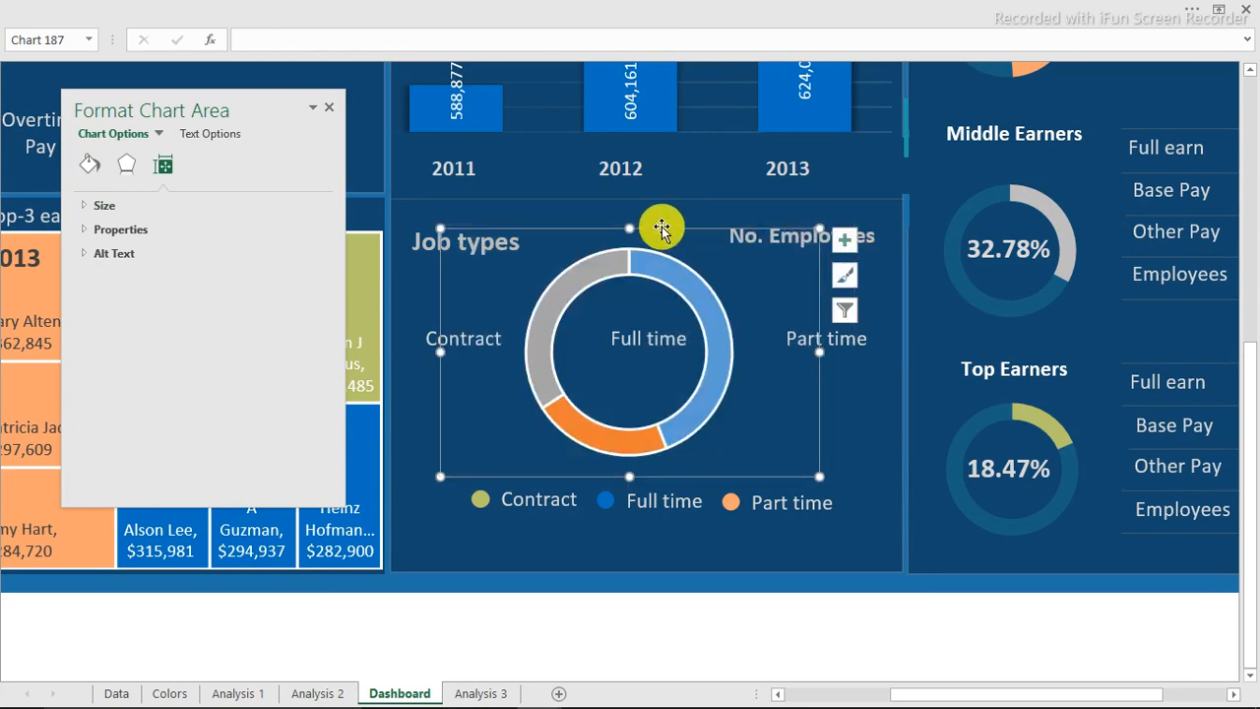
{"action": "left_click_drag", "start_coordinate": [662, 229], "coordinate": [687, 230]}
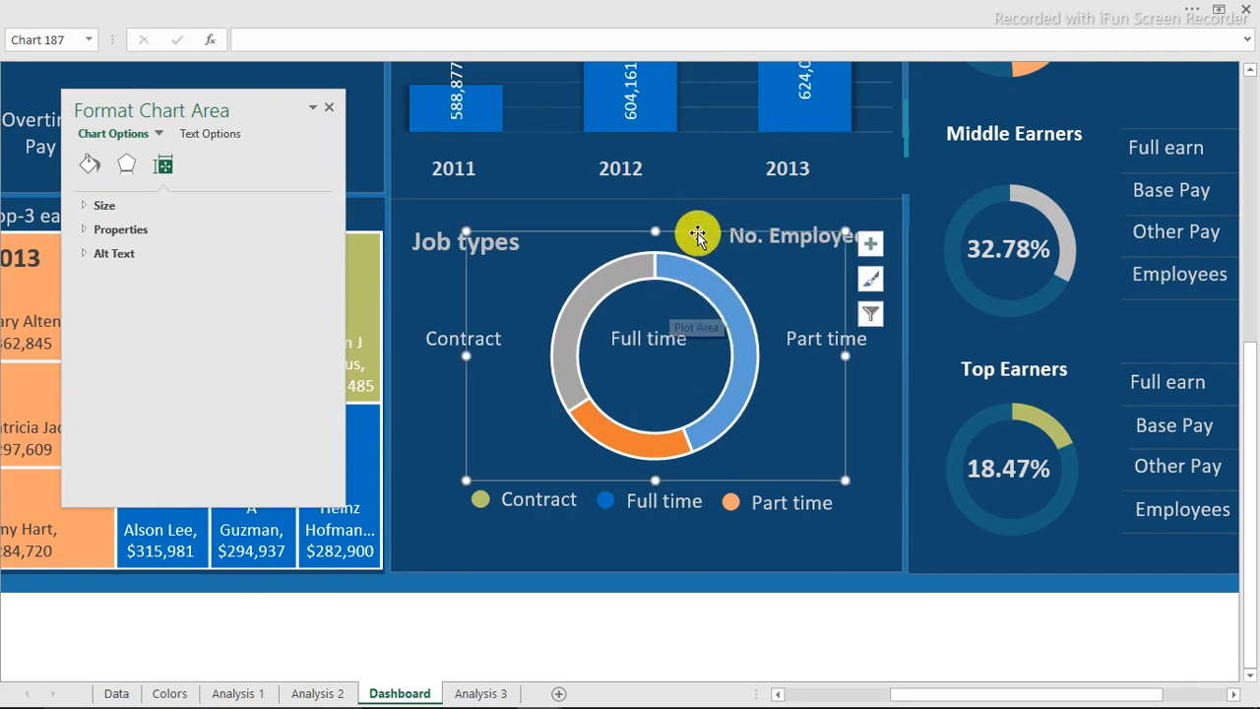
{"action": "left_click_drag", "start_coordinate": [695, 230], "coordinate": [692, 229]}
{"action": "left_click", "coordinate": [679, 261]}
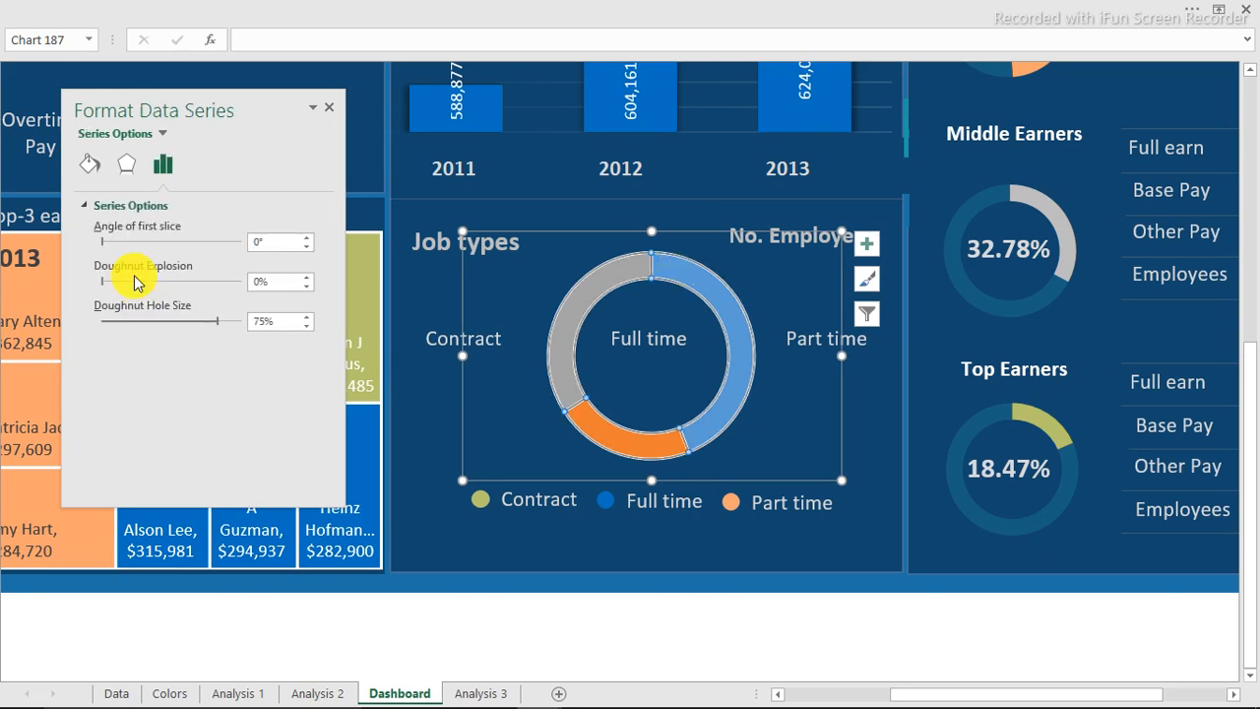
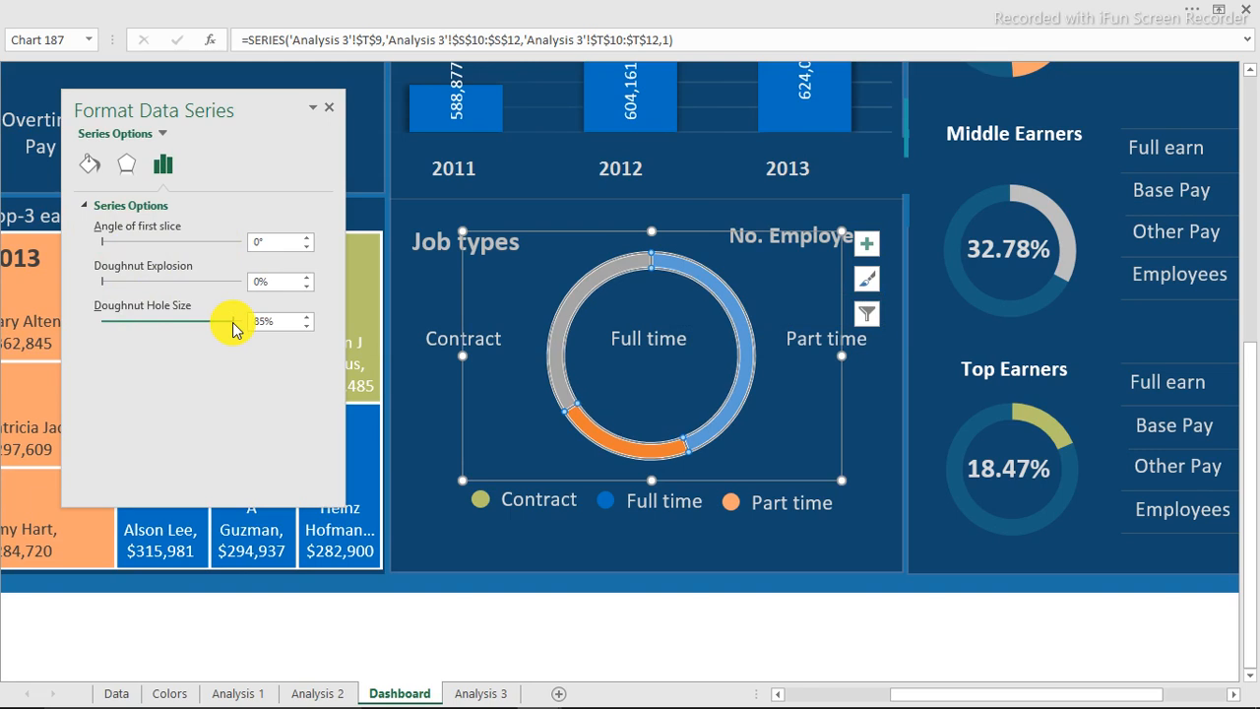
Give the doughnut's grey slice a solid standard-blue border 7.75 pt wide.
{"action": "left_click", "coordinate": [598, 279]}
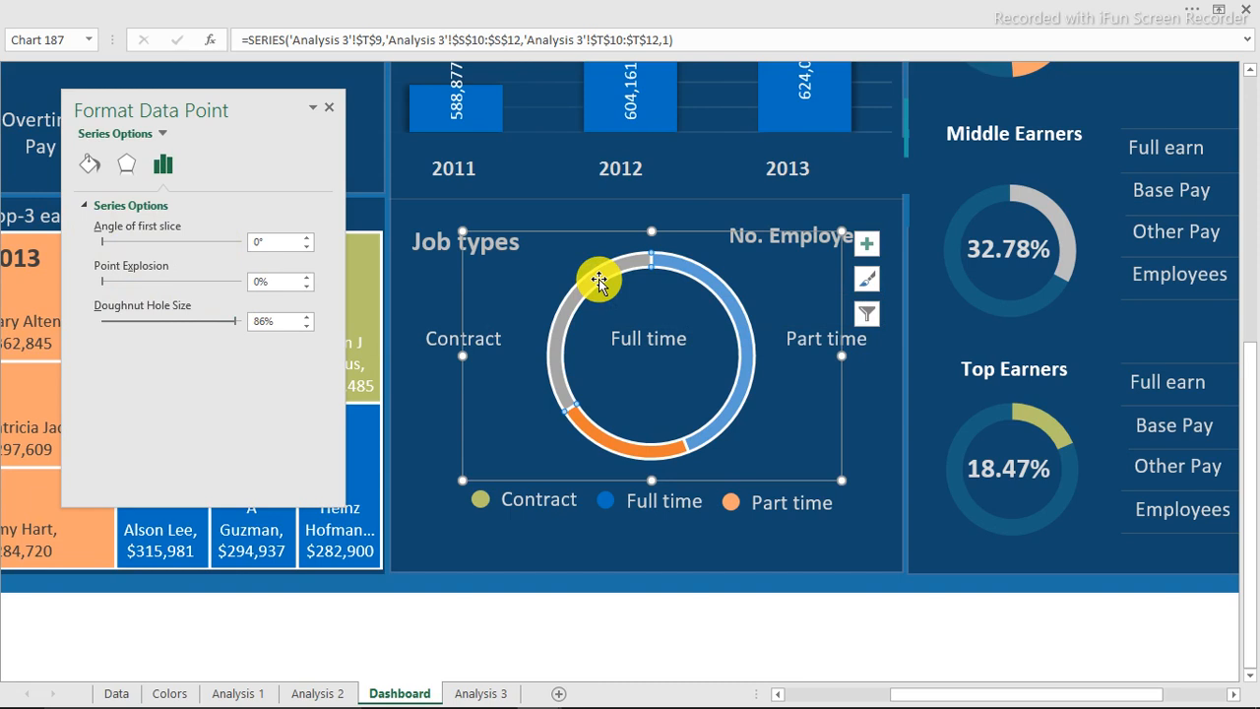
{"action": "left_click", "coordinate": [89, 167]}
{"action": "left_click_drag", "start_coordinate": [324, 273], "coordinate": [308, 372]}
{"action": "left_click", "coordinate": [306, 366]}
{"action": "left_click", "coordinate": [306, 366]}
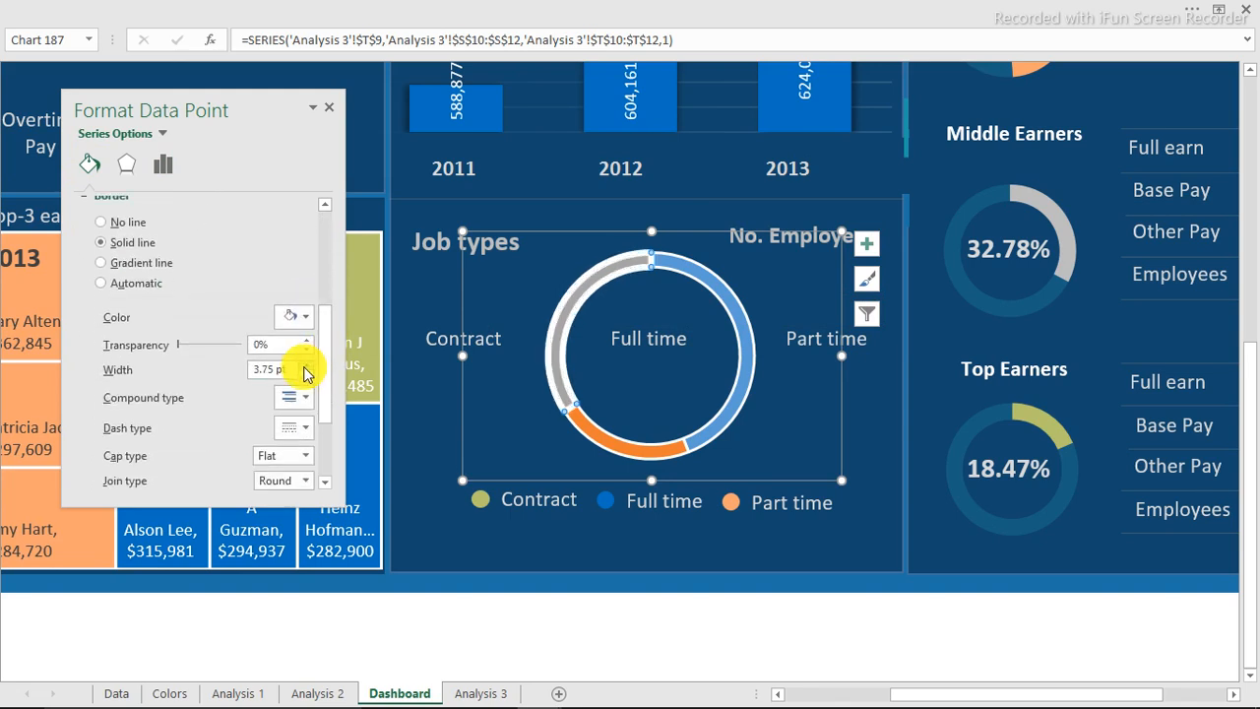
{"action": "left_click", "coordinate": [306, 366]}
{"action": "left_click", "coordinate": [305, 367]}
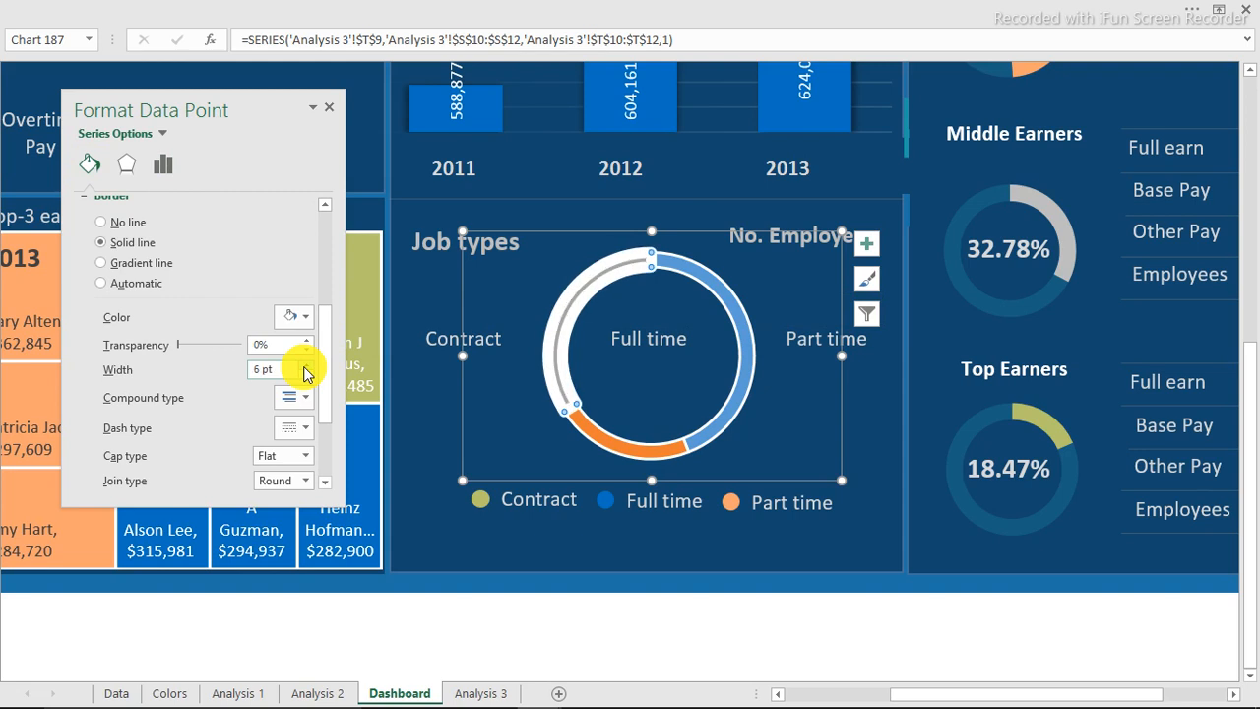
{"action": "left_click", "coordinate": [305, 367]}
{"action": "left_click", "coordinate": [305, 367]}
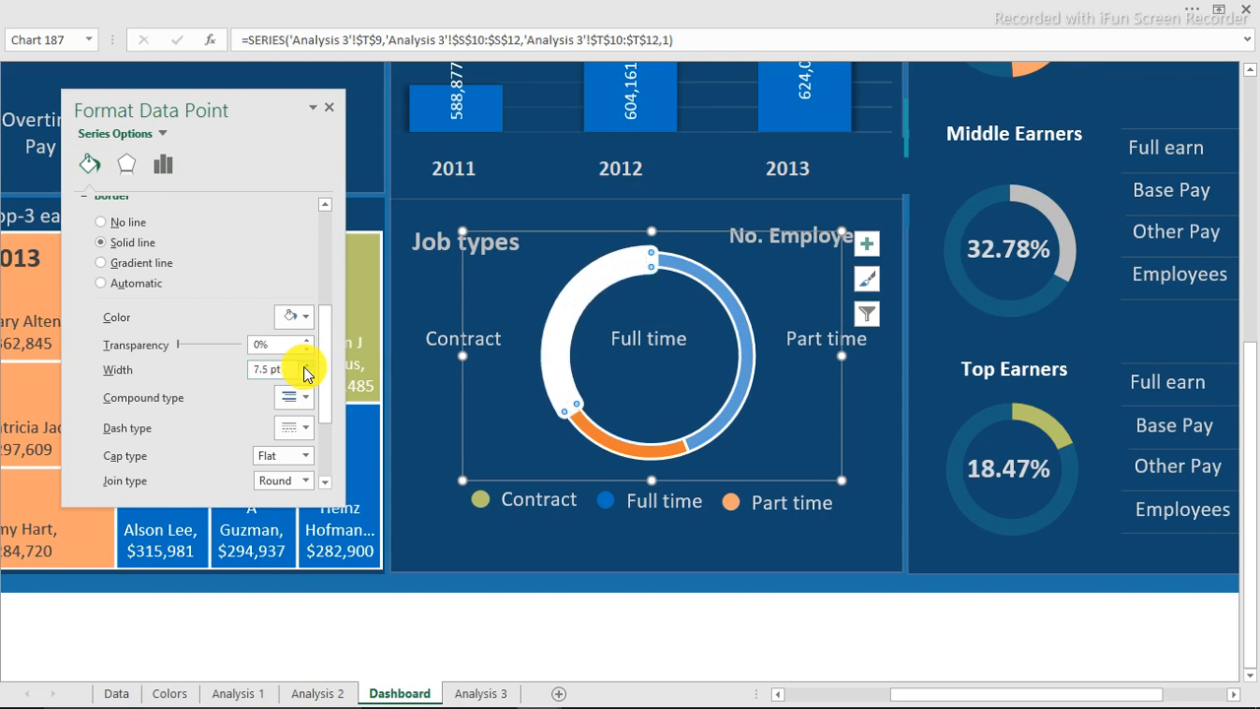
{"action": "left_click", "coordinate": [307, 318]}
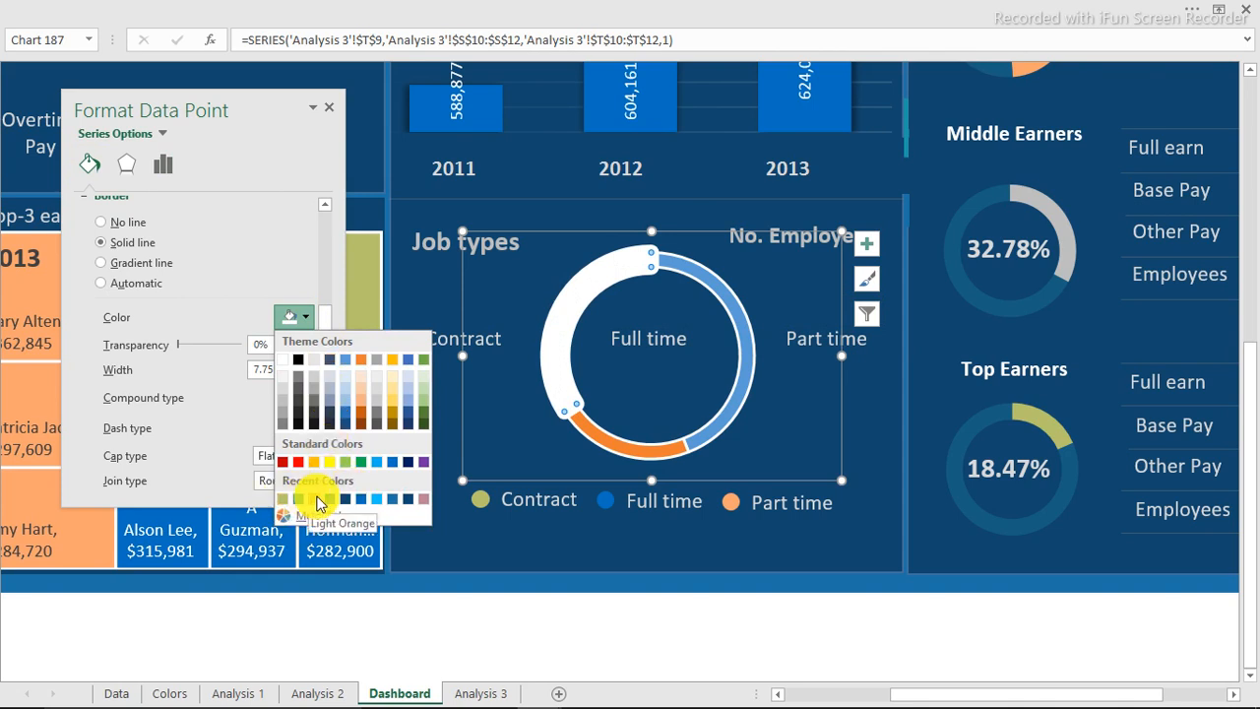
{"action": "left_click", "coordinate": [392, 462]}
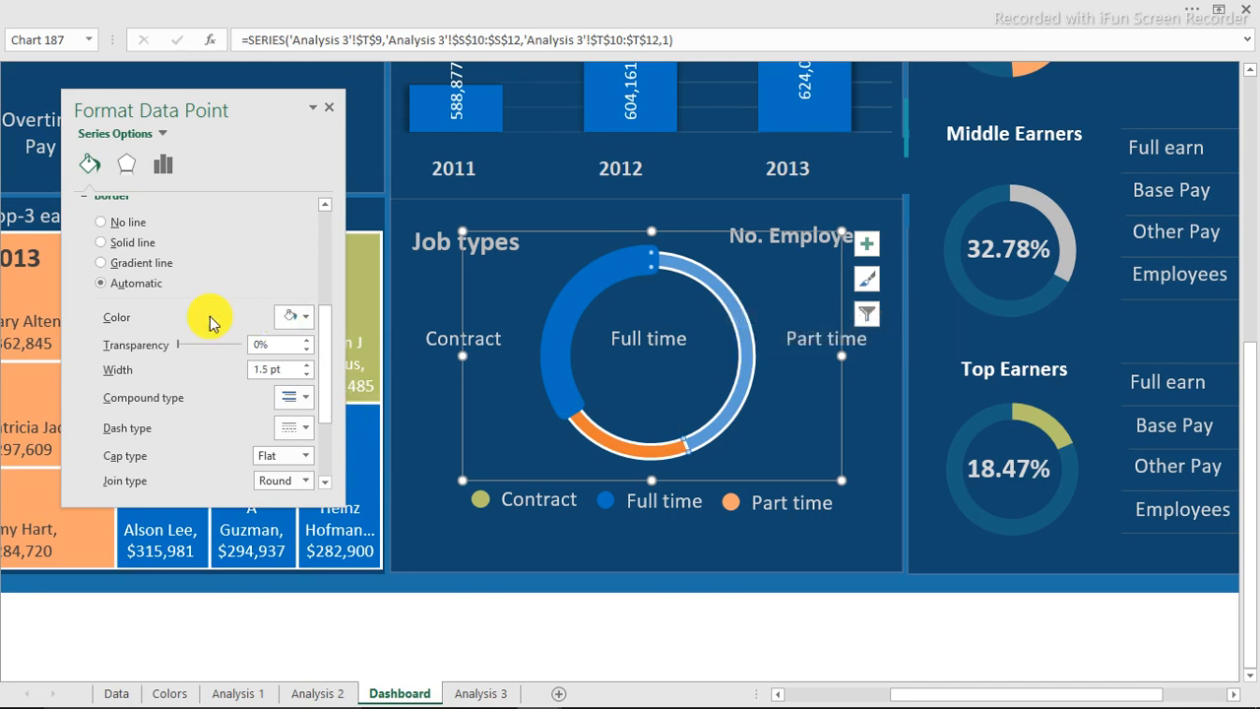
Remove the border from the light-blue Contract slice and fill it with the recently used olive green.
{"action": "left_click", "coordinate": [114, 229]}
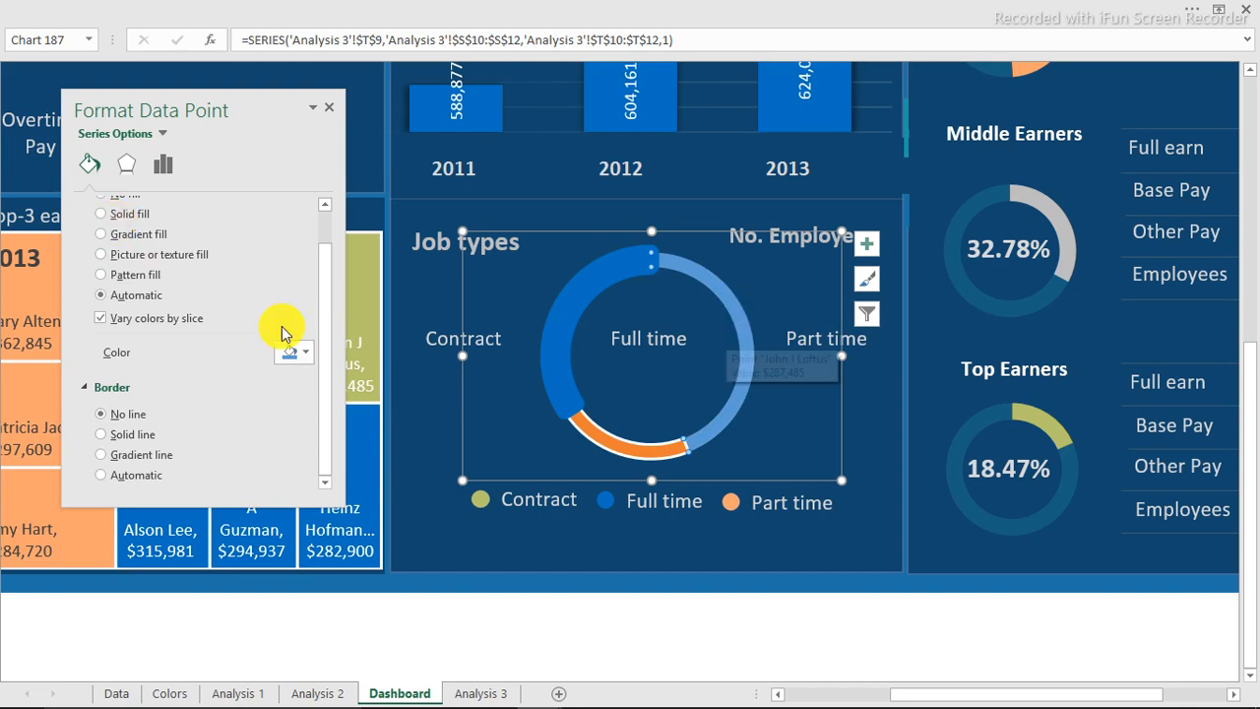
{"action": "left_click_drag", "start_coordinate": [332, 272], "coordinate": [332, 246]}
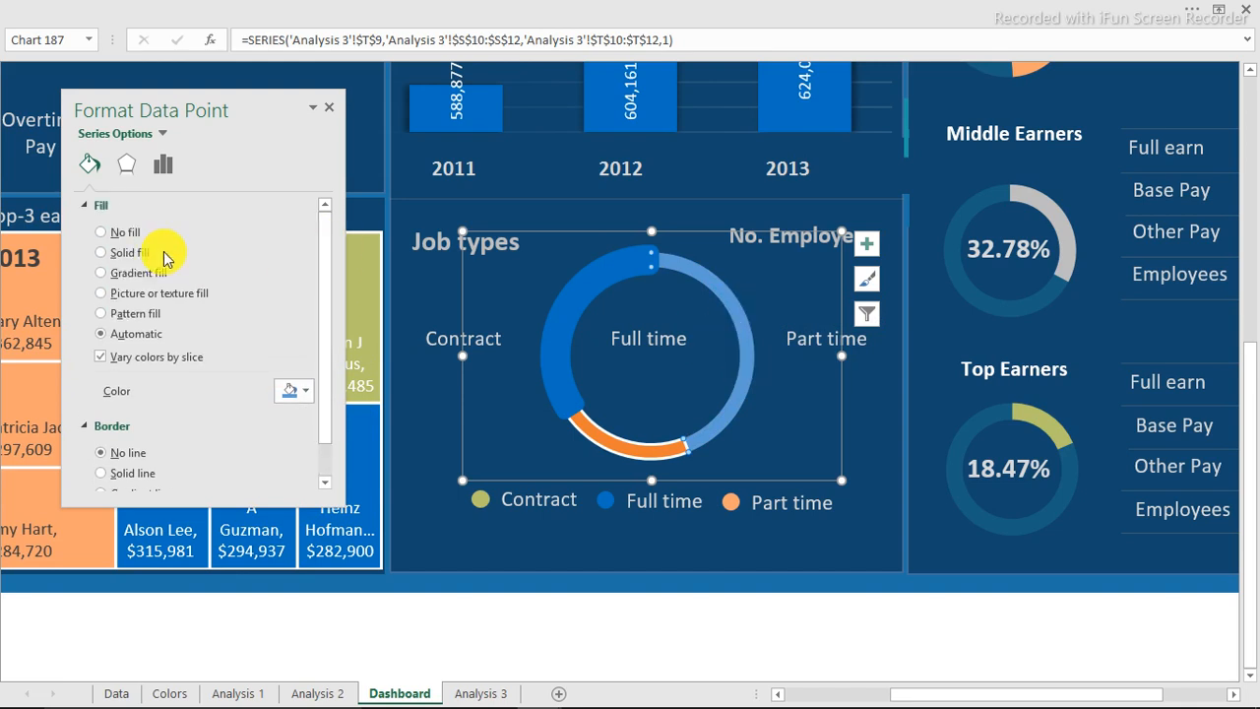
{"action": "left_click", "coordinate": [305, 392]}
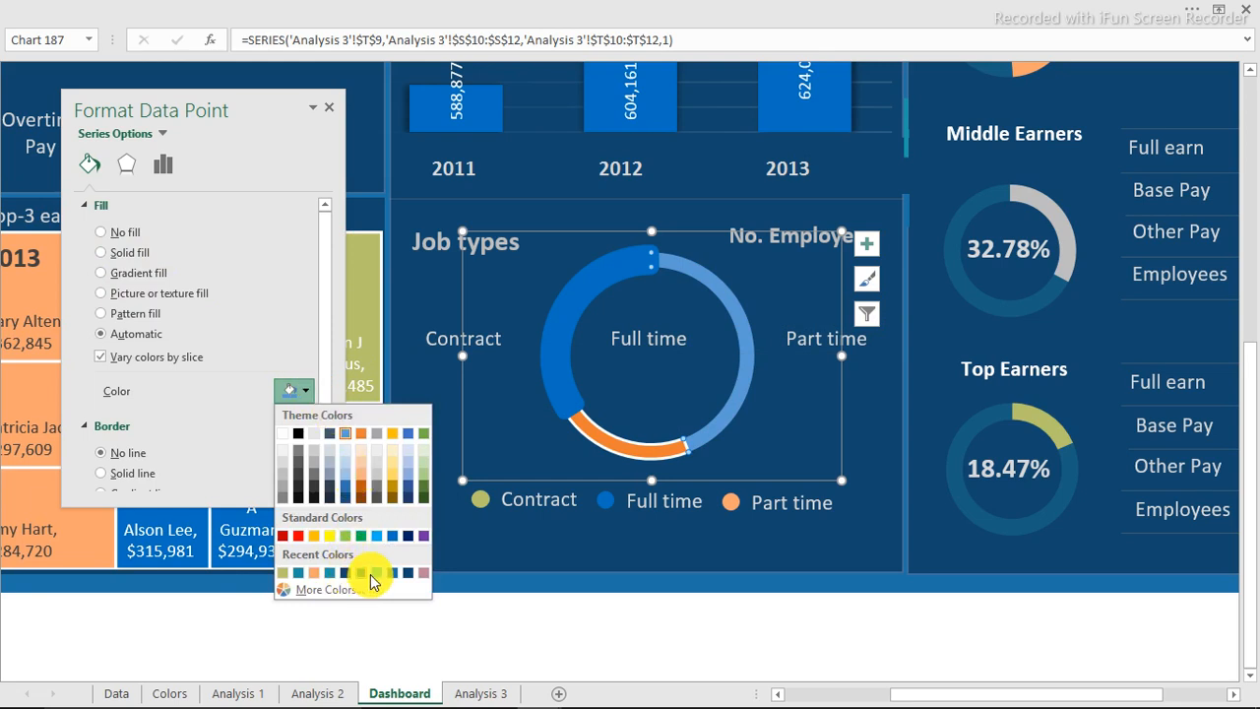
{"action": "left_click", "coordinate": [284, 579]}
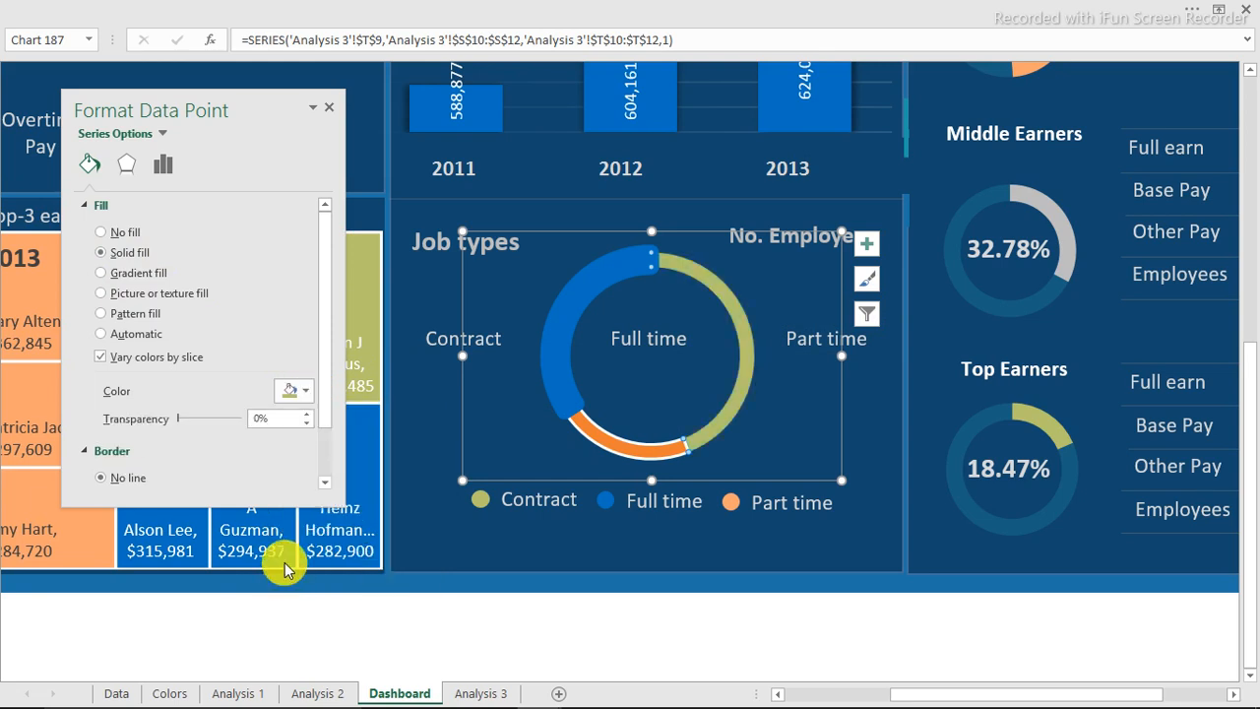
Fill the doughnut's orange slice with light grey and give it a matching solid border 2.75 pt wide.
{"action": "left_click", "coordinate": [652, 448]}
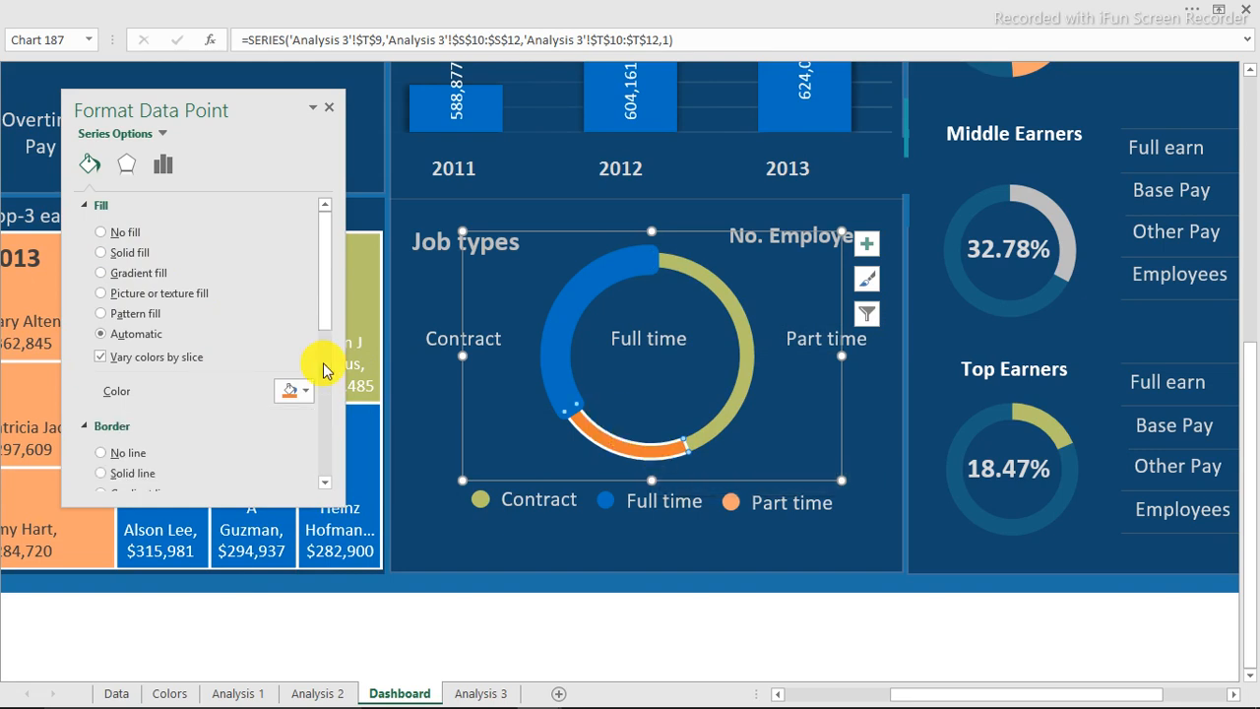
{"action": "left_click_drag", "start_coordinate": [325, 292], "coordinate": [324, 318]}
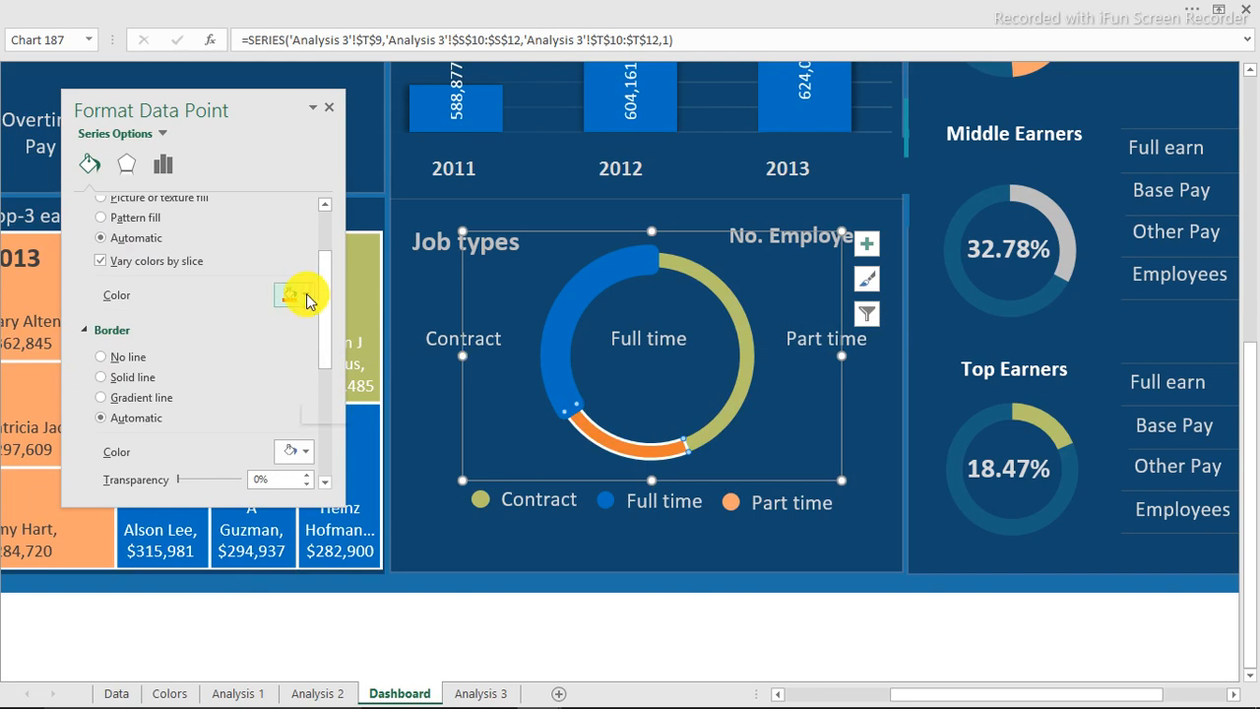
{"action": "left_click", "coordinate": [307, 297]}
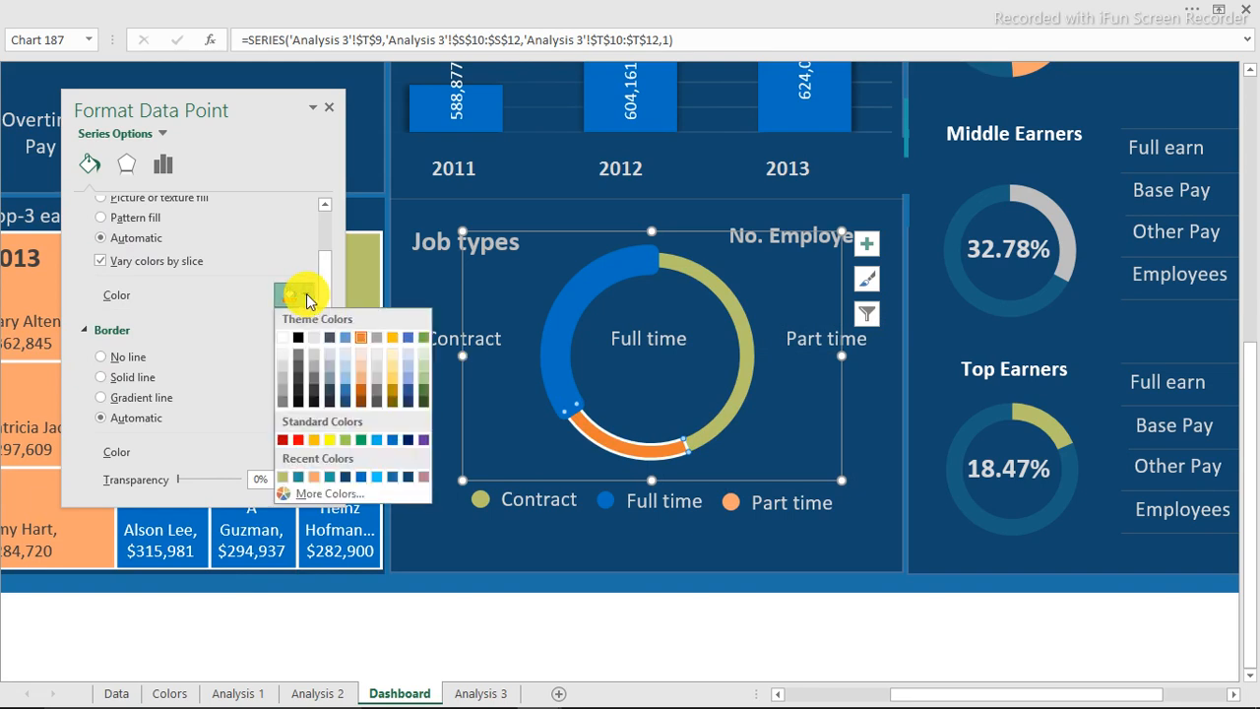
{"action": "left_click", "coordinate": [286, 374]}
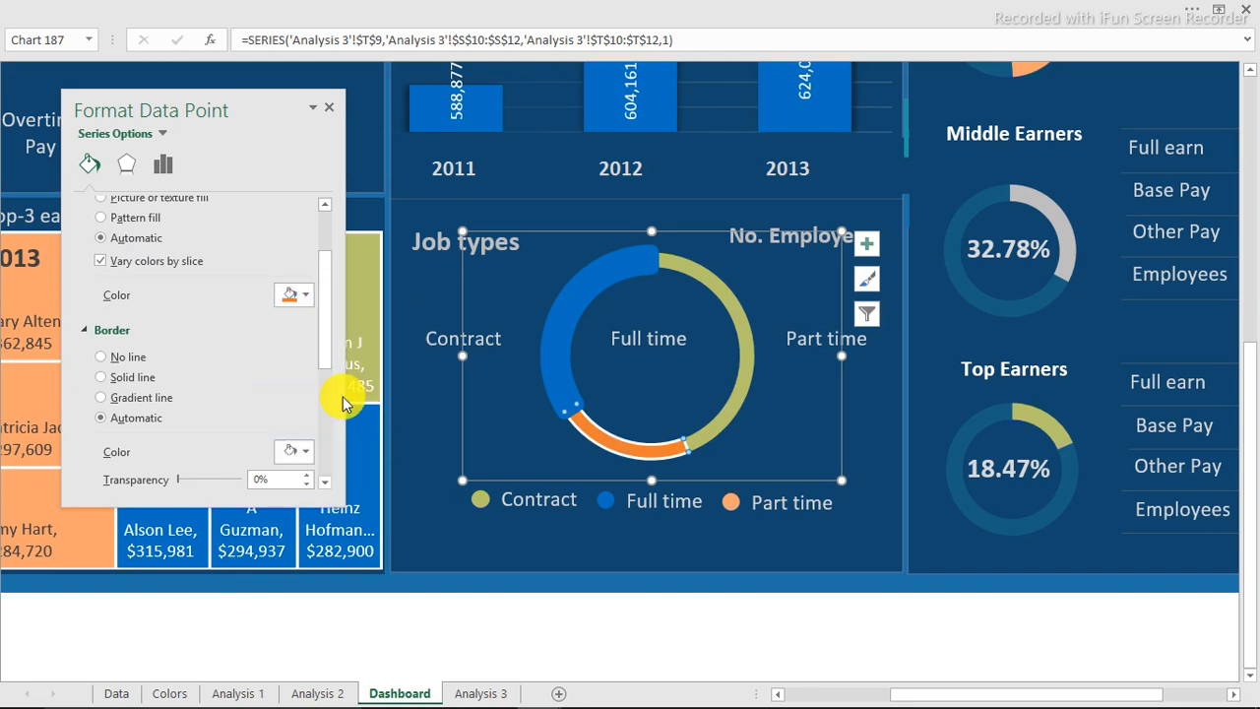
{"action": "left_click", "coordinate": [305, 294]}
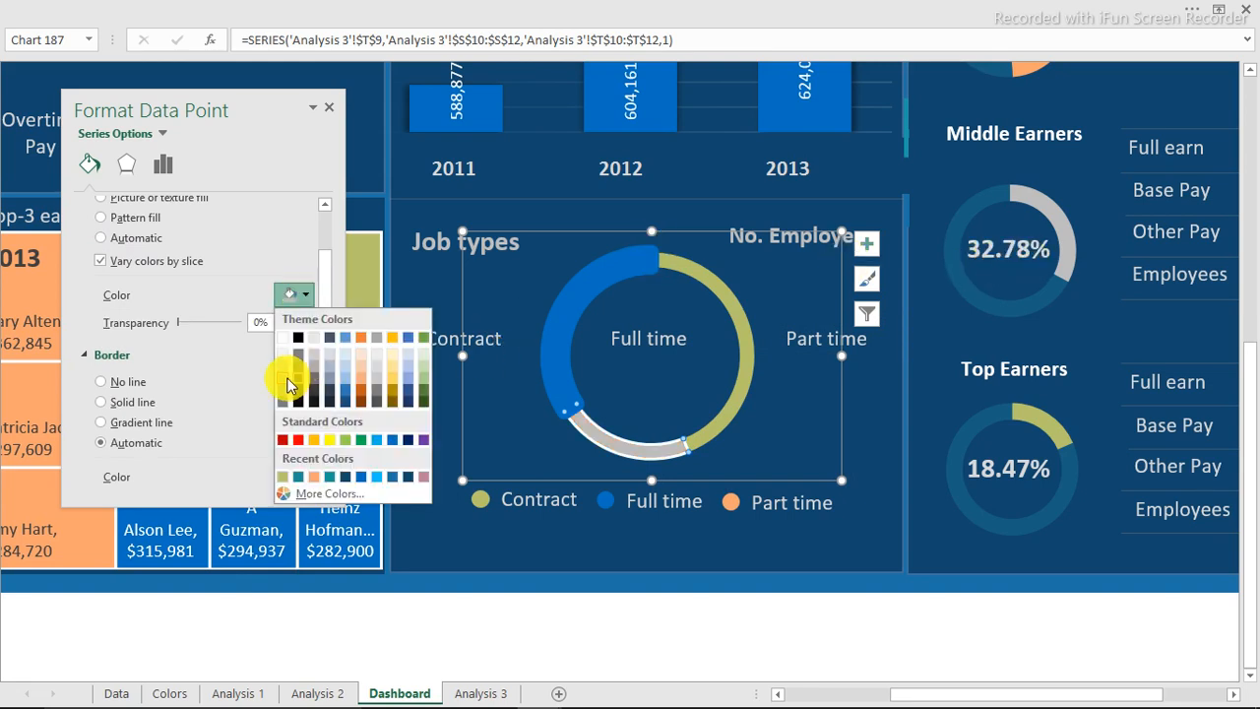
{"action": "scroll", "coordinate": [324, 288], "scroll_direction": "down", "scroll_amount": 5}
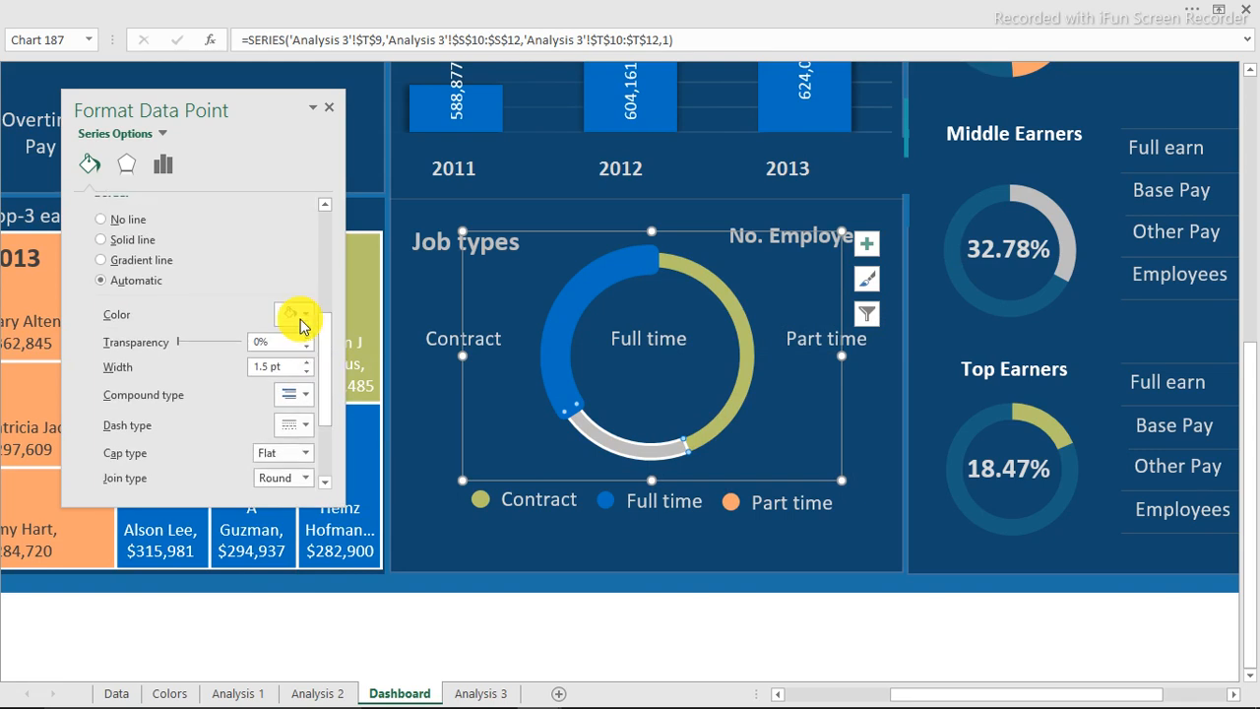
{"action": "left_click", "coordinate": [306, 315]}
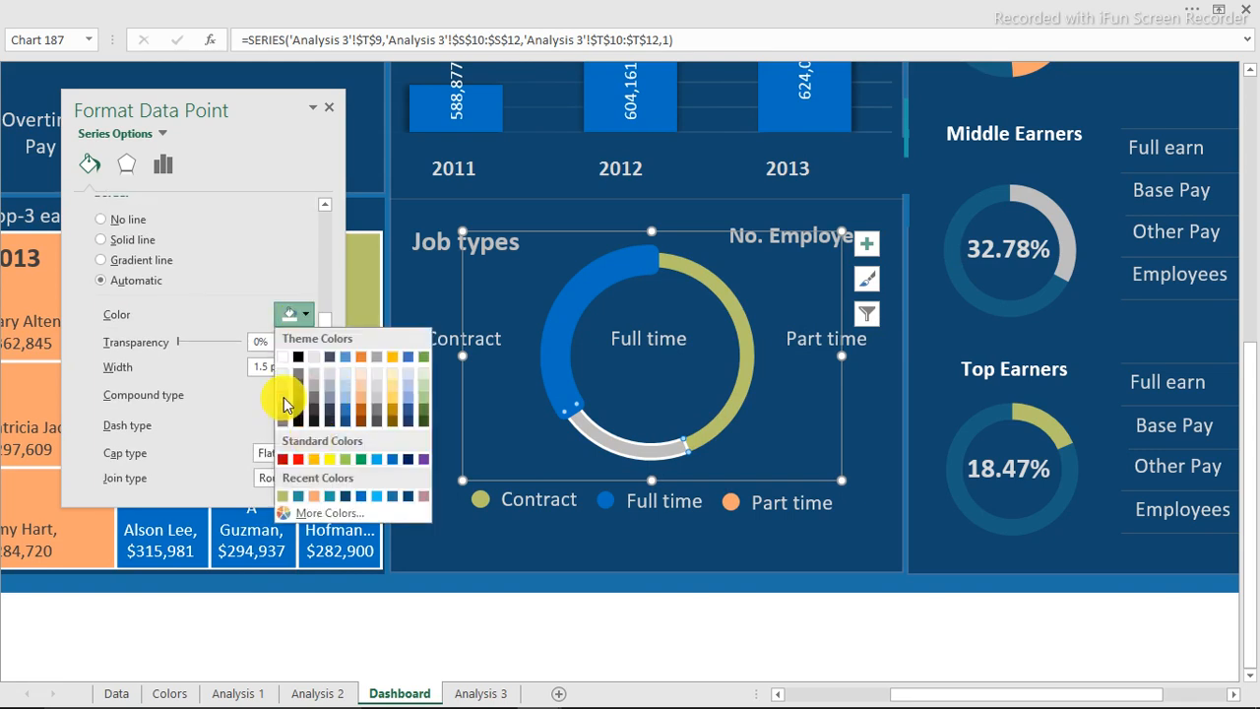
{"action": "left_click", "coordinate": [284, 403]}
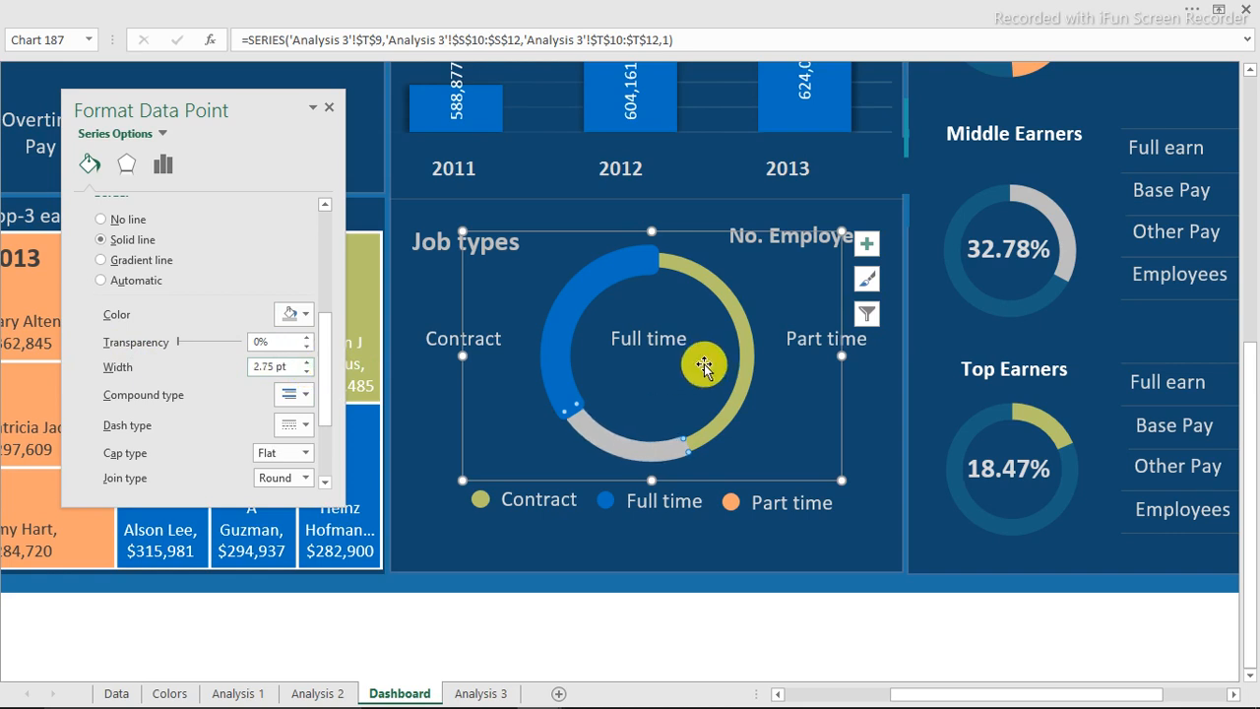
Place copies of the Contract label beneath the Contract, Full time and Part time labels around the doughnut.
{"action": "left_click", "coordinate": [478, 628]}
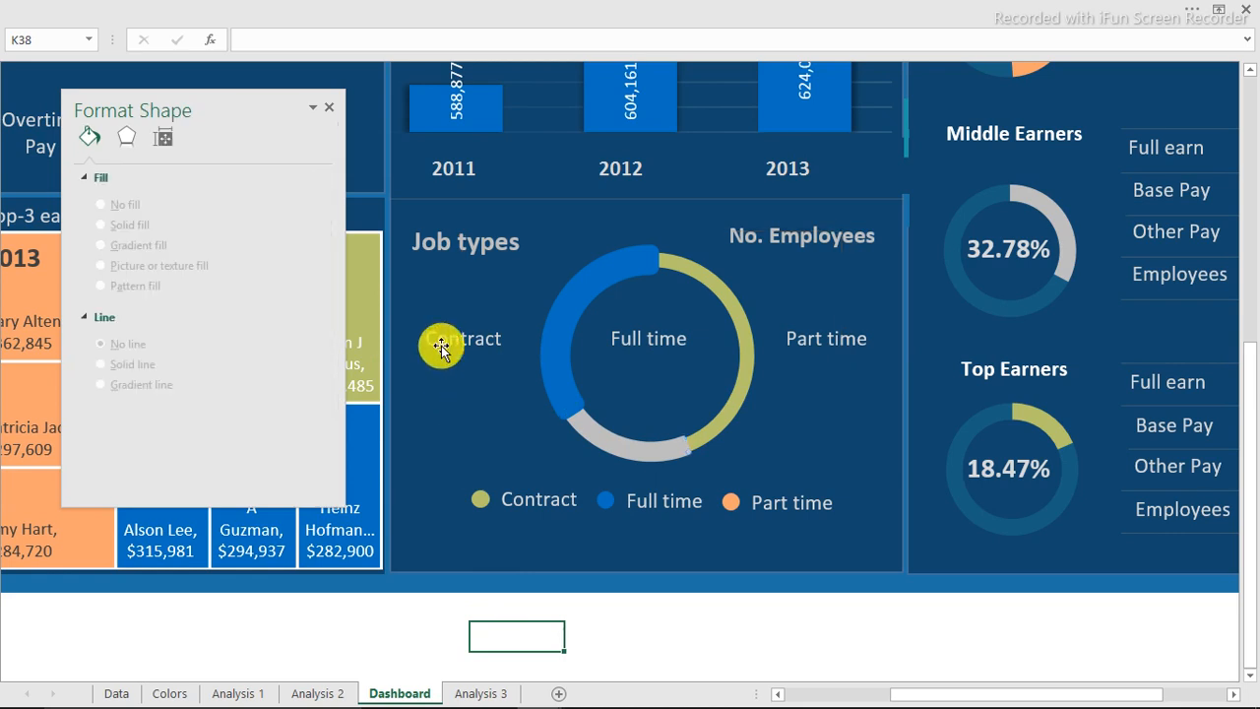
{"action": "left_click", "coordinate": [479, 357]}
{"action": "left_click_drag", "start_coordinate": [479, 357], "coordinate": [844, 392]}
Duplicate the Contract, Full time and Part time legend labels directly below the originals under the doughnut.
{"action": "left_click", "coordinate": [555, 501]}
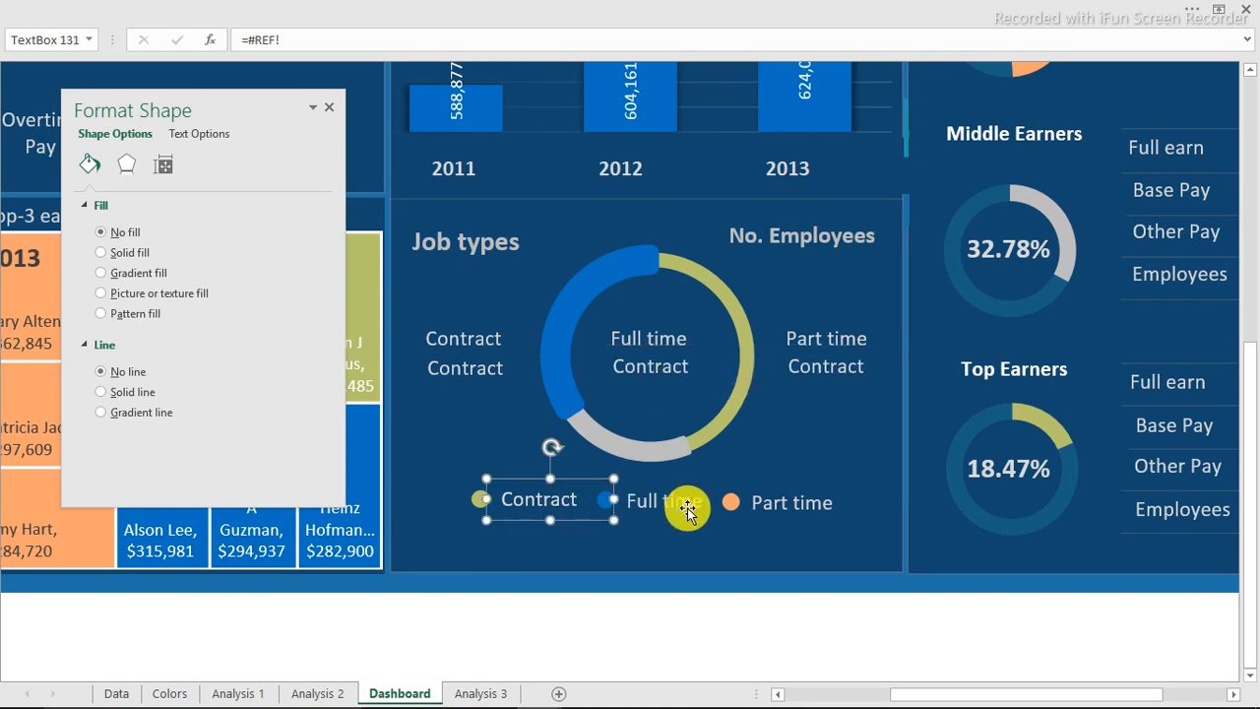
{"action": "left_click", "coordinate": [688, 508], "text": "shift"}
{"action": "left_click", "coordinate": [788, 504], "text": "shift"}
{"action": "left_click_drag", "start_coordinate": [707, 522], "coordinate": [708, 547]}
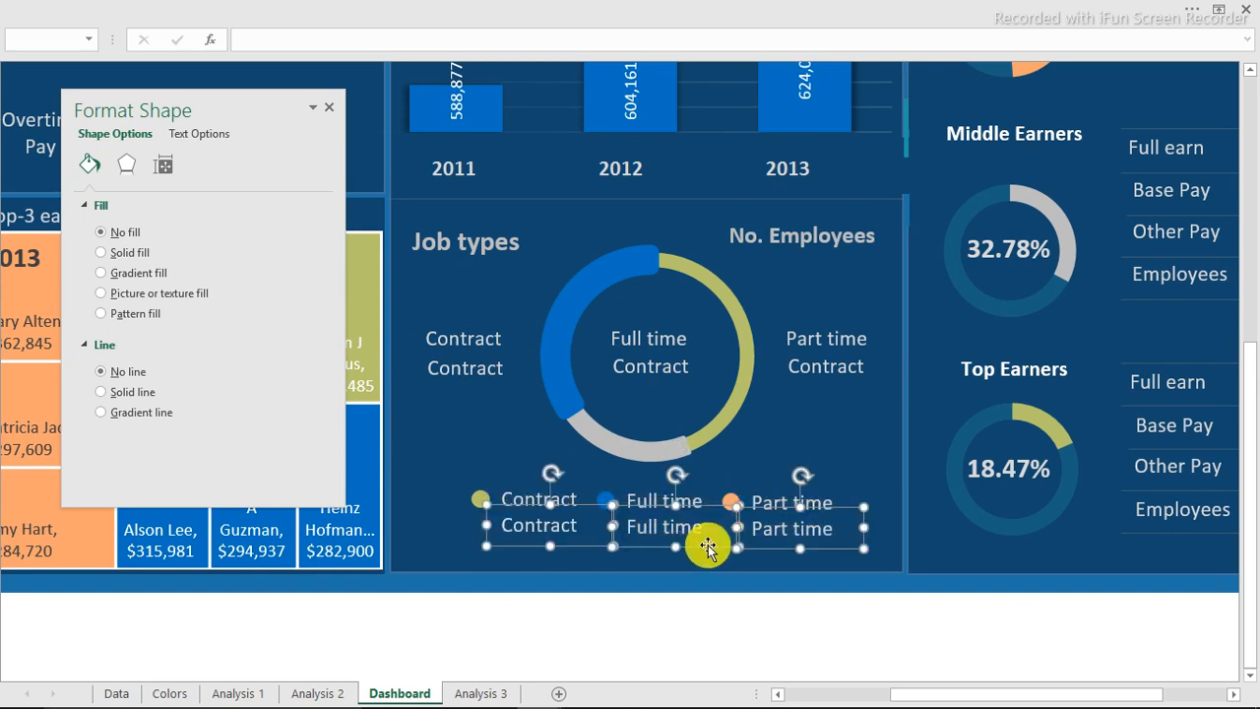
{"action": "left_click", "coordinate": [682, 631]}
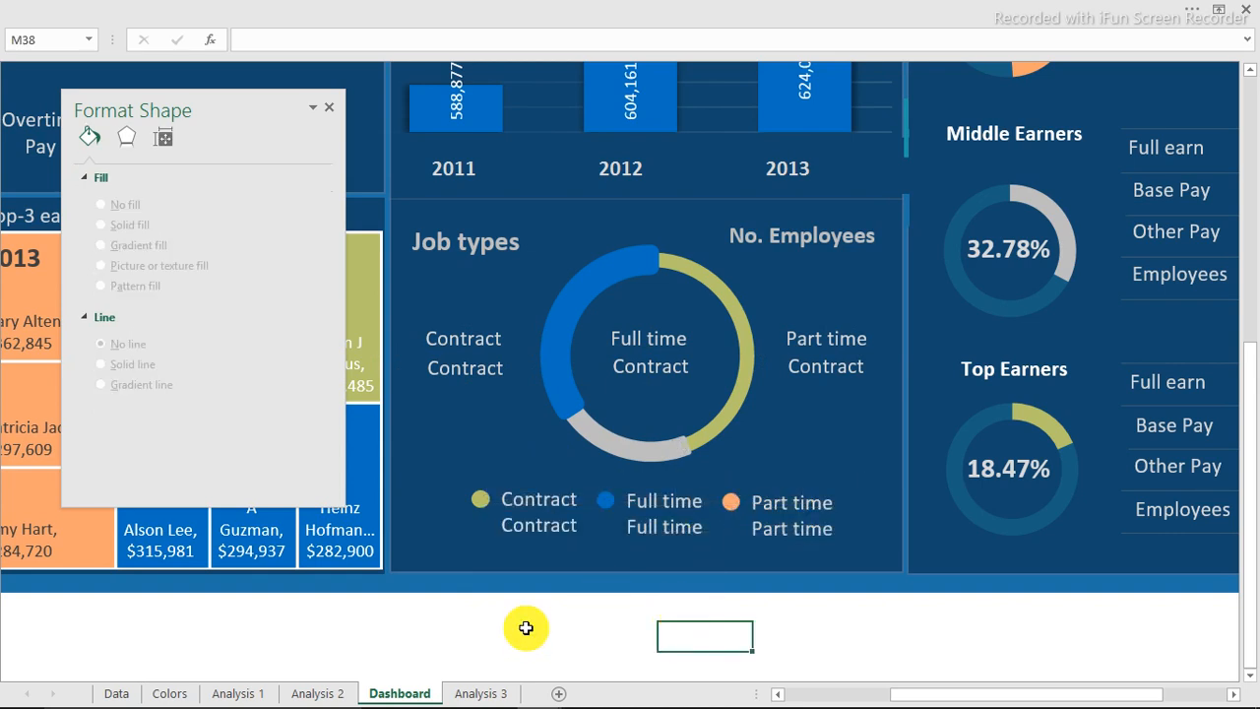
Link the copied labels to the Analysis 3 figures: employee counts from column U around the doughnut, percentages from T10:T12 under the legend names.
{"action": "left_click", "coordinate": [483, 693]}
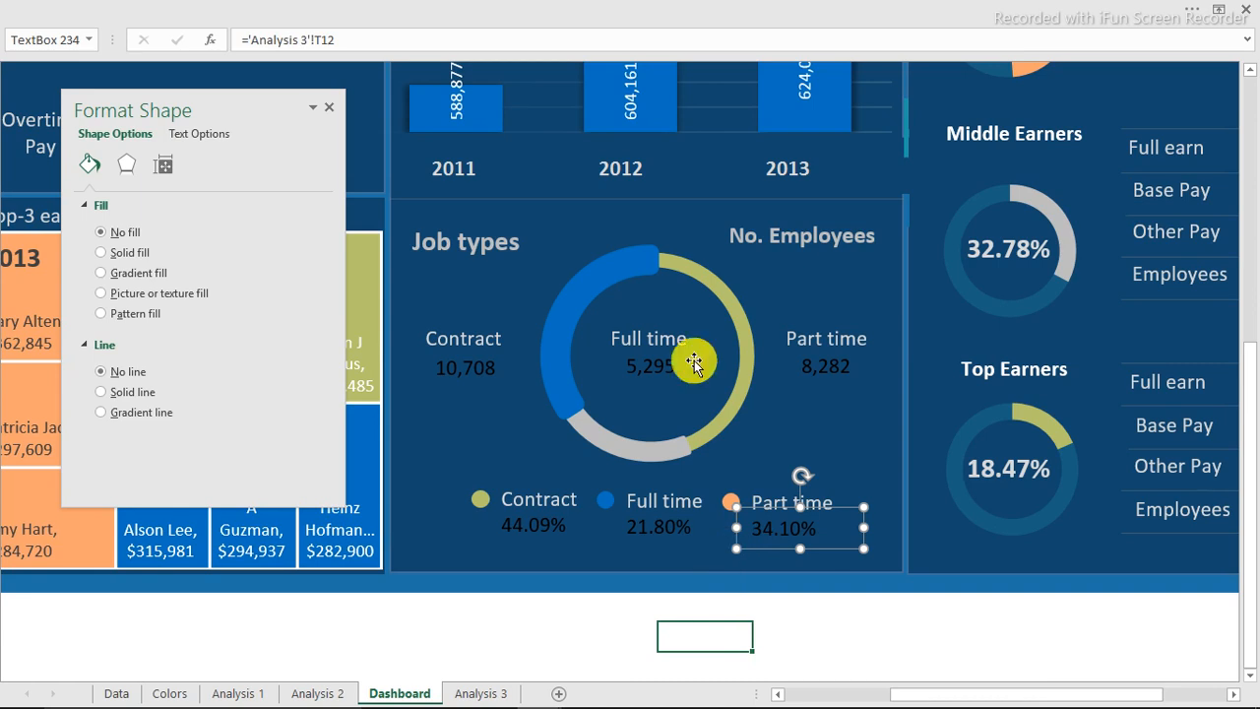
{"action": "left_click_drag", "start_coordinate": [339, 36], "coordinate": [254, 39]}
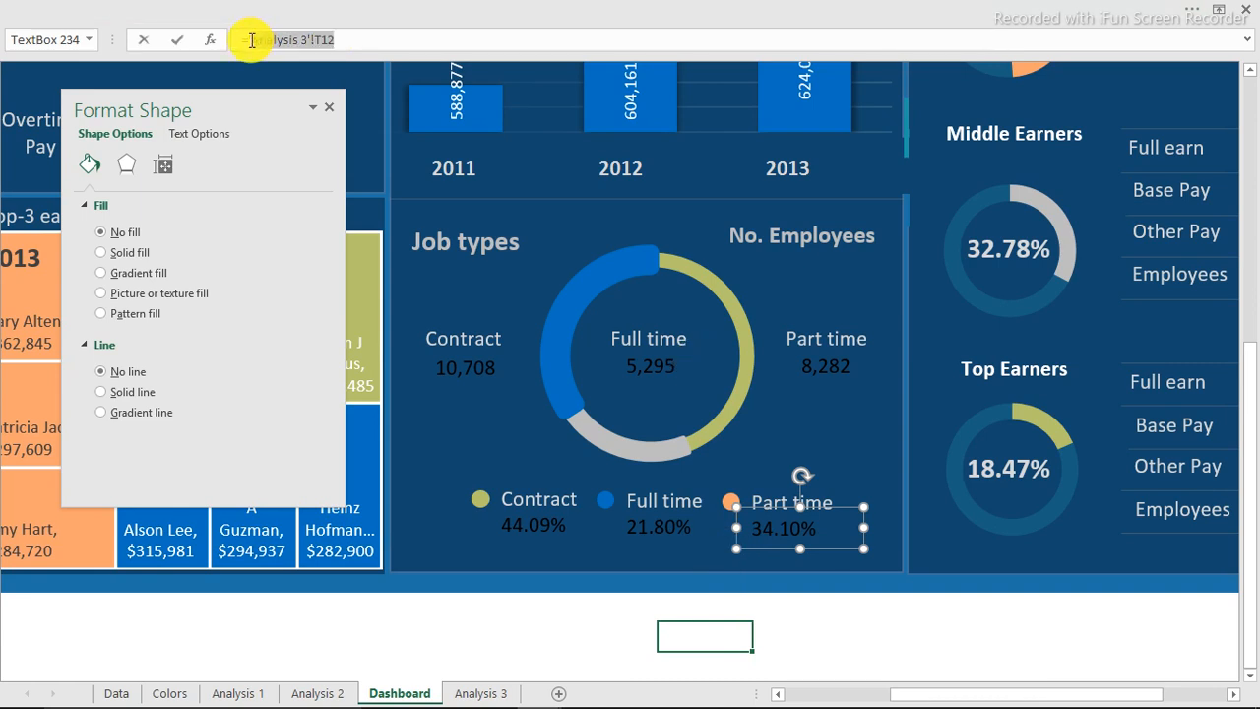
{"action": "left_click", "coordinate": [495, 695]}
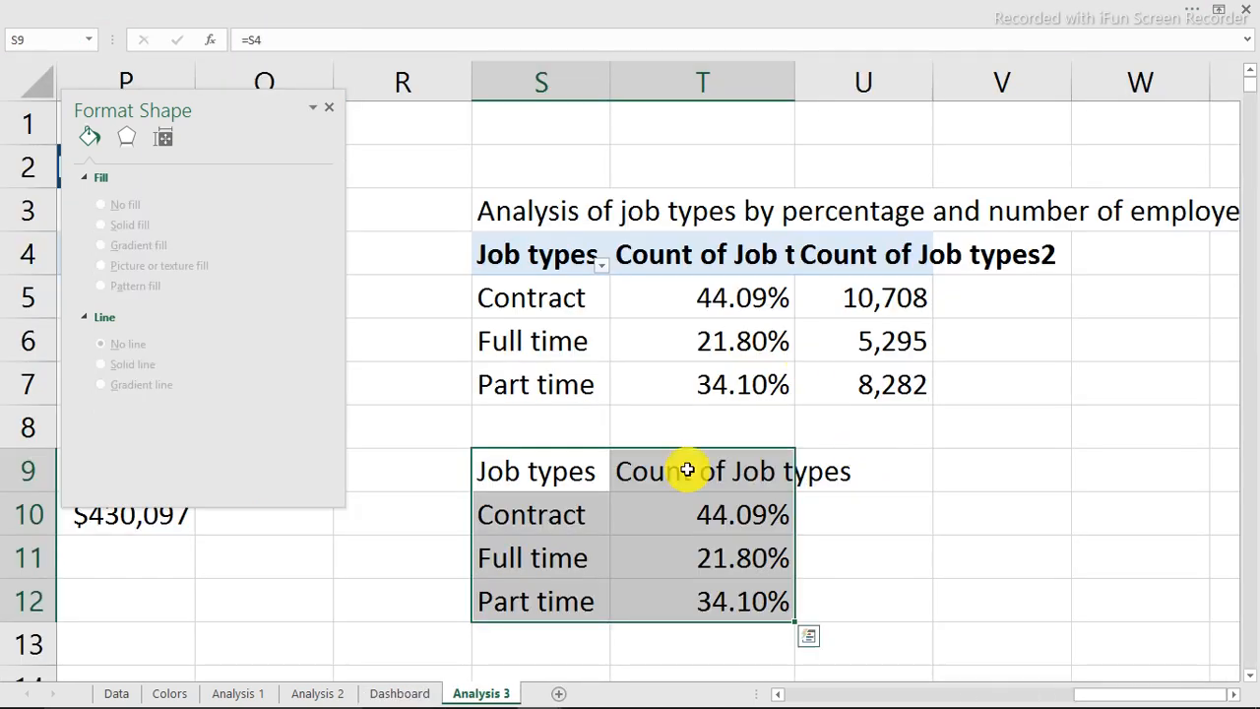
{"action": "left_click", "coordinate": [414, 695]}
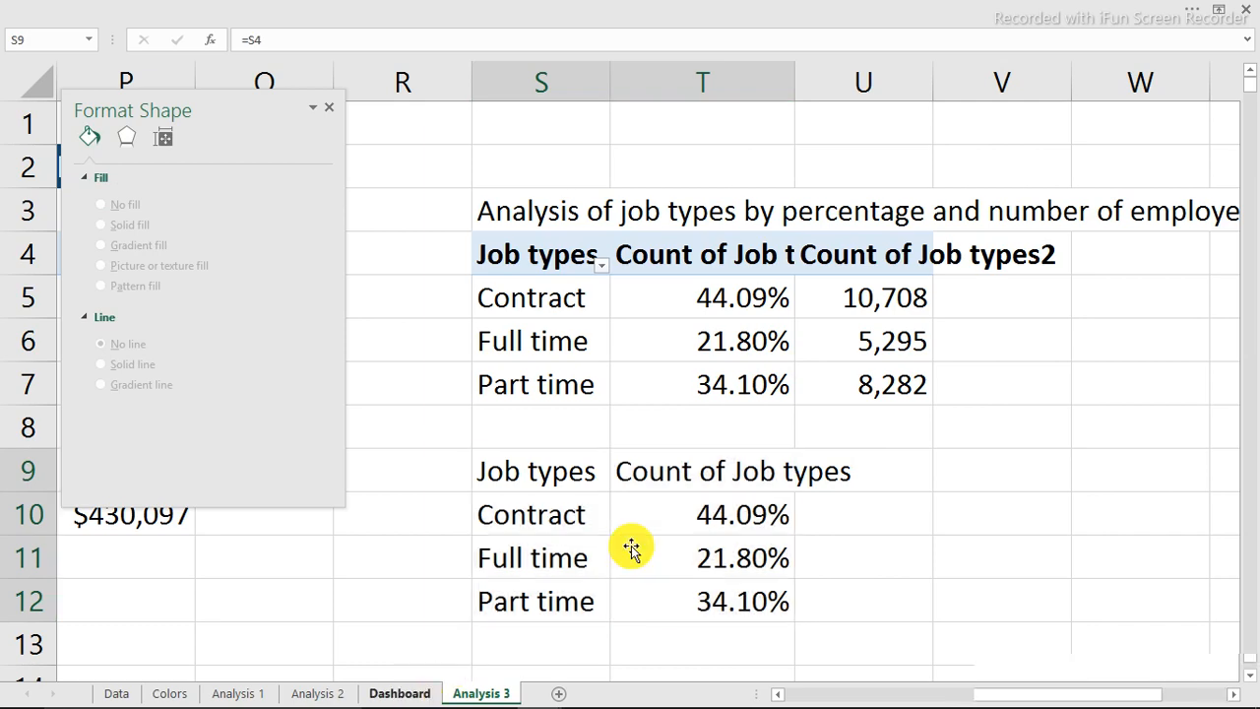
Make the Part time percentage under the legend light grey and italic, and copy that format to the Full time and Contract percentages.
{"action": "left_click", "coordinate": [269, 14]}
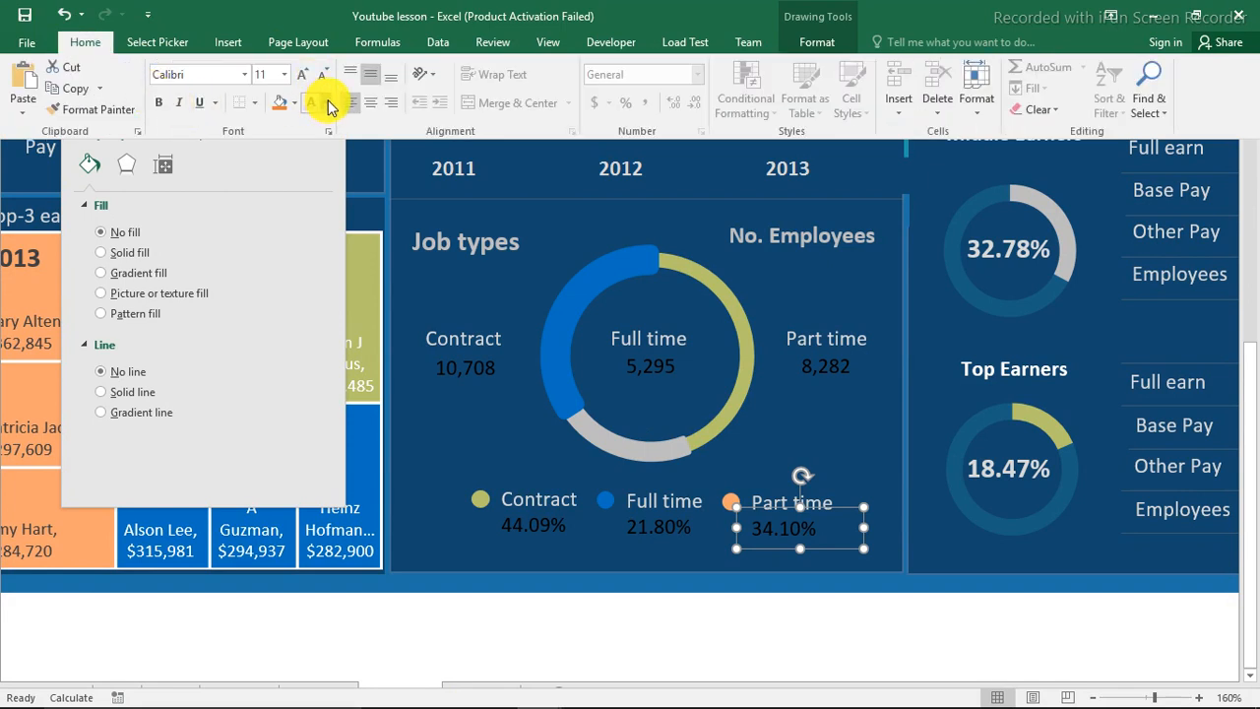
{"action": "left_click", "coordinate": [328, 104]}
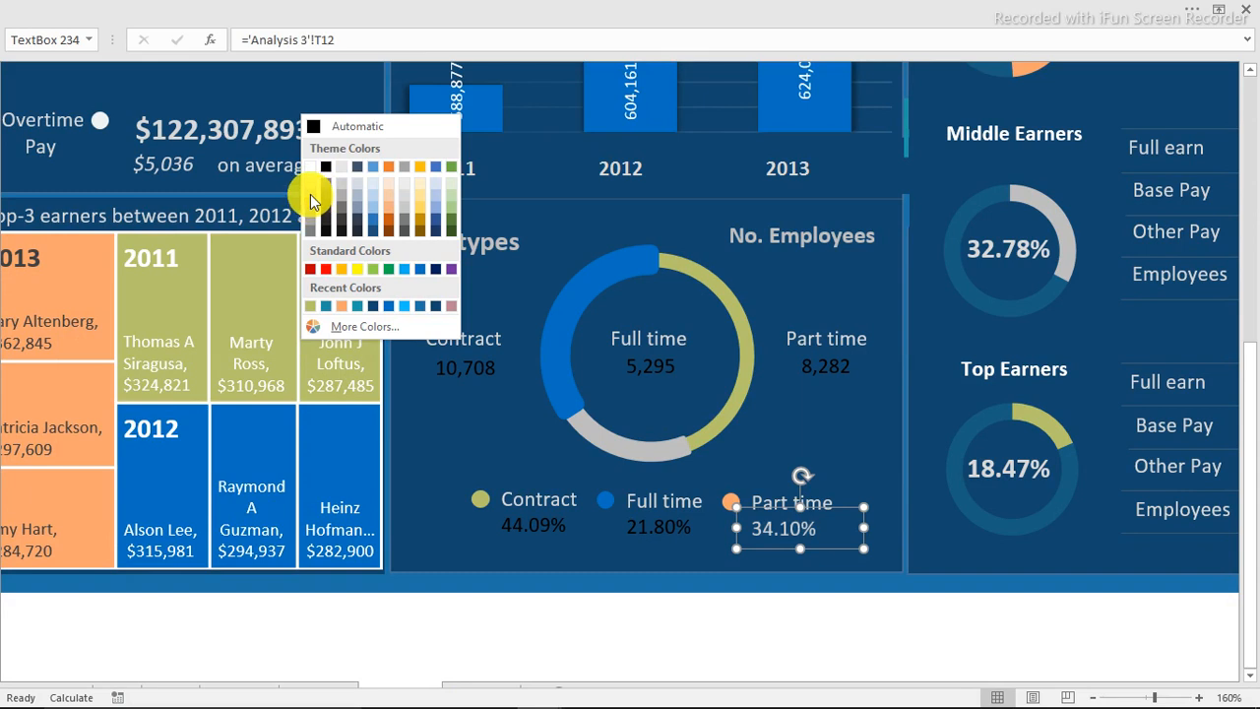
{"action": "left_click", "coordinate": [311, 195]}
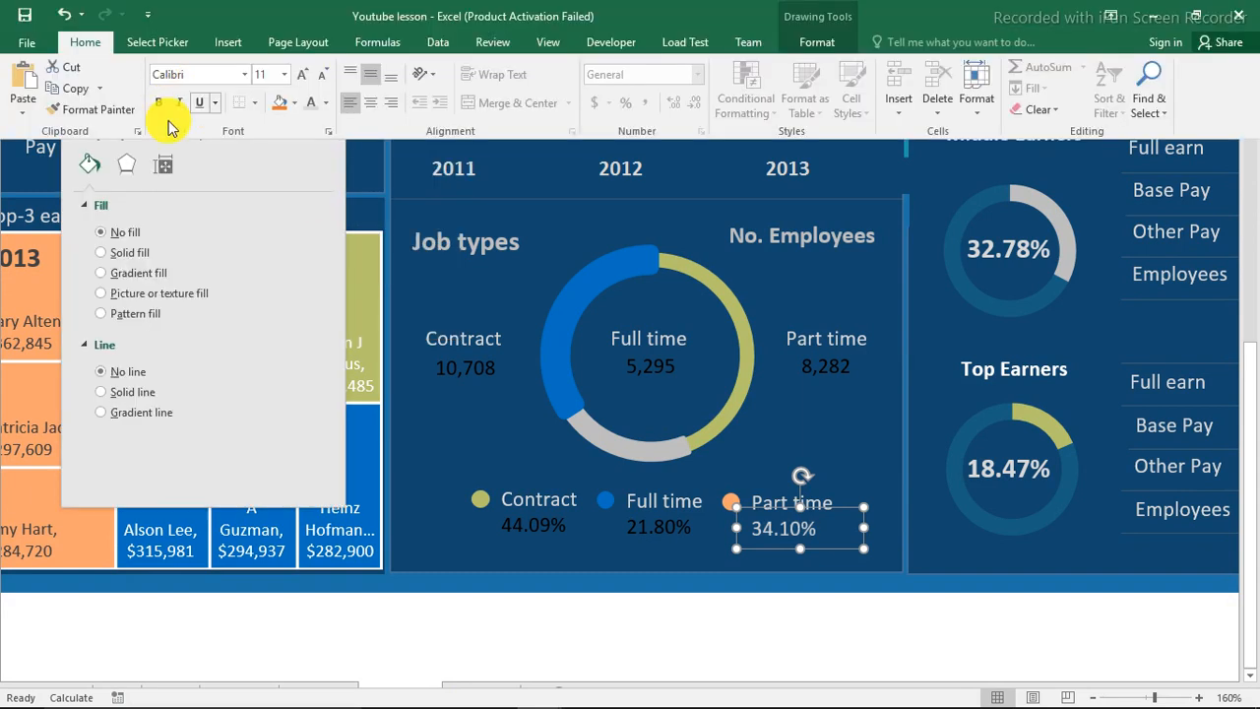
{"action": "left_click", "coordinate": [92, 108]}
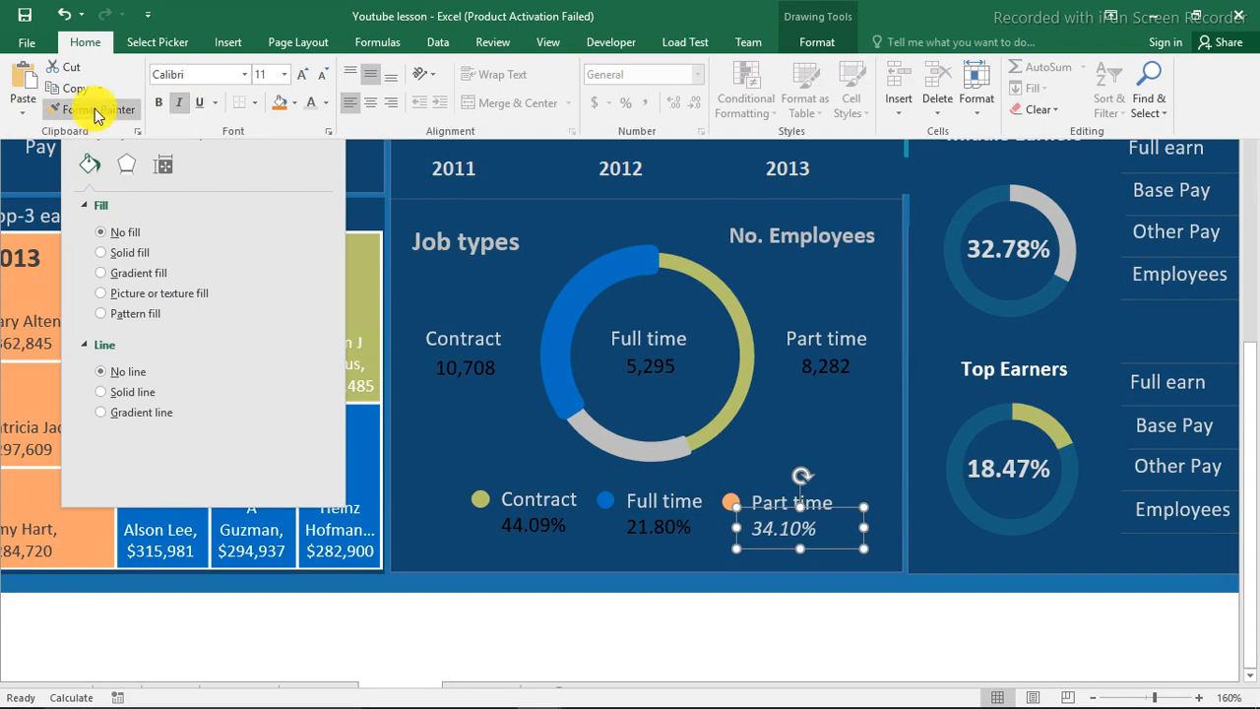
{"action": "left_click", "coordinate": [664, 530]}
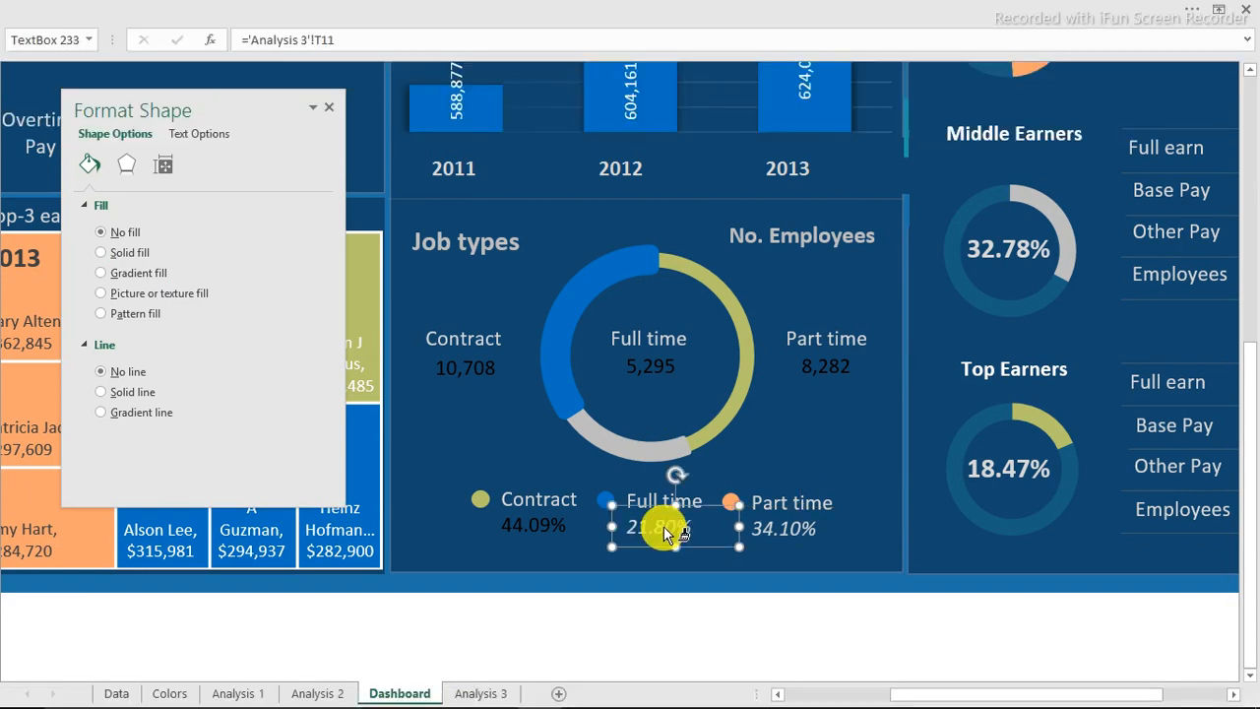
{"action": "left_click", "coordinate": [525, 531]}
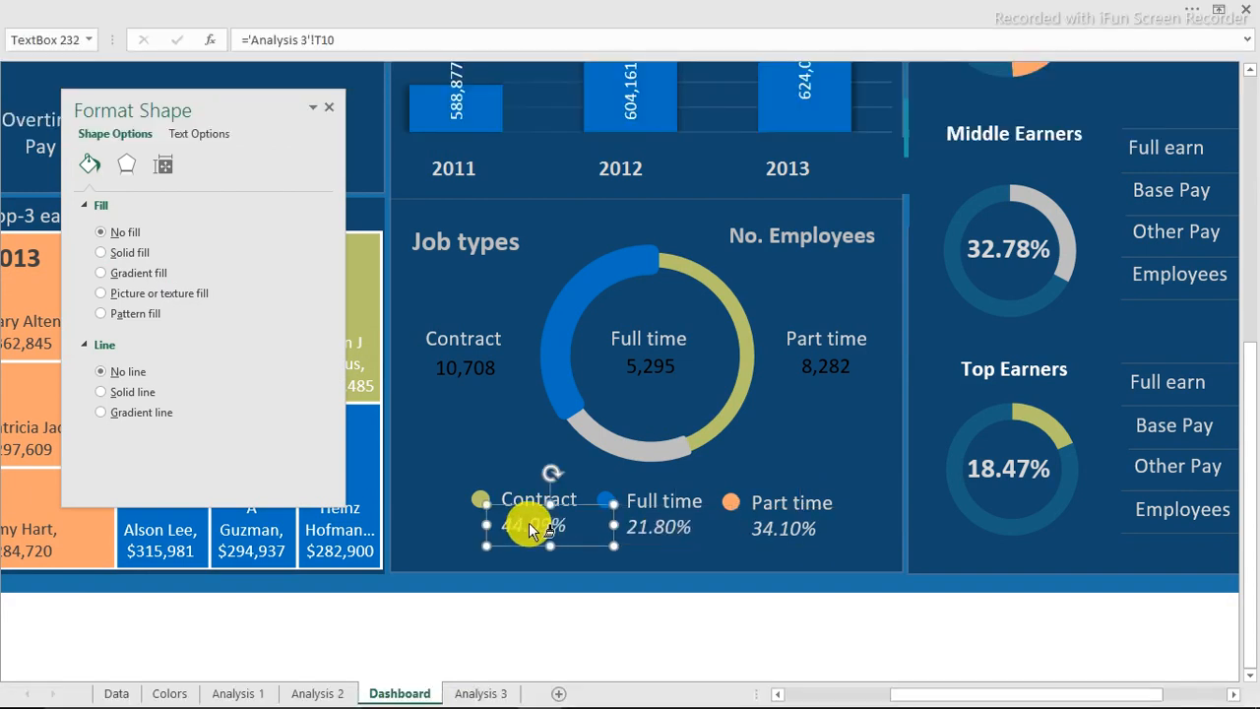
Make the Contract employee count bold and light grey, and copy that format to the Full time and Part time counts.
{"action": "left_click", "coordinate": [463, 371]}
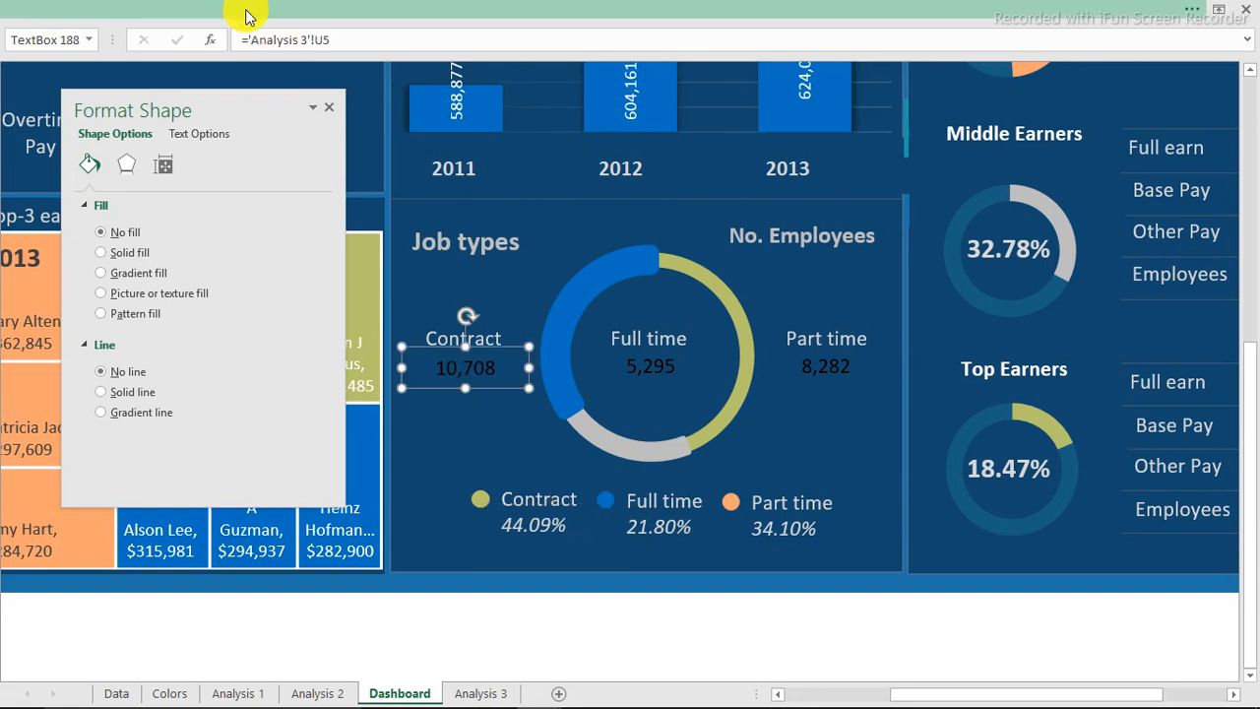
{"action": "left_click", "coordinate": [246, 15]}
{"action": "left_click", "coordinate": [160, 103]}
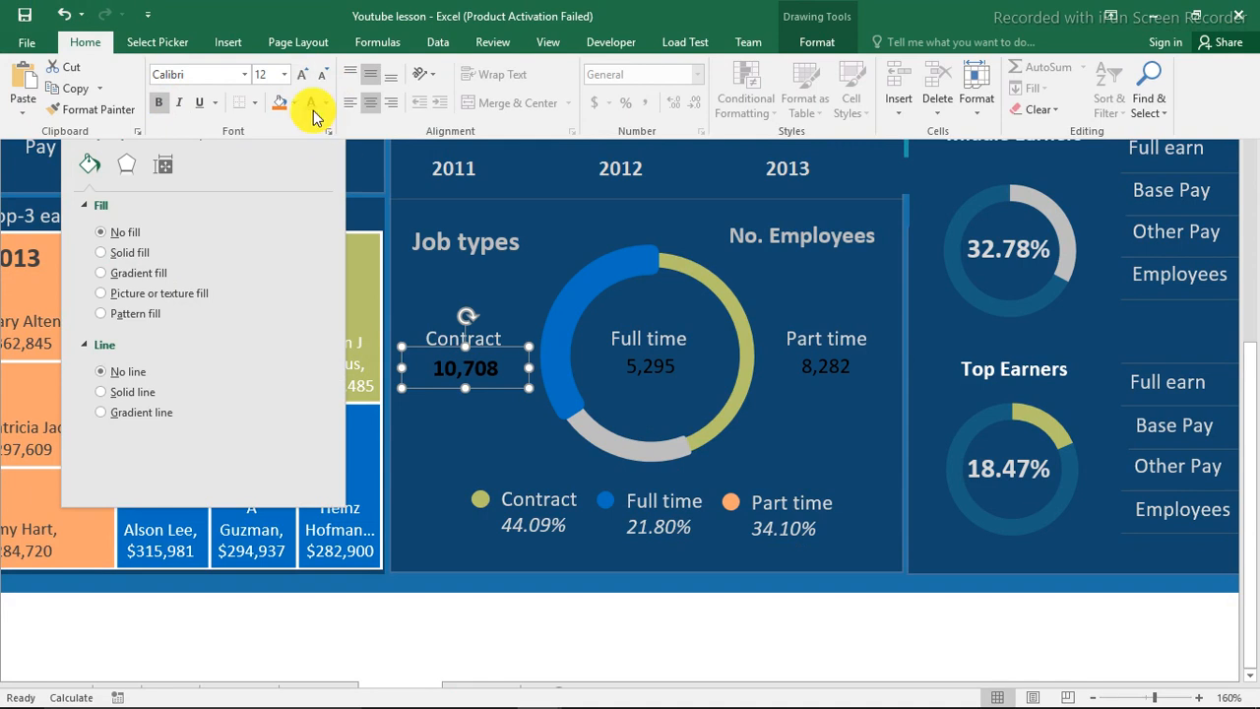
{"action": "left_click", "coordinate": [311, 103]}
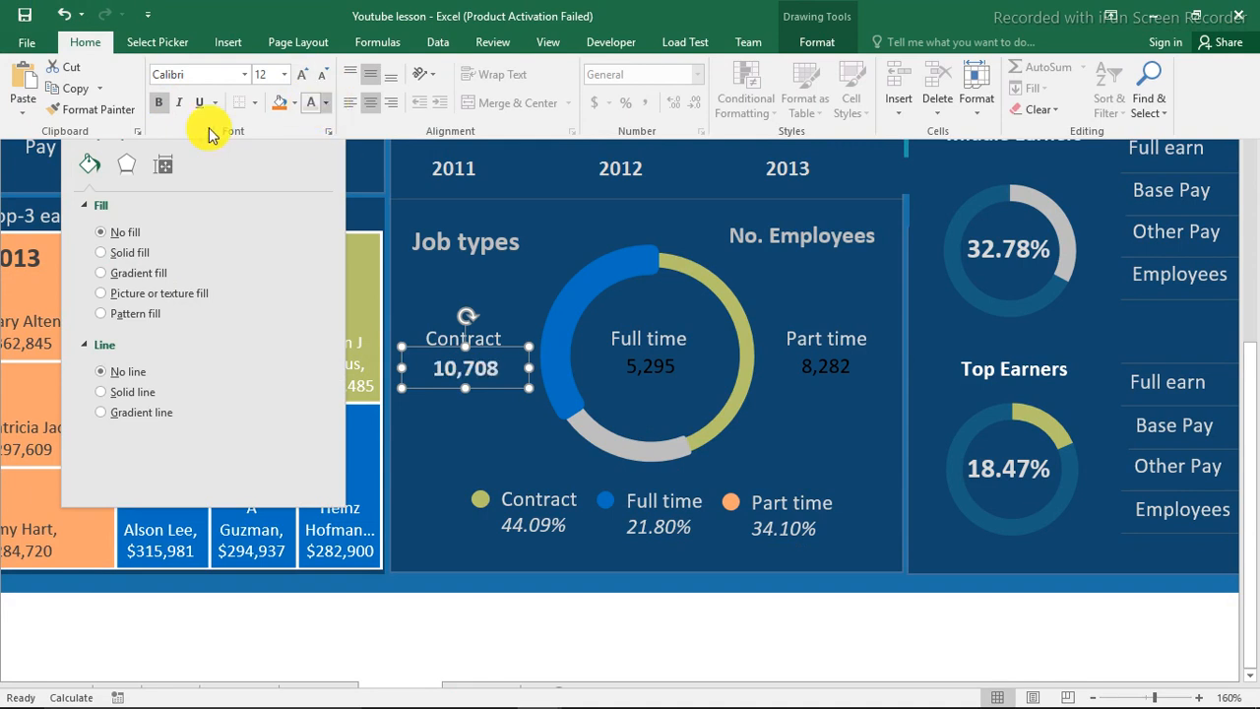
{"action": "left_click", "coordinate": [130, 117]}
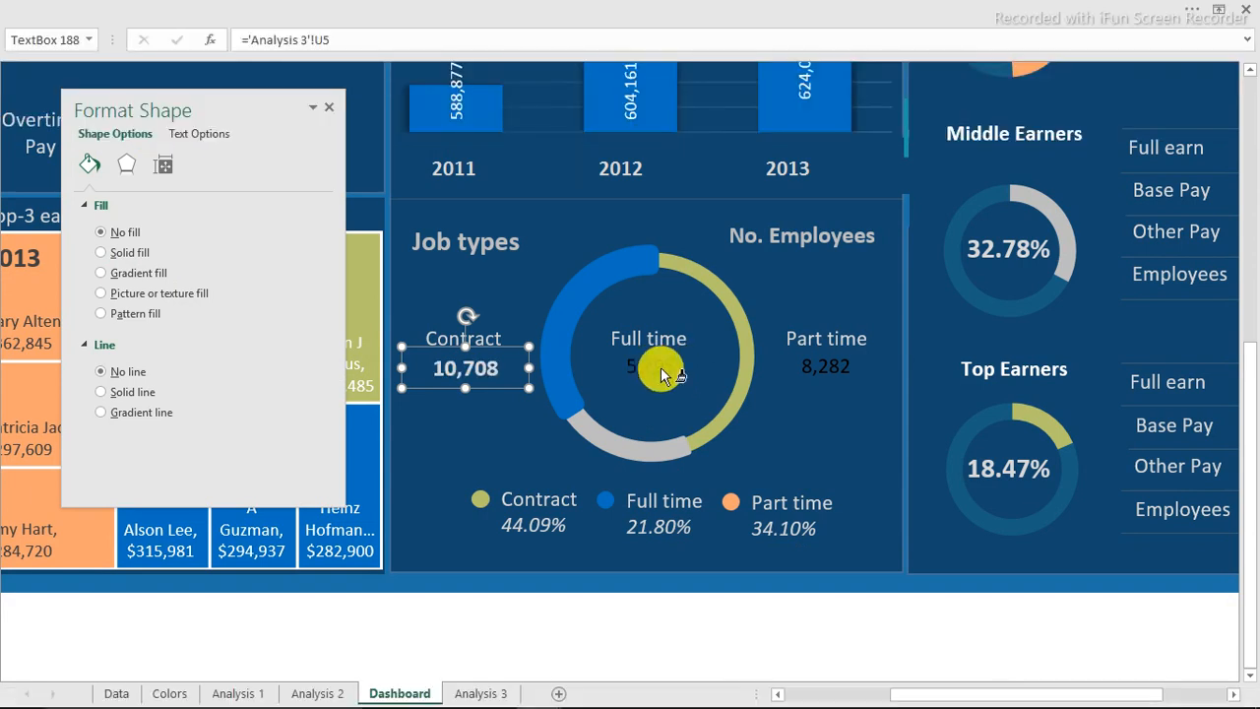
{"action": "left_click", "coordinate": [653, 370]}
{"action": "left_click", "coordinate": [825, 366]}
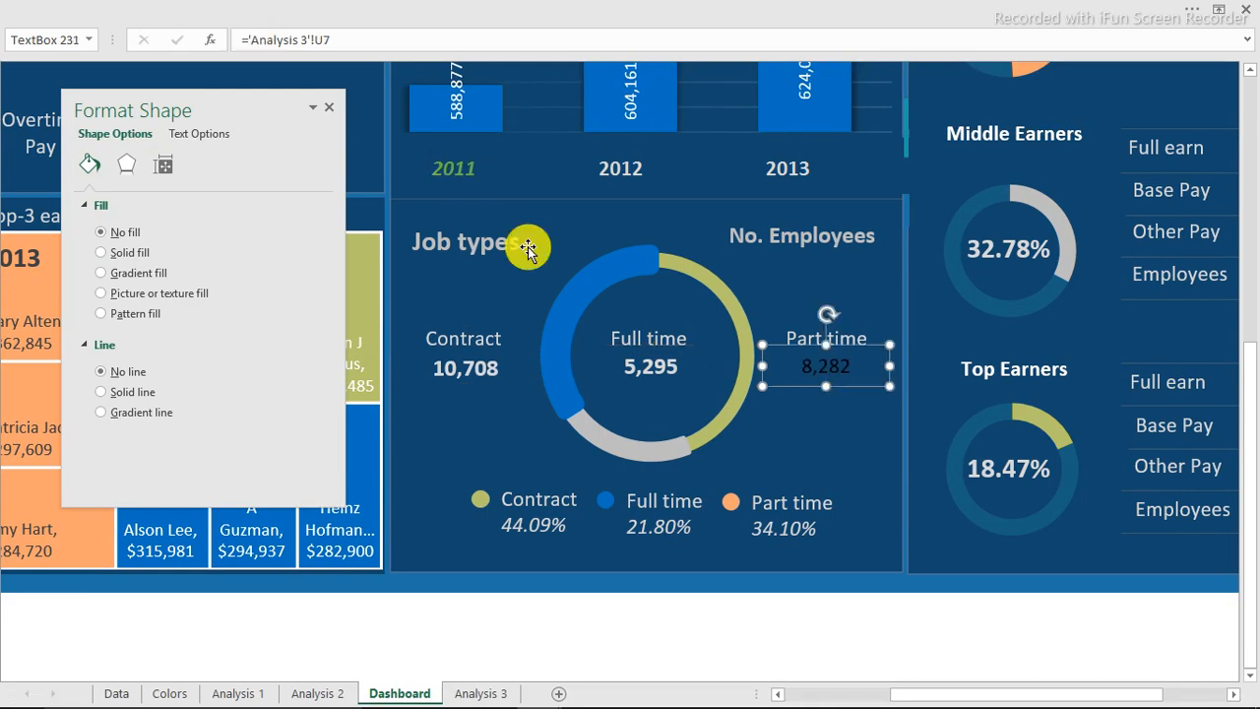
{"action": "left_click", "coordinate": [489, 374]}
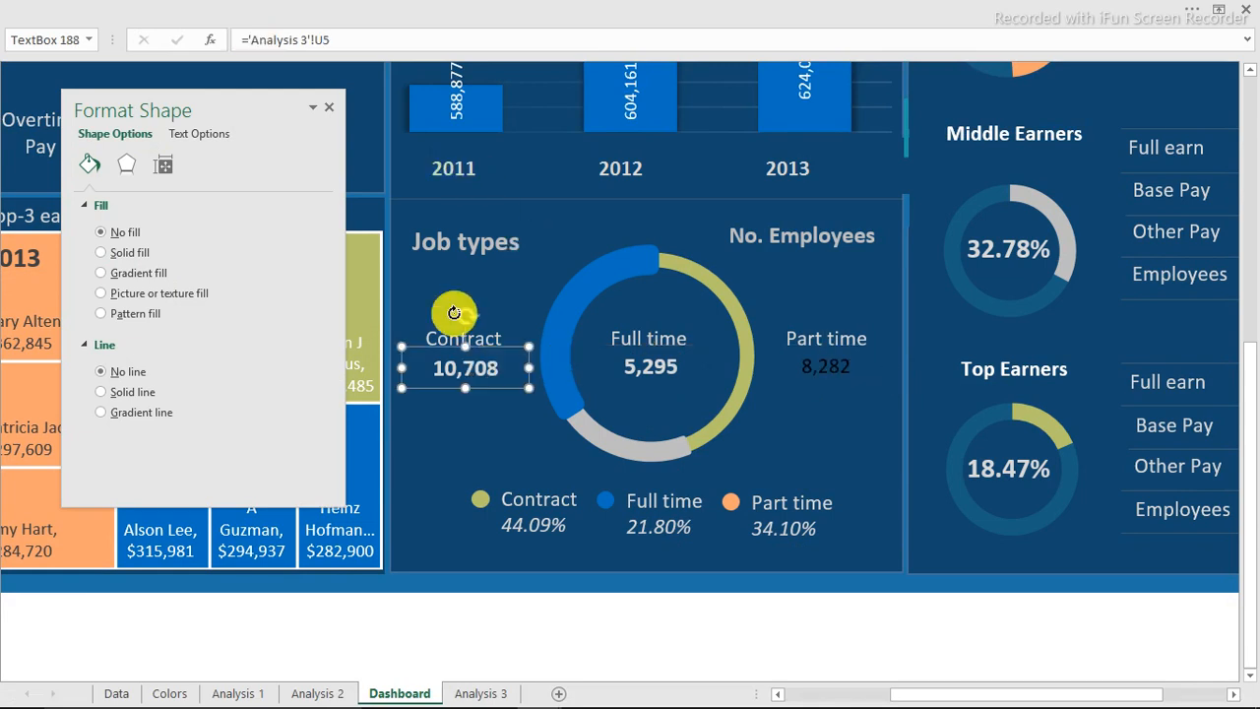
{"action": "left_click", "coordinate": [73, 110]}
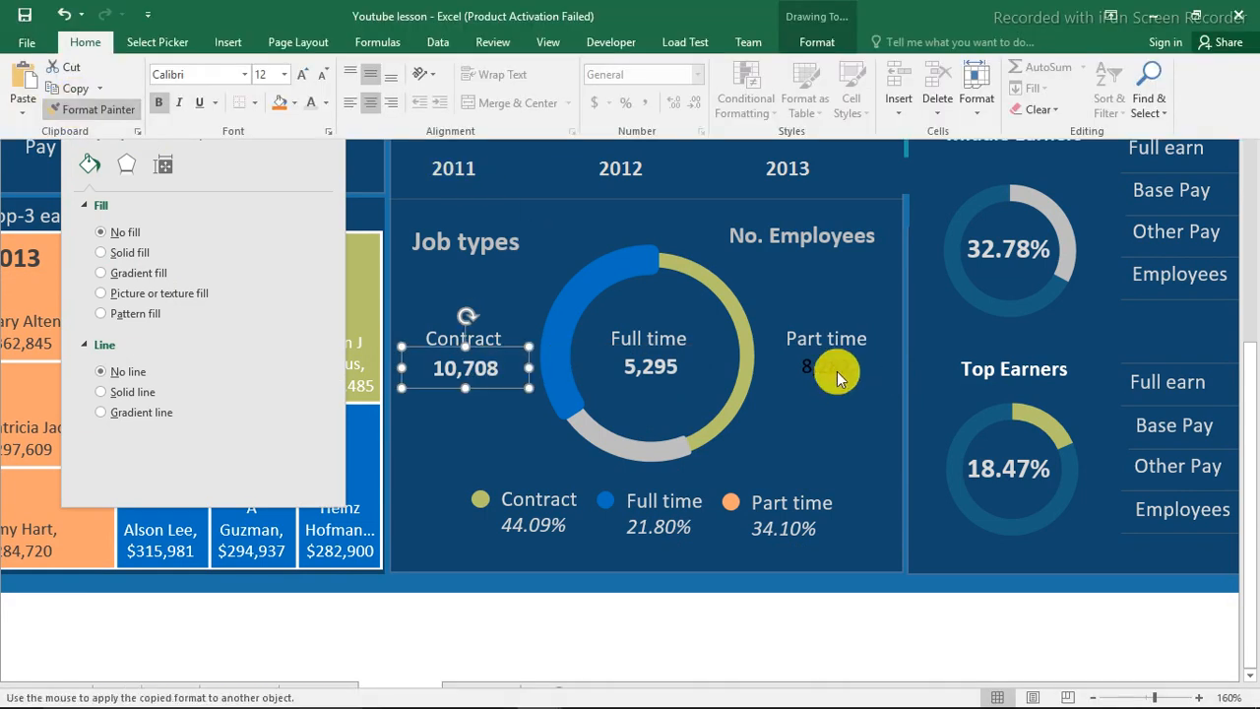
{"action": "left_click", "coordinate": [837, 368]}
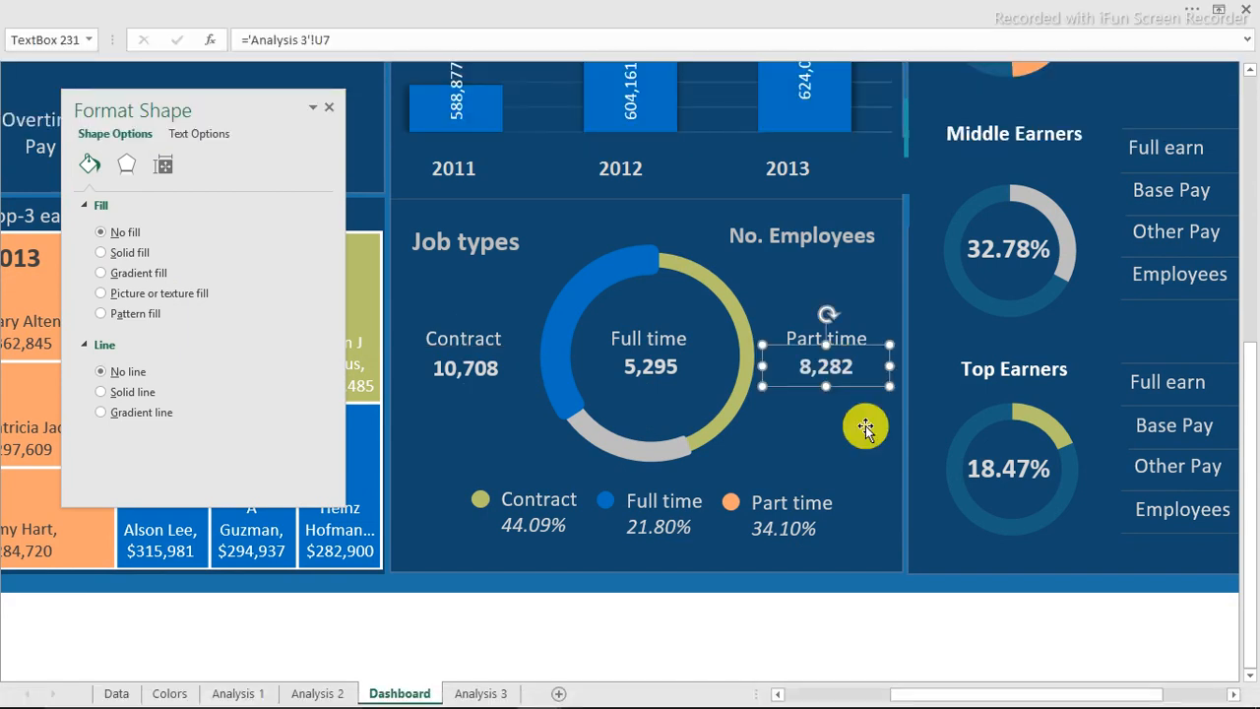
{"action": "left_click", "coordinate": [825, 622]}
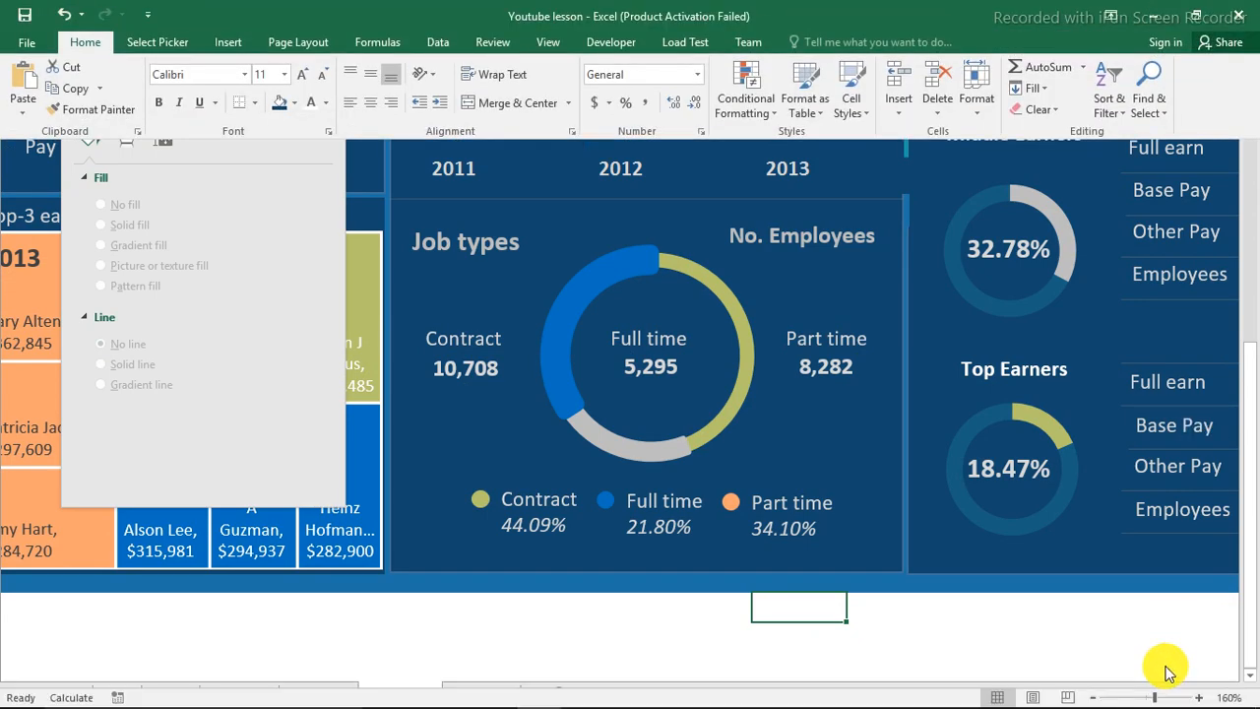
Zoom out to the whole dashboard and filter it to Part time jobs and Lower Earners.
{"action": "left_click_drag", "start_coordinate": [1147, 697], "coordinate": [1143, 699]}
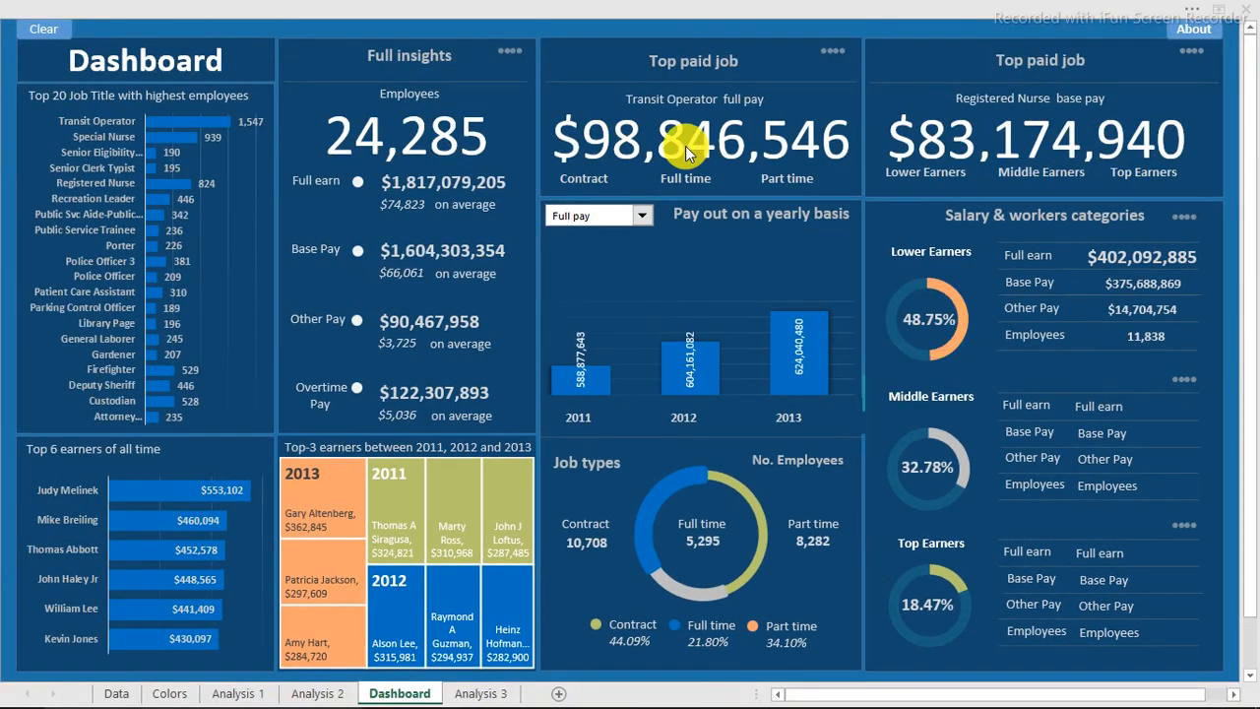
{"action": "left_click", "coordinate": [778, 181]}
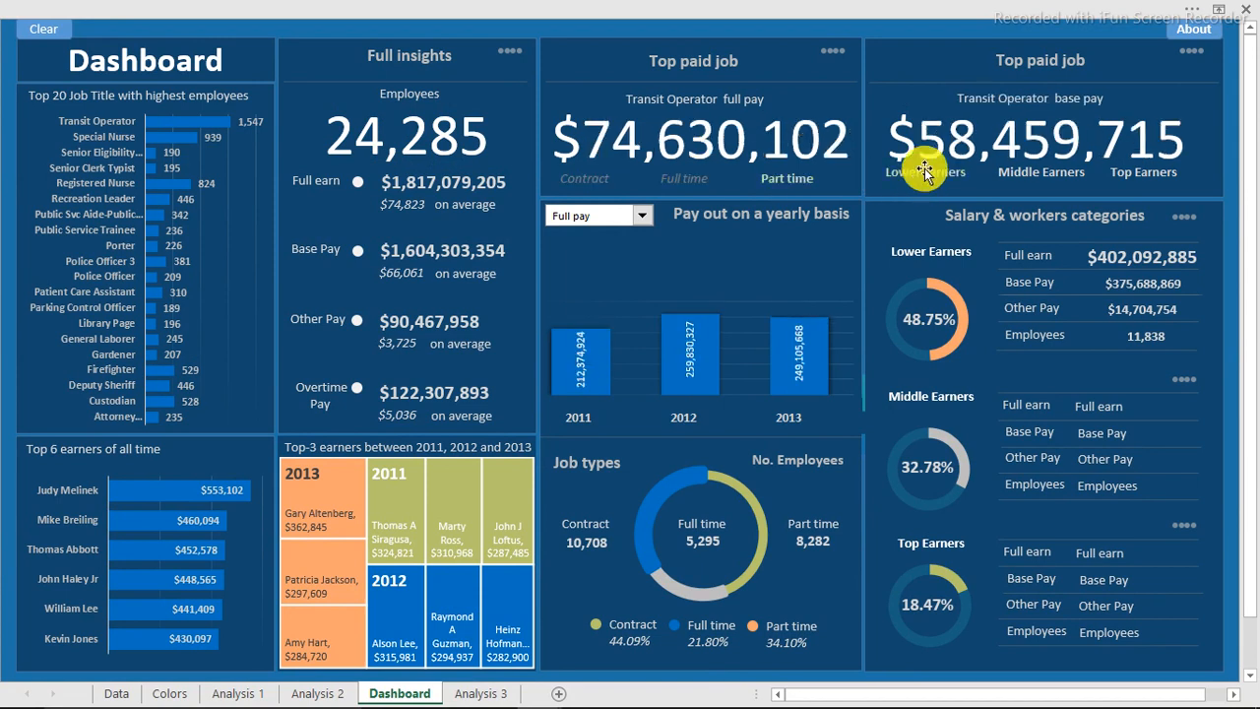
{"action": "left_click", "coordinate": [930, 169]}
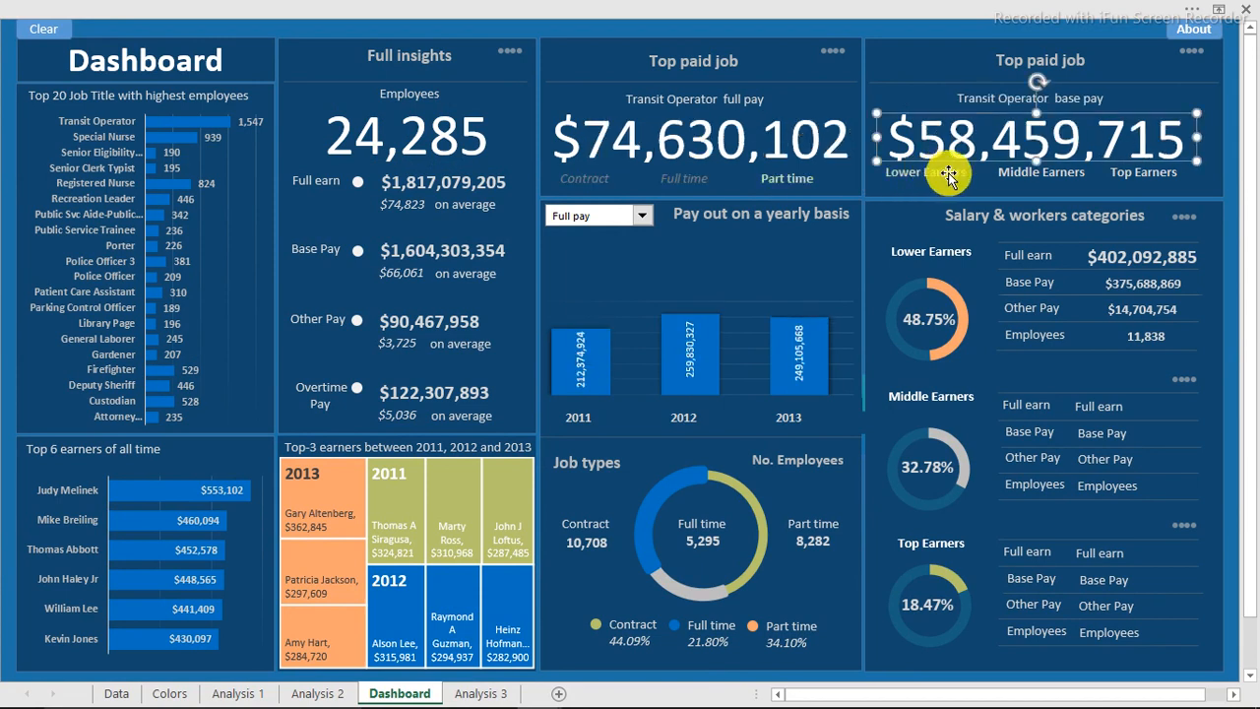
{"action": "left_click", "coordinate": [962, 180]}
{"action": "left_click", "coordinate": [962, 180]}
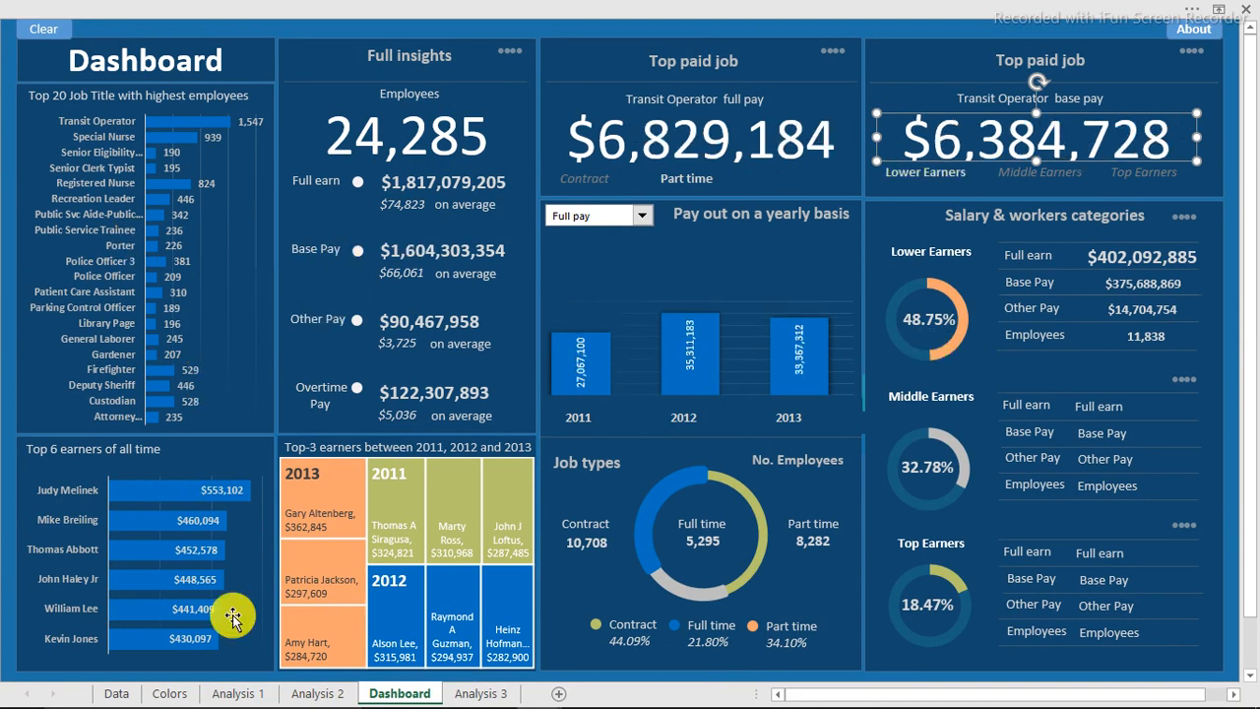
Connect the top 20 Job Title pivot table on Analysis 1 to the Salary category and Year filters.
{"action": "left_click", "coordinate": [236, 694]}
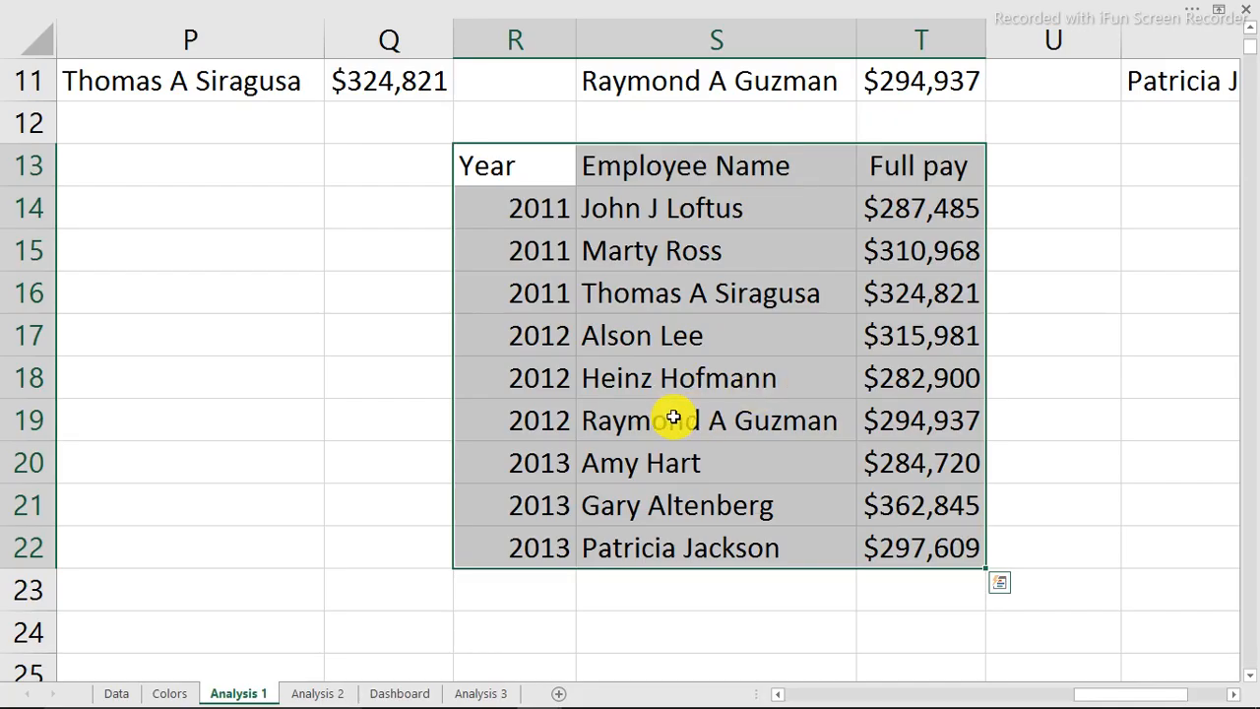
{"action": "left_click", "coordinate": [597, 413]}
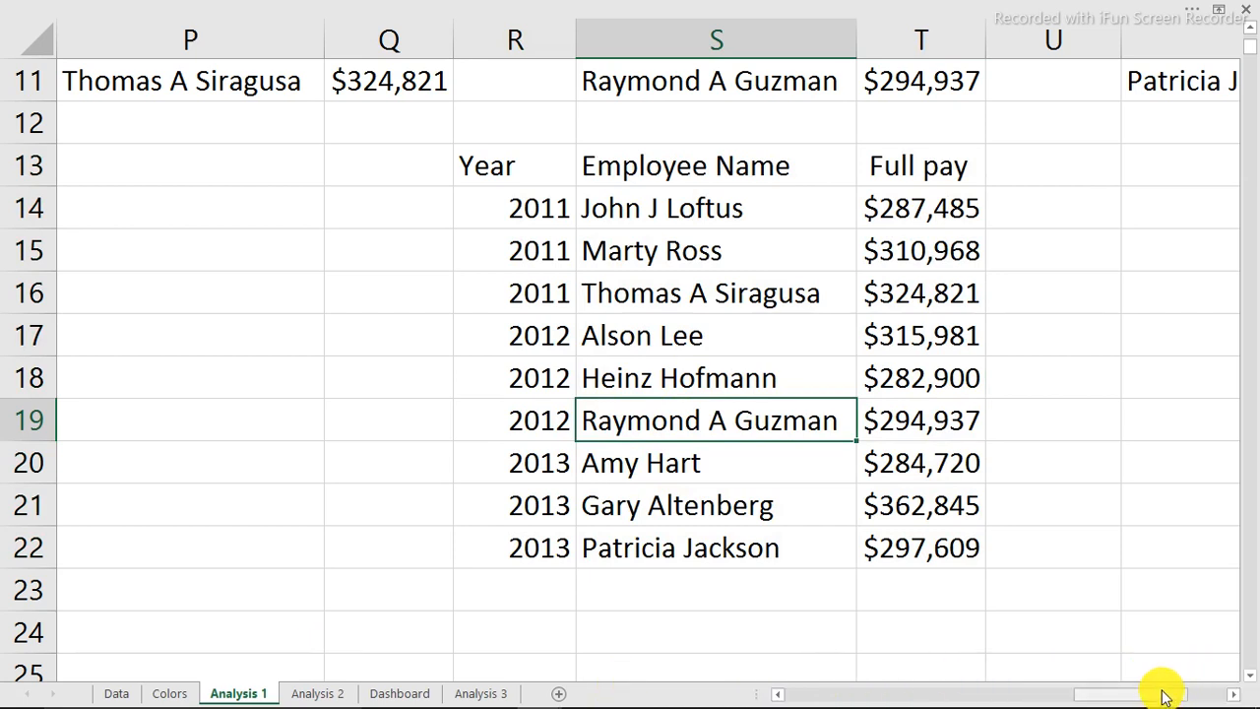
{"action": "left_click_drag", "start_coordinate": [1165, 697], "coordinate": [880, 696]}
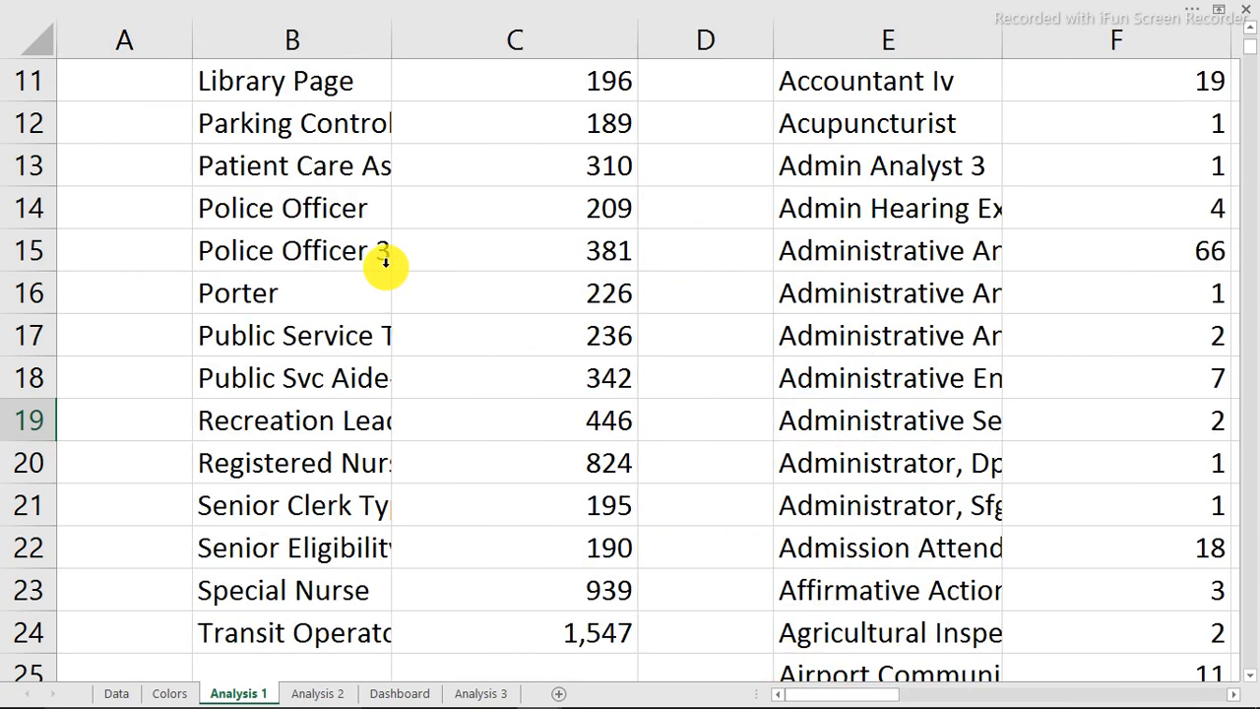
{"action": "scroll", "coordinate": [374, 267], "scroll_direction": "up", "scroll_amount": 3}
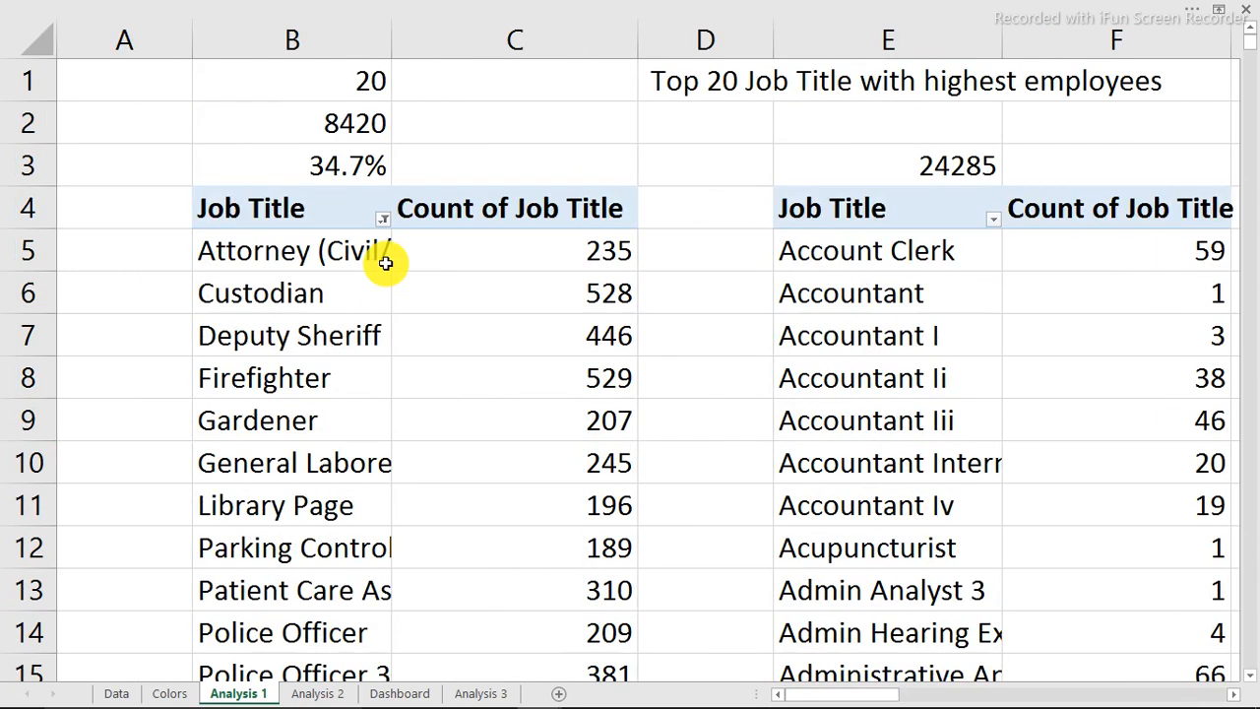
{"action": "left_click", "coordinate": [314, 310]}
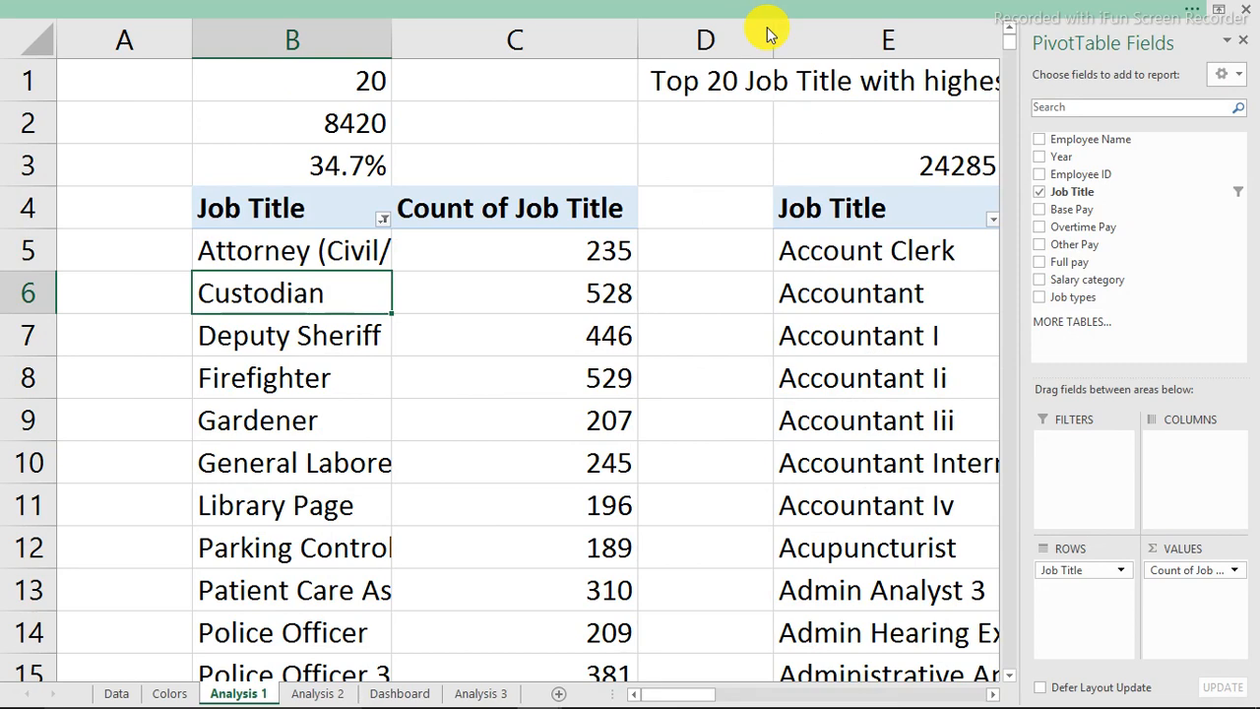
{"action": "left_click", "coordinate": [765, 29]}
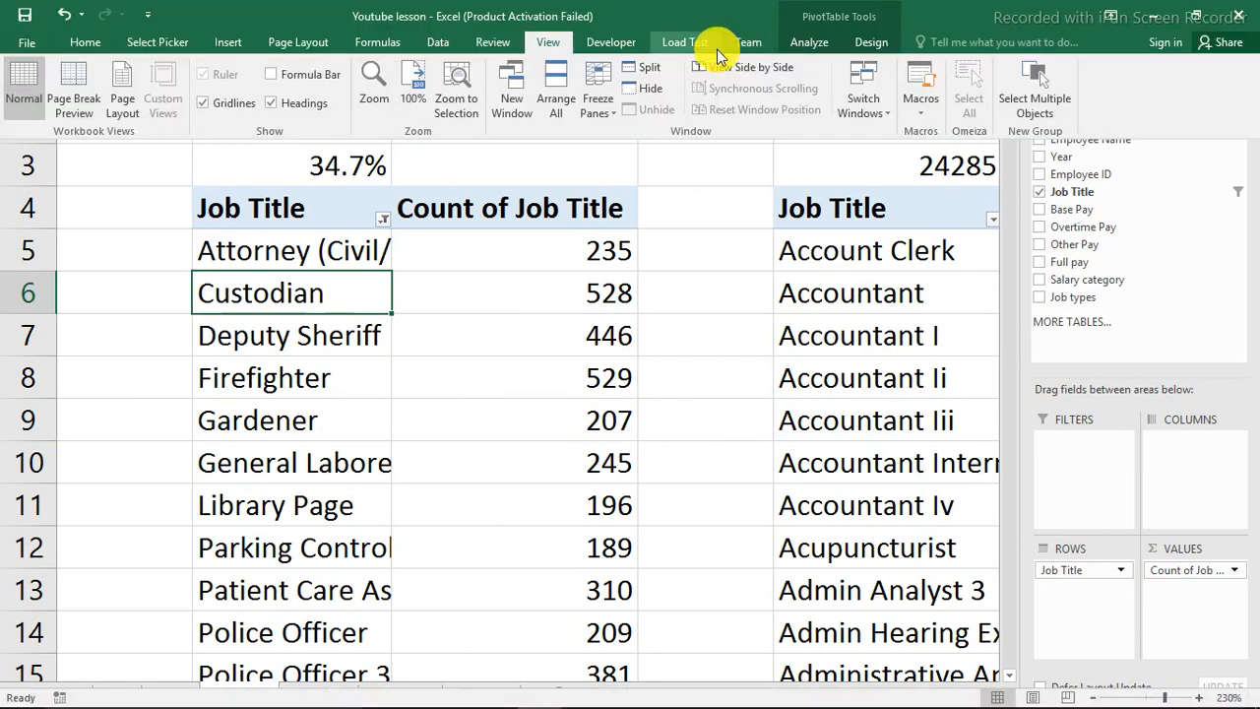
{"action": "left_click", "coordinate": [806, 42]}
{"action": "left_click", "coordinate": [536, 93]}
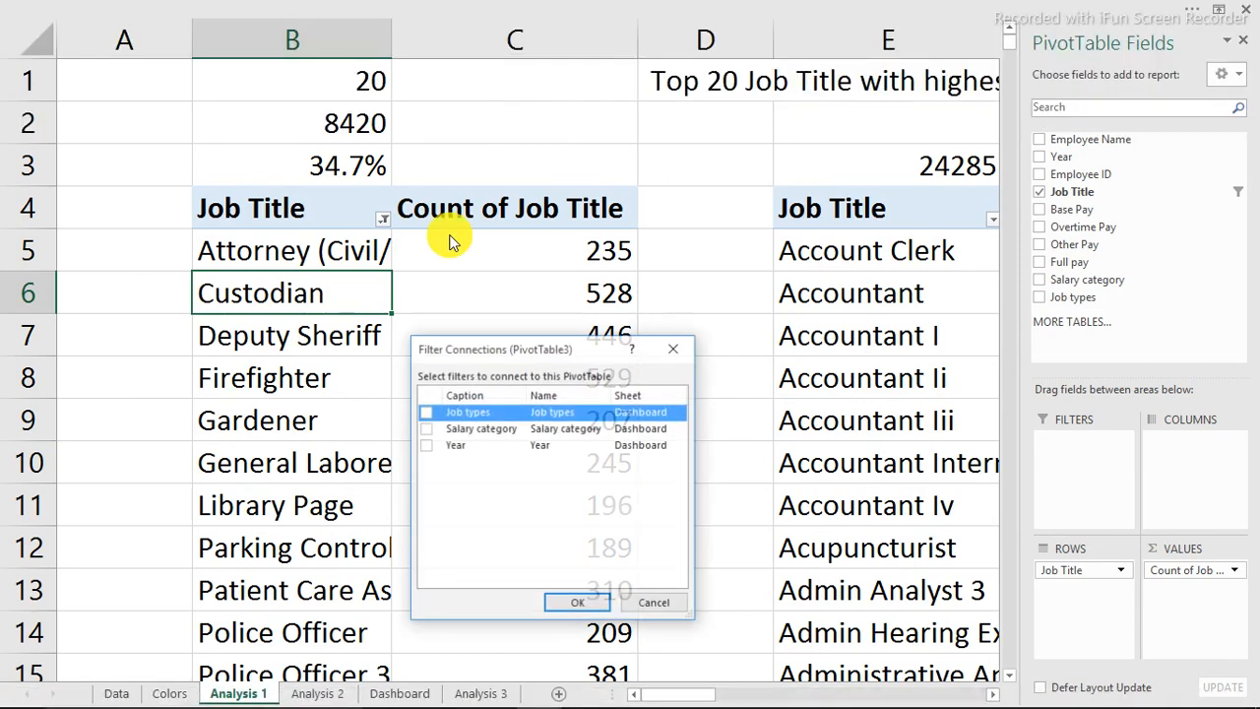
{"action": "left_click", "coordinate": [425, 433]}
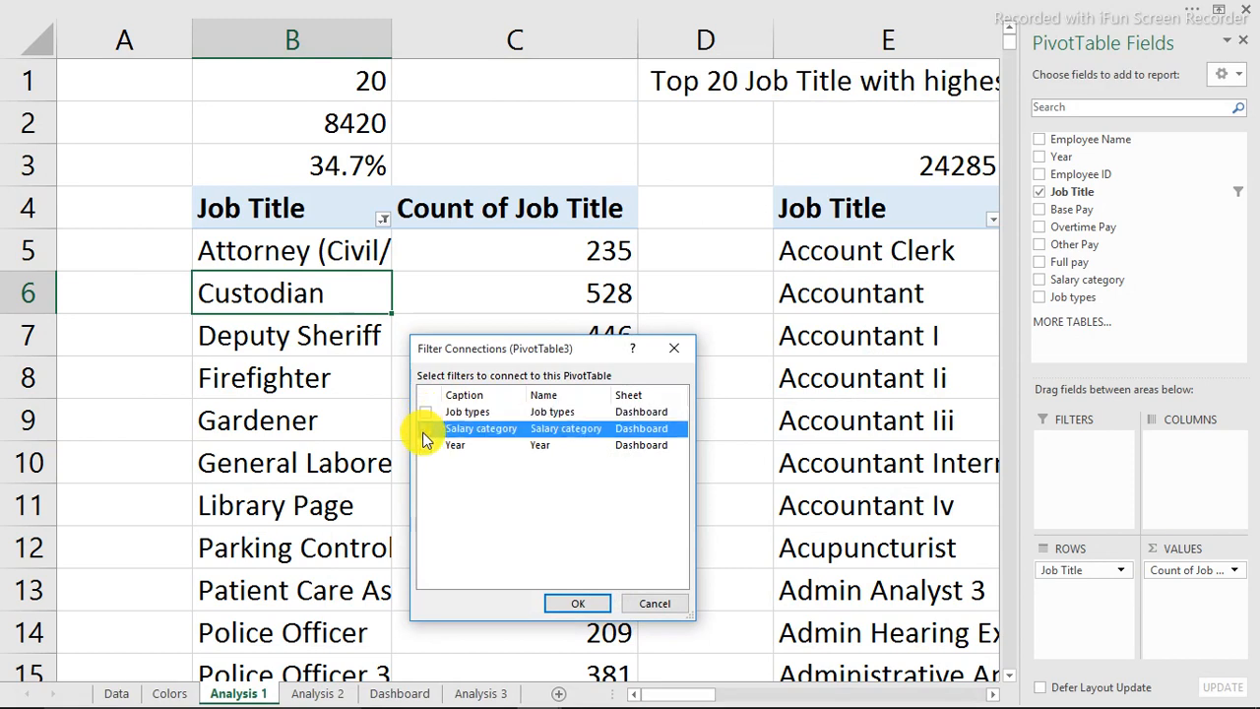
{"action": "left_click", "coordinate": [425, 448]}
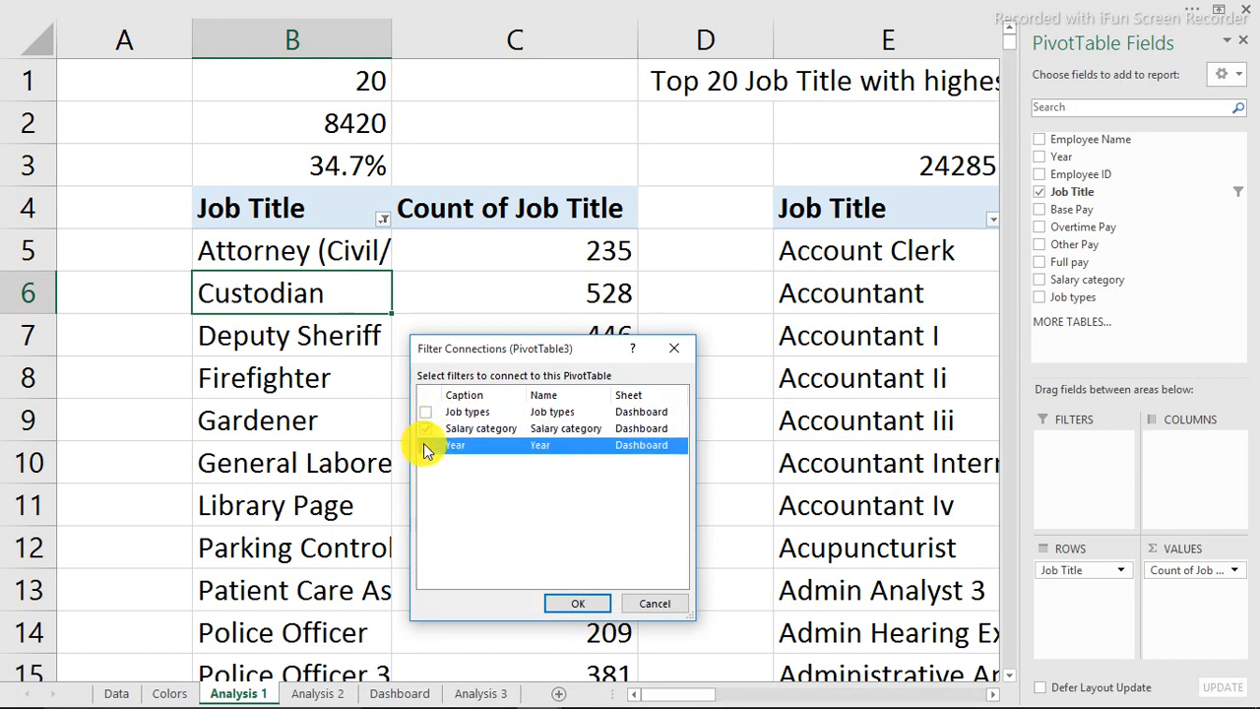
{"action": "left_click", "coordinate": [576, 600]}
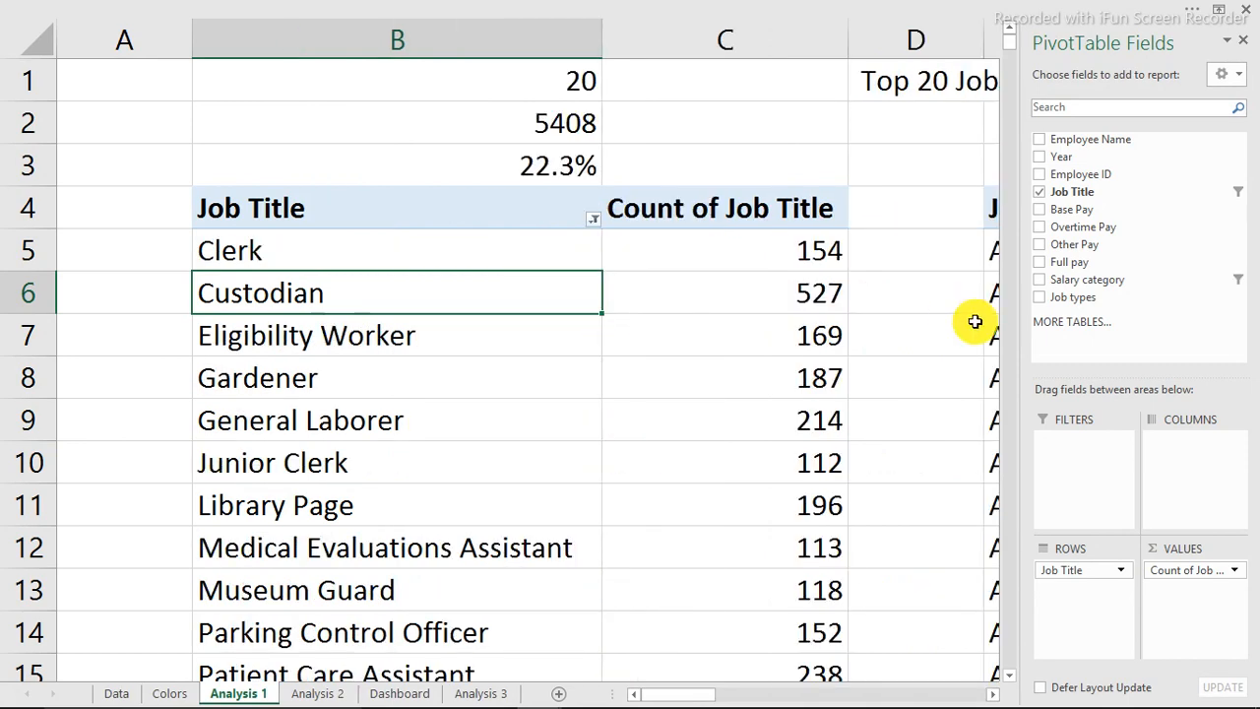
Connect the neighbouring Job Title pivot table starting in column E to the Salary category and Year filters.
{"action": "key", "text": "Right"}
{"action": "key", "text": "Right"}
{"action": "left_click", "coordinate": [997, 293]}
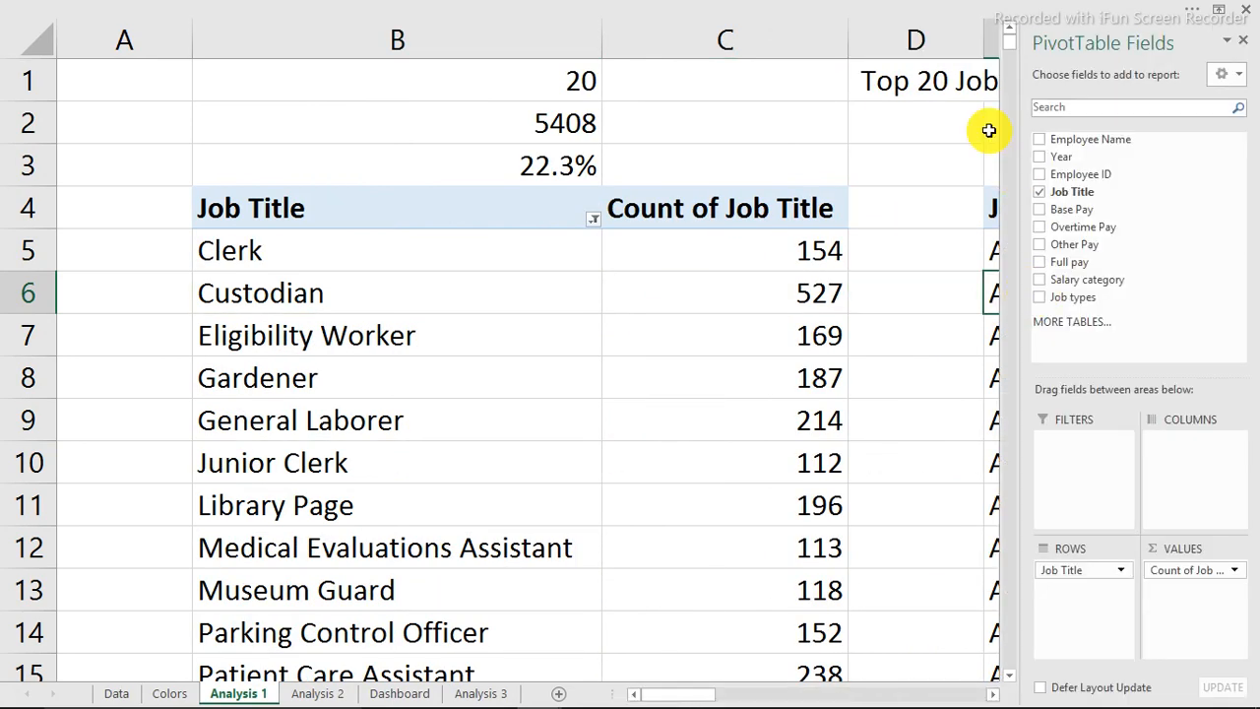
{"action": "left_click", "coordinate": [937, 6]}
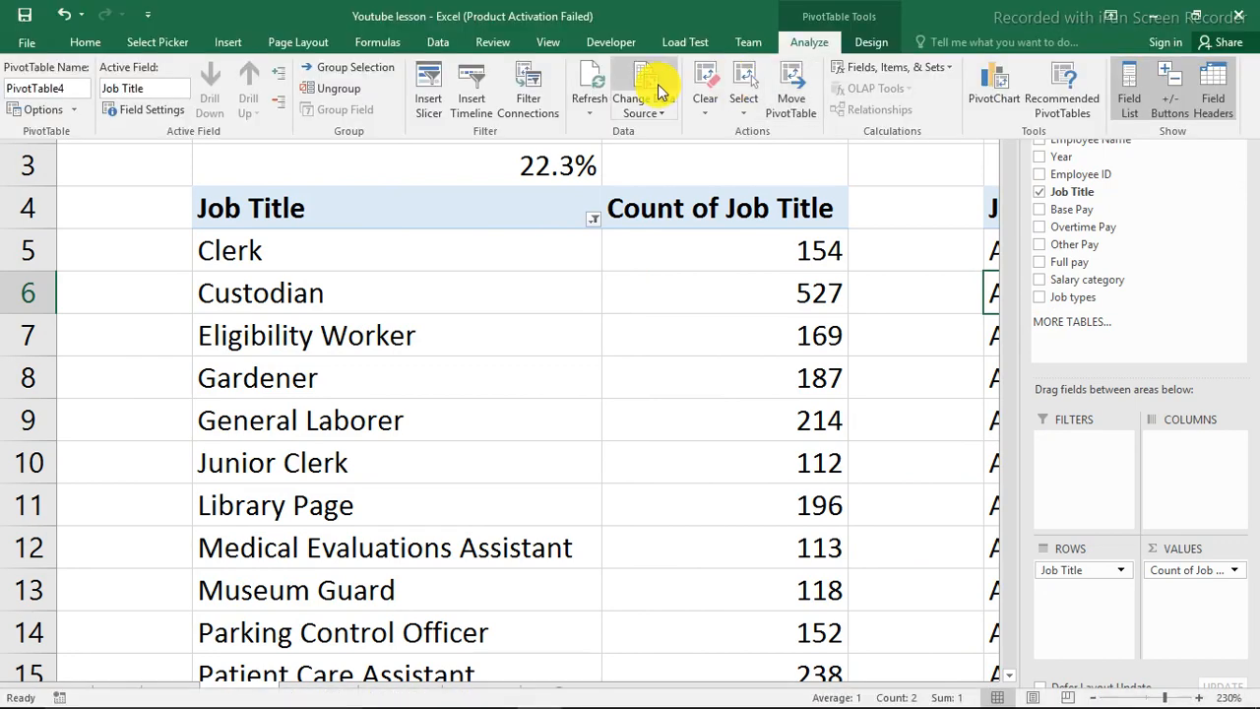
{"action": "left_click", "coordinate": [528, 97]}
{"action": "left_click", "coordinate": [422, 428]}
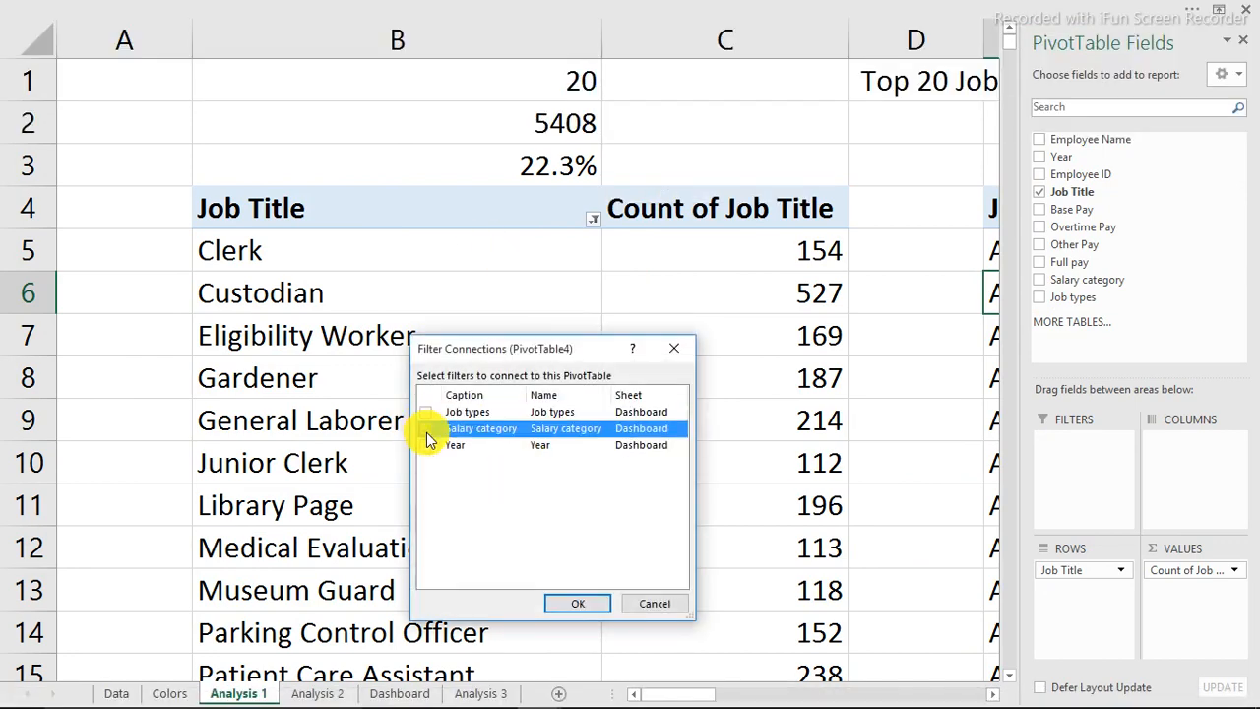
{"action": "left_click", "coordinate": [425, 446]}
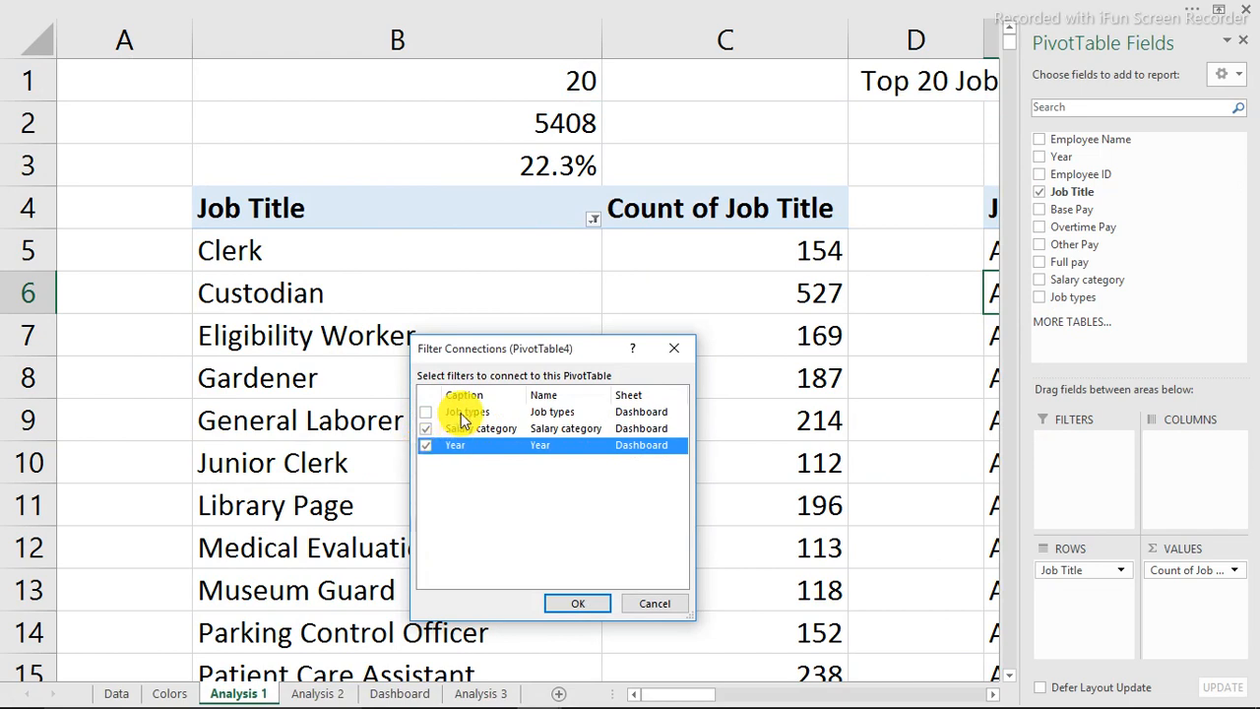
{"action": "left_click", "coordinate": [583, 603]}
Connect the total payout pivot table in rows 8–9 to the Job types, Salary category and Year filters.
{"action": "left_click_drag", "start_coordinate": [675, 694], "coordinate": [797, 690]}
{"action": "left_click", "coordinate": [556, 424]}
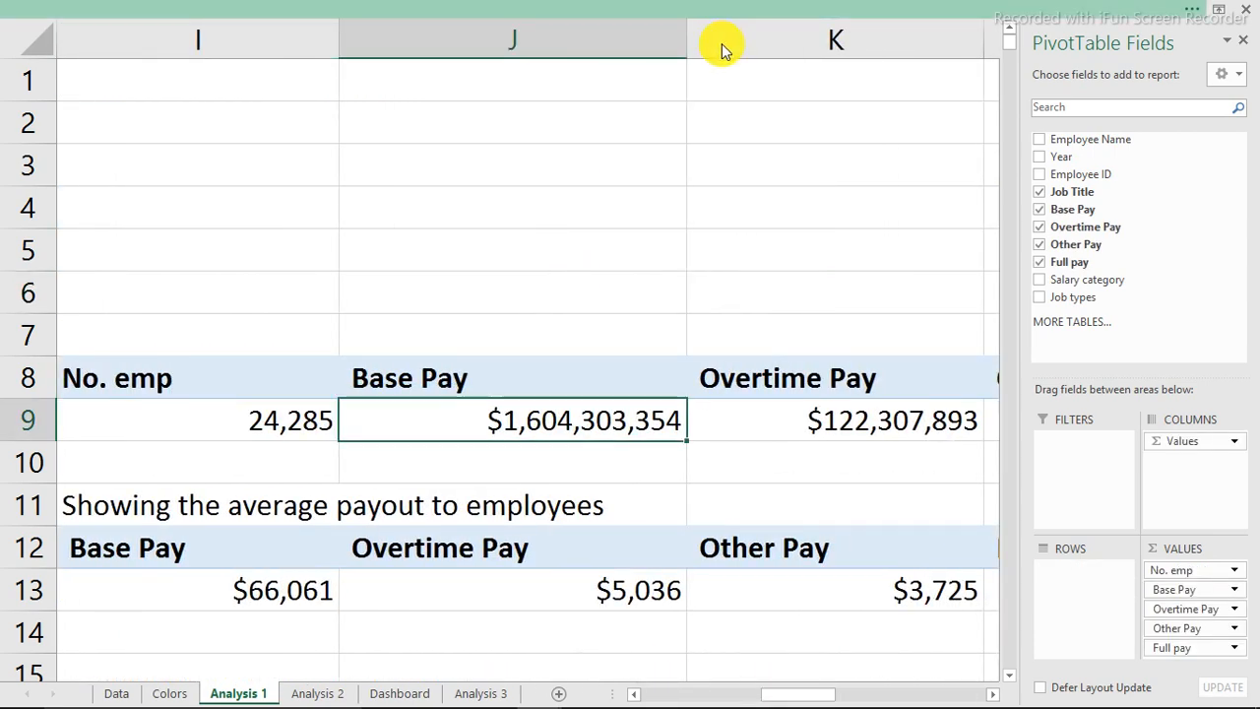
{"action": "left_click", "coordinate": [722, 44]}
{"action": "left_click", "coordinate": [528, 87]}
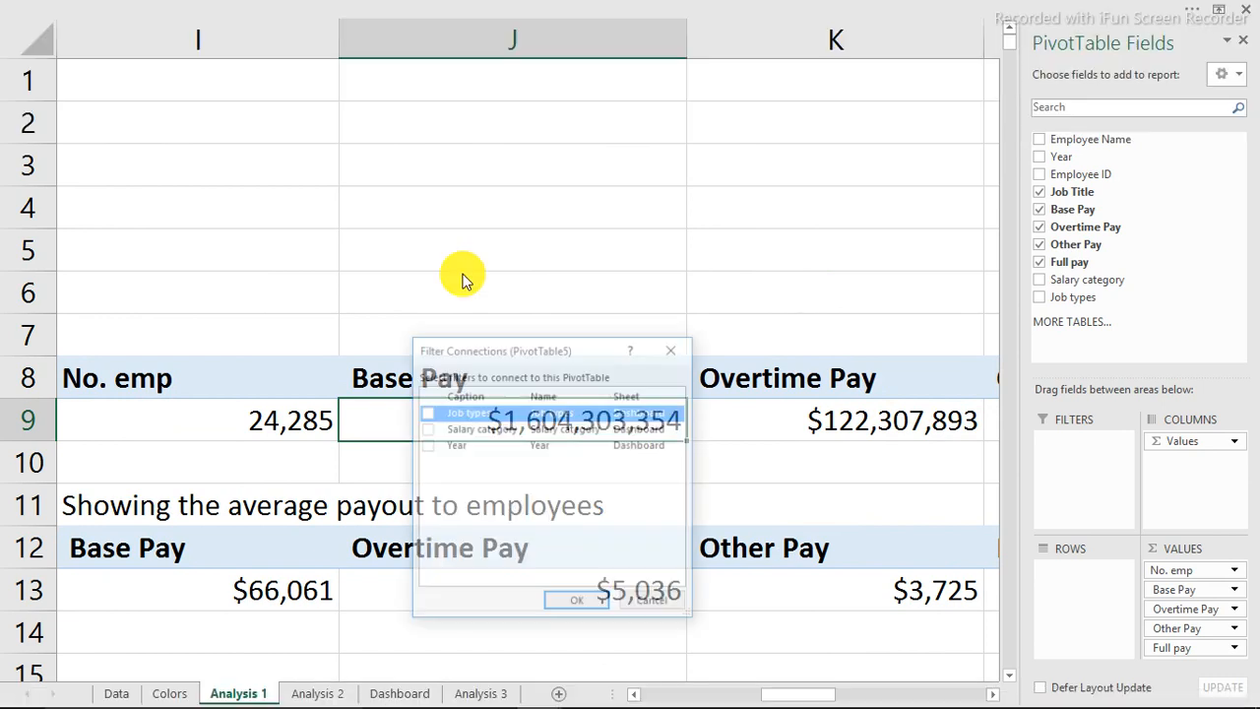
{"action": "left_click", "coordinate": [426, 414]}
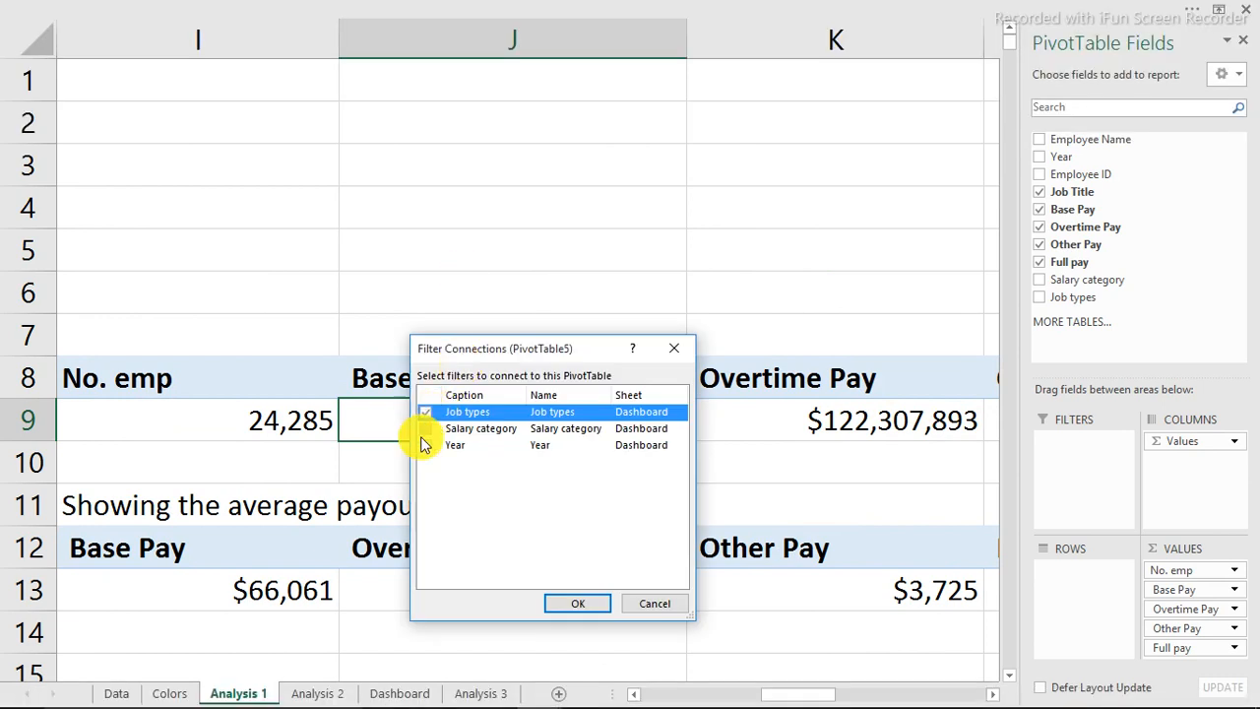
{"action": "left_click", "coordinate": [425, 429]}
{"action": "left_click", "coordinate": [425, 445]}
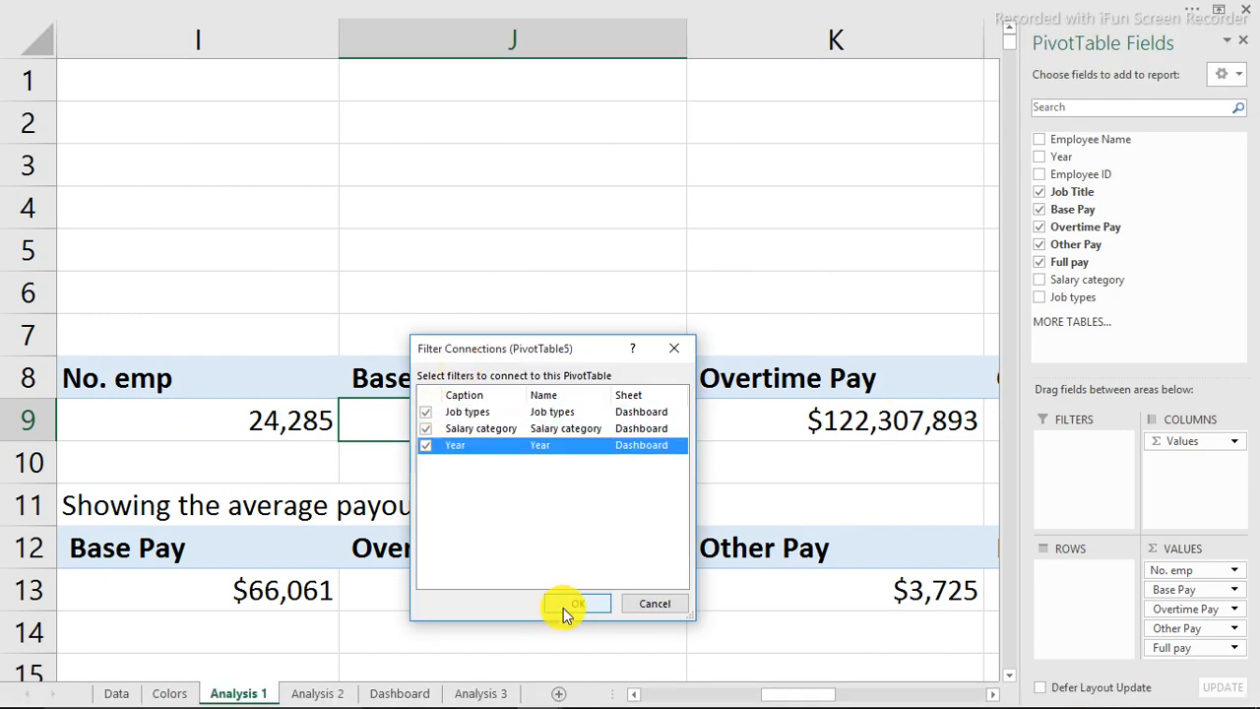
{"action": "left_click", "coordinate": [563, 608]}
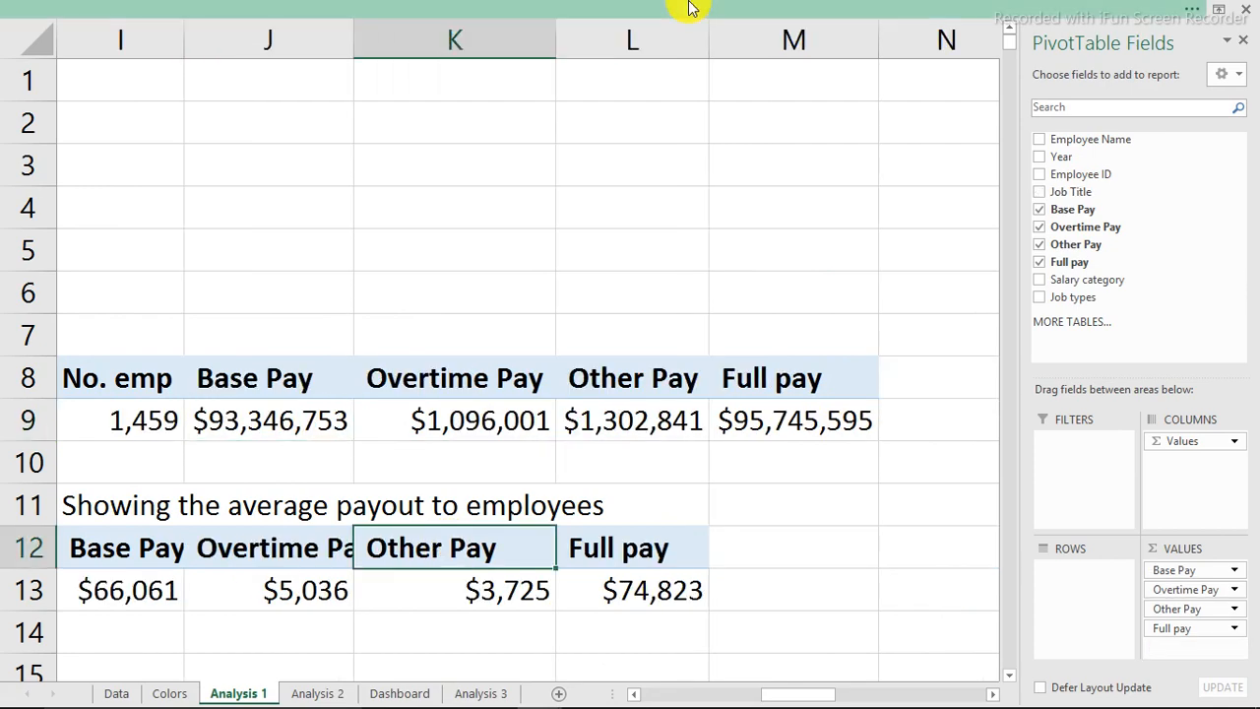
Connect the average payout pivot table to the Job types, Salary category and Year filters, and return to the Dashboard sheet.
{"action": "left_click", "coordinate": [611, 9]}
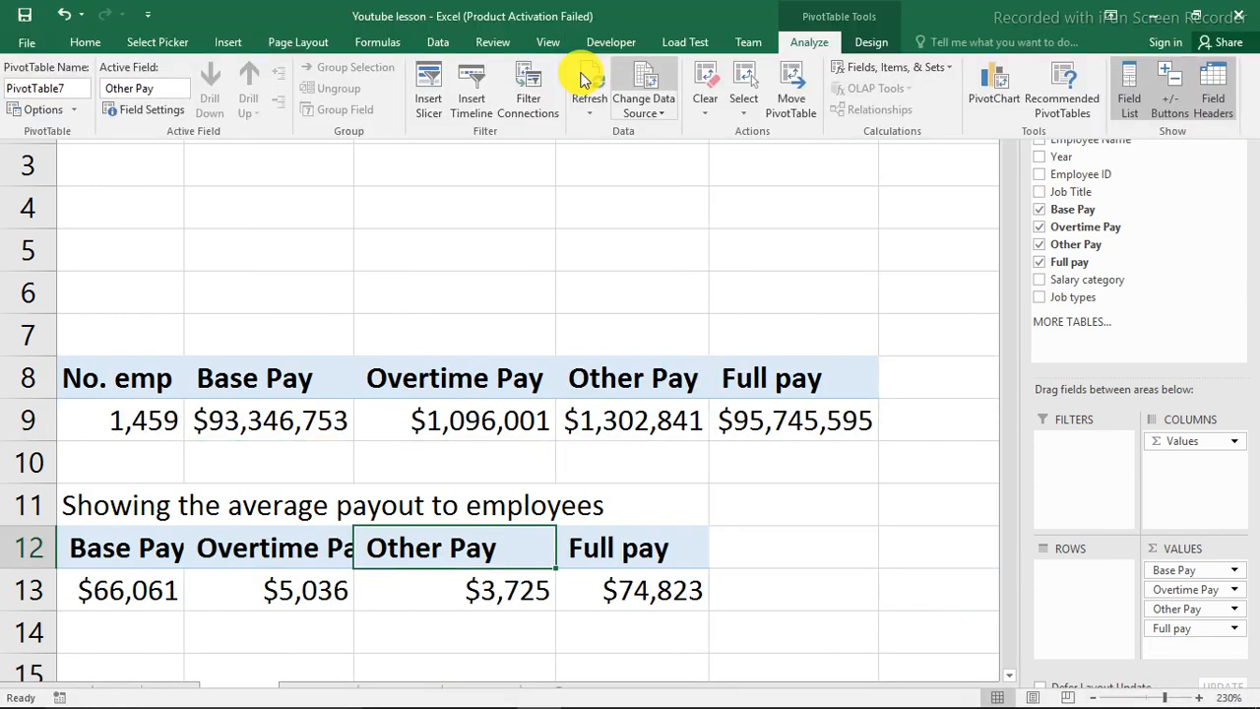
{"action": "left_click", "coordinate": [525, 78]}
{"action": "left_click", "coordinate": [426, 412]}
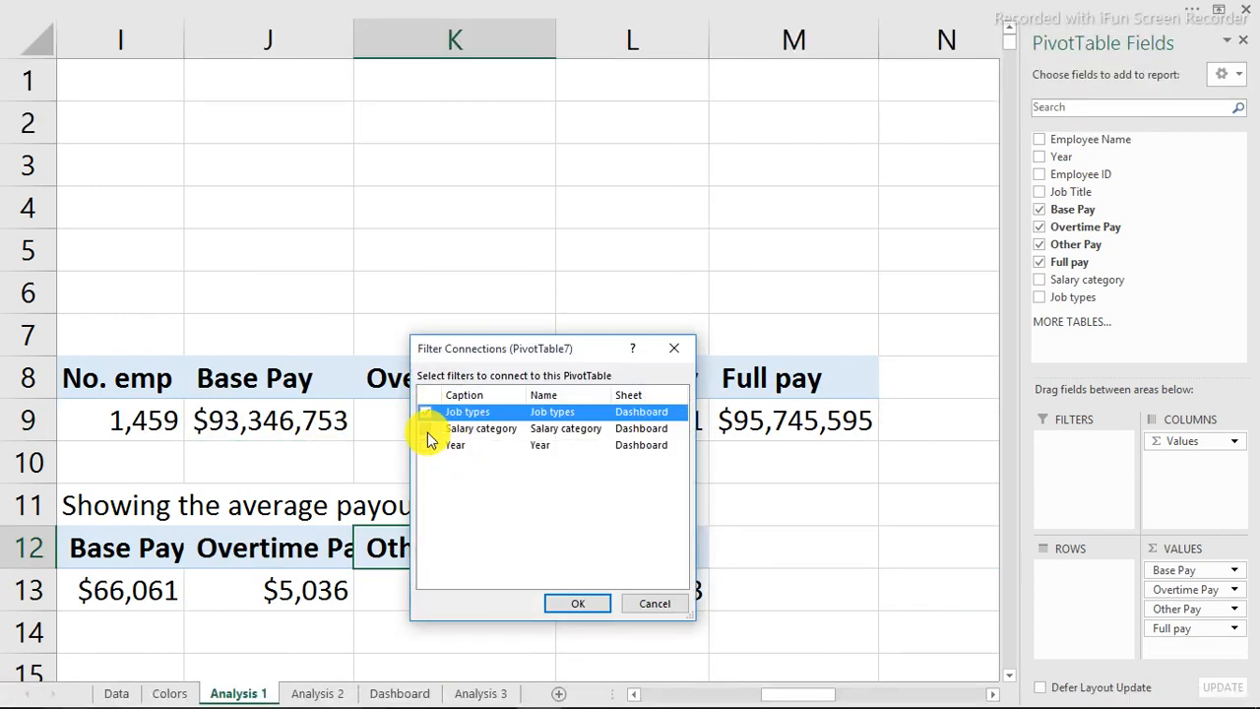
{"action": "left_click", "coordinate": [426, 429]}
{"action": "left_click", "coordinate": [425, 445]}
{"action": "left_click", "coordinate": [577, 604]}
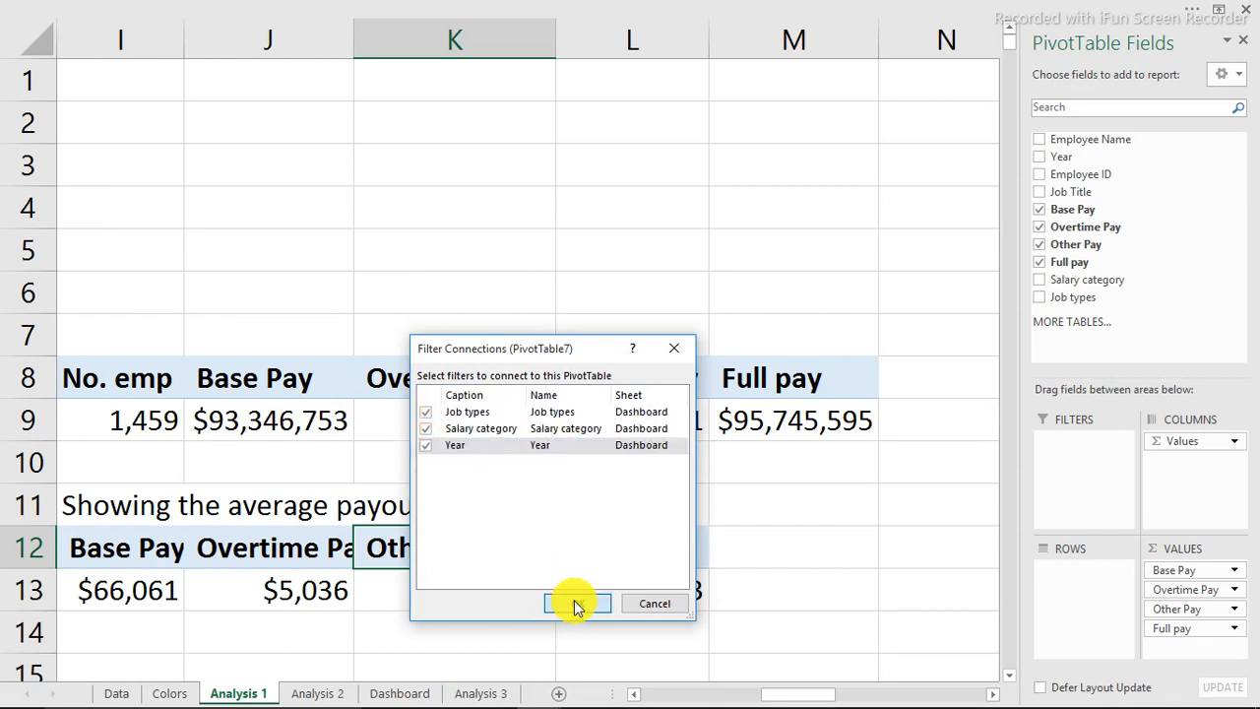
{"action": "left_click", "coordinate": [407, 694]}
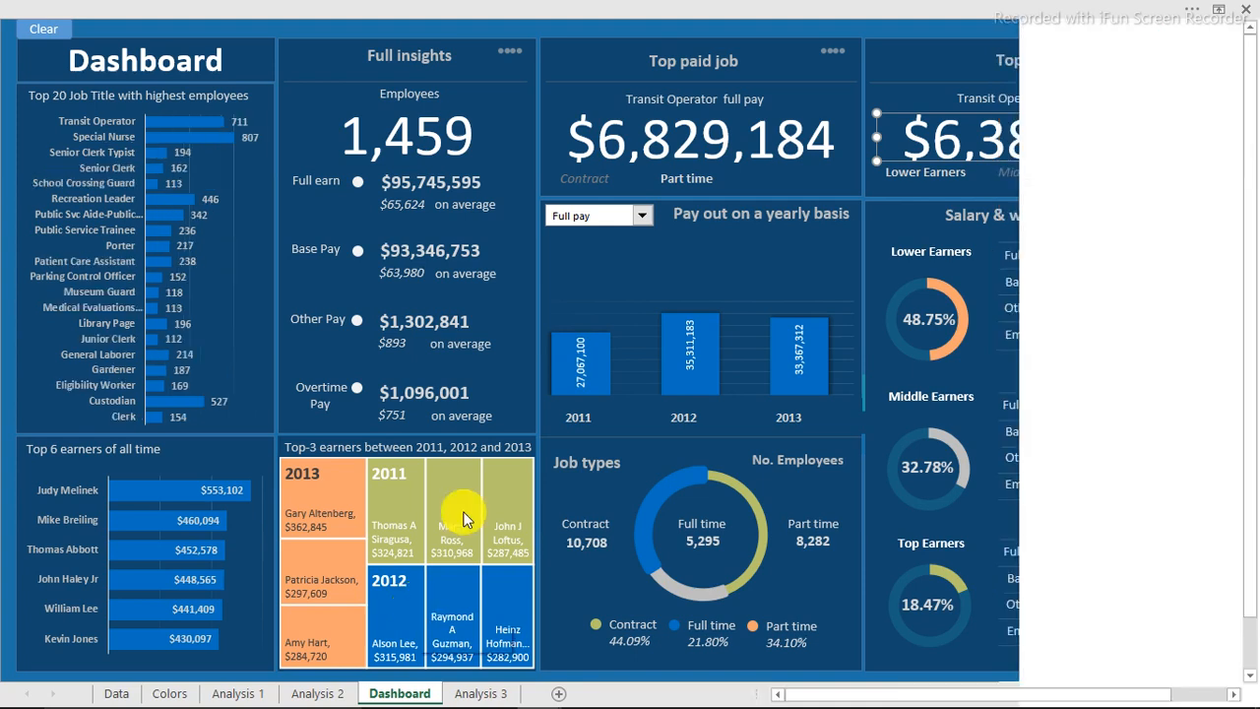
{"action": "left_click", "coordinate": [895, 28]}
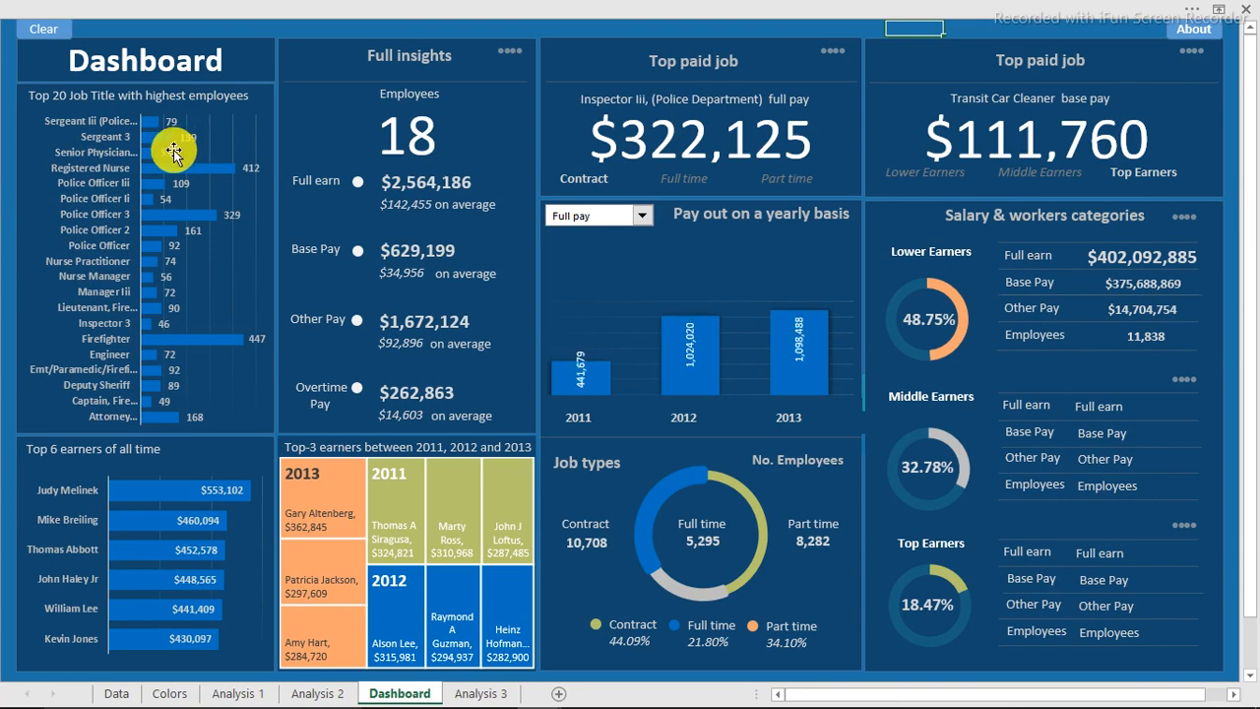
Sort the top 20 Job Title pivot table on Analysis 1 by count from largest to smallest and check the dashboard chart.
{"action": "left_click", "coordinate": [233, 693]}
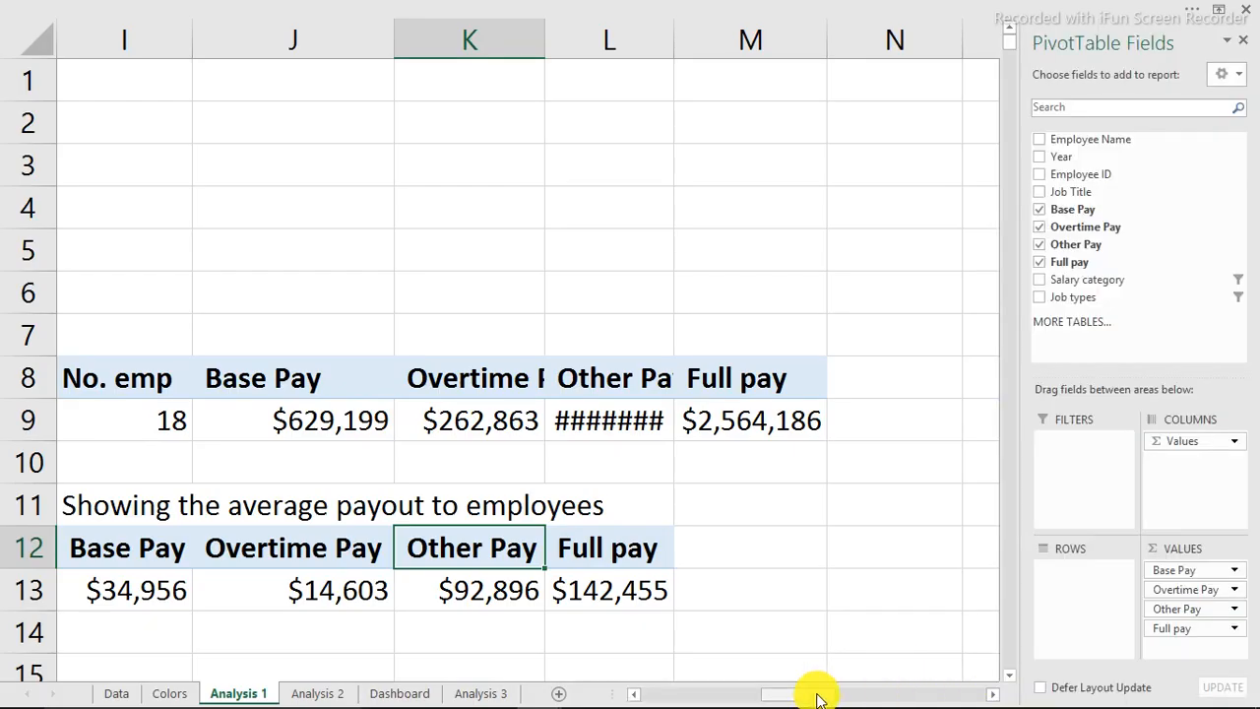
{"action": "left_click_drag", "start_coordinate": [818, 696], "coordinate": [660, 693]}
{"action": "left_click", "coordinate": [844, 252]}
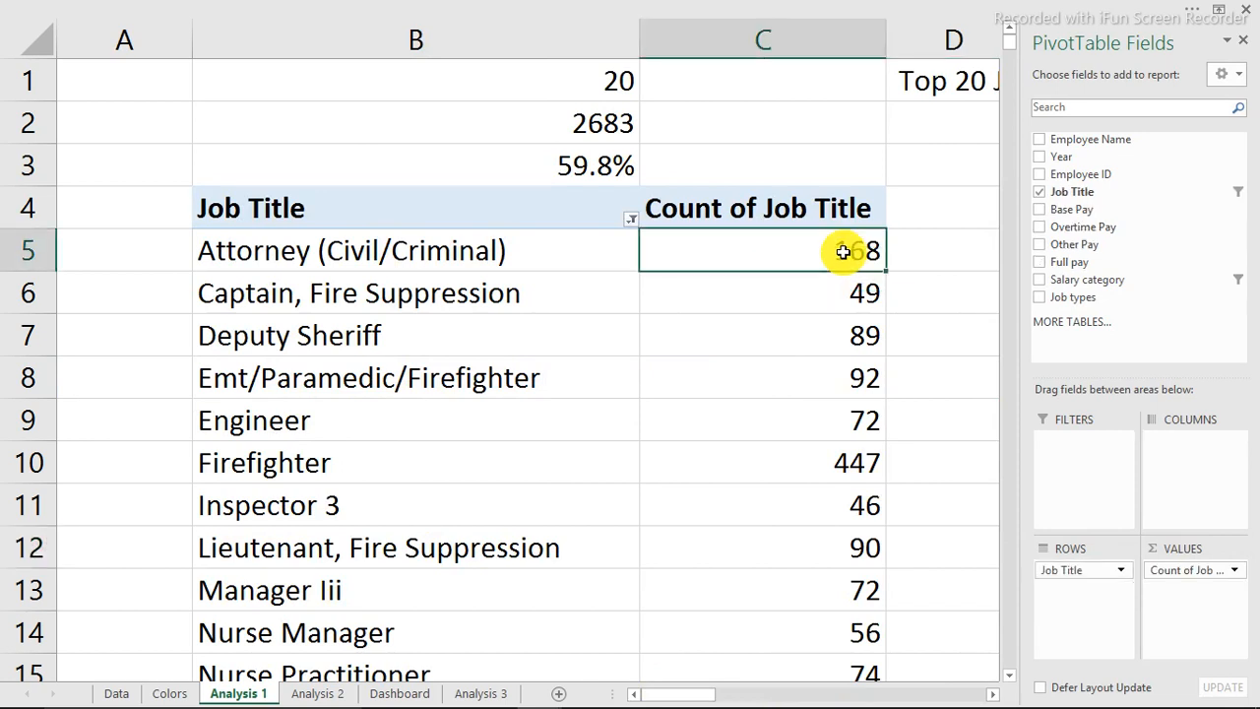
{"action": "right_click", "coordinate": [844, 252]}
{"action": "mouse_move", "coordinate": [894, 357]}
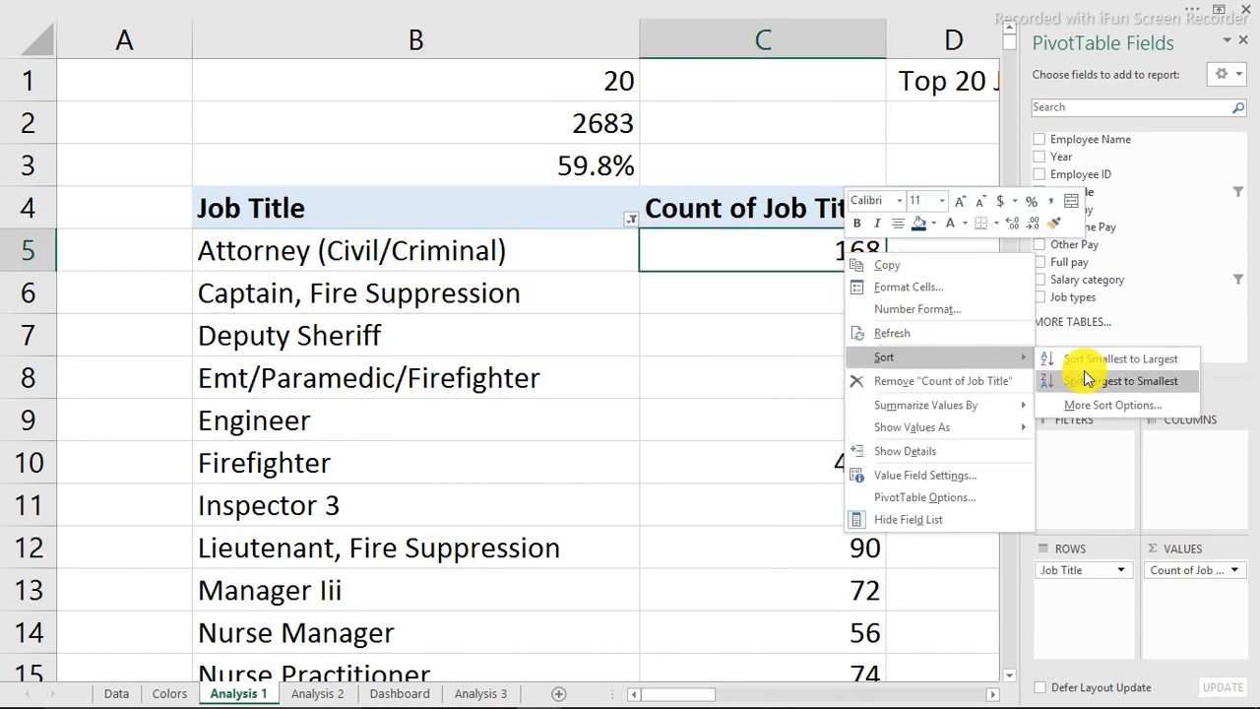
{"action": "left_click", "coordinate": [1123, 381]}
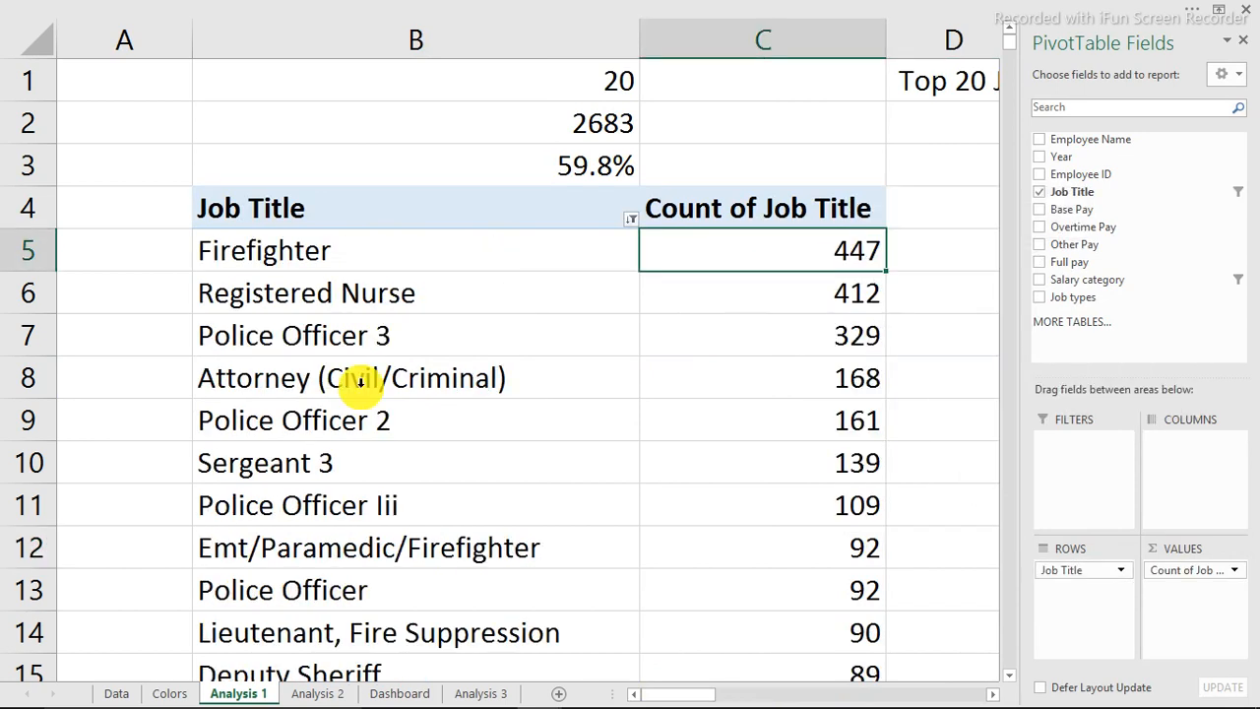
{"action": "left_click", "coordinate": [399, 693]}
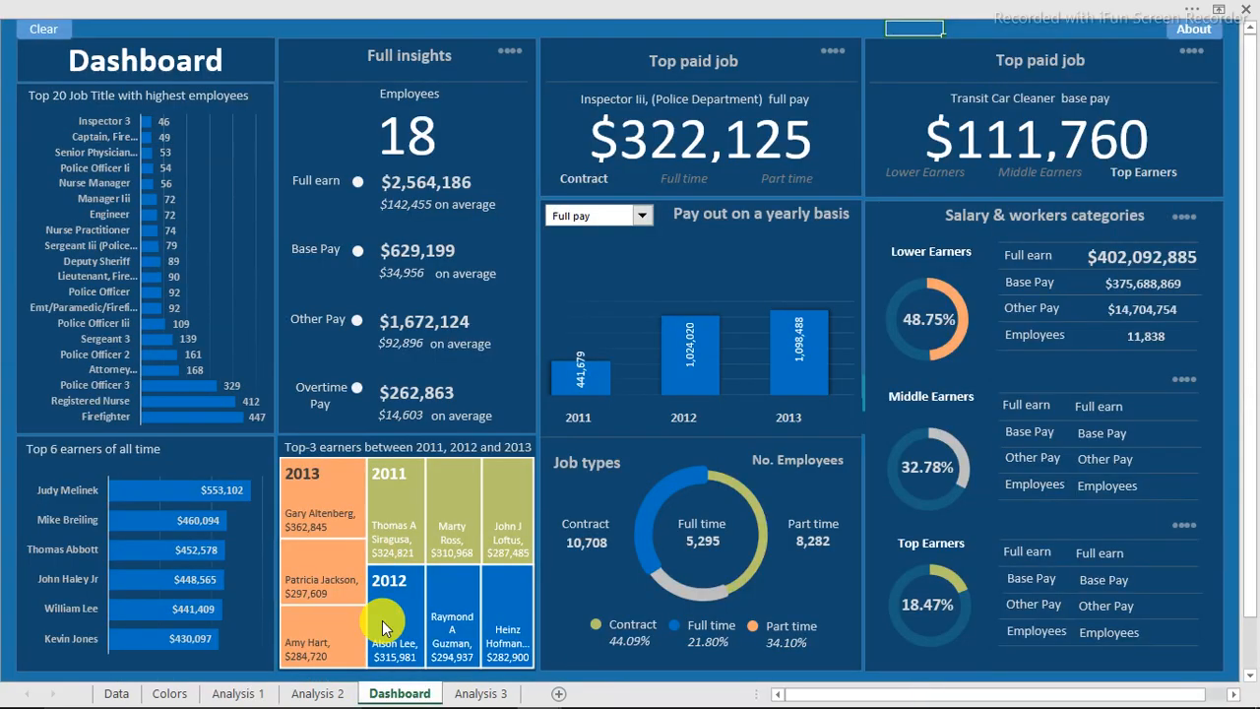
Re-sort the top 20 Job Title pivot table by count from smallest to largest and return to the Dashboard sheet.
{"action": "left_click", "coordinate": [237, 694]}
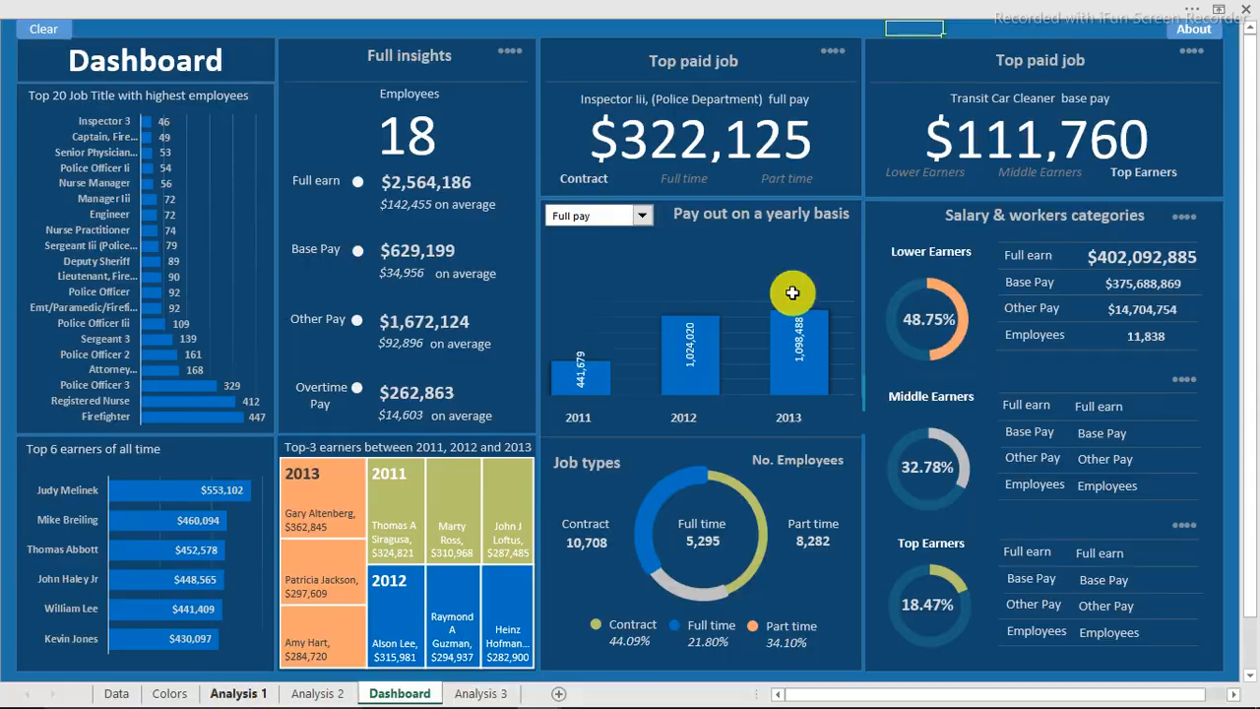
{"action": "right_click", "coordinate": [804, 254]}
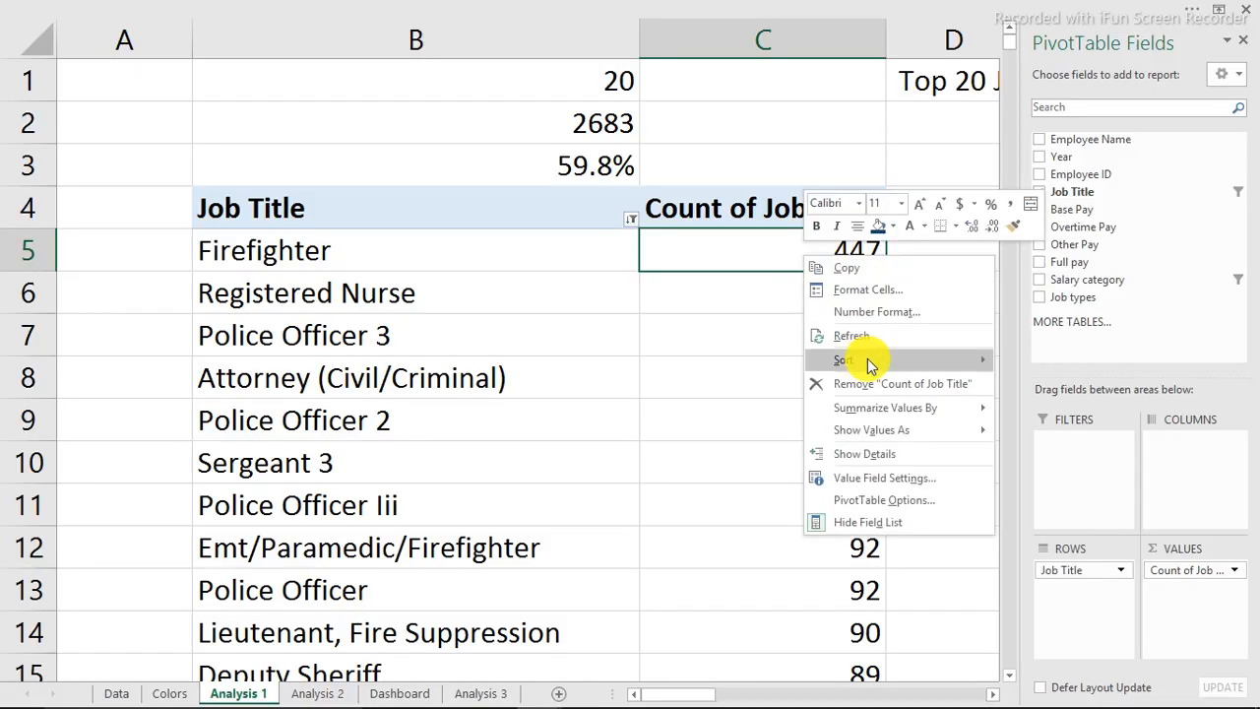
{"action": "mouse_move", "coordinate": [871, 360]}
{"action": "left_click", "coordinate": [1059, 382]}
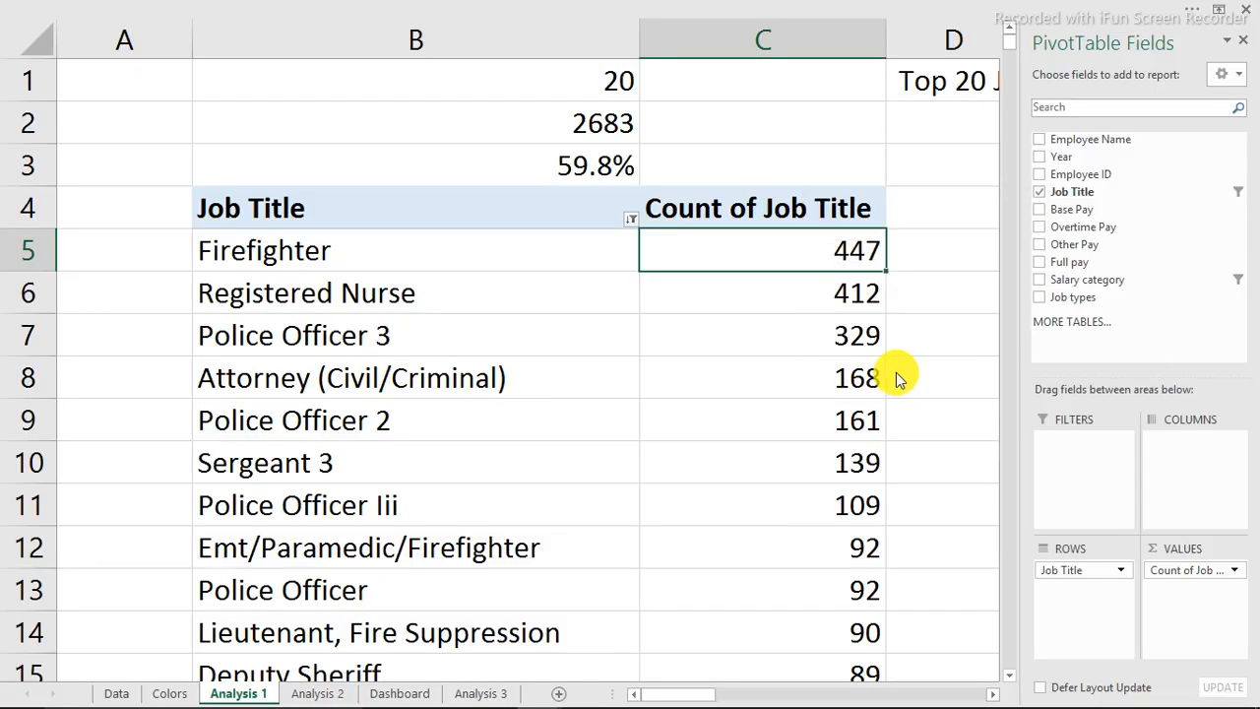
{"action": "key", "text": "ctrl+z"}
{"action": "left_click", "coordinate": [399, 695]}
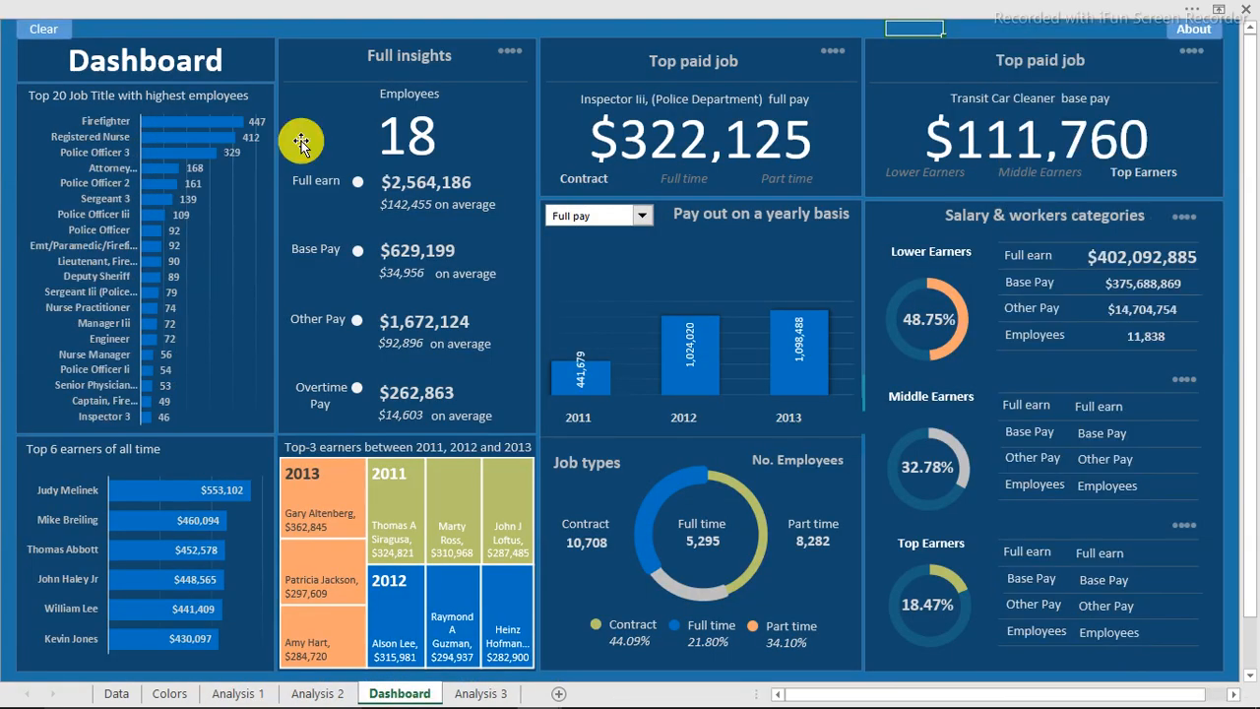
Copy the Full earn "on average" label onto the empty area of the Top 20 Job Title chart and show the formula bar.
{"action": "left_click", "coordinate": [430, 198]}
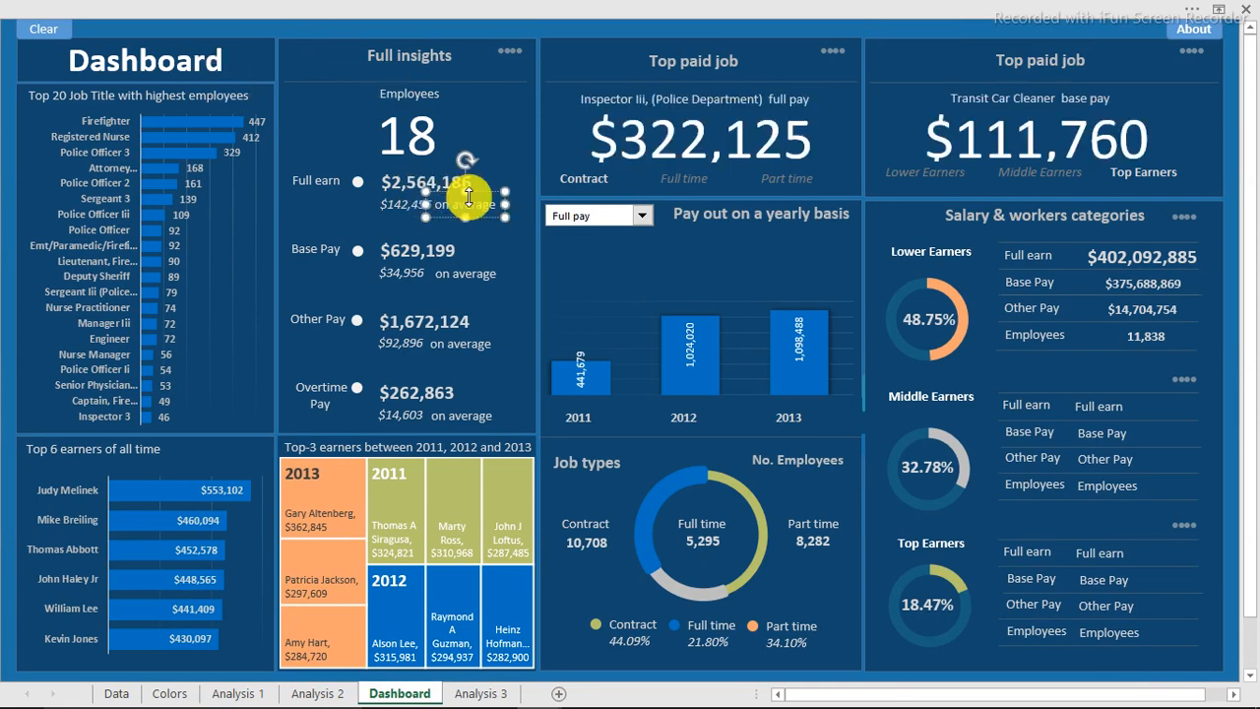
{"action": "left_click_drag", "start_coordinate": [453, 222], "coordinate": [220, 253]}
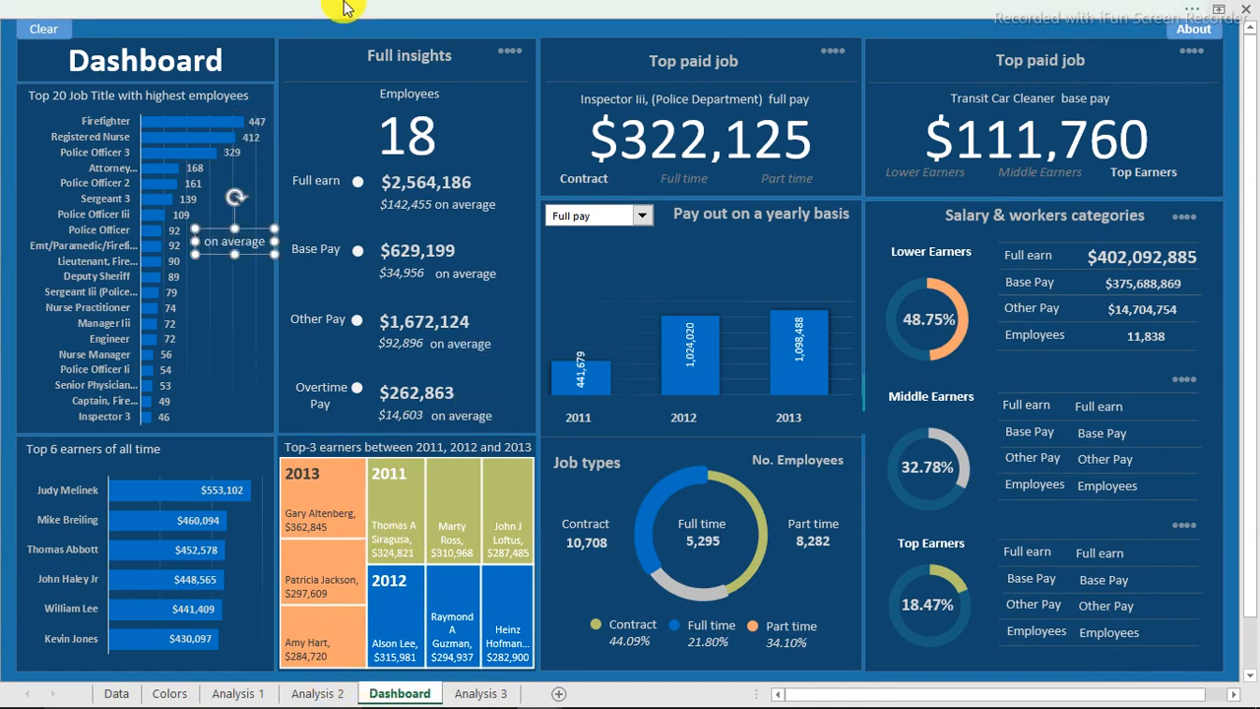
{"action": "left_click", "coordinate": [489, 33]}
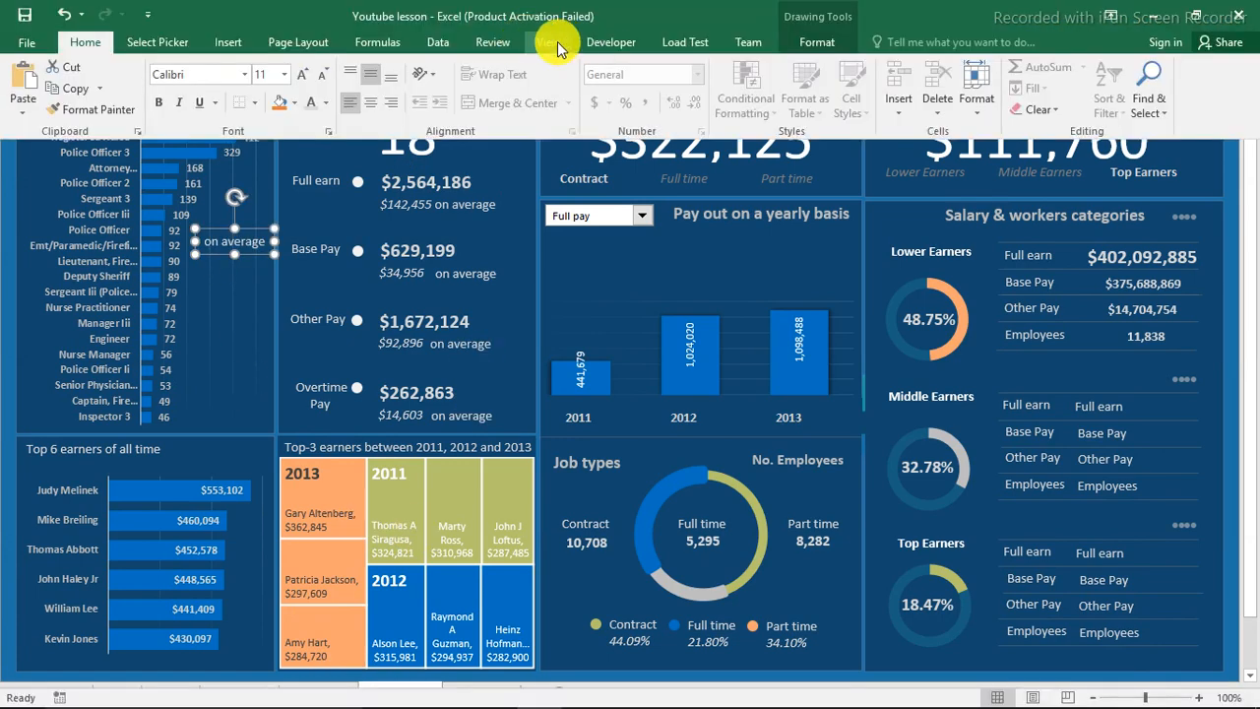
{"action": "left_click", "coordinate": [549, 42]}
{"action": "left_click", "coordinate": [274, 77]}
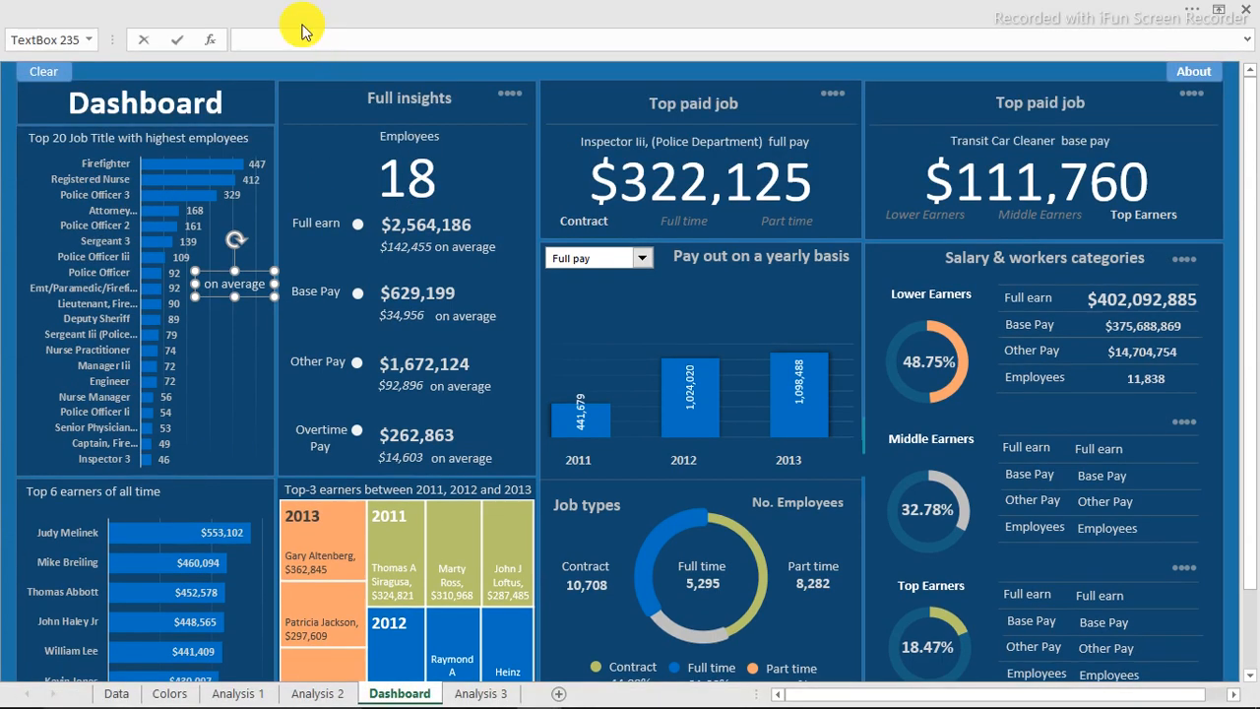
Link the copied label on the Top 20 Job Title chart to cell B2 of Analysis 1.
{"action": "left_click", "coordinate": [481, 693]}
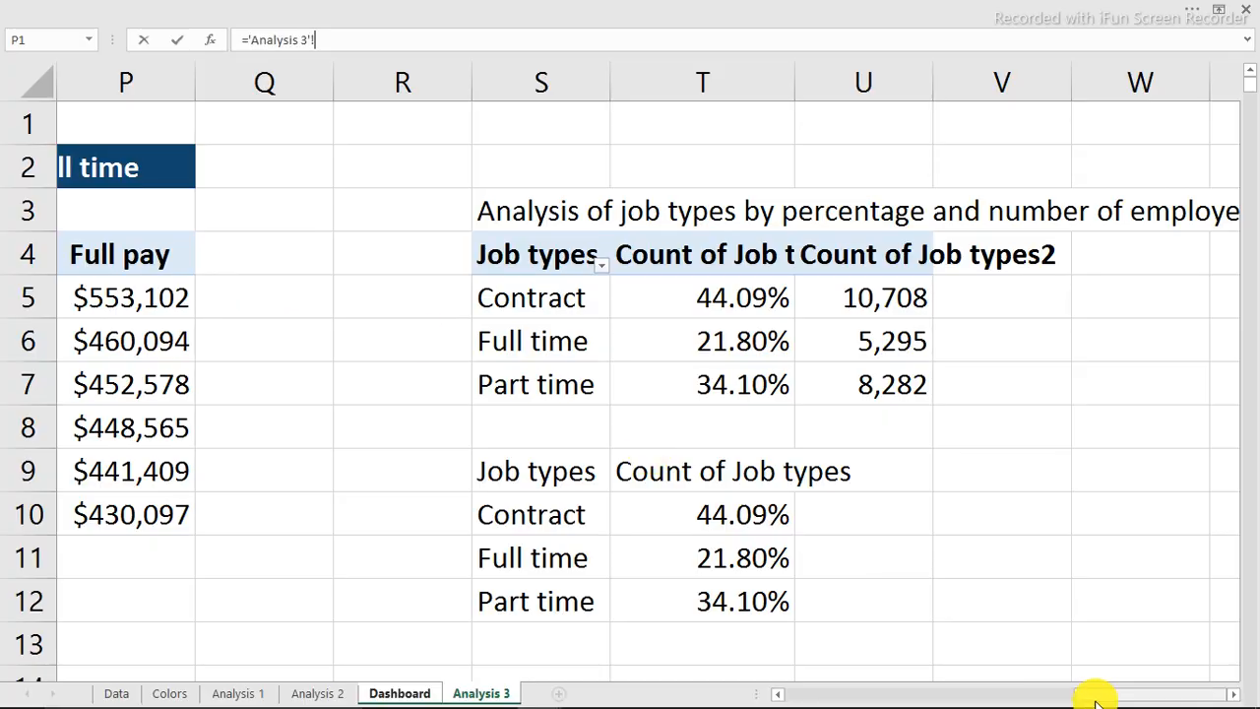
{"action": "scroll", "coordinate": [1098, 694], "scroll_direction": "left", "scroll_amount": 10}
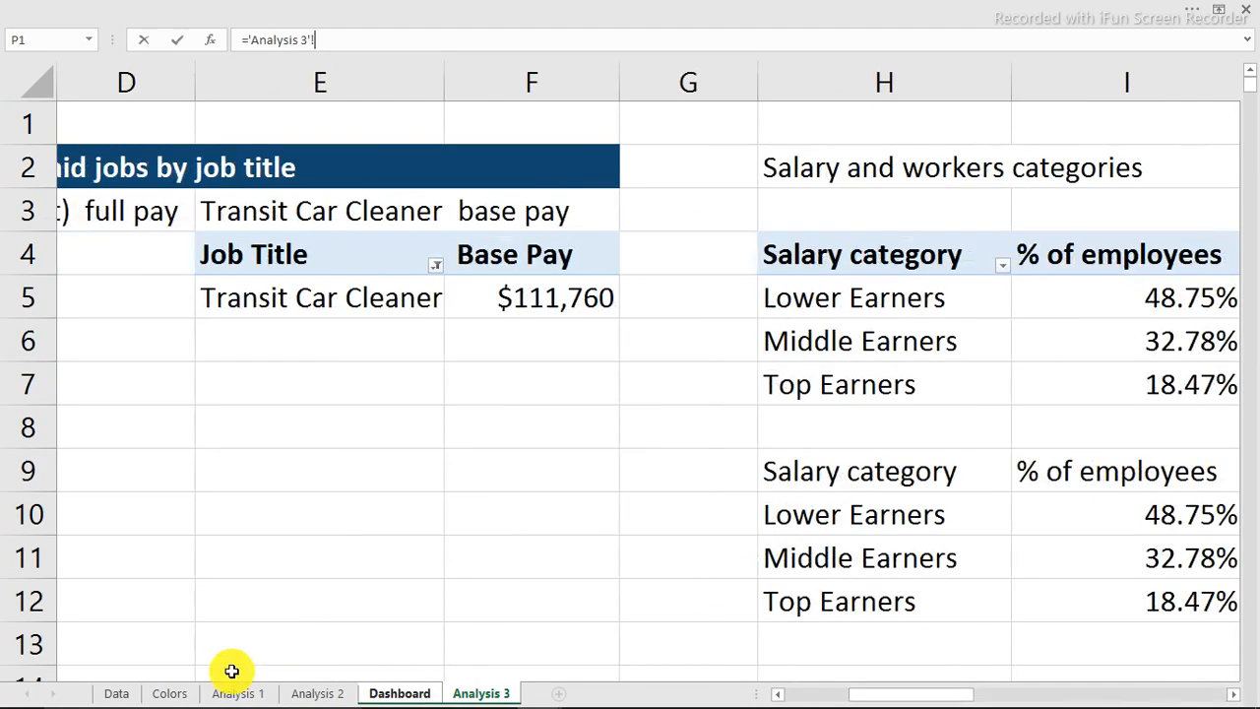
{"action": "left_click", "coordinate": [241, 691]}
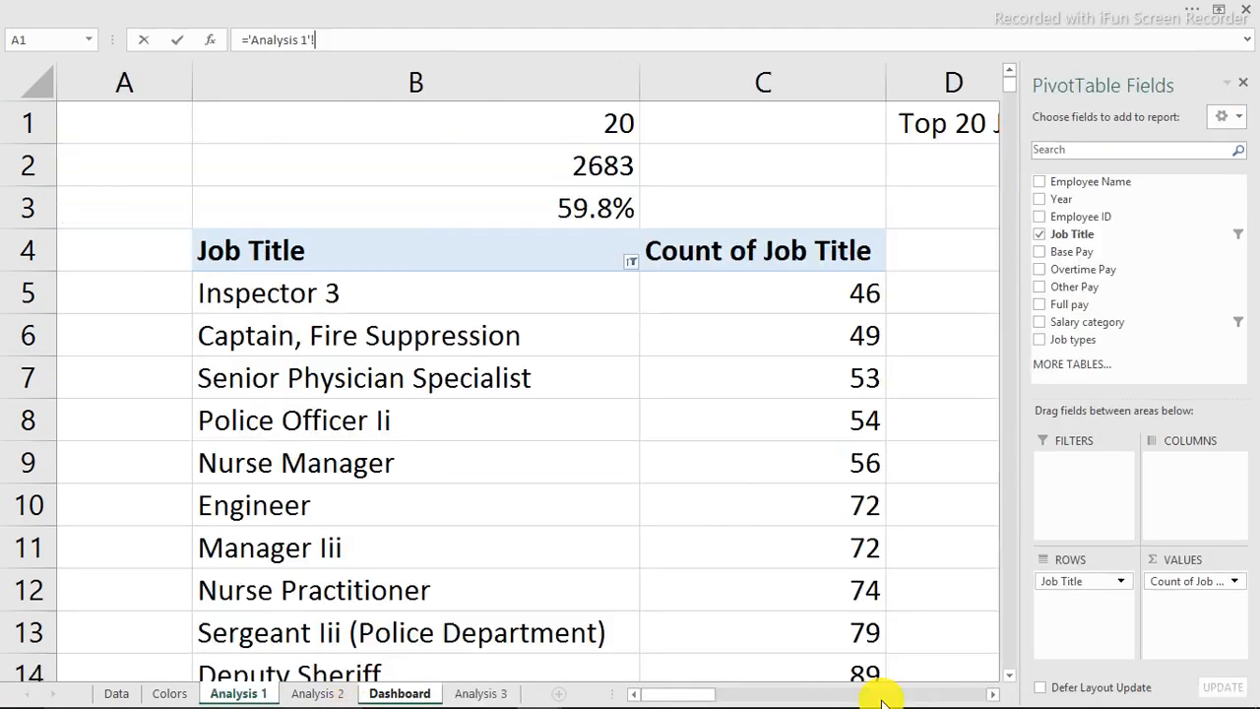
{"action": "left_click", "coordinate": [598, 168]}
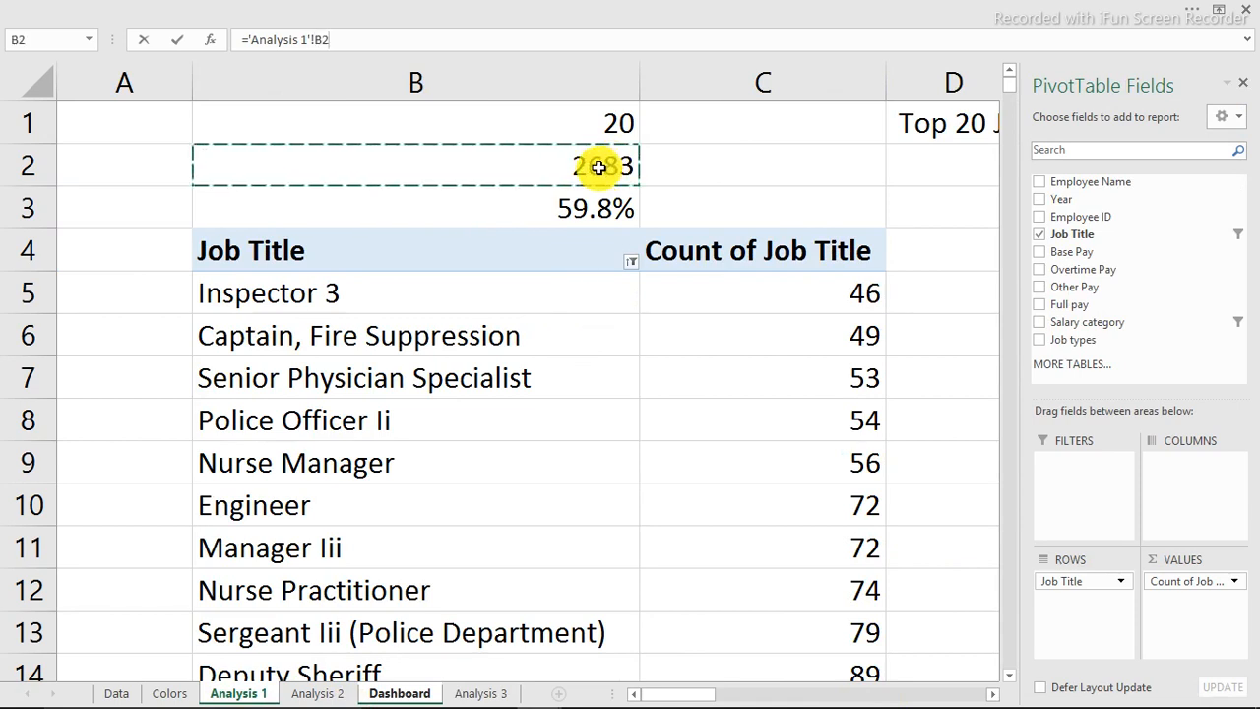
{"action": "key", "text": "Return"}
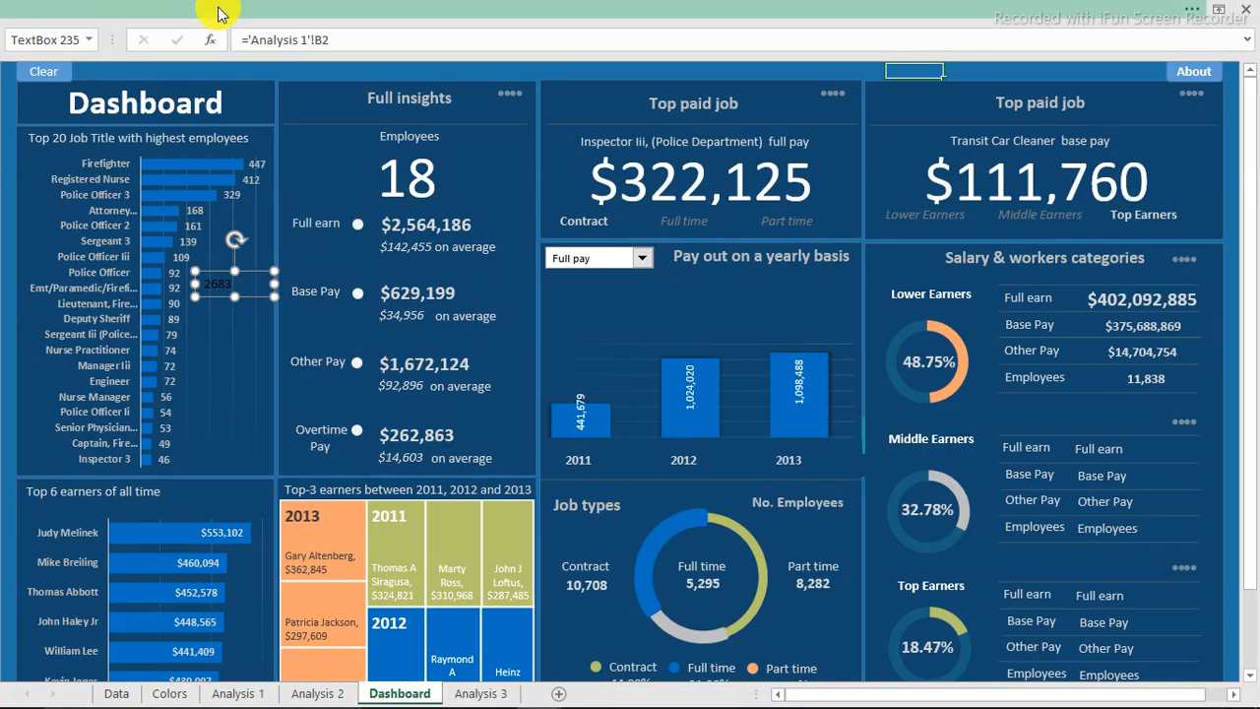
Fill the linked label on the Top 20 Job Title chart with the standard Blue colour.
{"action": "left_click", "coordinate": [221, 8]}
{"action": "left_click", "coordinate": [89, 42]}
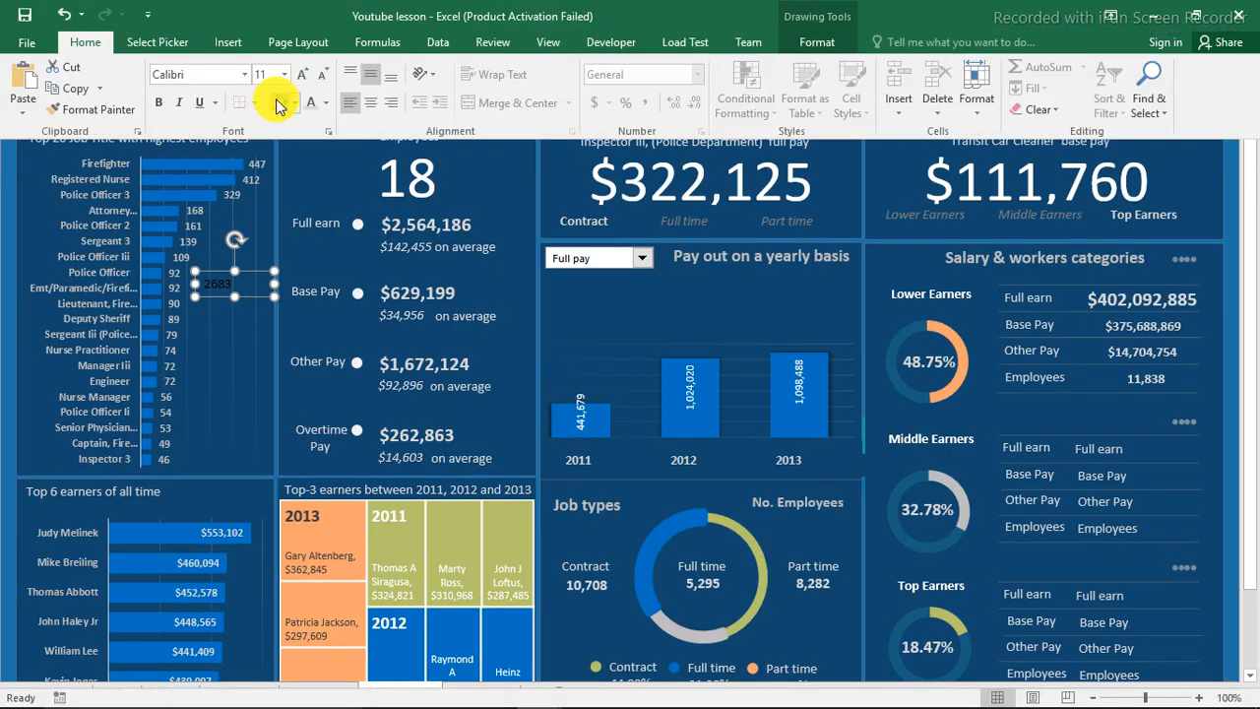
{"action": "left_click", "coordinate": [293, 101]}
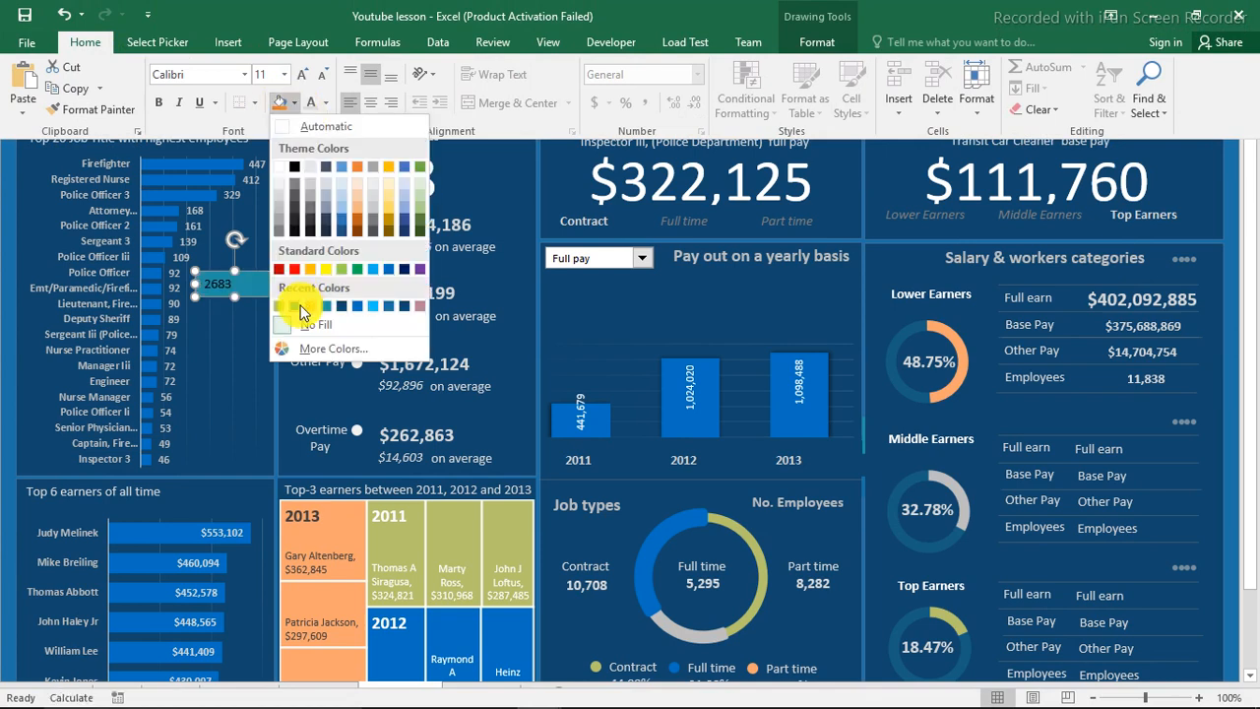
{"action": "left_click", "coordinate": [388, 267]}
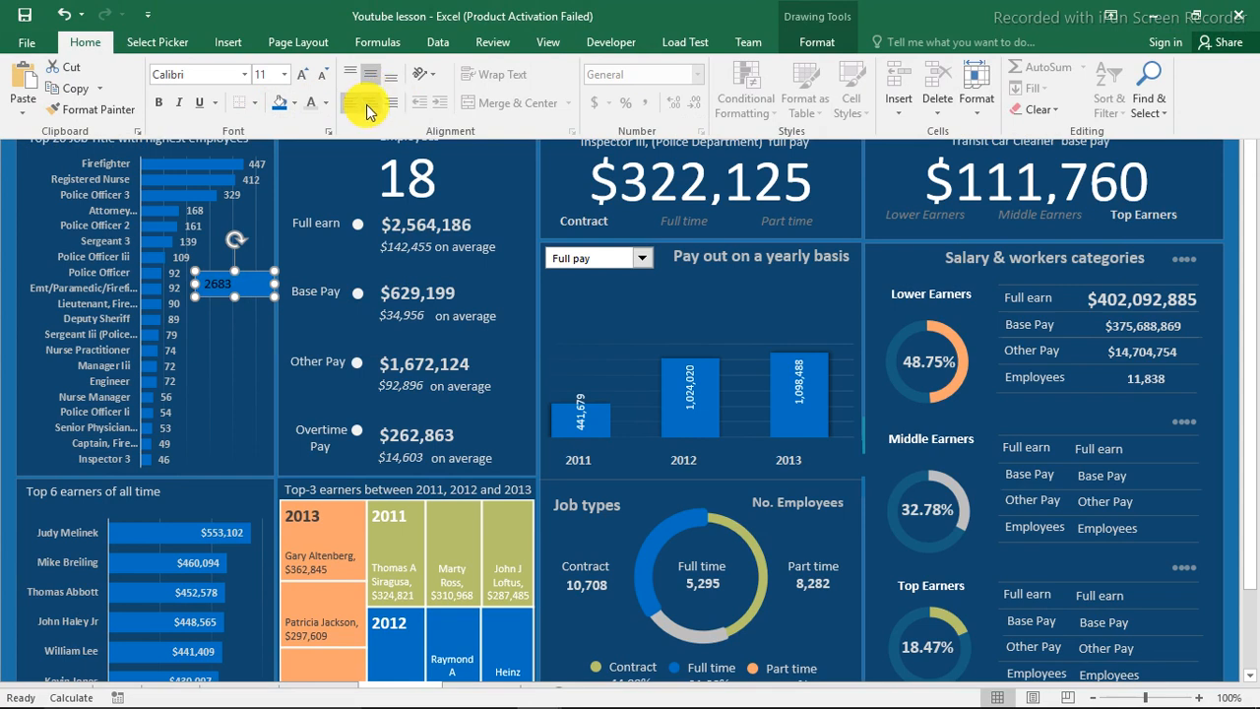
Format the linked label on the Top 20 Job Title chart as 18-point, white, bold, centred text.
{"action": "left_click", "coordinate": [299, 75]}
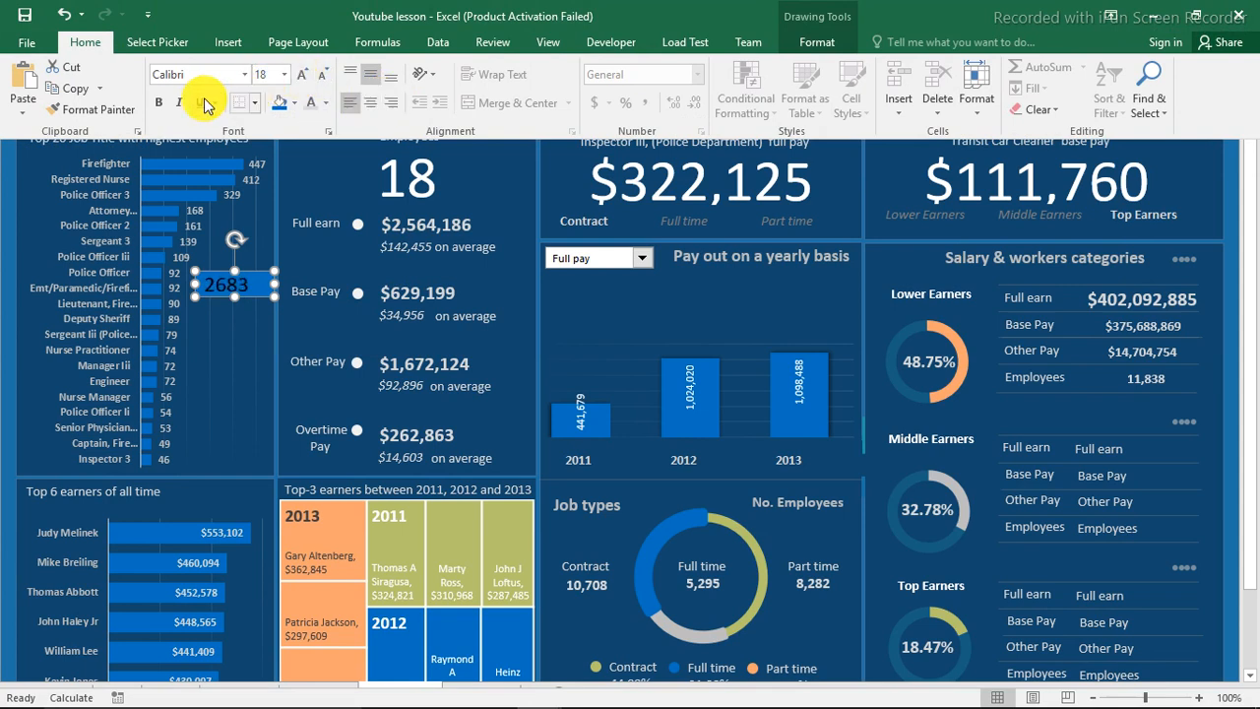
{"action": "left_click", "coordinate": [326, 102]}
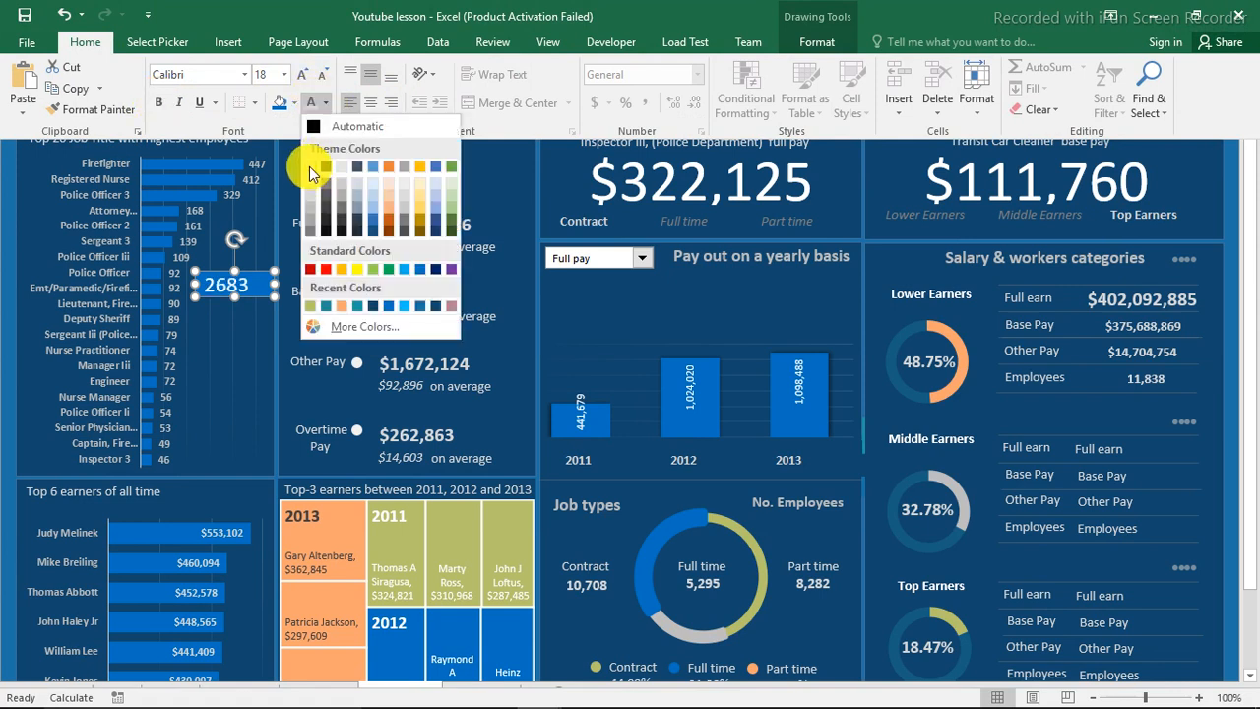
{"action": "left_click", "coordinate": [312, 169]}
{"action": "left_click", "coordinate": [371, 103]}
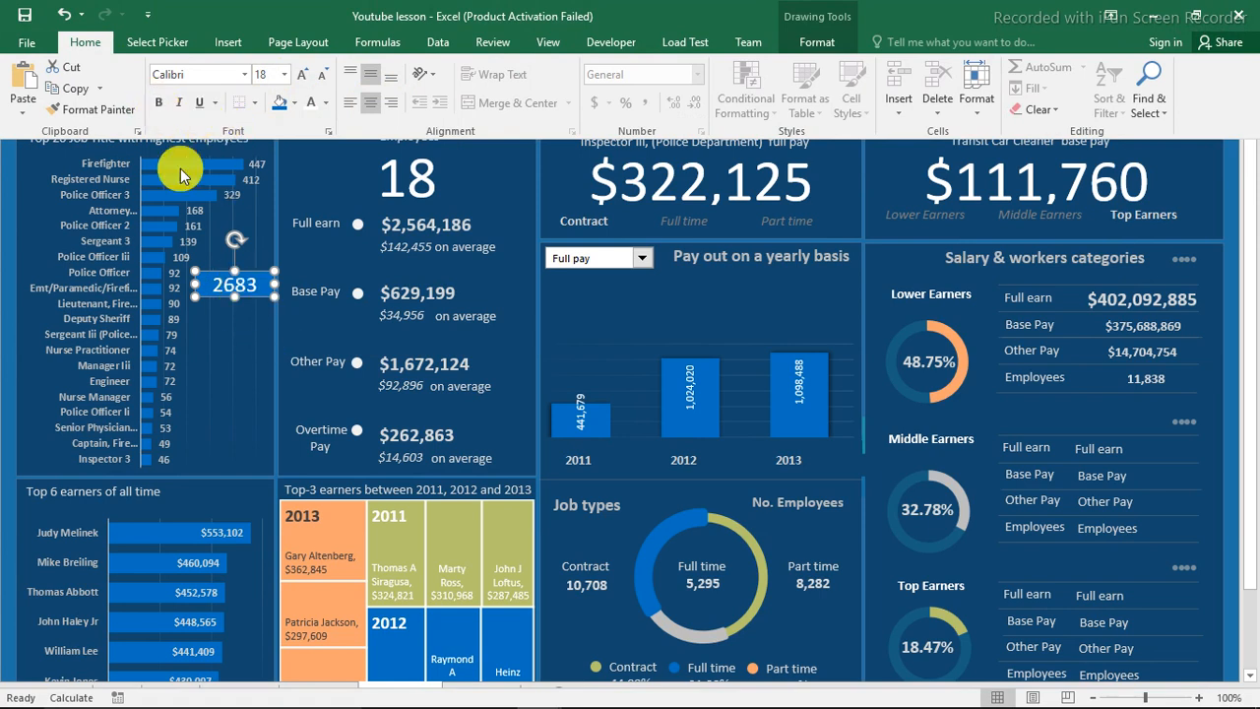
{"action": "left_click", "coordinate": [159, 102]}
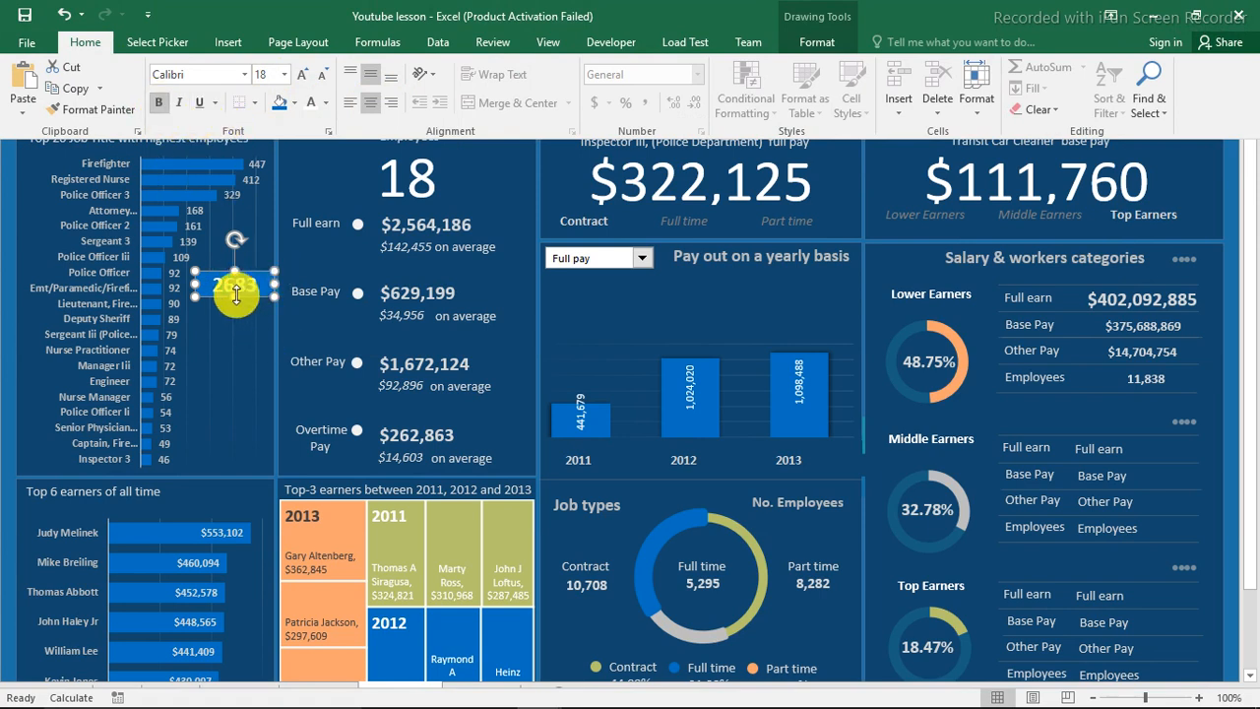
Make the linked label on the Top 20 Job Title chart slightly taller and place a copy directly beneath it.
{"action": "key", "text": "ctrl+shift+F1"}
{"action": "left_click_drag", "start_coordinate": [236, 296], "coordinate": [236, 297]}
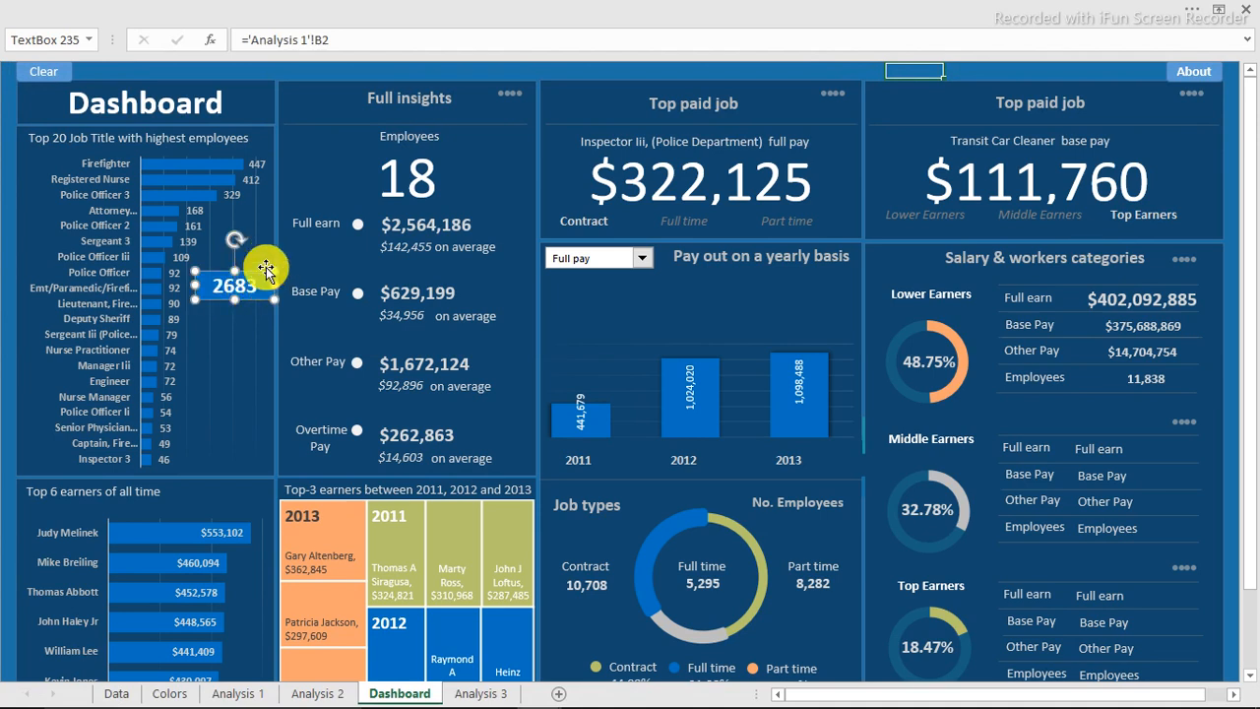
{"action": "left_click", "coordinate": [349, 217], "text": "ctrl"}
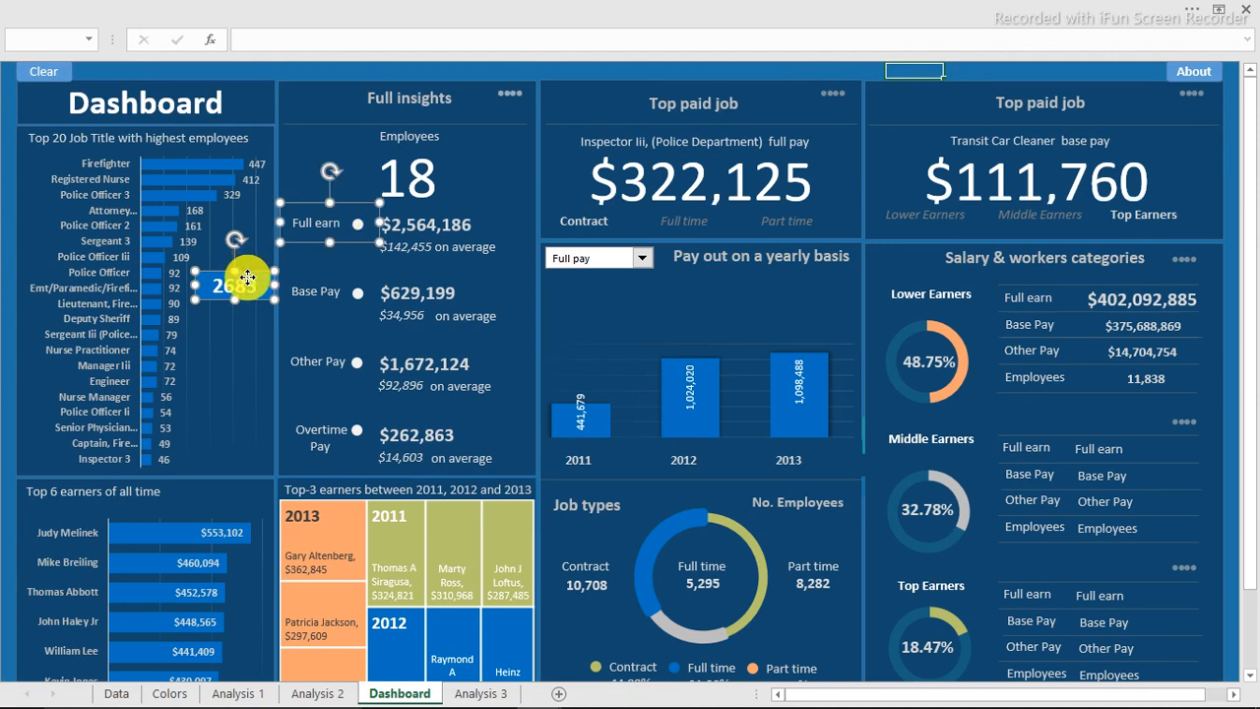
{"action": "left_click", "coordinate": [8, 254]}
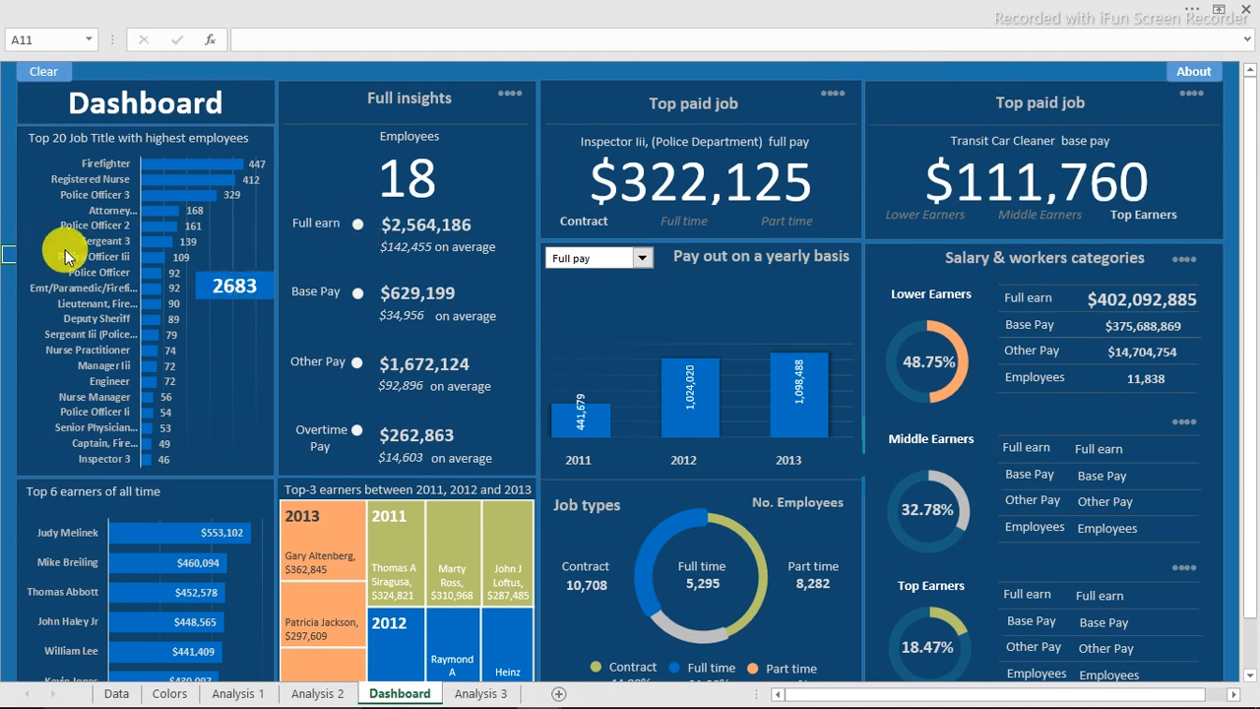
{"action": "left_click", "coordinate": [231, 291]}
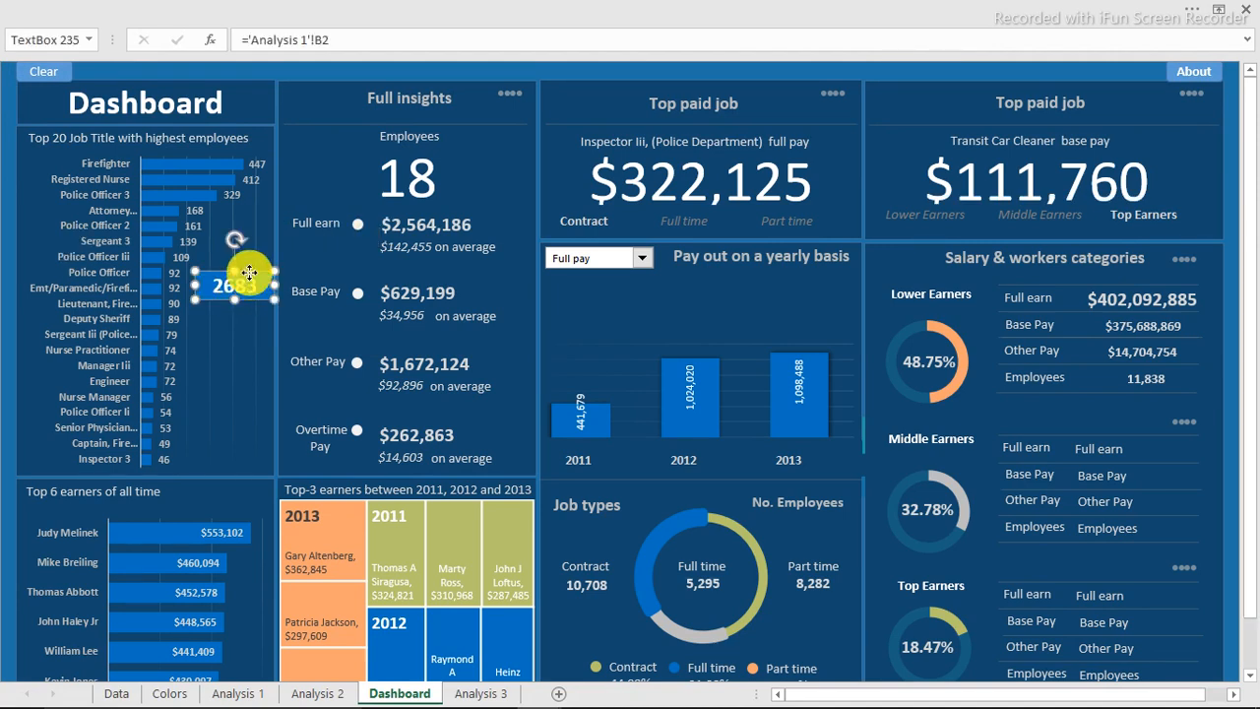
{"action": "left_click_drag", "start_coordinate": [249, 273], "coordinate": [254, 291]}
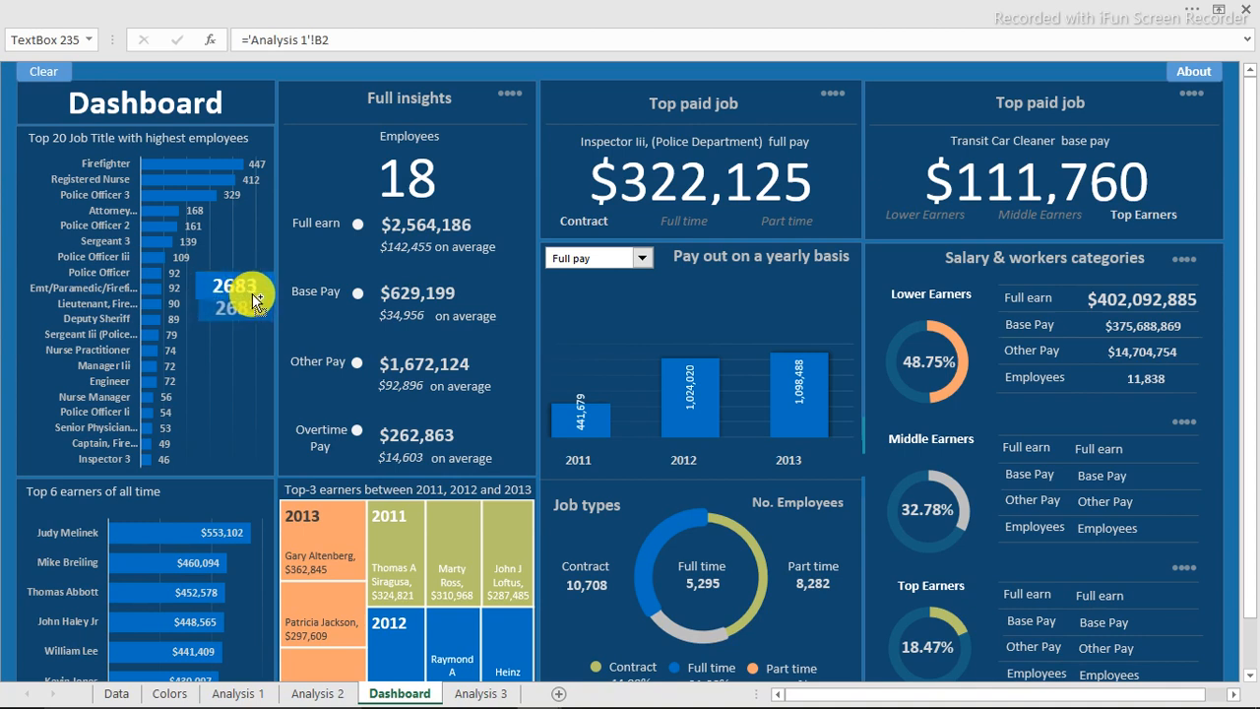
{"action": "left_click_drag", "start_coordinate": [254, 301], "coordinate": [254, 302]}
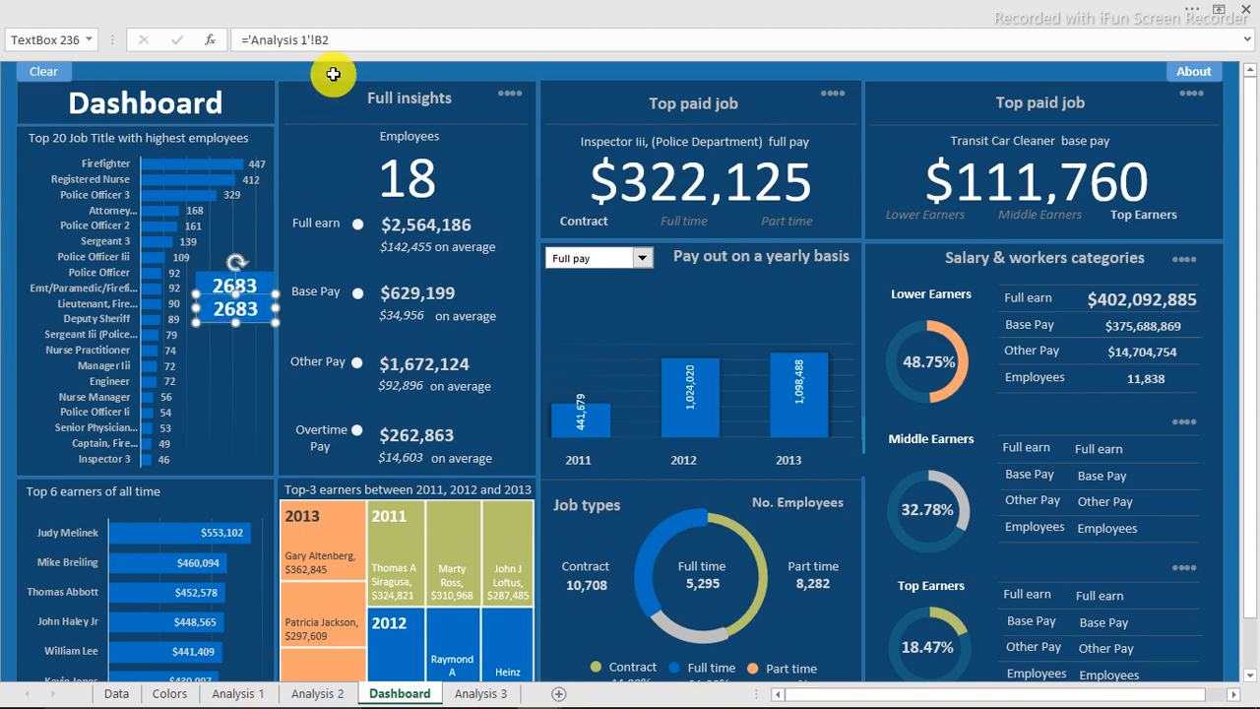
Link the lower copied label on the Top 20 Job Title chart to cell B3 of Analysis 1.
{"action": "left_click_drag", "start_coordinate": [331, 39], "coordinate": [256, 39]}
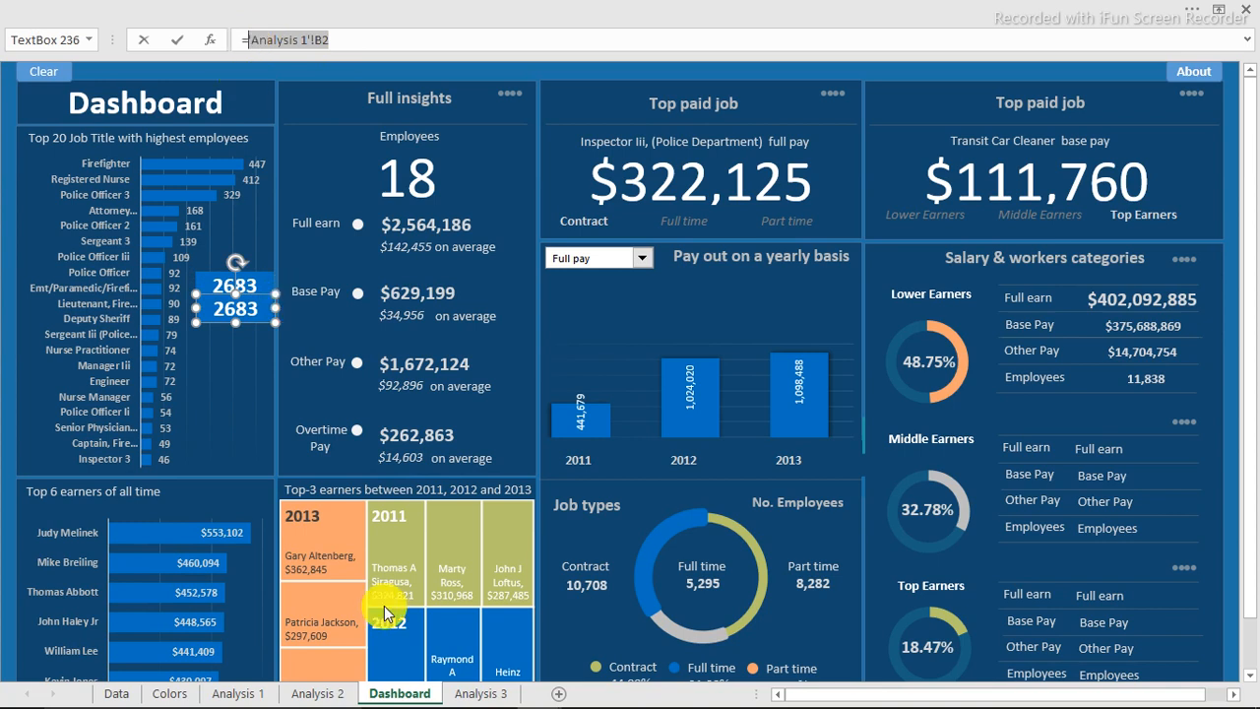
{"action": "left_click", "coordinate": [241, 694]}
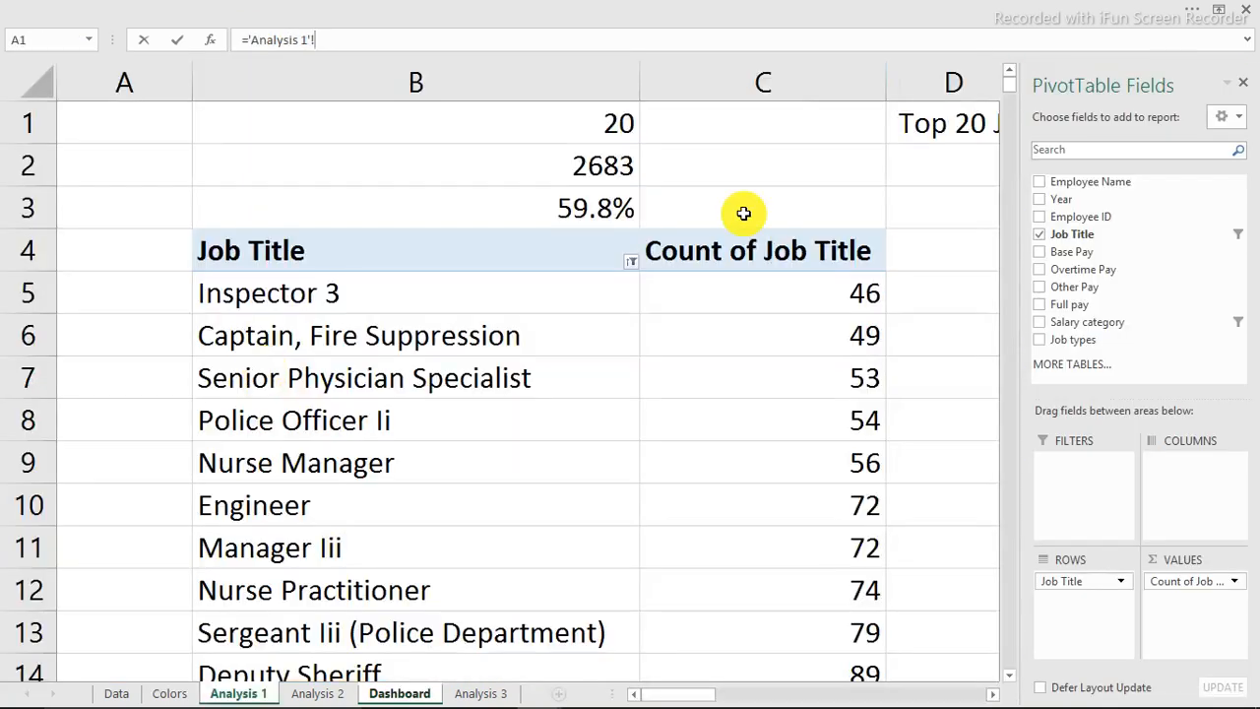
{"action": "left_click", "coordinate": [606, 207]}
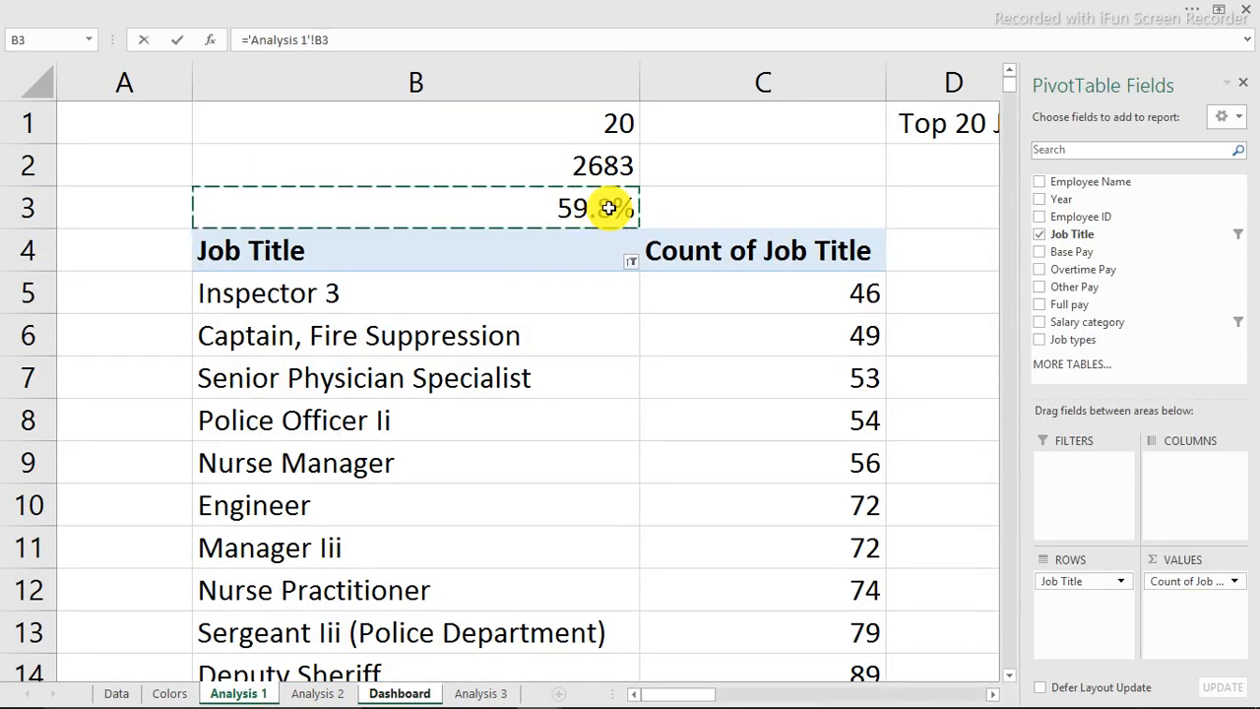
{"action": "key", "text": "Return"}
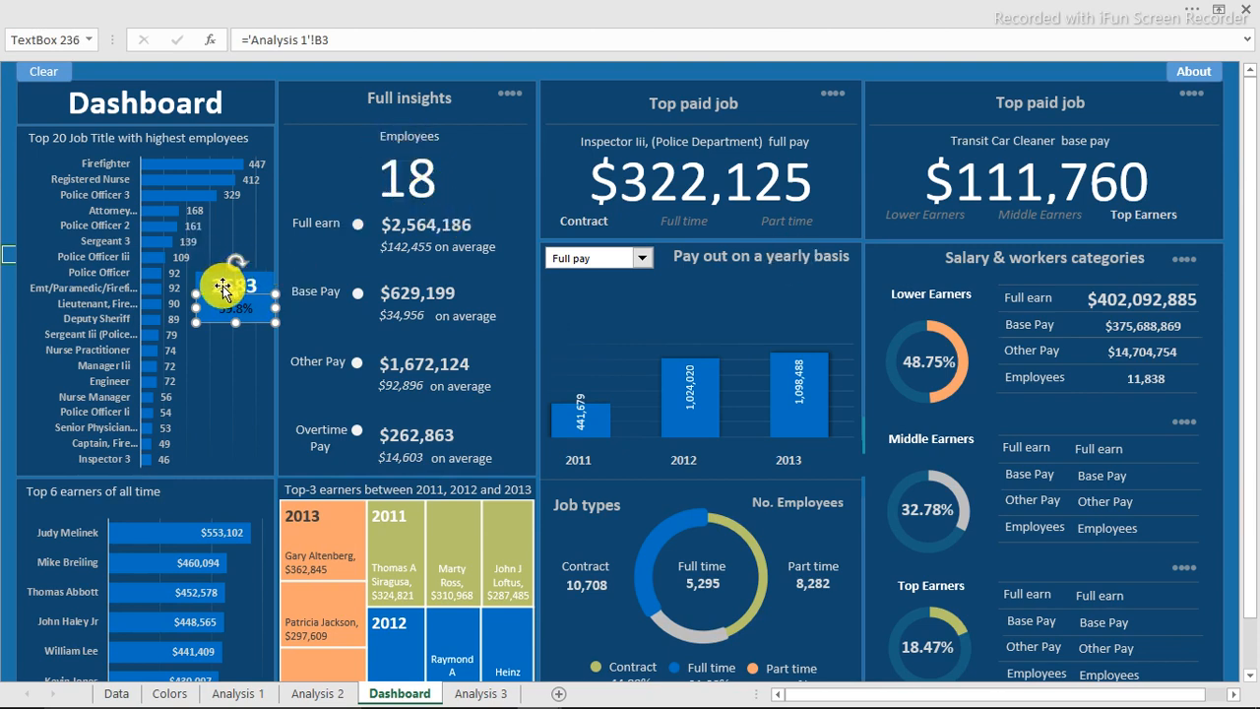
Format the percentage label's text as bold in a light shade of white and deselect it.
{"action": "left_click", "coordinate": [241, 14]}
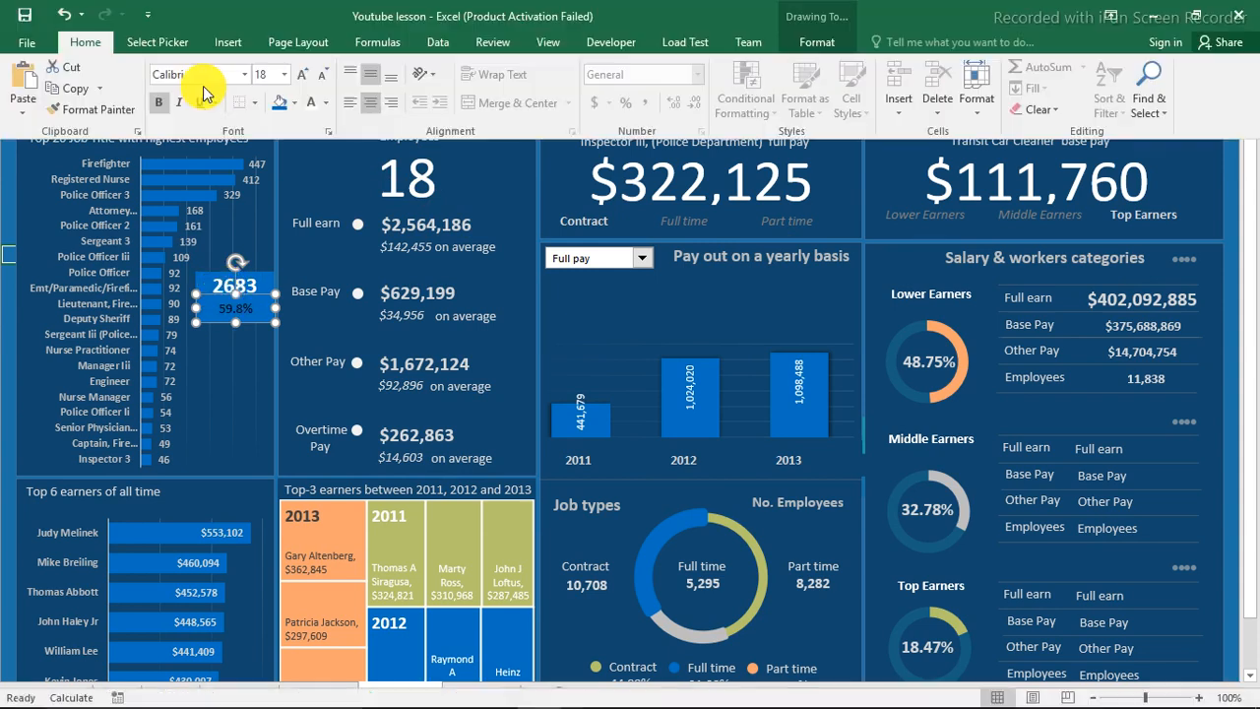
{"action": "left_click", "coordinate": [326, 102]}
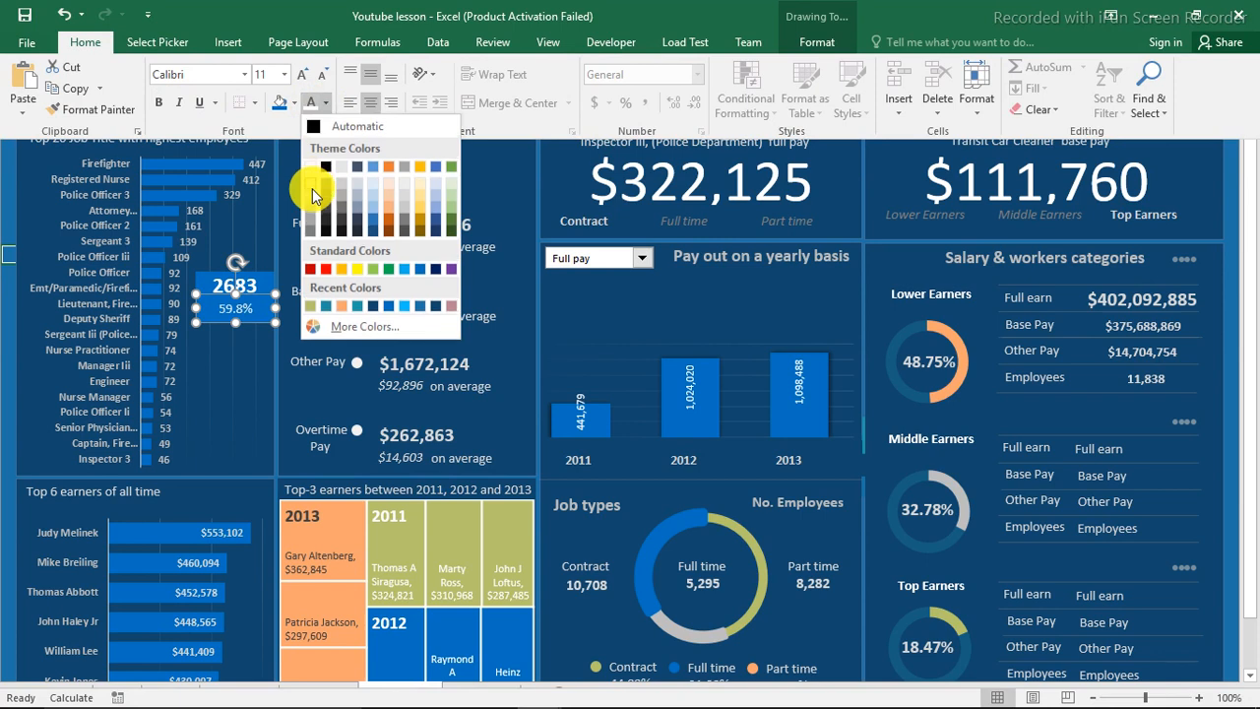
{"action": "left_click", "coordinate": [311, 193]}
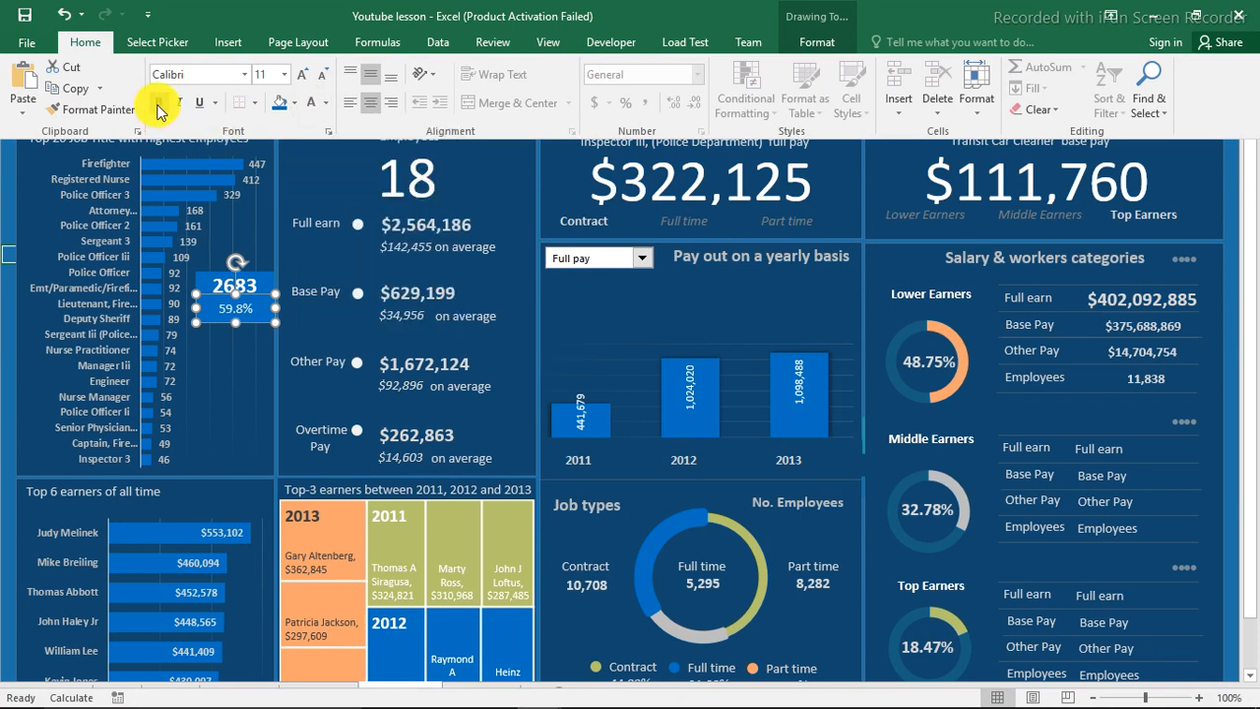
{"action": "left_click", "coordinate": [9, 179]}
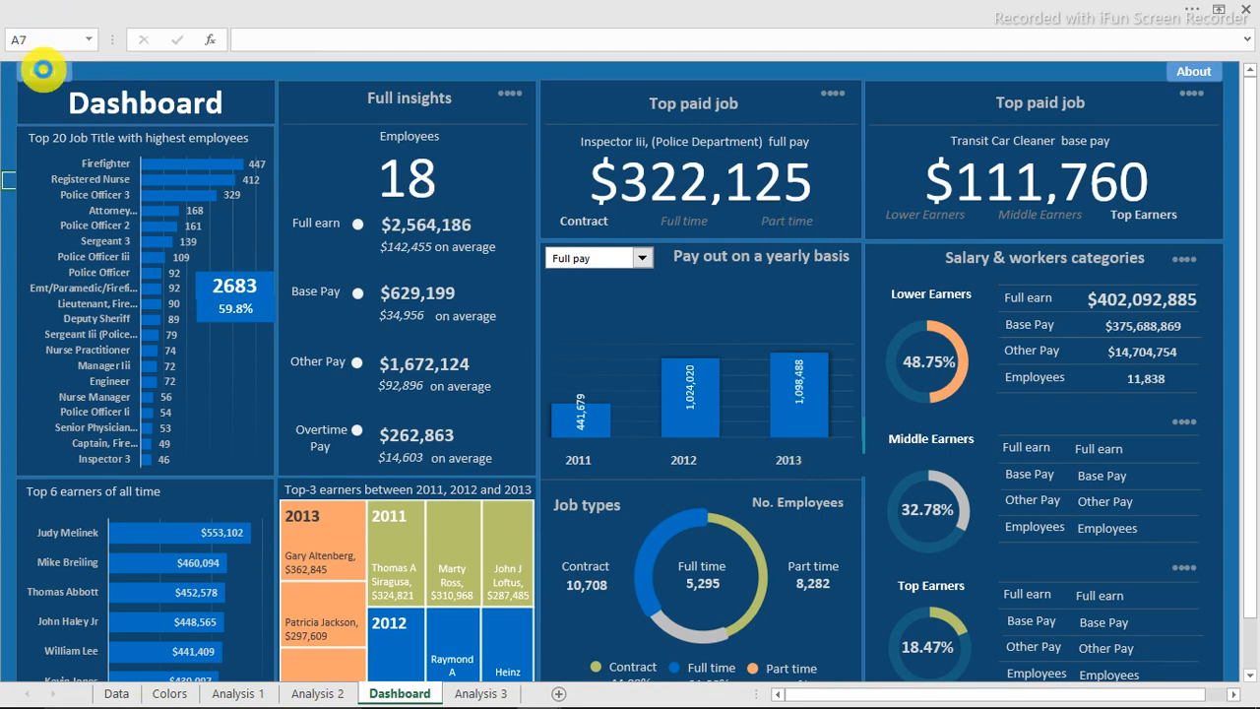
Clear the dashboard filters, and format cell B2 of Analysis 1 with a thousands separator and no decimals.
{"action": "left_click", "coordinate": [44, 70]}
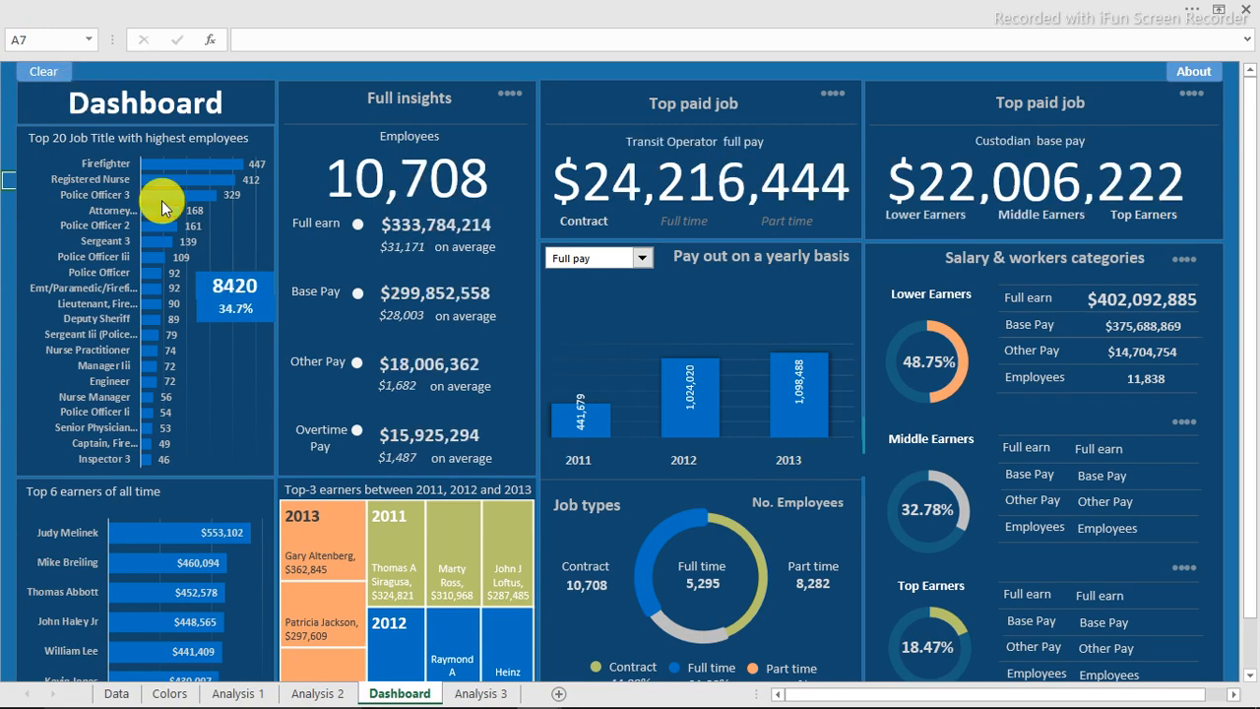
{"action": "left_click", "coordinate": [241, 693]}
{"action": "left_click", "coordinate": [557, 168]}
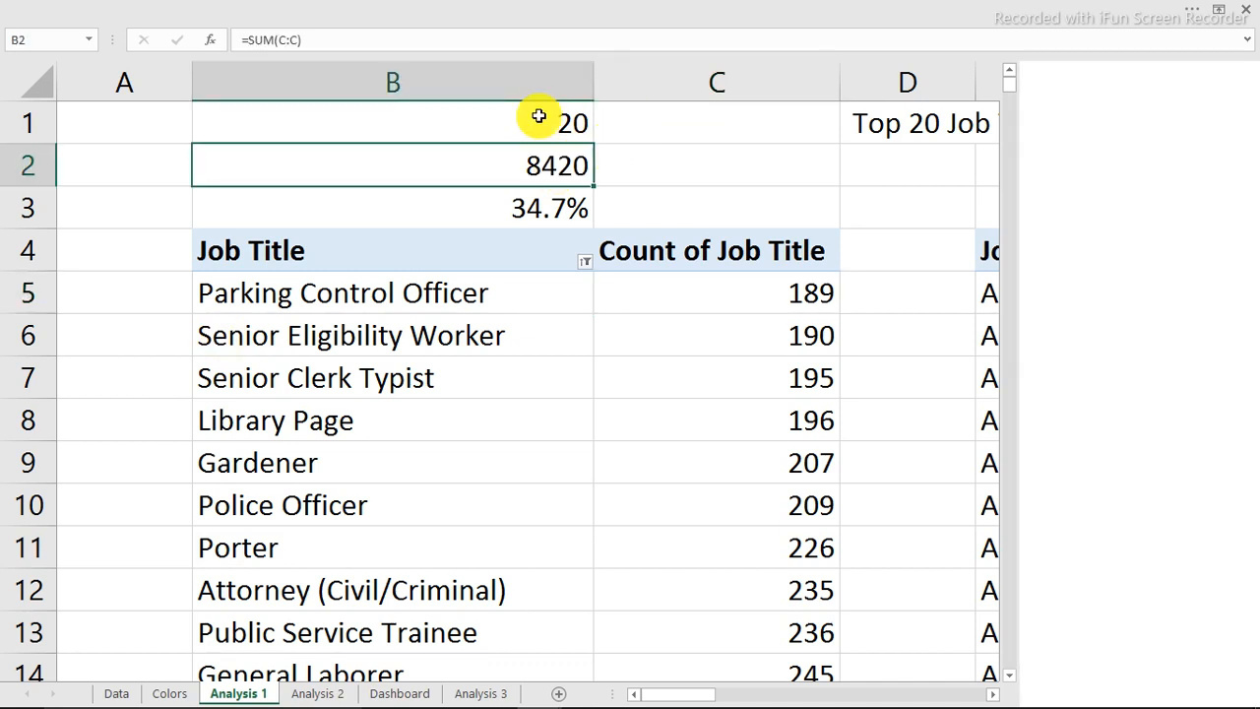
{"action": "left_click", "coordinate": [522, 22]}
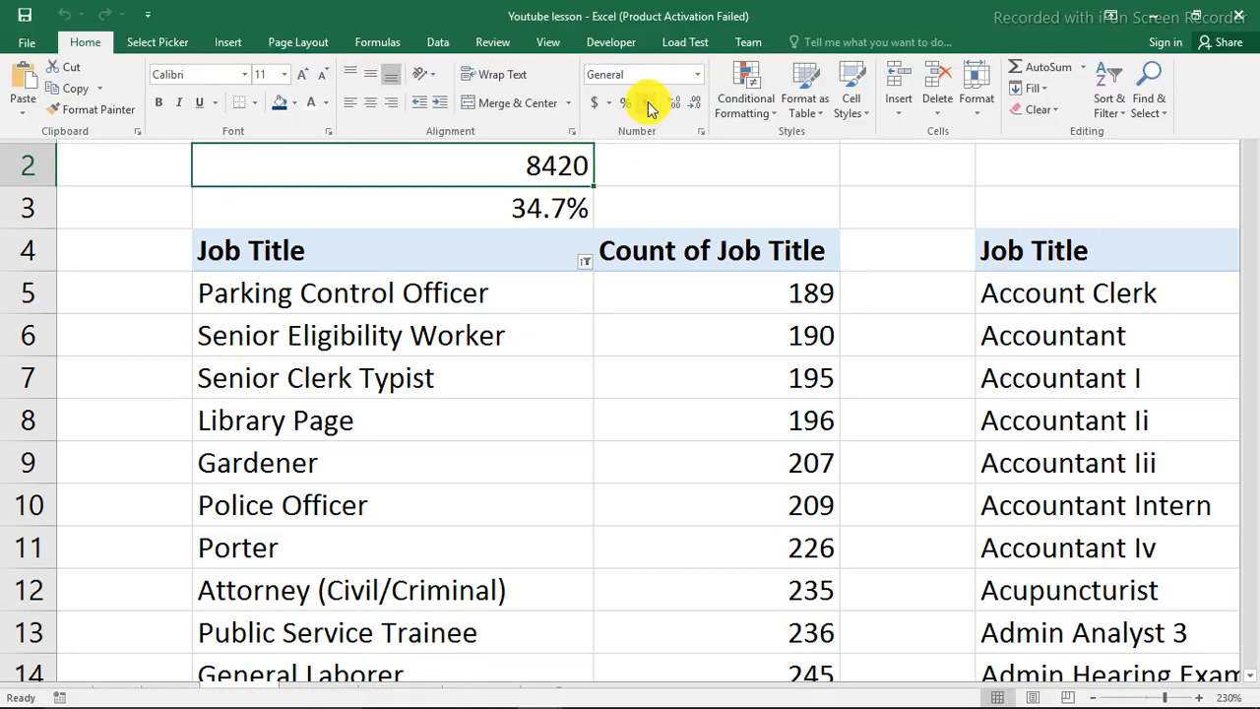
{"action": "left_click", "coordinate": [643, 102]}
{"action": "left_click", "coordinate": [687, 111]}
{"action": "left_click", "coordinate": [686, 111]}
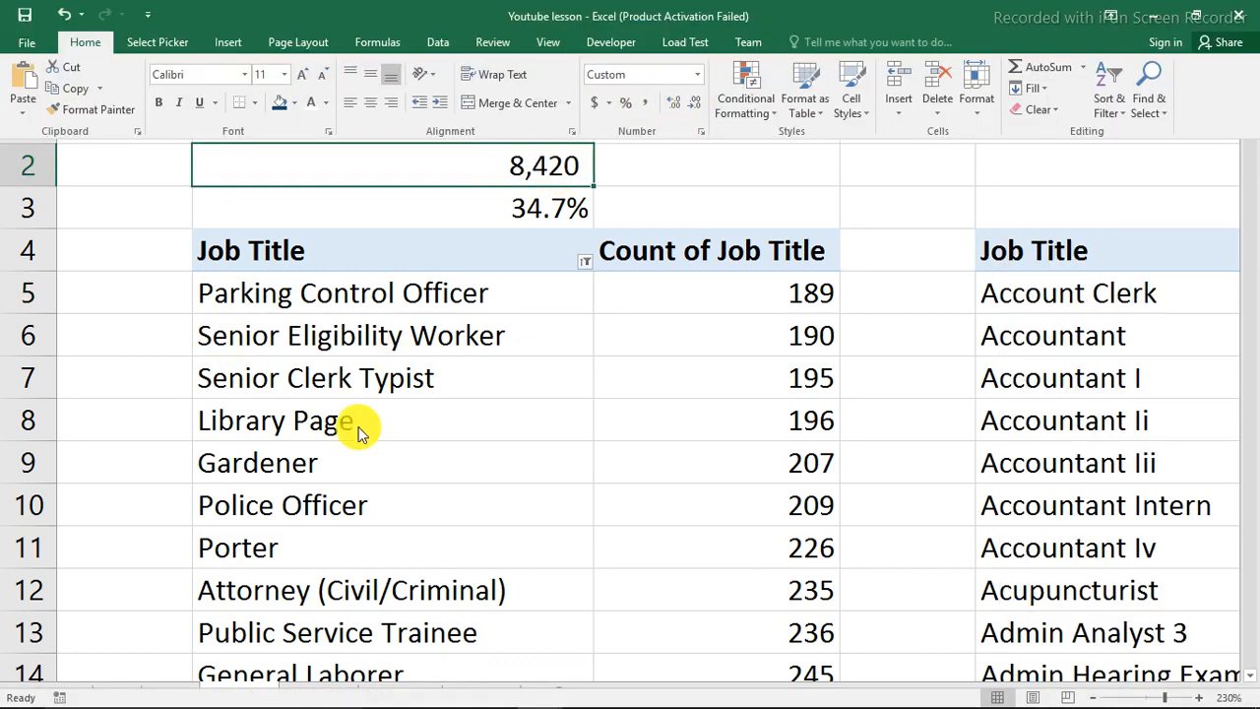
{"action": "left_click", "coordinate": [358, 433]}
{"action": "left_click", "coordinate": [423, 694]}
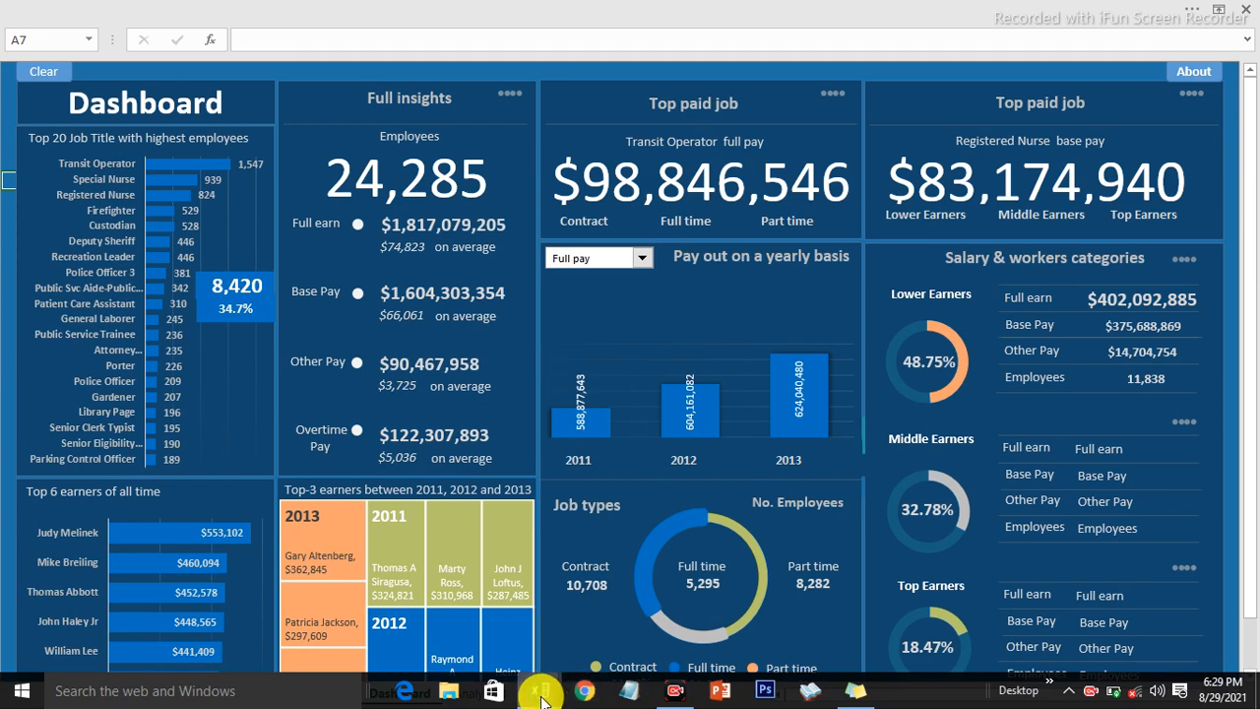
Switch to the San Francisco Salaries Dashboard workbook and hide its formula bar.
{"action": "mouse_move", "coordinate": [549, 697]}
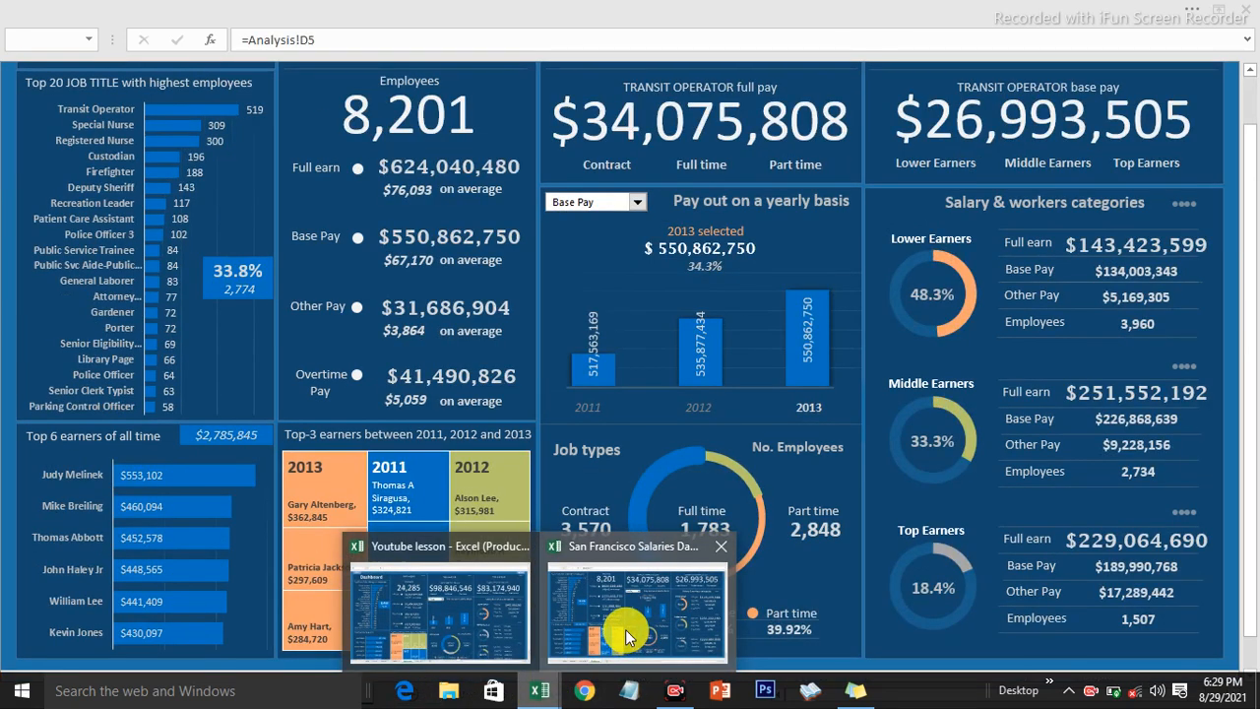
{"action": "left_click", "coordinate": [625, 629]}
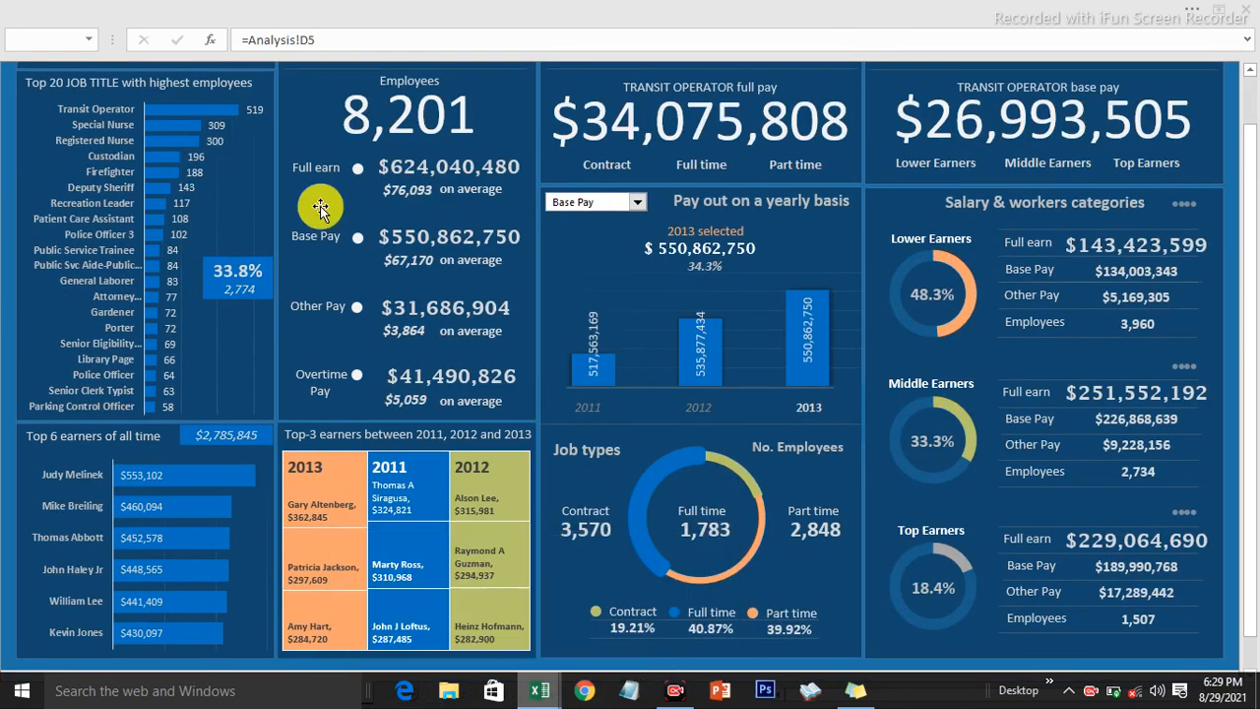
{"action": "left_click", "coordinate": [5, 160]}
{"action": "left_click", "coordinate": [907, 22]}
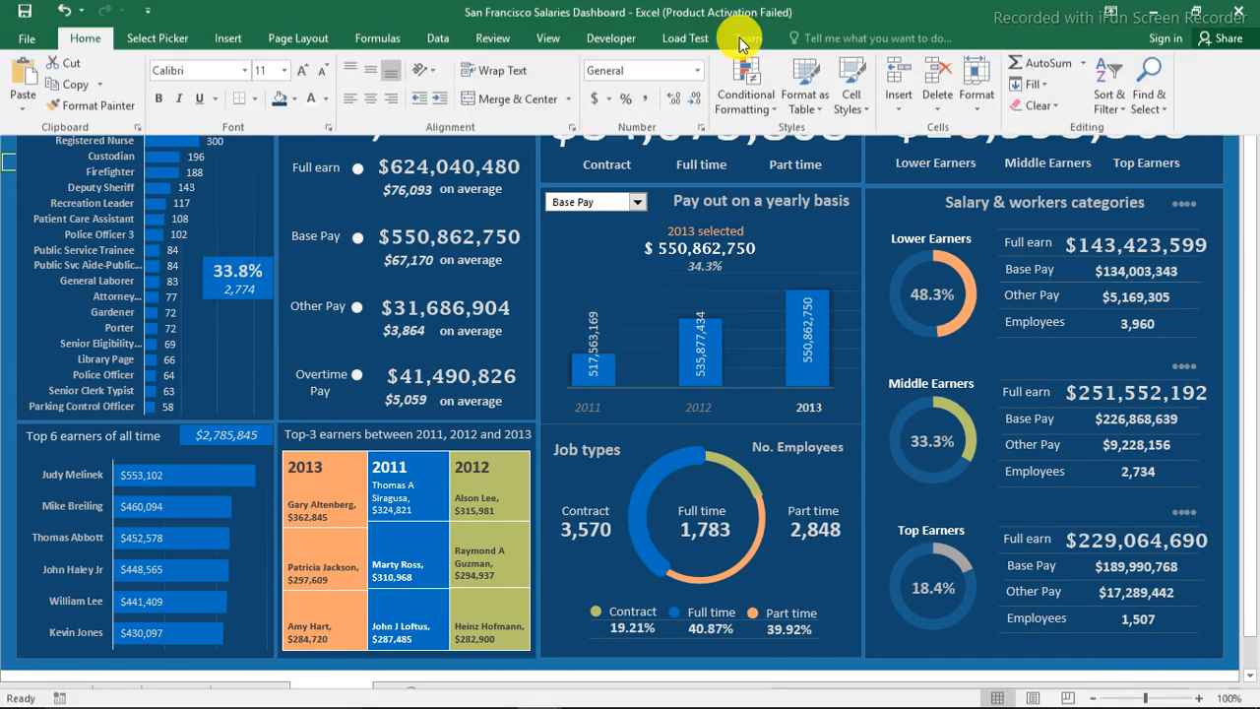
{"action": "left_click", "coordinate": [548, 42]}
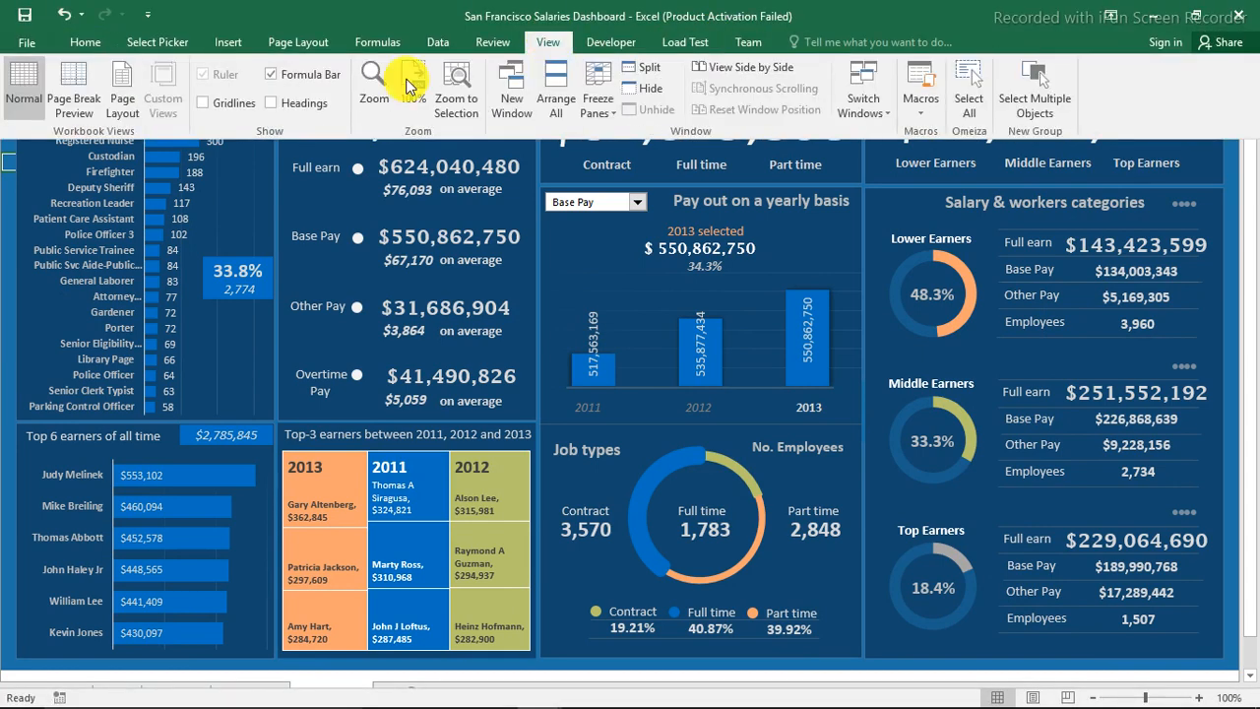
{"action": "left_click", "coordinate": [307, 75]}
{"action": "left_click", "coordinate": [595, 372]}
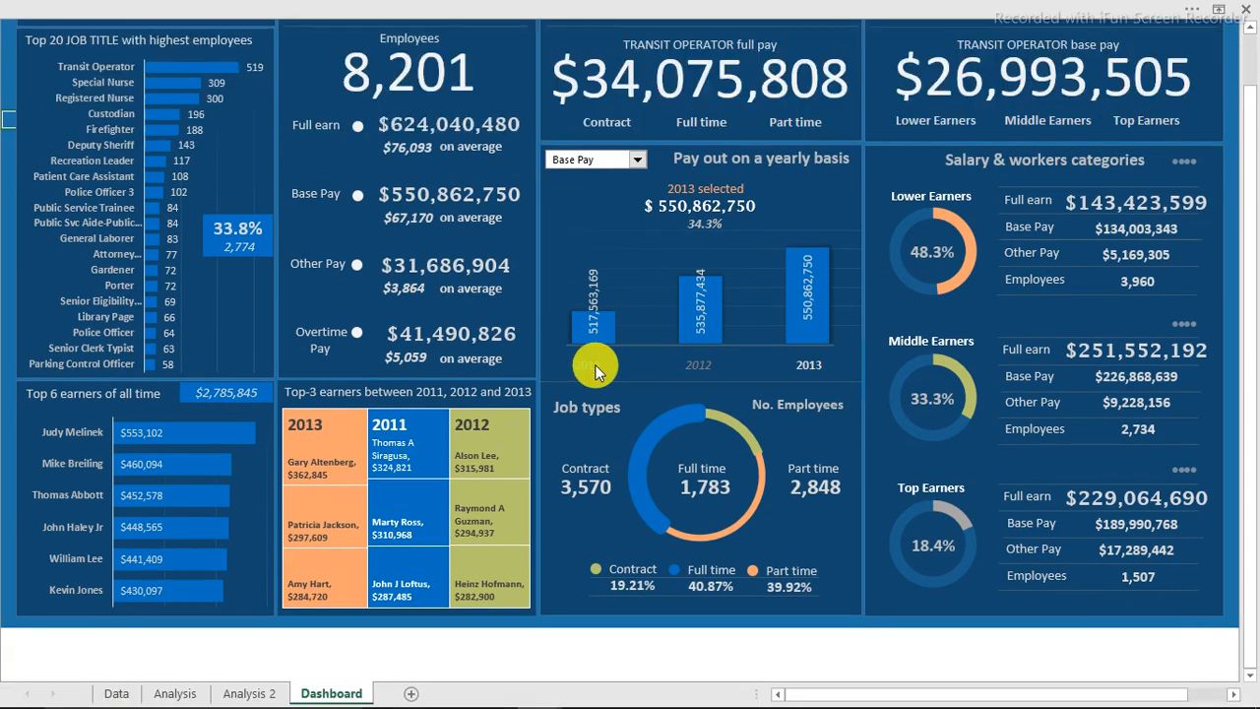
Examine how the finished dashboard responds to filtering by Middle, Lower and Top Earners and by the years 2011 and 2012.
{"action": "scroll", "coordinate": [596, 372], "scroll_direction": "up", "scroll_amount": 1}
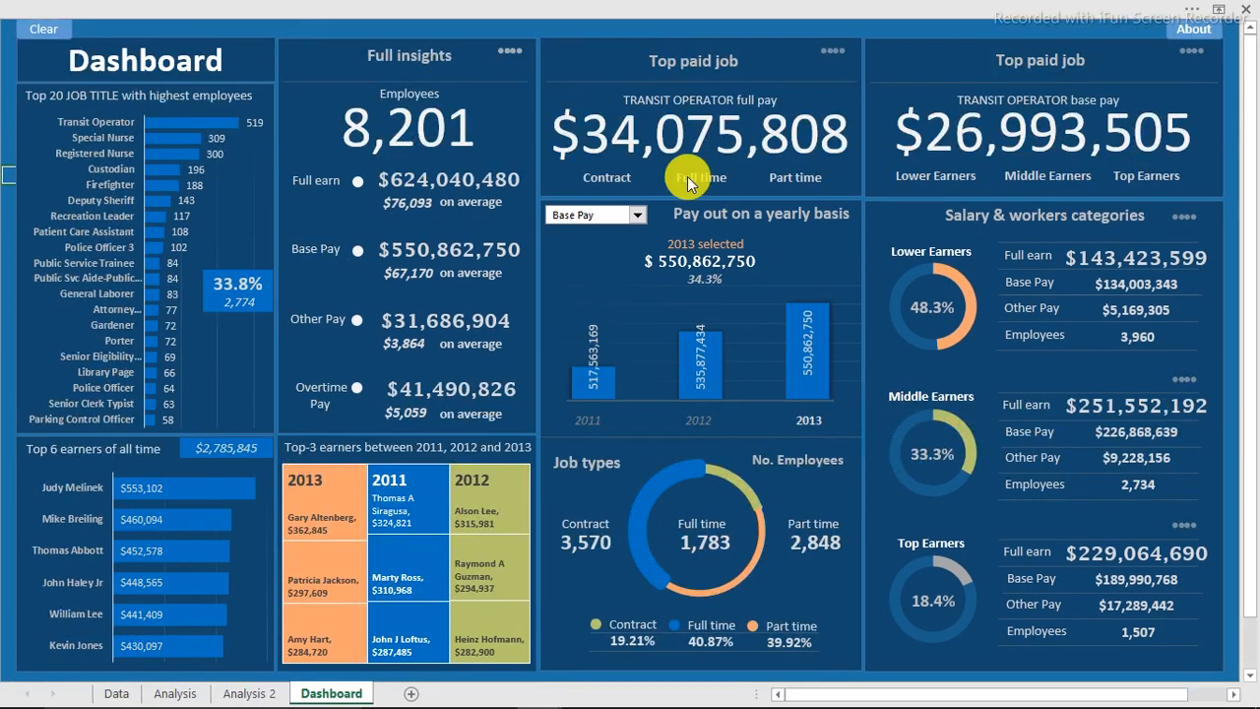
{"action": "left_click", "coordinate": [1050, 175]}
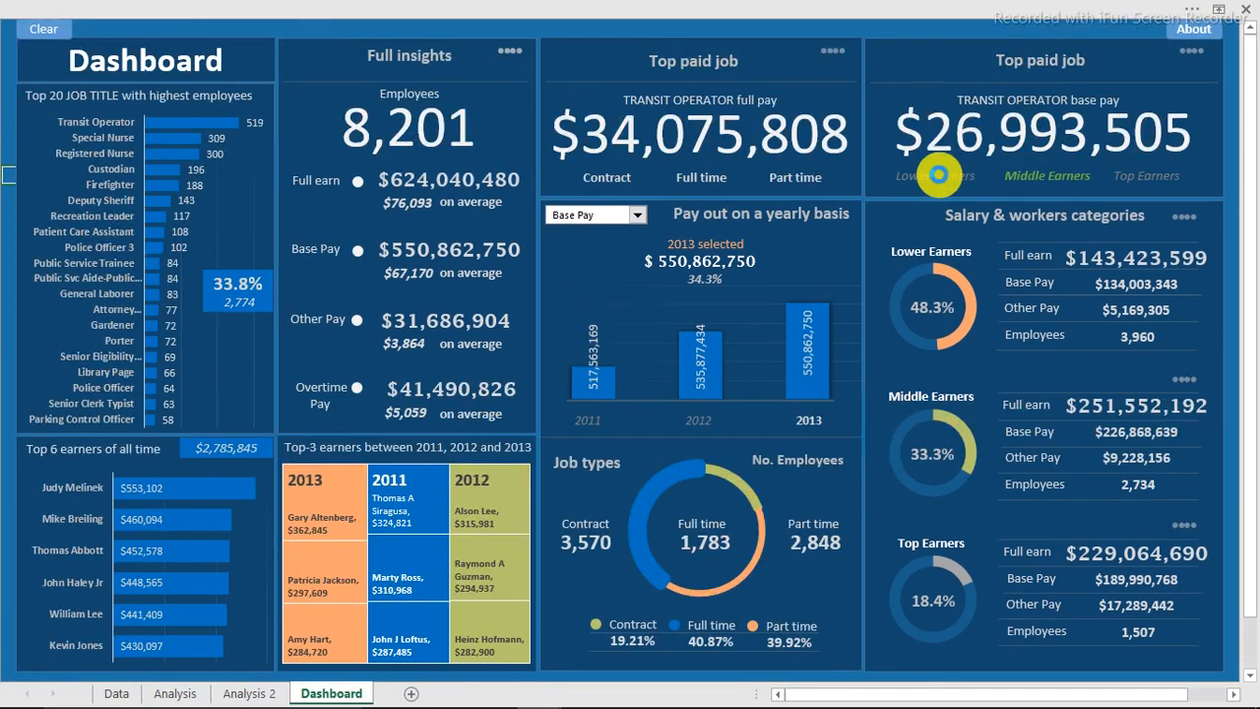
{"action": "left_click", "coordinate": [939, 175]}
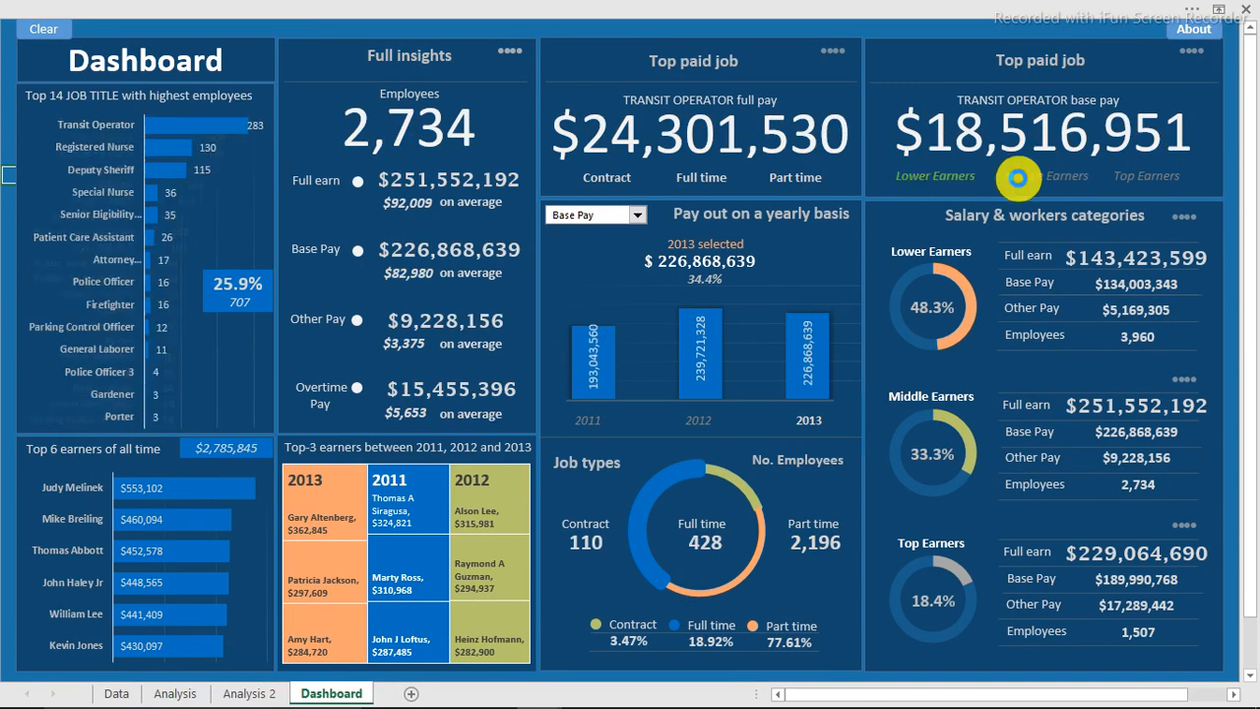
{"action": "left_click", "coordinate": [1147, 177]}
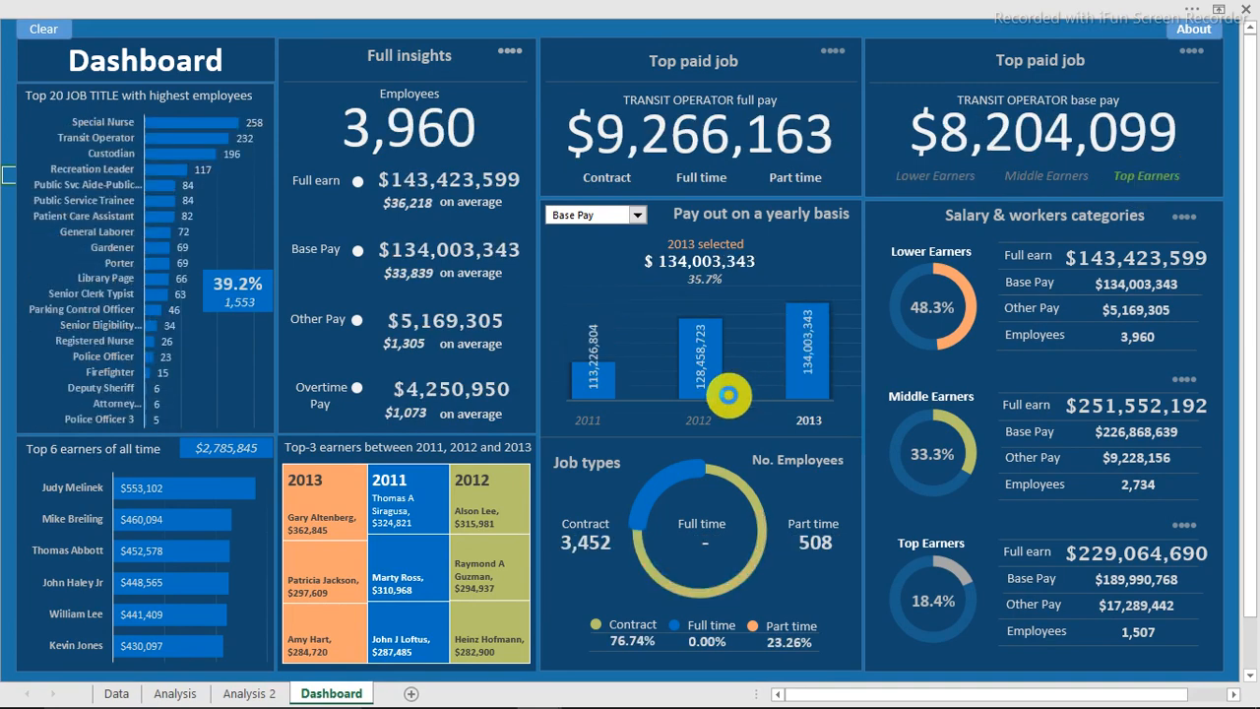
{"action": "left_click", "coordinate": [695, 420]}
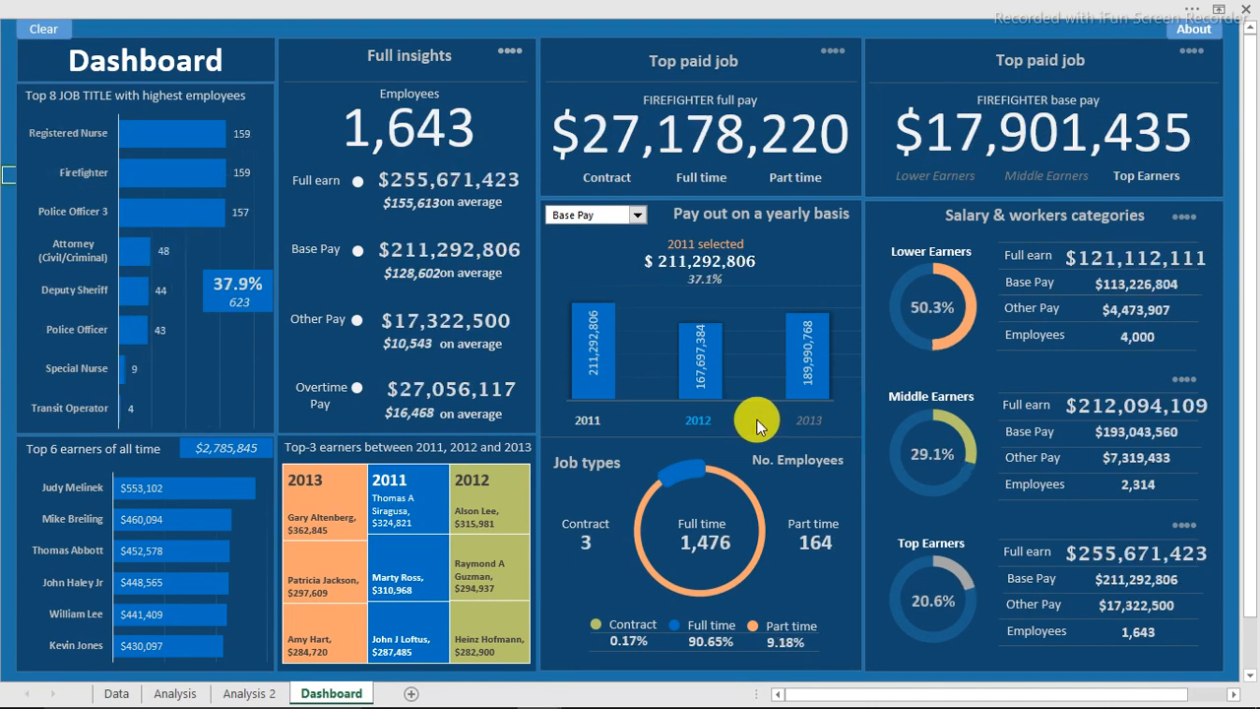
Clear the dashboard filters and examine the yearly payout chart for Other Pay, Overtime Pay and Total Employees, including Total Employees filtered to 2012.
{"action": "left_click", "coordinate": [43, 32]}
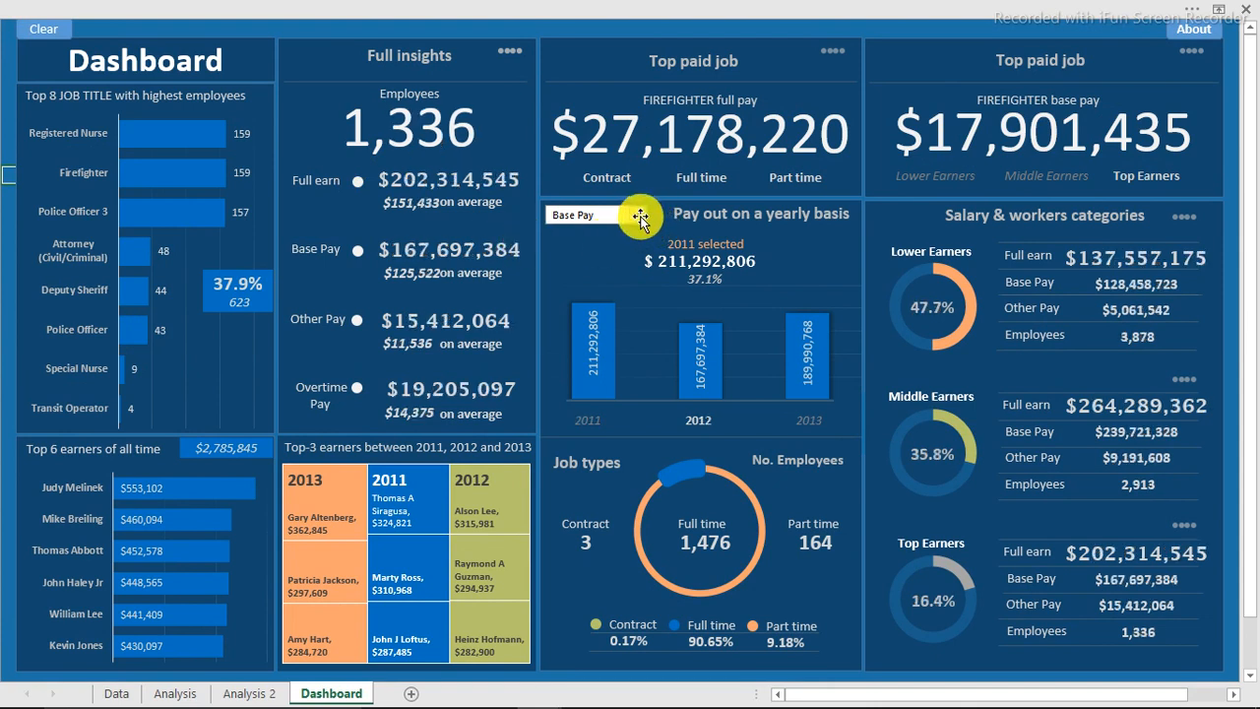
{"action": "left_click", "coordinate": [638, 225]}
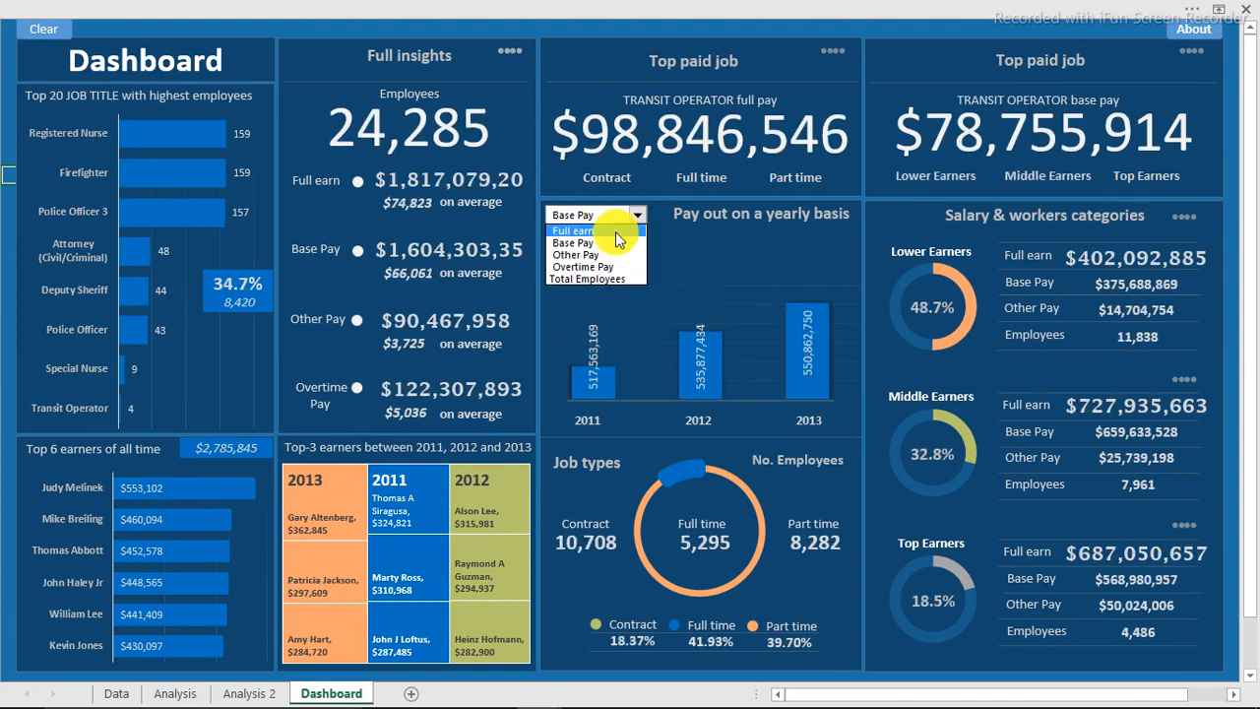
{"action": "left_click", "coordinate": [593, 256]}
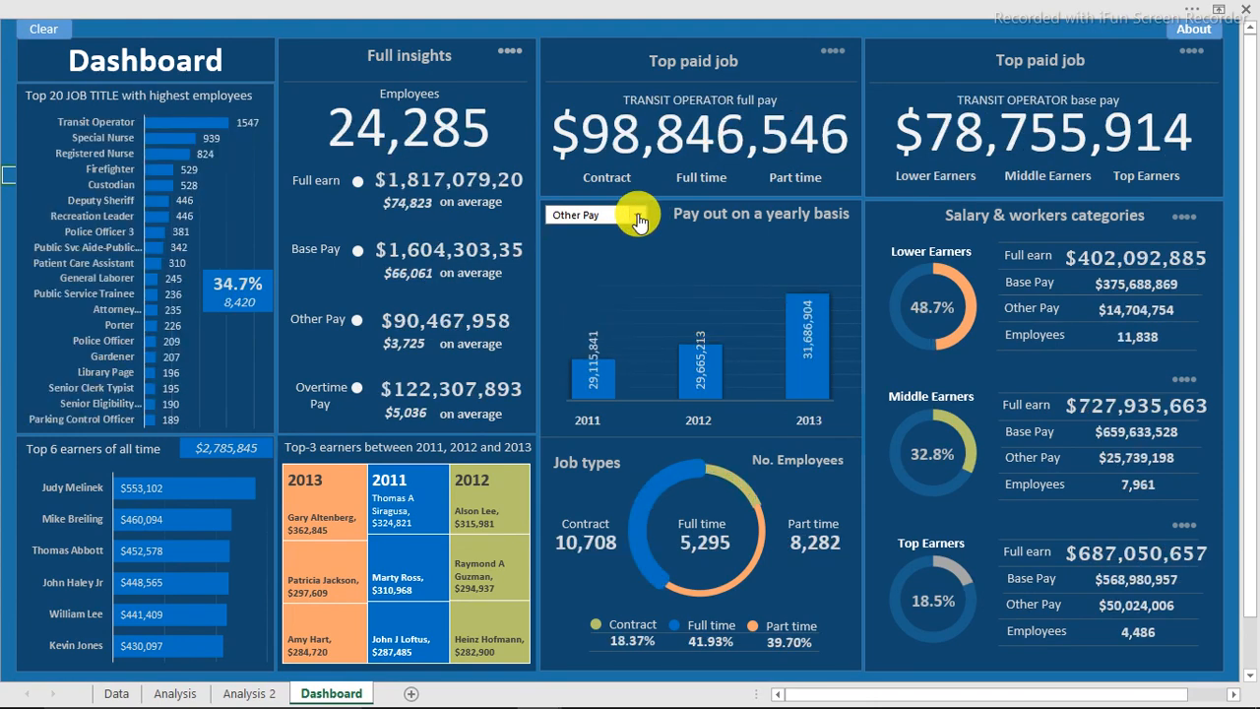
{"action": "left_click", "coordinate": [638, 222]}
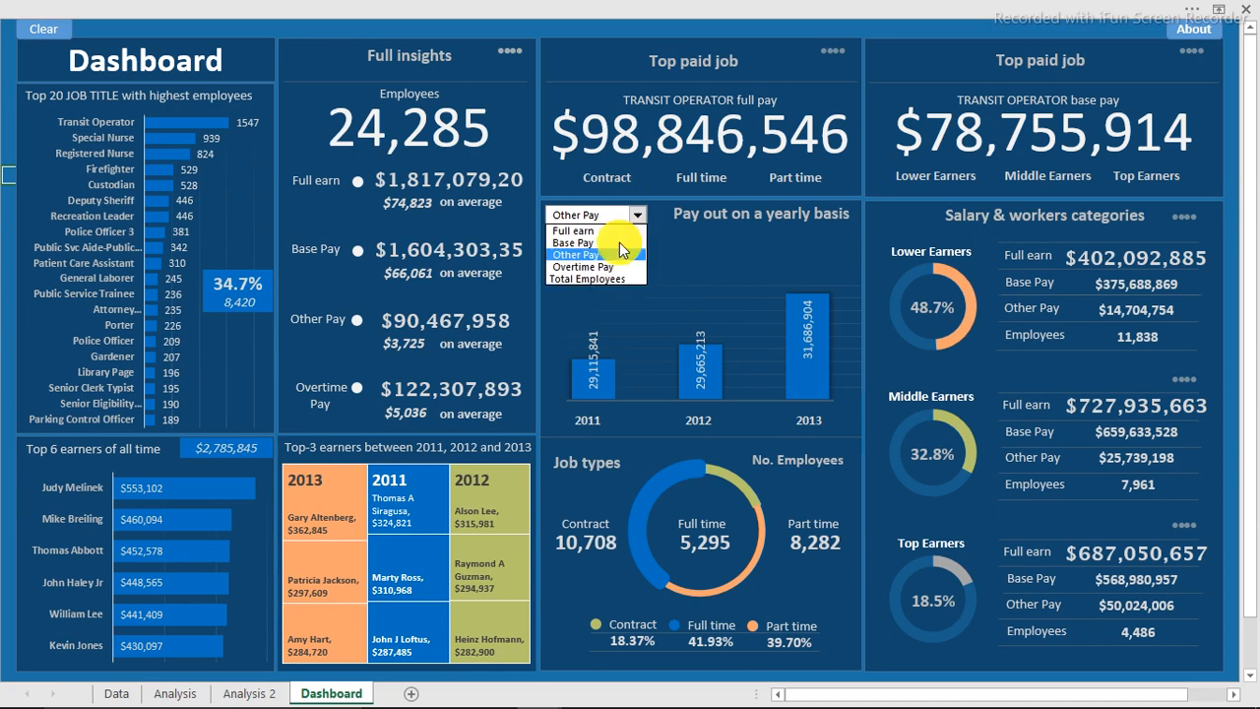
{"action": "left_click", "coordinate": [598, 269]}
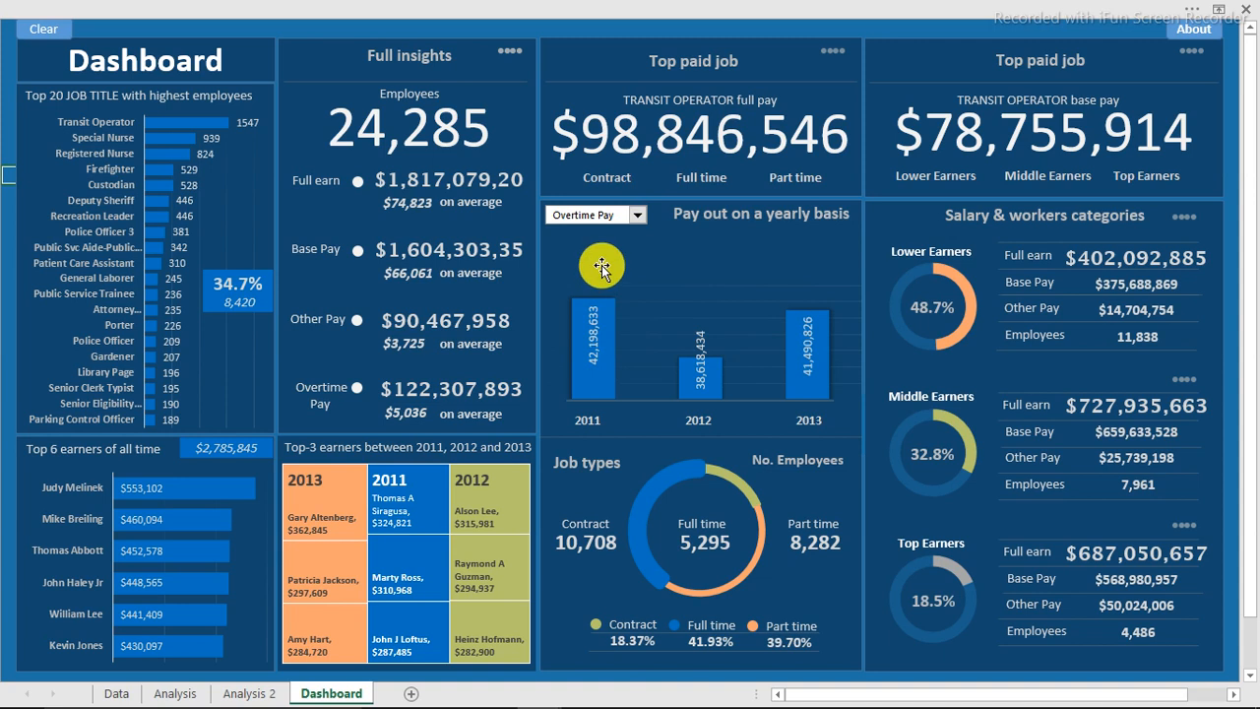
{"action": "left_click", "coordinate": [638, 216]}
{"action": "left_click", "coordinate": [598, 279]}
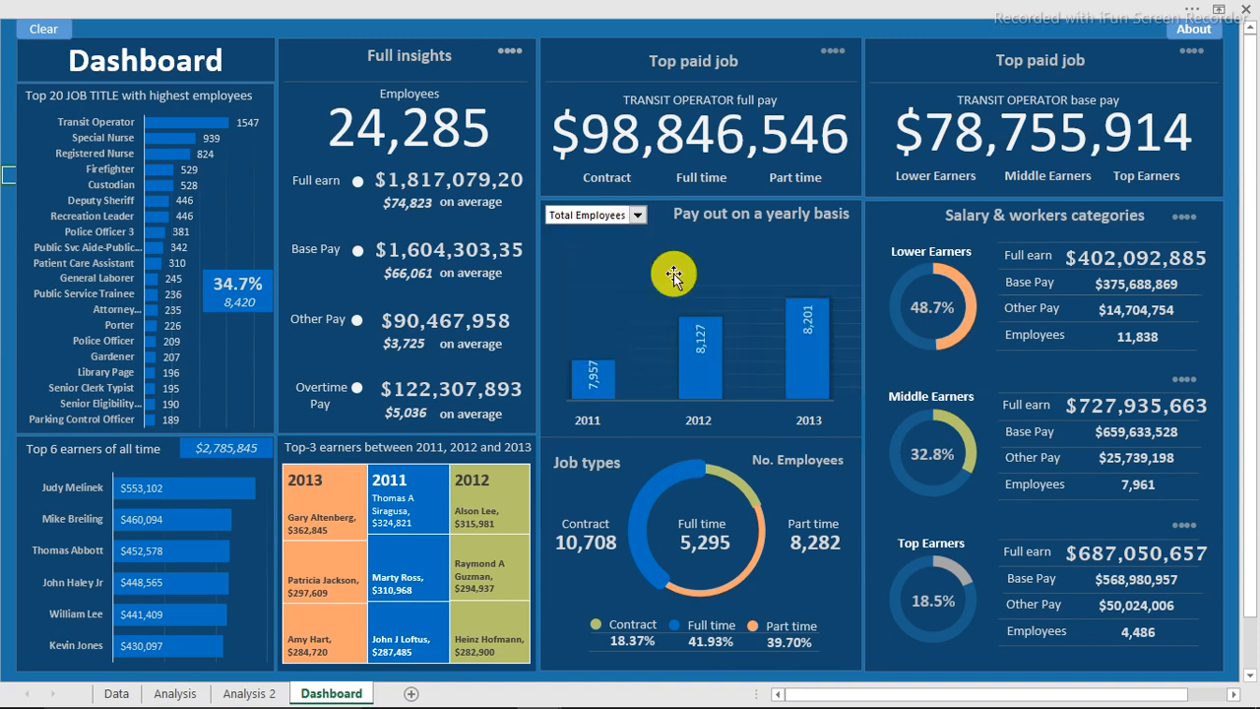
{"action": "left_click", "coordinate": [705, 420]}
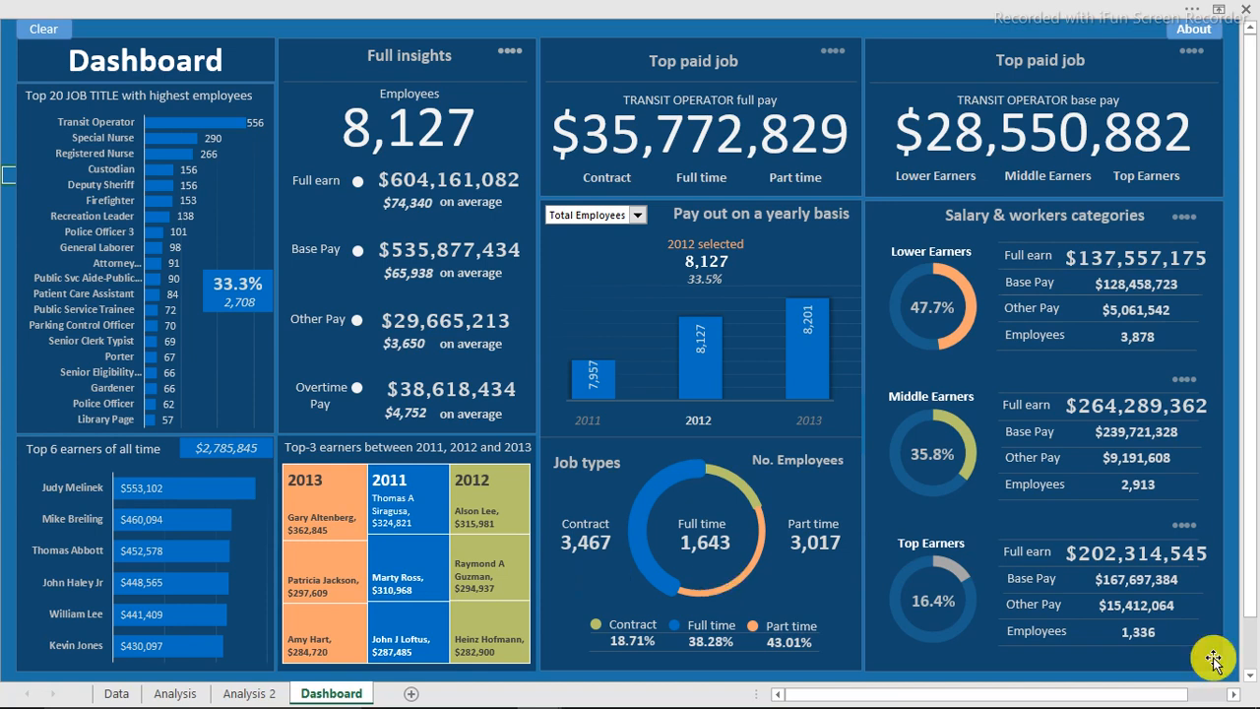
{"action": "mouse_move", "coordinate": [1142, 694]}
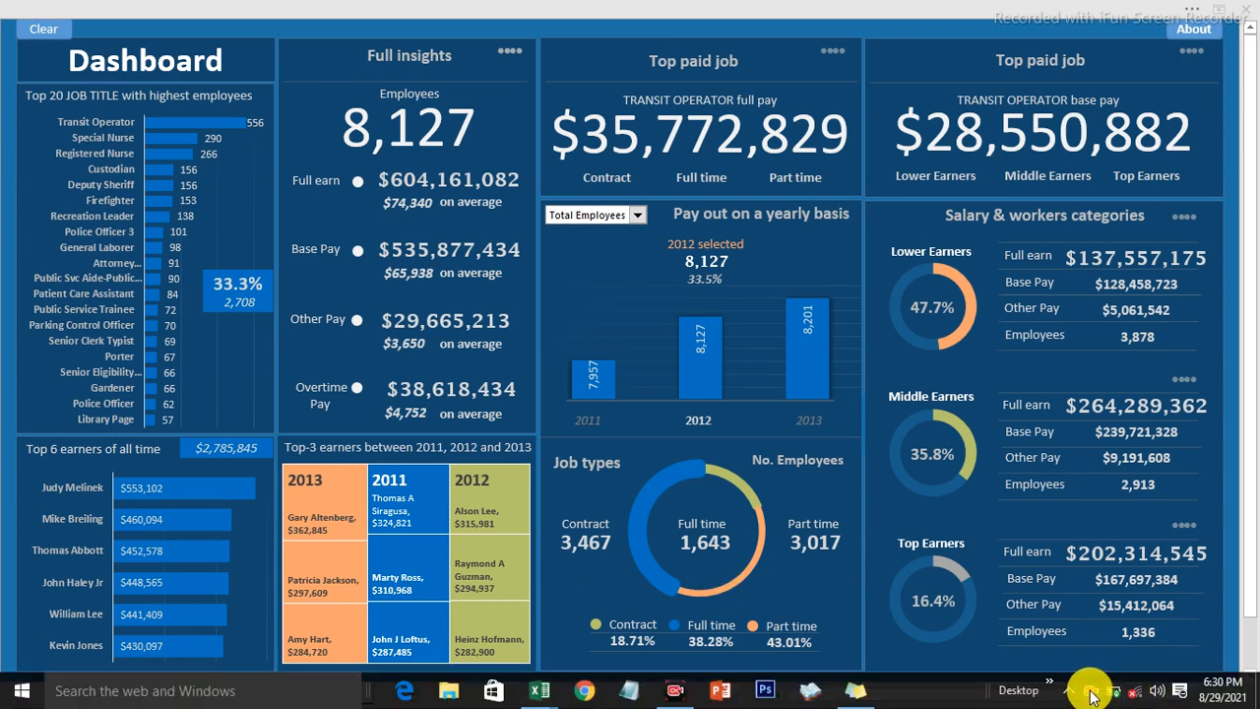